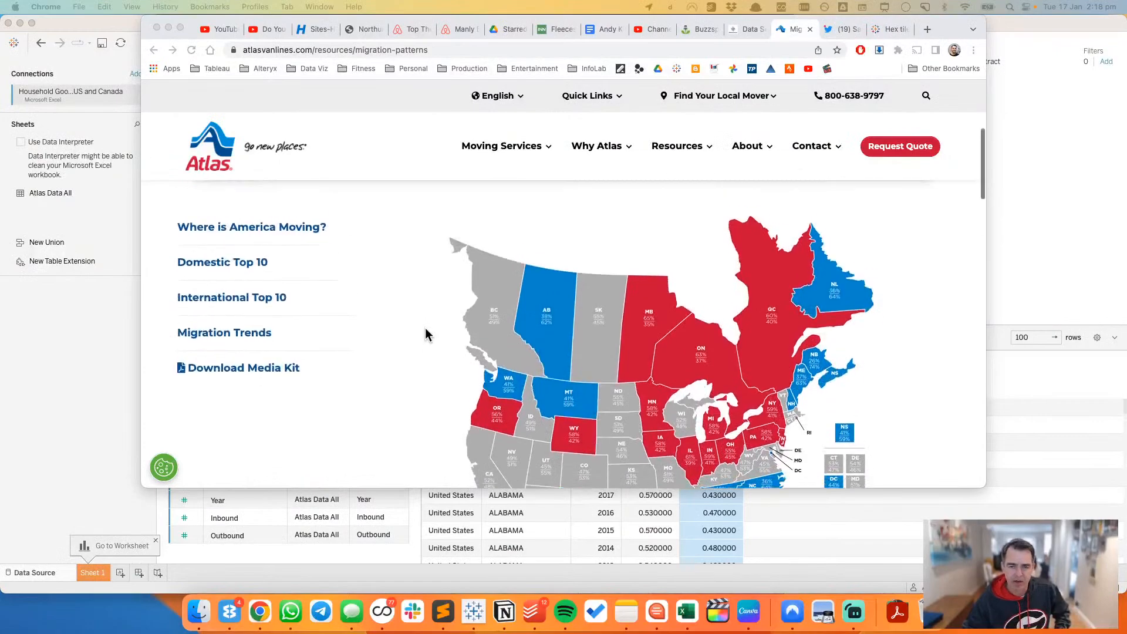
Step: Examine the Atlas migration map of US states and Canadian provinces together with its inbound, outbound and balanced legend
scroll(426, 334, down, 3)
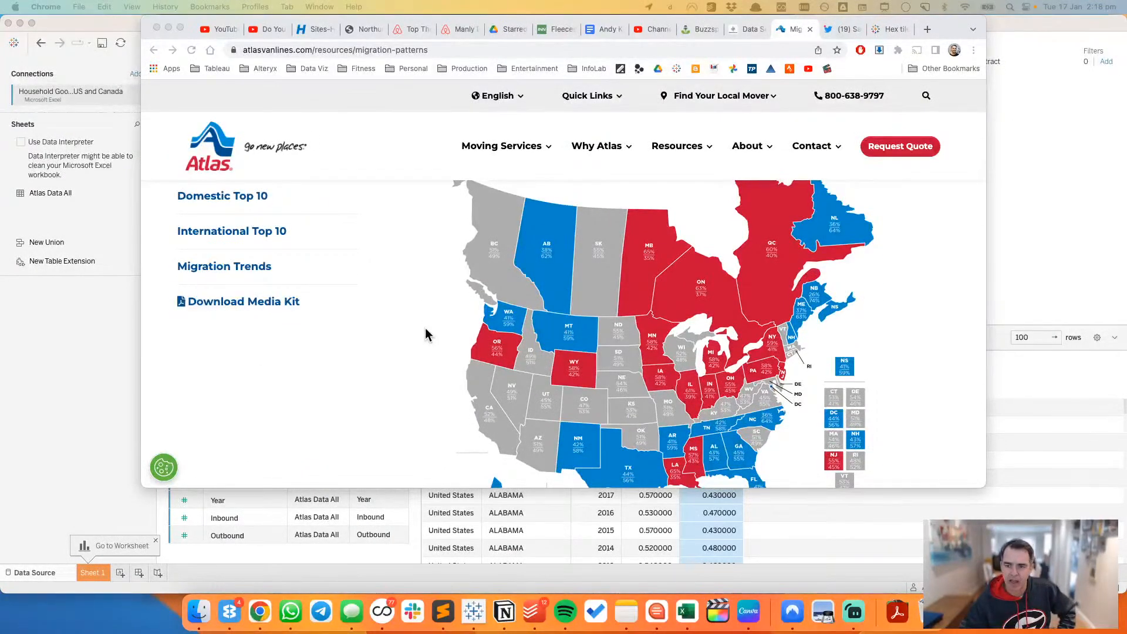
scroll(426, 334, down, 5)
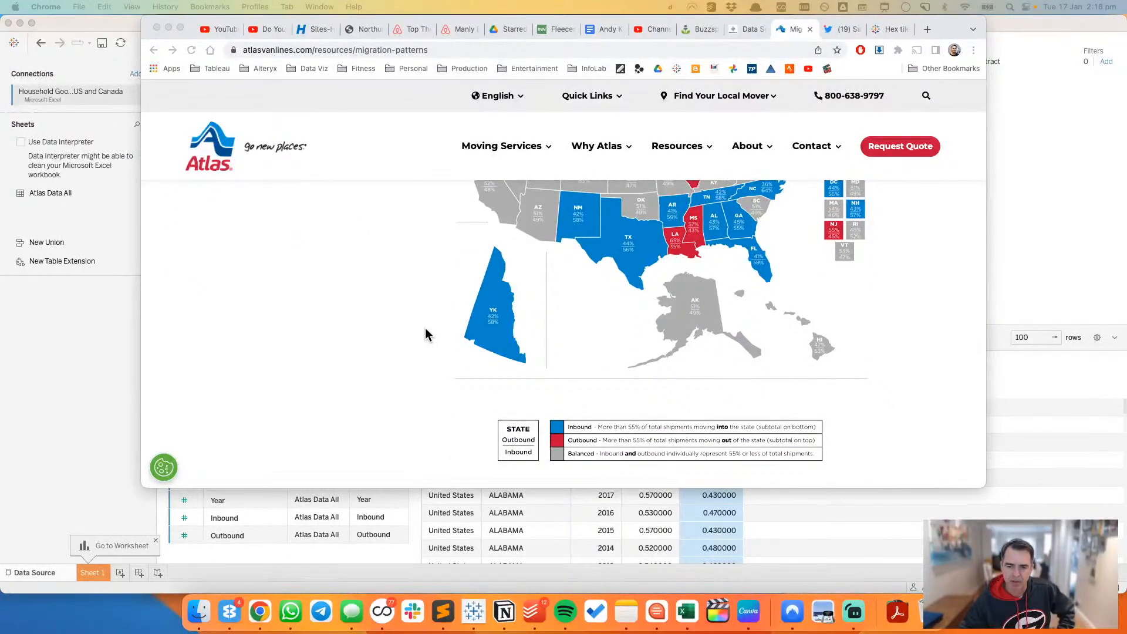
scroll(426, 334, up, 1)
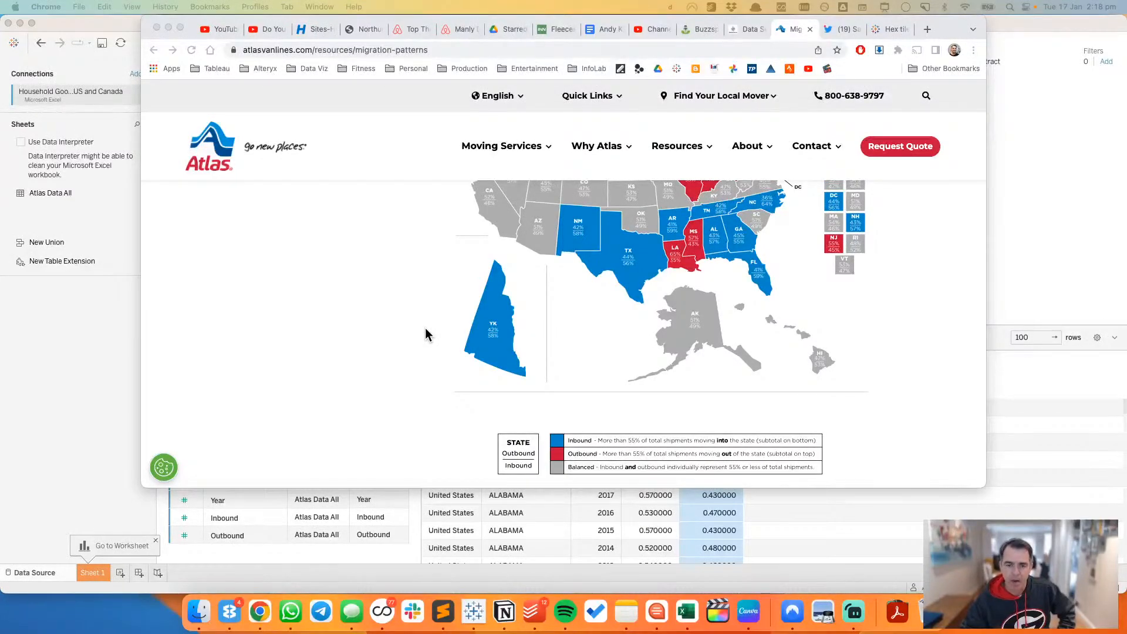
scroll(426, 334, up, 3)
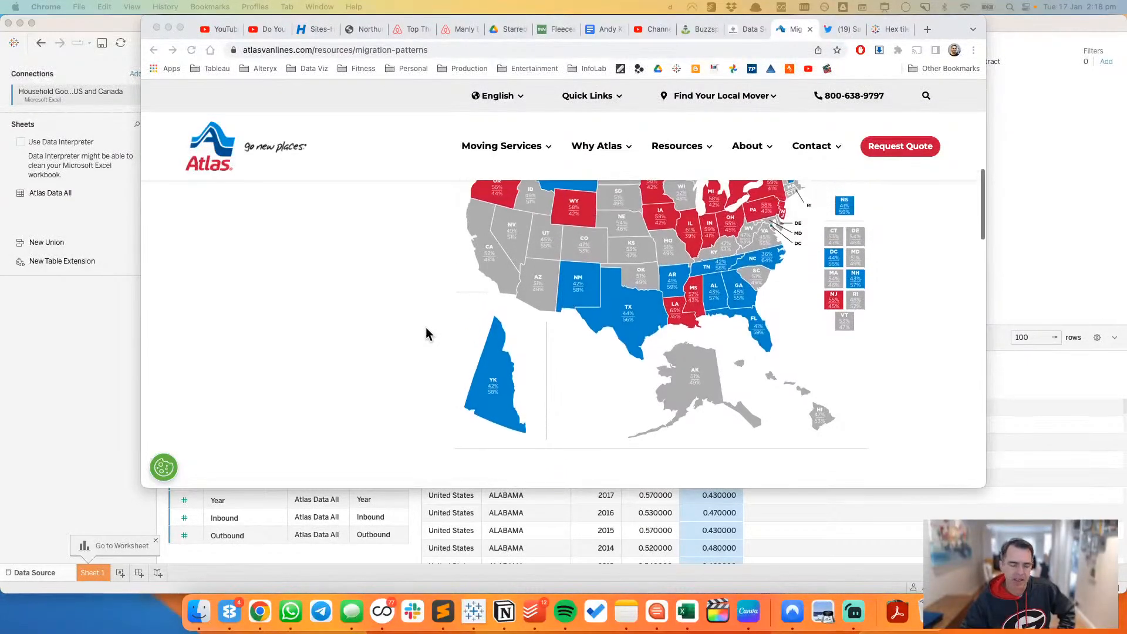
scroll(426, 334, up, 2)
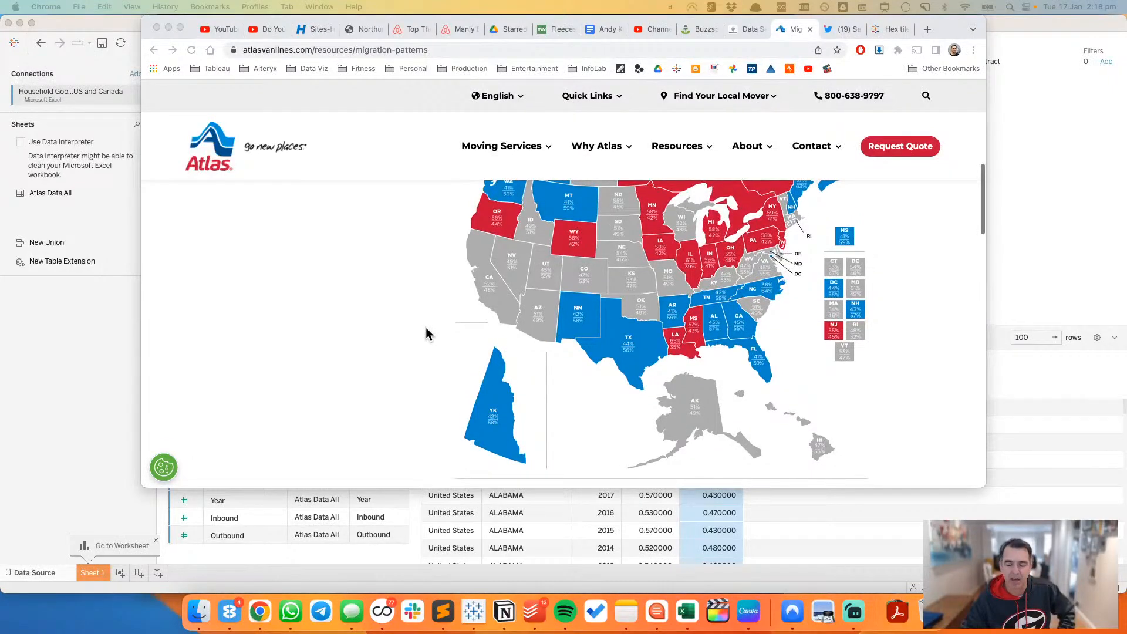
scroll(427, 334, up, 5)
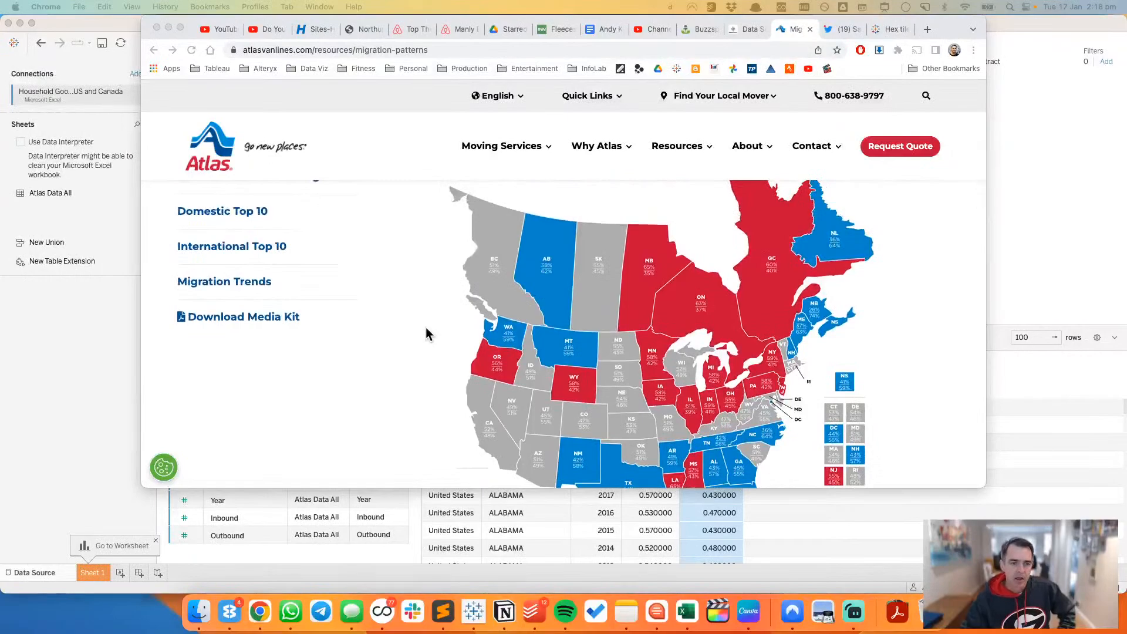
scroll(427, 334, up, 2)
scroll(427, 334, down, 2)
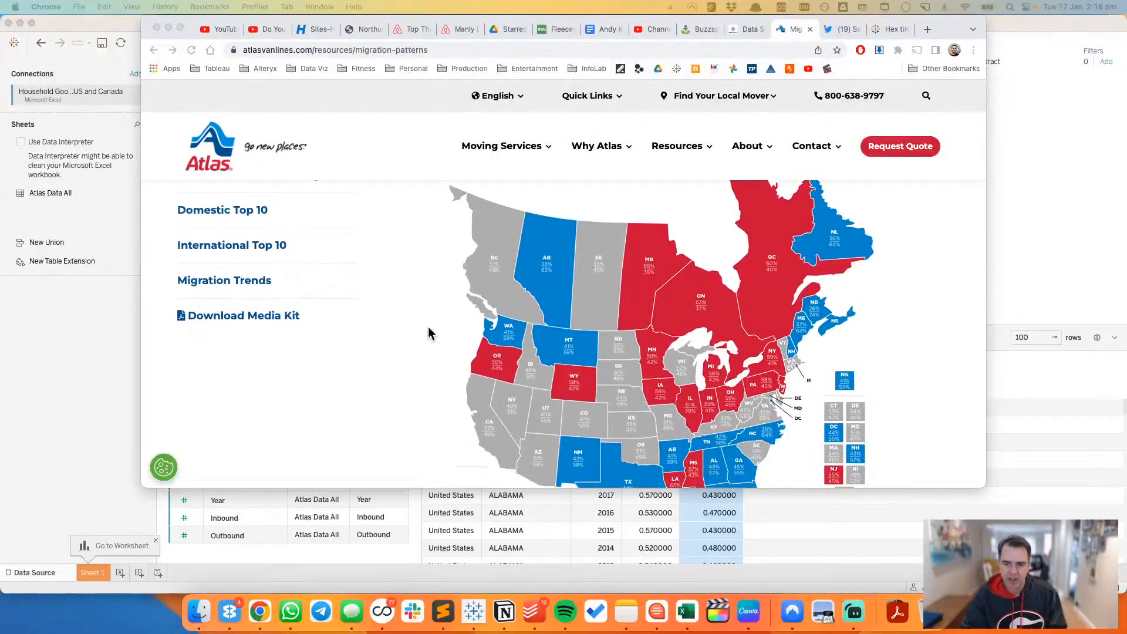
scroll(488, 314, down, 1)
scroll(488, 315, down, 10)
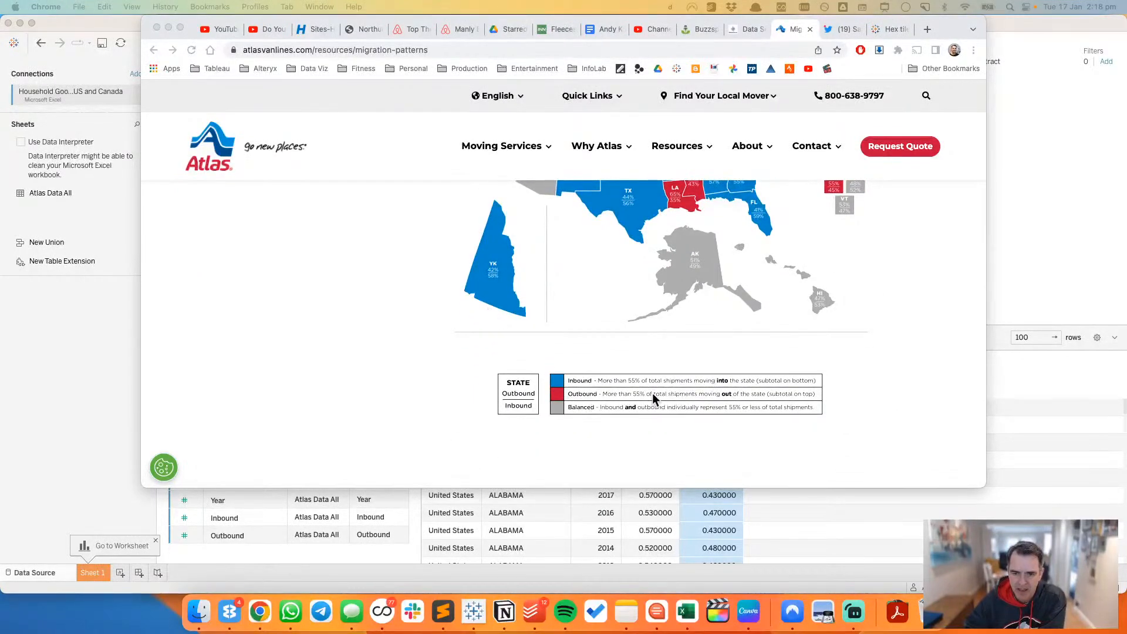
scroll(695, 385, up, 9)
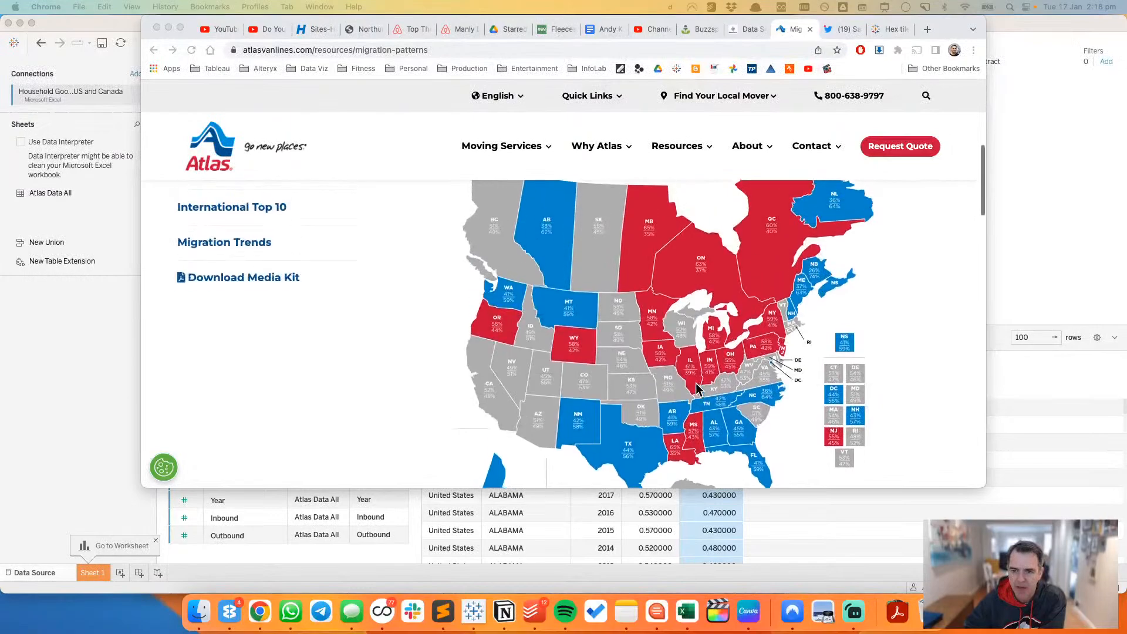
scroll(697, 387, up, 1)
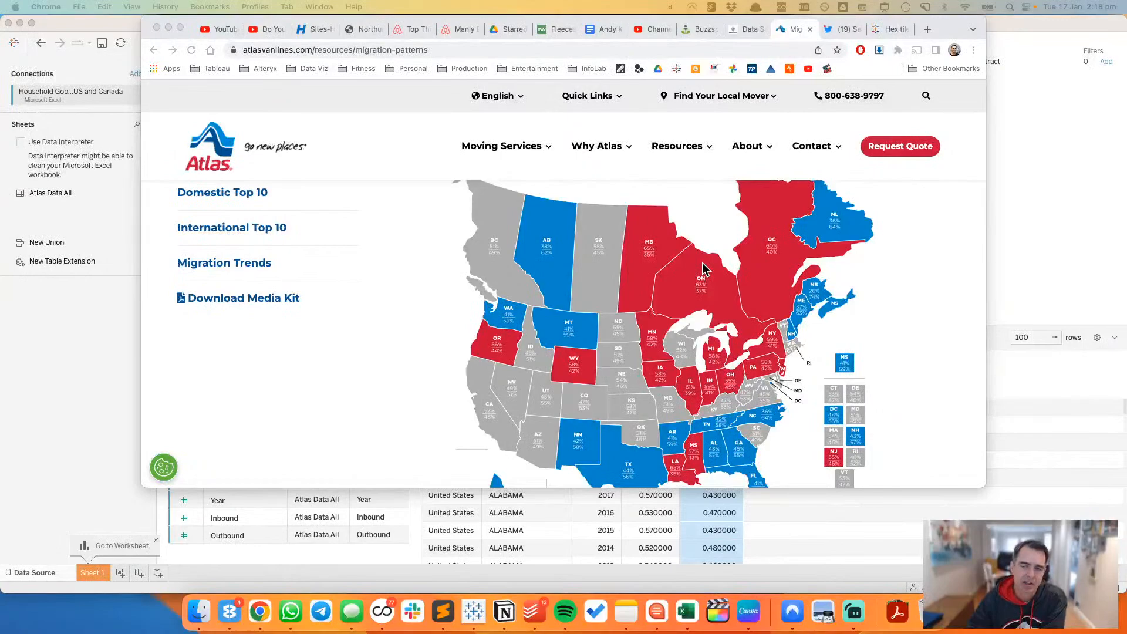
scroll(682, 318, down, 8)
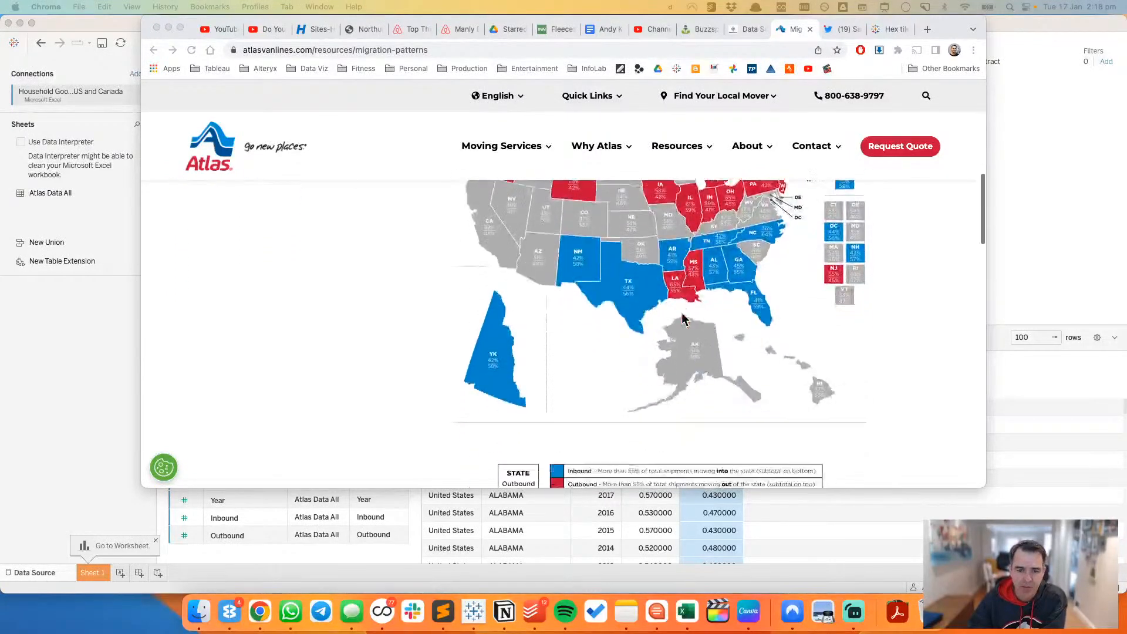
scroll(681, 319, down, 3)
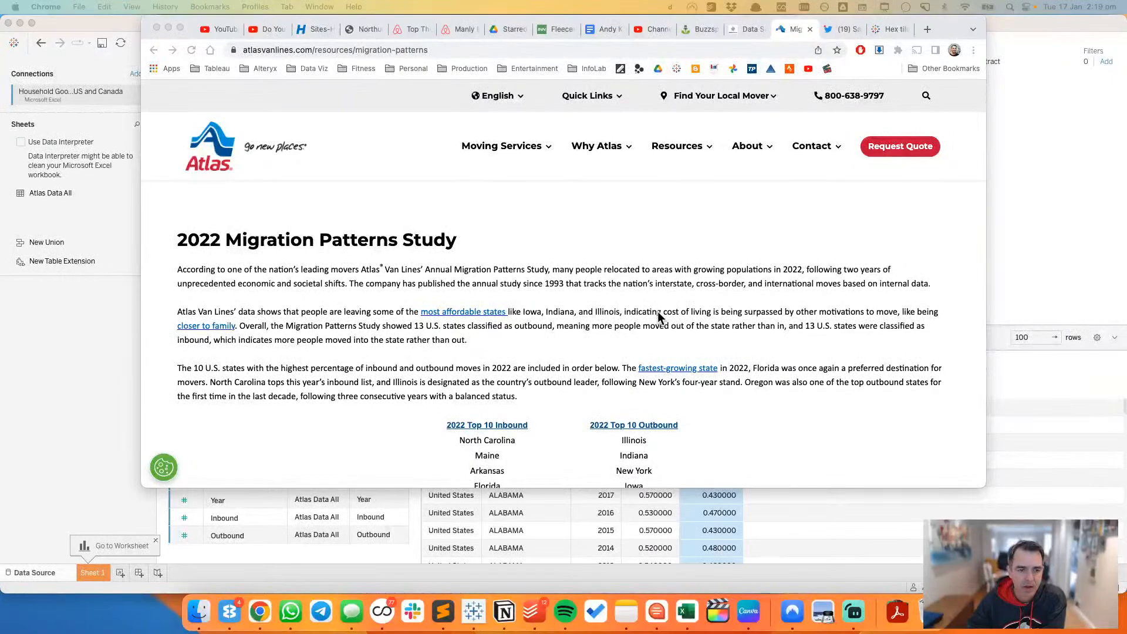
Step: Return from the 2022 Migration Patterns Study text to the map and compare the state and province colours, including the inset regions
scroll(659, 317, up, 6)
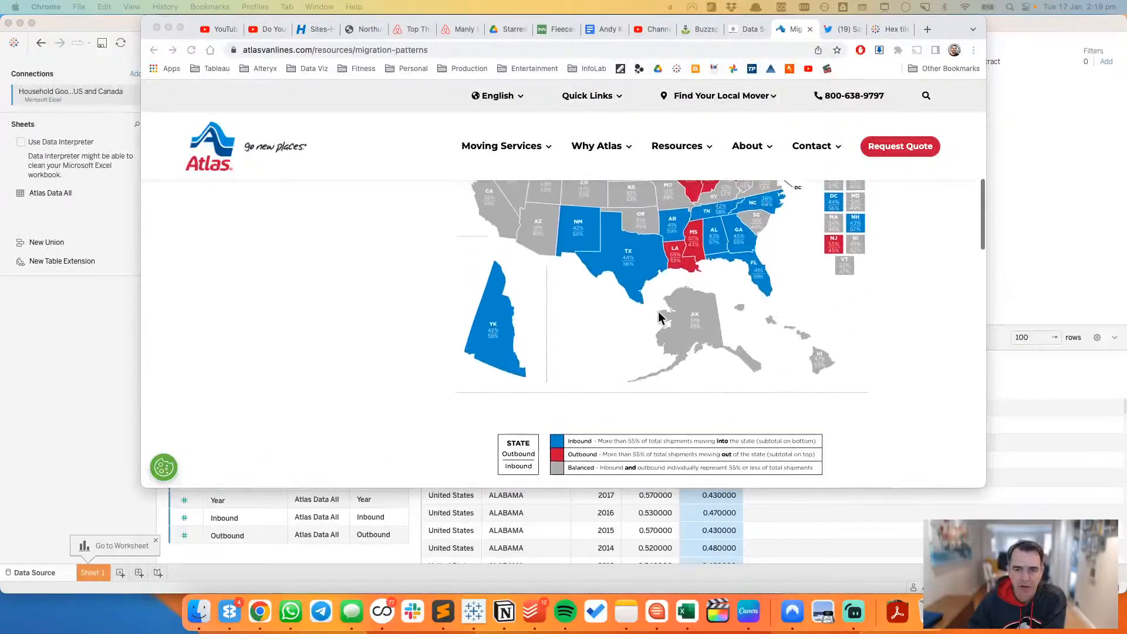
scroll(659, 317, up, 4)
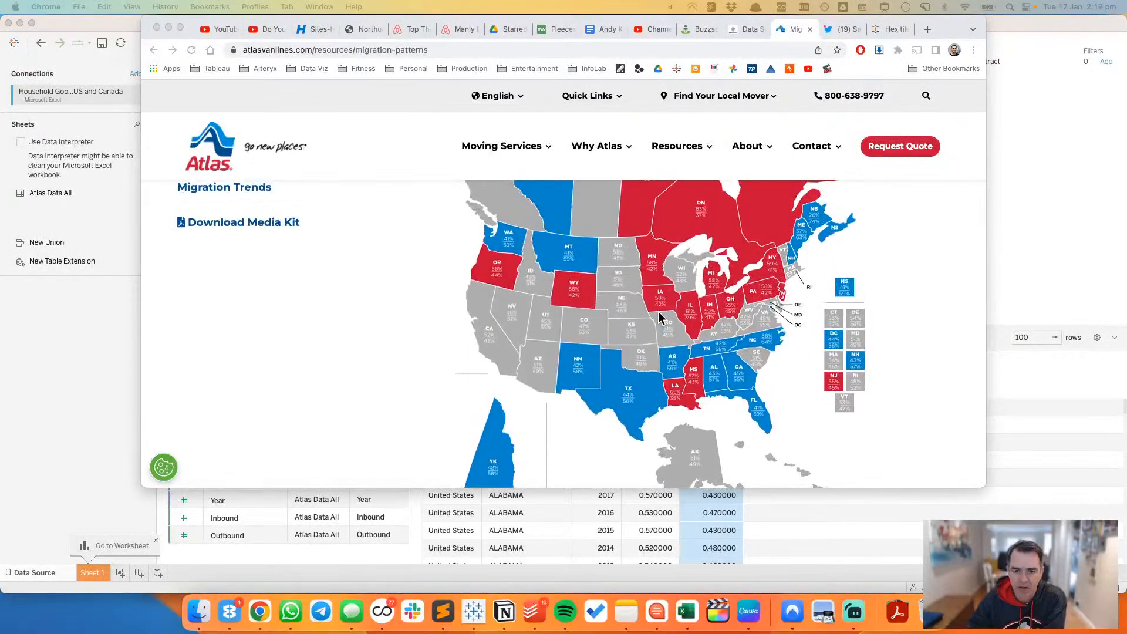
scroll(658, 311, down, 1)
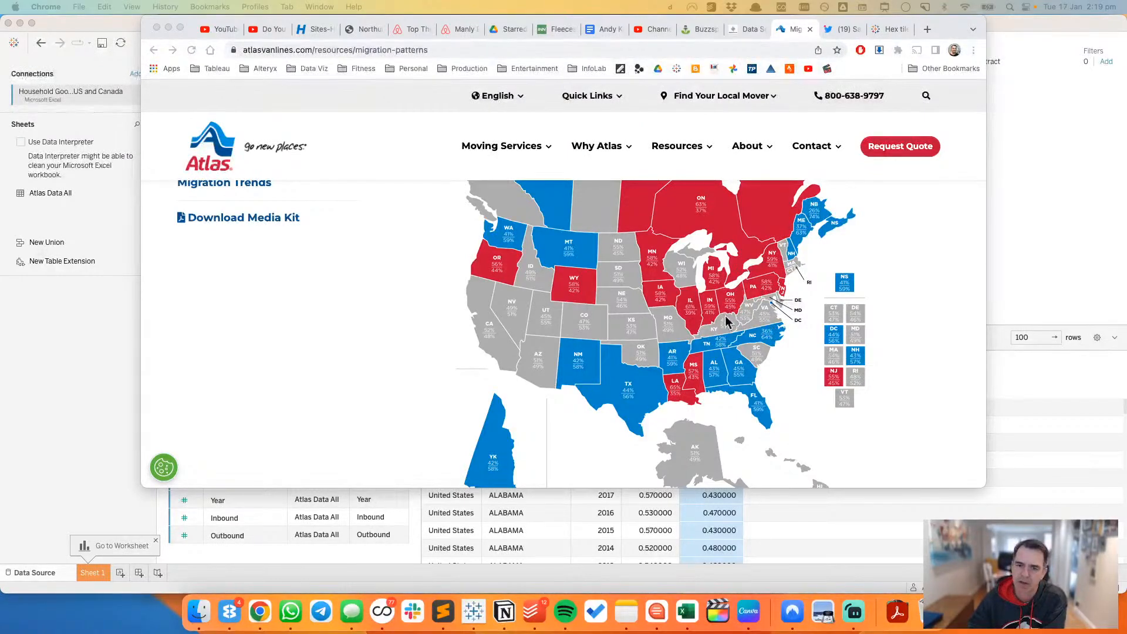
scroll(697, 450, up, 2)
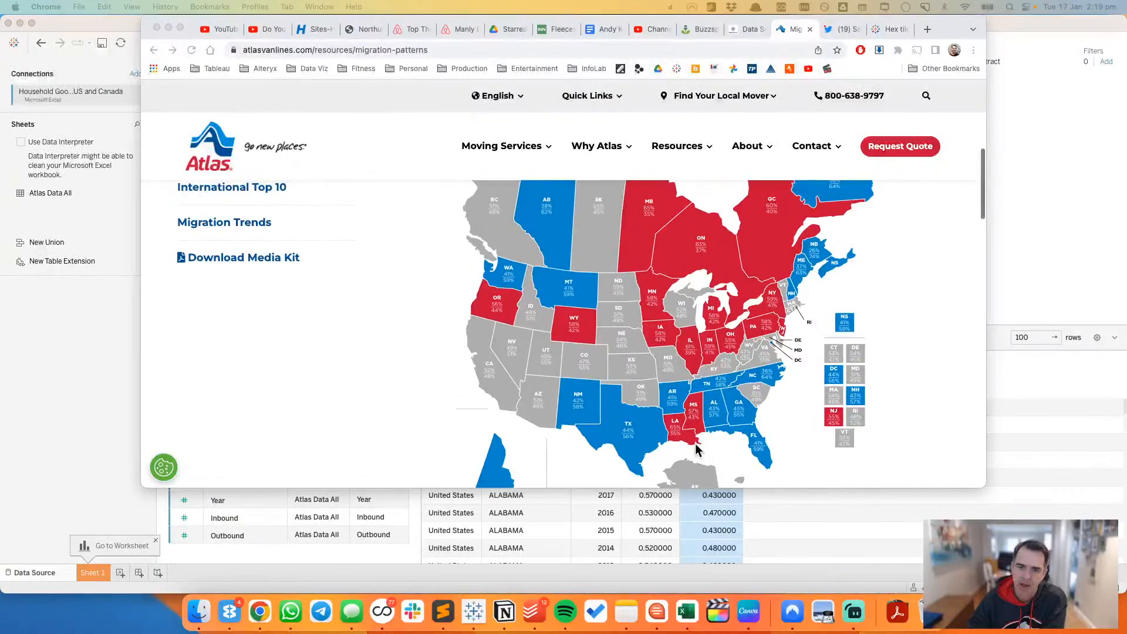
scroll(696, 450, down, 3)
scroll(697, 449, down, 2)
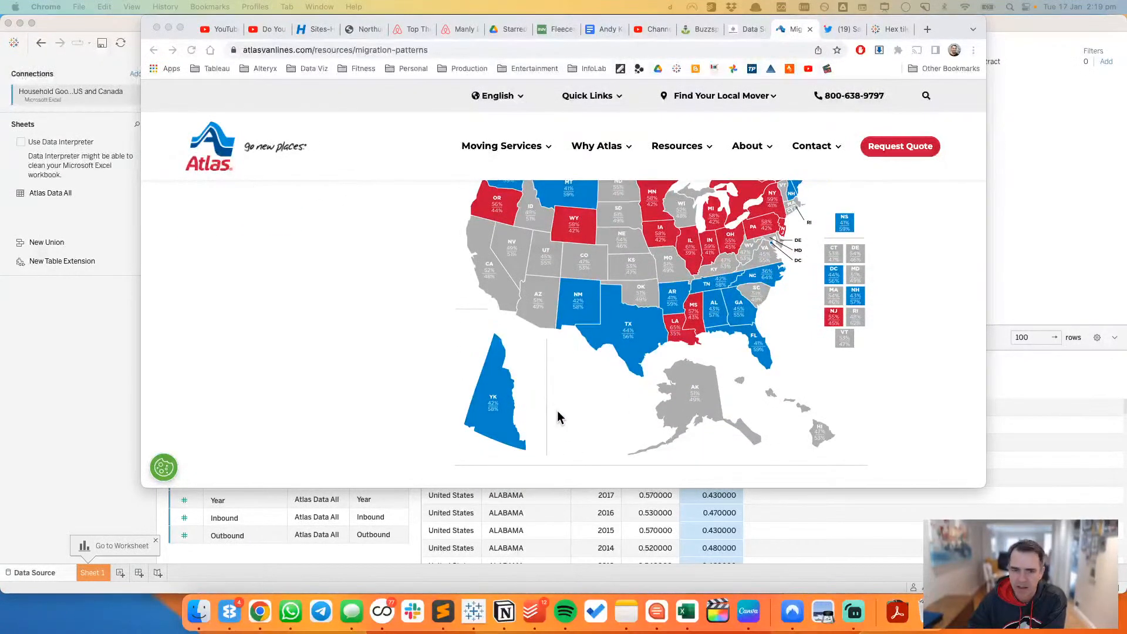
scroll(558, 417, down, 8)
scroll(558, 417, up, 8)
scroll(558, 417, up, 6)
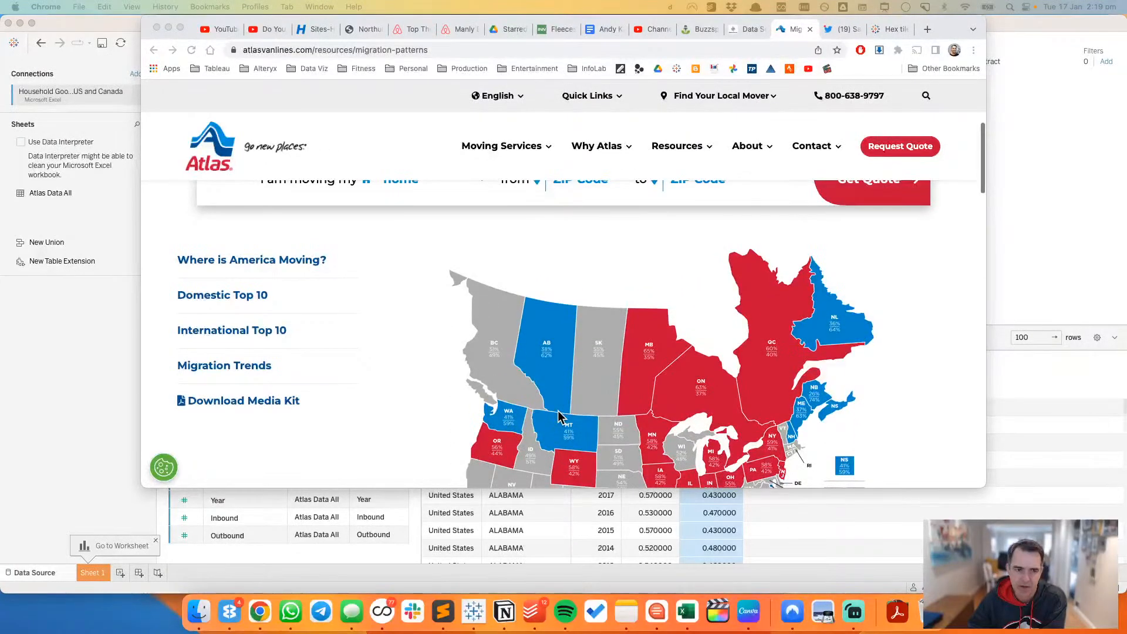
scroll(558, 417, down, 2)
scroll(559, 416, down, 3)
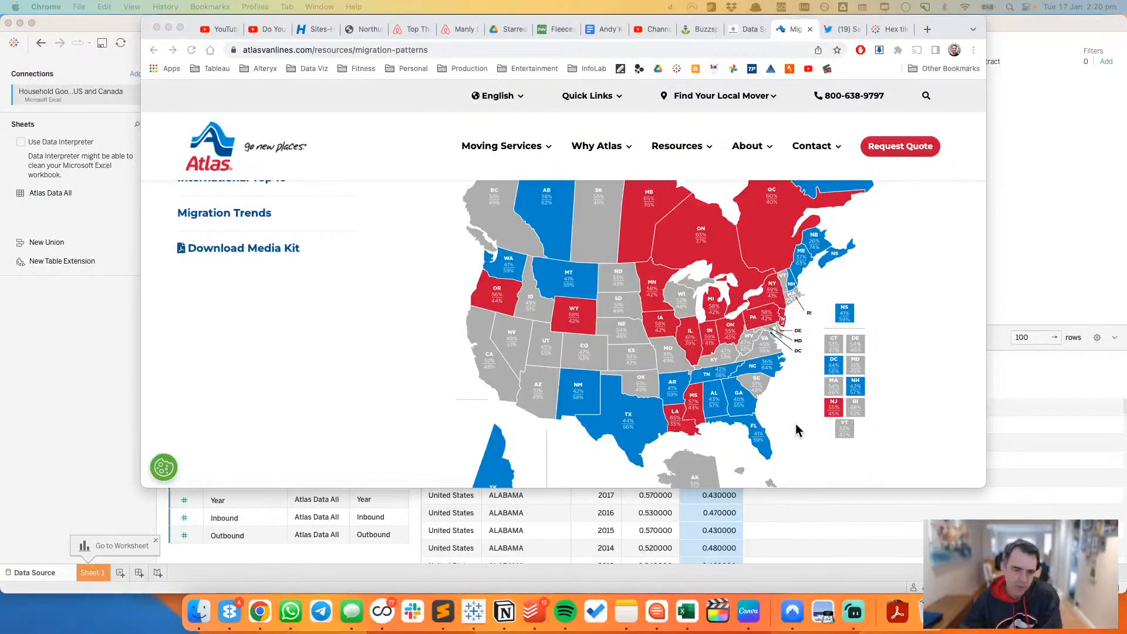
Step: Switch to Tableau and build a filled map on Sheet 1 from the Country and State Or Province fields
click(1051, 148)
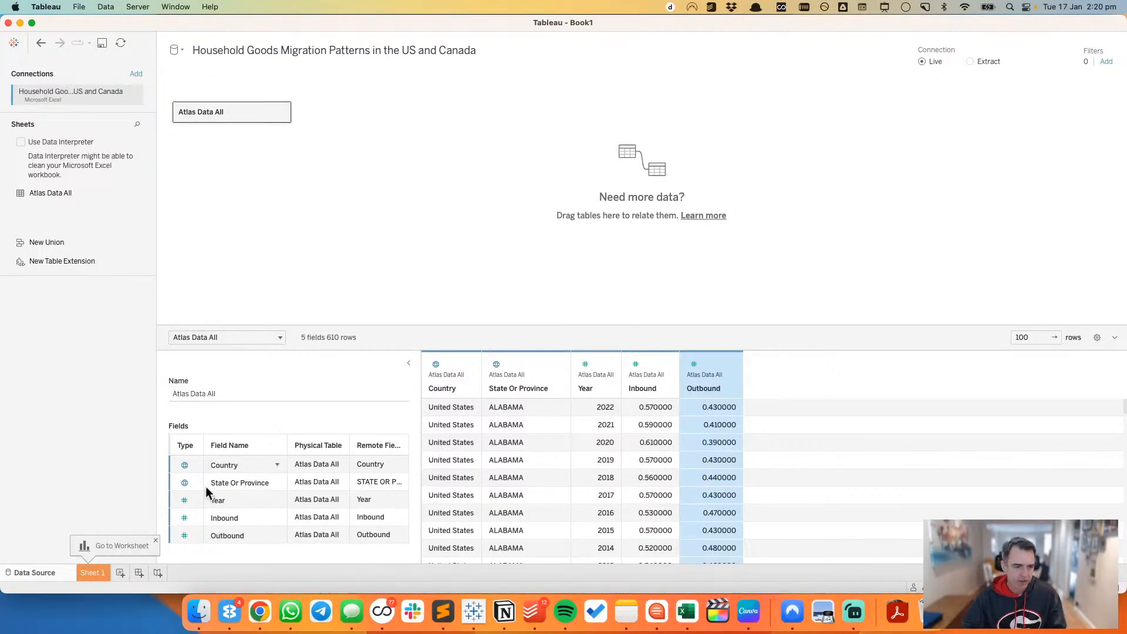
click(97, 573)
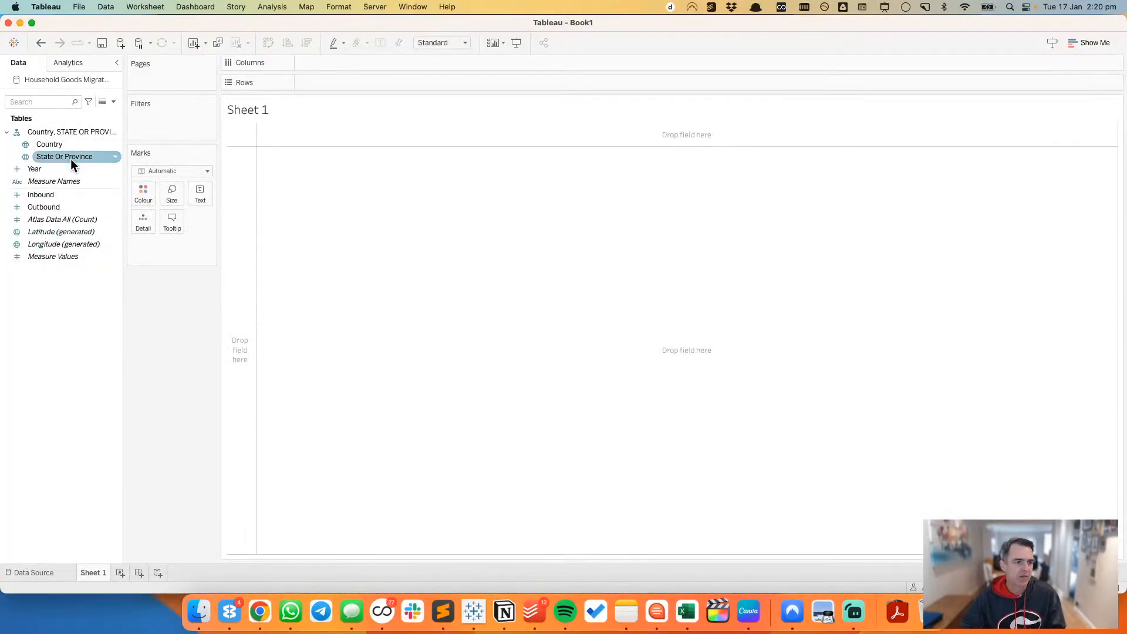
double_click(62, 144)
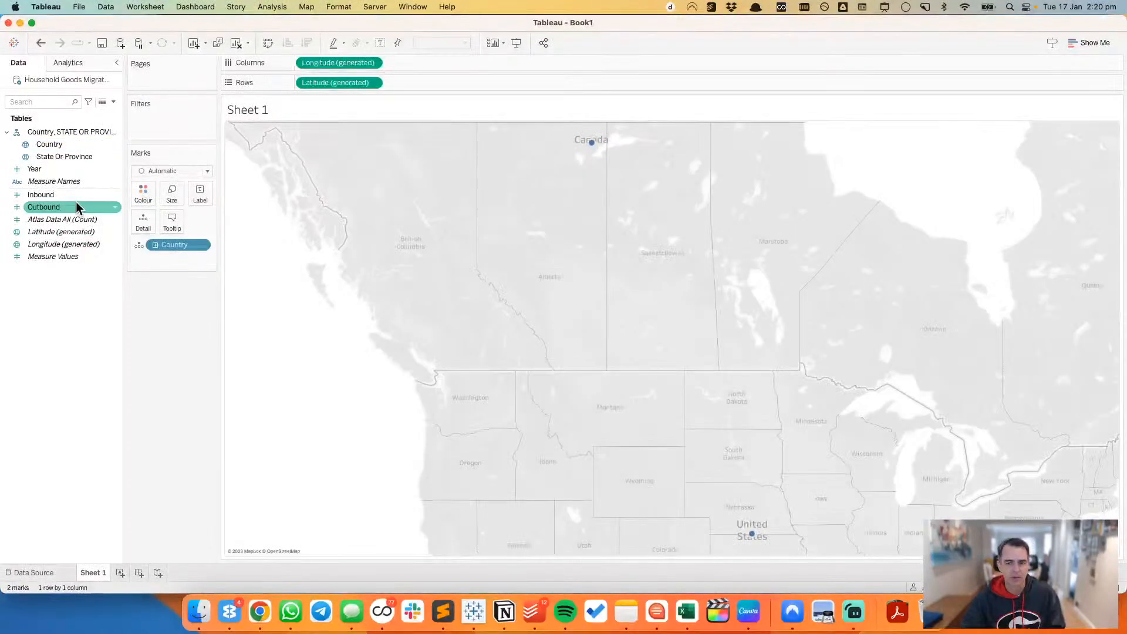
double_click(62, 156)
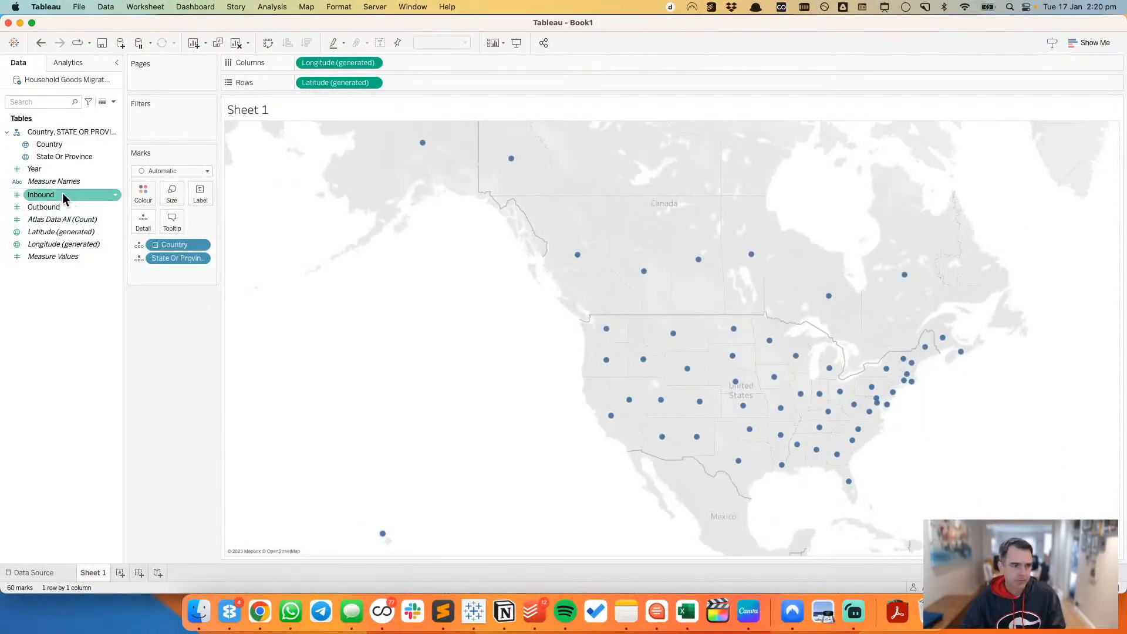
click(156, 172)
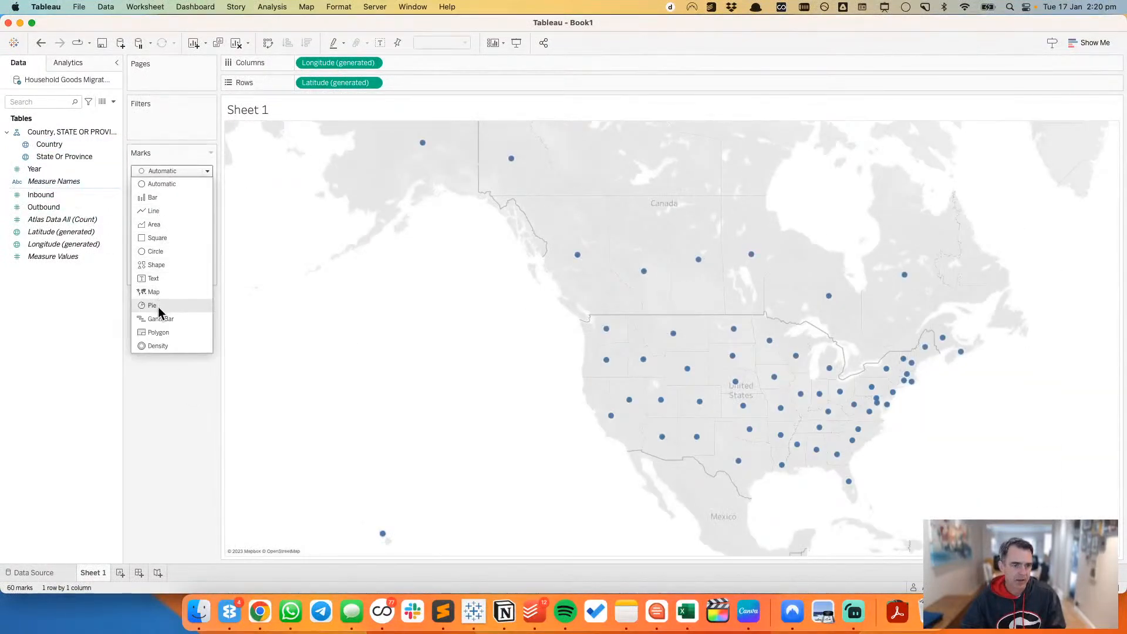
click(157, 292)
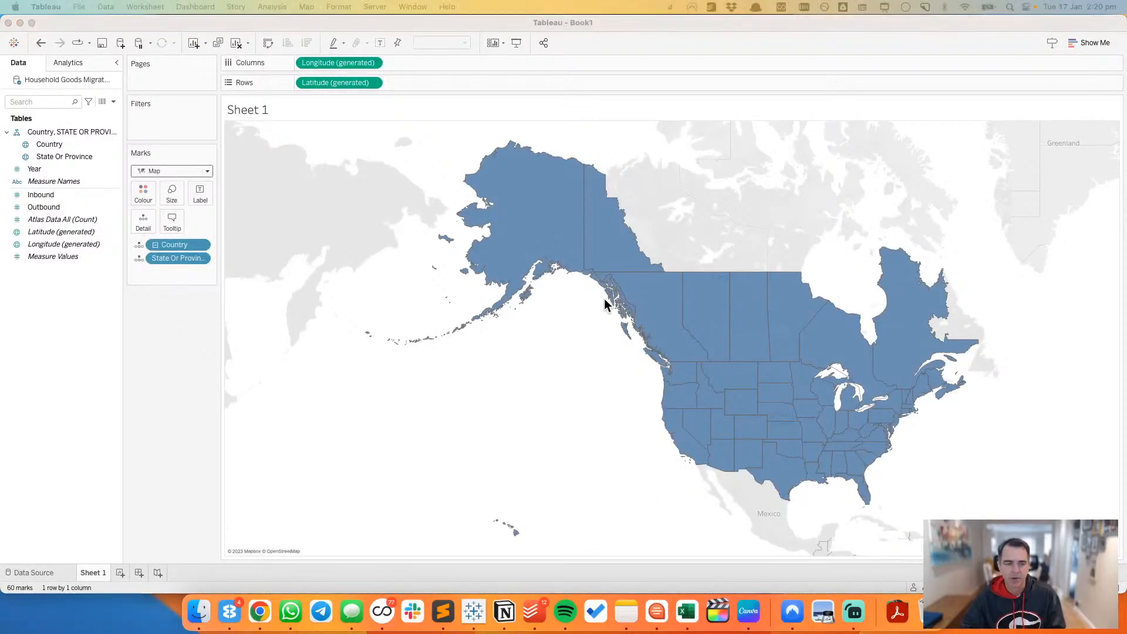
Step: Create a new calculated field named "Inbound or Outbound"
key(super+Tab)
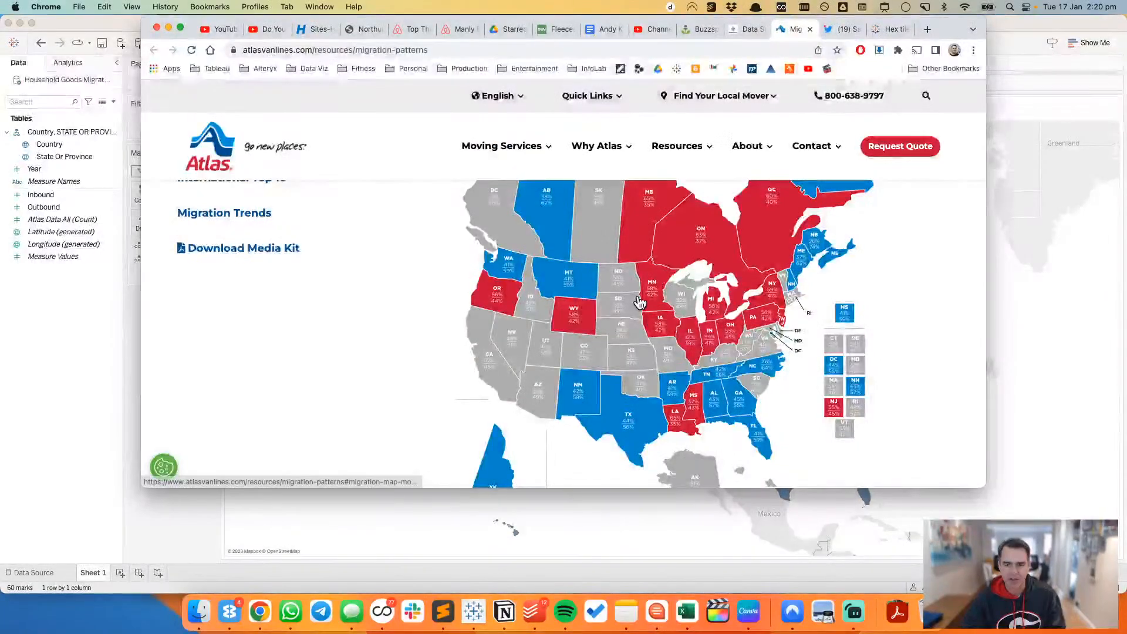
click(86, 318)
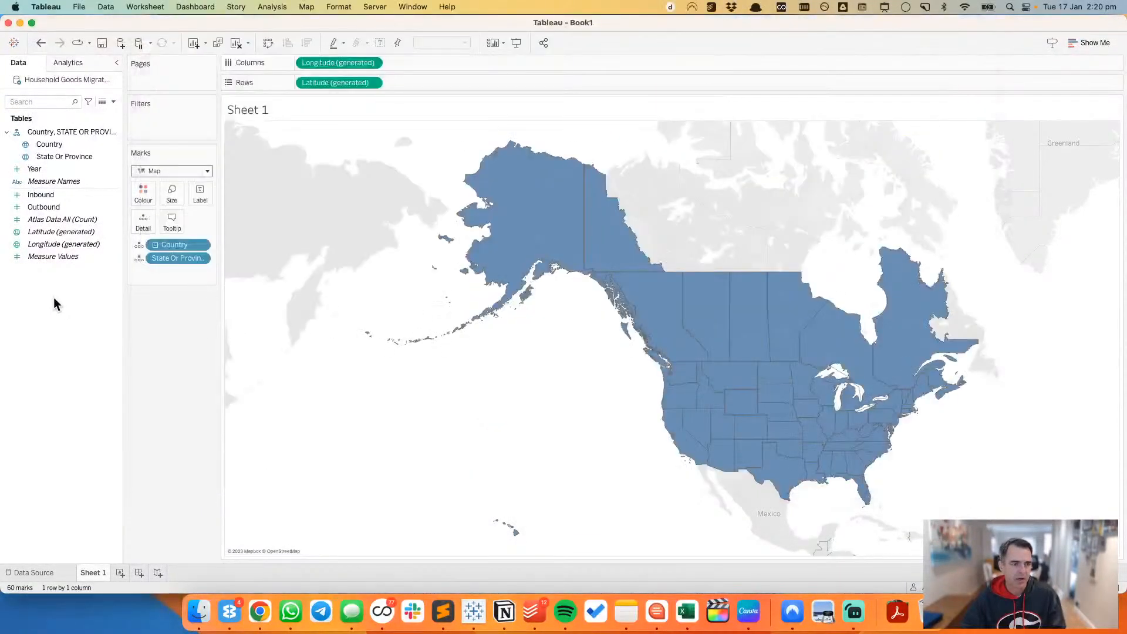
right_click(54, 301)
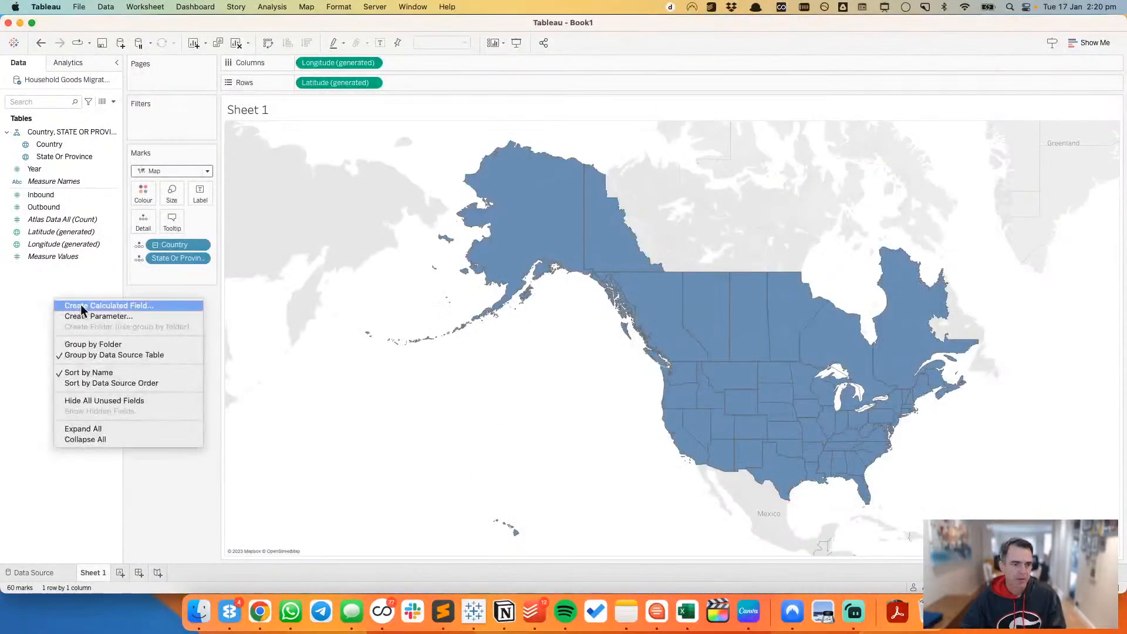
click(89, 305)
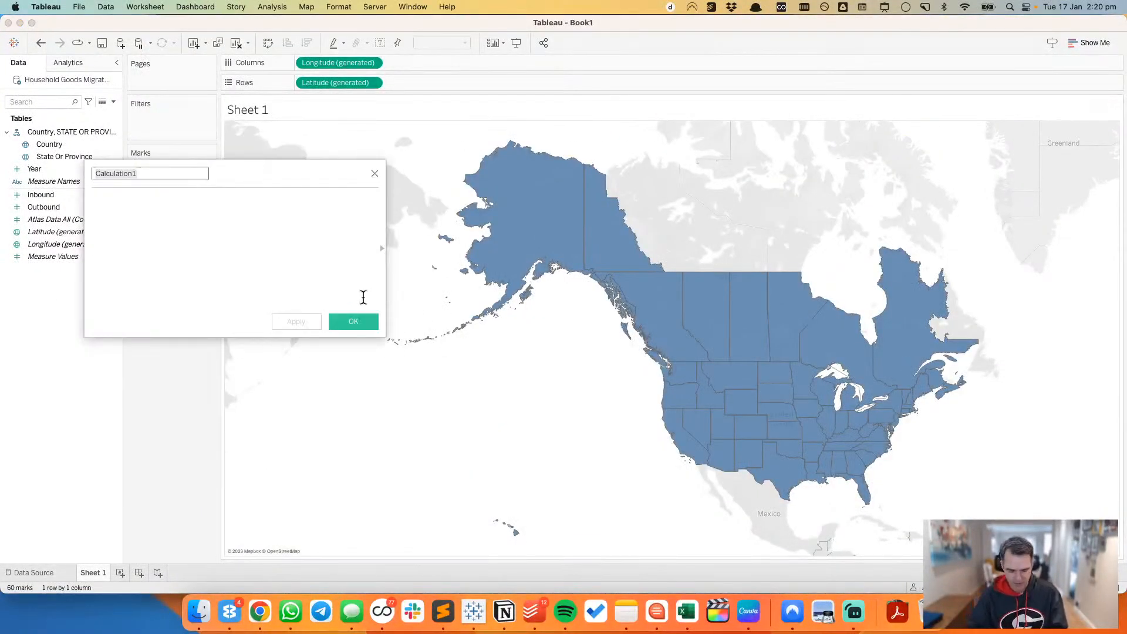
text(Color)
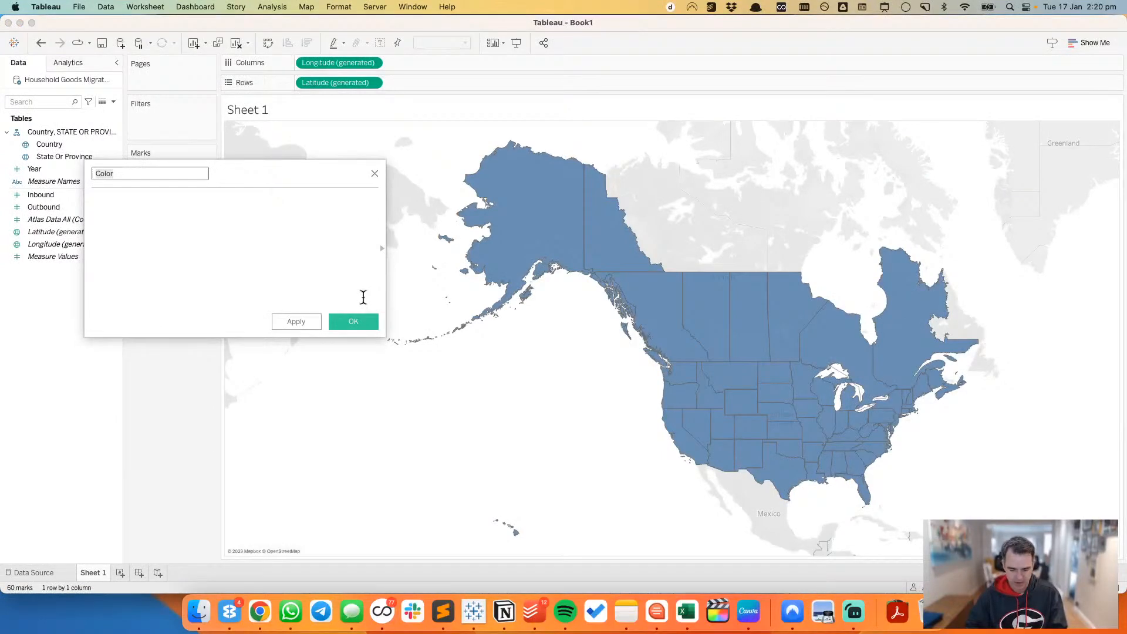
text(Inbound o)
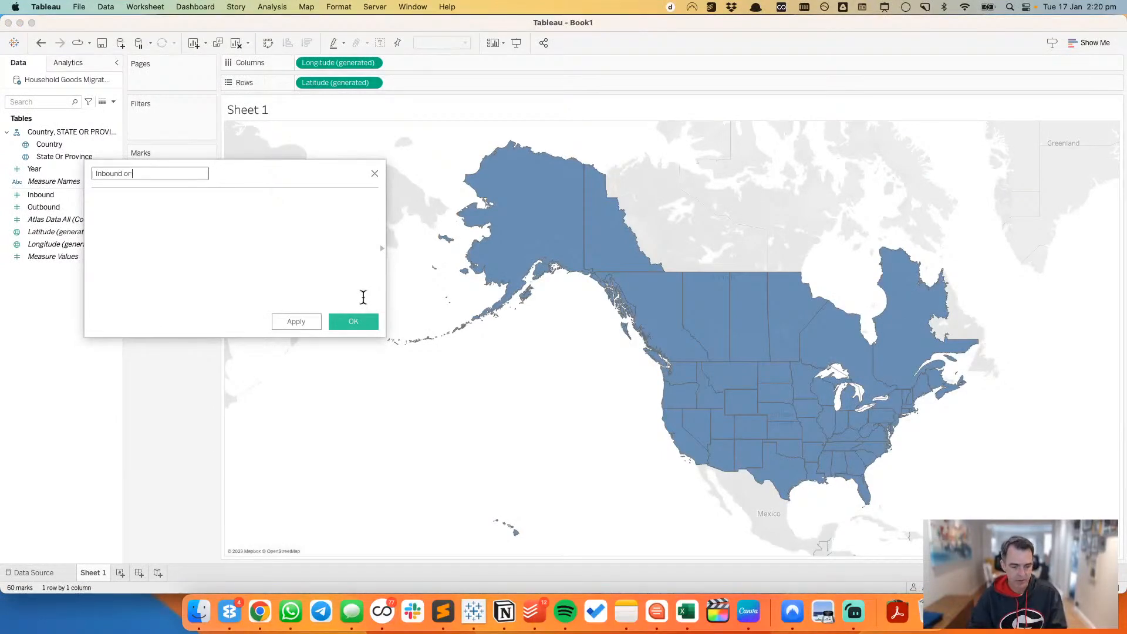
text(r Outb)
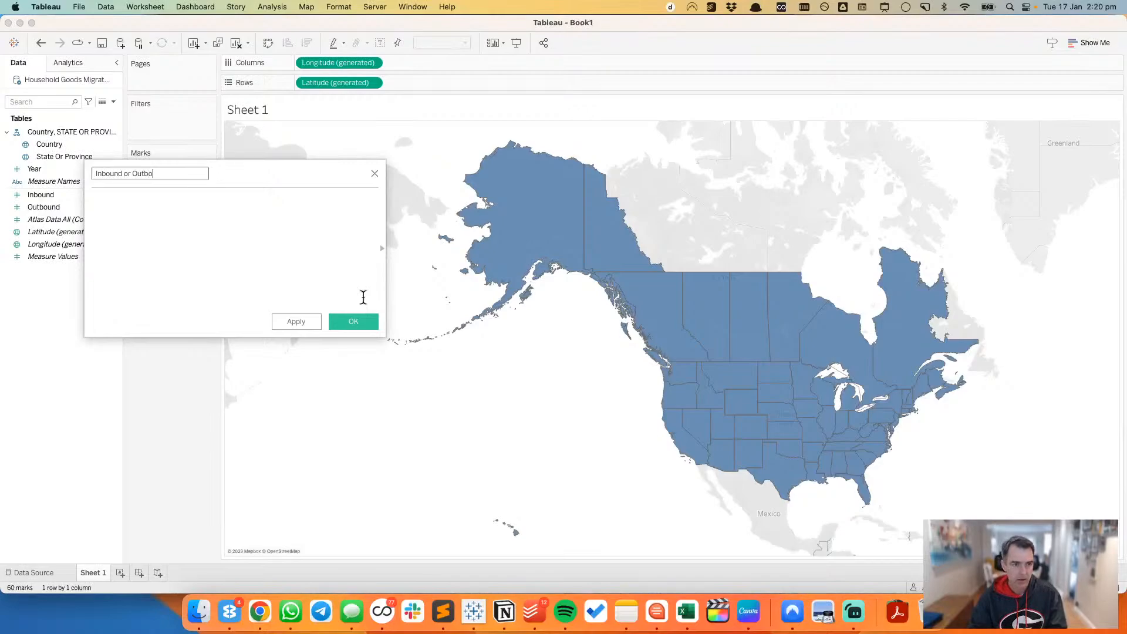
text(ound)
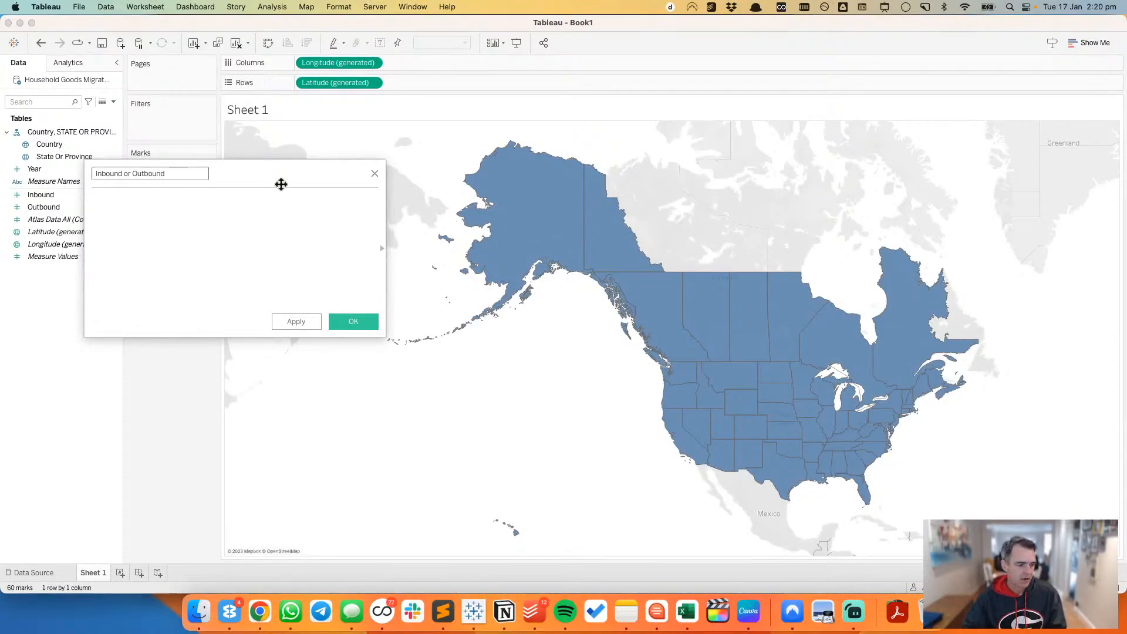
Step: Check the Atlas map legend's classification rules in Chrome and start the calculation in Tableau with IF [Inbound]>
key(super+Tab)
key(super+Tab)
key(super+Tab)
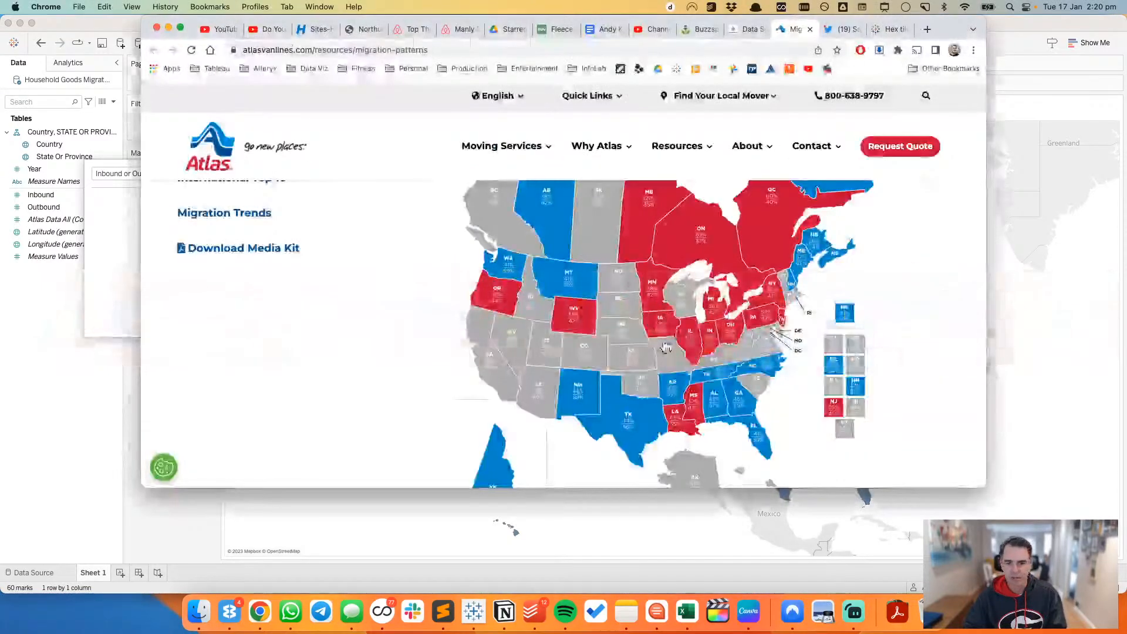
scroll(659, 381, down, 5)
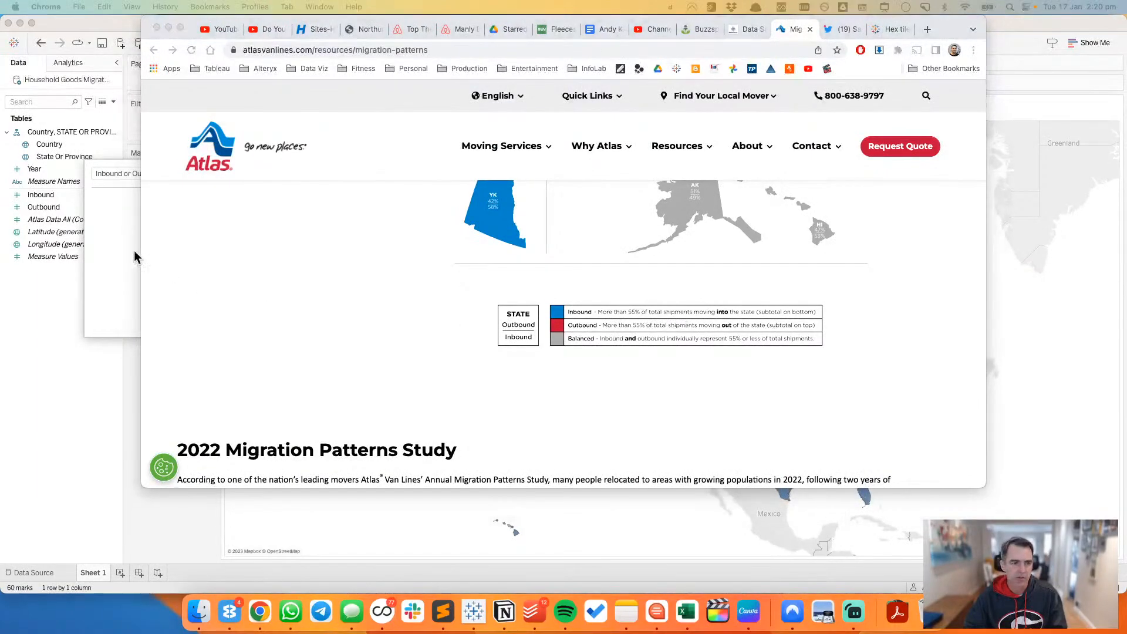
click(107, 232)
text(IF)
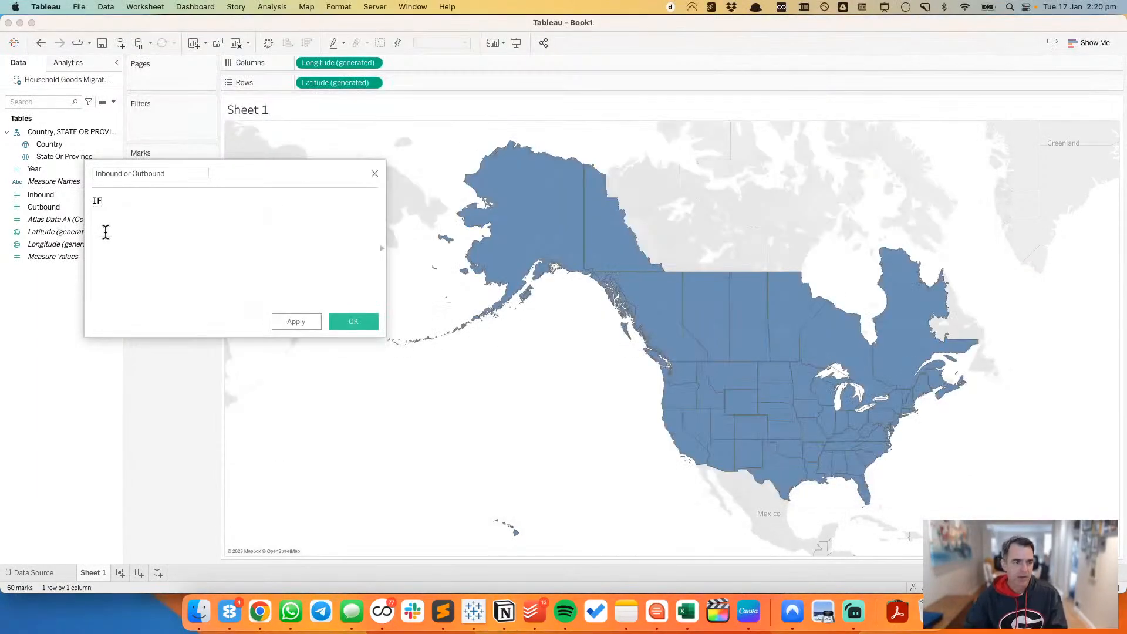
text( inbound)
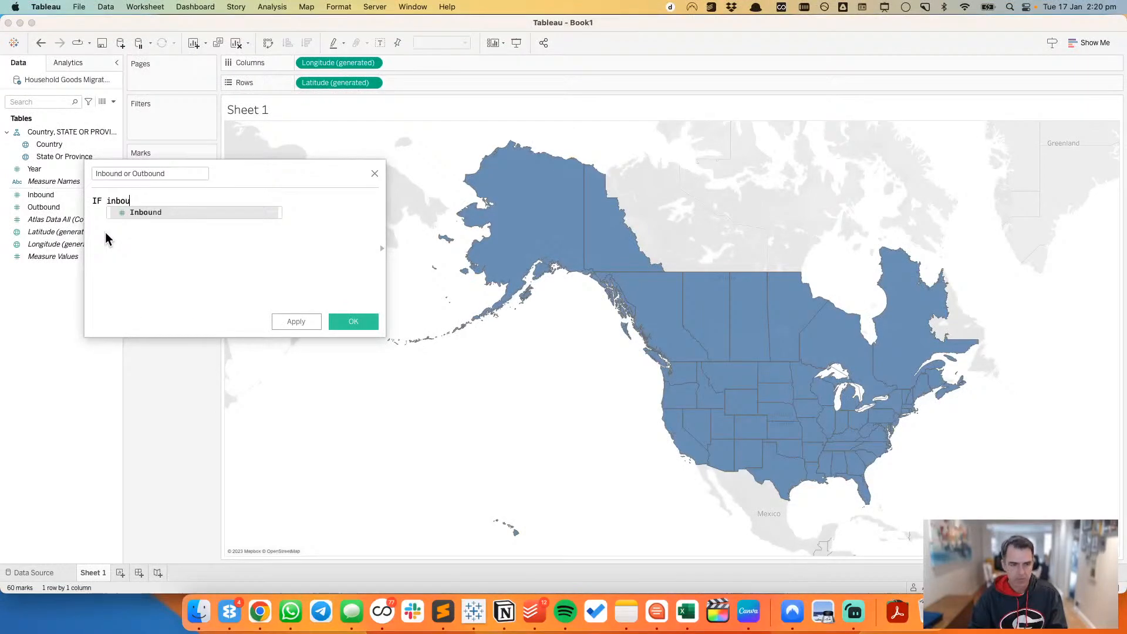
key(Return)
text(>)
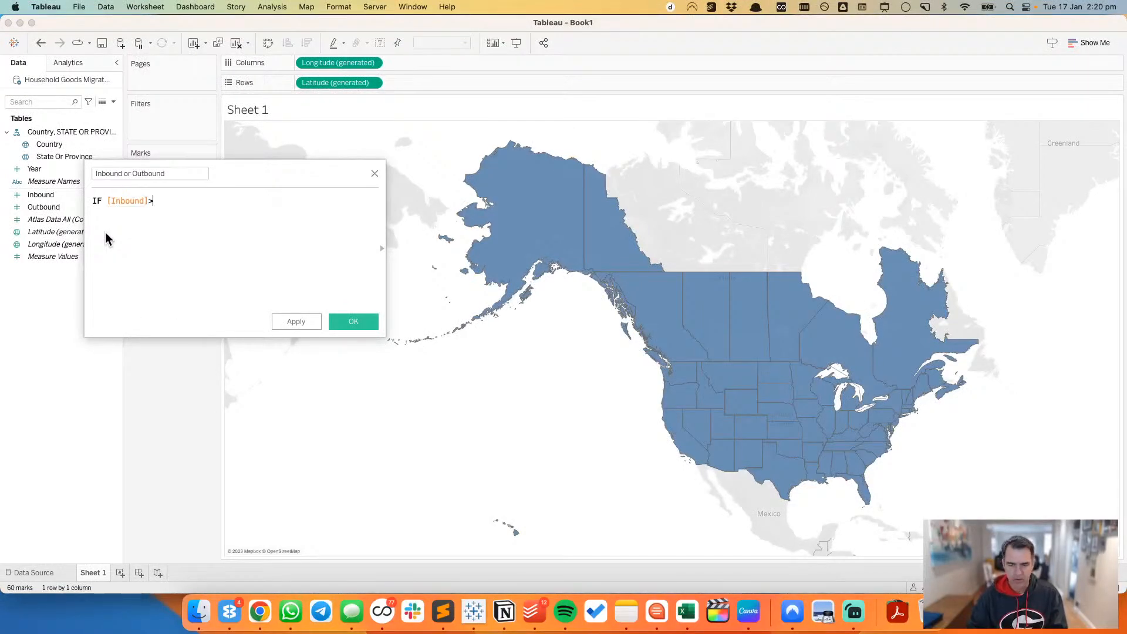
Step: Recheck the legend's threshold in Chrome and complete the first condition in Tableau with .55 THEN 'INBOUND'
key(super+Tab)
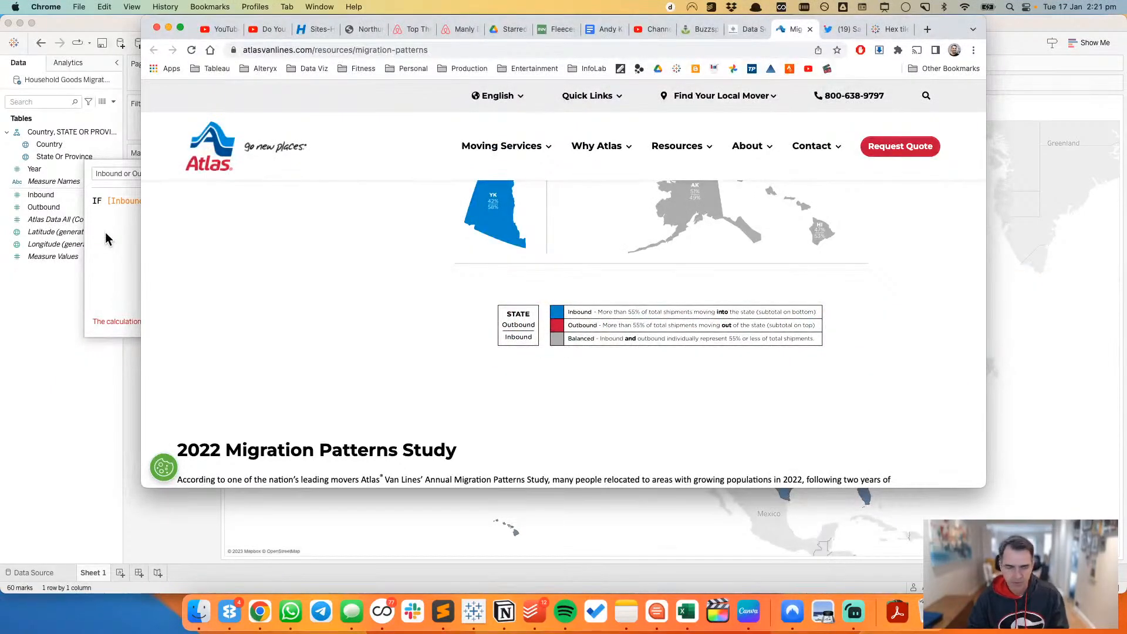
key(super+Tab)
key(super+Tab)
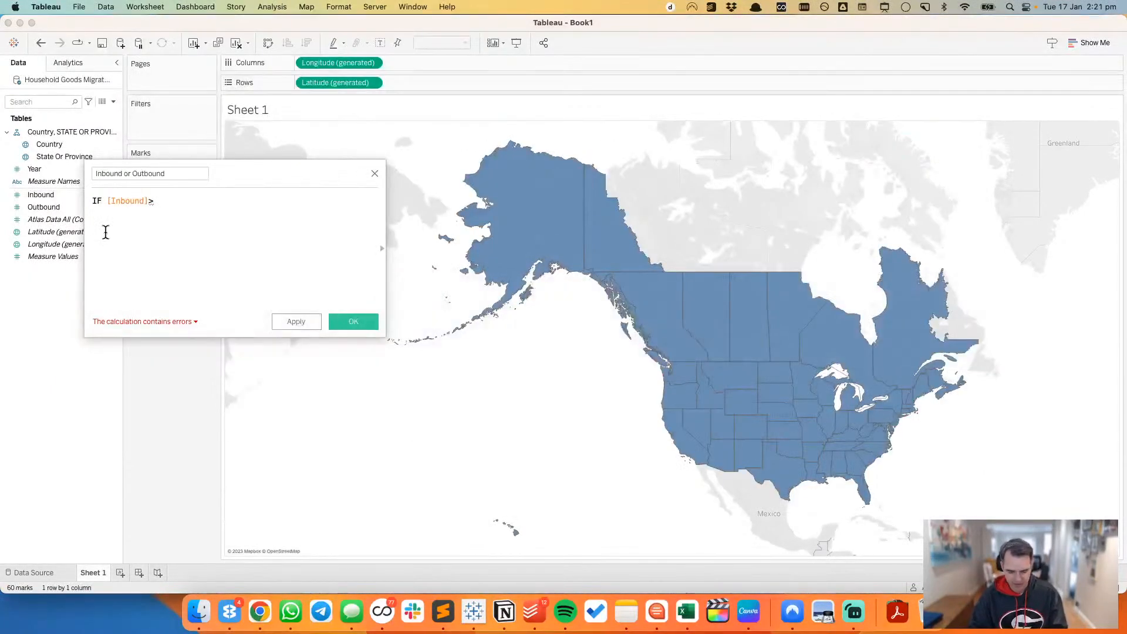
text(.55 THEN )
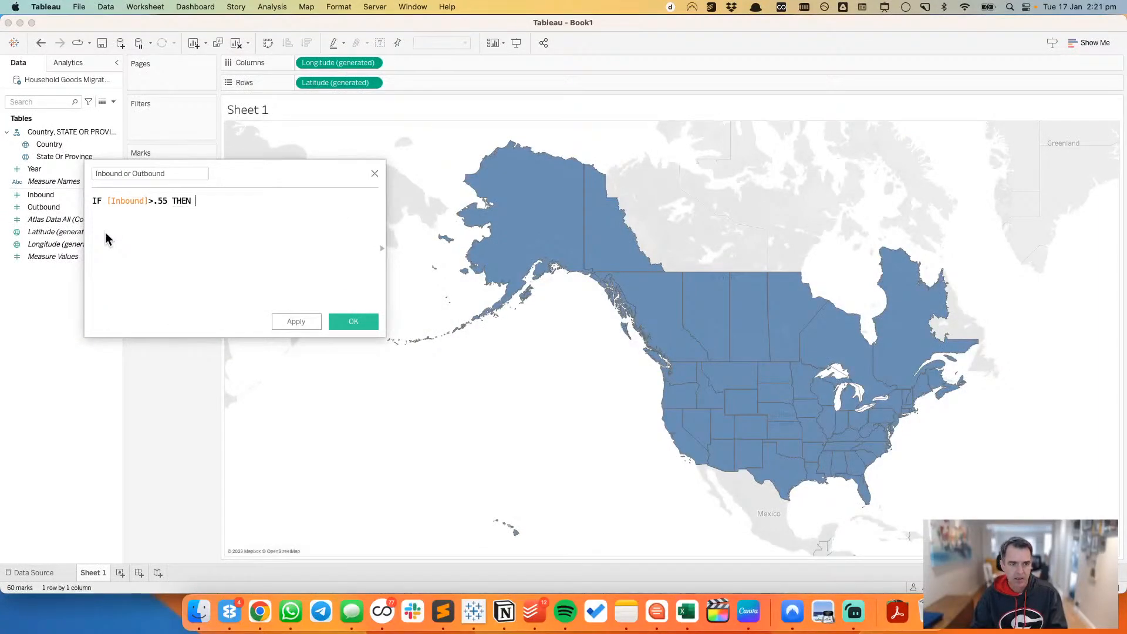
text('INBOUND')
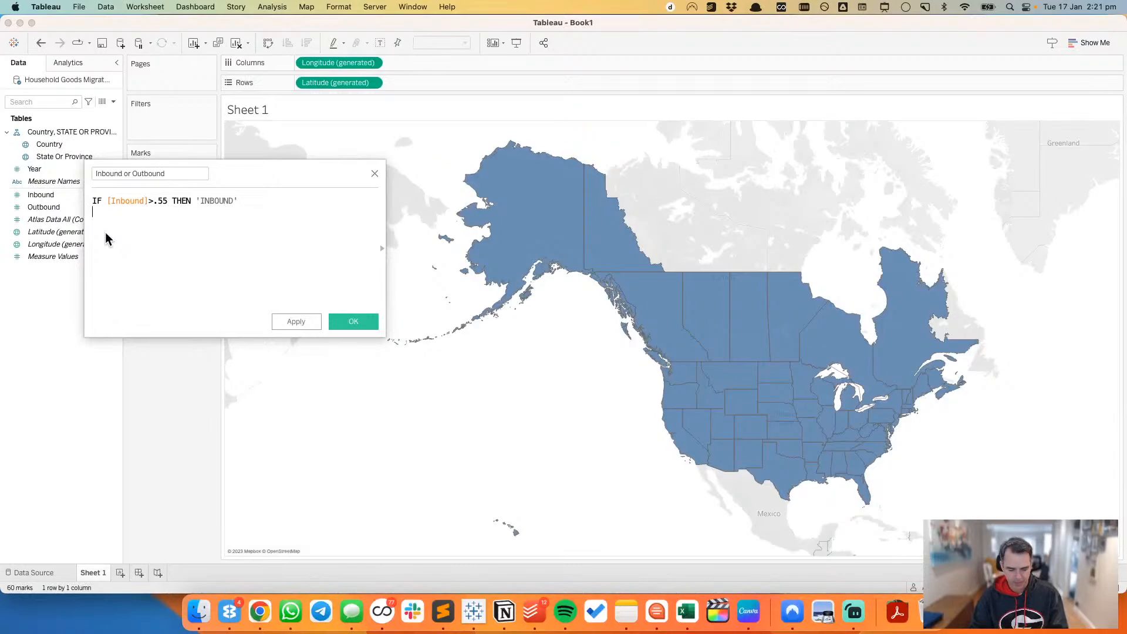
Step: Add a second line to the calculation with the condition ELSEIF [Outbound]>.55
key(Return)
text(ELSEIF )
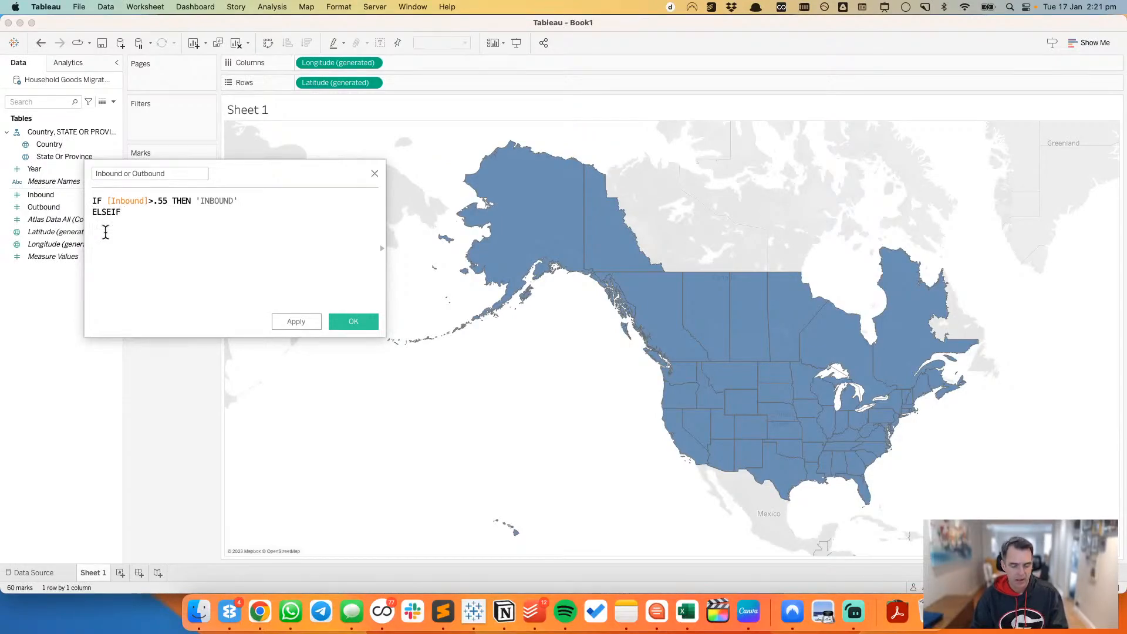
text(in)
key(BackSpace)
key(BackSpace)
text(out)
key(Return)
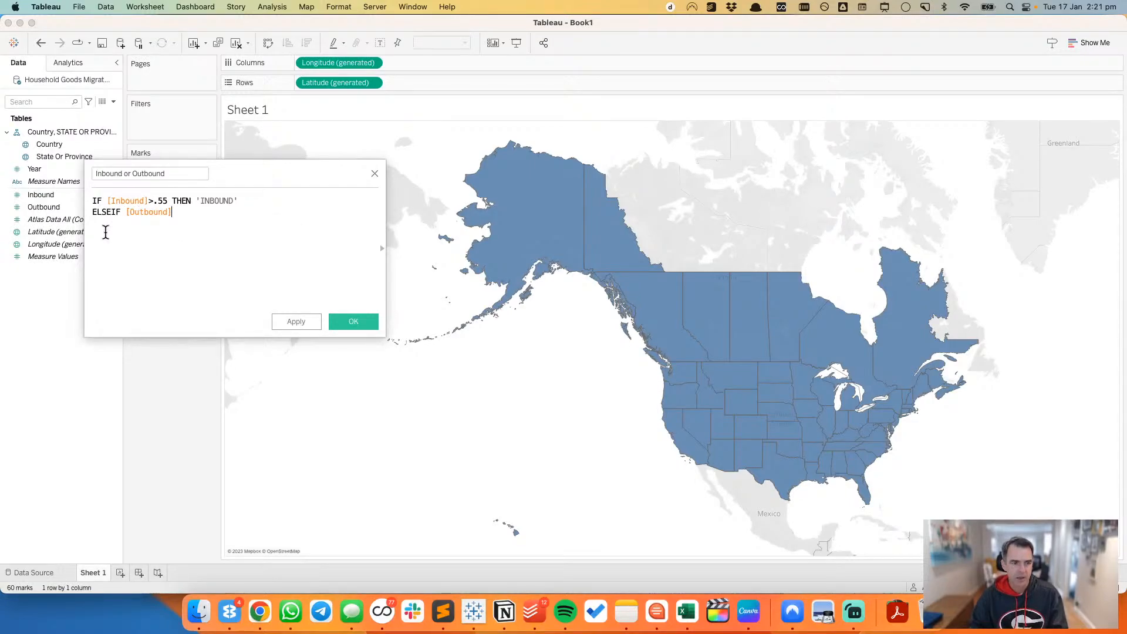
text(>)
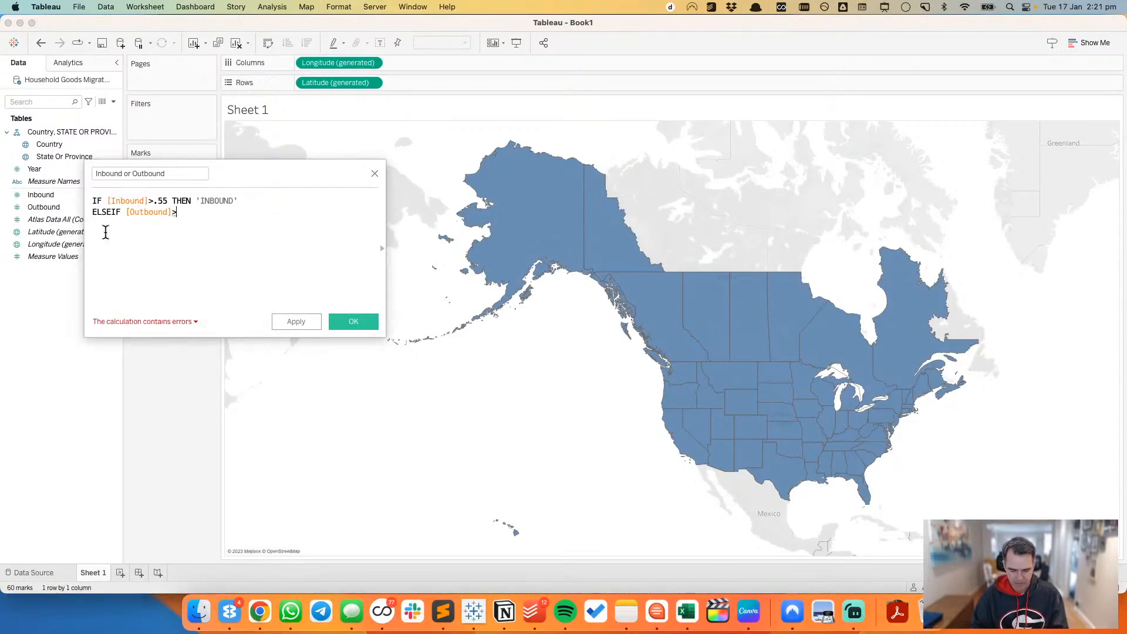
text(.55)
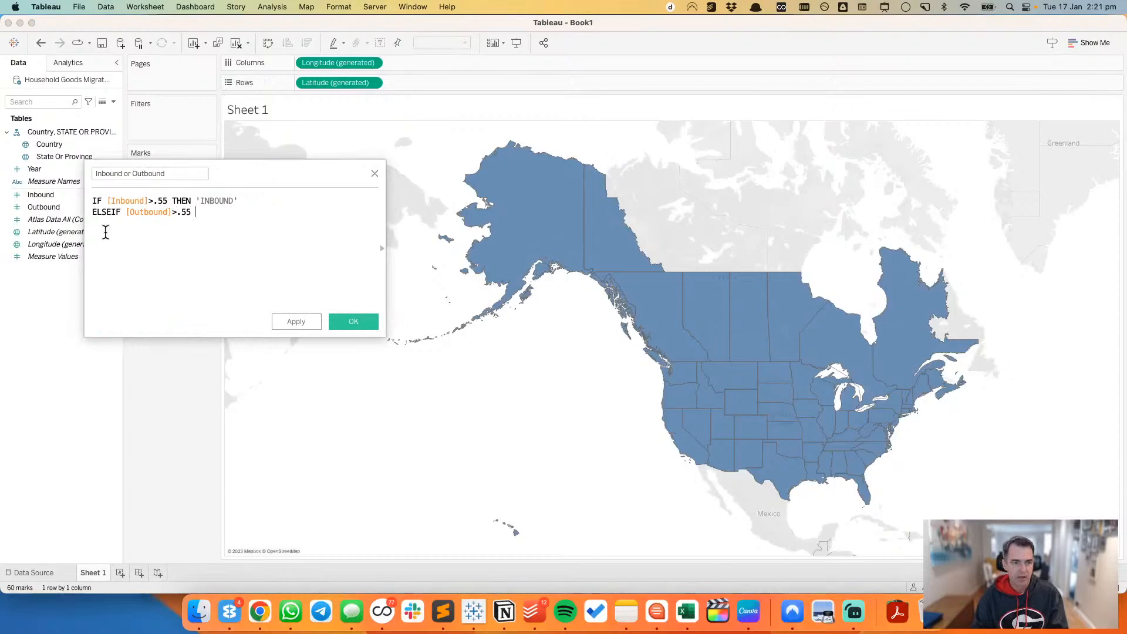
text( THEN ;OUT)
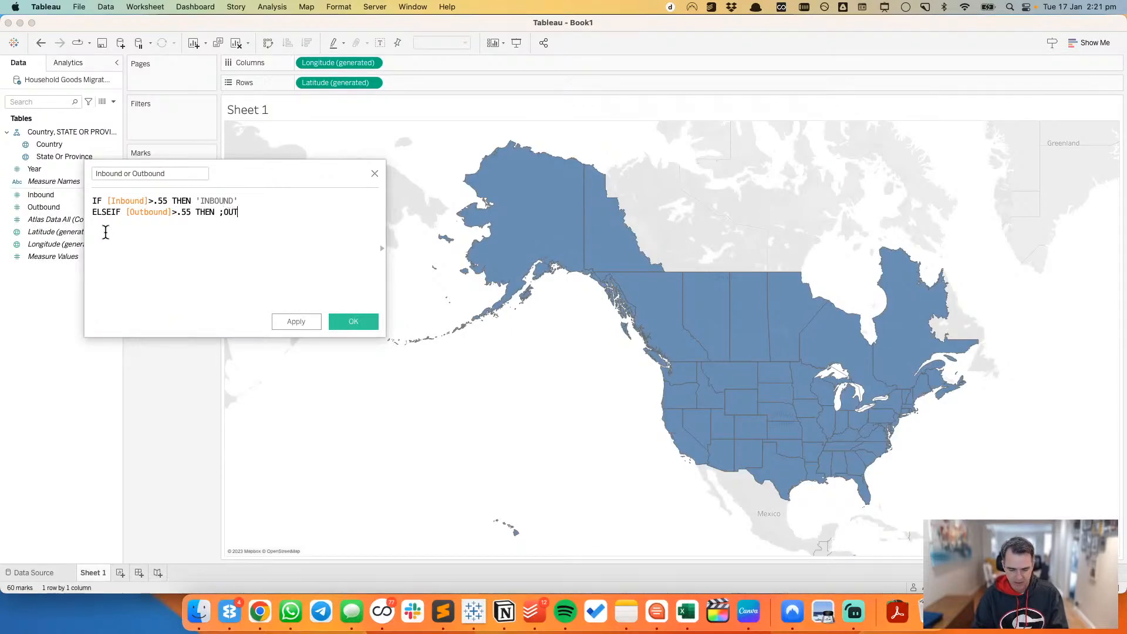
text(BOUND')
Step: Make the ELSEIF condition return 'OUTBOUND' by completing it with THEN 'OUTBOUND' in matching single quotes
key(Left)
key(Left)
key(Left)
key(Left)
key(Left)
key(Left)
key(Left)
key(Left)
key(BackSpace)
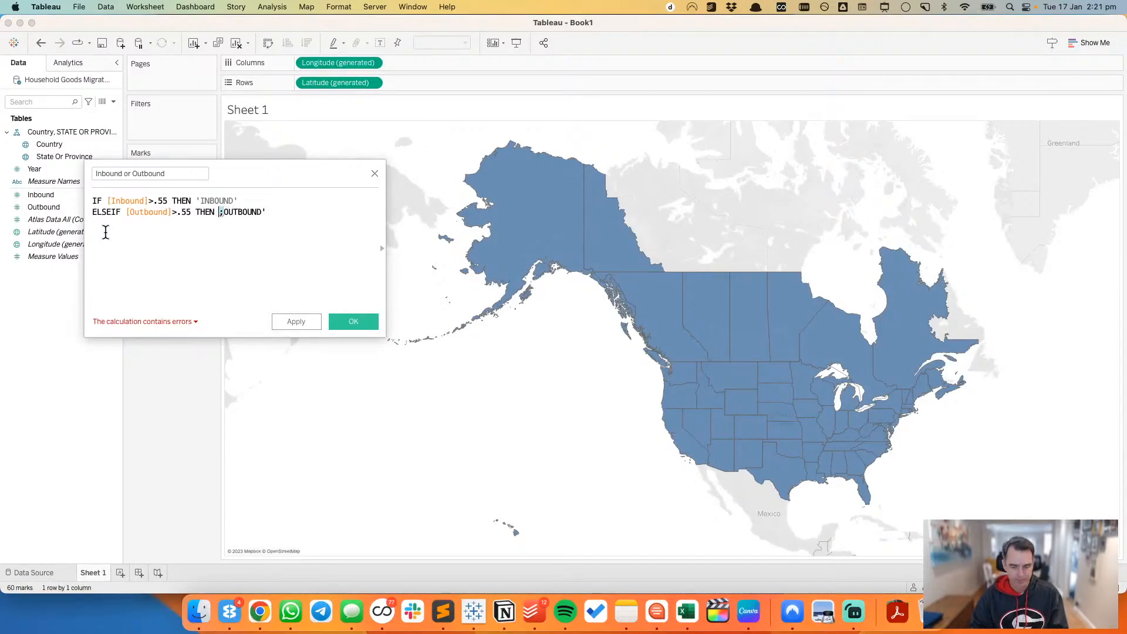
text(')
Step: Complete the calculation with ELSE 'BALANCED' and END on separate lines
key(Return)
text(ELSE)
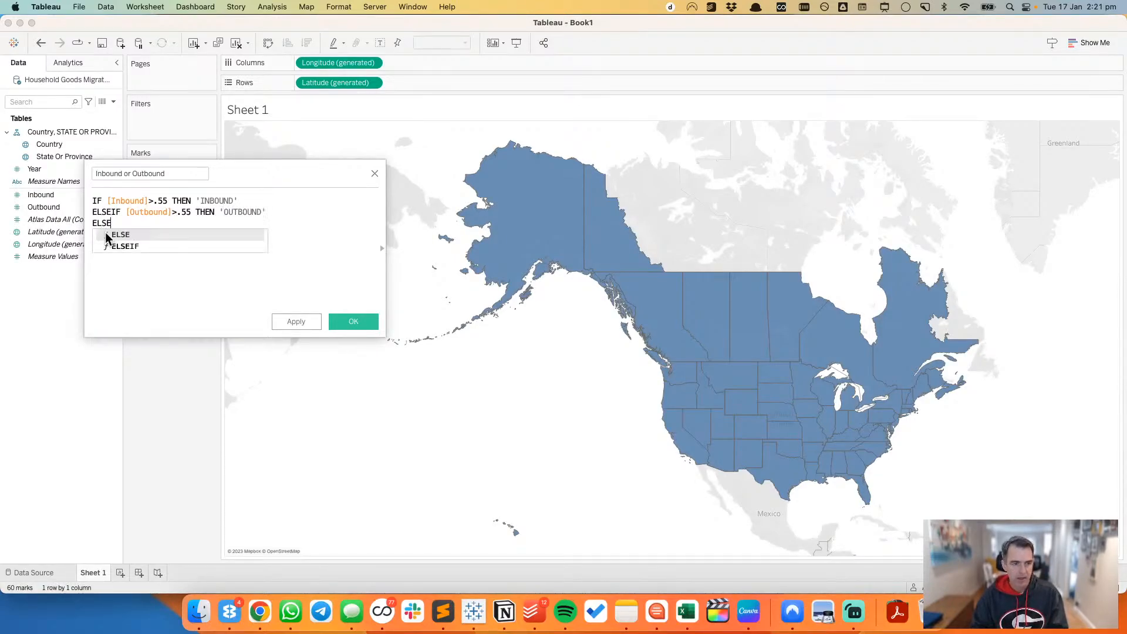
key(super+Tab)
click(105, 238)
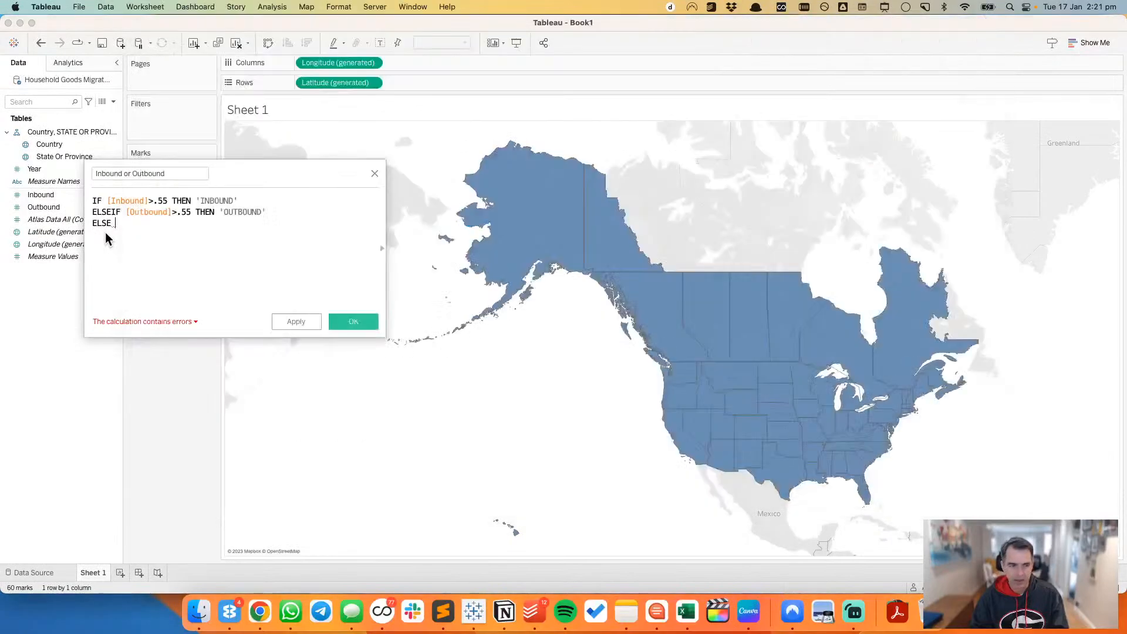
text('BALAN)
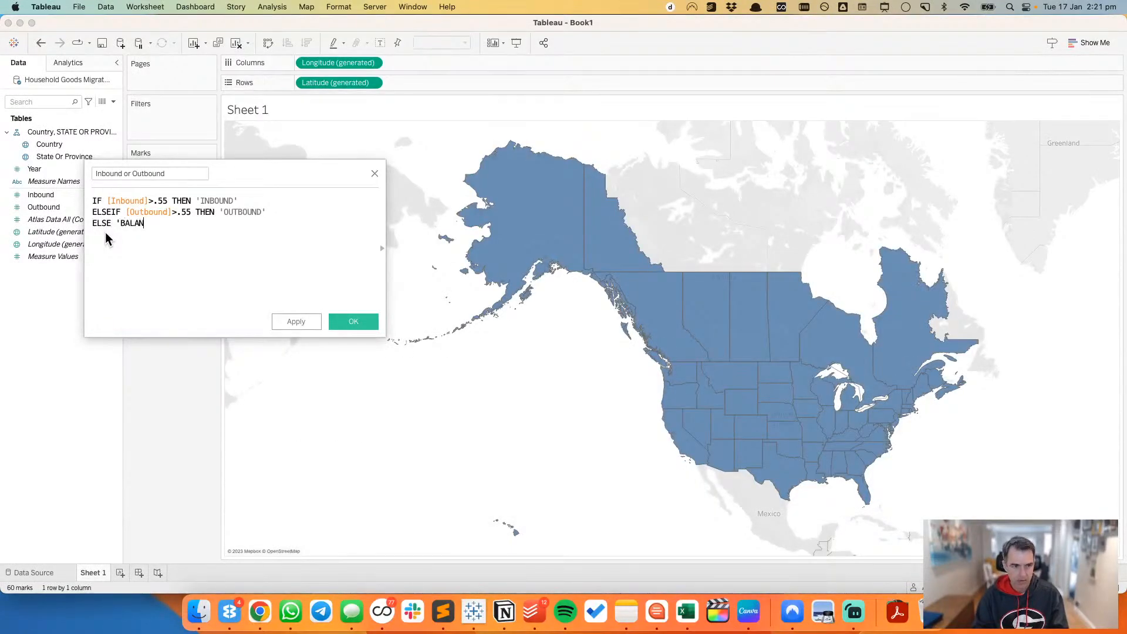
text(CED')
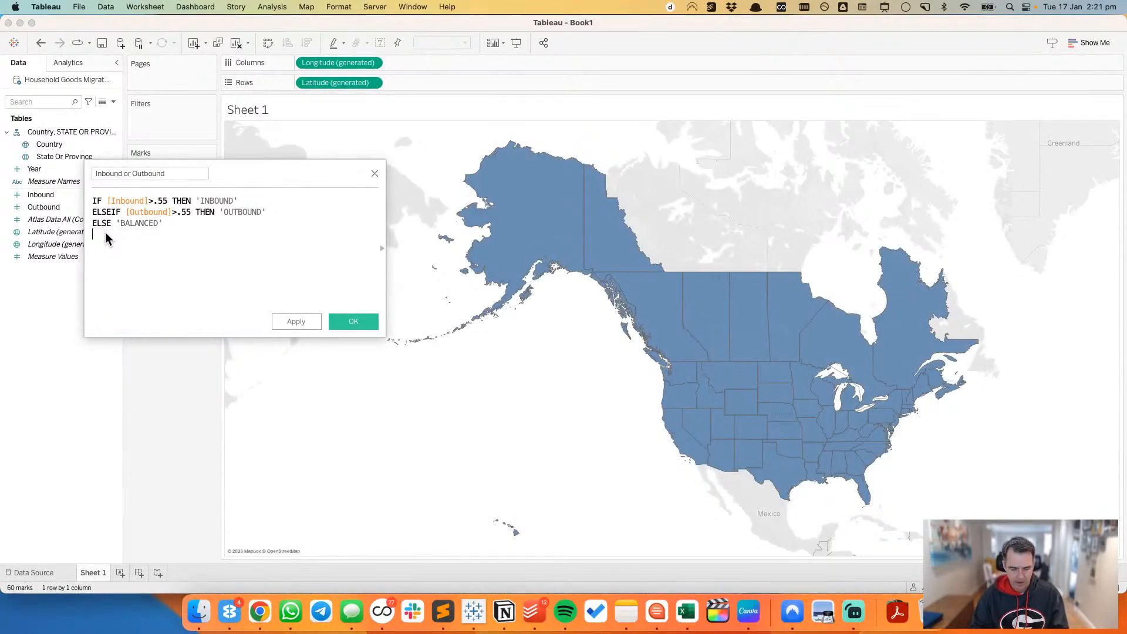
key(Return)
text(EDN)
key(Return)
key(BackSpace)
key(BackSpace)
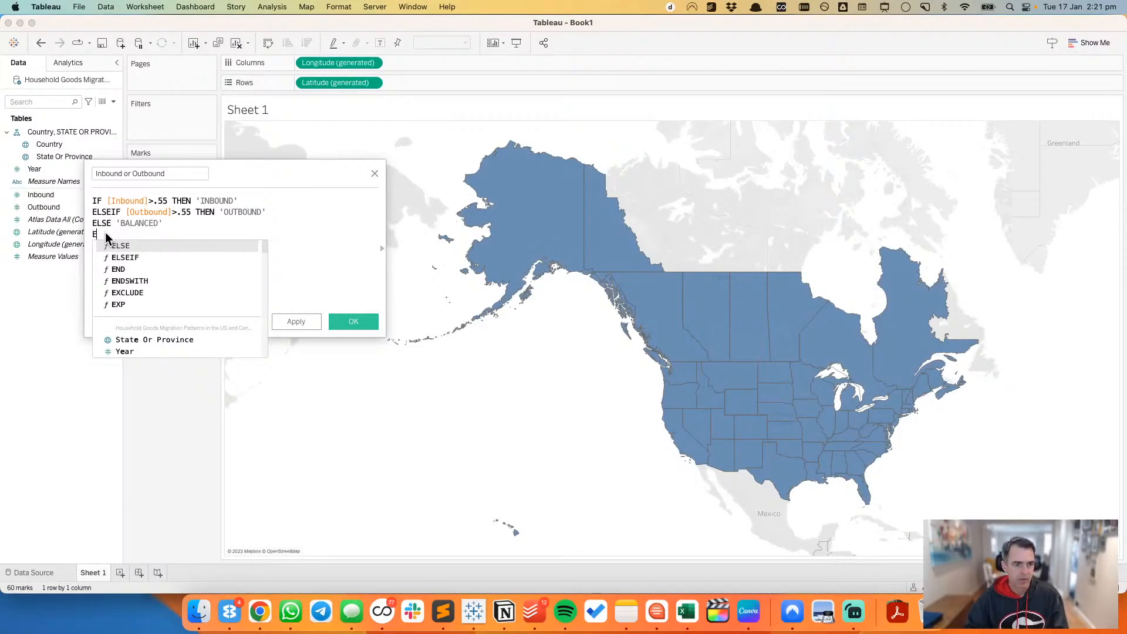
text(ND)
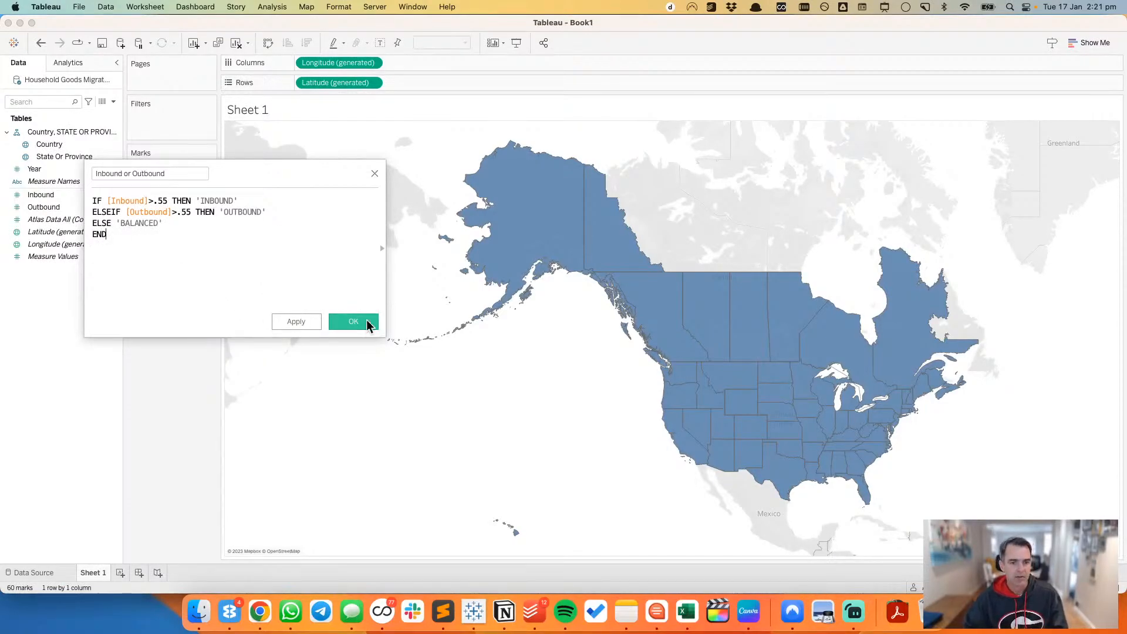
Step: Save the calculated field and colour the map by Inbound or Outbound
click(366, 321)
drag(38, 169, 143, 192)
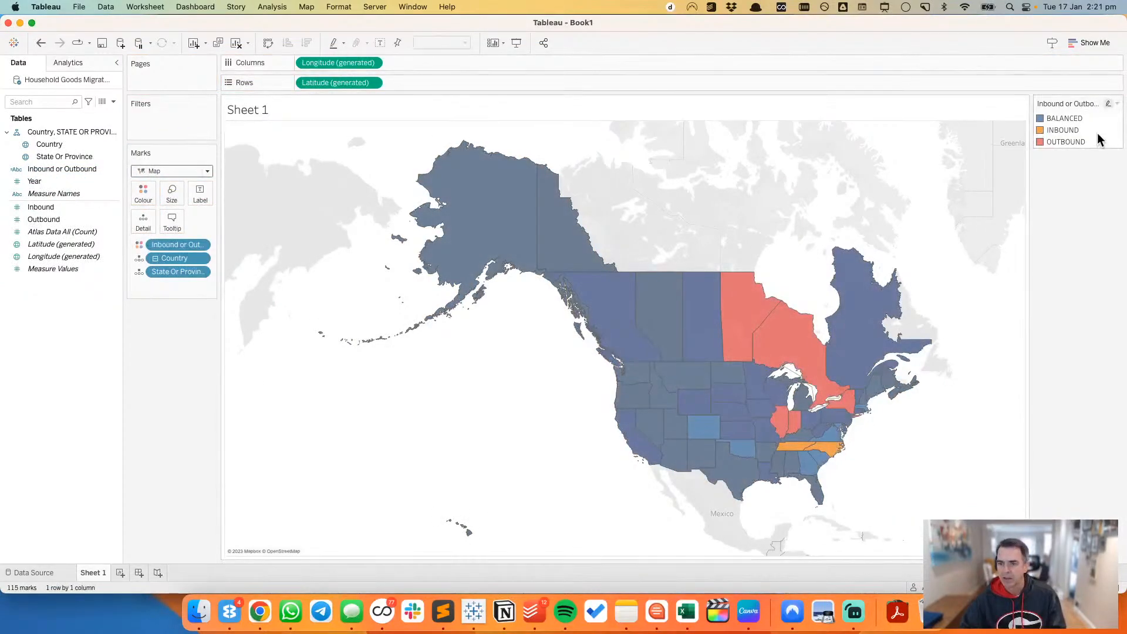
Step: Switch to Chrome and inspect the Atlas migration map legend image in the developer tools, closing them when done
double_click(1098, 133)
key(super+Tab)
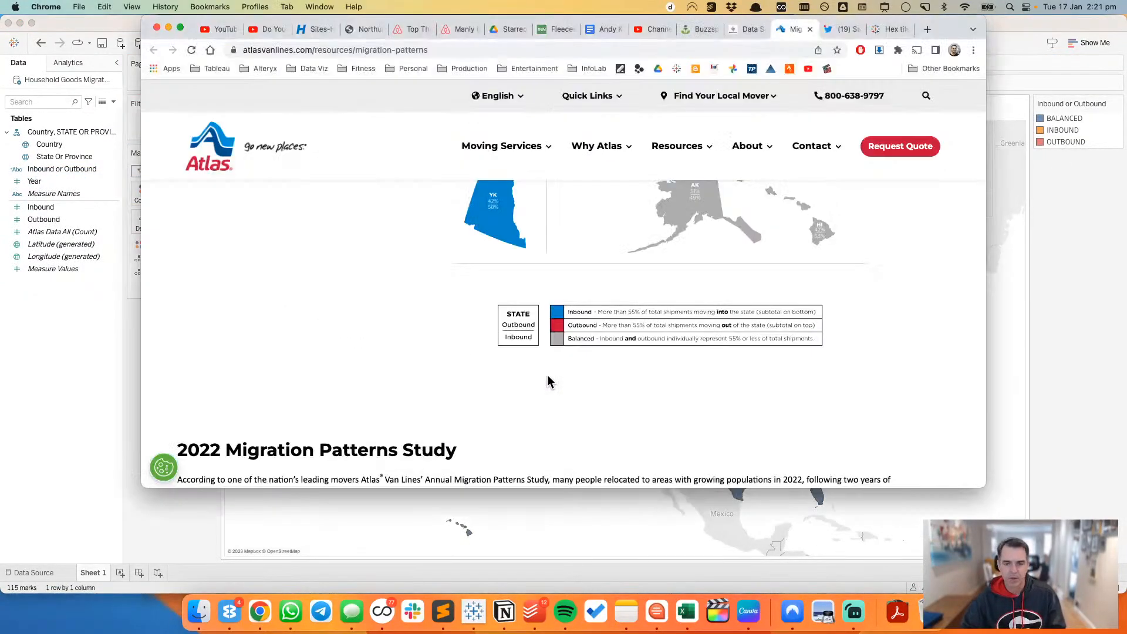
scroll(586, 360, up, 5)
scroll(587, 358, down, 3)
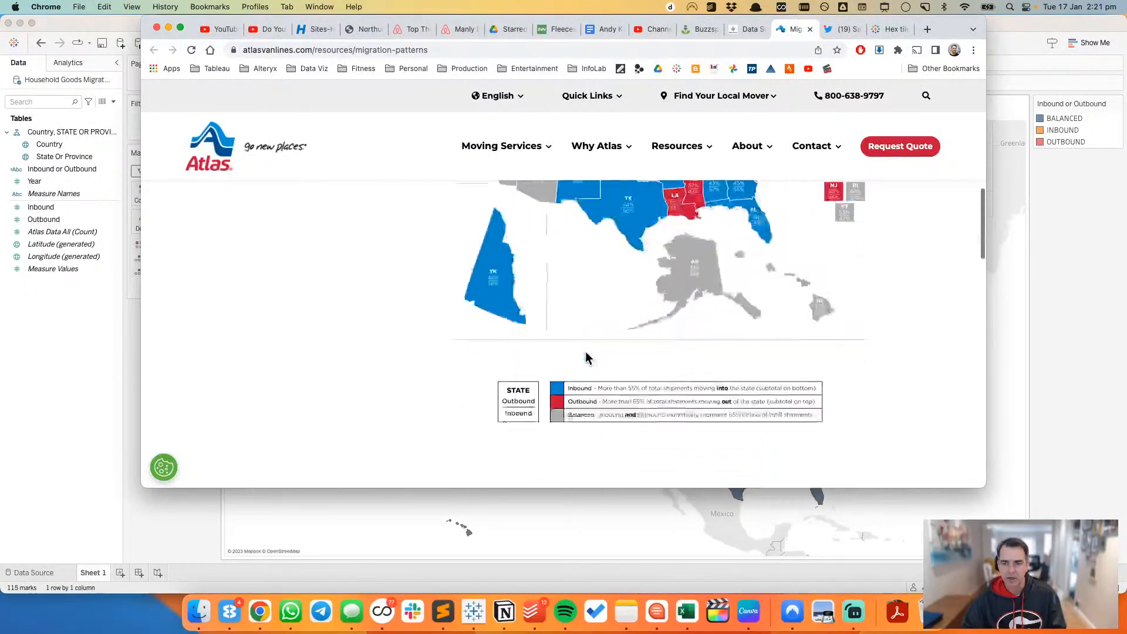
scroll(586, 359, down, 2)
right_click(416, 341)
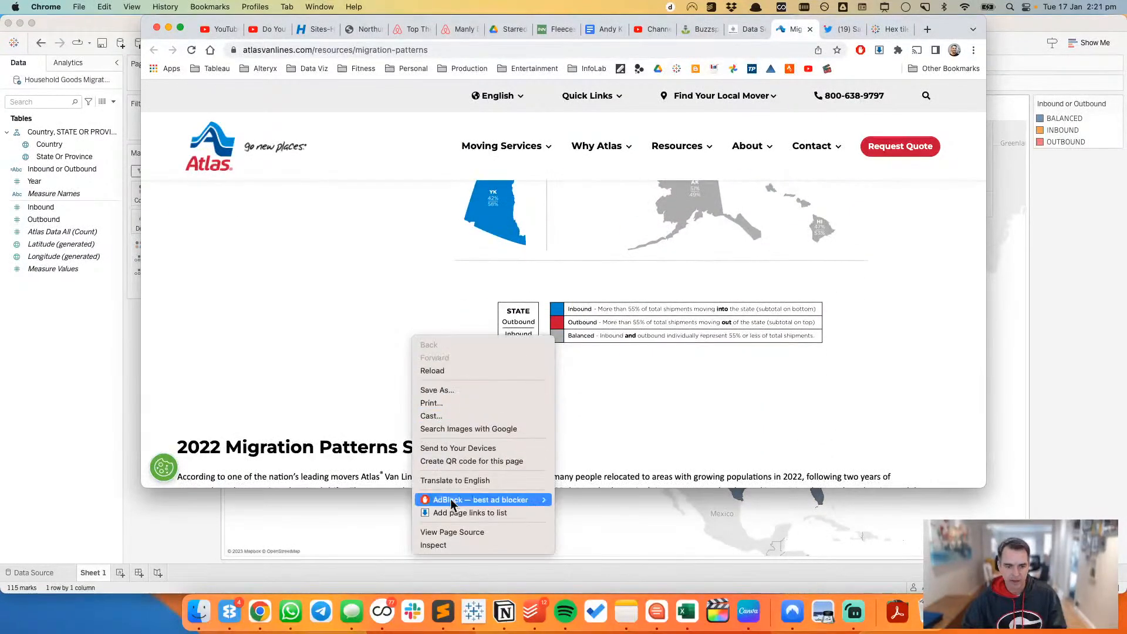
click(447, 545)
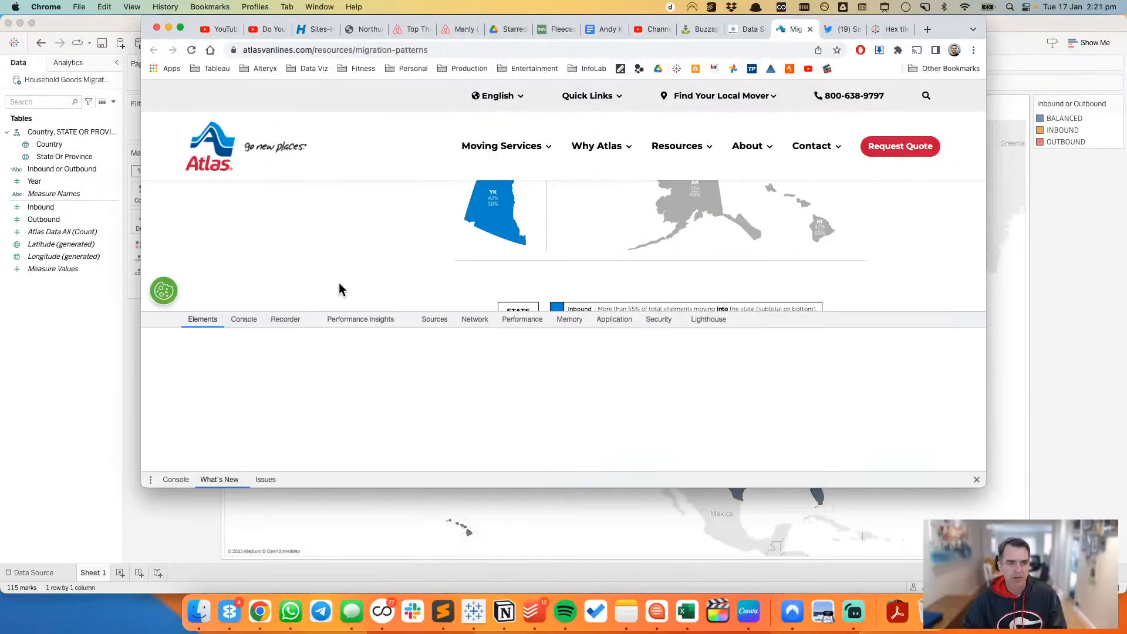
click(150, 319)
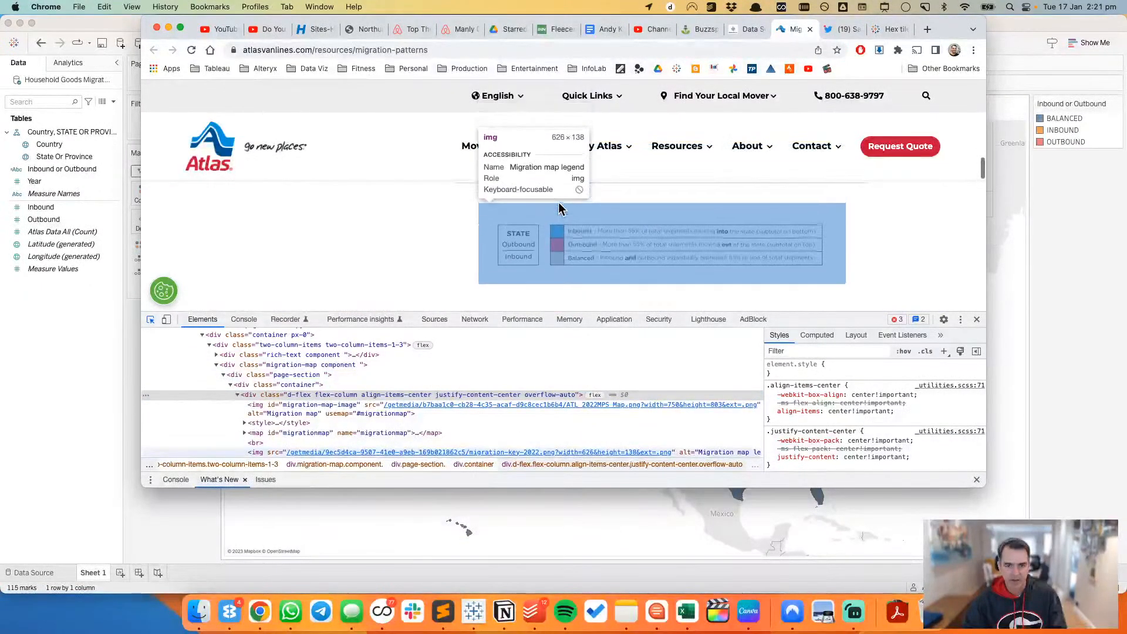
click(562, 241)
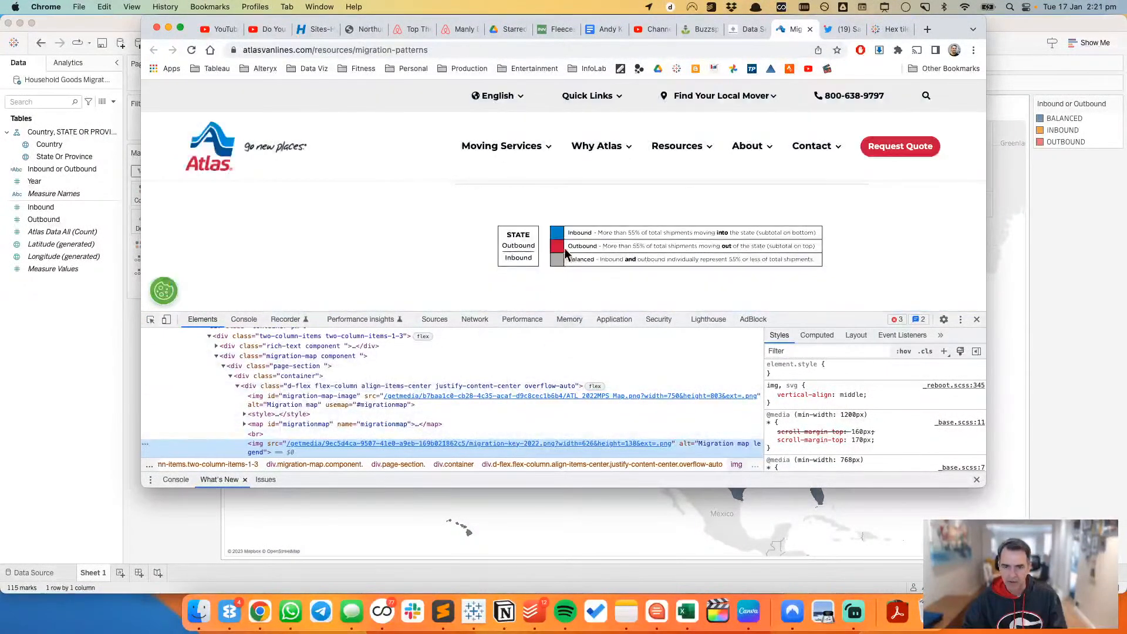
click(977, 320)
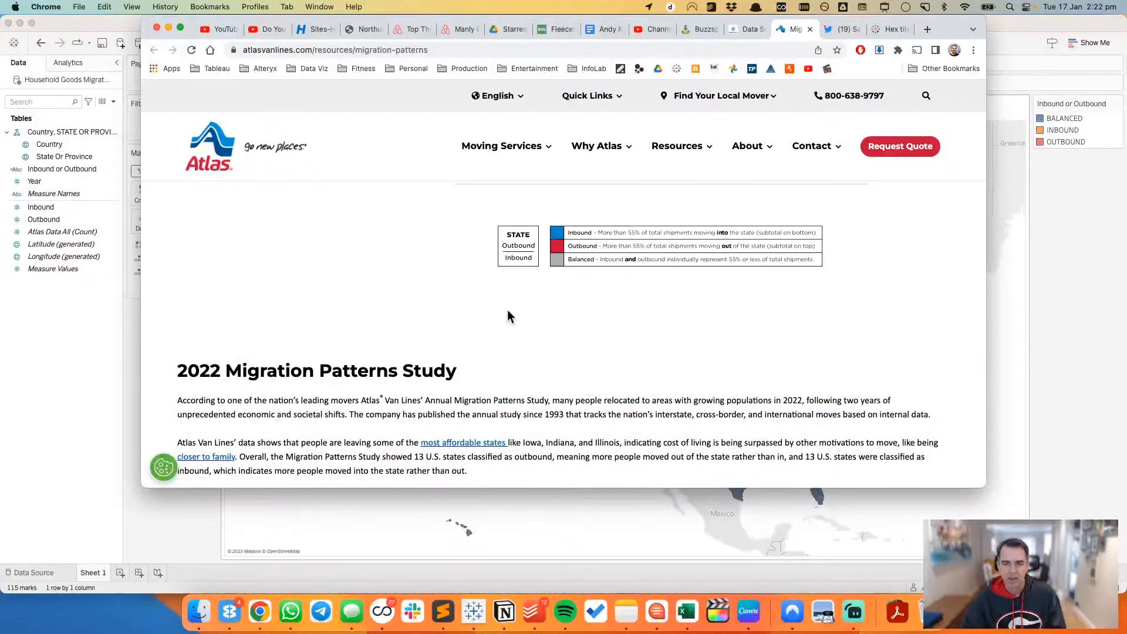
double_click(1065, 130)
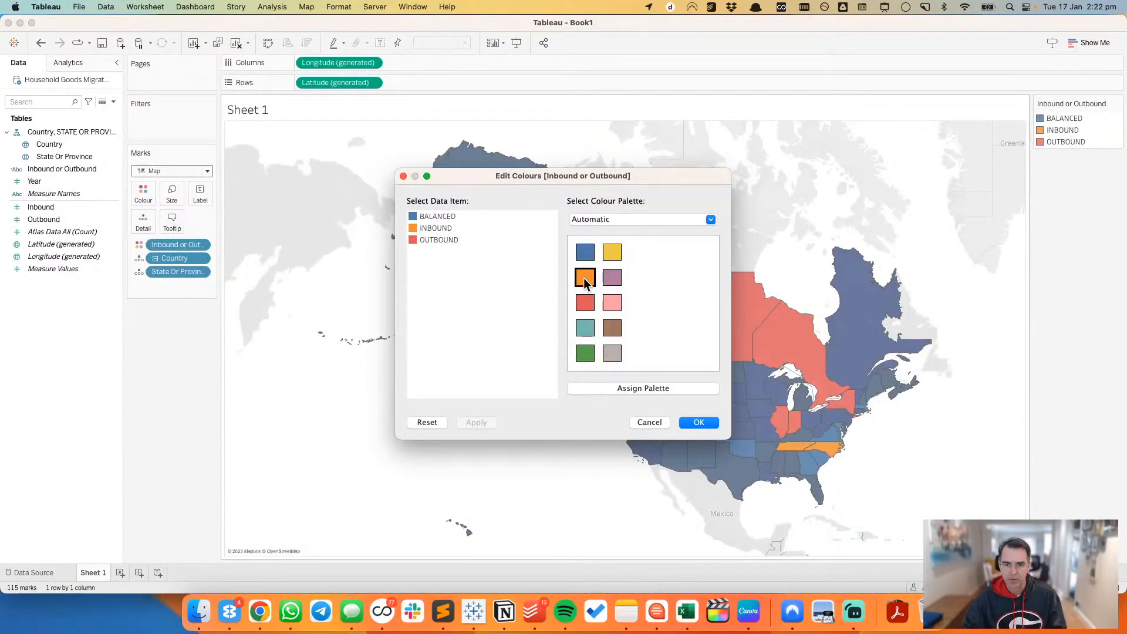
double_click(414, 229)
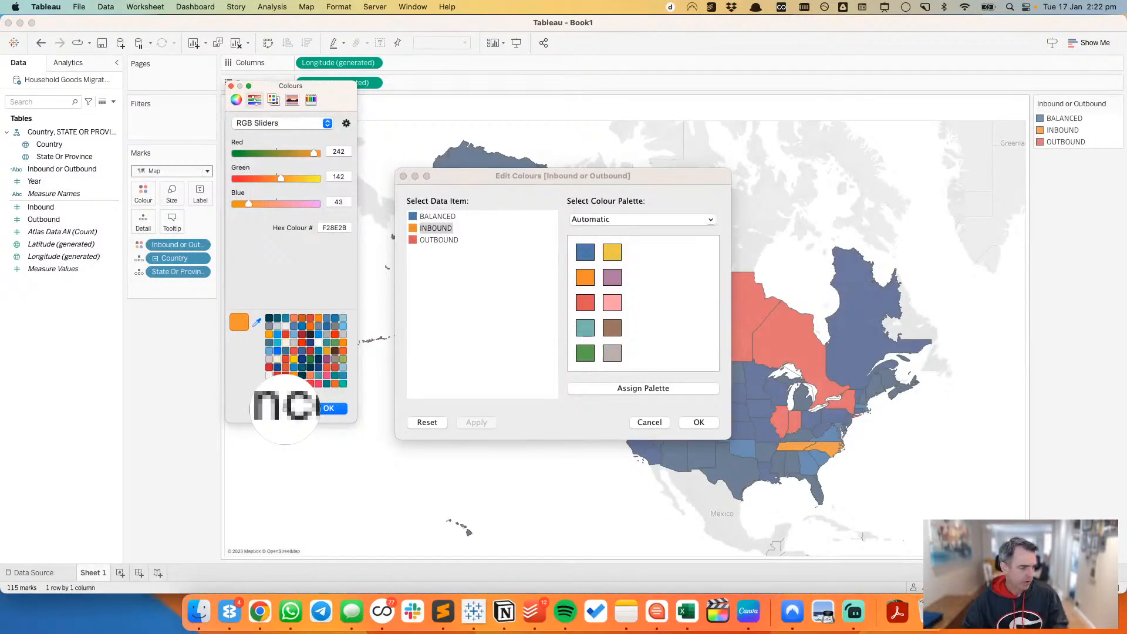
key(Escape)
click(280, 408)
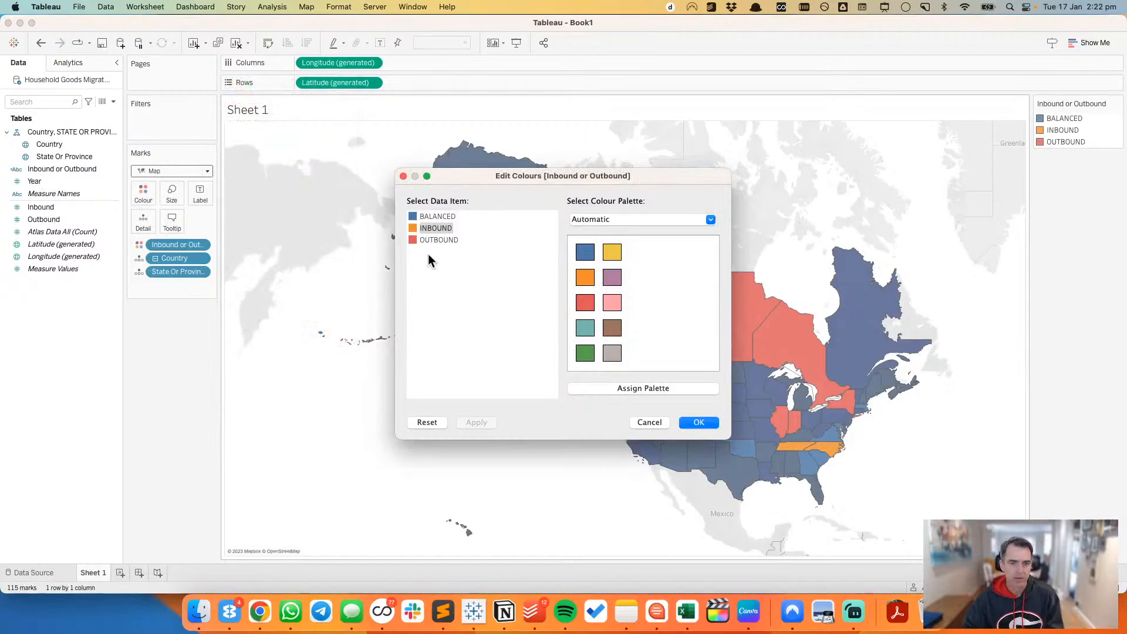
double_click(411, 228)
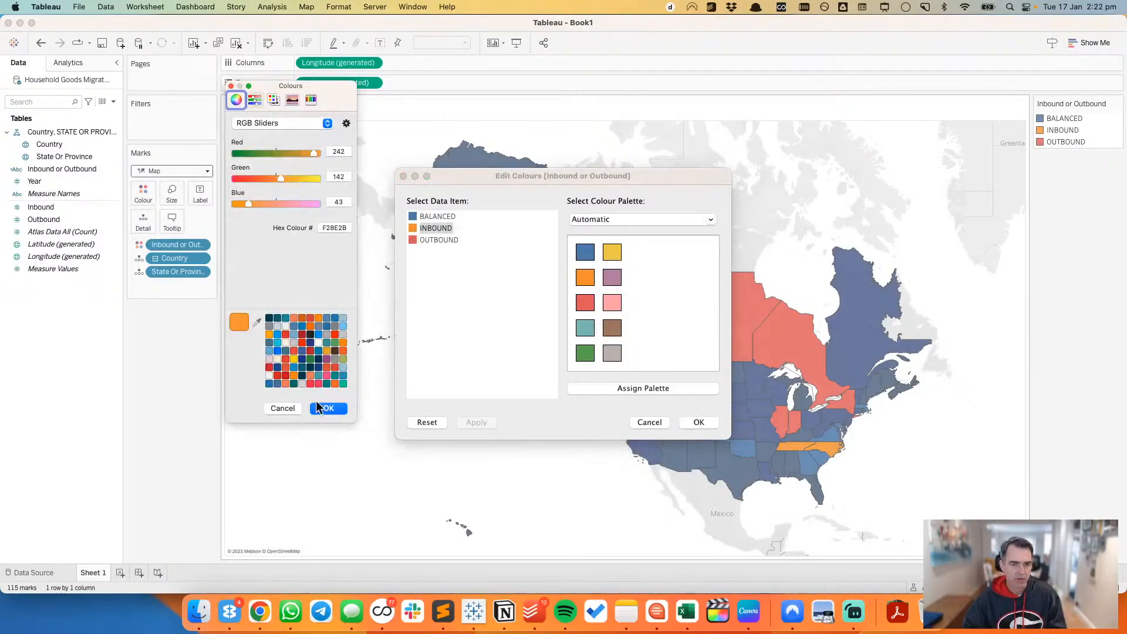
click(283, 407)
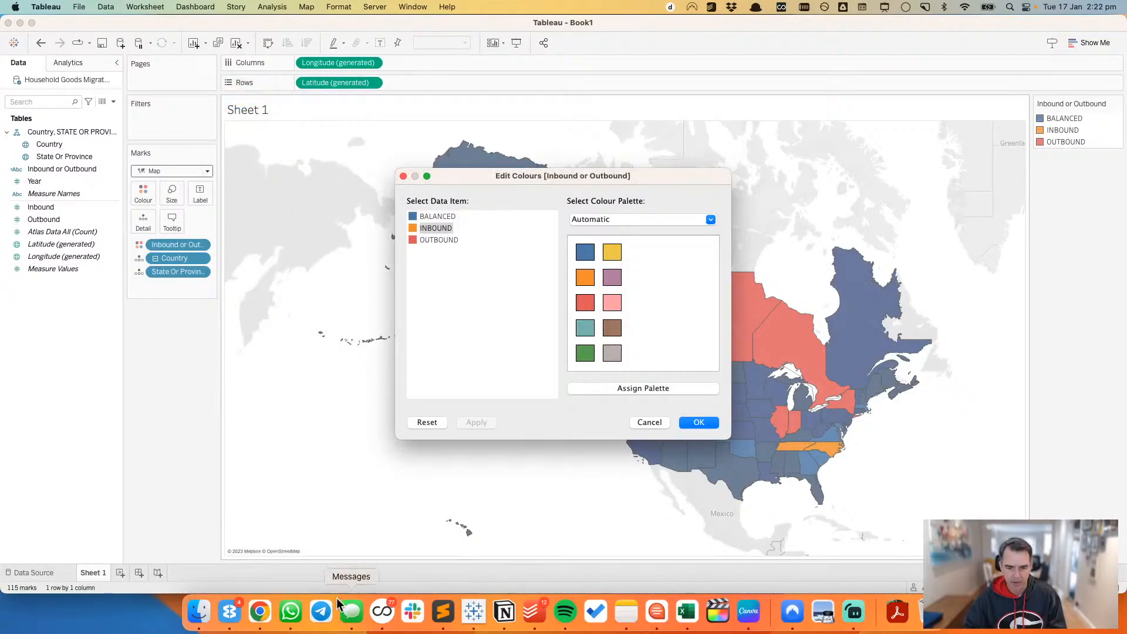
Step: Switch to Chrome, dismiss the Control Centre and open System Settings from the Applications folder
click(260, 610)
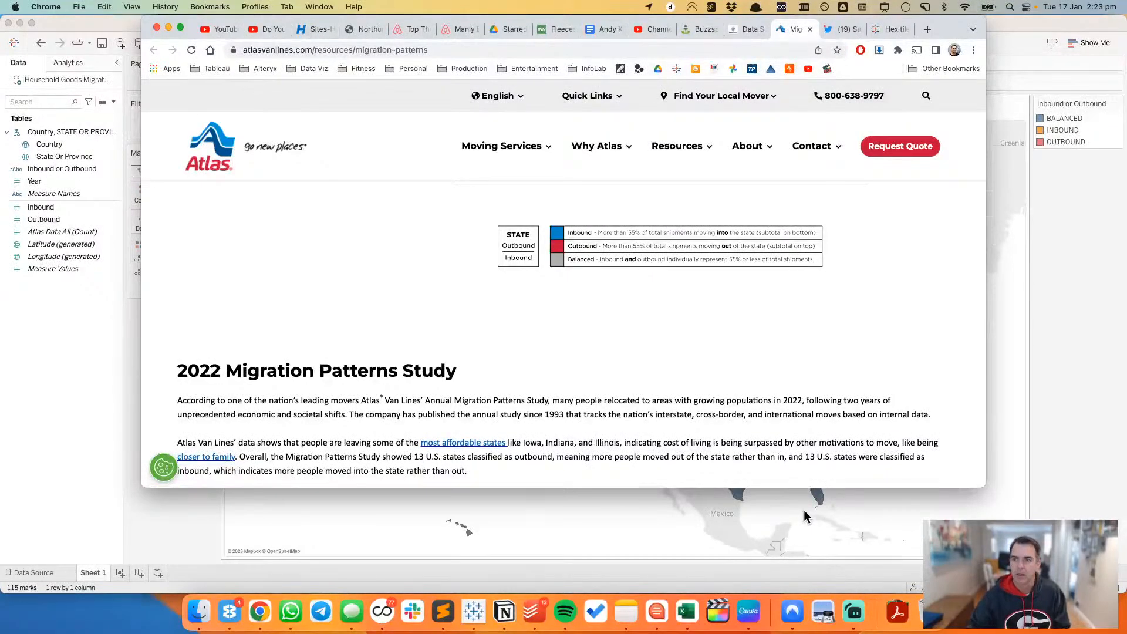
click(1024, 8)
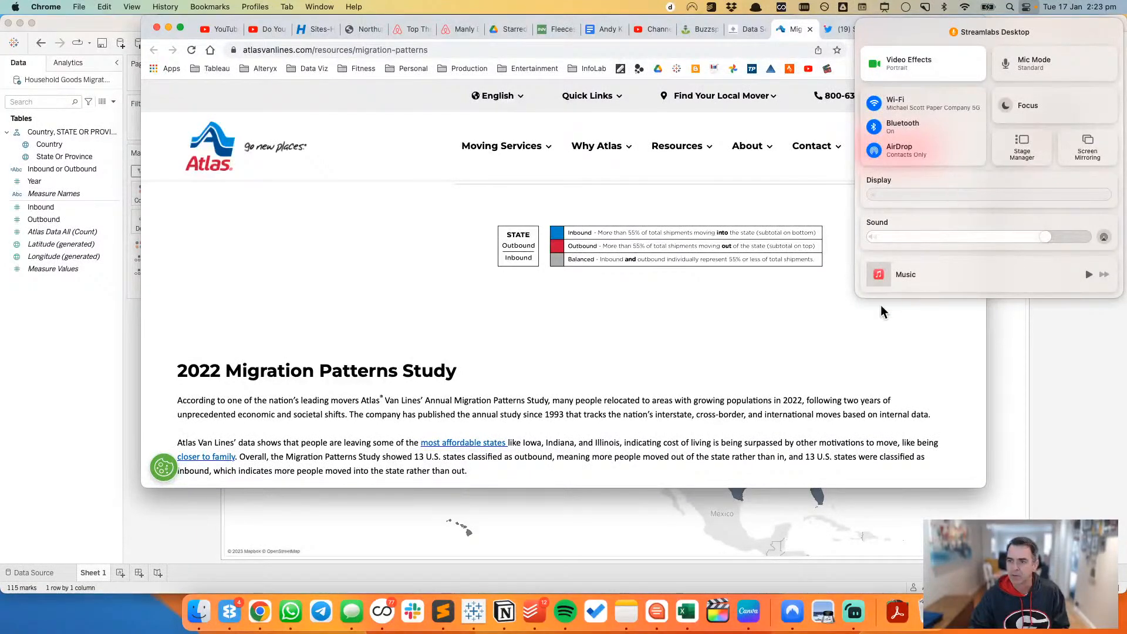
click(745, 335)
click(897, 611)
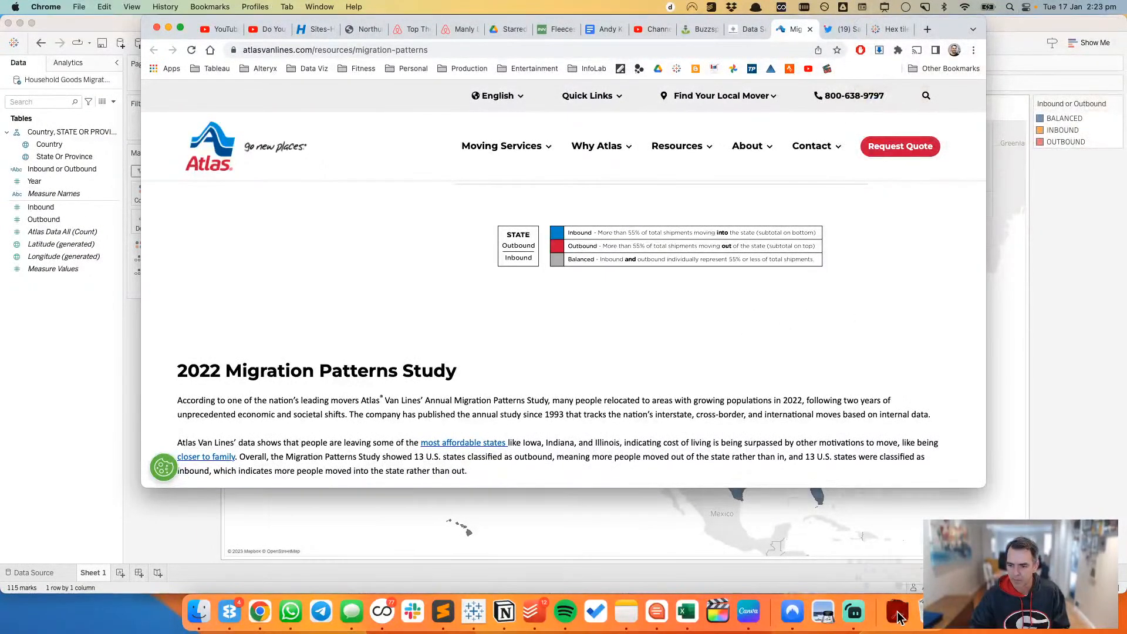
scroll(926, 305, down, 8)
scroll(926, 319, down, 4)
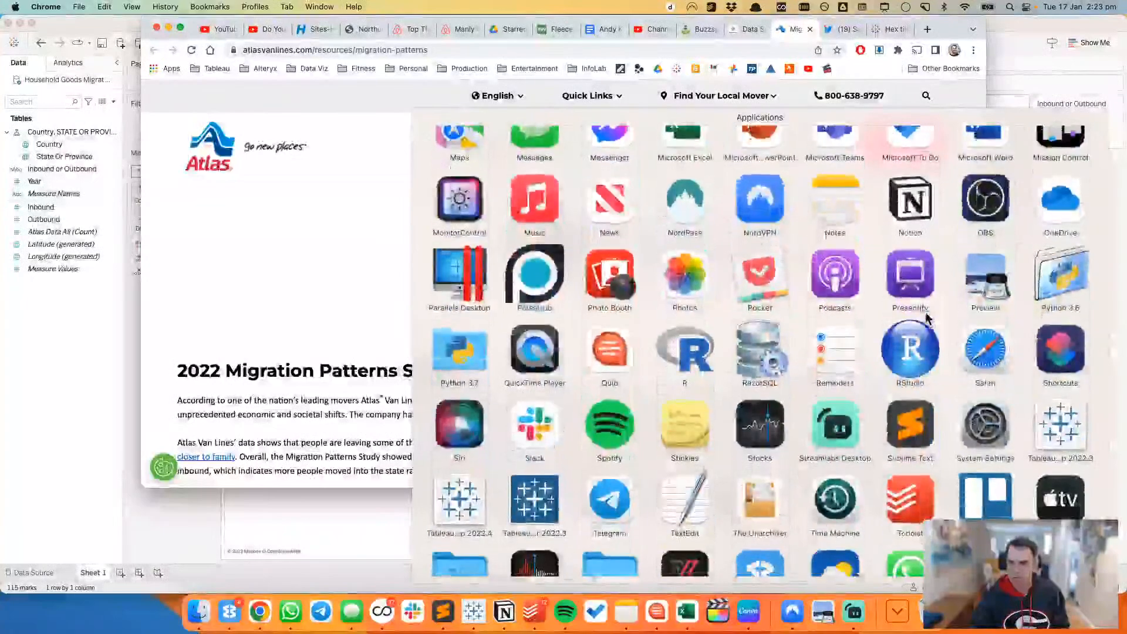
click(985, 425)
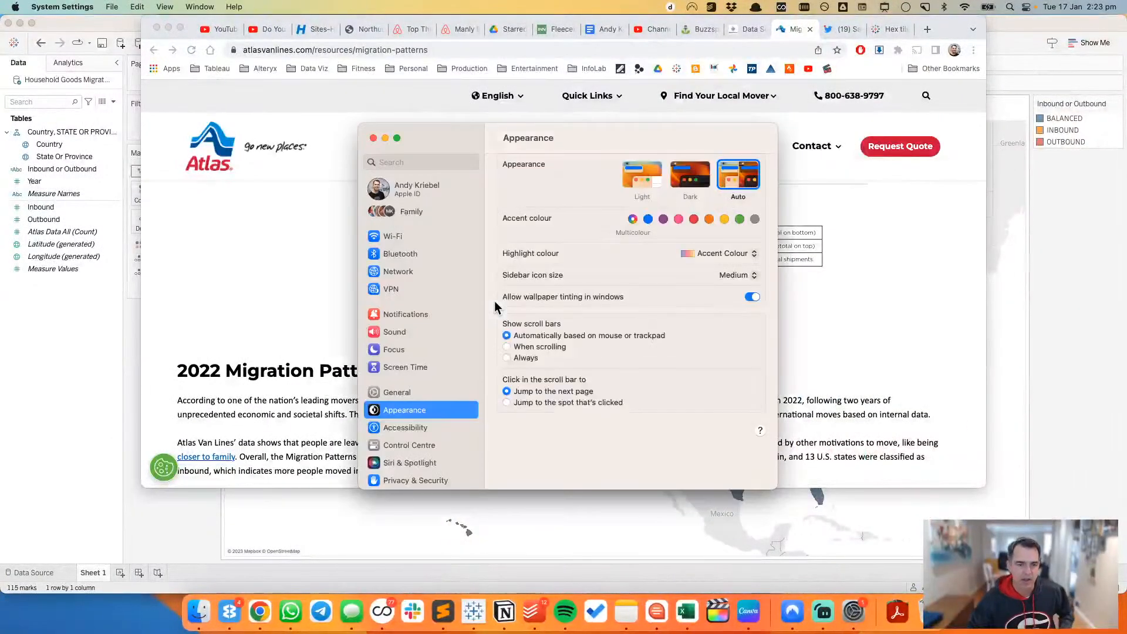
Step: Disconnect the connected keyboard in the Bluetooth settings so it can reconnect, and close System Settings
click(431, 261)
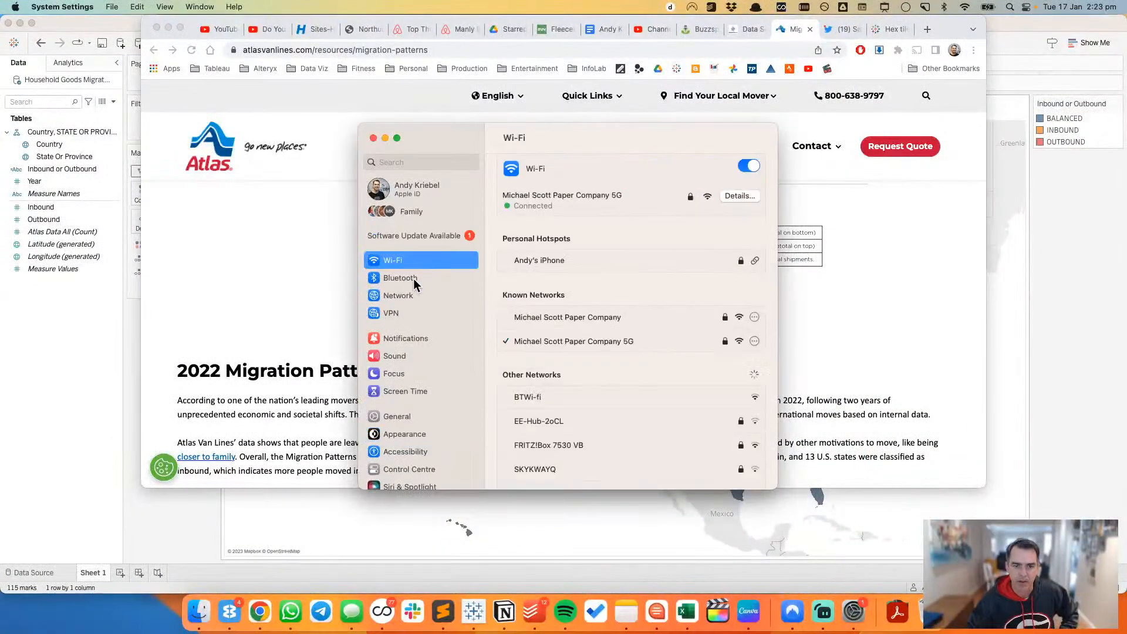
click(414, 278)
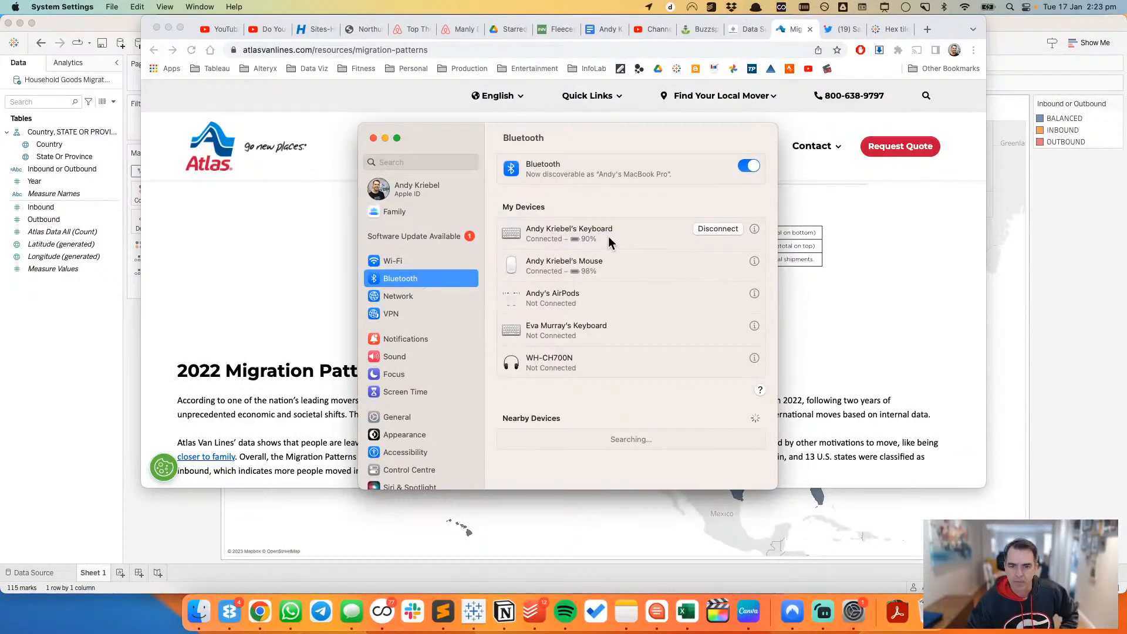
click(714, 228)
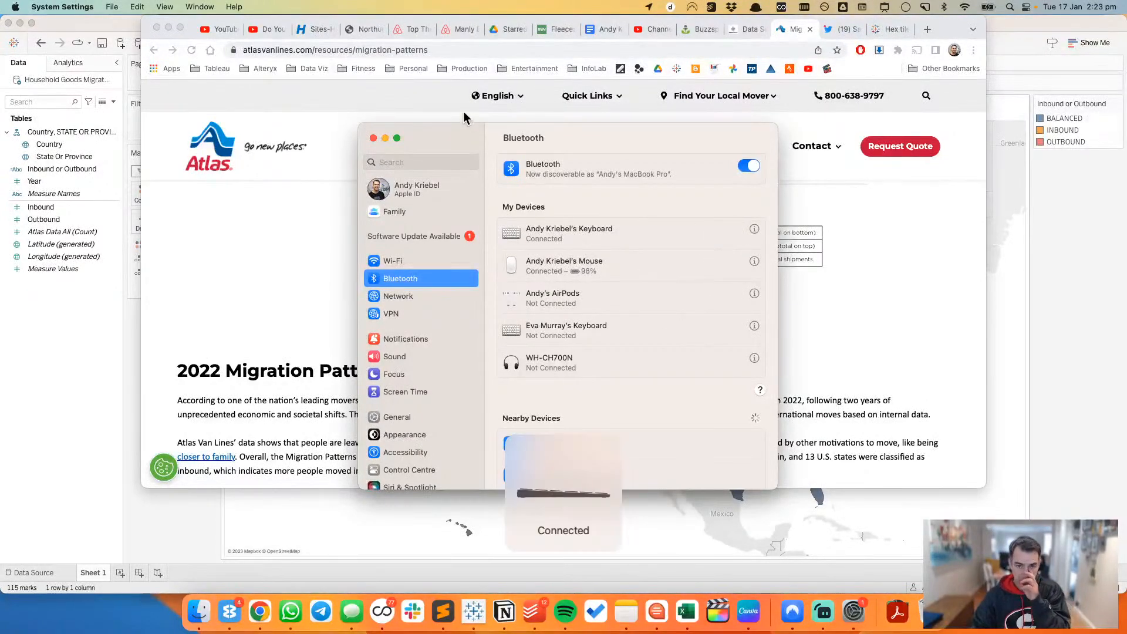
click(373, 138)
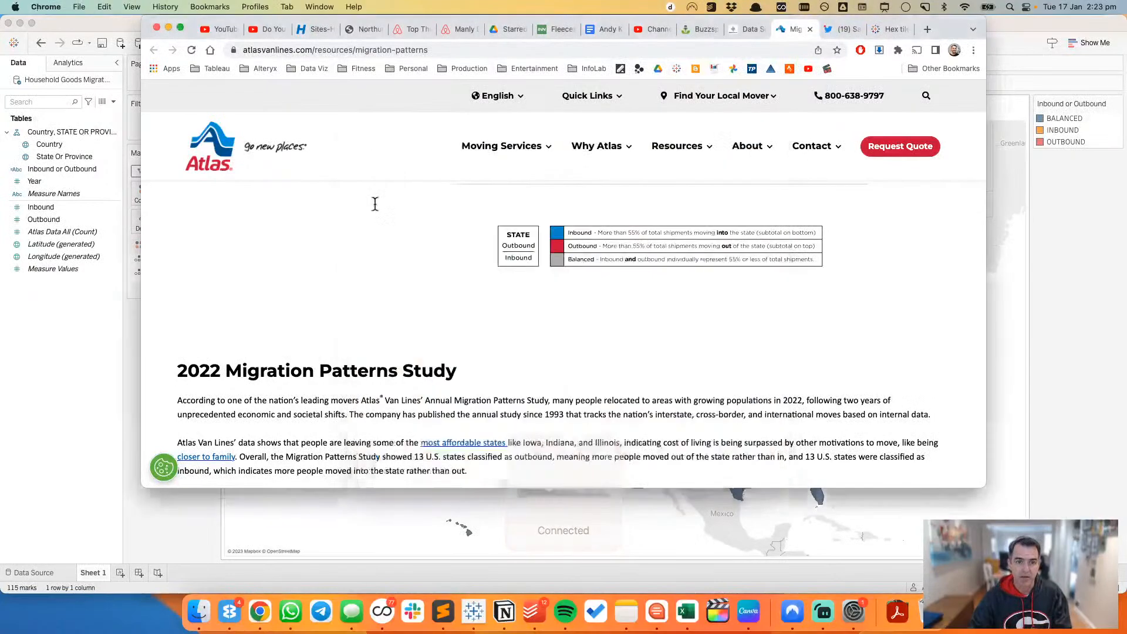
Step: Switch to Tableau and set the INBOUND colour to the blue sampled from the Atlas legend in Chrome
key(super+Tab)
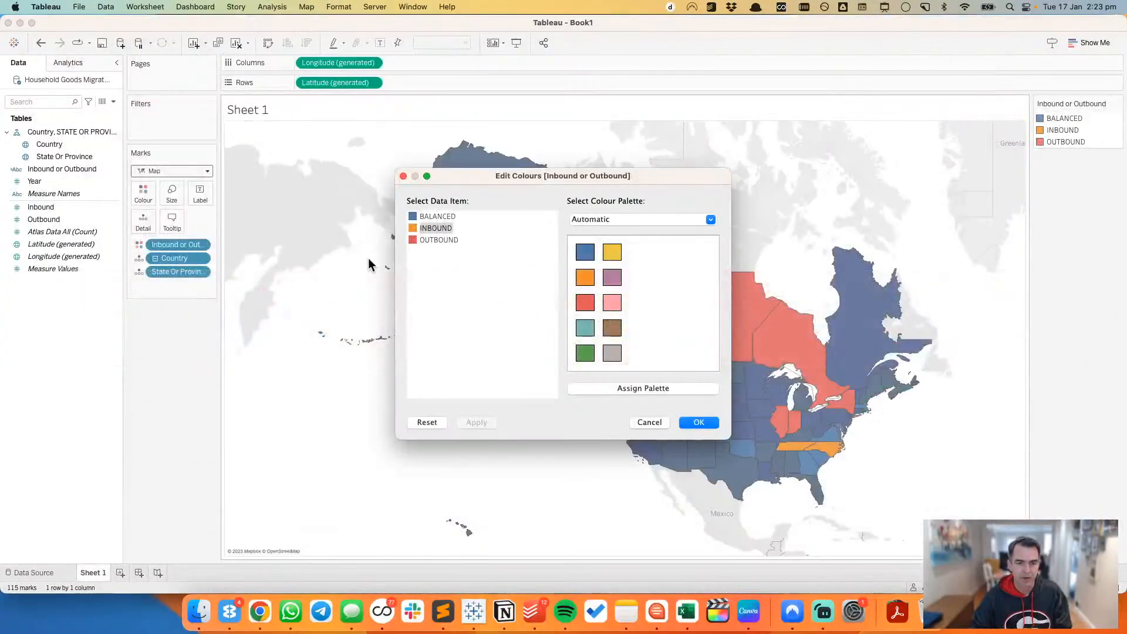
double_click(413, 229)
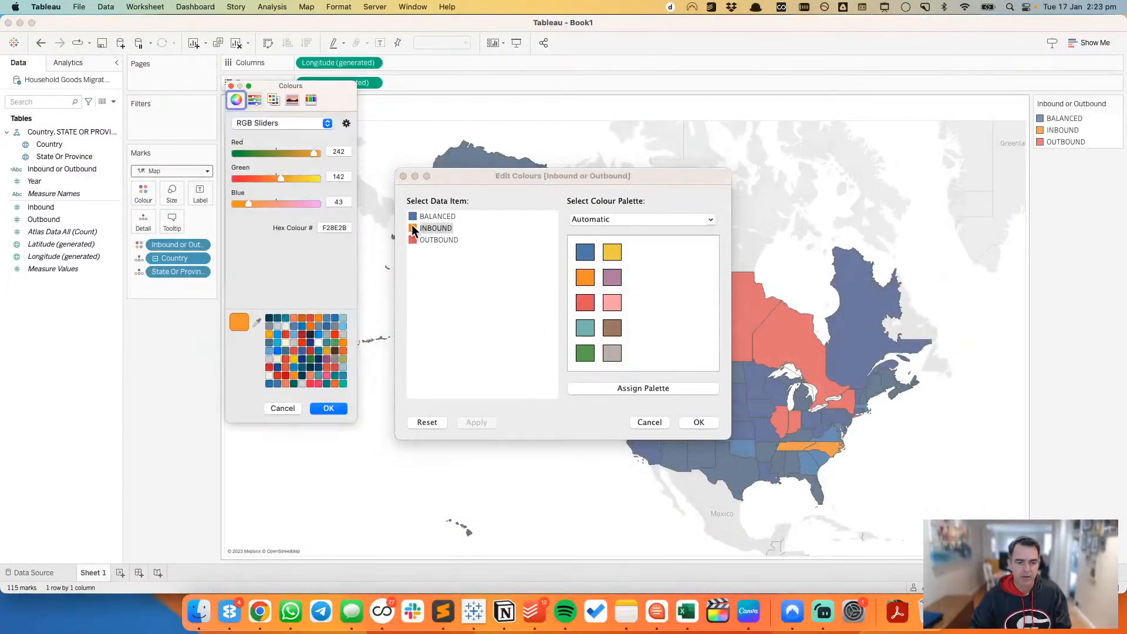
key(super+Tab)
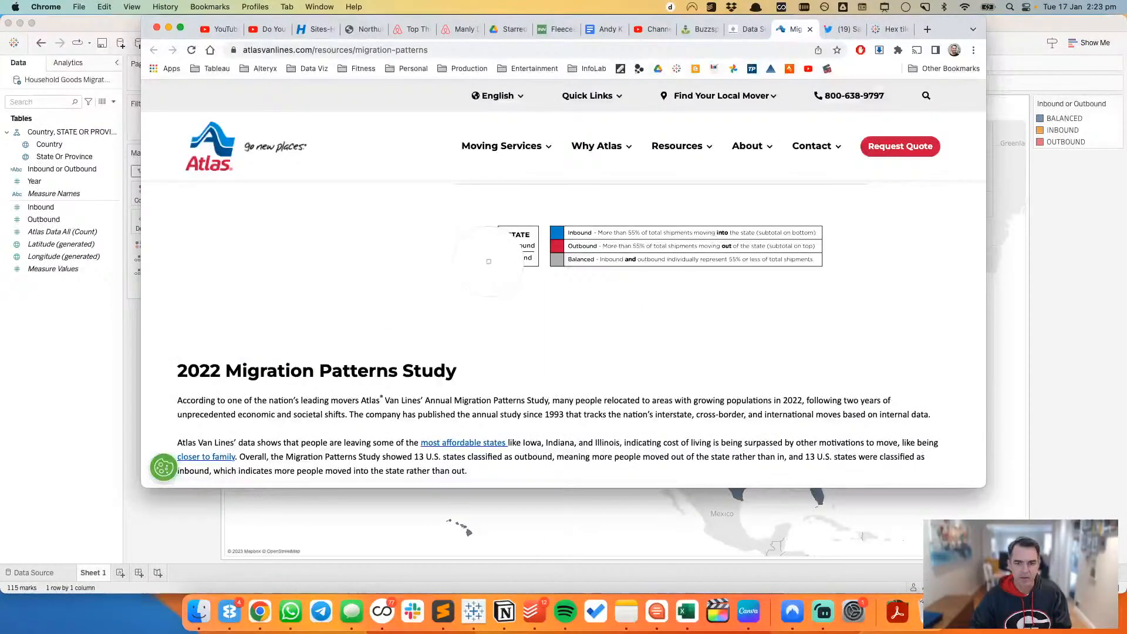
click(559, 231)
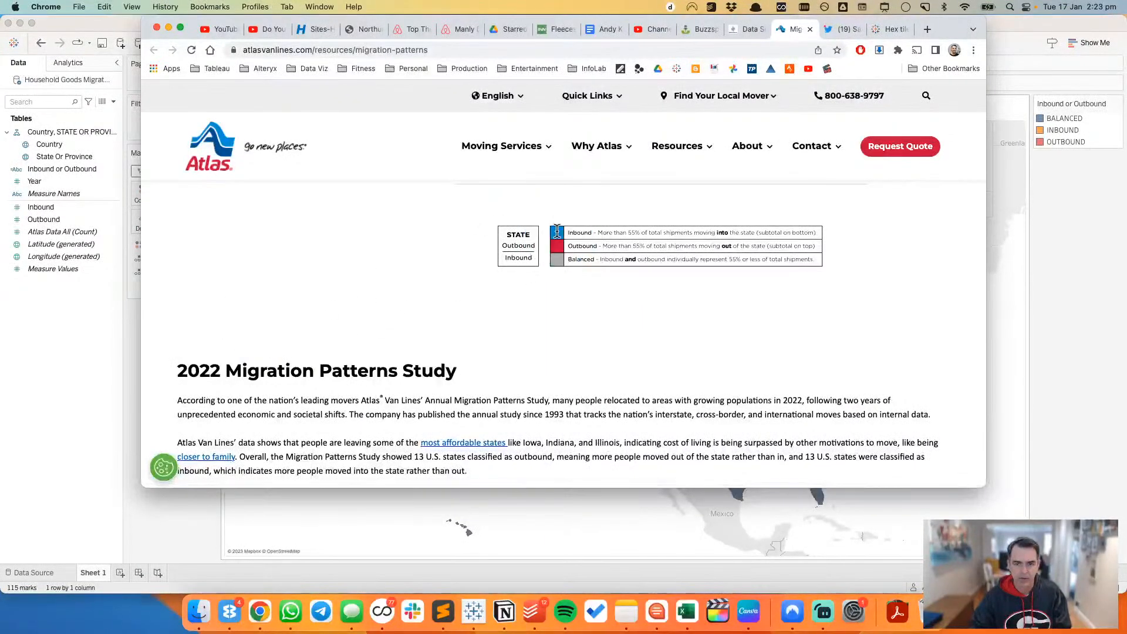
key(super+Tab)
click(337, 410)
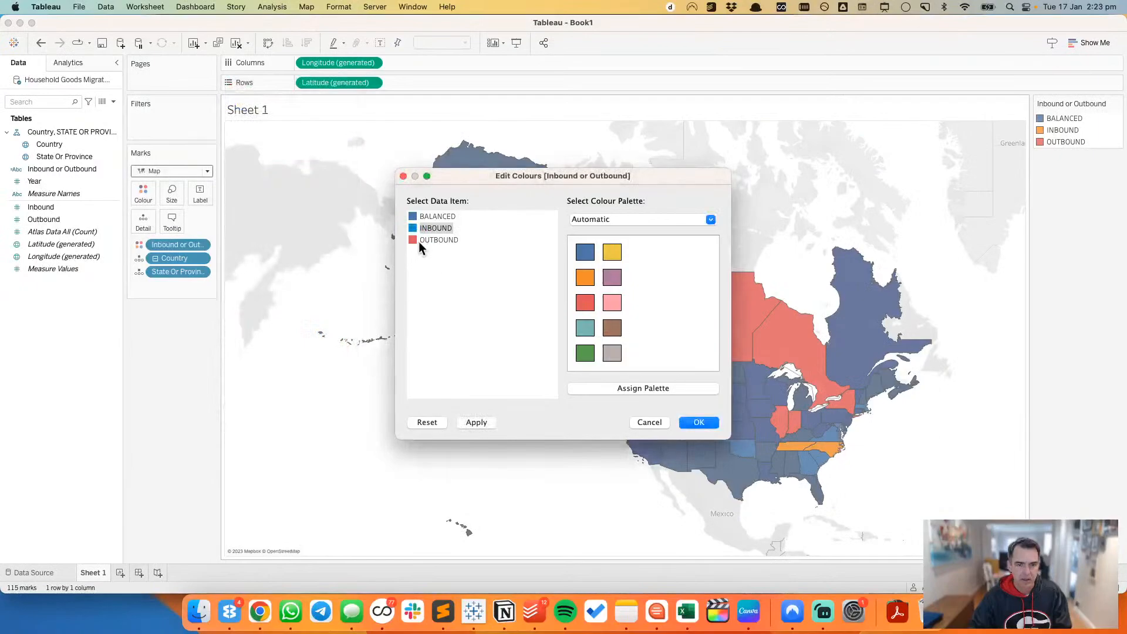
Step: Set the OUTBOUND colour to the red sampled from the Atlas legend in Chrome
double_click(414, 239)
click(256, 322)
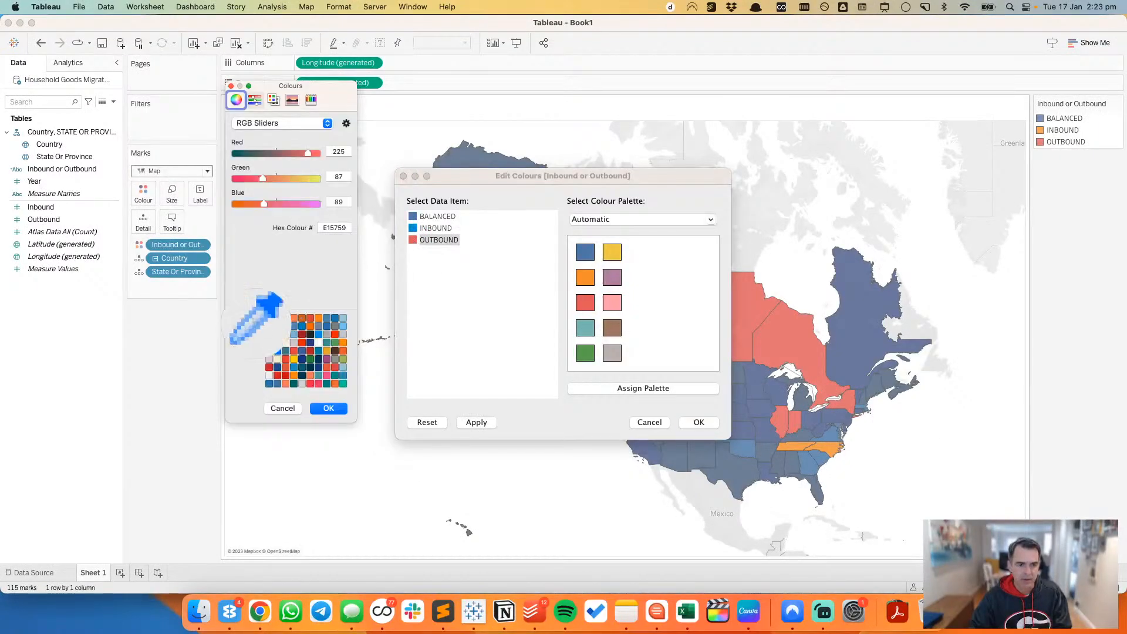
key(super+Tab)
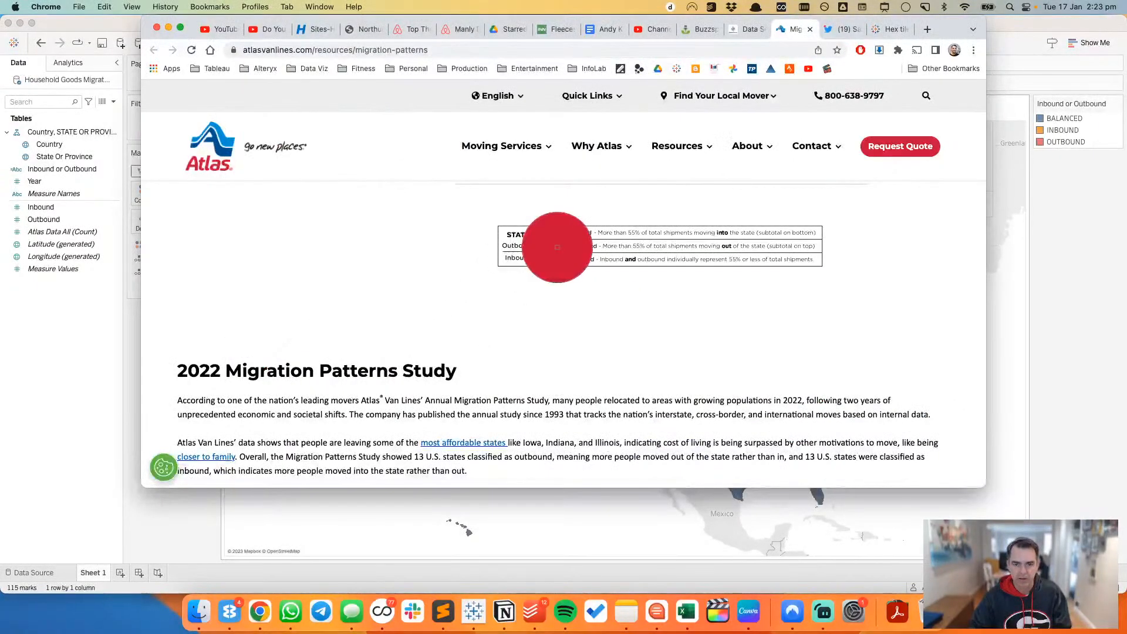
click(560, 246)
key(super+Tab)
click(329, 408)
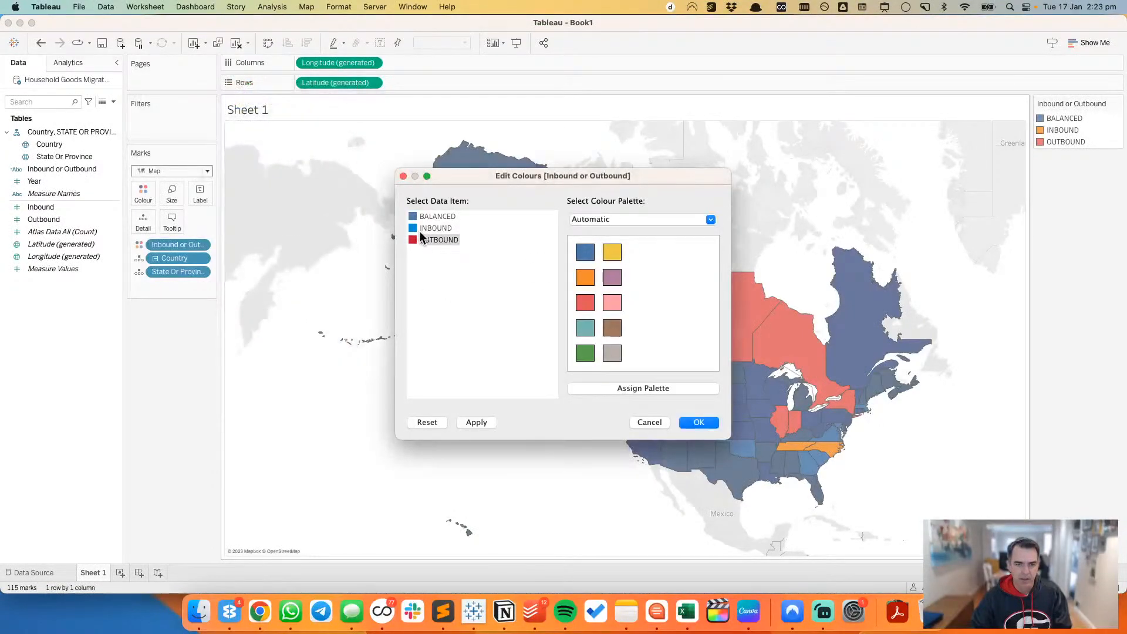
Step: Set the BALANCED colour to the grey sampled from the Atlas legend and apply the edited colours to the map
double_click(414, 216)
key(super+Tab)
key(super+Tab)
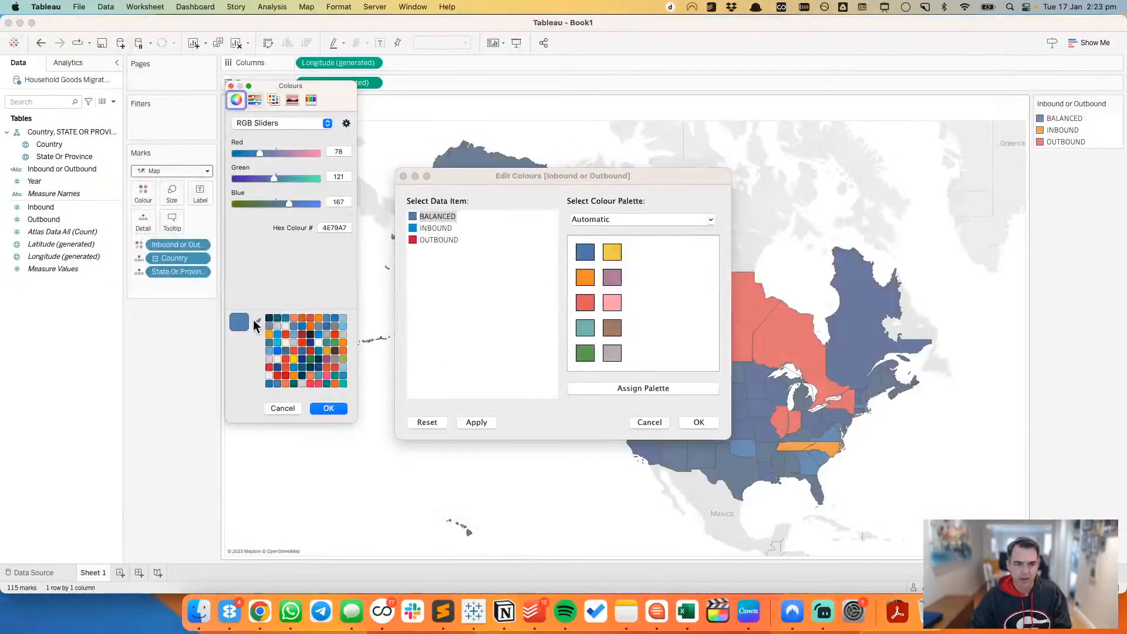
click(257, 321)
key(super+Tab)
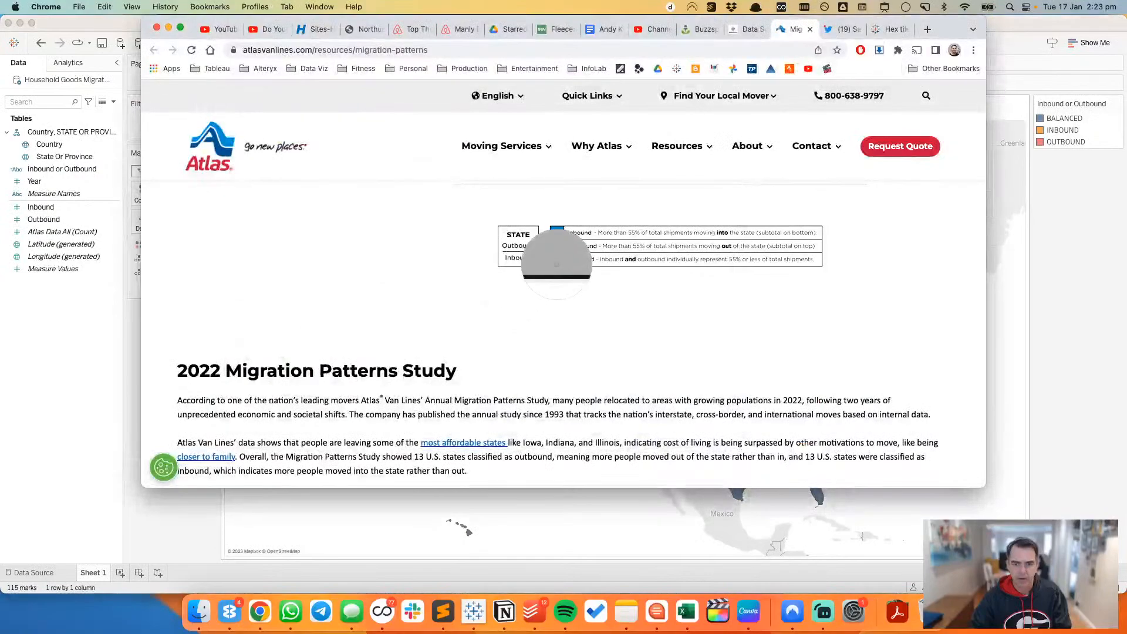
click(556, 257)
key(super+Tab)
click(340, 407)
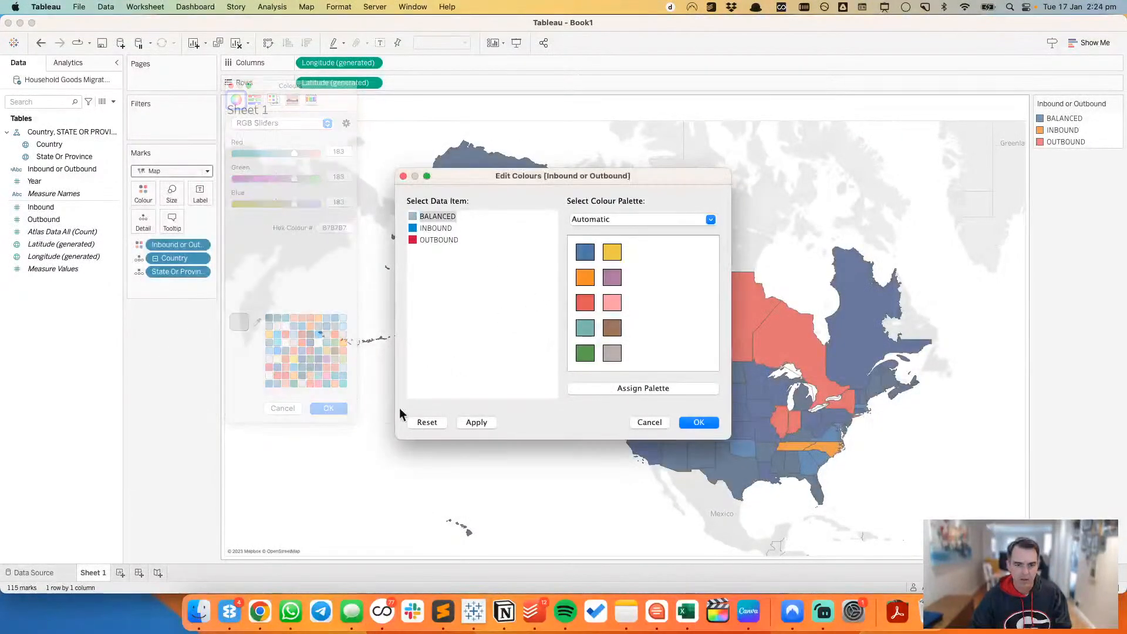
click(697, 422)
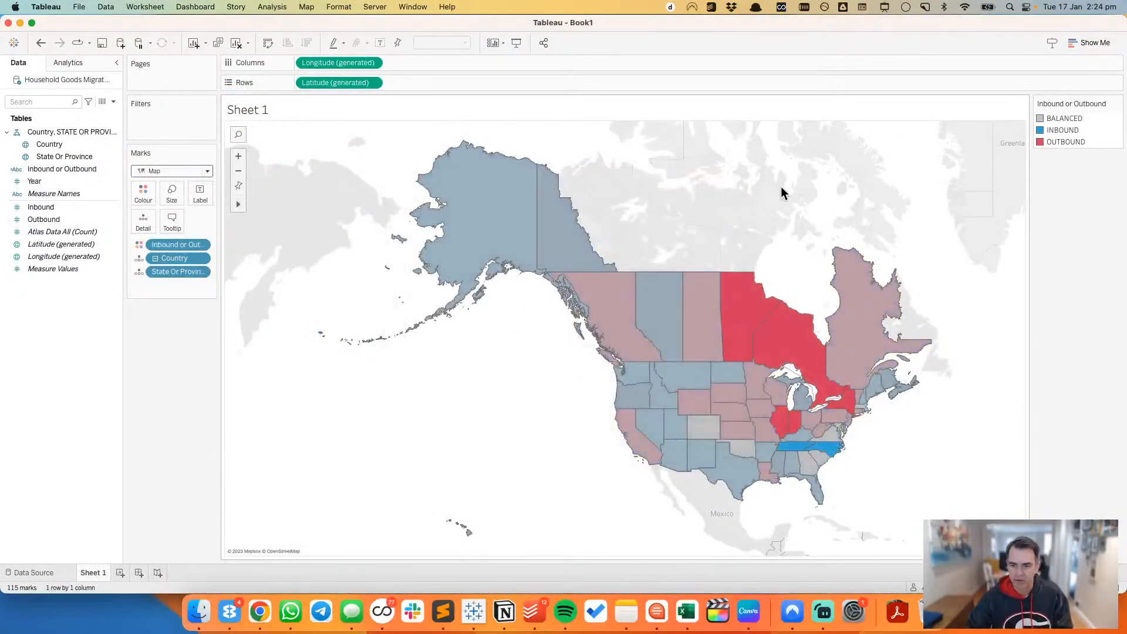
Step: Raise the opacity of the map's colour to 100%
click(150, 197)
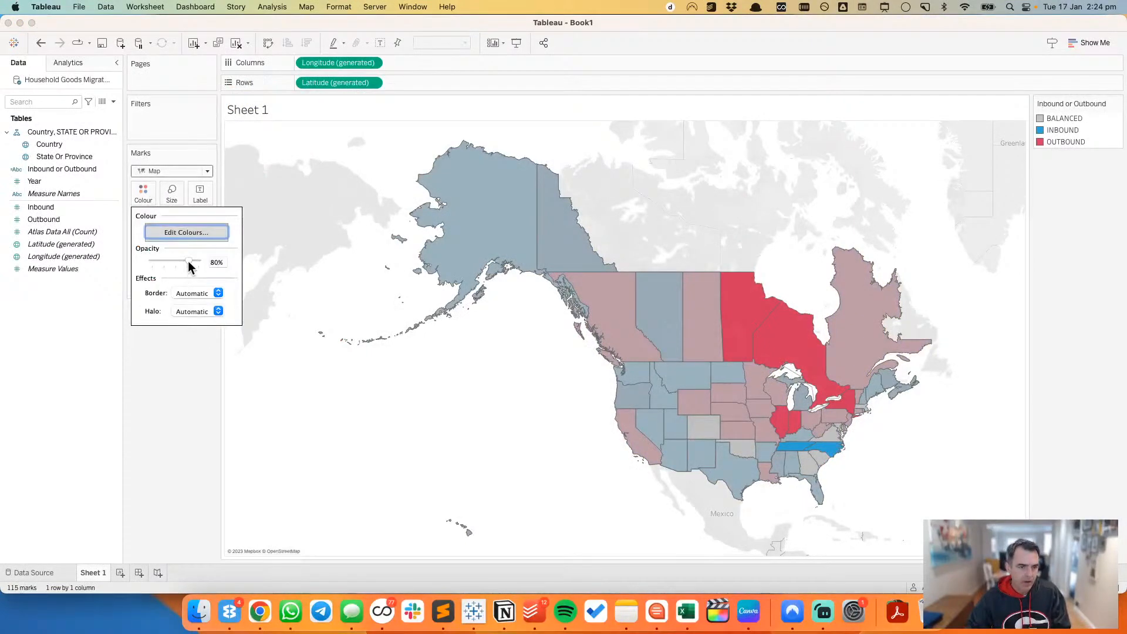
drag(188, 261, 219, 262)
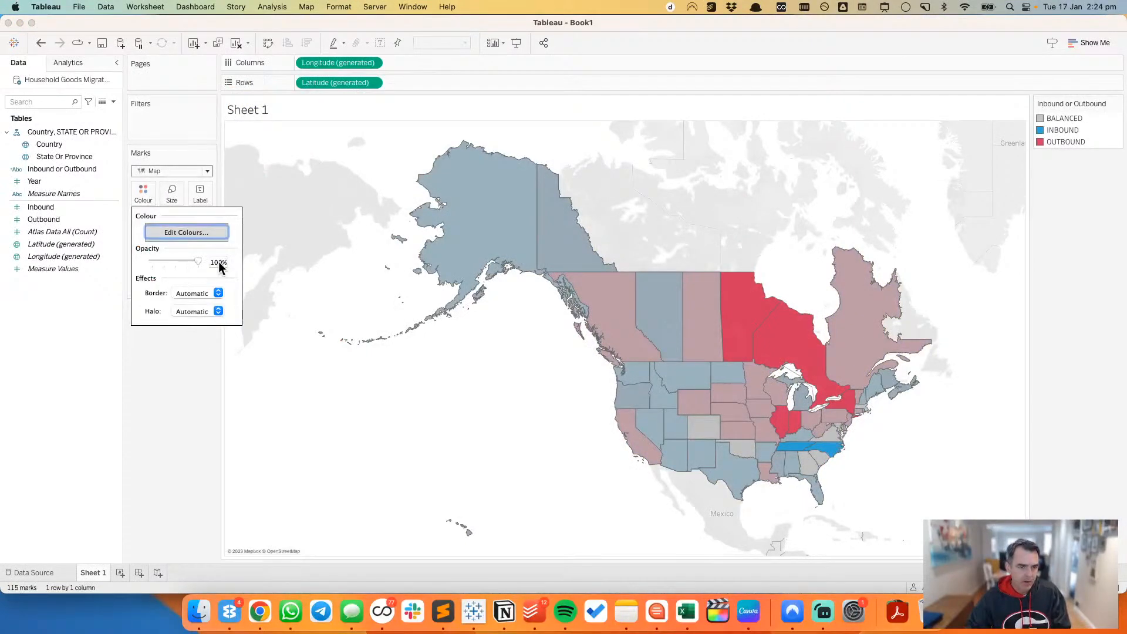
click(452, 414)
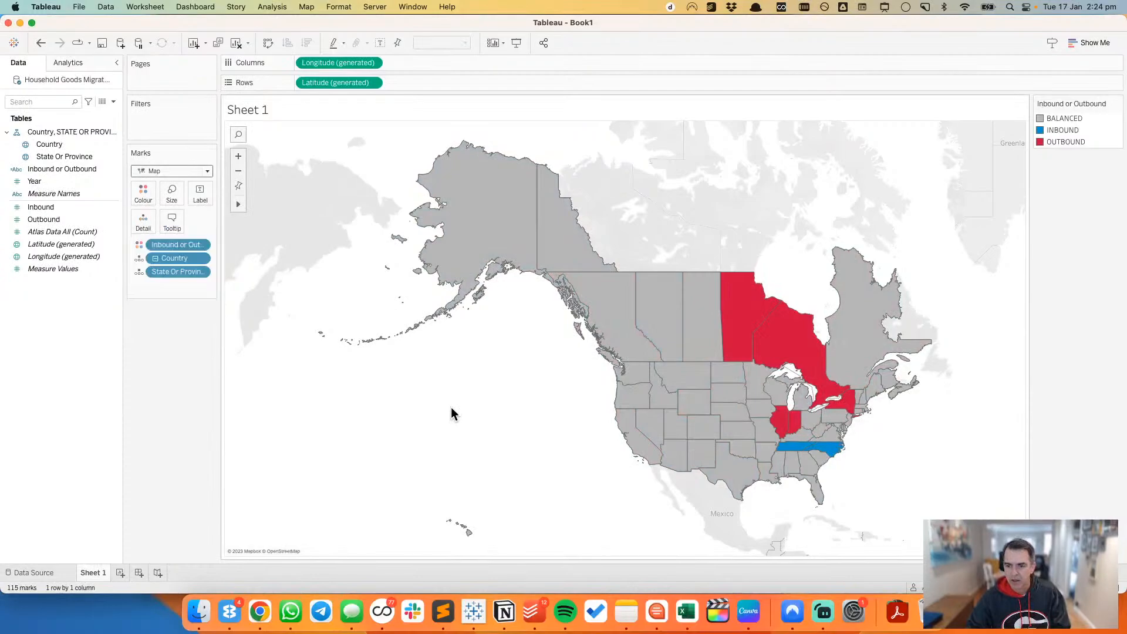
Step: Convert the Year field to discrete and filter the map to 2022
right_click(66, 181)
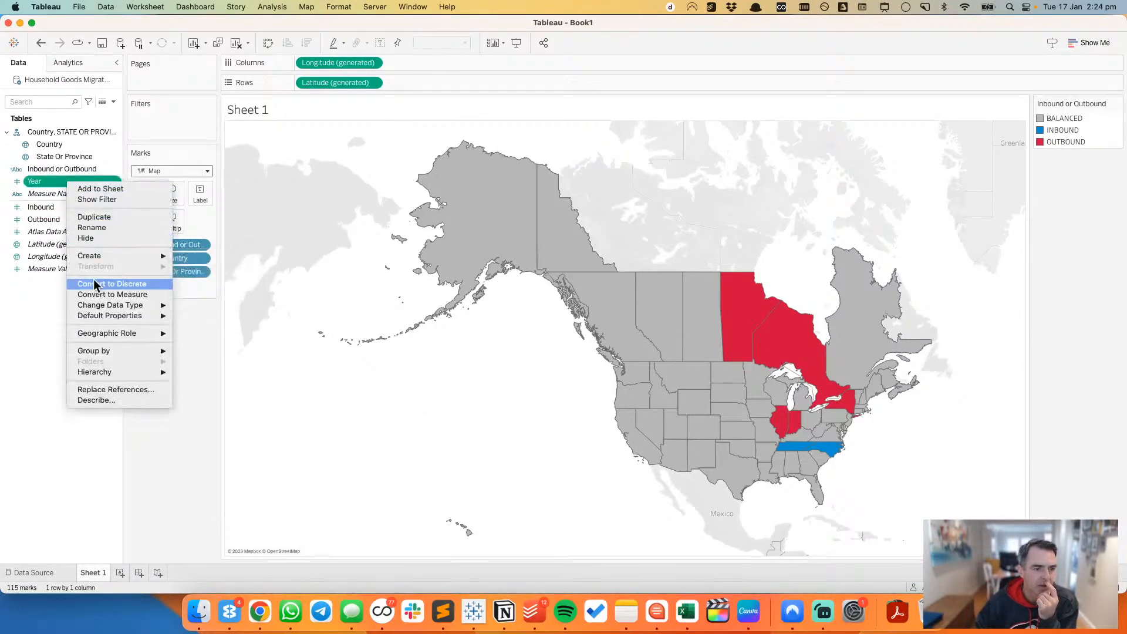
click(51, 192)
key(super+Tab)
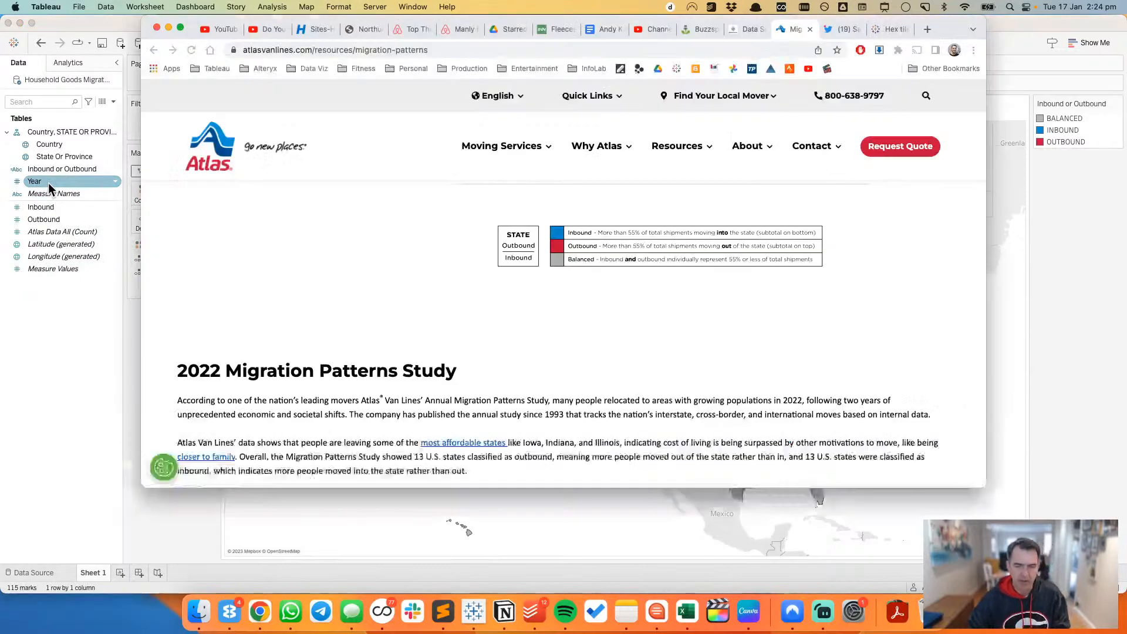
scroll(610, 248, up, 5)
key(super+Tab)
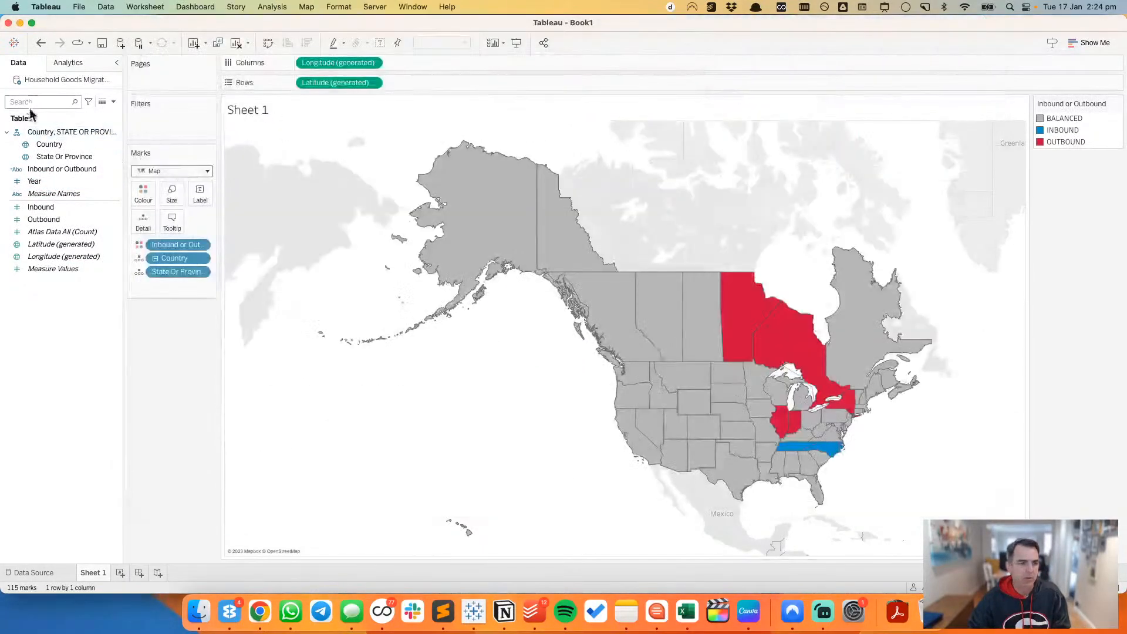
drag(34, 181, 170, 120)
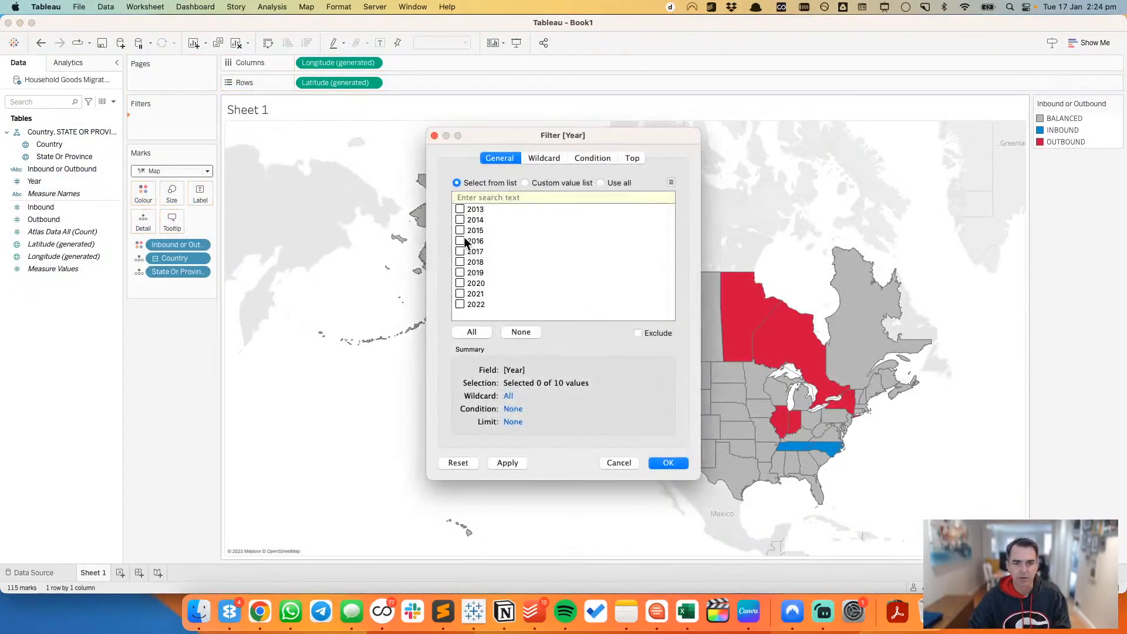
click(460, 304)
click(668, 463)
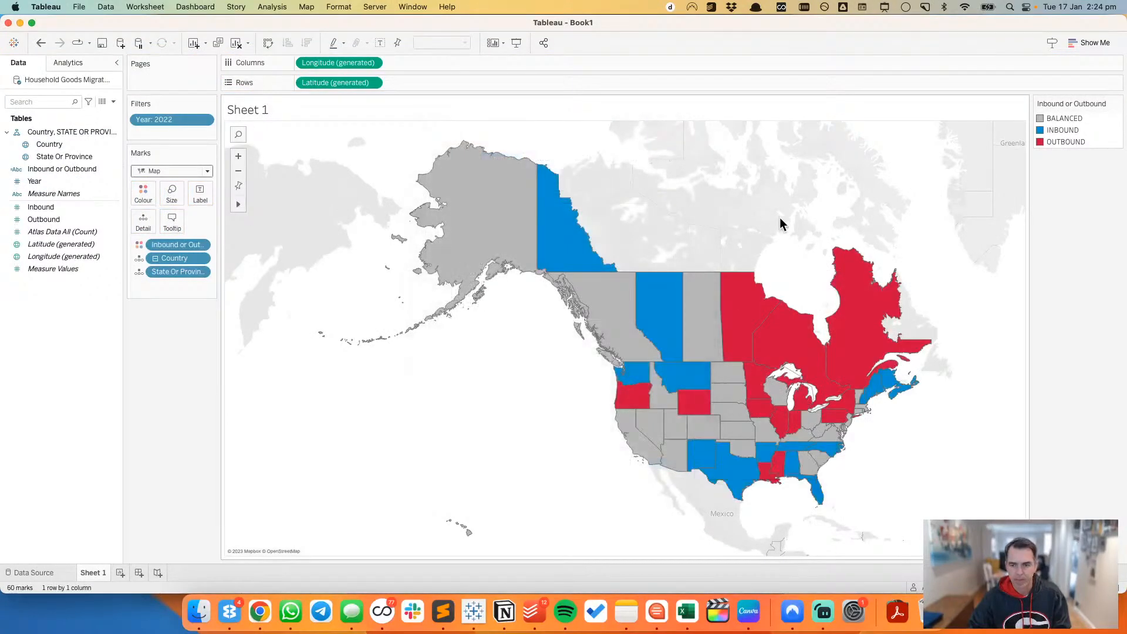
Step: Compare the map with the Atlas original in Chrome and give the states and provinces a white border in Tableau
key(super+Tab)
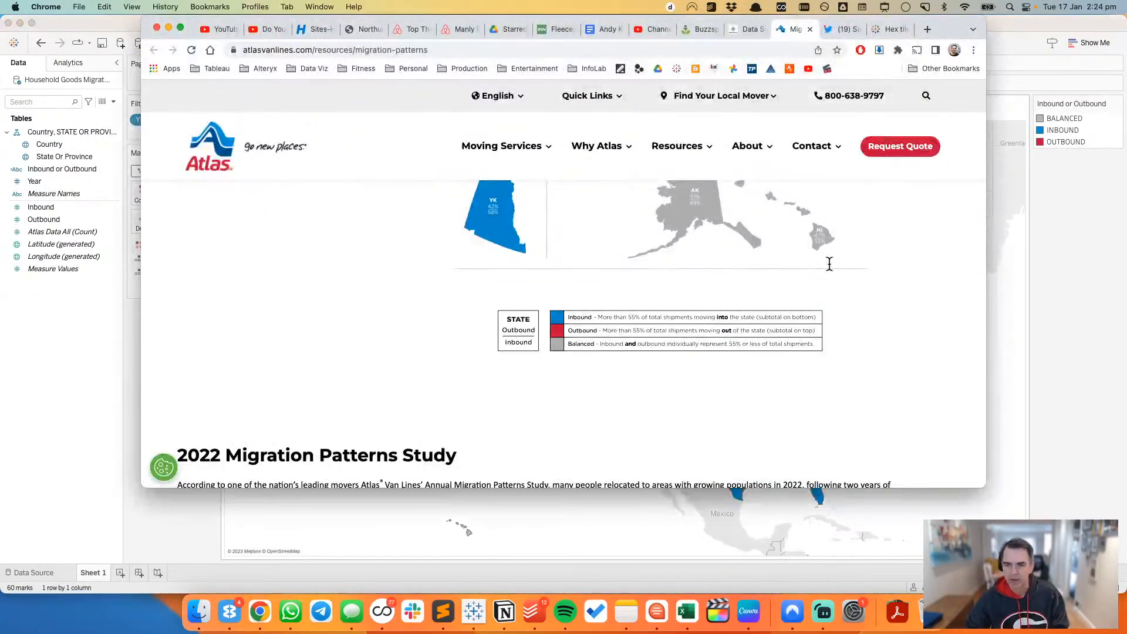
scroll(829, 269, down, 5)
scroll(830, 269, up, 3)
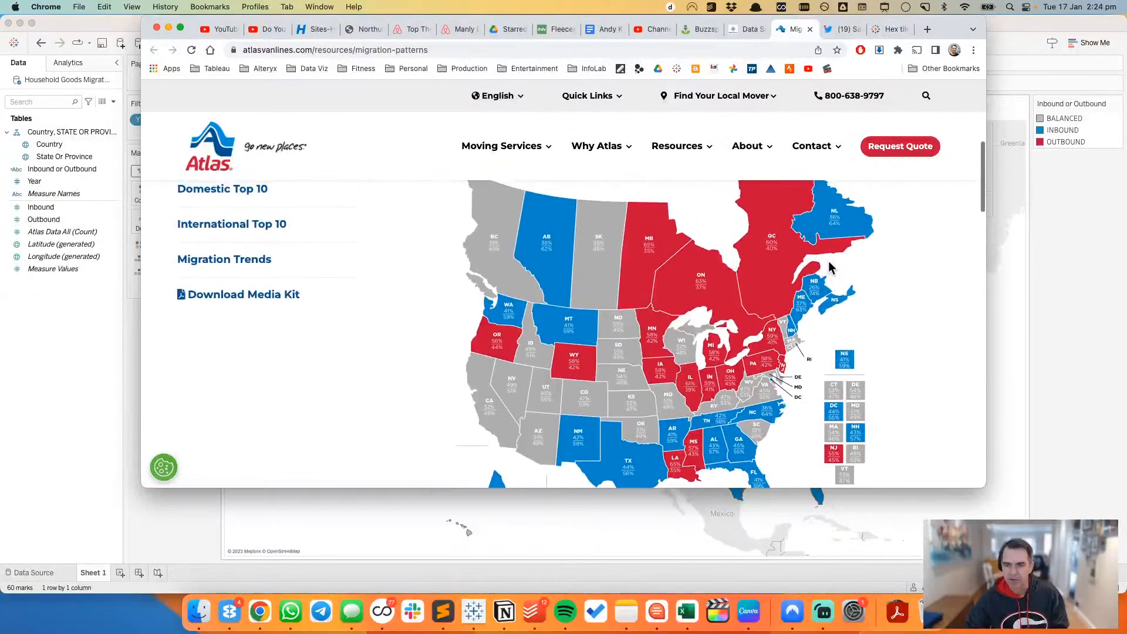
key(super+Tab)
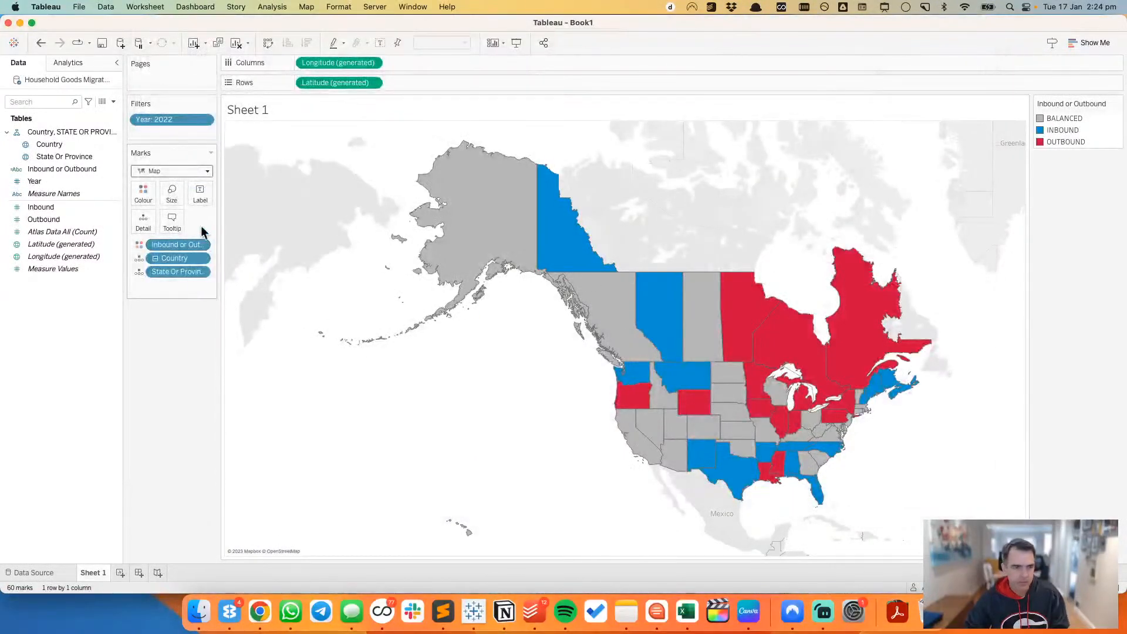
click(143, 194)
click(184, 296)
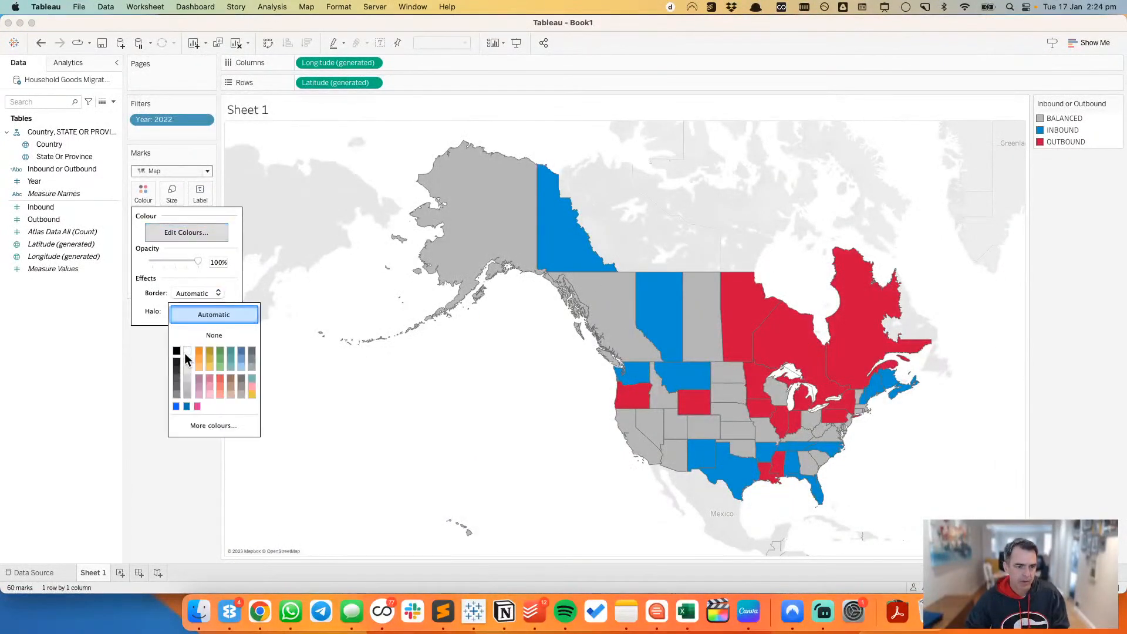
key(super+Tab)
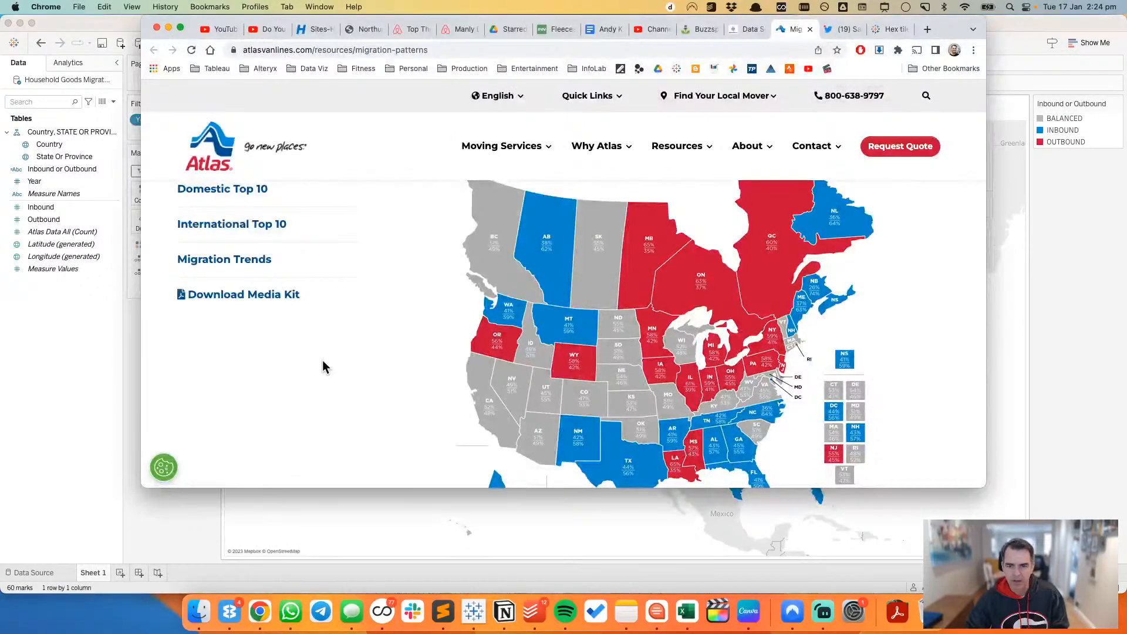
key(super+Tab)
right_click(334, 355)
mouse_move(361, 443)
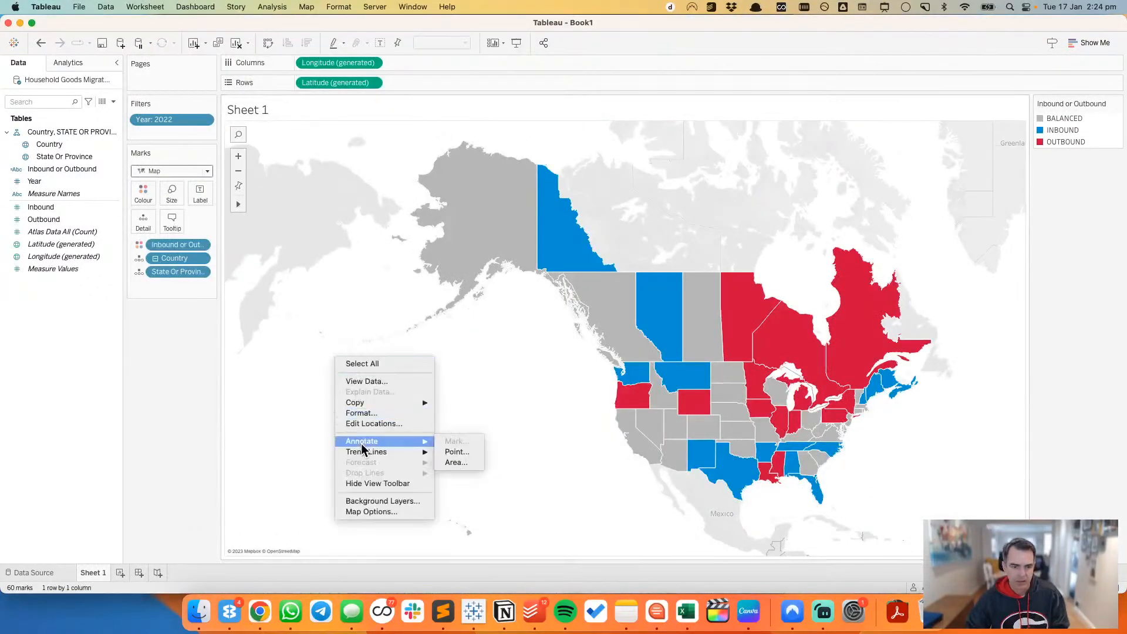
click(362, 511)
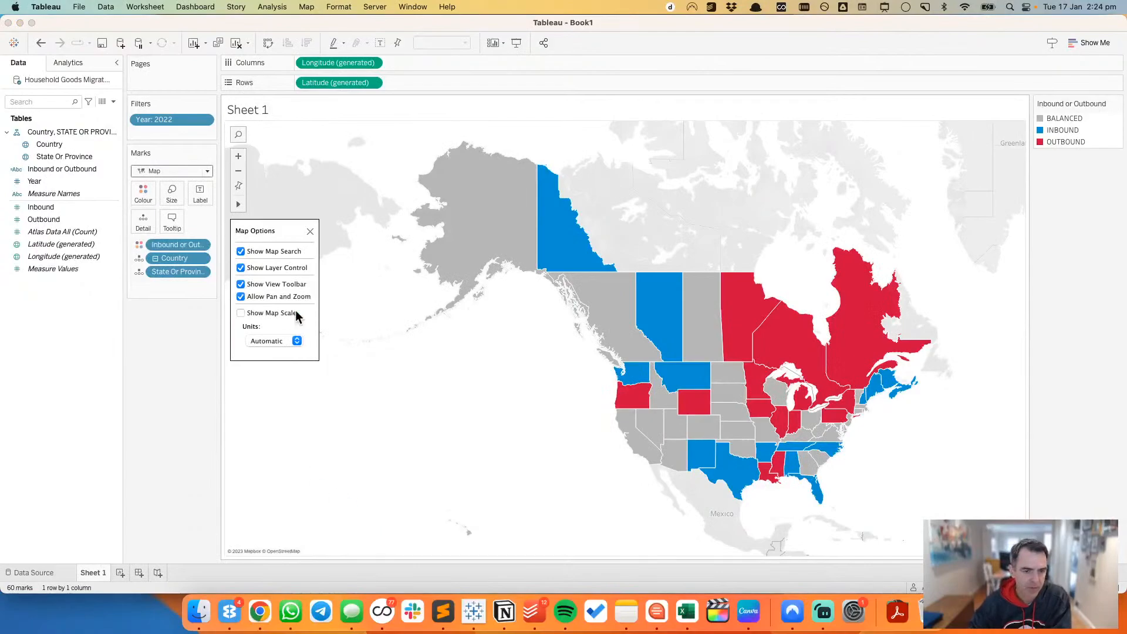
click(311, 231)
Step: Raise the washout of the map's background layers to 96%
right_click(337, 274)
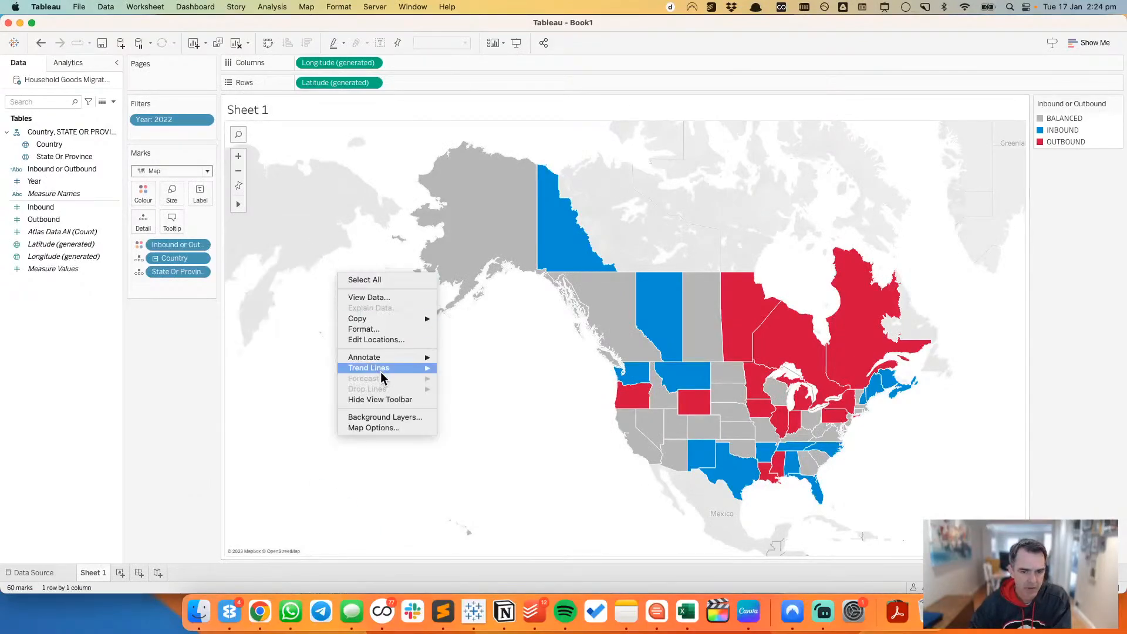
click(381, 418)
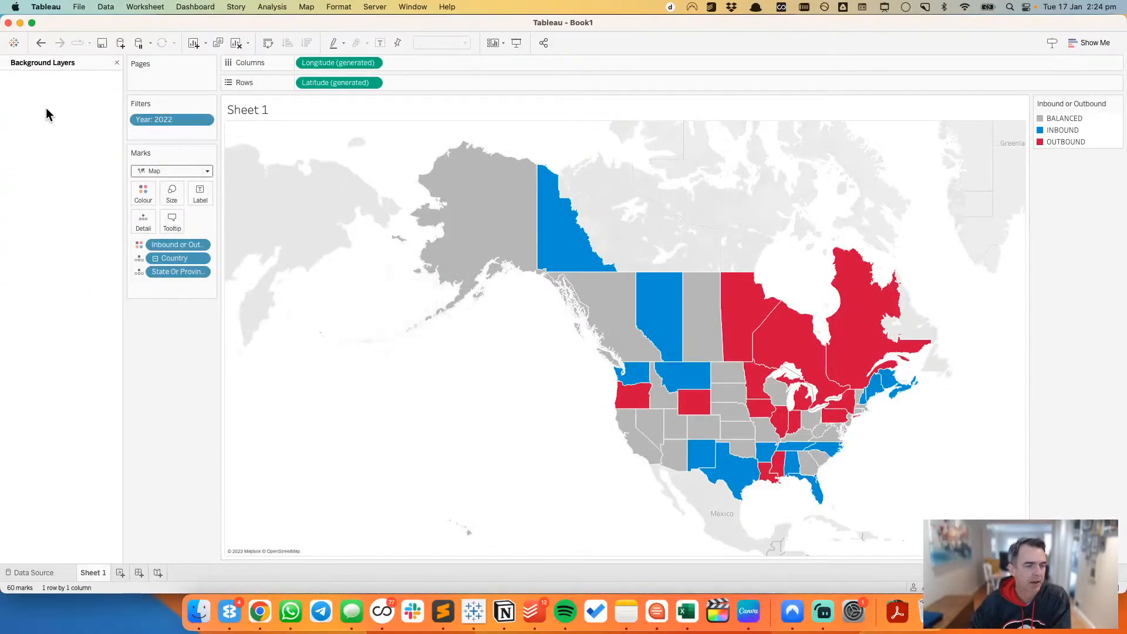
drag(21, 153, 75, 152)
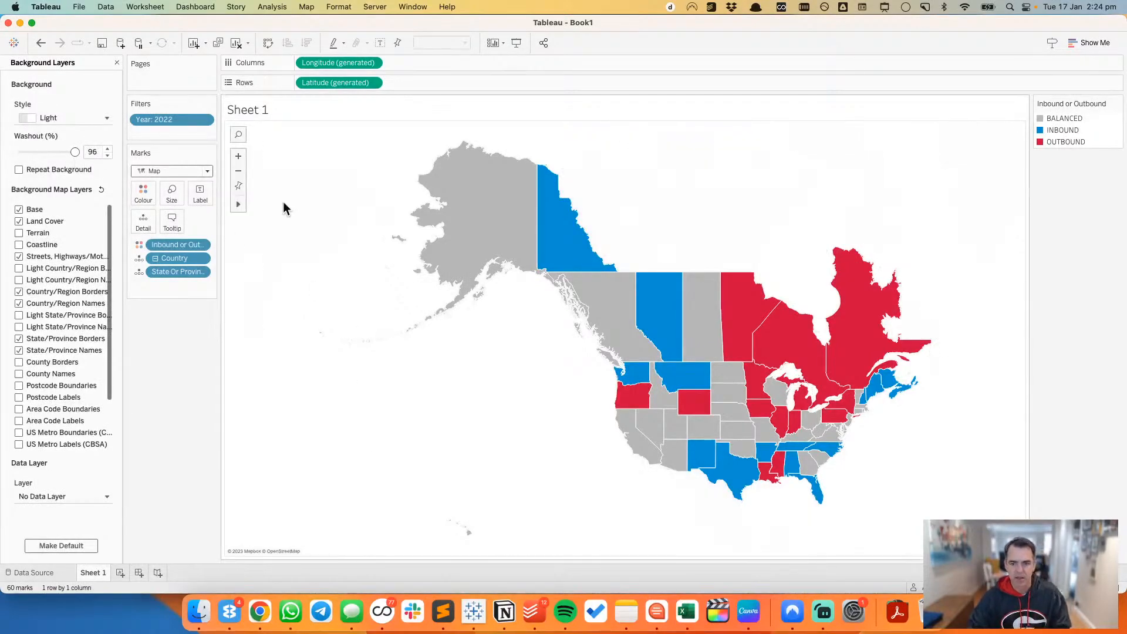
click(117, 63)
Step: Check the Atlas original's labels in Chrome and try labelling the Tableau map with State Or Province
key(super+Tab)
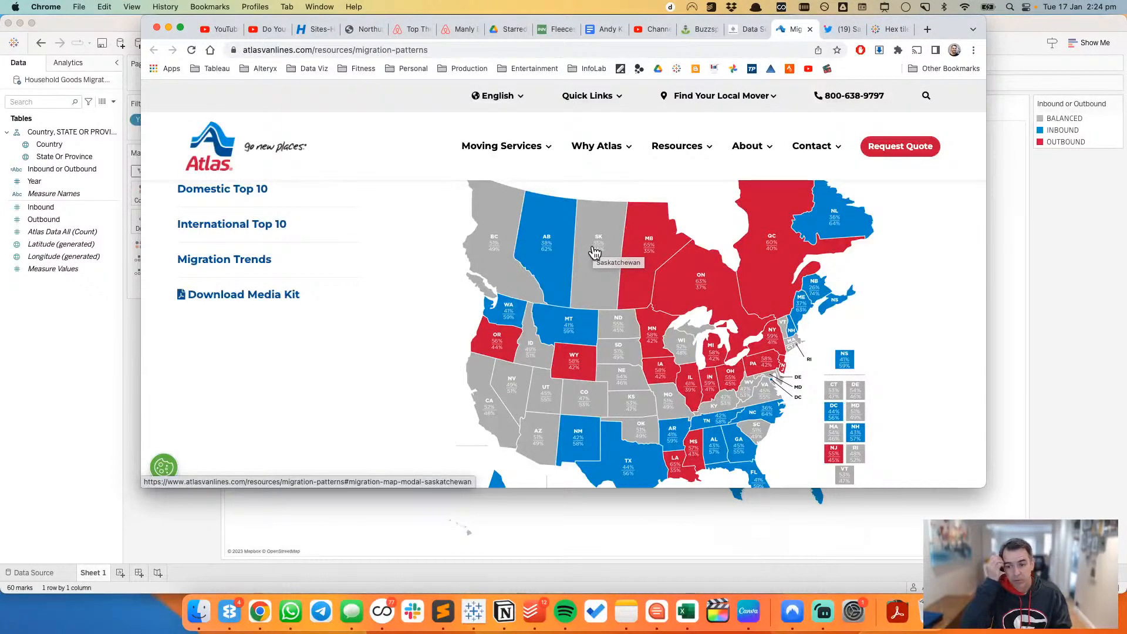
key(super+Tab)
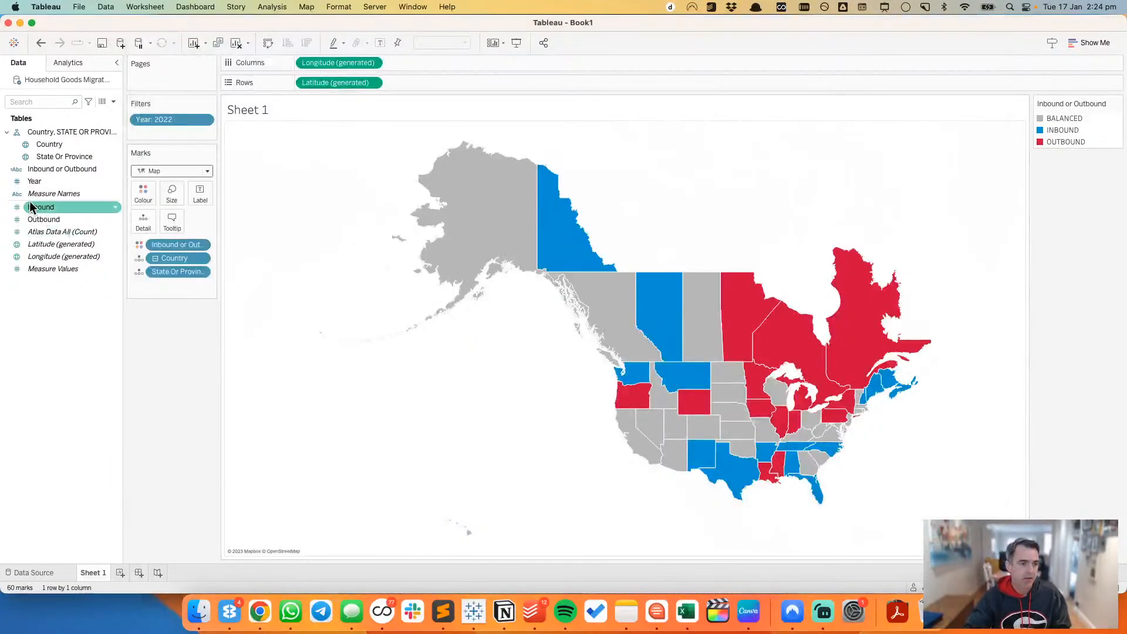
click(139, 273)
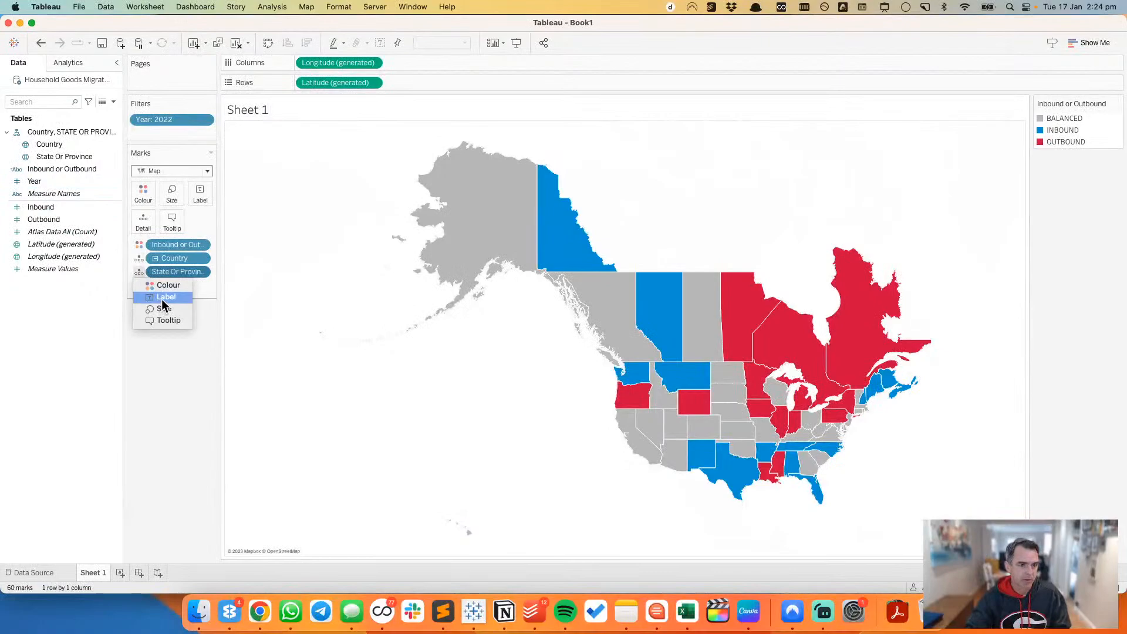
click(161, 299)
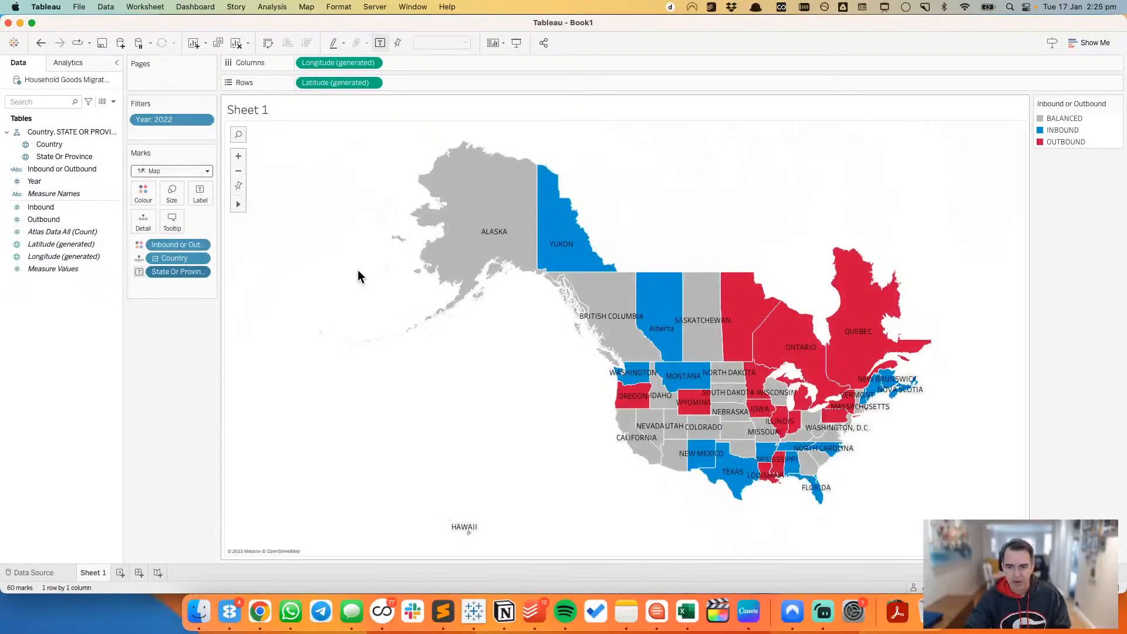
click(41, 43)
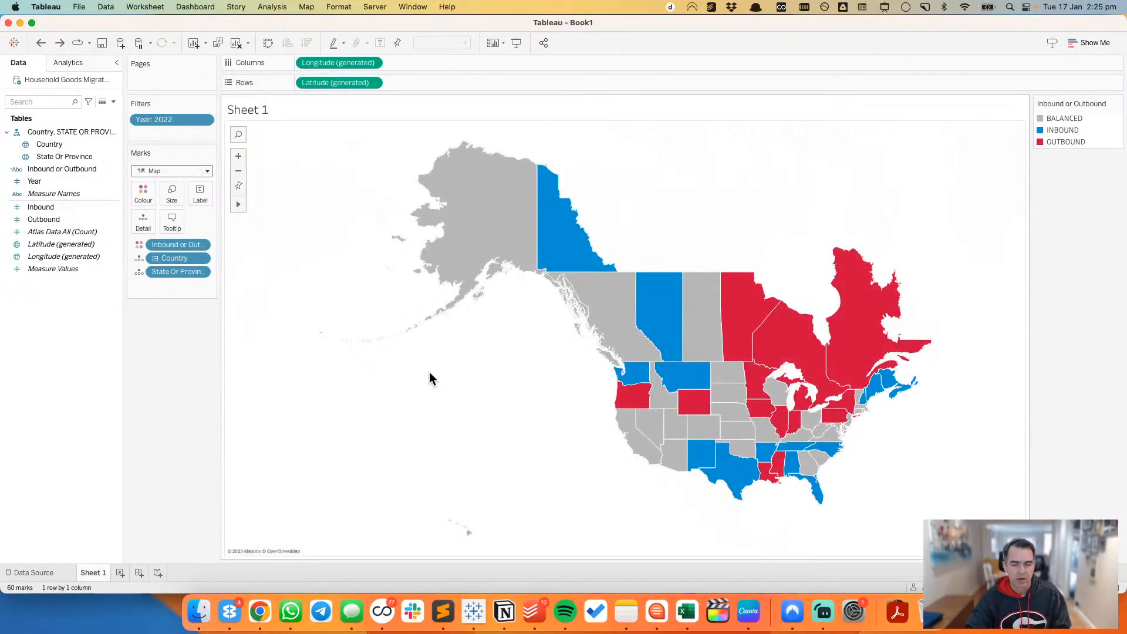
Step: Label the states and provinces on the Tableau map with both the Inbound and Outbound measures
key(super+Tab)
key(super+Tab)
click(61, 207)
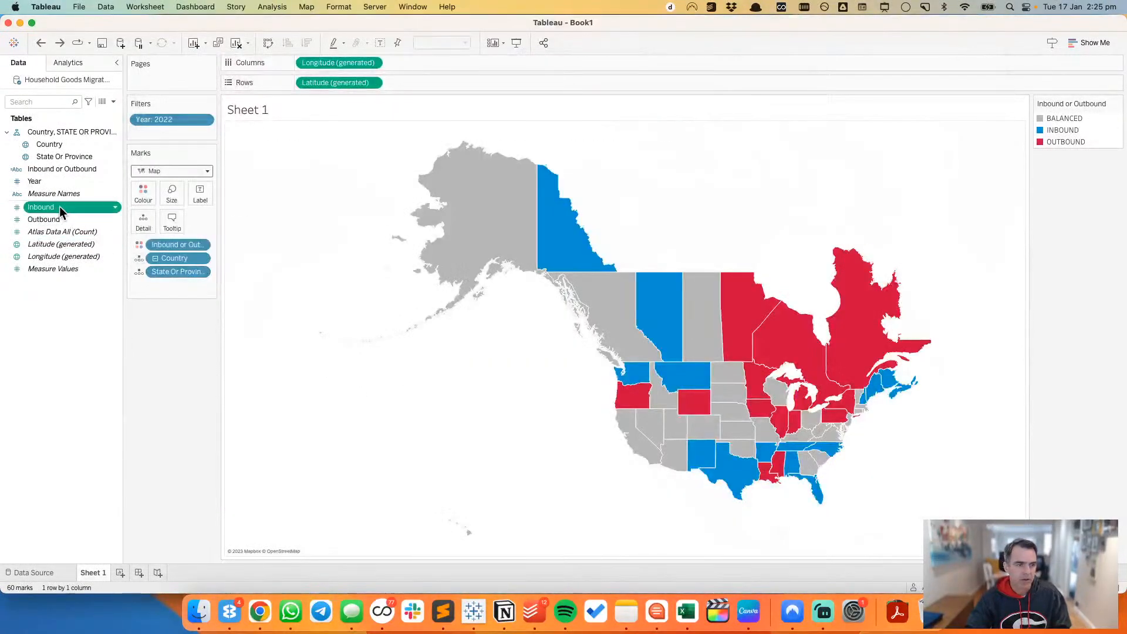
super+click(59, 220)
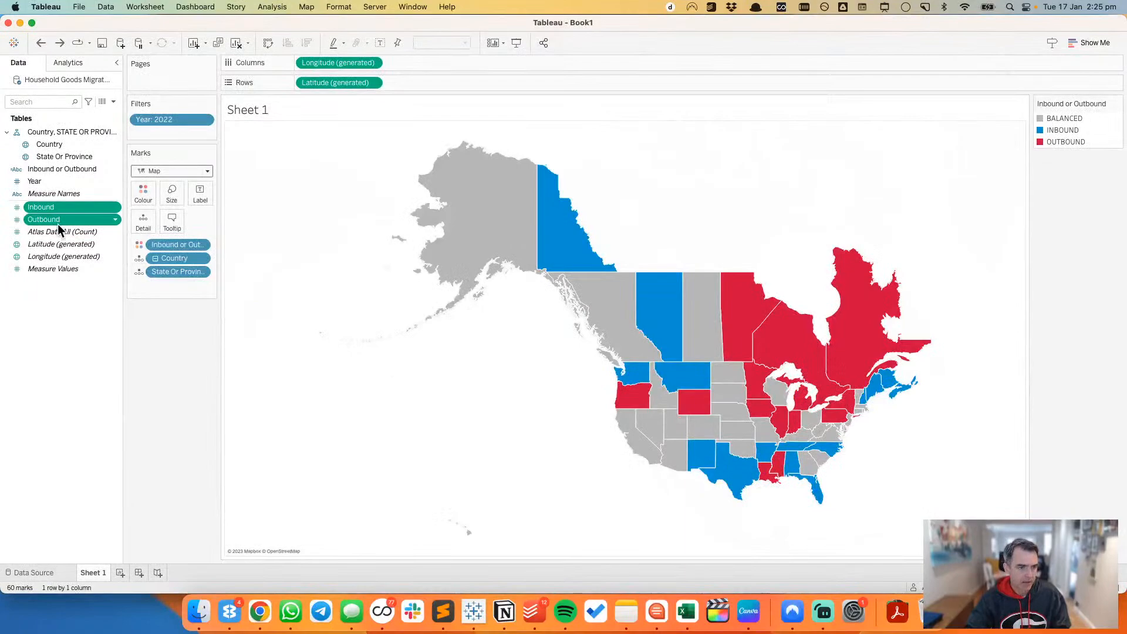
drag(58, 224, 200, 188)
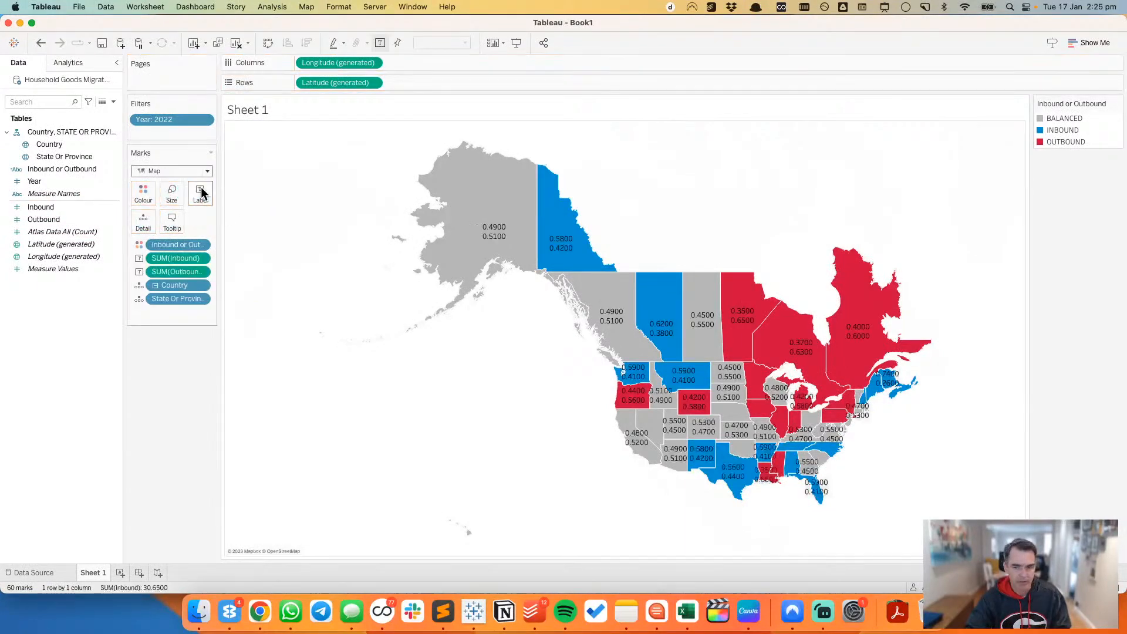
Step: Set the default aggregation of Inbound and Outbound to Average and make both map labels use the average
right_click(61, 220)
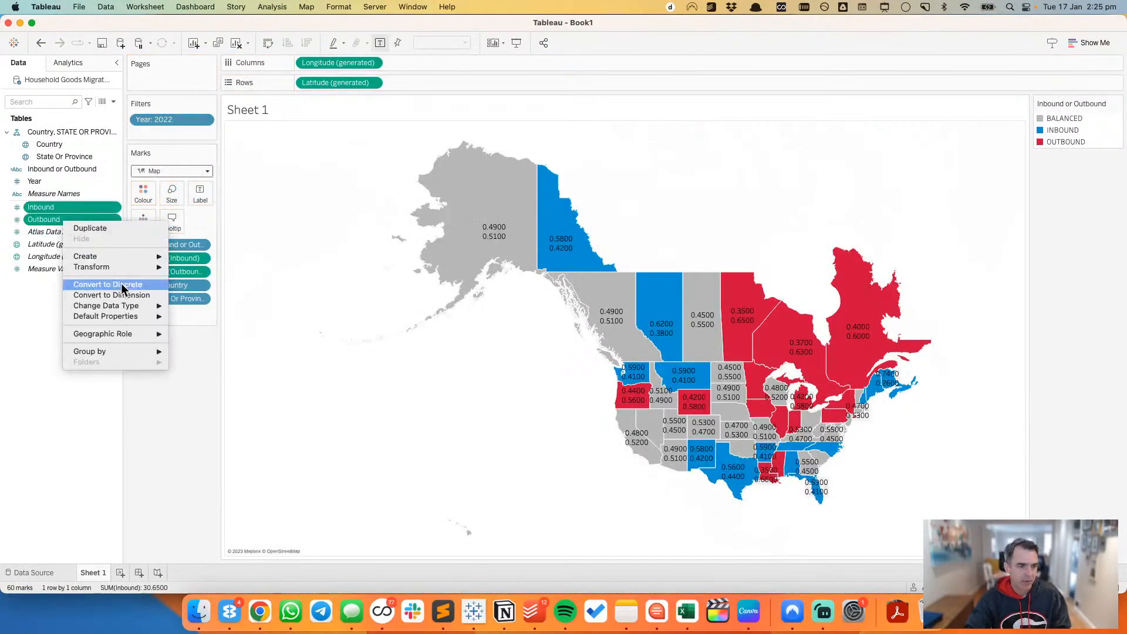
mouse_move(151, 317)
mouse_move(222, 330)
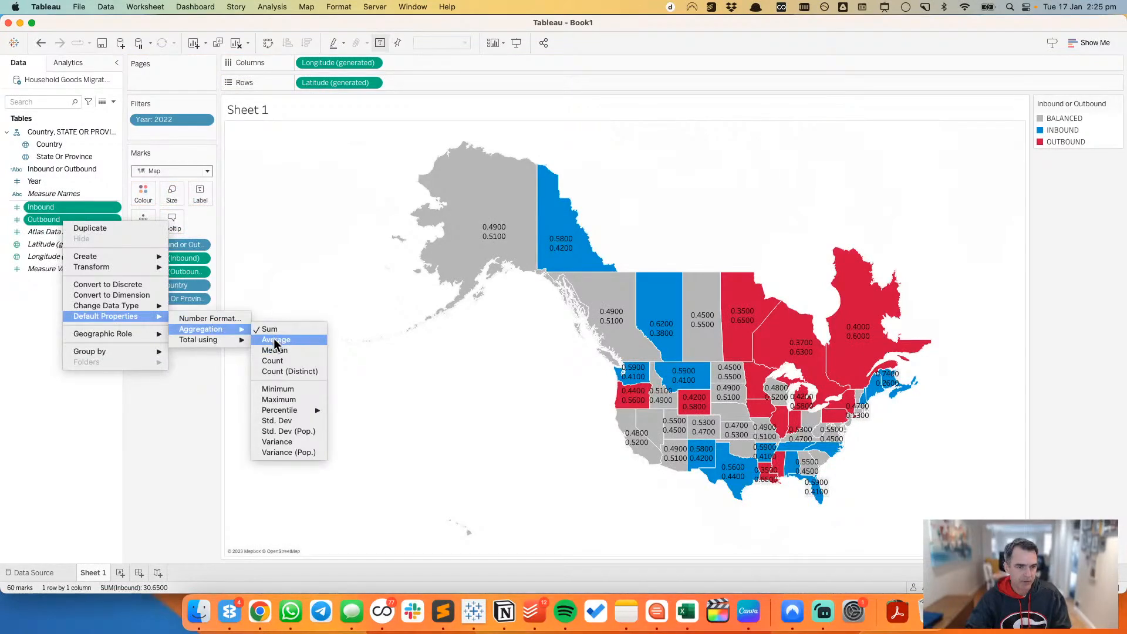
click(274, 339)
drag(56, 210, 178, 259)
click(200, 271)
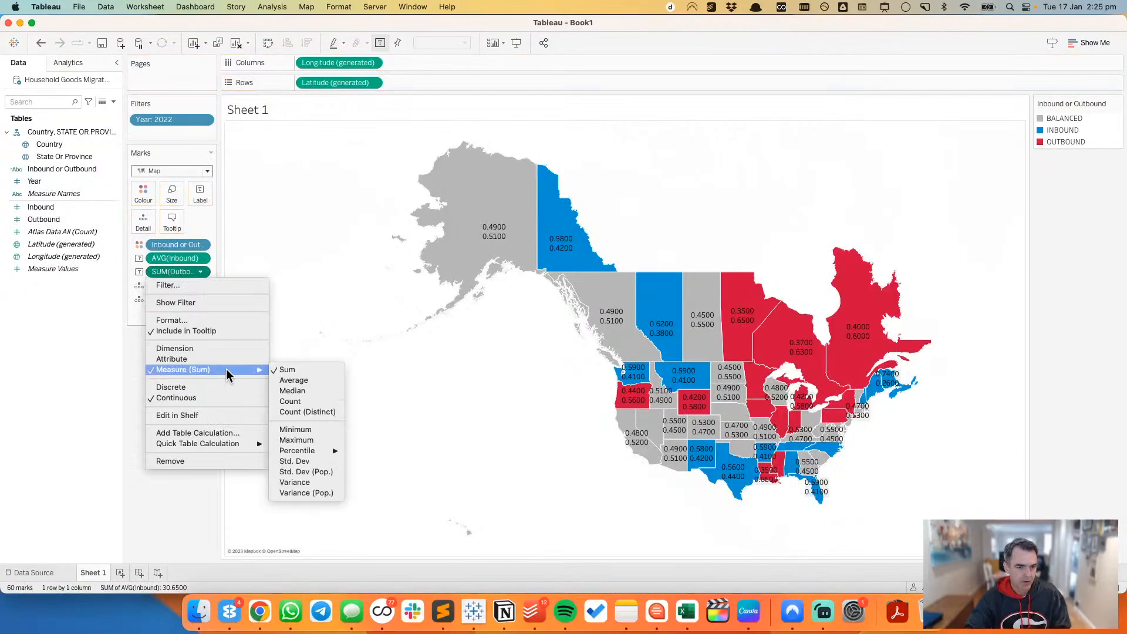
click(292, 381)
Step: Set the default number format of Inbound and Outbound to Percentage with 0 decimal places
click(89, 209)
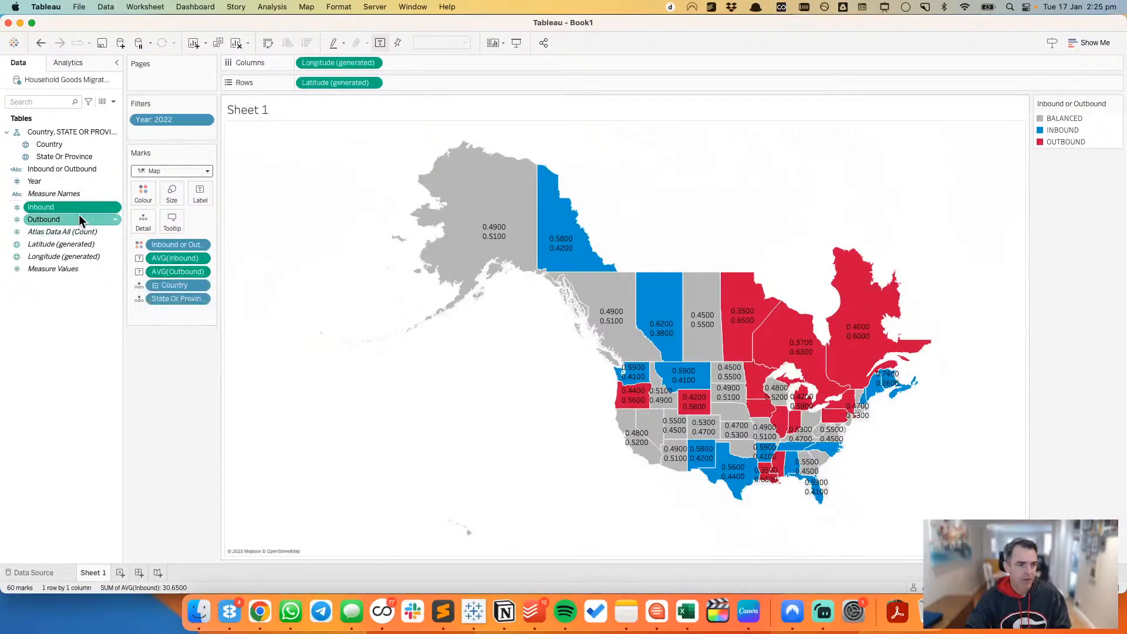
shift+click(79, 217)
right_click(78, 216)
mouse_move(167, 332)
mouse_move(153, 313)
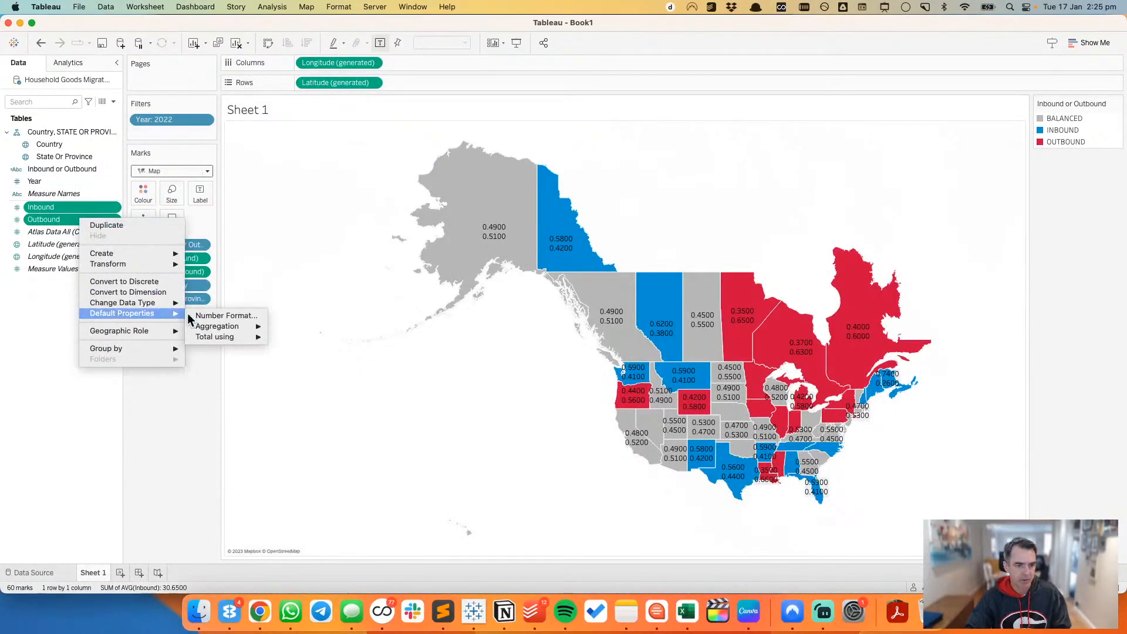
click(235, 313)
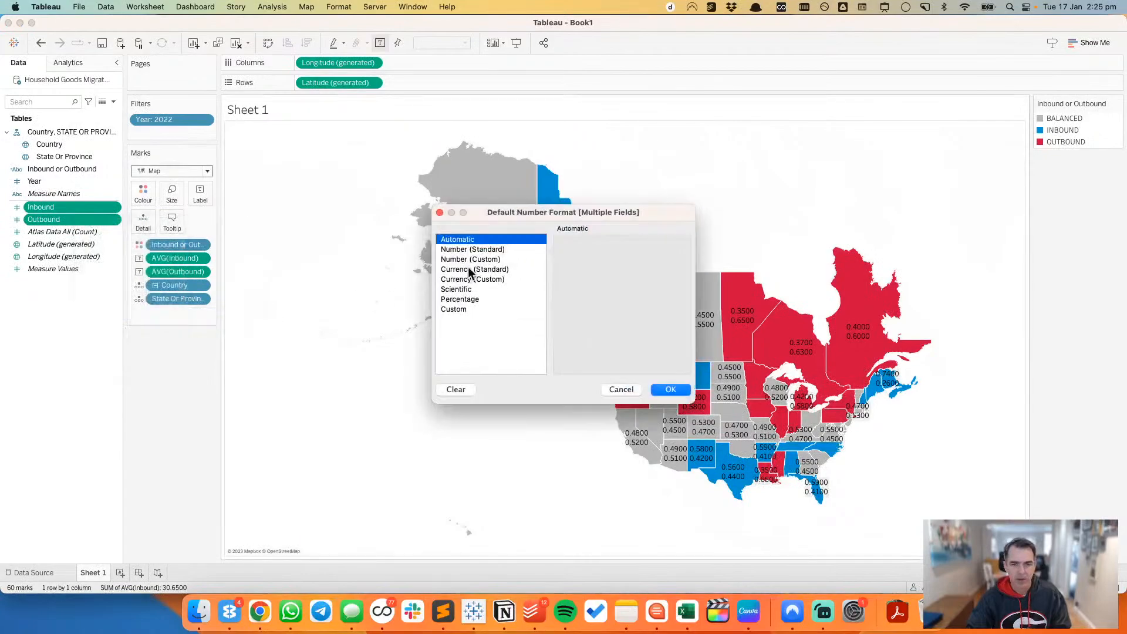
click(468, 300)
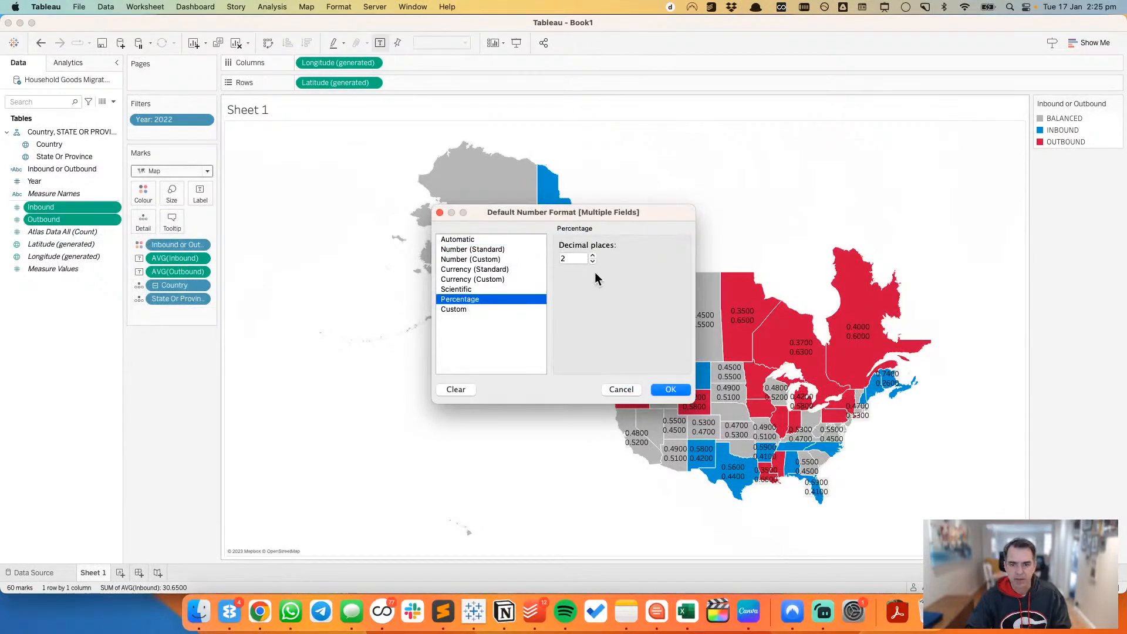
click(671, 389)
Step: Check the map's label settings and compare its percentage labels with the Atlas original in Chrome
click(201, 195)
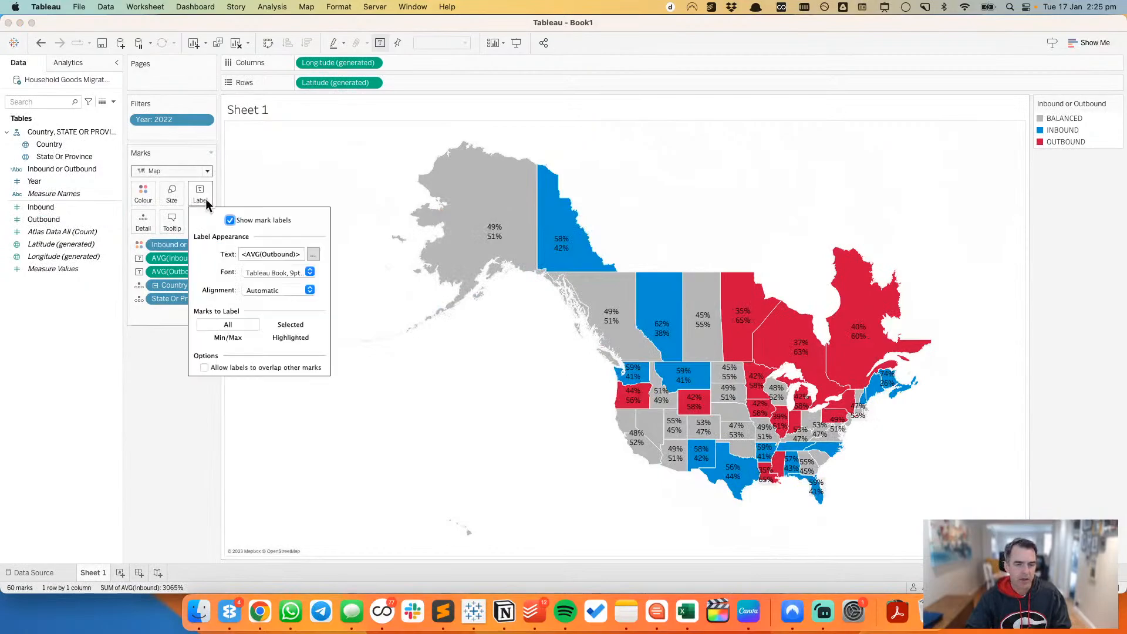
click(165, 428)
key(super+Tab)
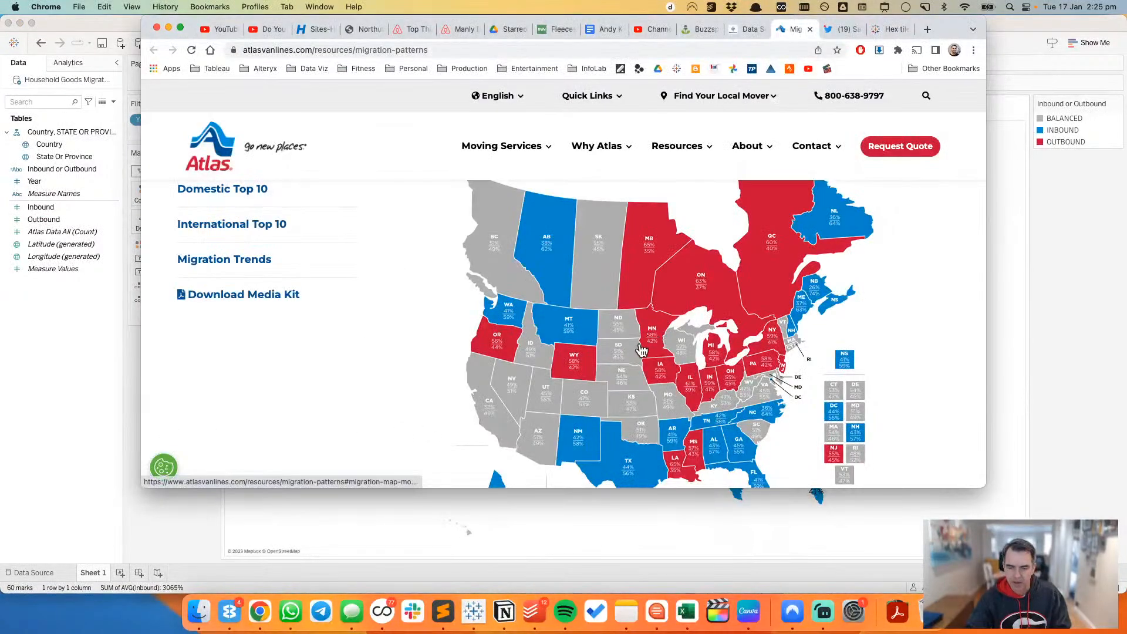
key(super+Tab)
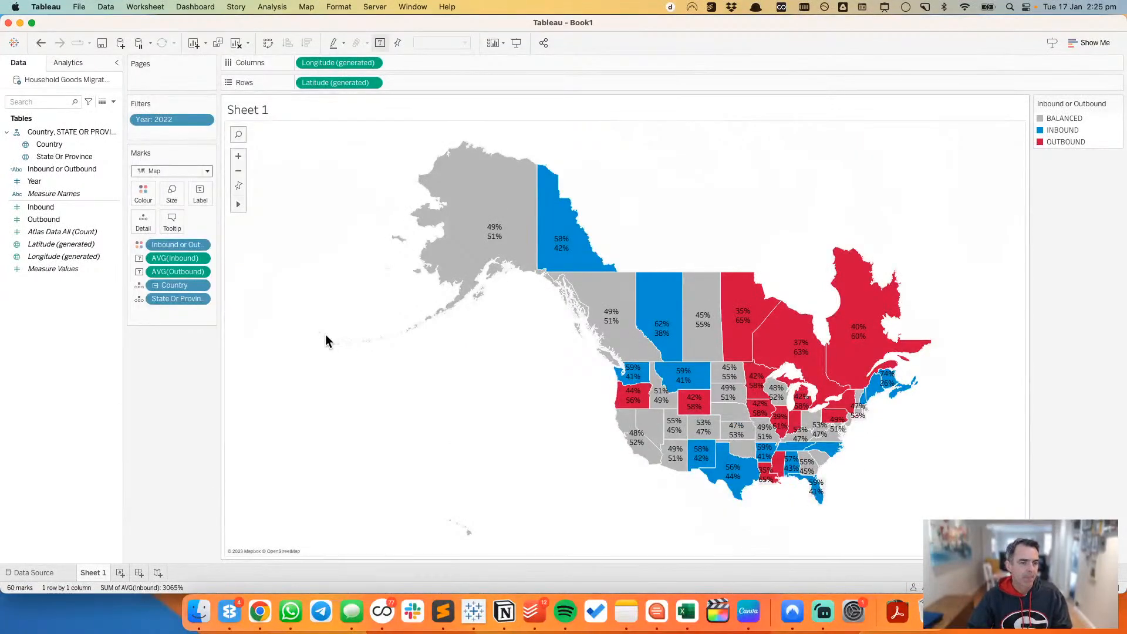
Step: Review the US and Canada hex tile map tweet in Chrome and the files attached to the Tableau community post
key(super+Tab)
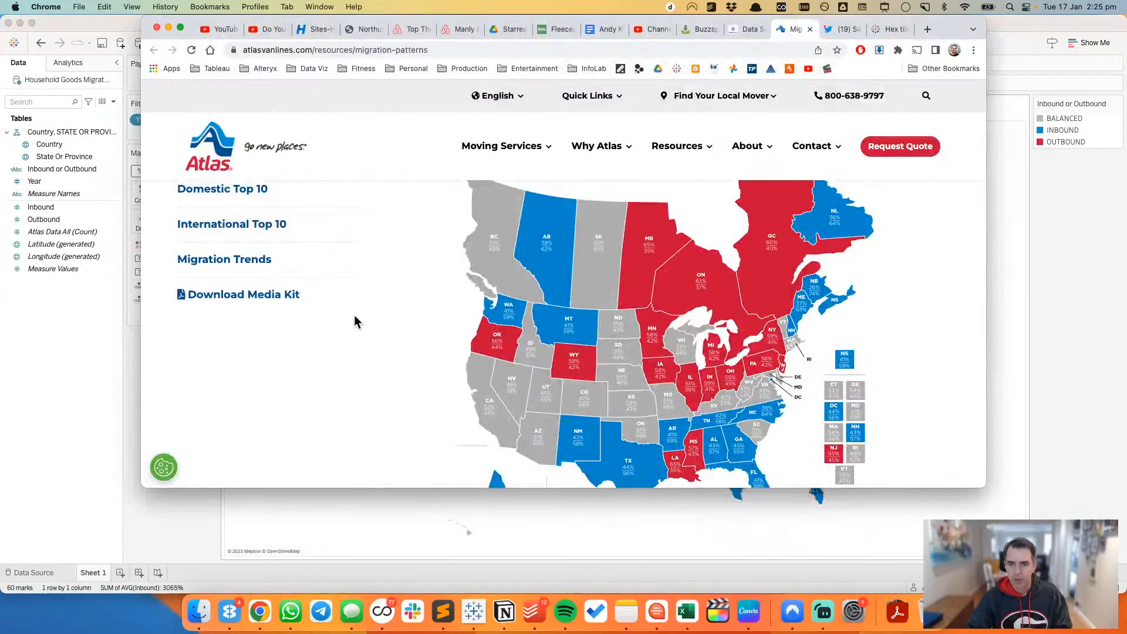
click(840, 28)
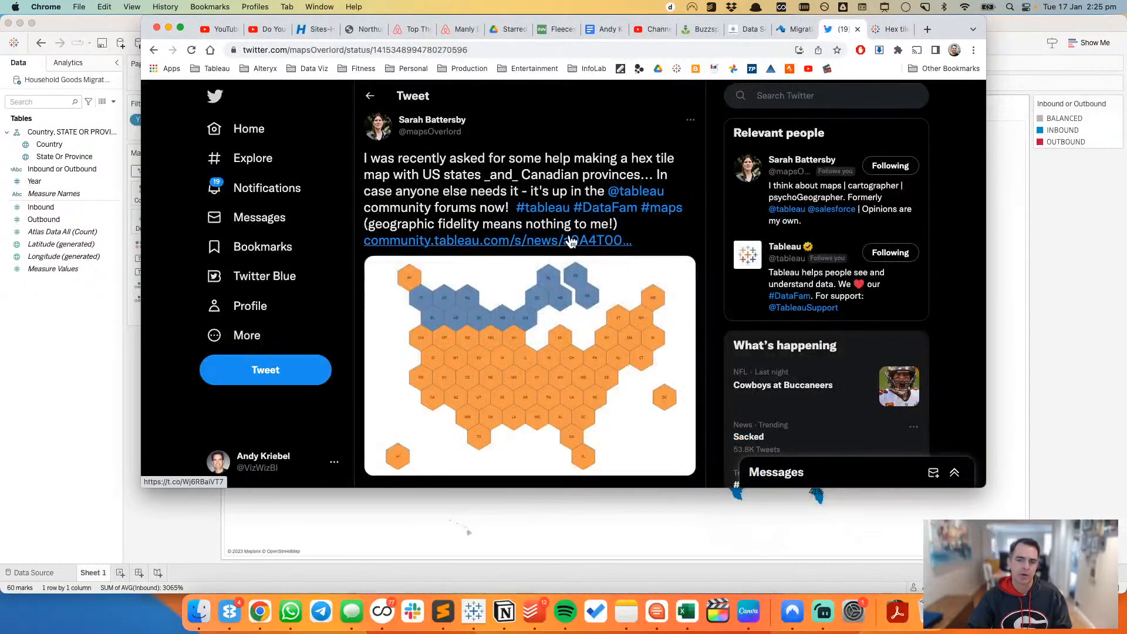
scroll(632, 281, up, 1)
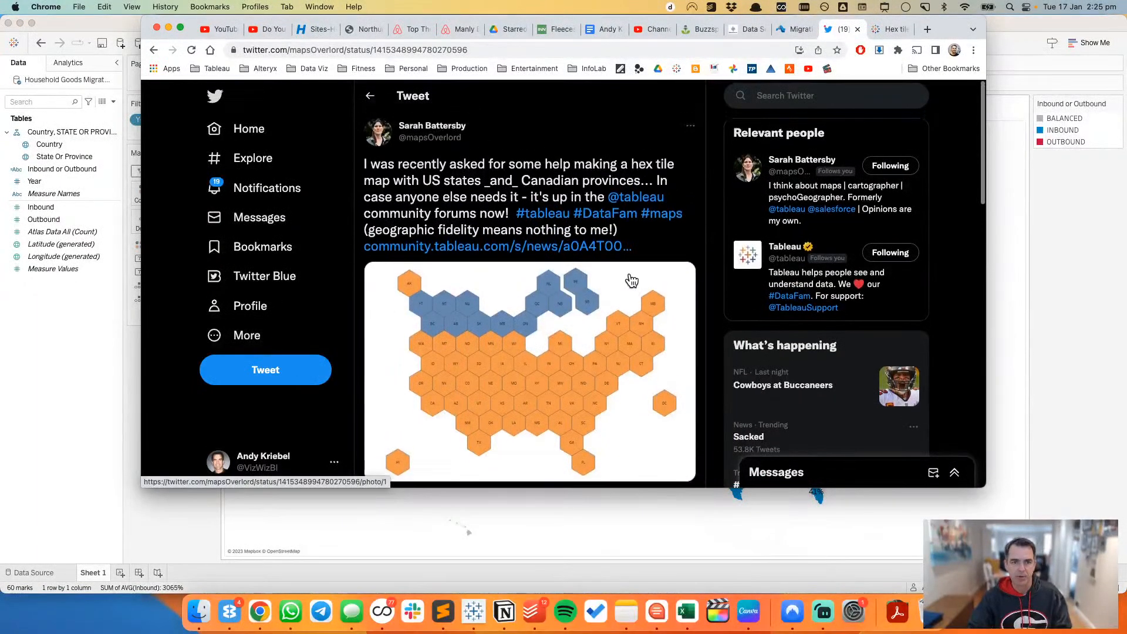
scroll(630, 283, down, 1)
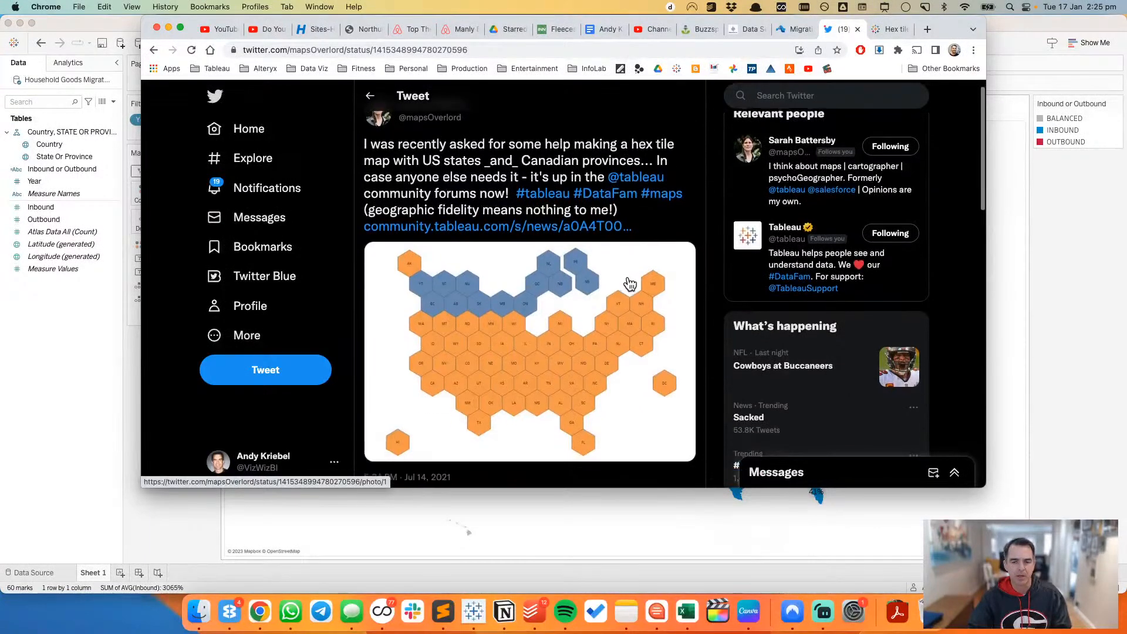
scroll(631, 284, down, 1)
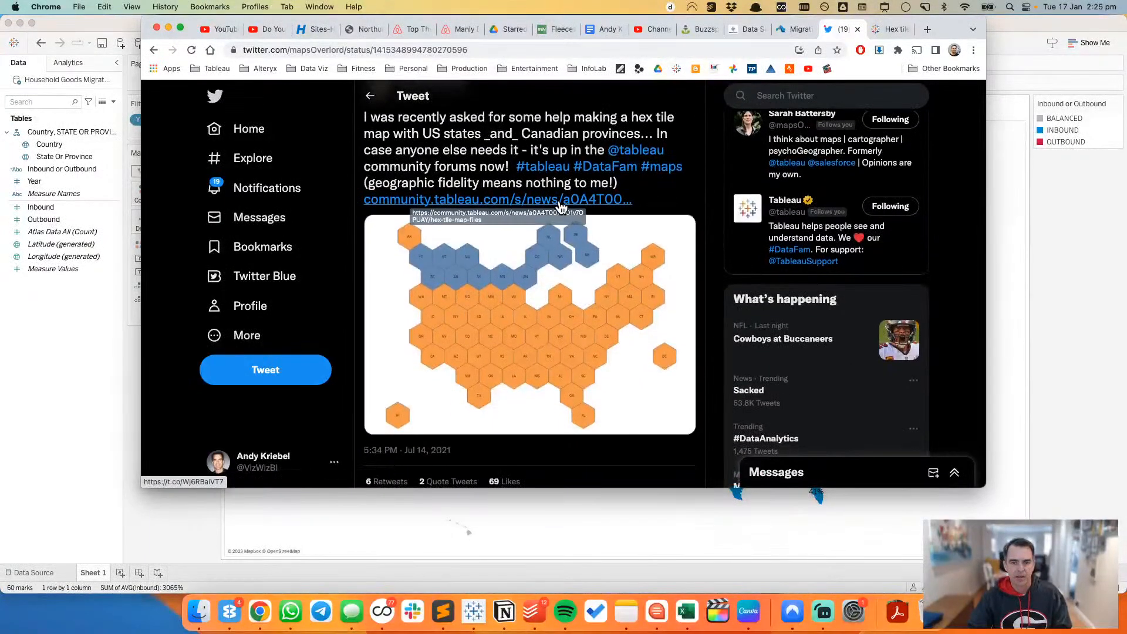
click(884, 25)
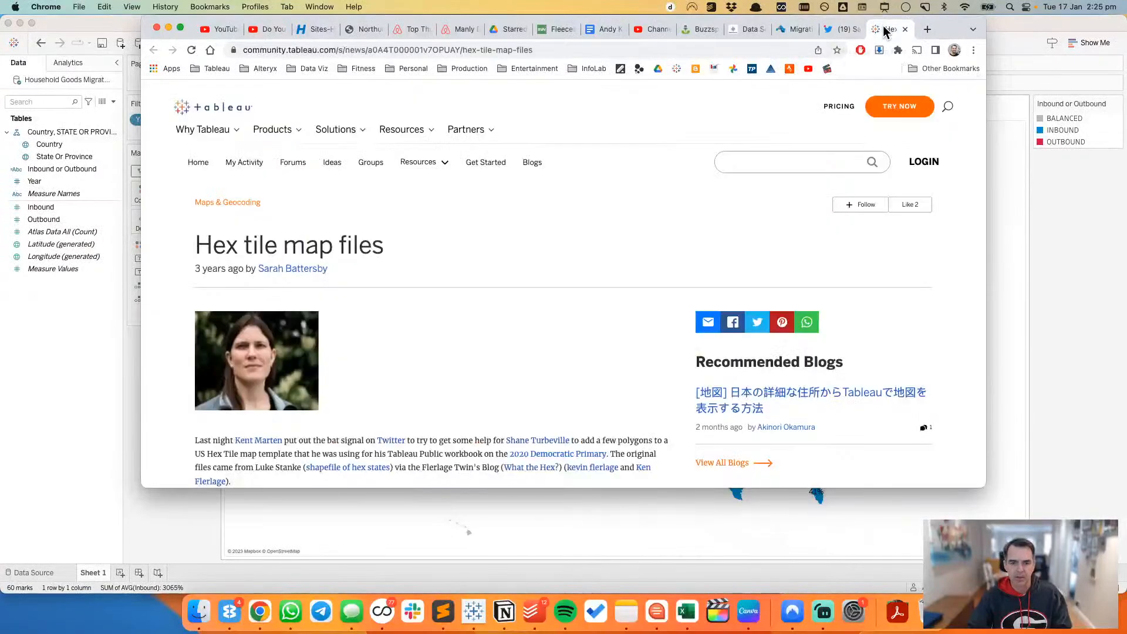
scroll(579, 234, down, 15)
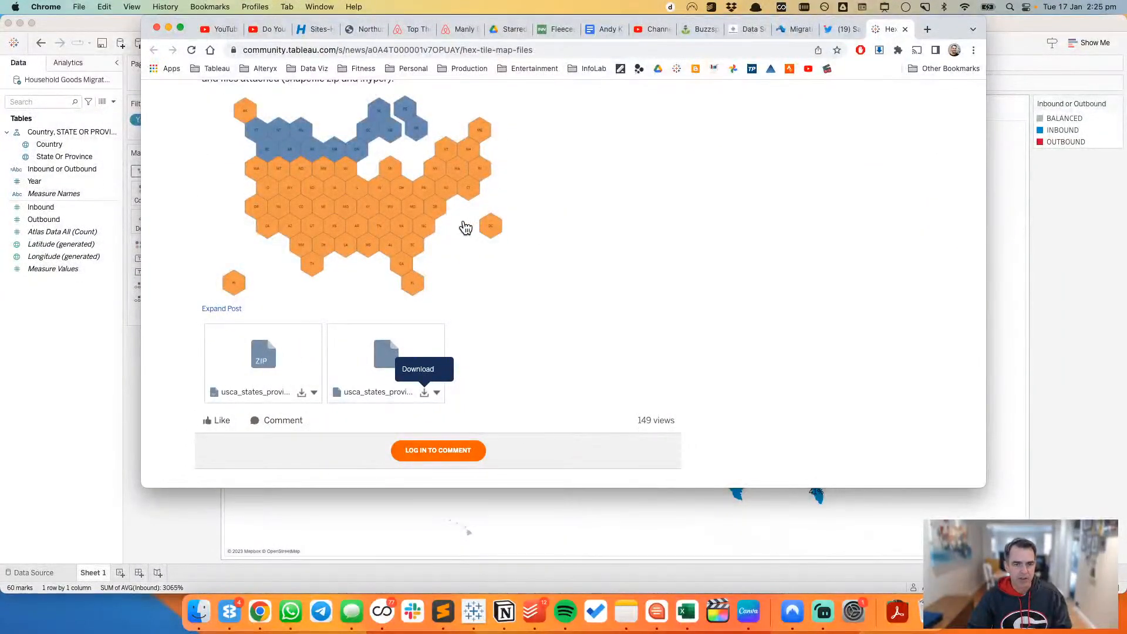
Step: Switch to Tableau, open the Household Goods Migration data source for editing and start adding a spatial file connection
key(super+Tab)
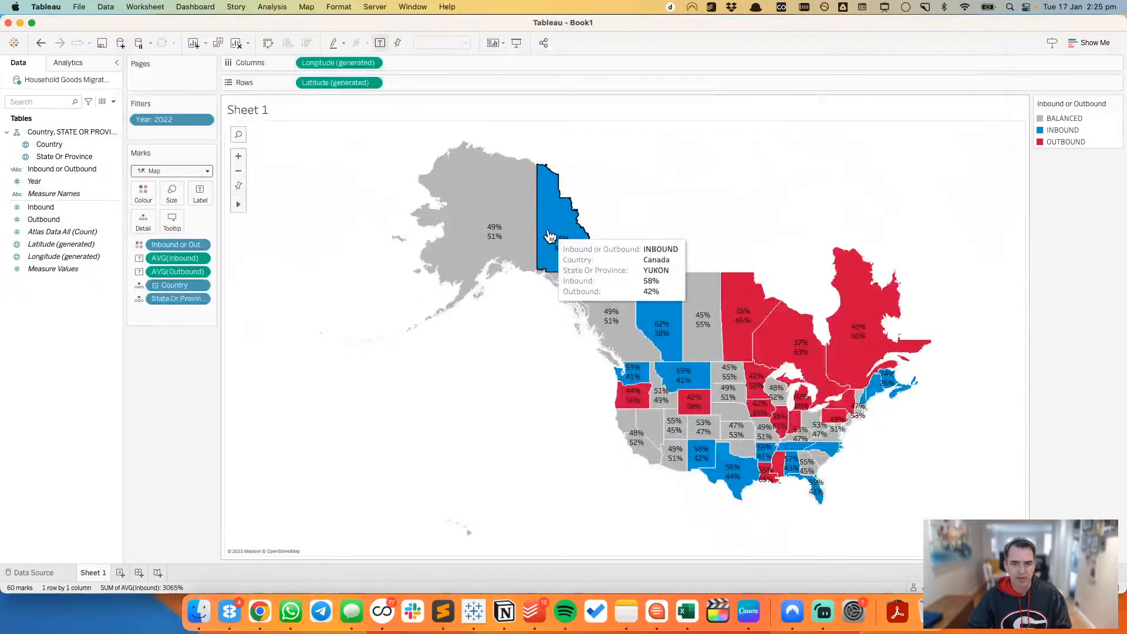
right_click(45, 80)
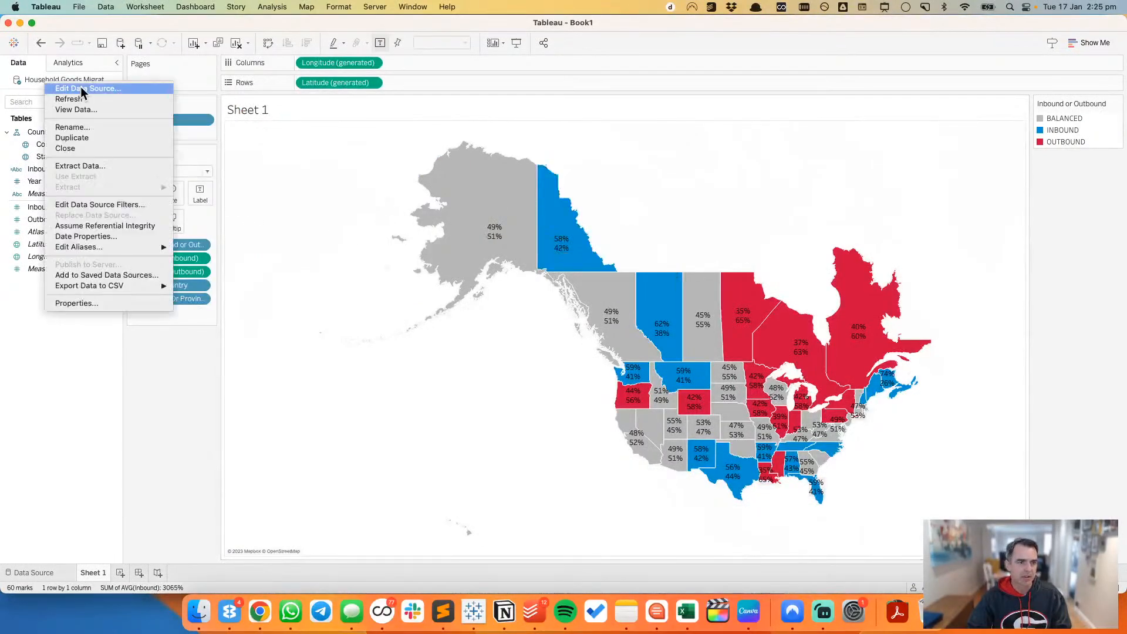
click(83, 91)
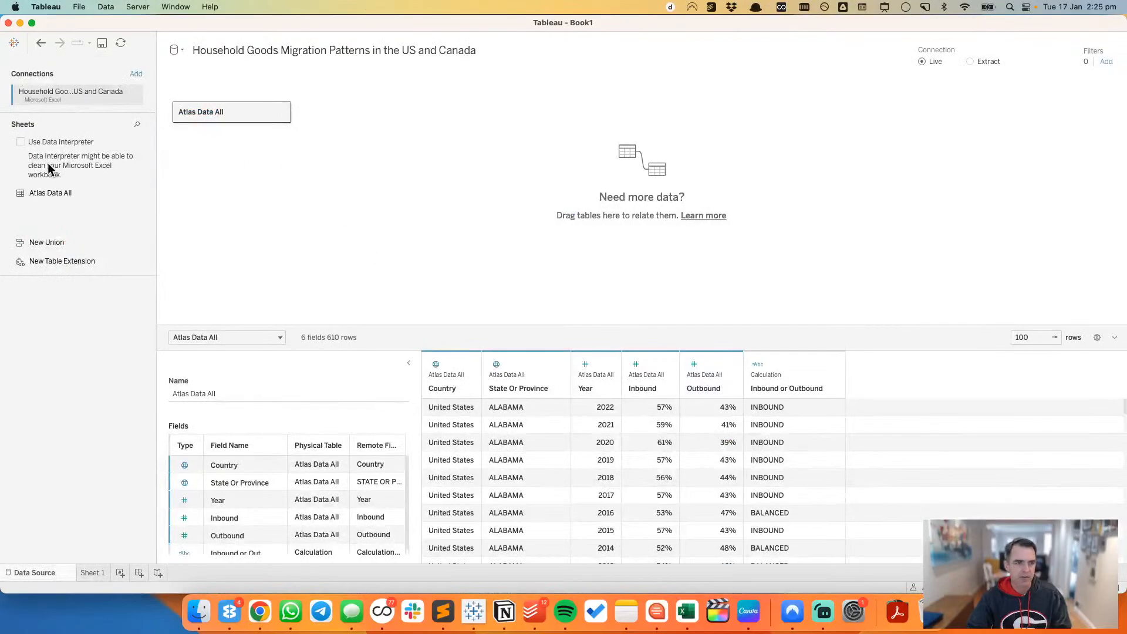
click(135, 74)
click(203, 223)
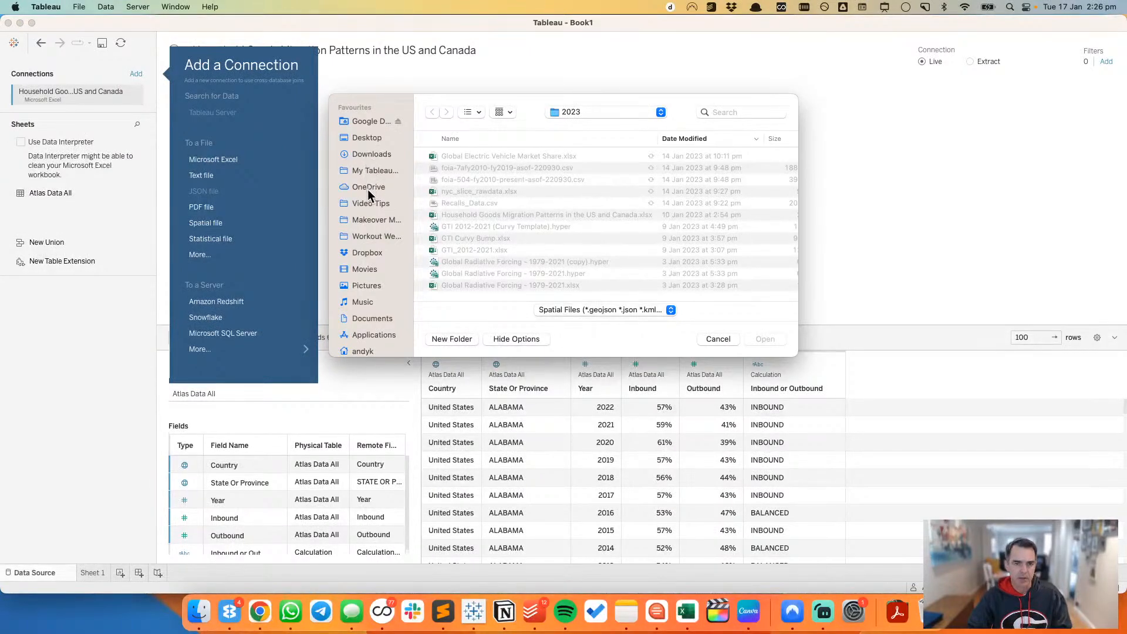
Step: Connect to usca_states_provinces.shp in the usca_states_provinces folder under Datasources in Google Drive's My Drive
click(365, 121)
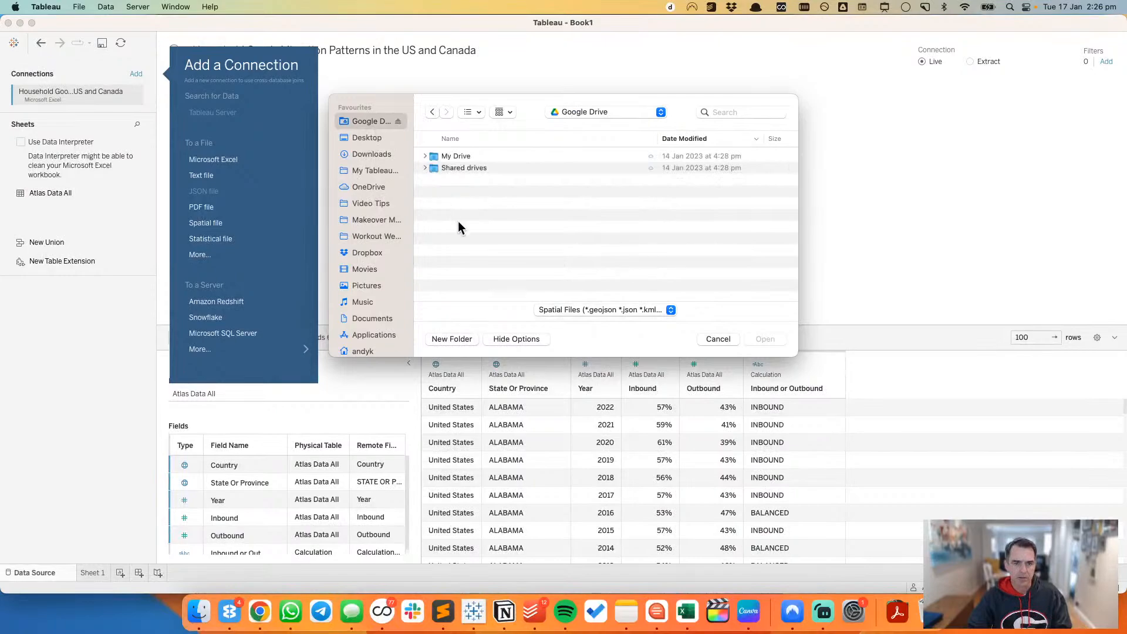
click(432, 157)
double_click(432, 158)
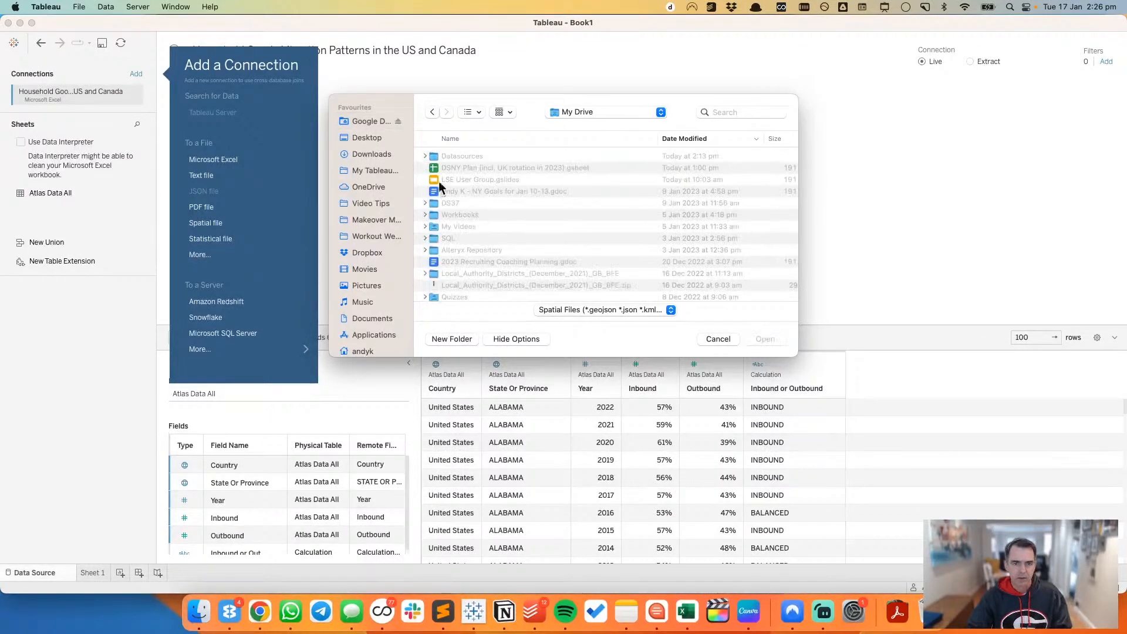
click(444, 157)
double_click(443, 156)
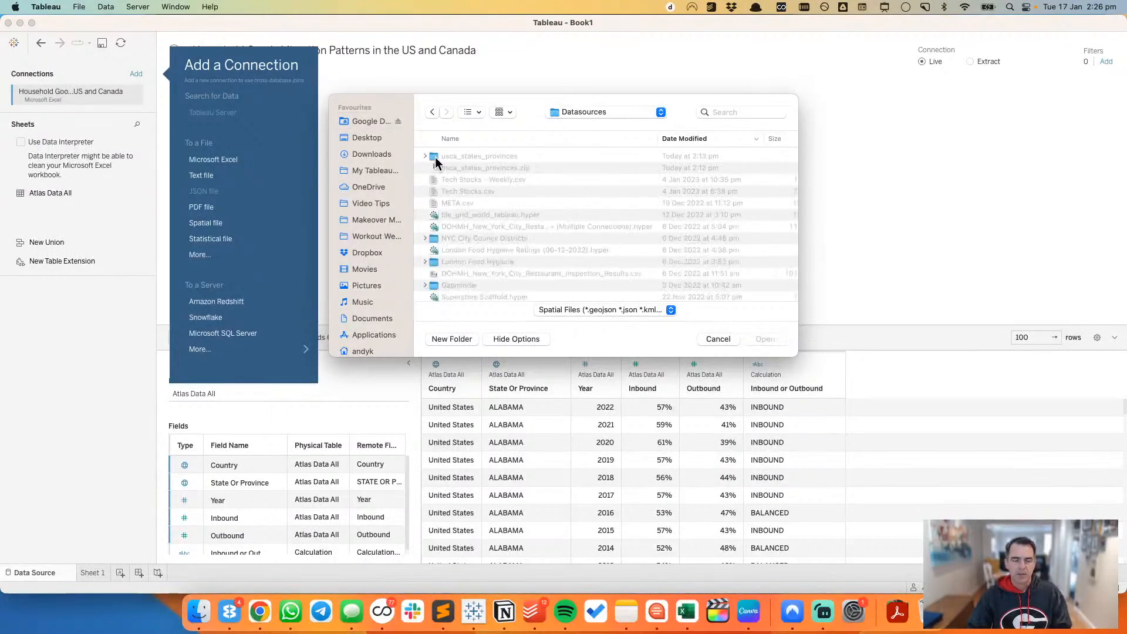
click(436, 155)
double_click(436, 155)
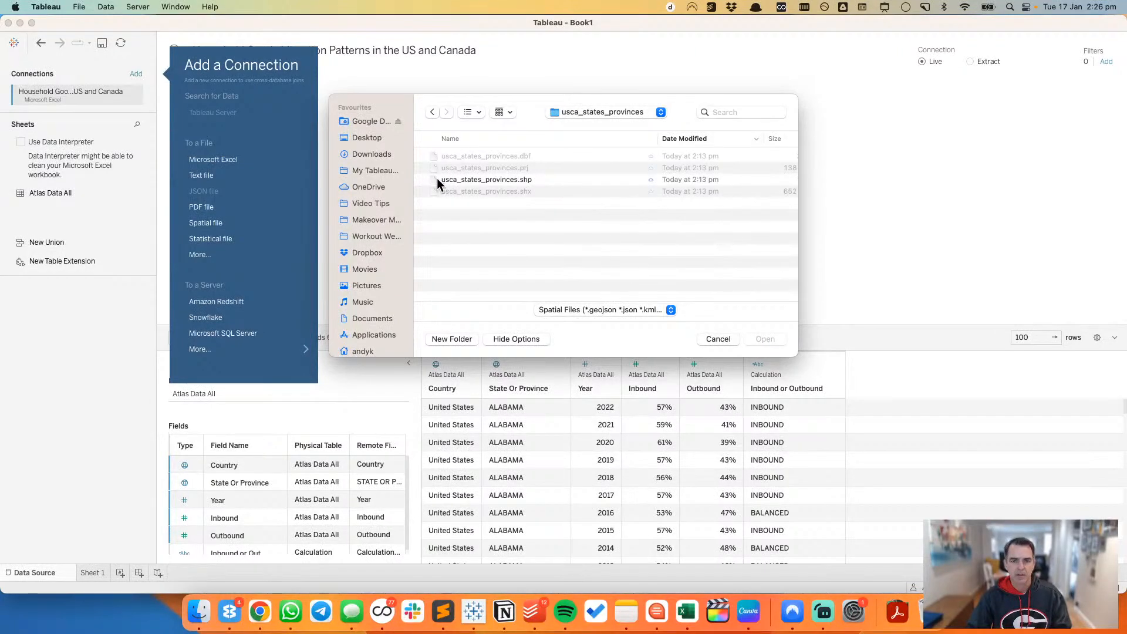
click(436, 178)
click(764, 338)
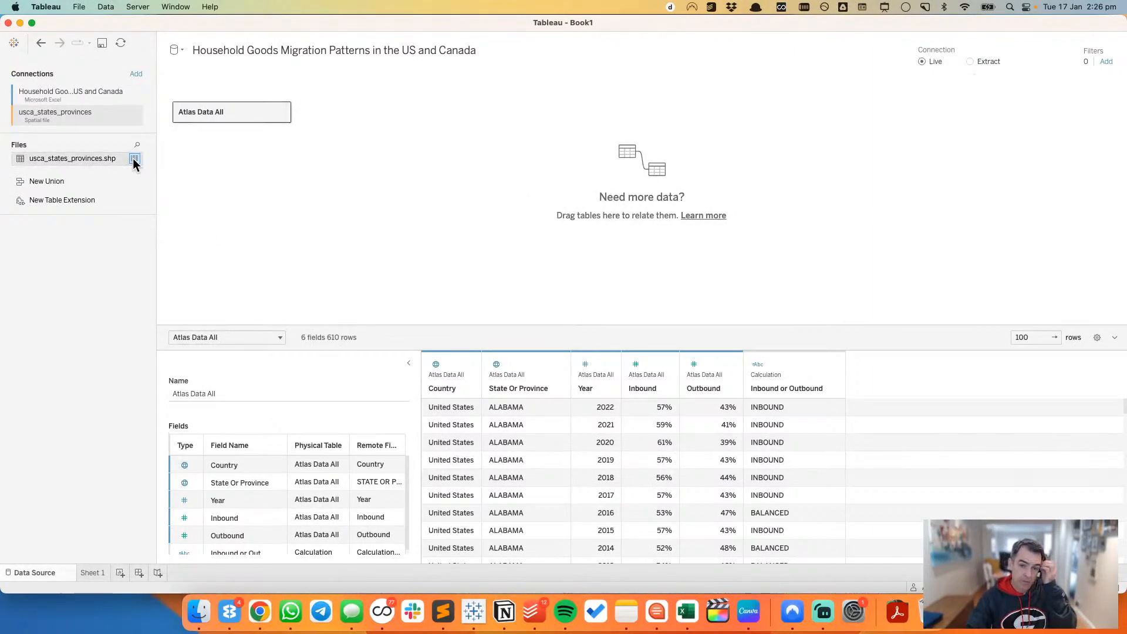
Step: Preview the rows and fields of usca_states_provinces.shp, including the Geometry field, and close the preview
click(133, 159)
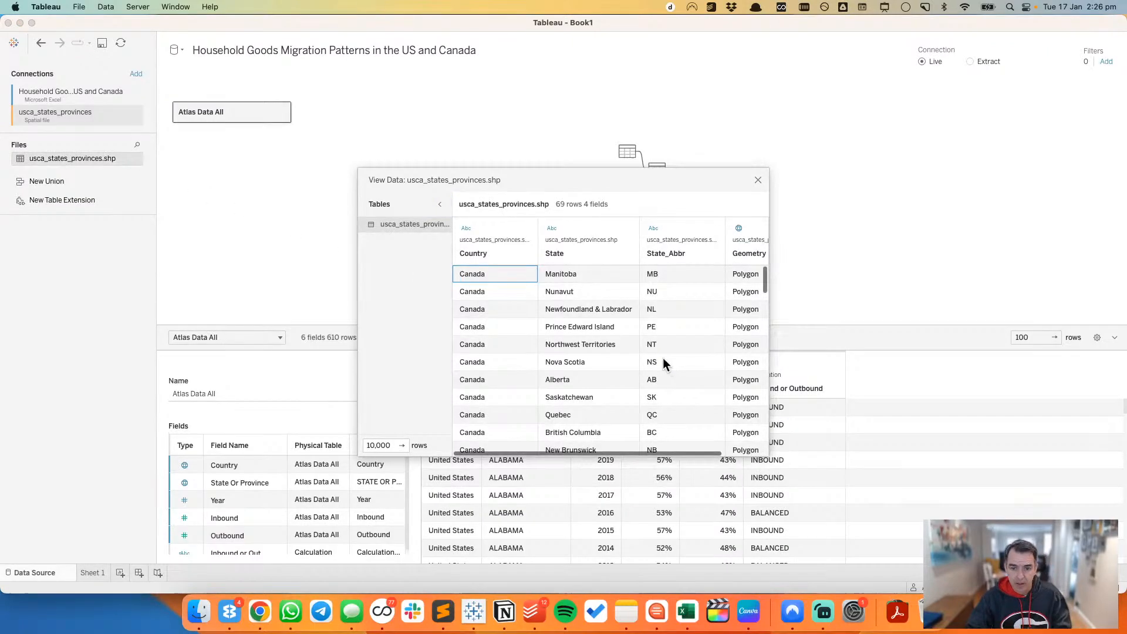
scroll(607, 323, right, 1)
scroll(606, 323, right, 2)
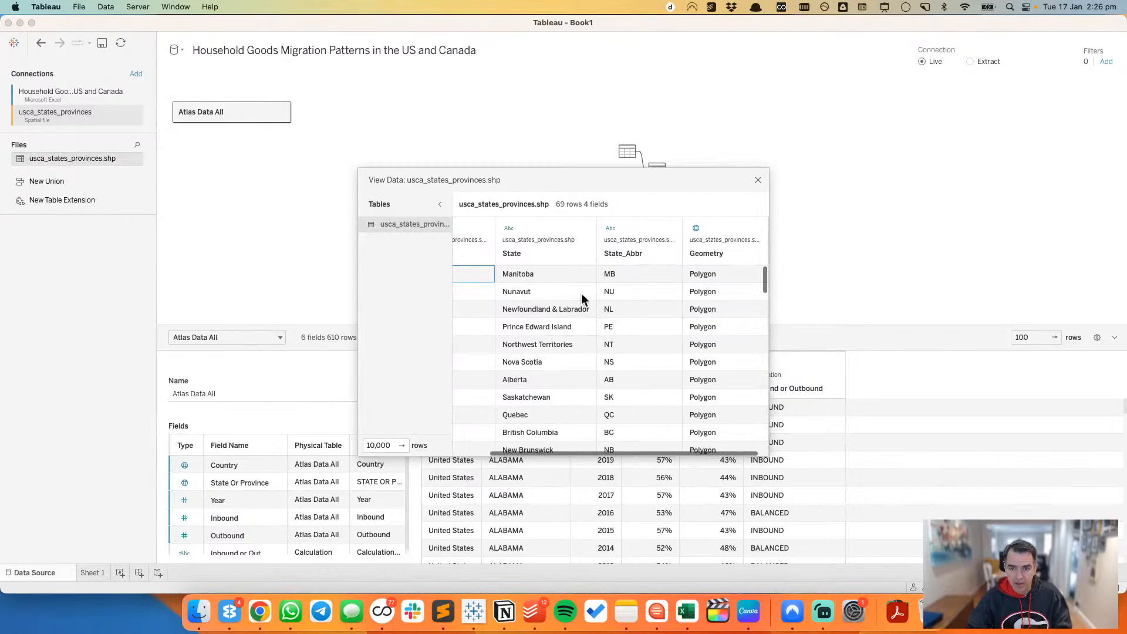
click(758, 180)
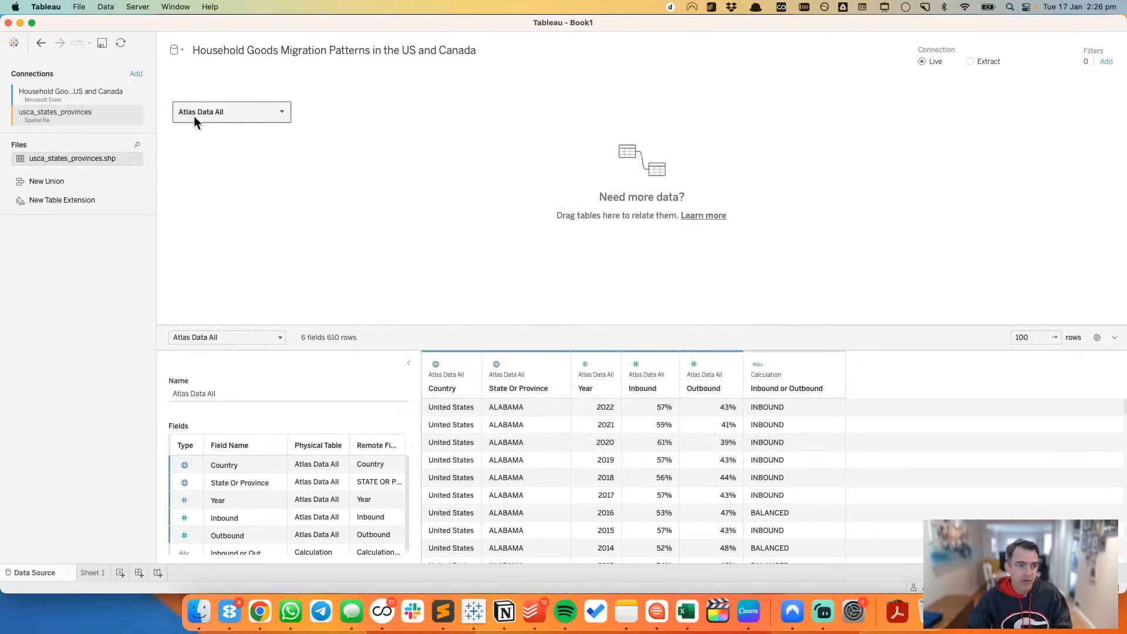
Step: Relate usca_states_provinces.shp to Atlas Data All by matching State Or Province to State
drag(76, 158, 356, 120)
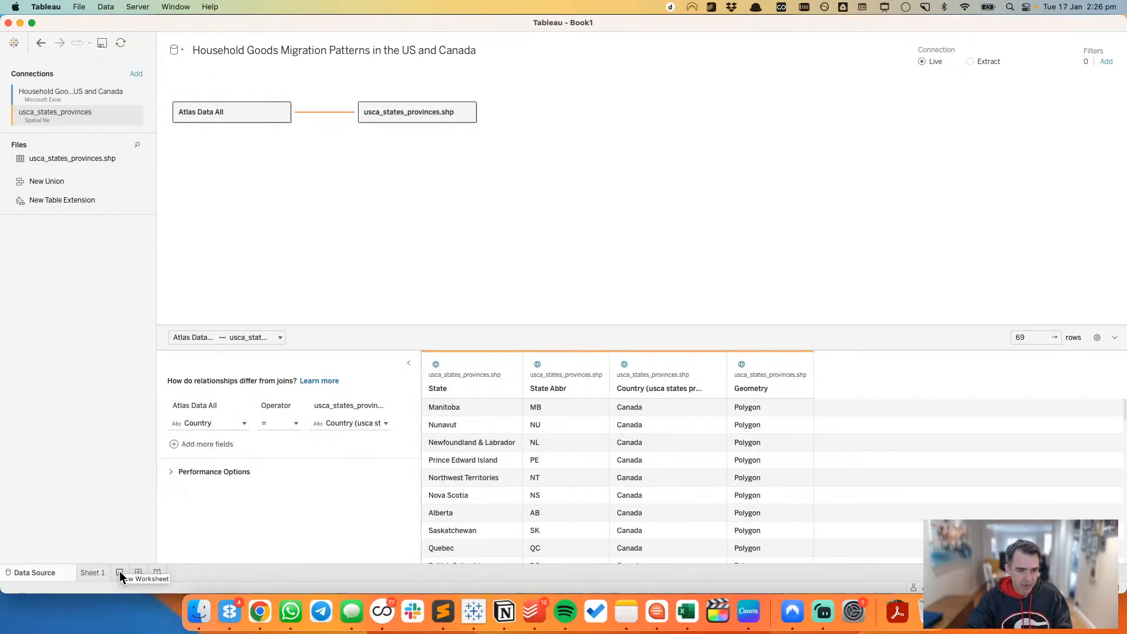
click(229, 424)
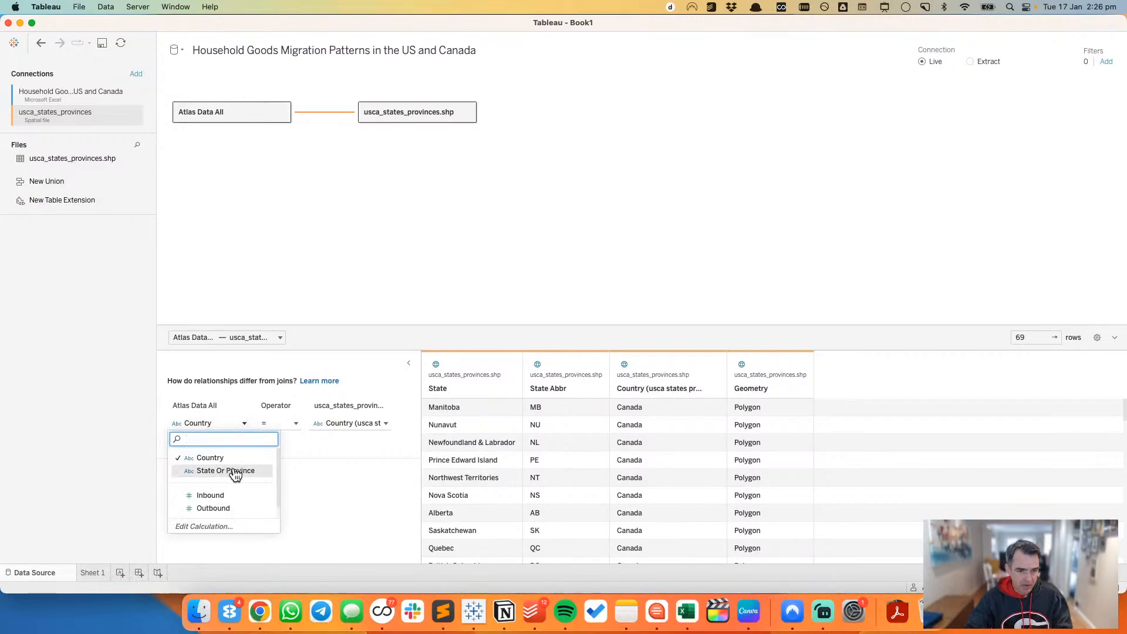
click(235, 471)
click(352, 423)
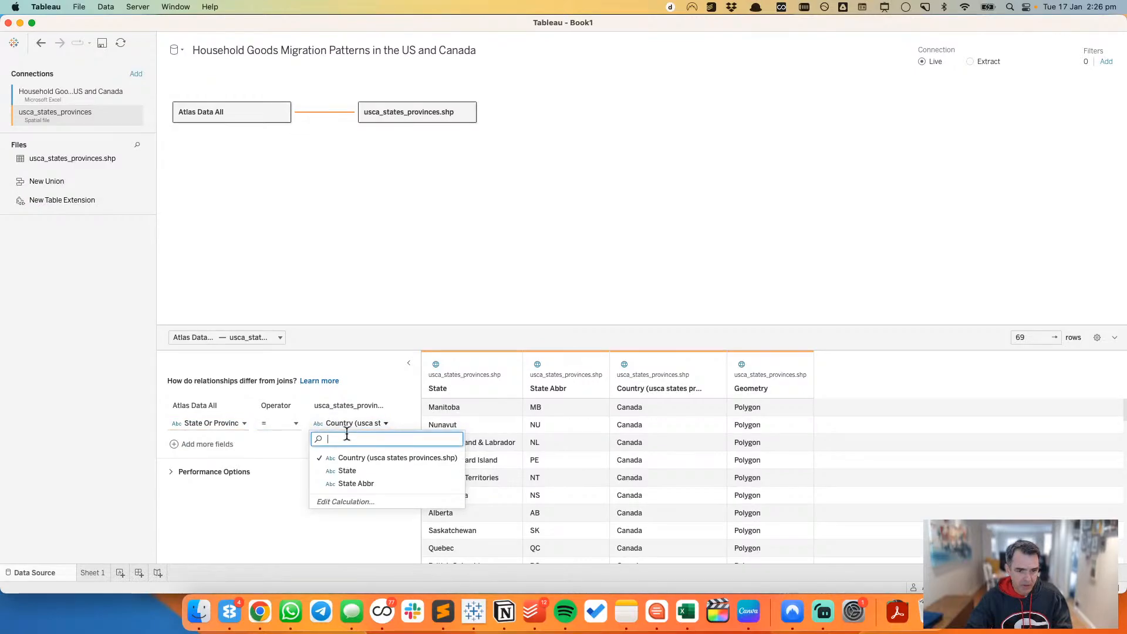
click(347, 472)
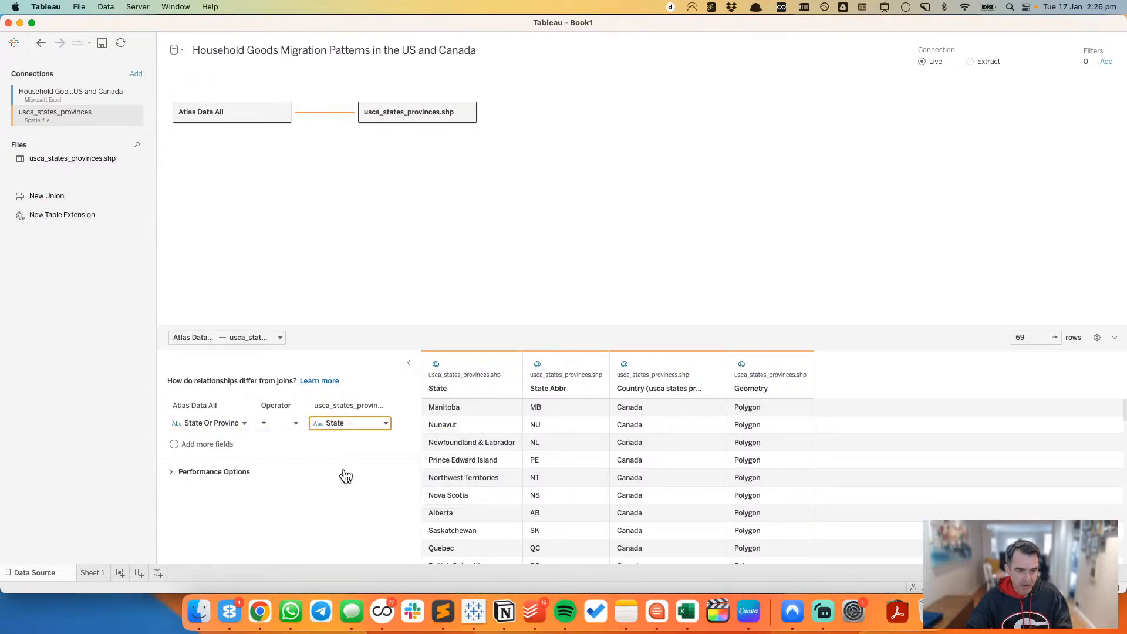
Step: On a new worksheet, list State Or Province beside State in the rows, and replace State with State Abbr
click(120, 573)
click(84, 170)
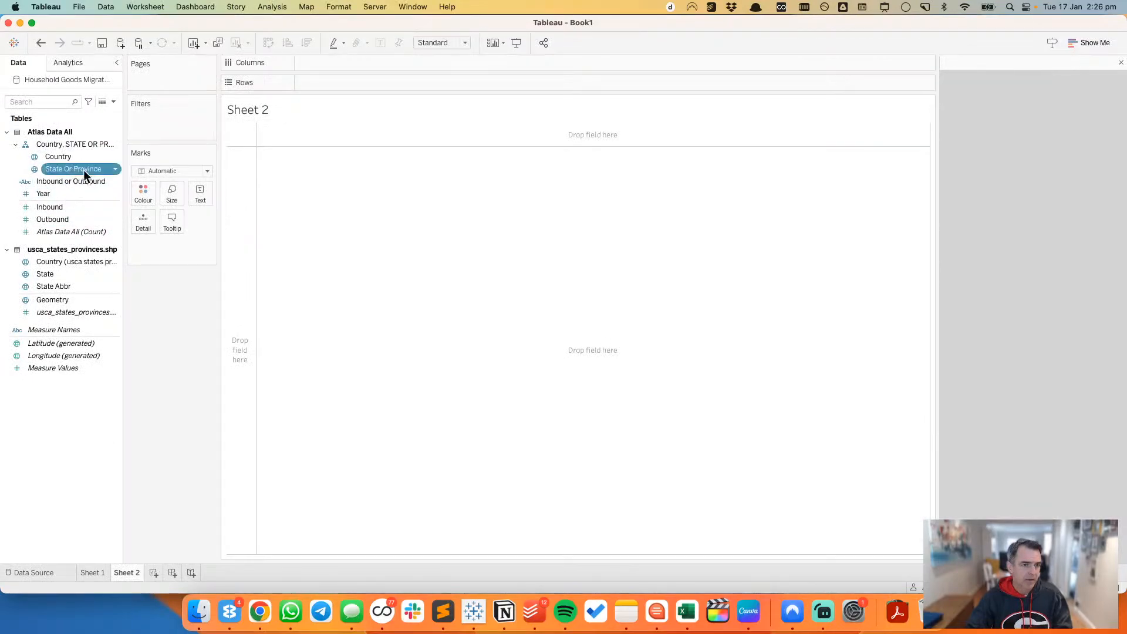
drag(83, 170, 231, 193)
drag(65, 273, 425, 88)
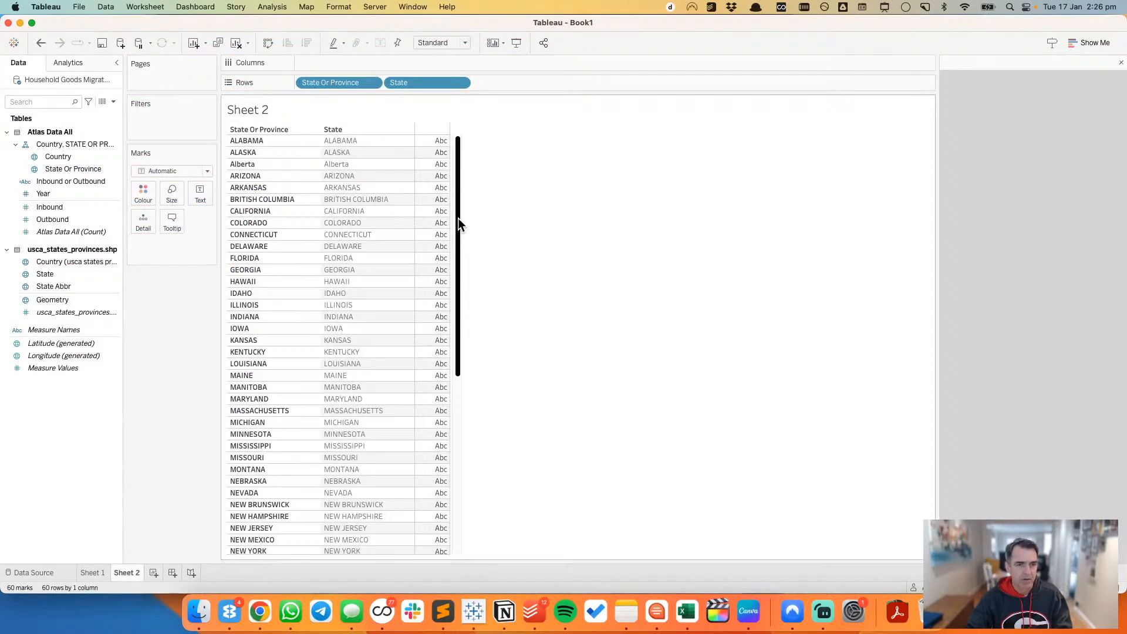
drag(41, 285, 420, 86)
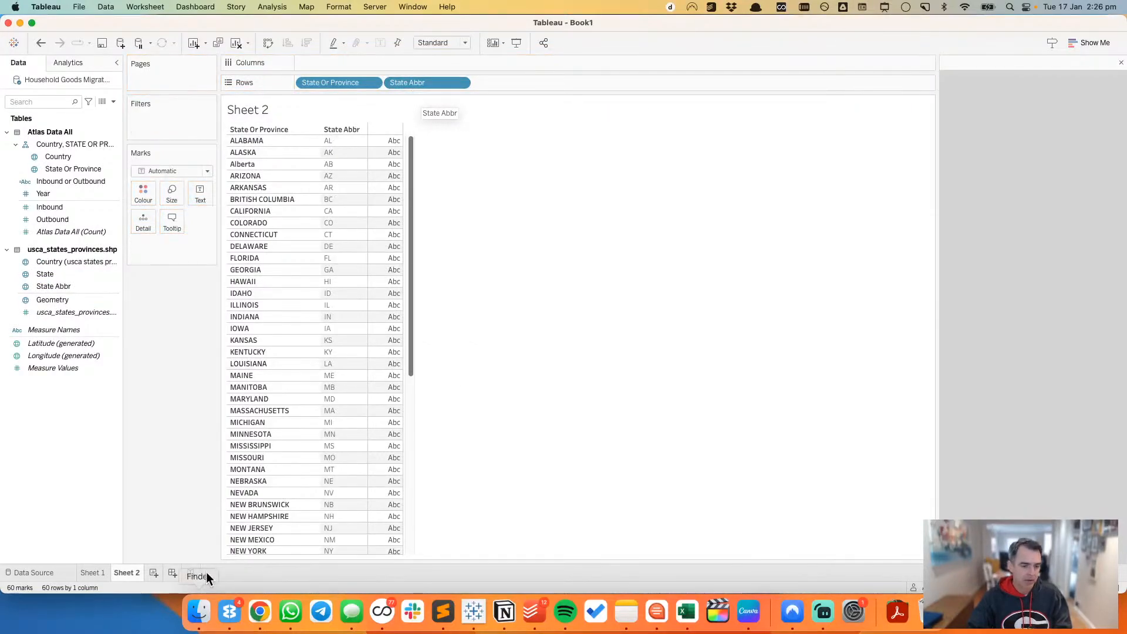
Step: Add State Abbr to the map labels on Sheet 1 and open the label text for editing
click(93, 572)
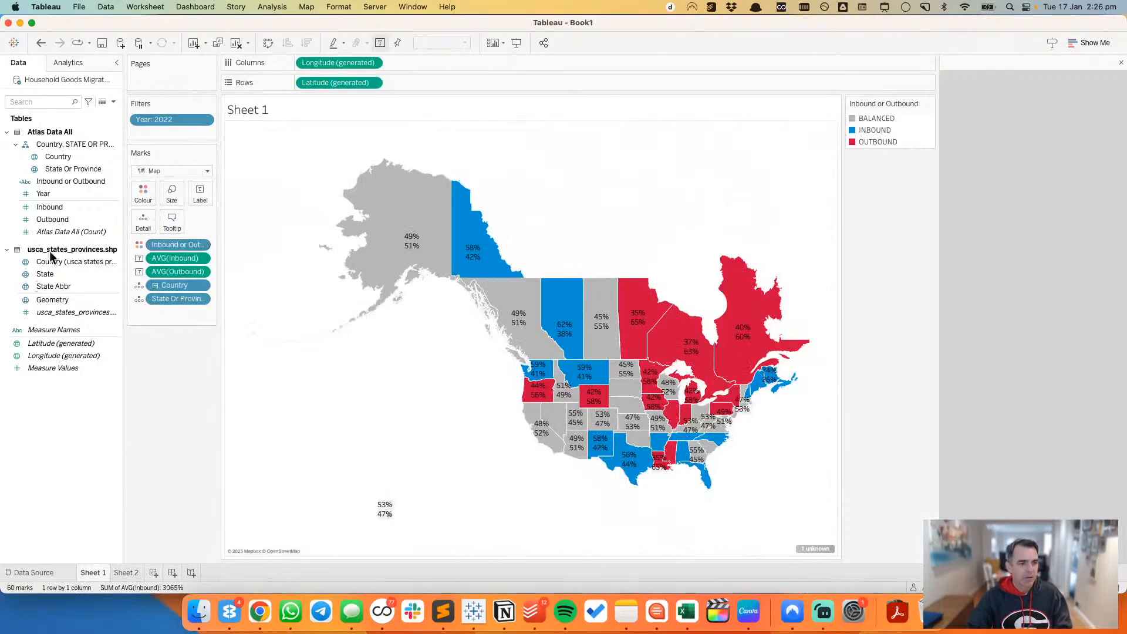
drag(66, 286, 202, 195)
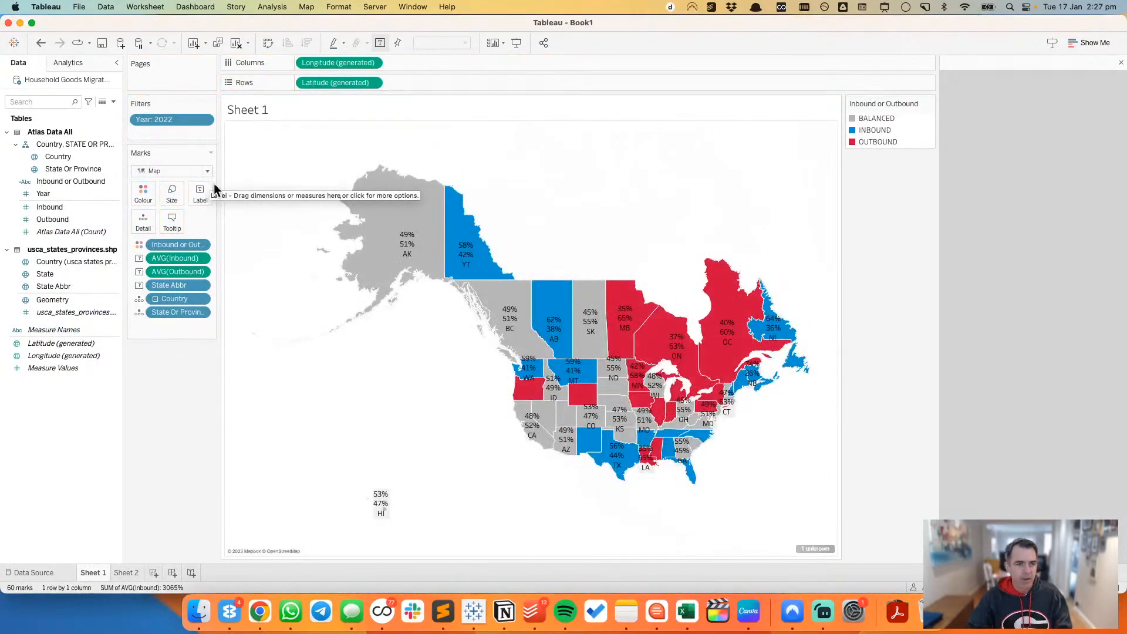
click(200, 192)
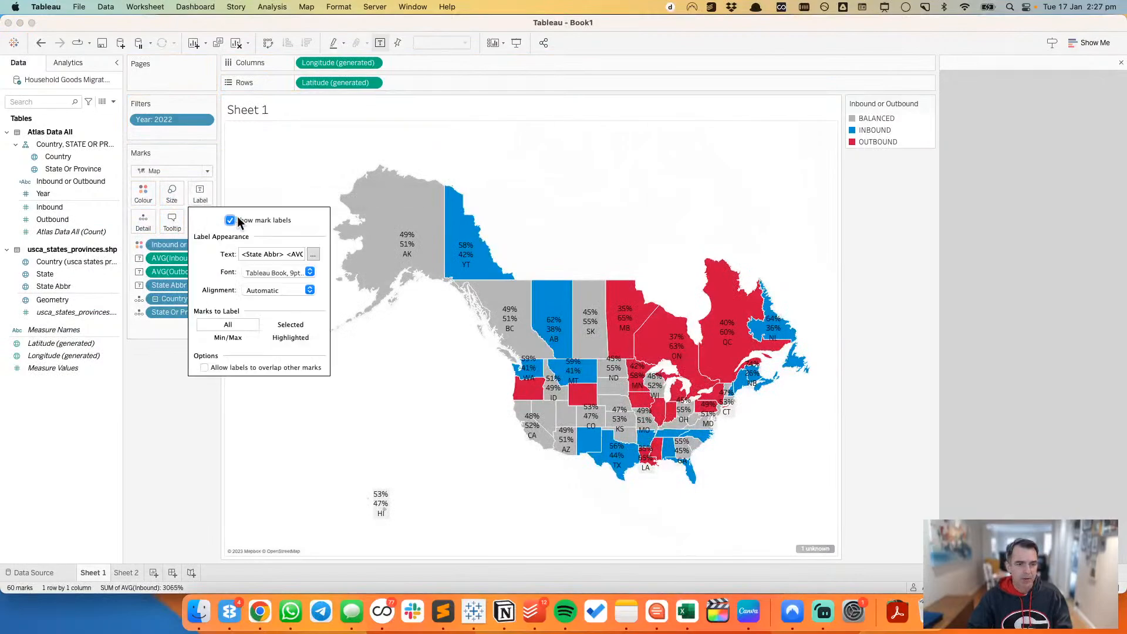
click(313, 254)
Step: Compare the label text with the label layout and legend of the Atlas migration map in Chrome
key(super+Tab)
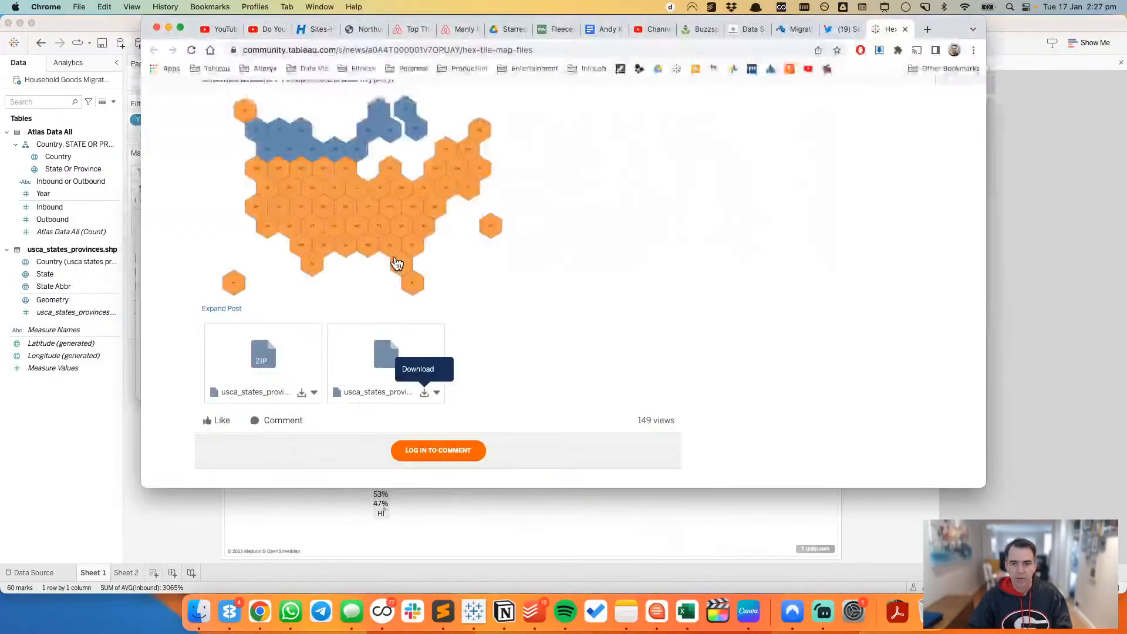
click(794, 29)
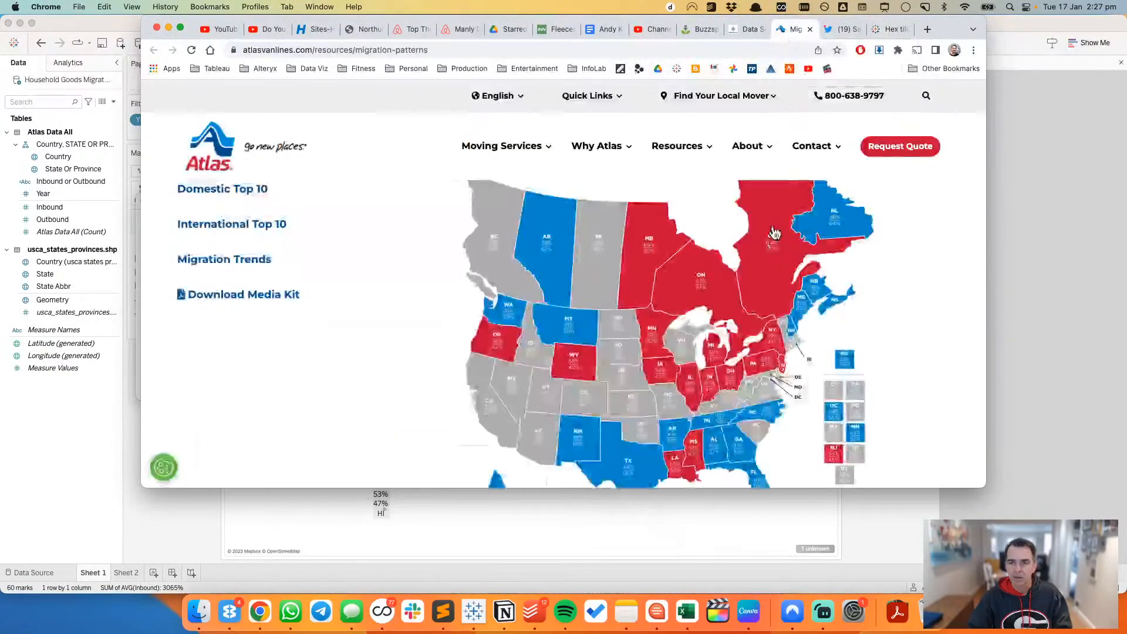
key(super+Tab)
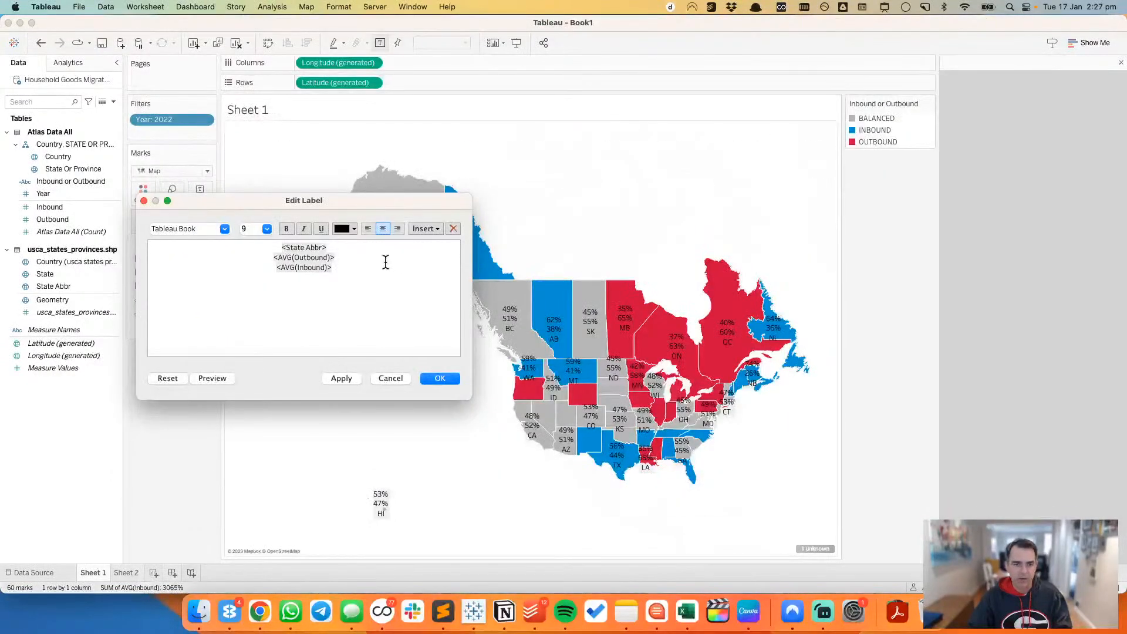
key(super+Tab)
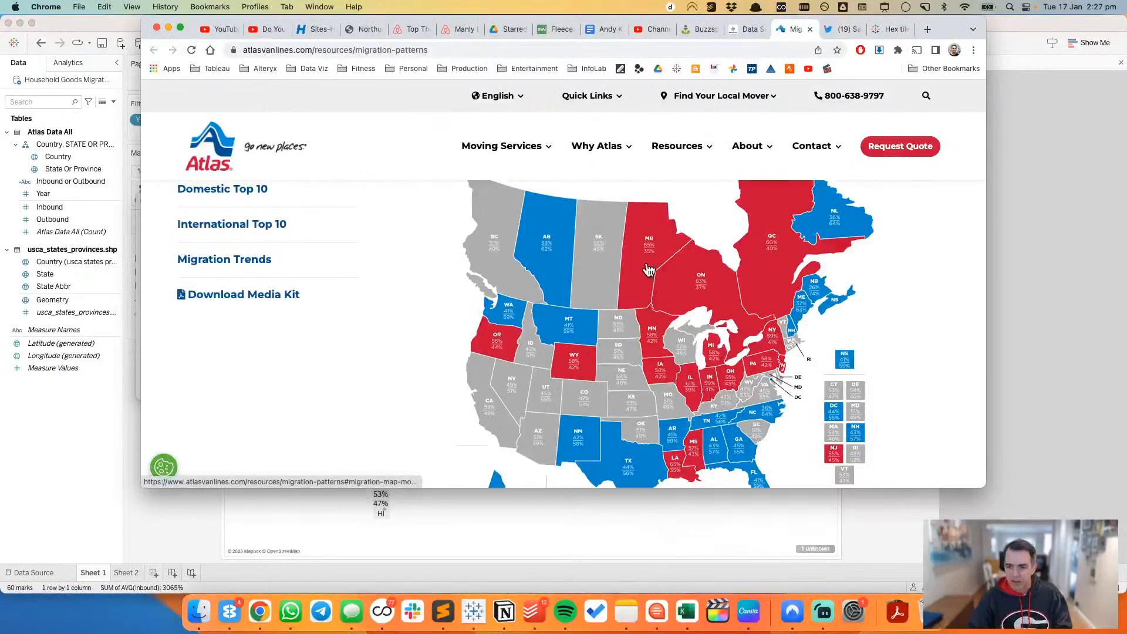
scroll(649, 270, down, 5)
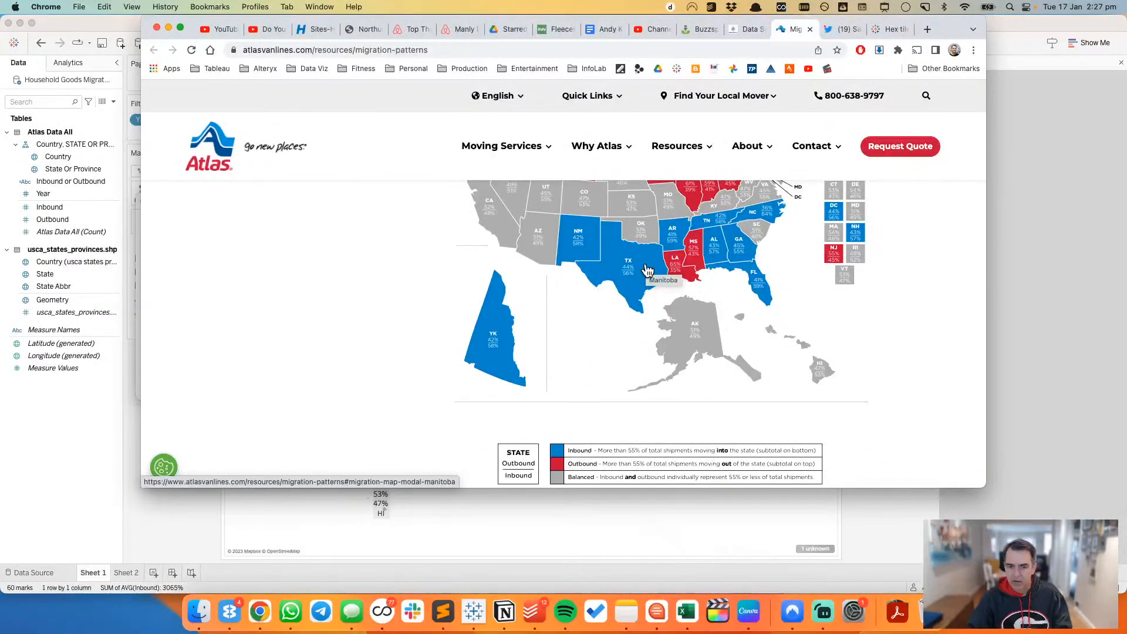
key(super+Tab)
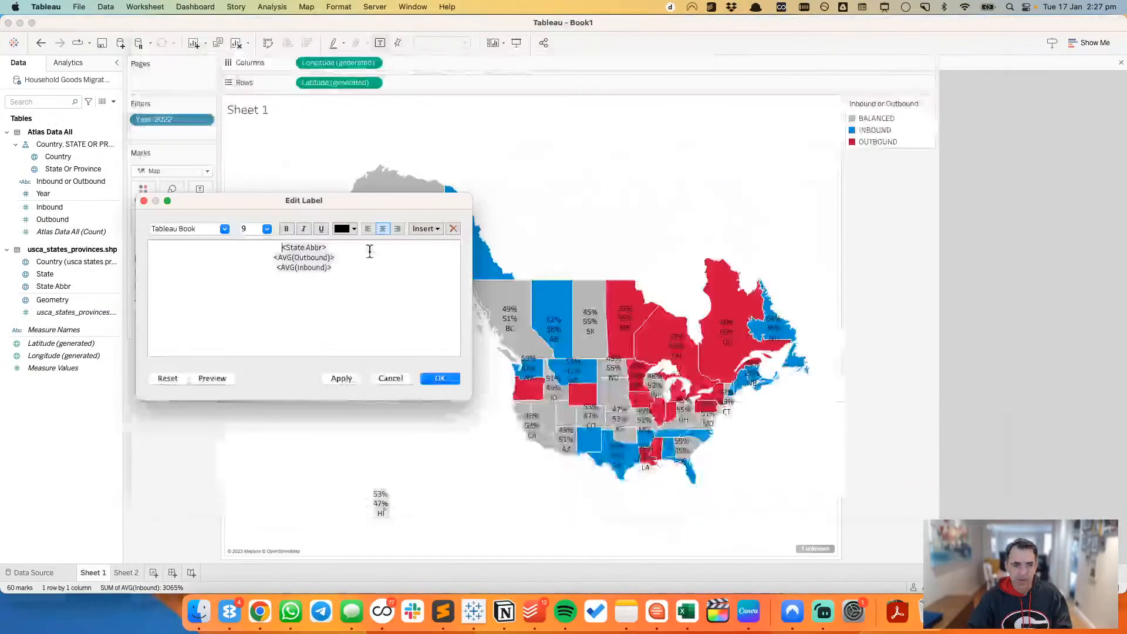
Step: Insert a dashed separator line between AVG(Outbound) and AVG(Inbound) in the label, checking it against the Atlas legend
key(Return)
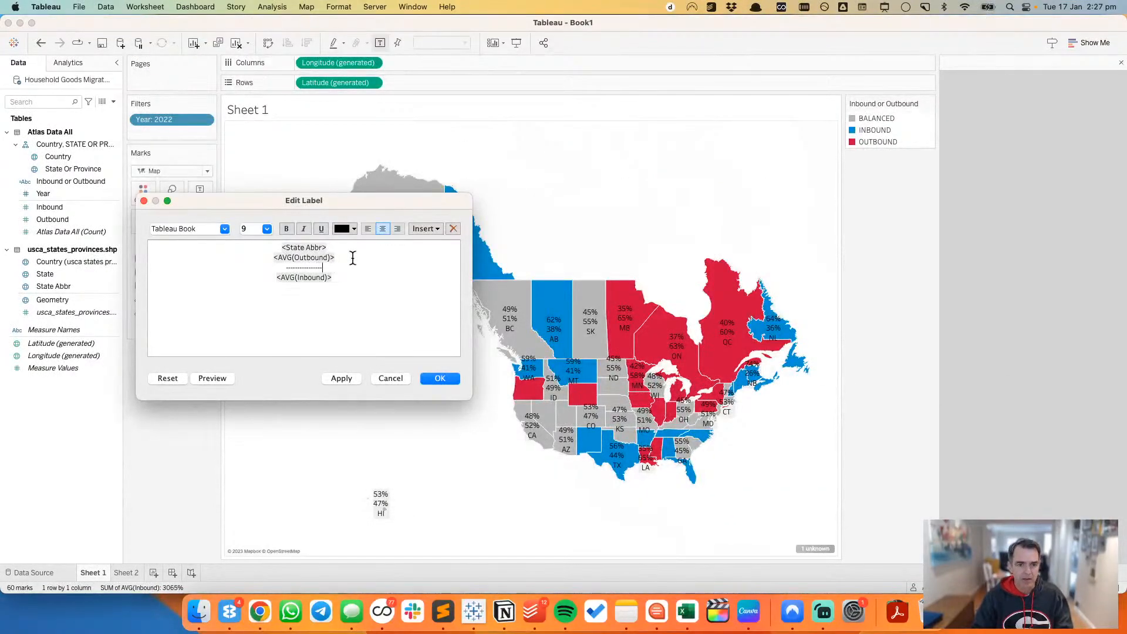
key(super+Tab)
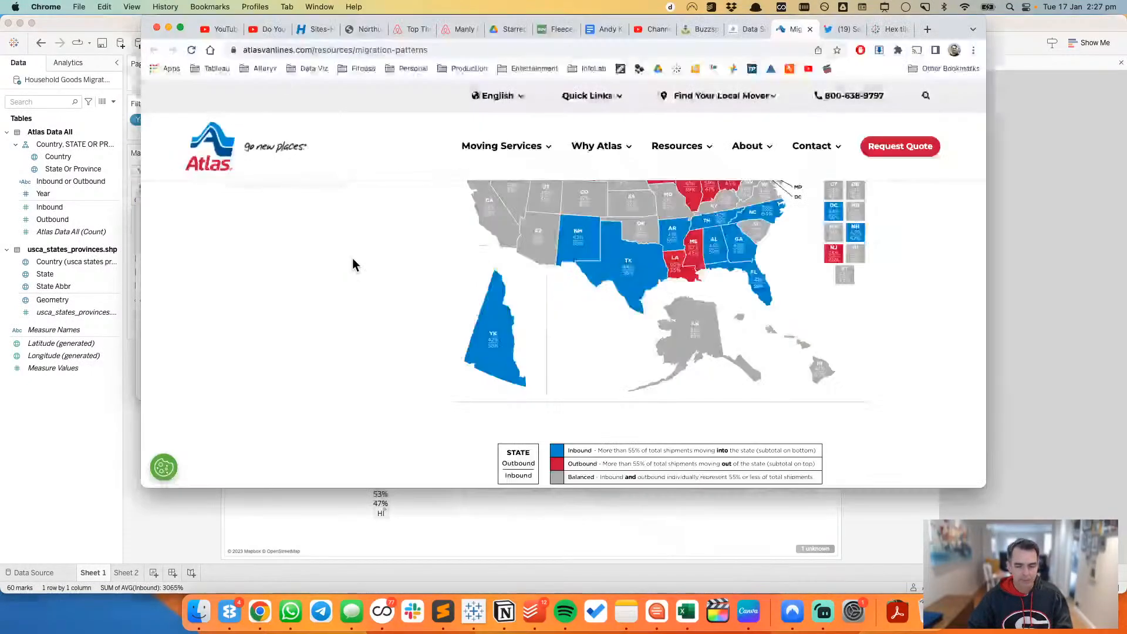
key(super+Tab)
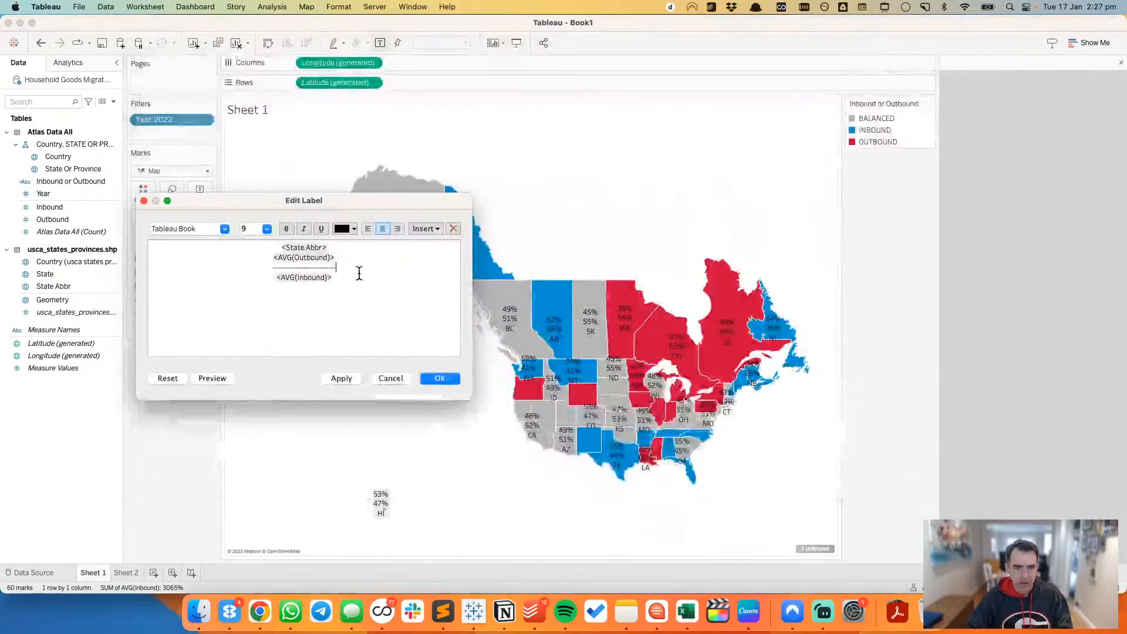
Step: Make State Abbr bold, set all the label text to size 8 and shorten the dashed separator line
drag(281, 247, 339, 285)
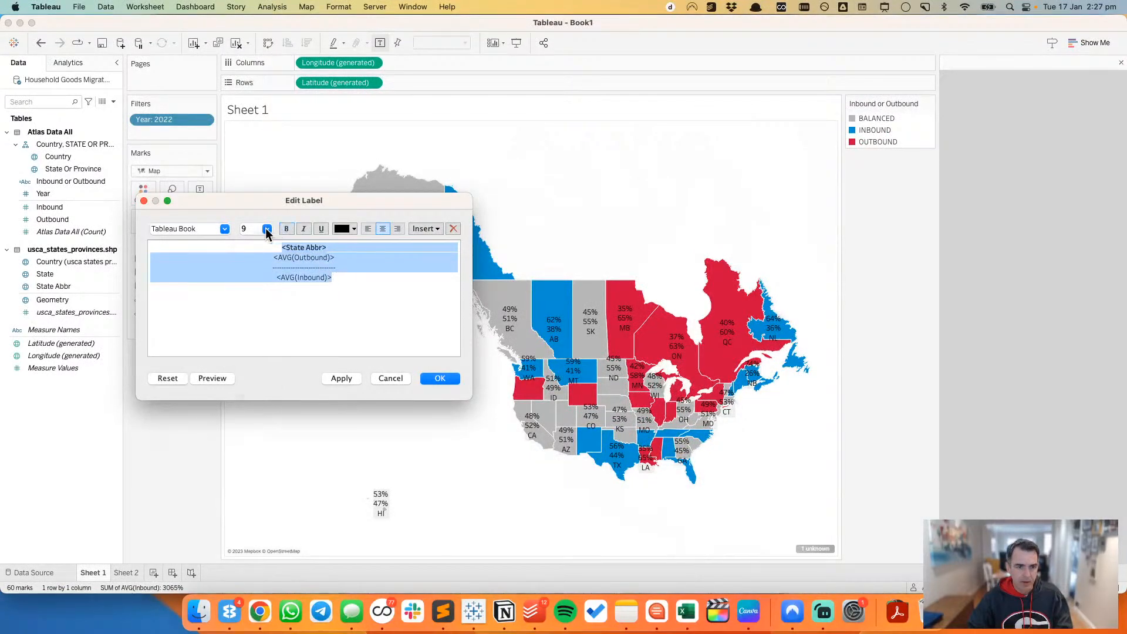
click(267, 229)
click(250, 235)
click(440, 378)
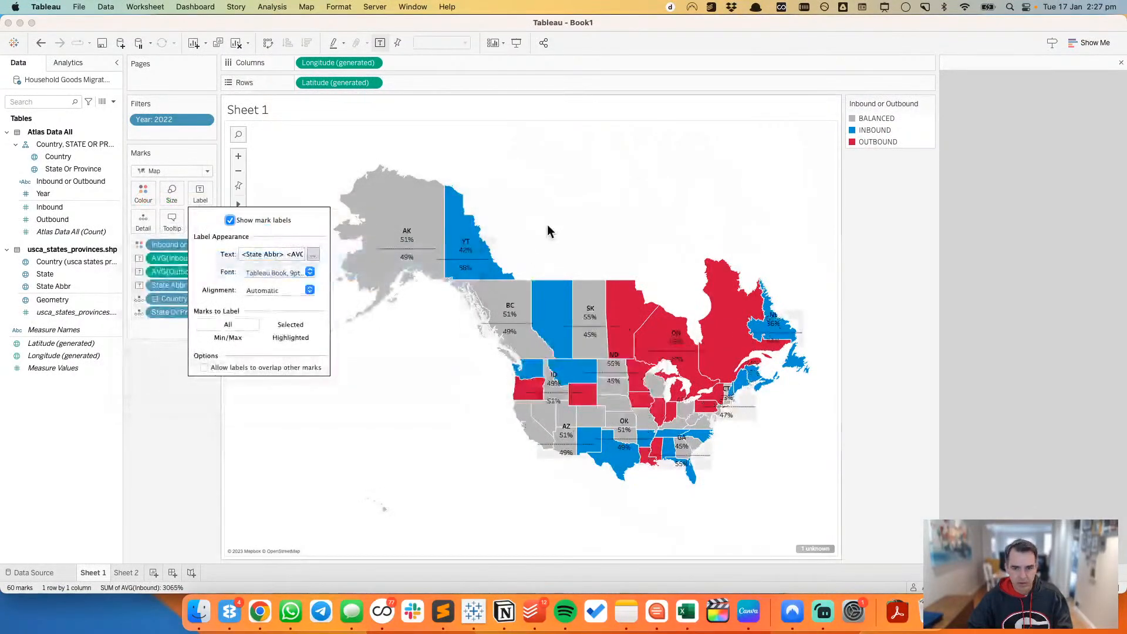
click(314, 254)
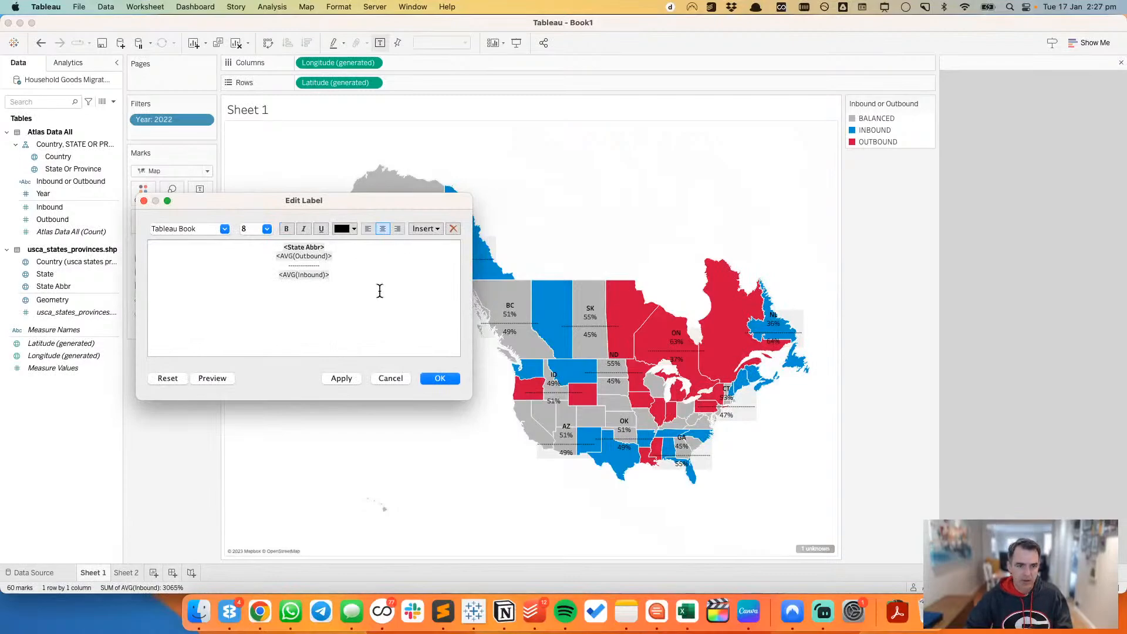
click(344, 379)
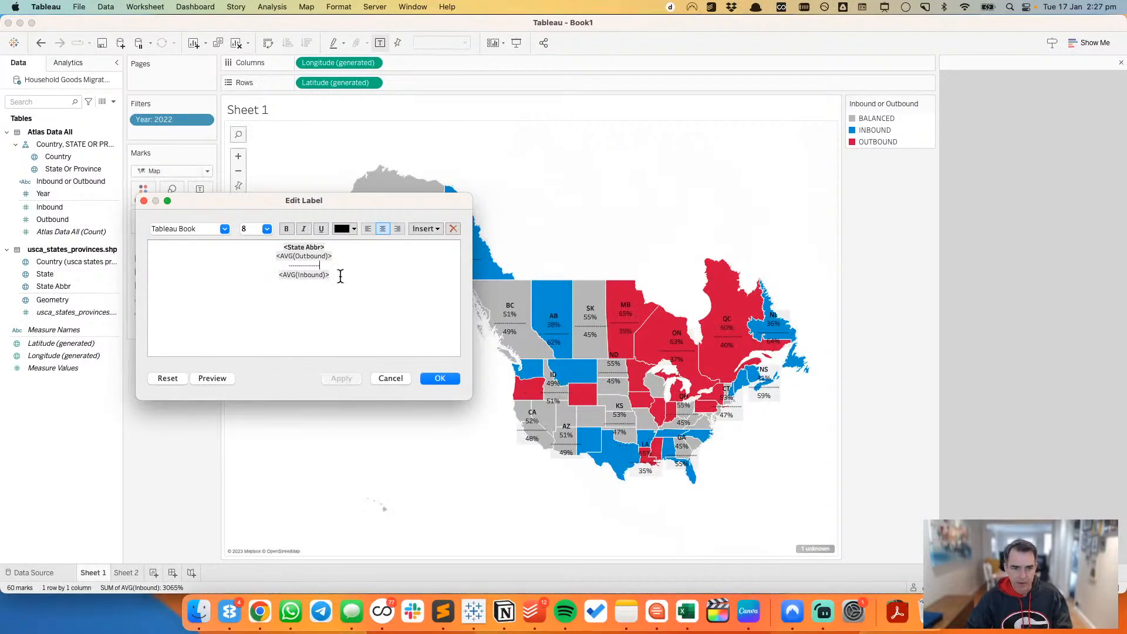
Step: Shorten the dashed separator line in the Sheet 1 label further and apply it, comparing with the Atlas map legend in Chrome
key(BackSpace)
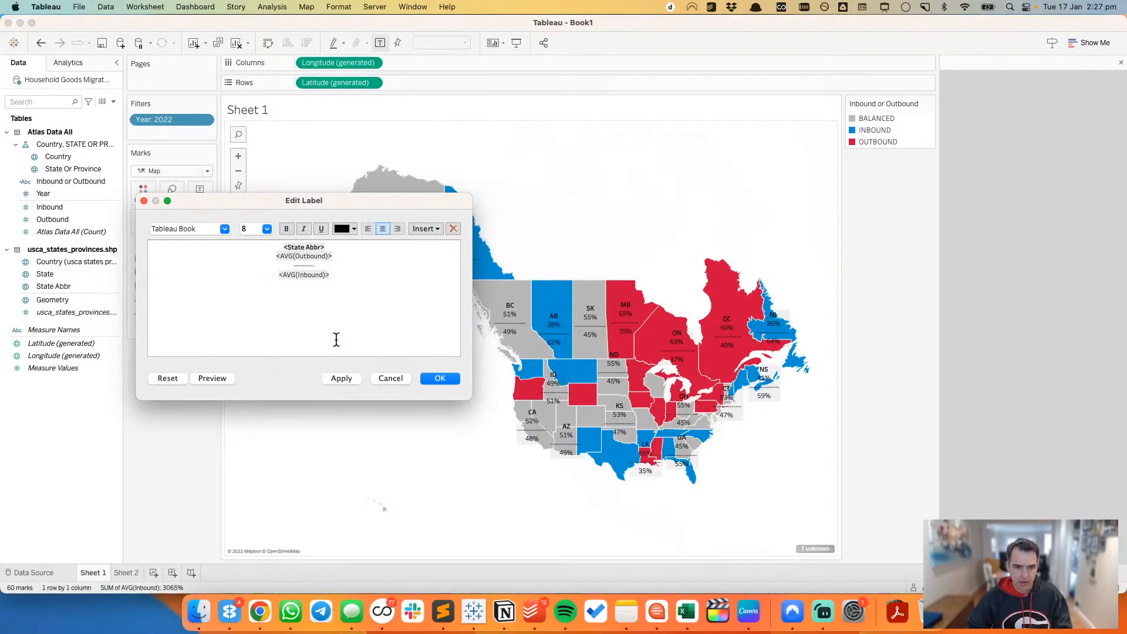
click(338, 376)
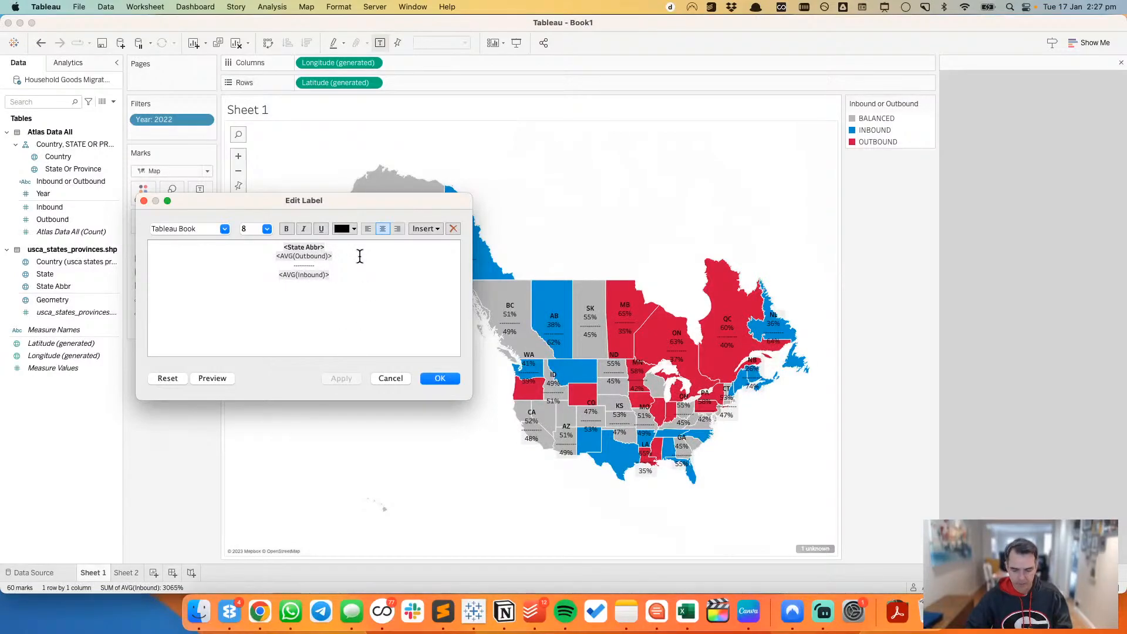
key(BackSpace)
click(341, 380)
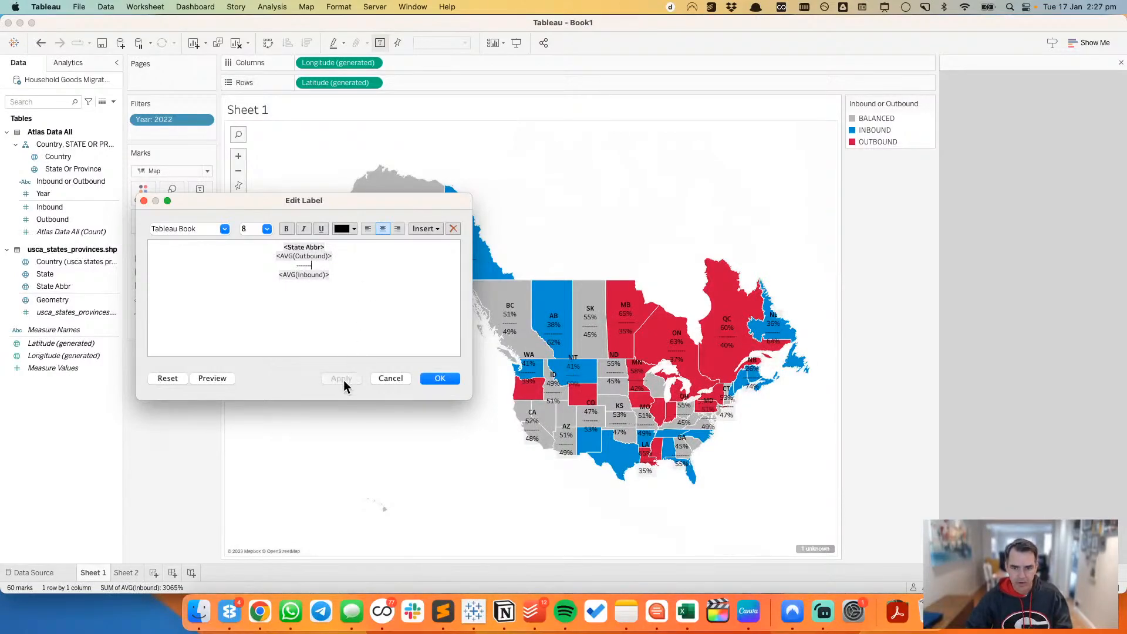
key(super+Tab)
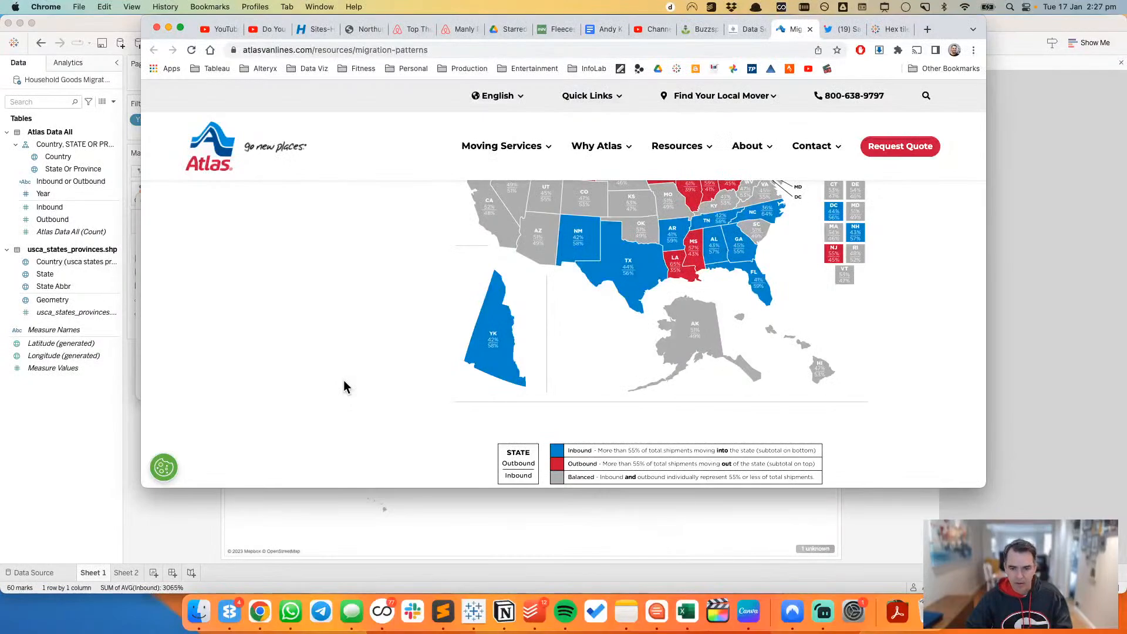
key(super+Tab)
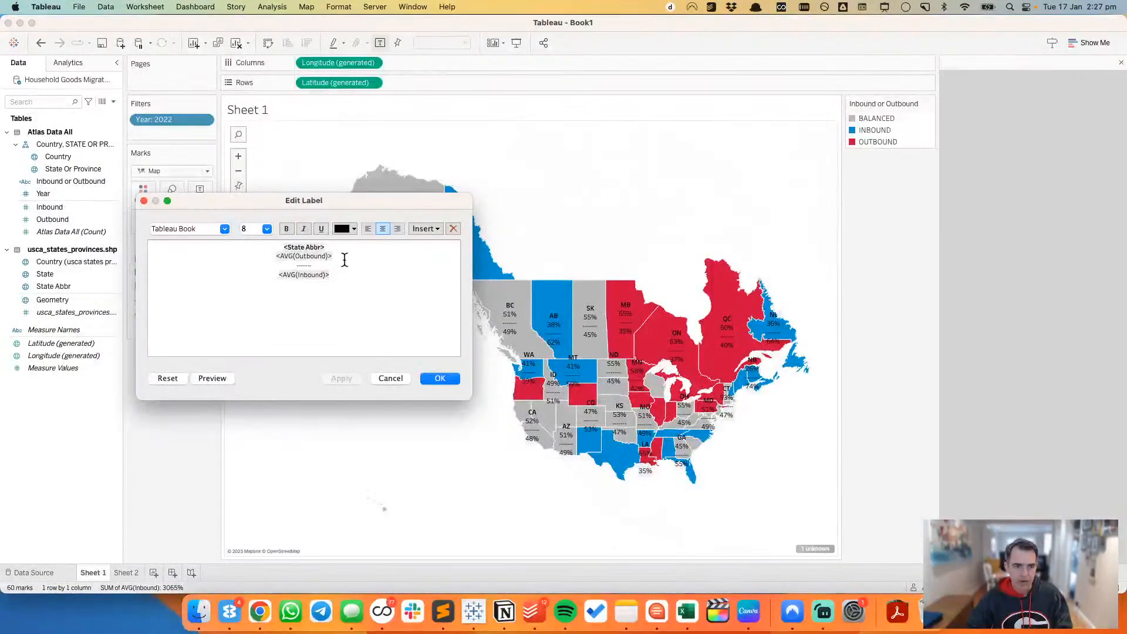
Step: Set all the Sheet 1 label text to size 7 and close the label settings
drag(338, 271, 267, 240)
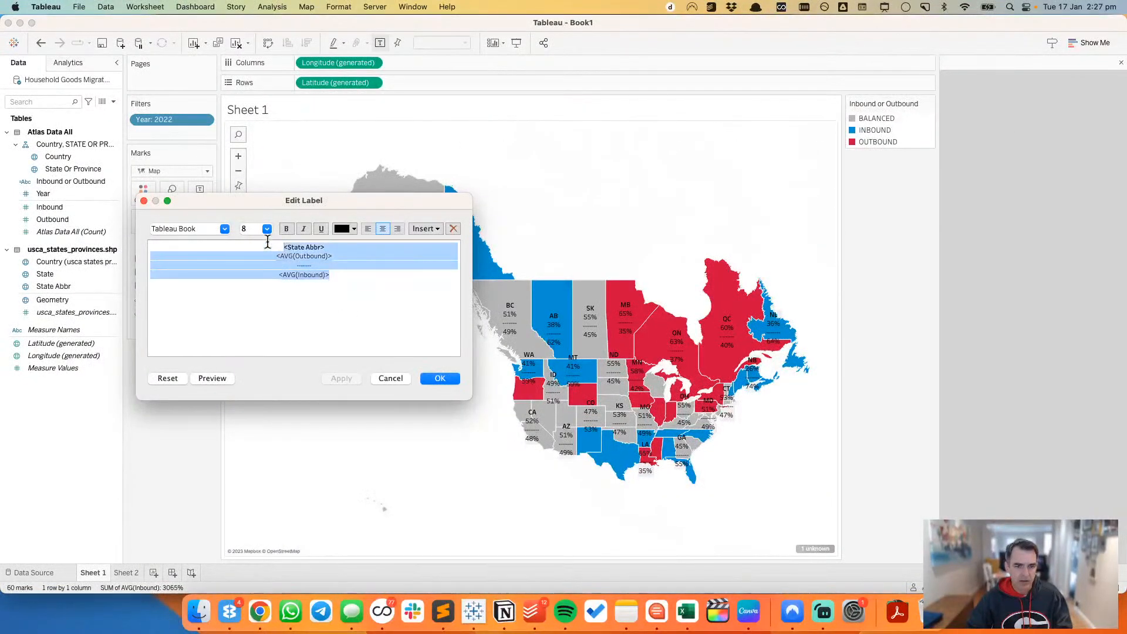
click(253, 229)
text(7)
key(Return)
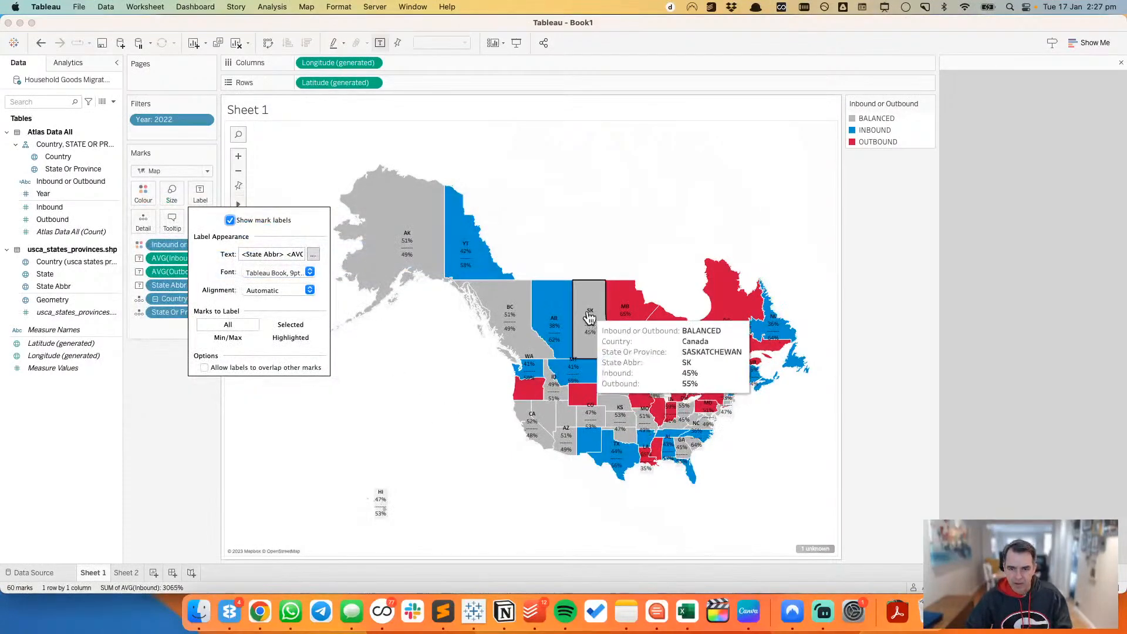
click(583, 250)
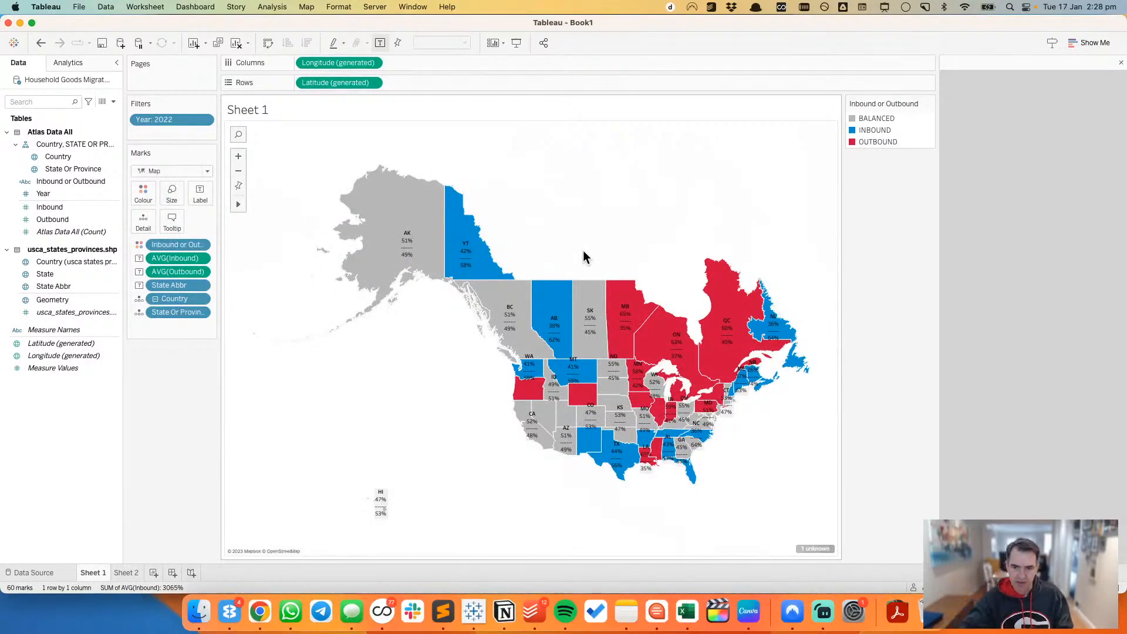
Step: Clear Sheet 2 and build a hex tile map from Geometry, labelled with State Abbr
click(126, 573)
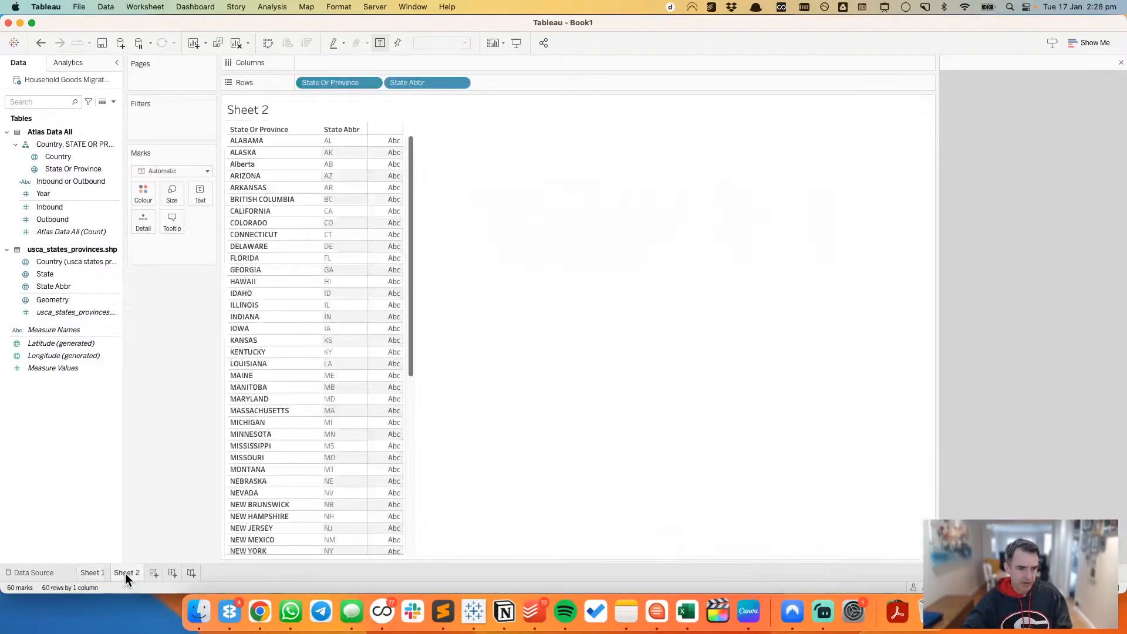
click(235, 43)
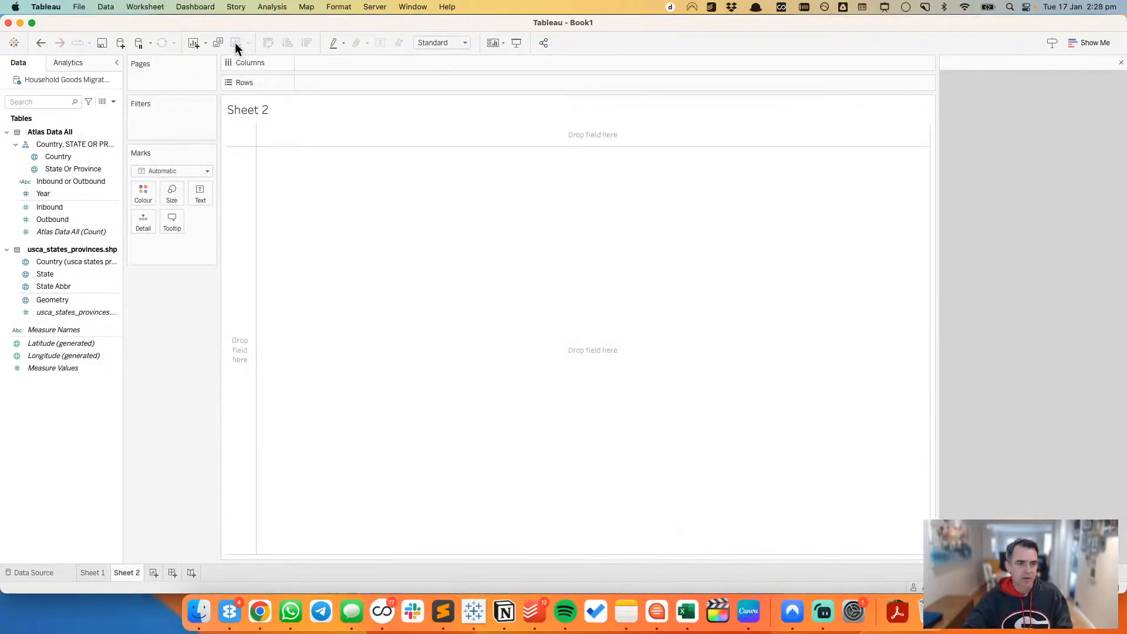
double_click(57, 300)
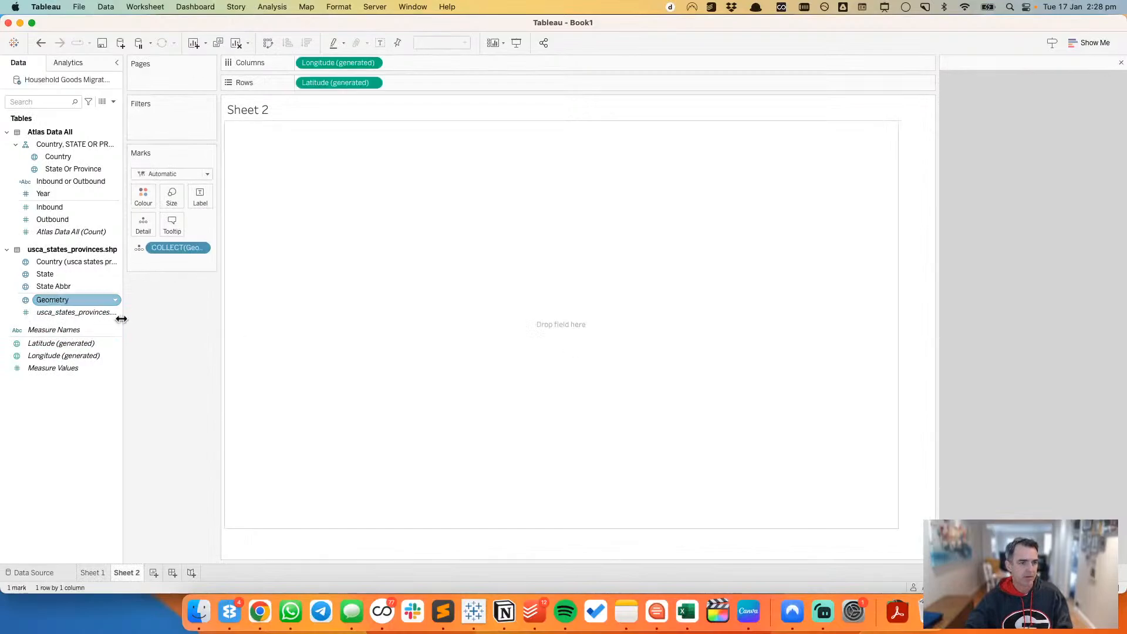
click(58, 285)
drag(58, 286, 198, 190)
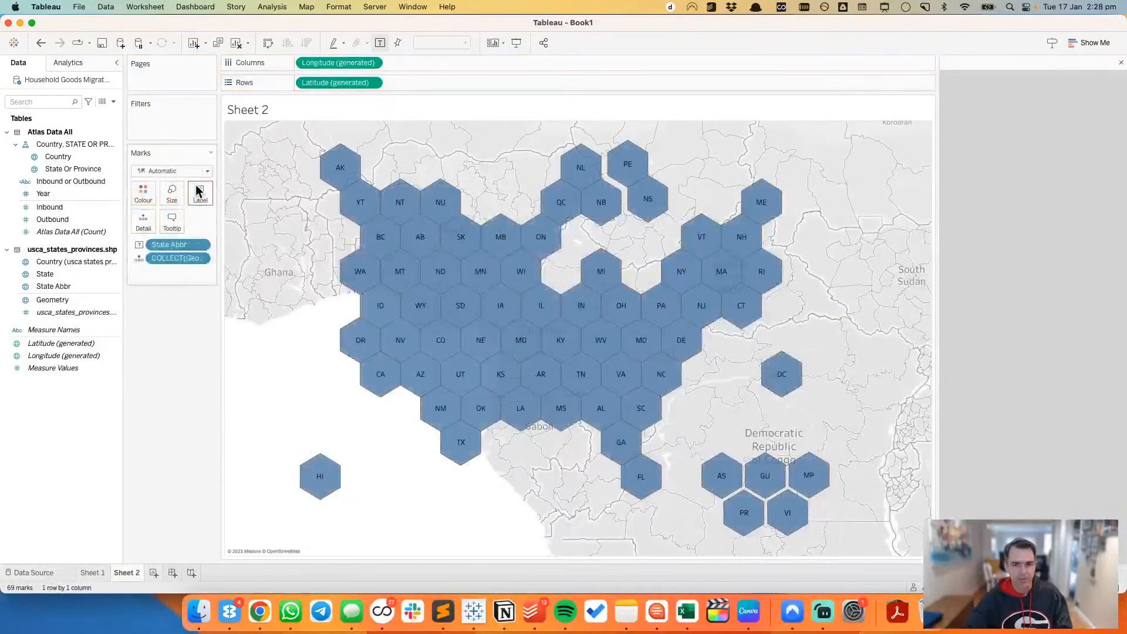
Step: Filter the Sheet 2 hex map to Year 2022 and colour the hexes by Inbound or Outbound
click(41, 182)
drag(44, 193, 147, 130)
click(455, 304)
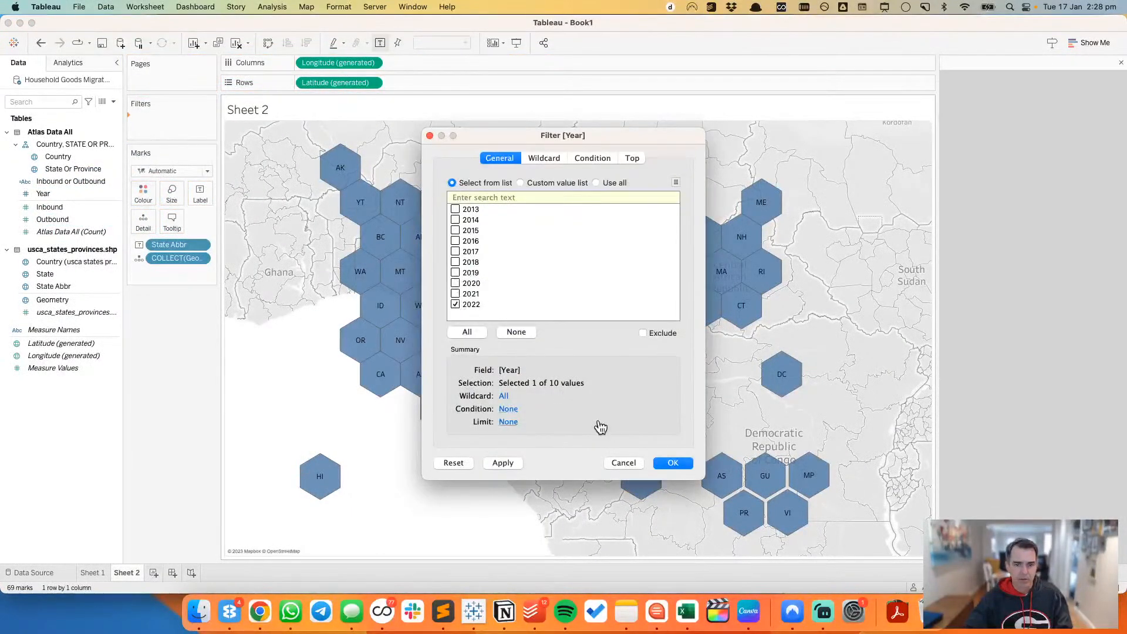
click(671, 462)
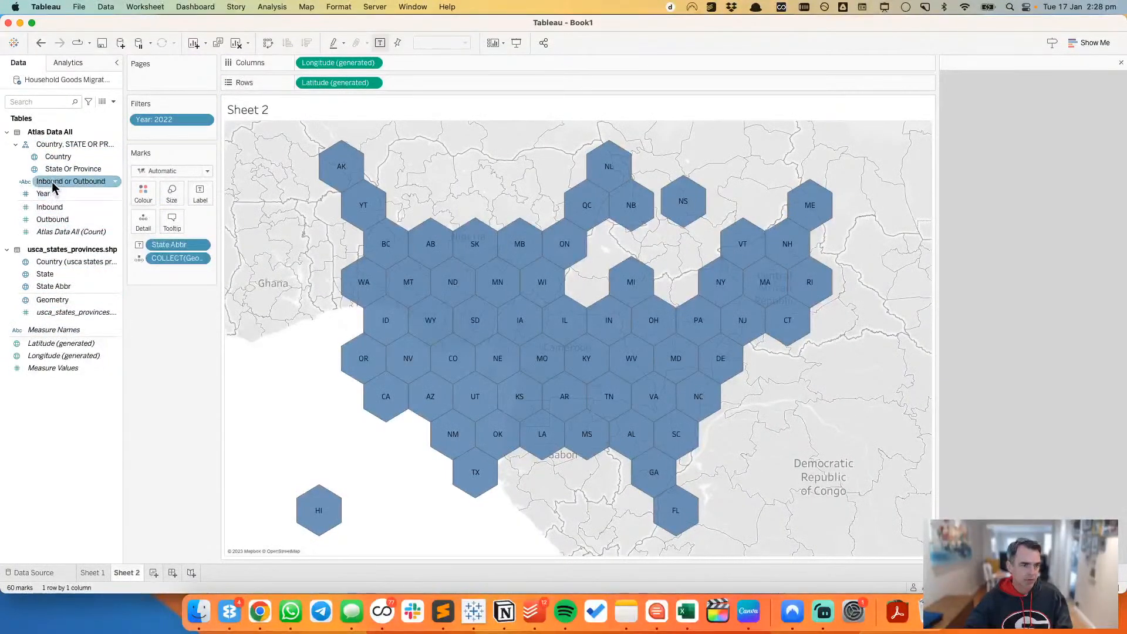
drag(65, 182, 142, 193)
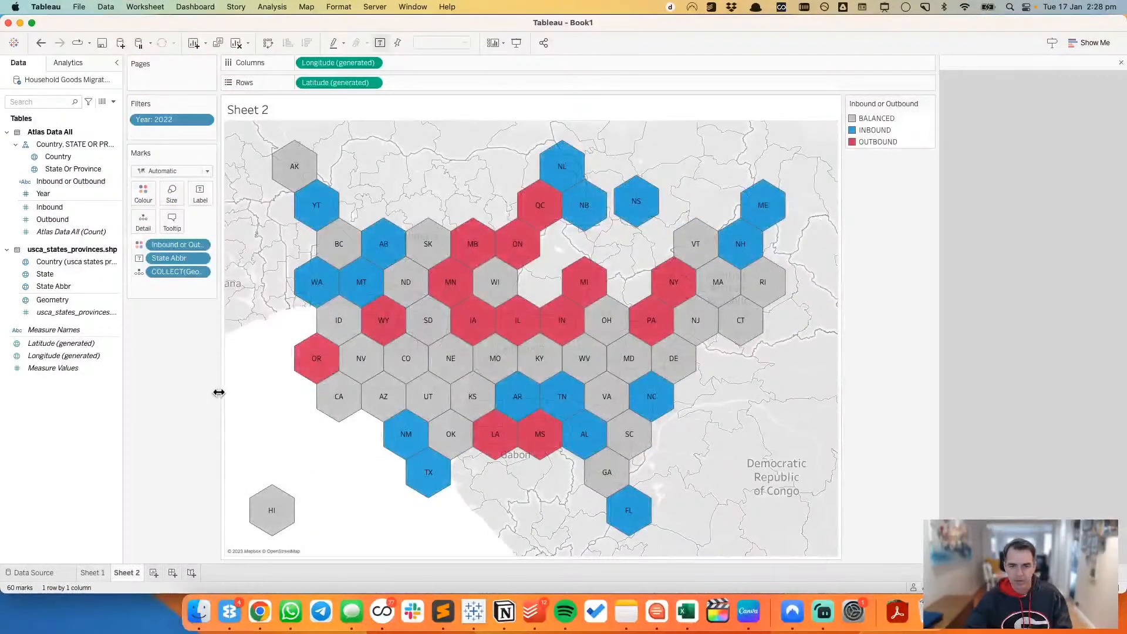
Step: Hide the background map behind the hexes by setting its washout to 100%
right_click(284, 322)
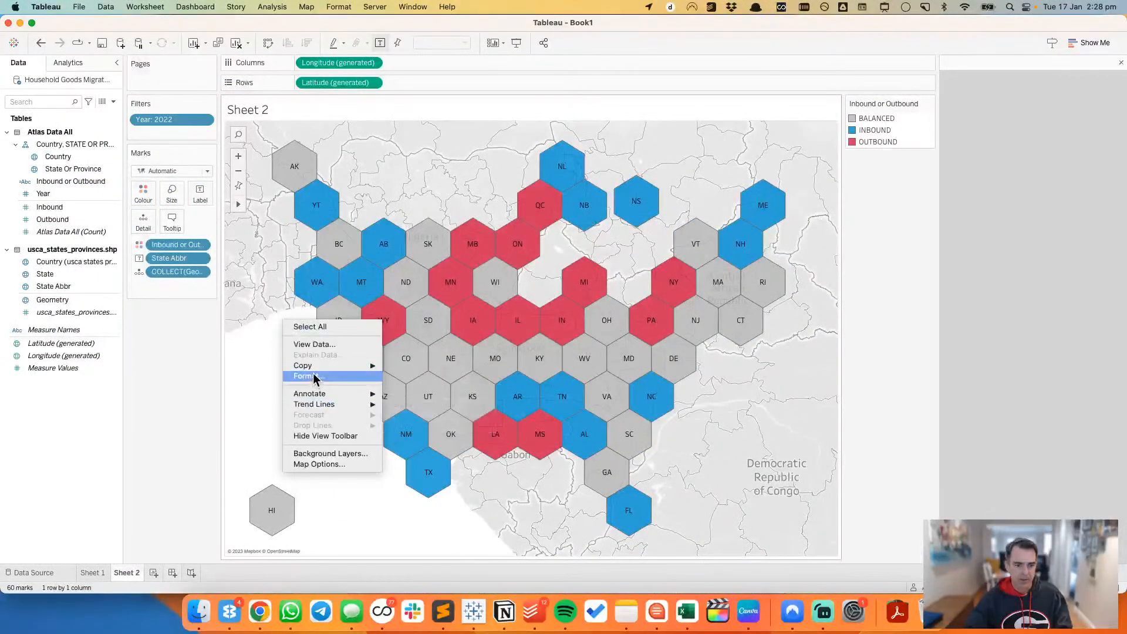
click(326, 453)
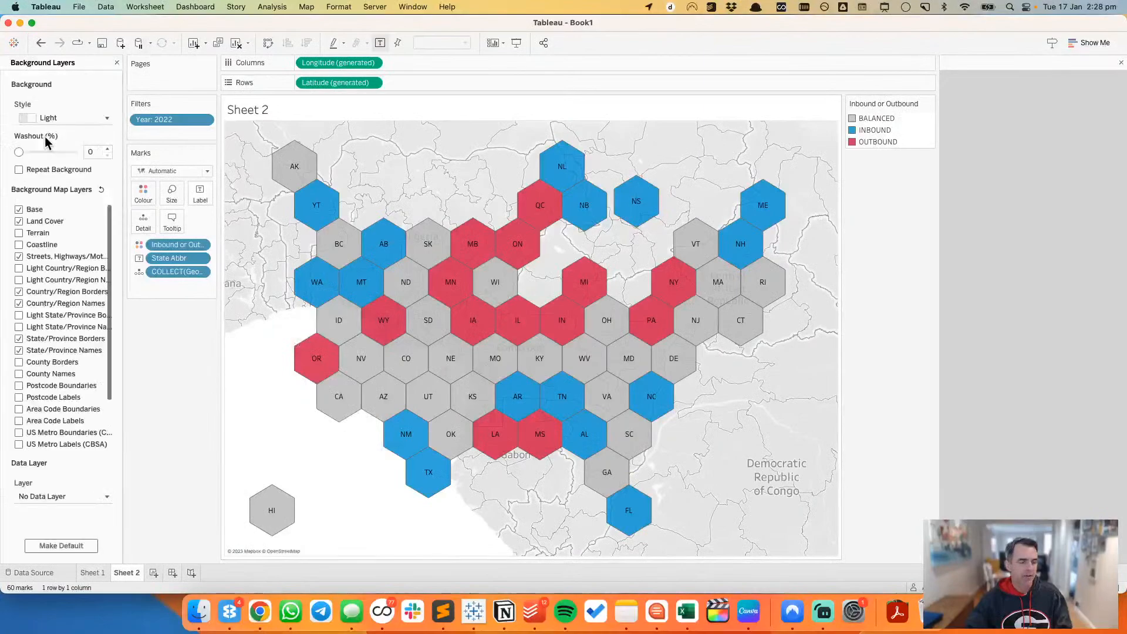
drag(21, 154, 98, 158)
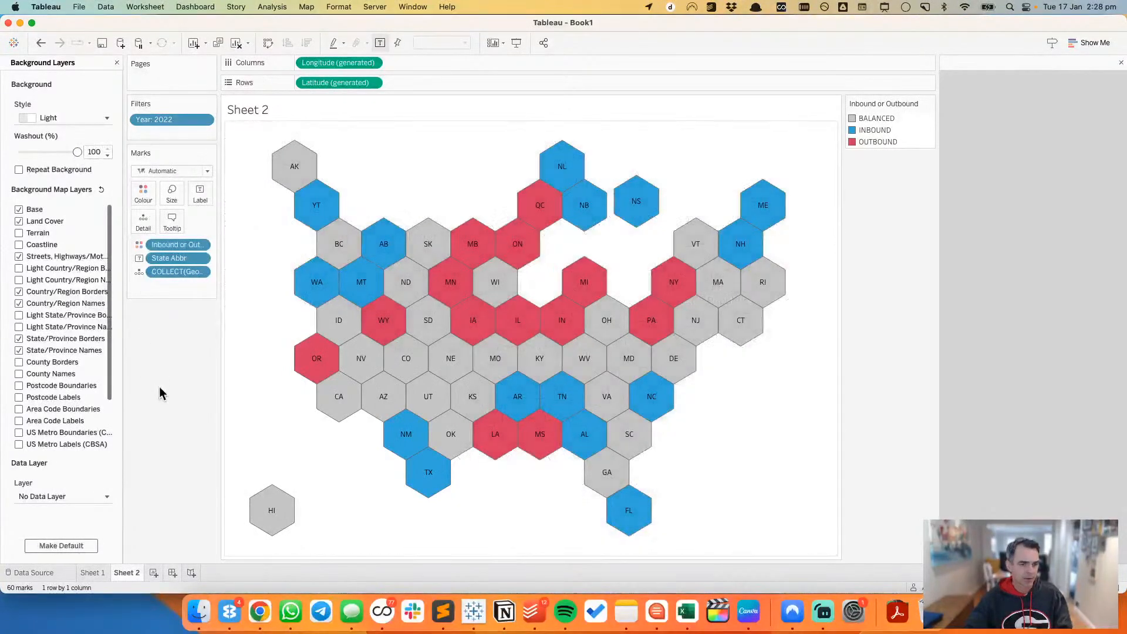
click(118, 62)
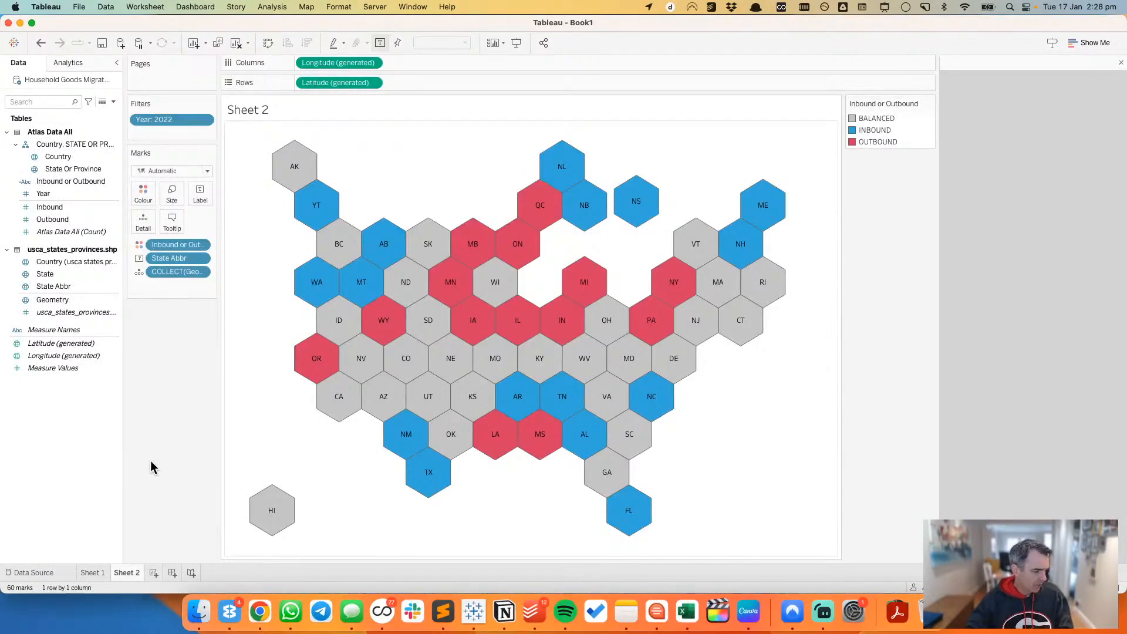
Step: Check the Atlas map in Chrome, then set the hexes' opacity to 100% and their border to white in Tableau
key(super+Tab)
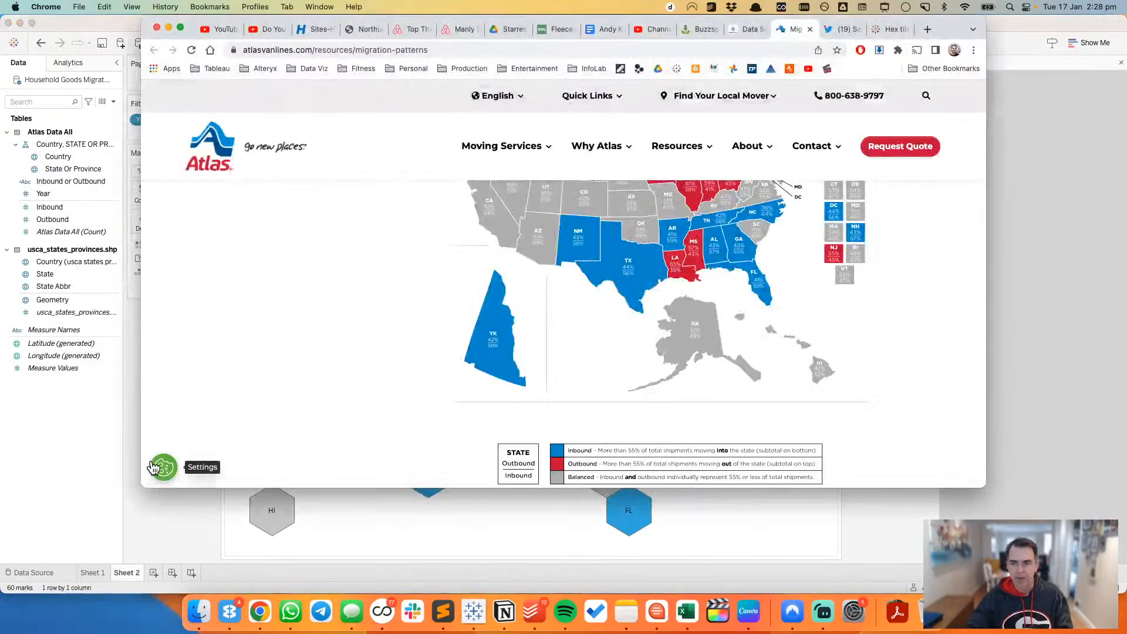
scroll(354, 343, up, 3)
scroll(353, 343, up, 3)
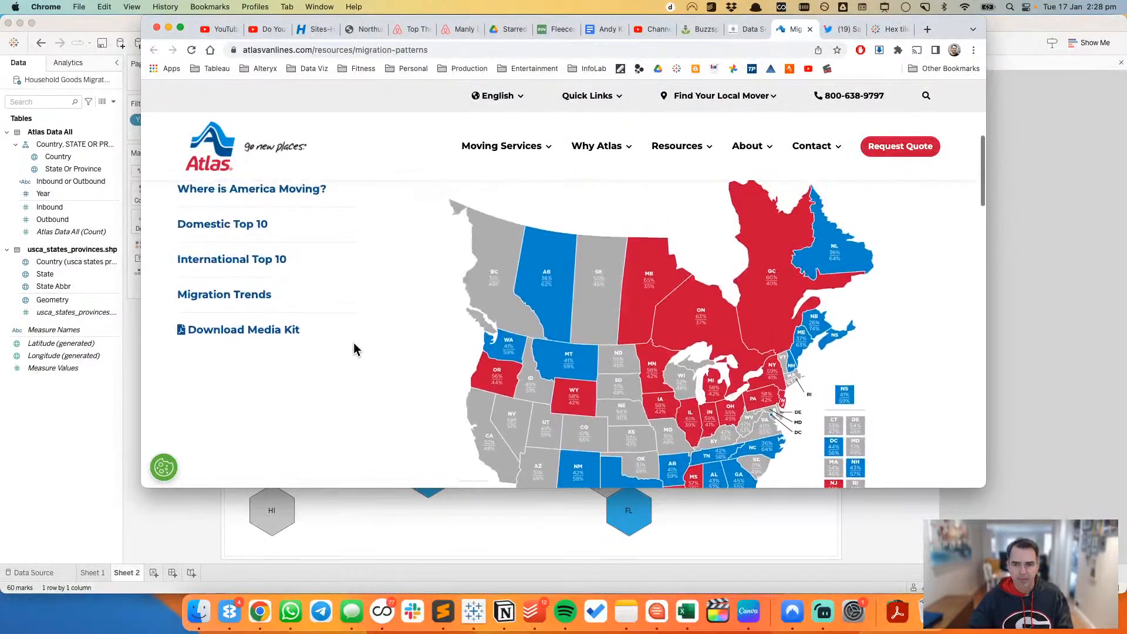
key(super+Tab)
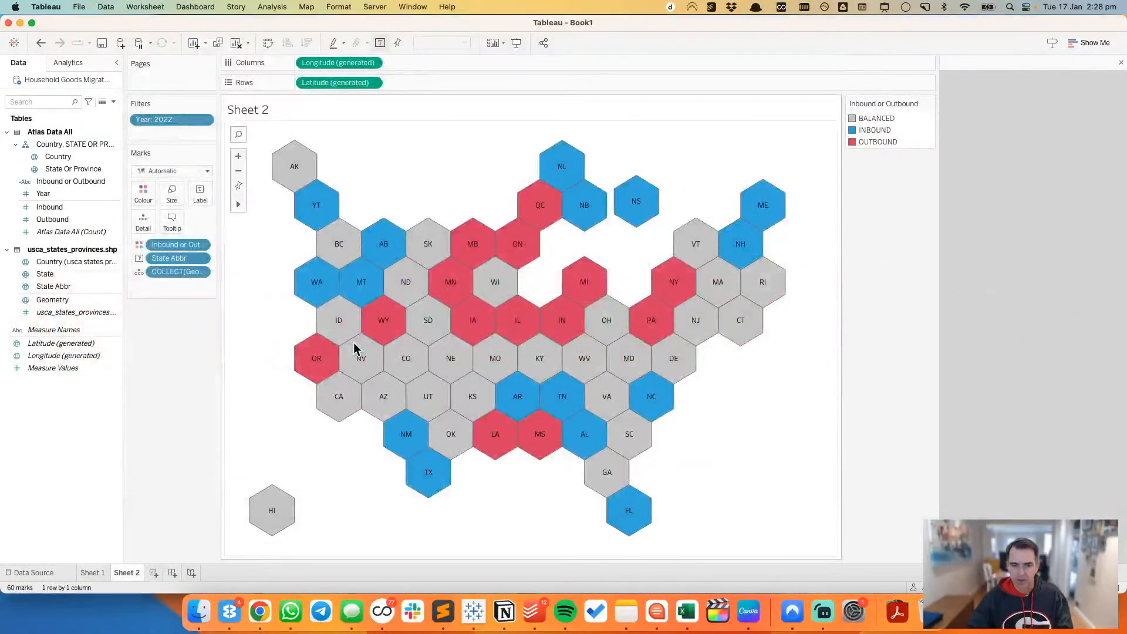
click(143, 194)
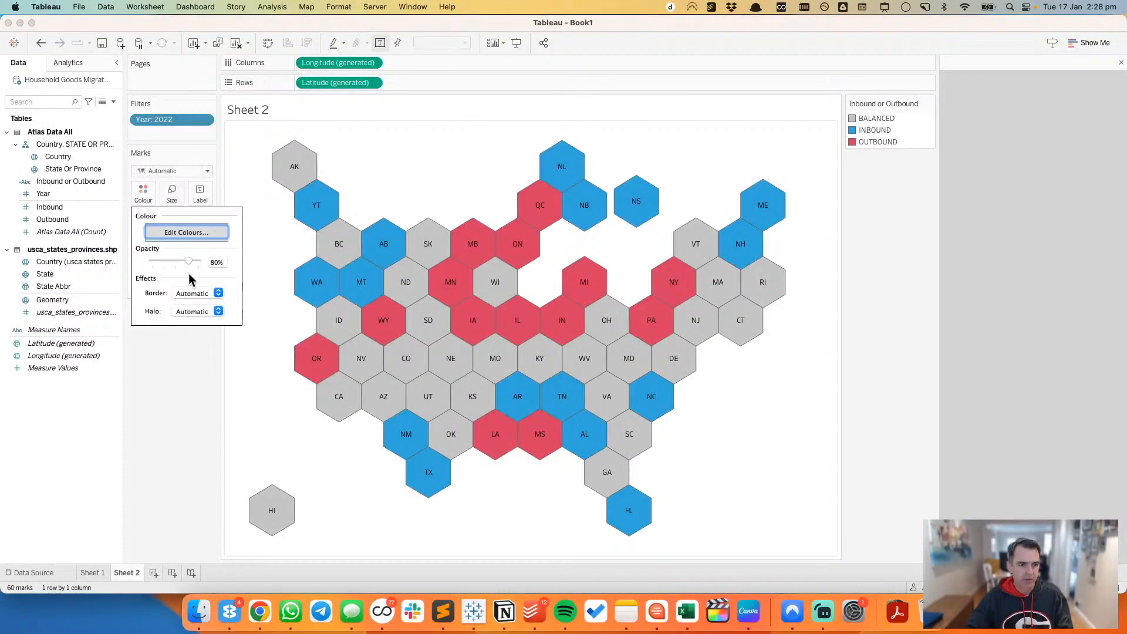
click(183, 425)
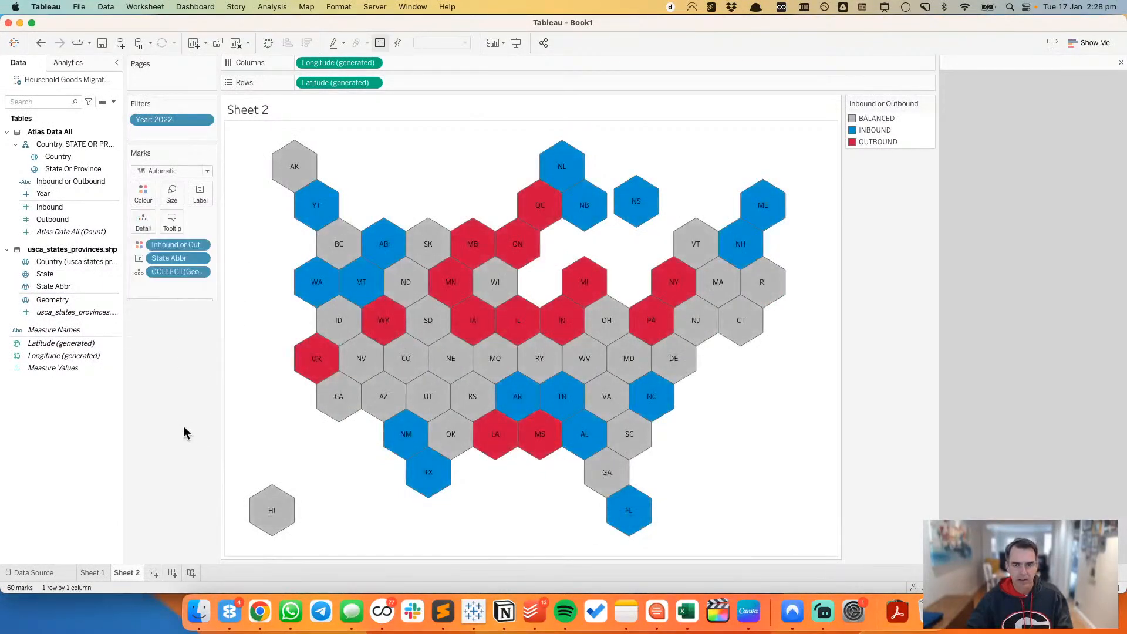
click(143, 194)
click(194, 311)
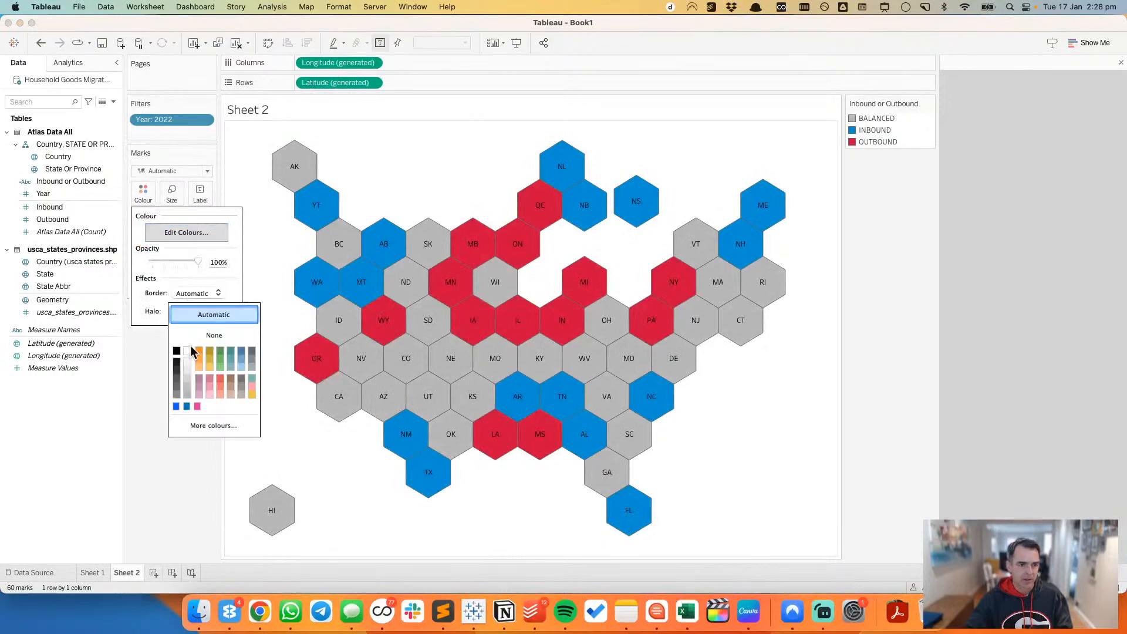
click(187, 360)
click(135, 497)
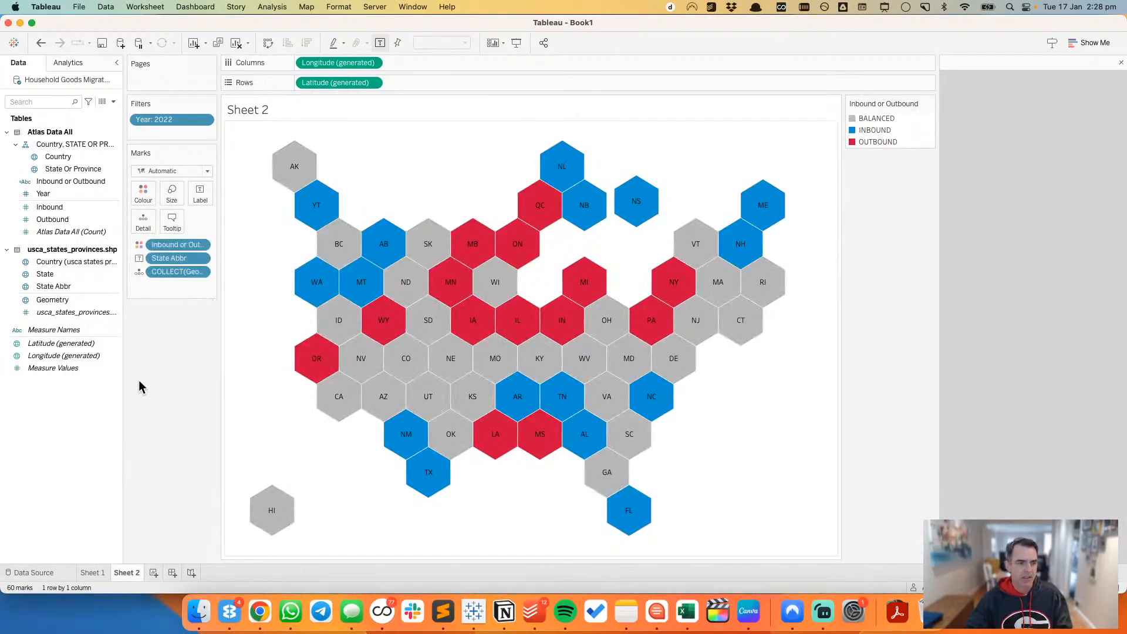
Step: Add Inbound and Outbound to the hex map labels as averages
shift+click(65, 206)
drag(64, 206, 197, 194)
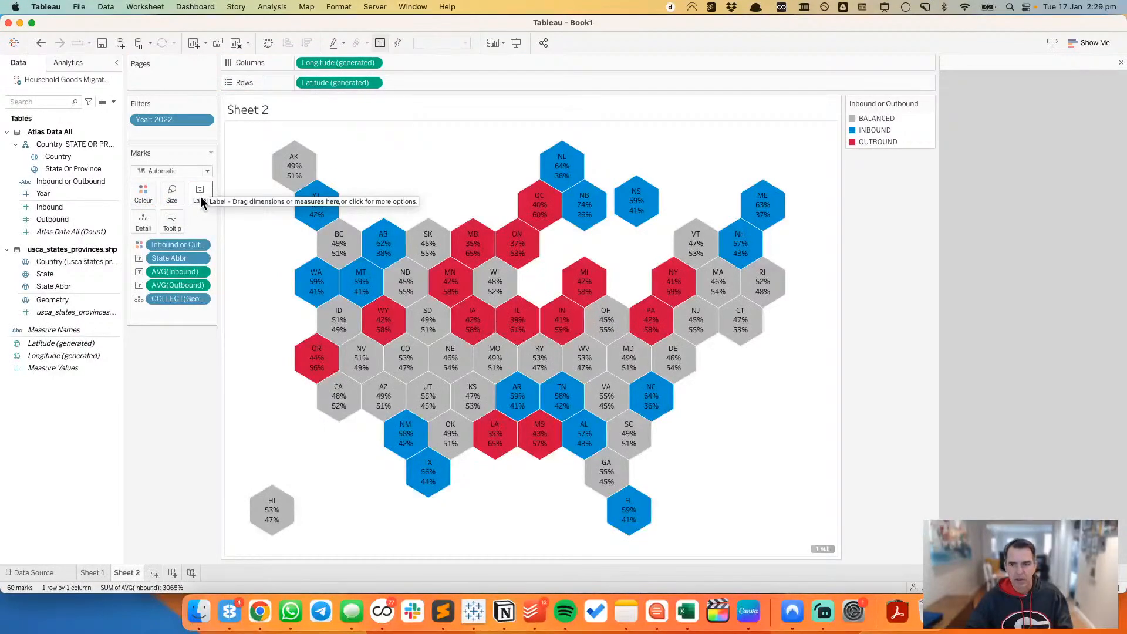
Step: Move State Abbr above AVG(Outbound) and AVG(Inbound) in the hex label text and centre all the lines
click(201, 200)
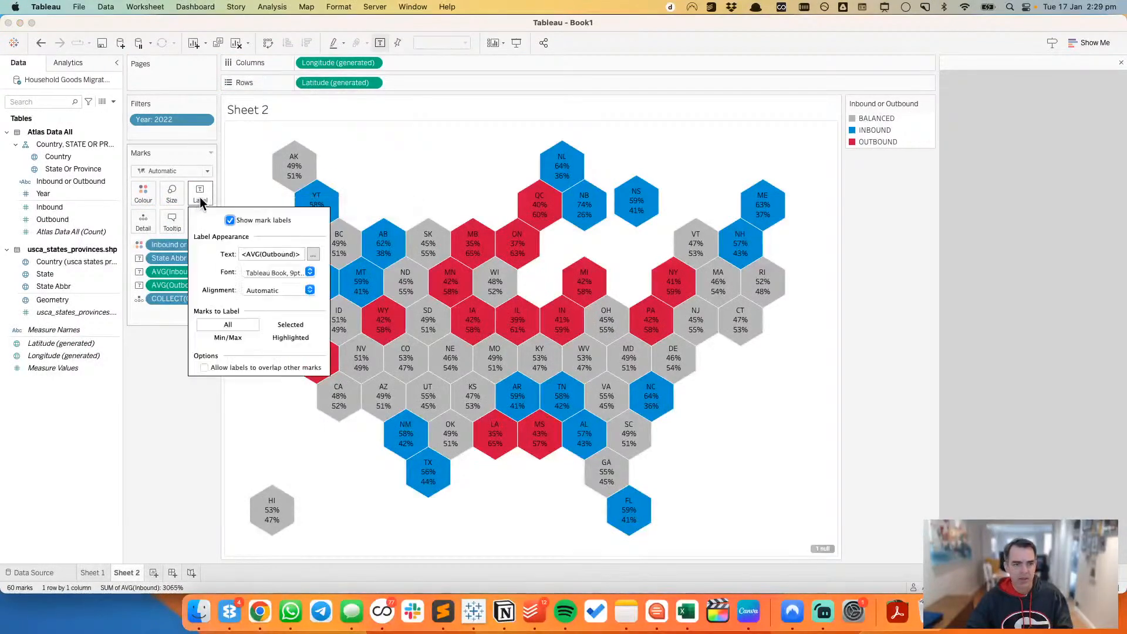
click(312, 254)
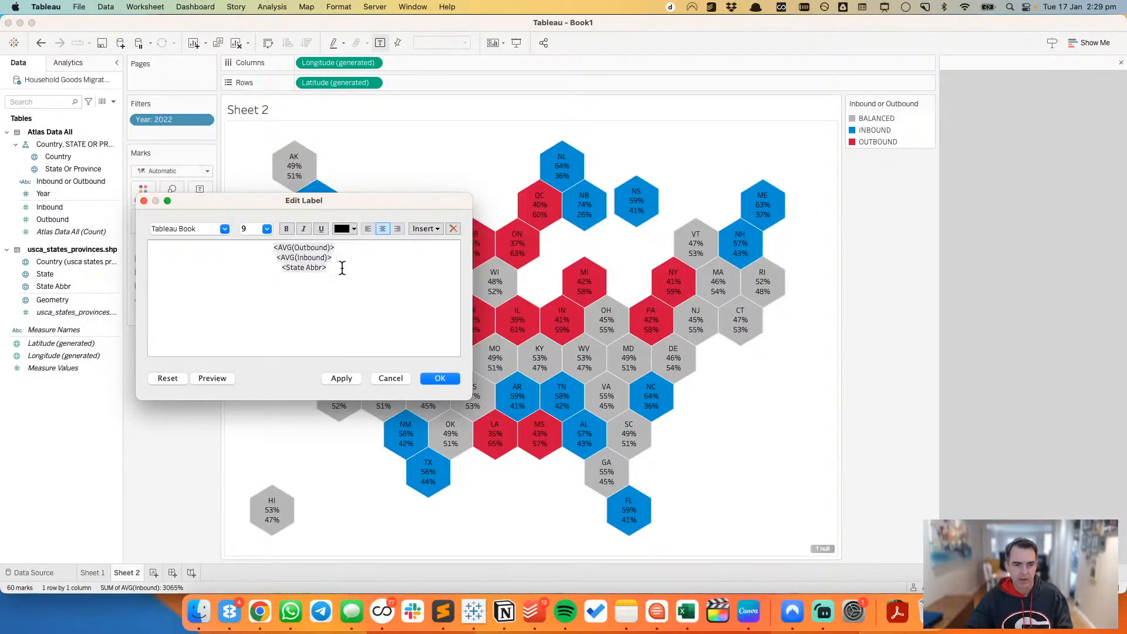
triple_click(342, 267)
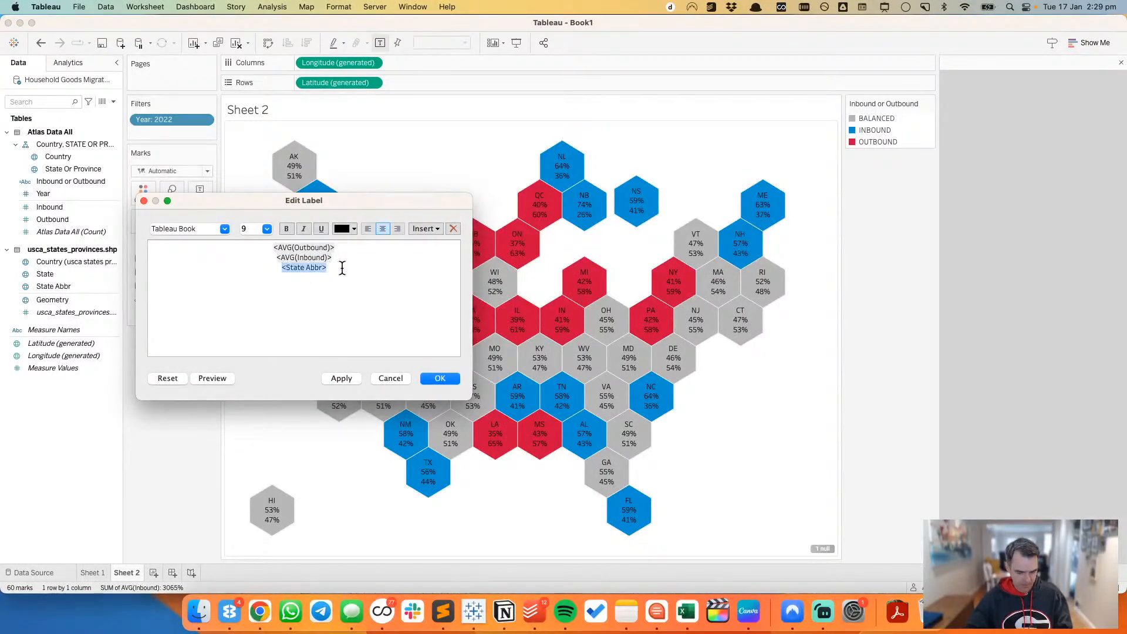
key(super+x)
key(super+Up)
key(super+v)
key(Return)
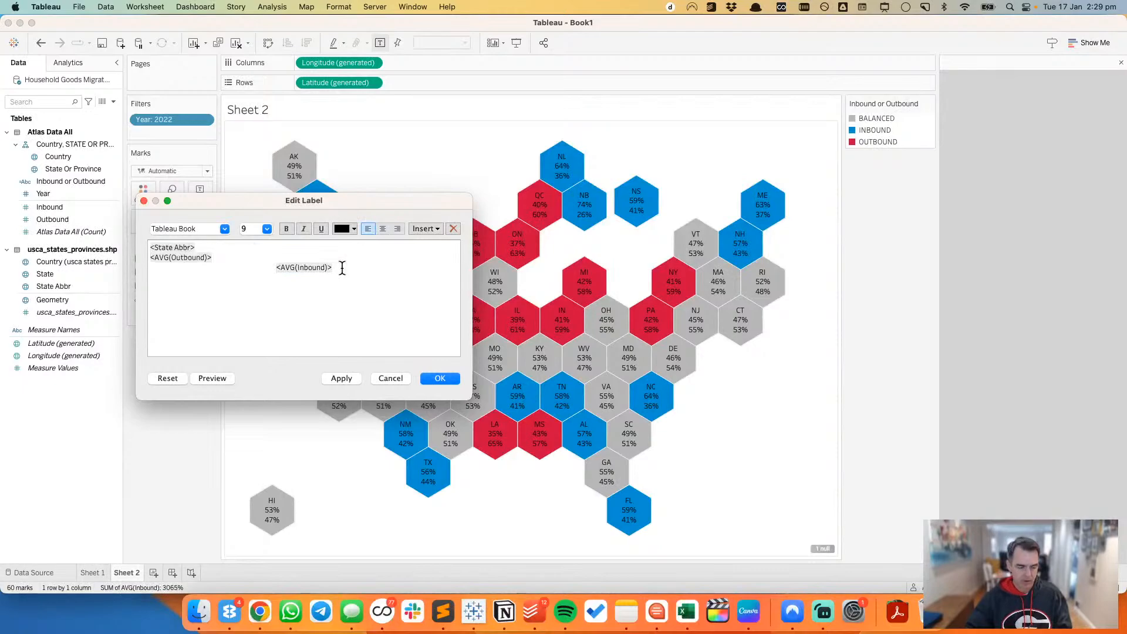
key(super+a)
click(383, 229)
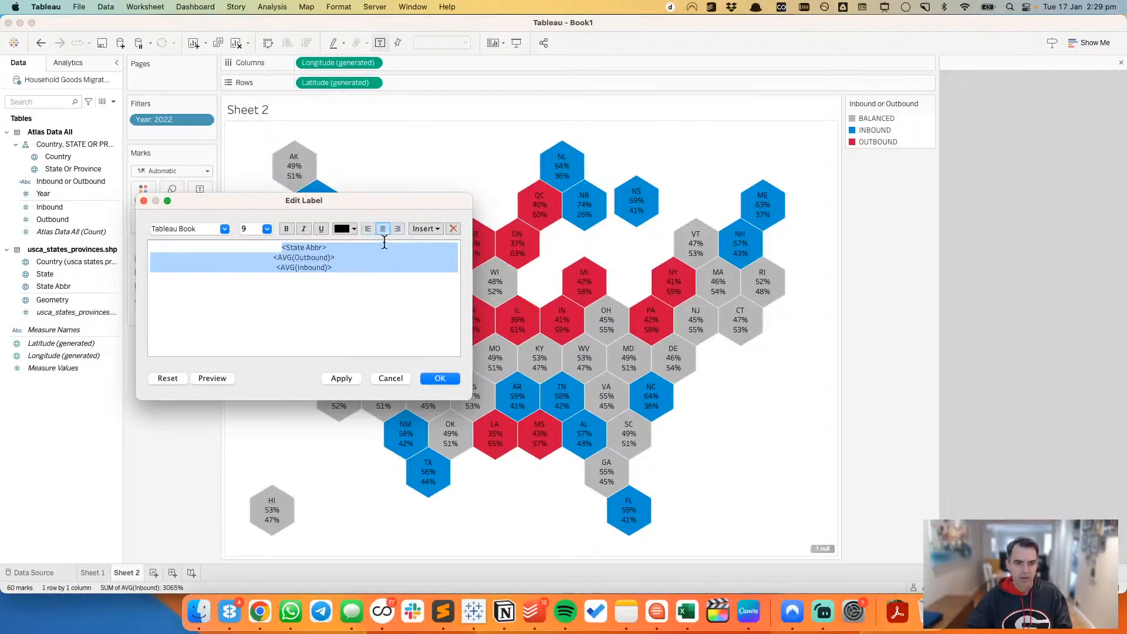
Step: Set all the hex label text to size 8
click(363, 286)
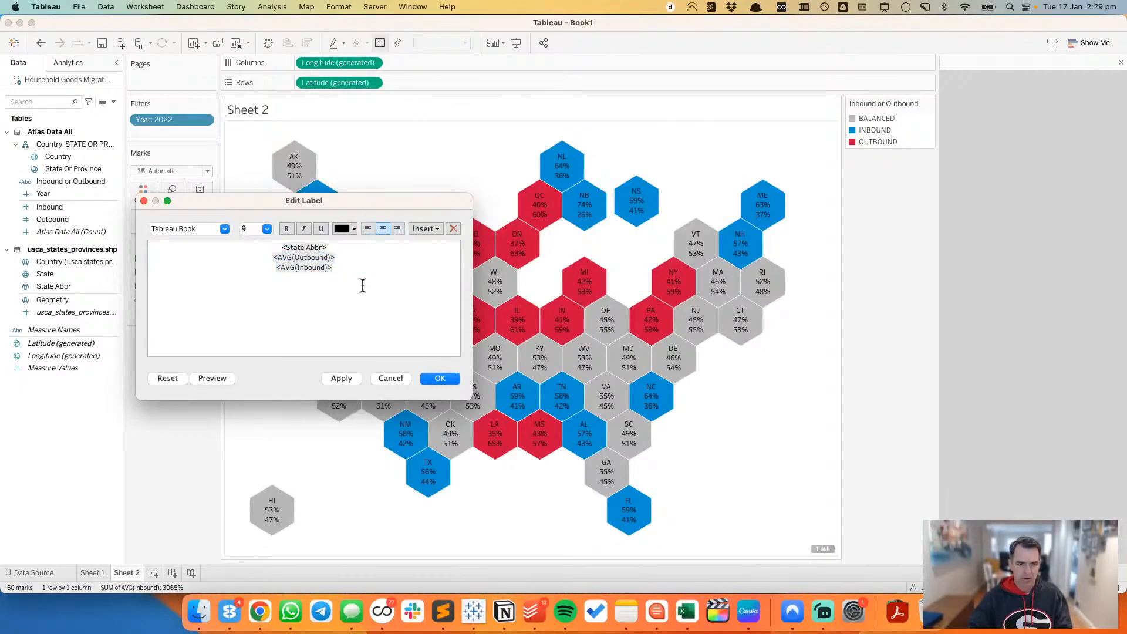
drag(363, 286, 303, 241)
click(267, 229)
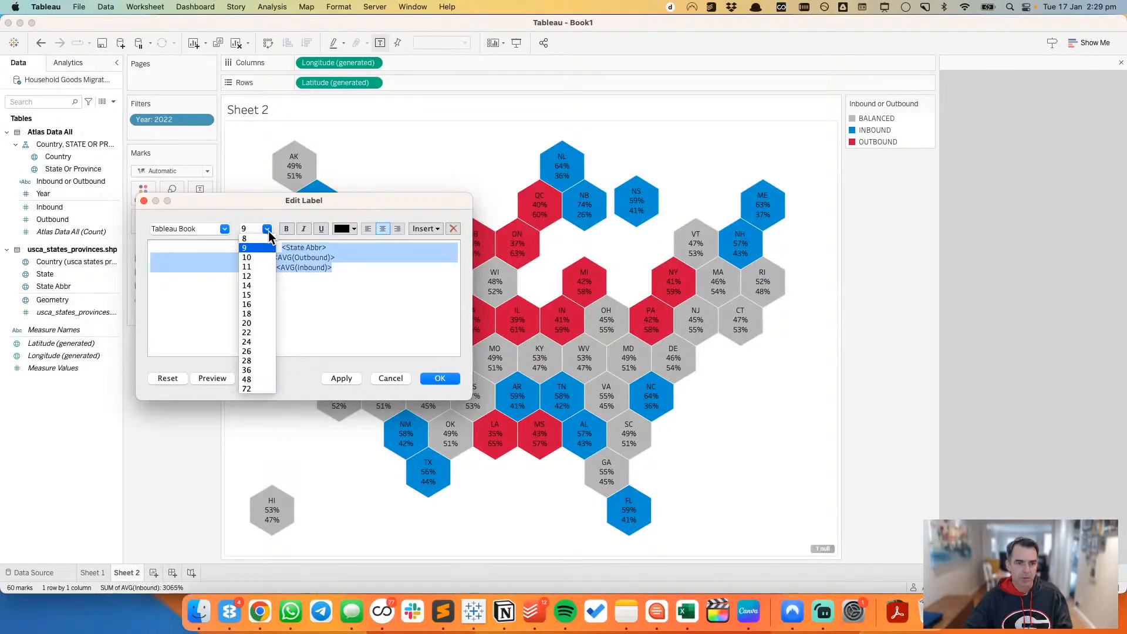
click(263, 238)
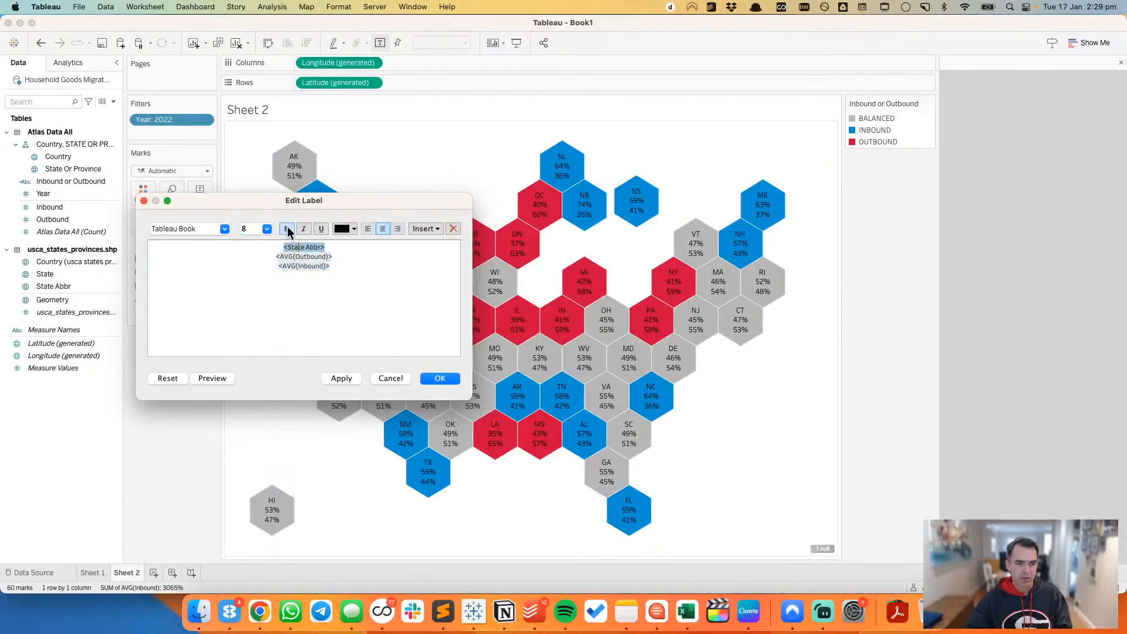
Step: Bold the State Abbr line in the hex label text and set the label font to size 8 in white
click(287, 229)
click(433, 380)
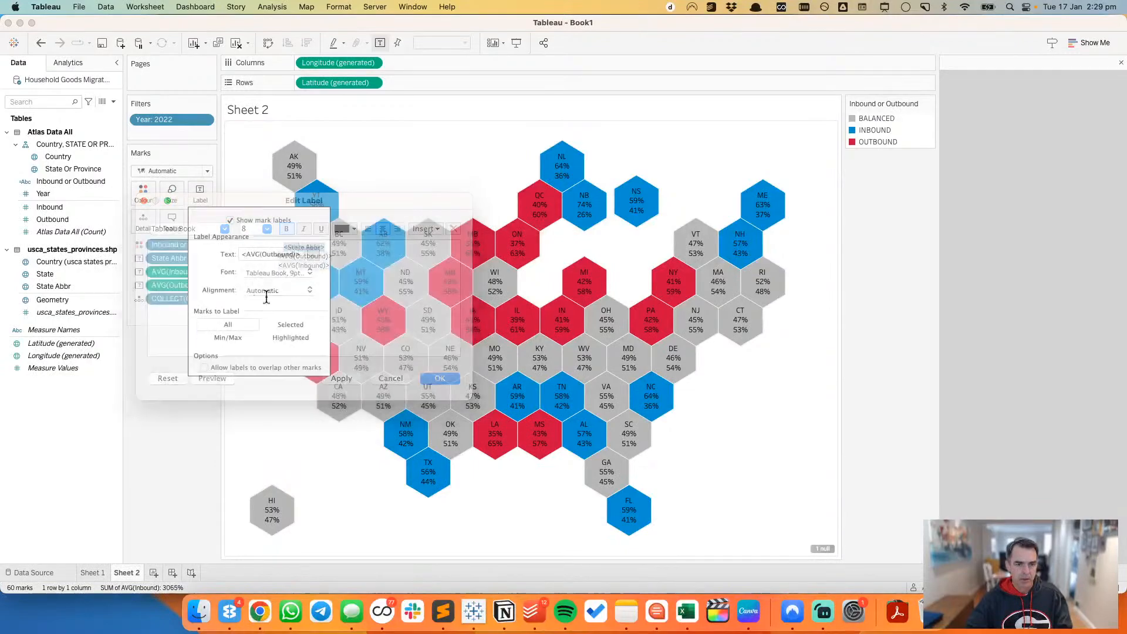
click(285, 273)
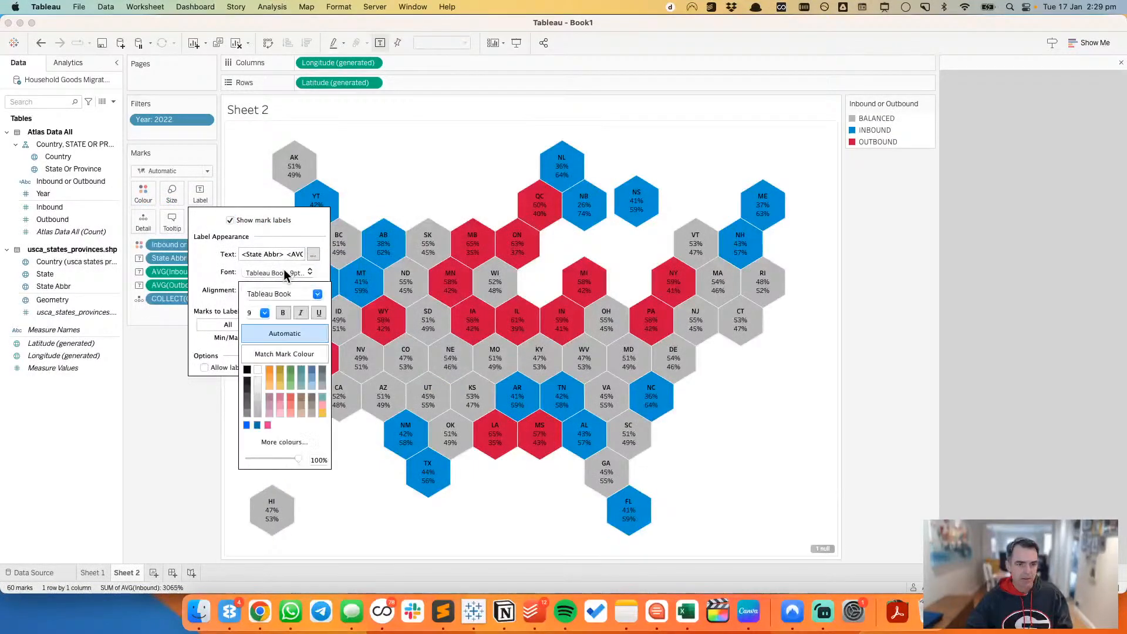
click(265, 314)
click(259, 322)
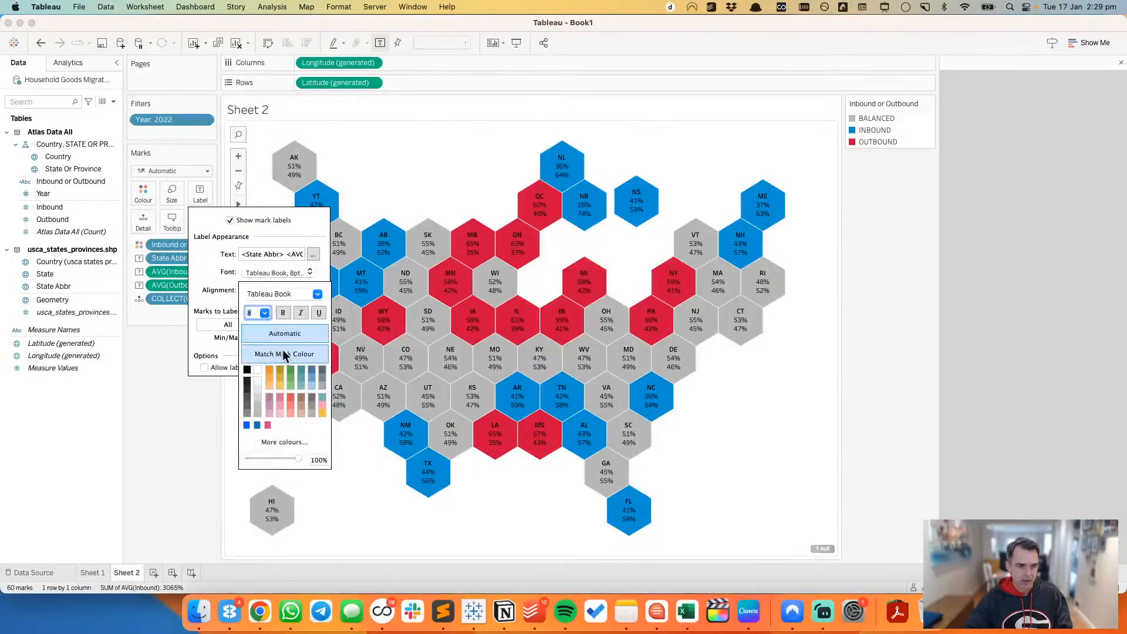
click(258, 370)
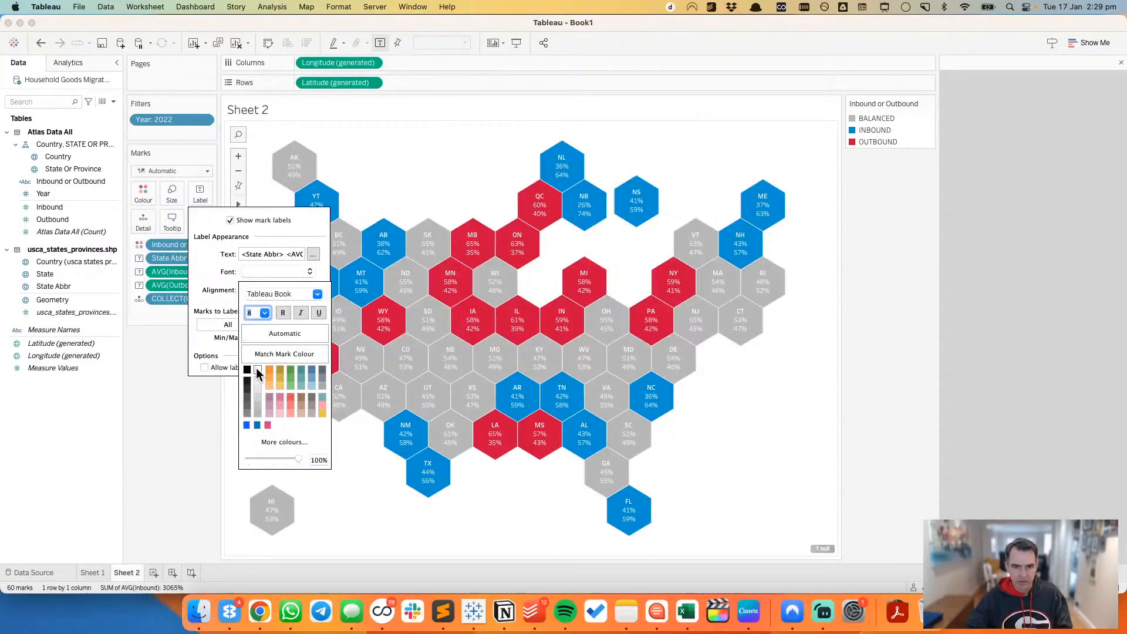
click(184, 429)
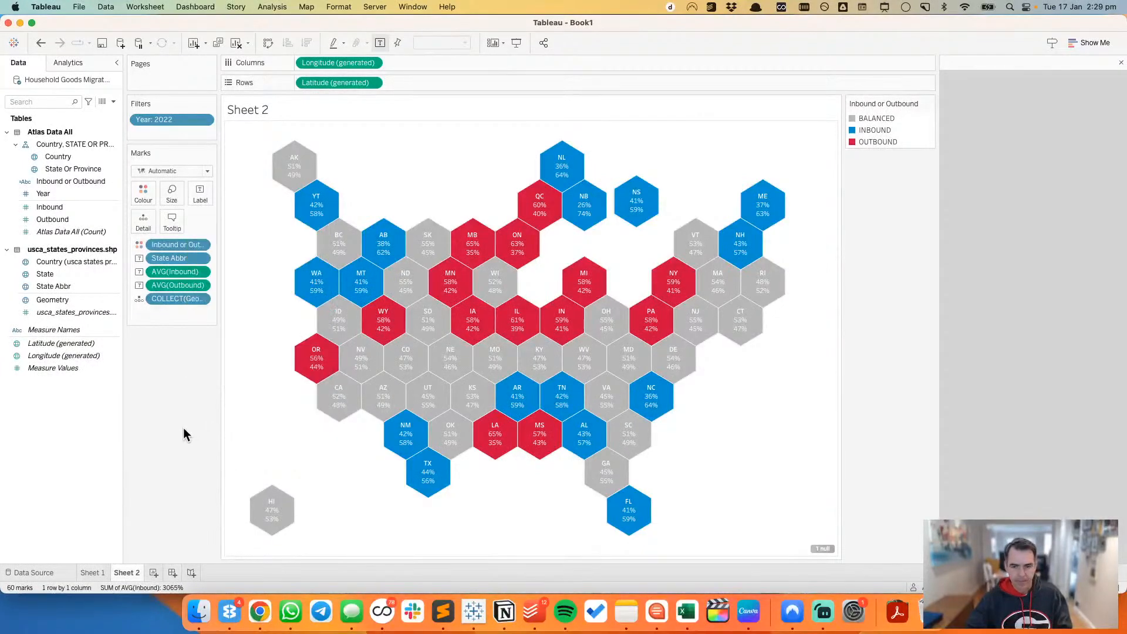
Step: Try filtering the null Longitude value out of the hex map and undo that filter
click(822, 547)
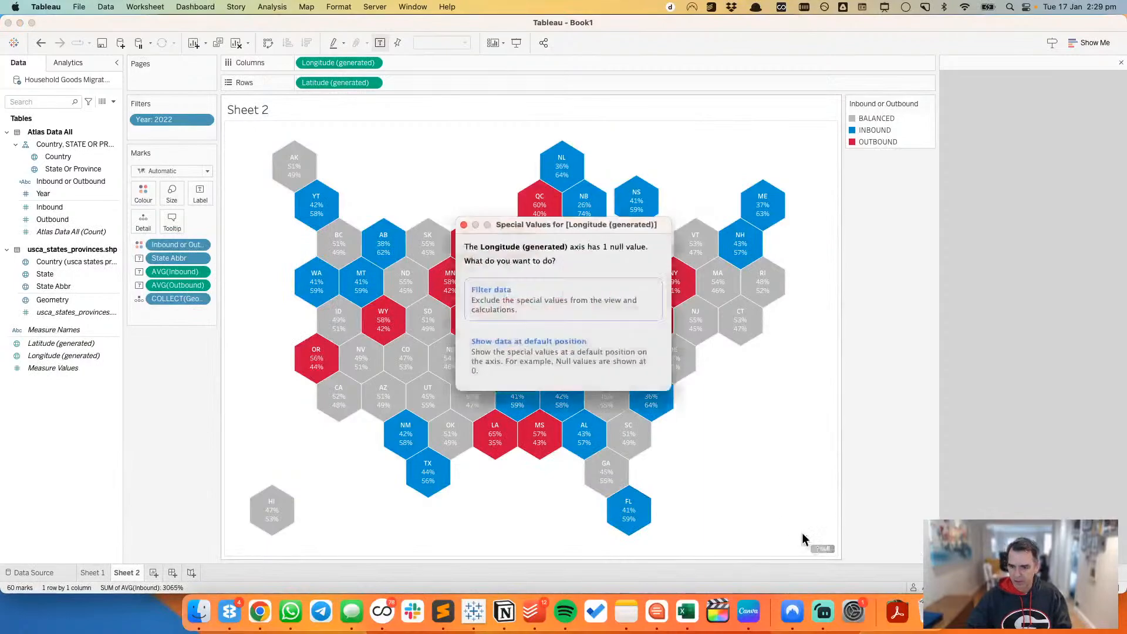
click(544, 292)
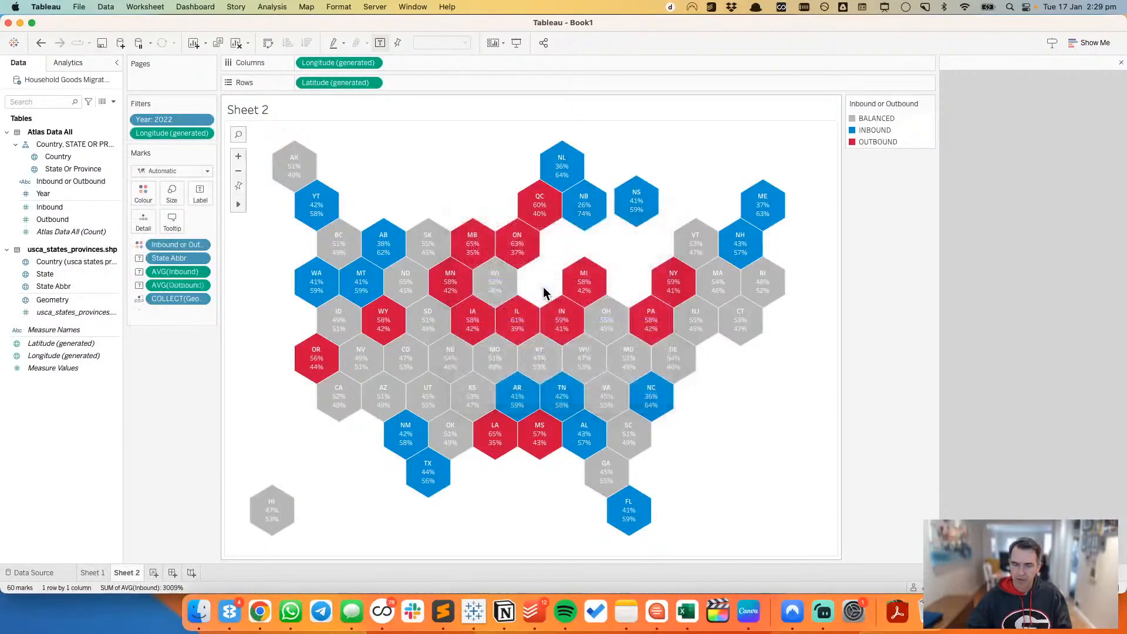
click(41, 43)
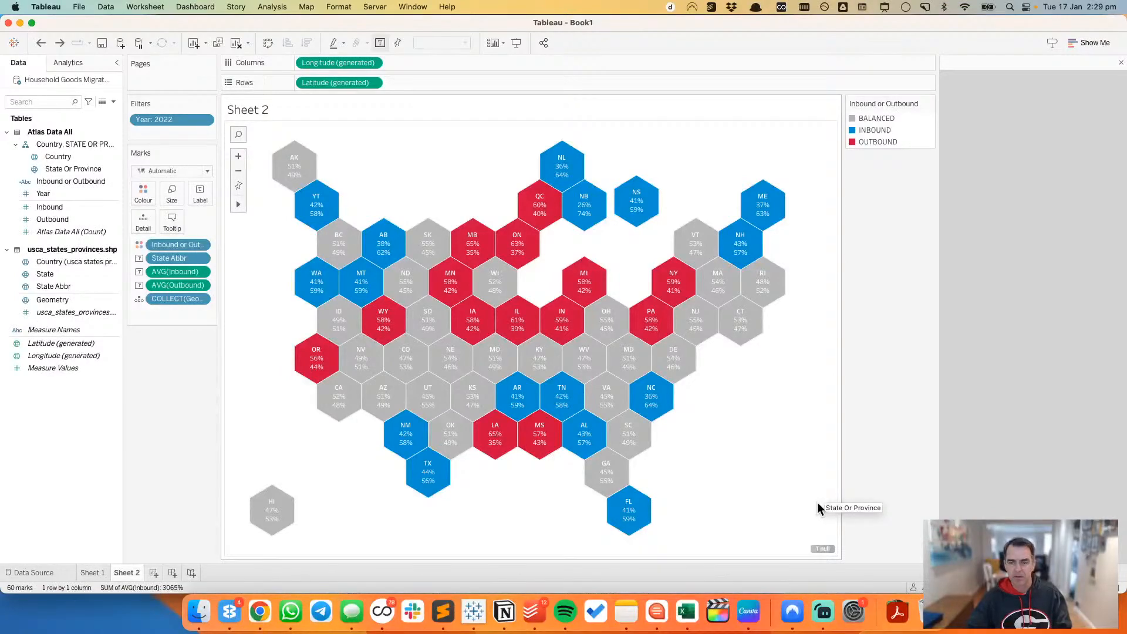
Step: Compare the Tableau hex map with the Atlas map and the hex tile map files page in Chrome
key(super+Tab)
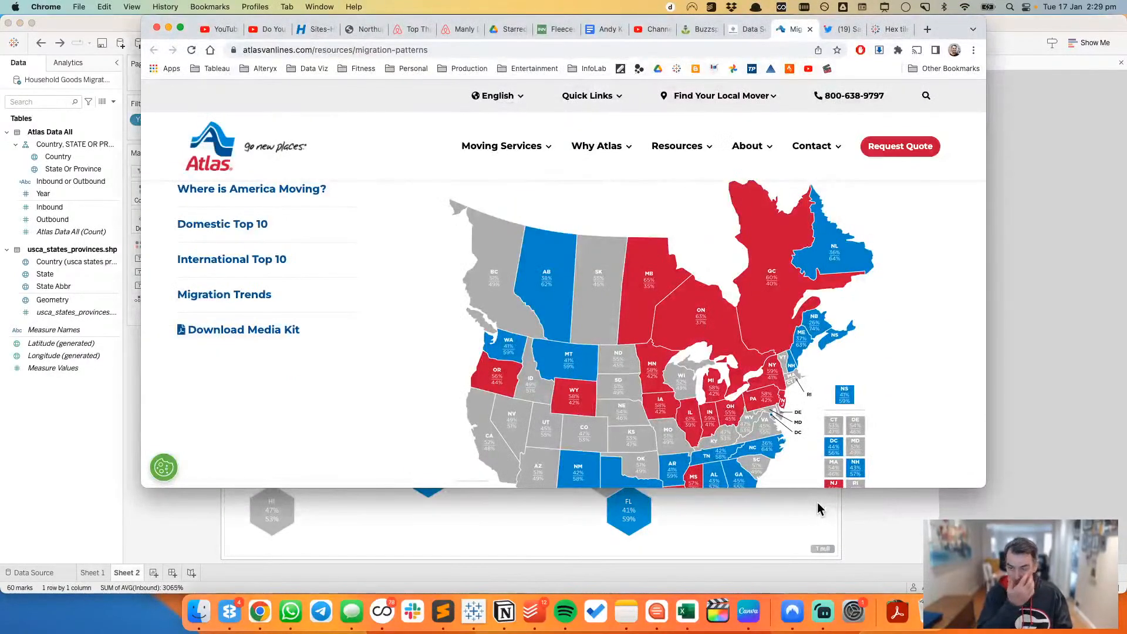
click(898, 32)
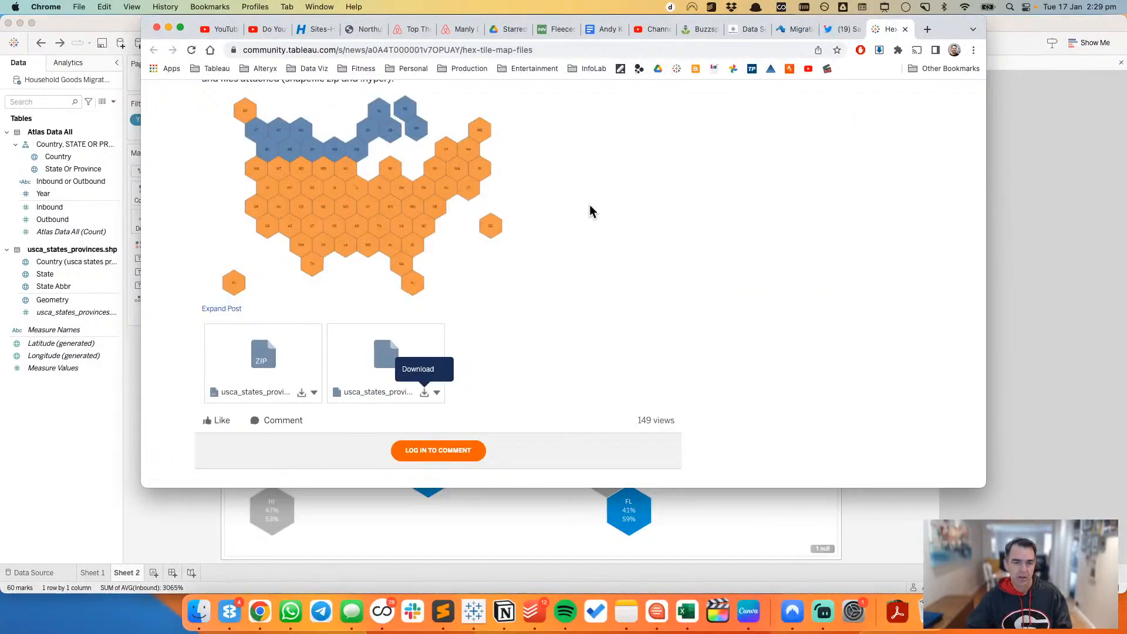
key(super+Tab)
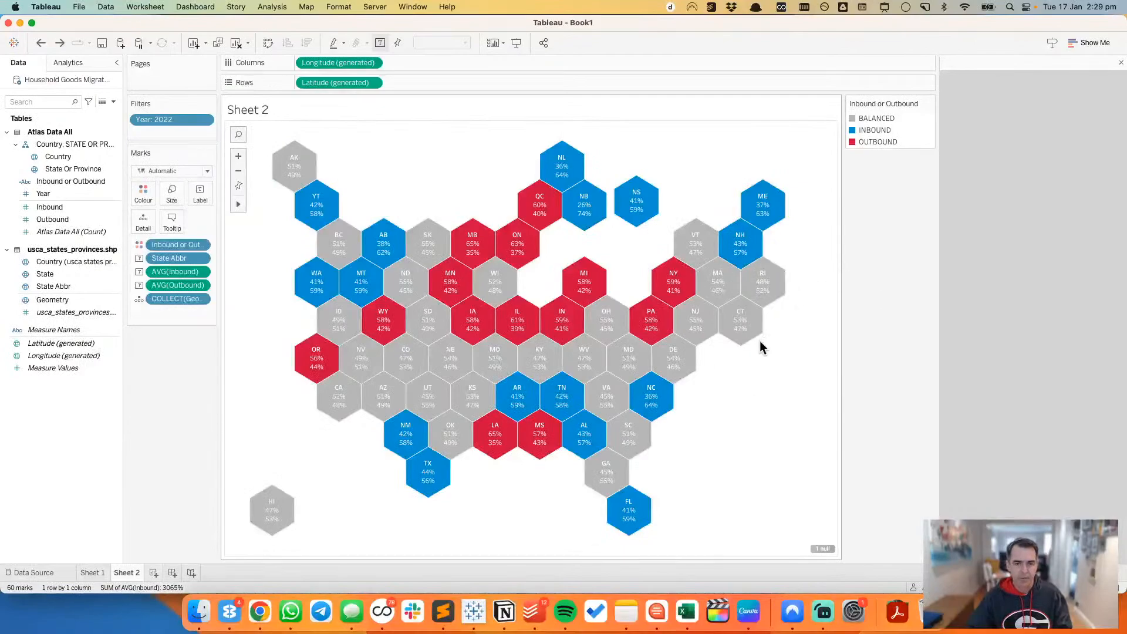
key(super+Tab)
key(super+Tab)
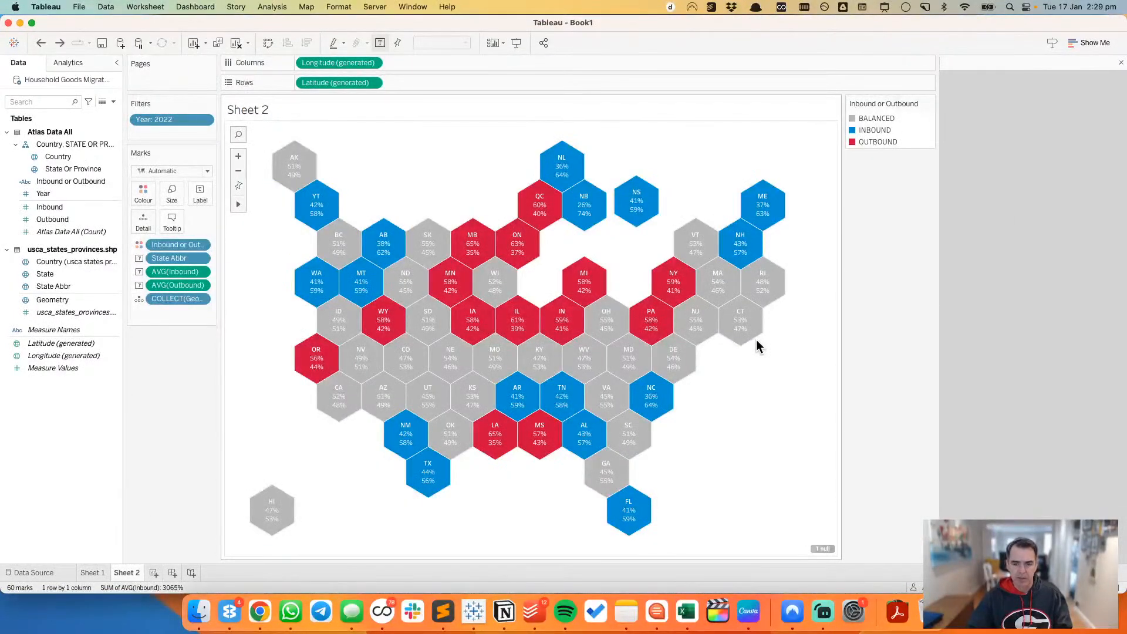
key(super+Tab)
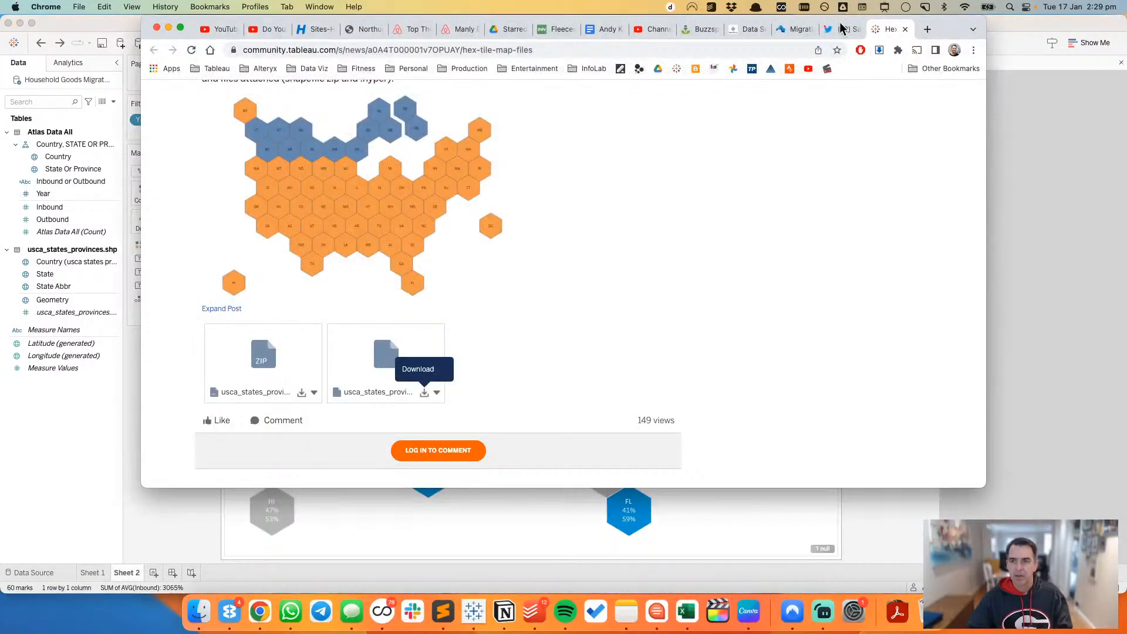
key(super+Tab)
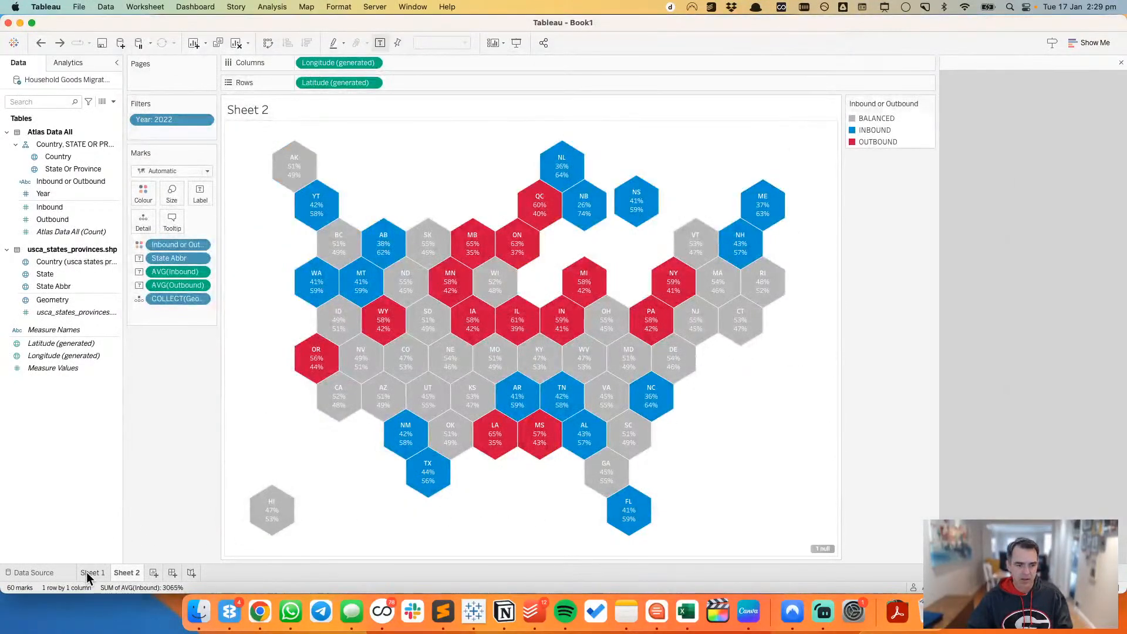
Step: Filter the filled map on Sheet 1 by Country to keep only United States
click(91, 572)
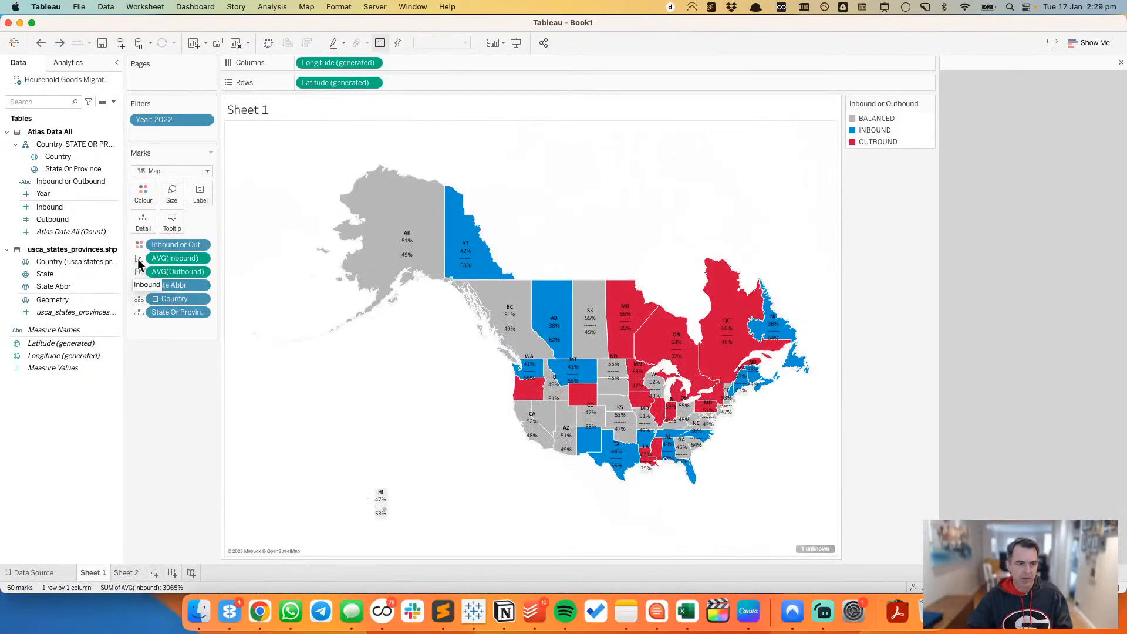
click(66, 156)
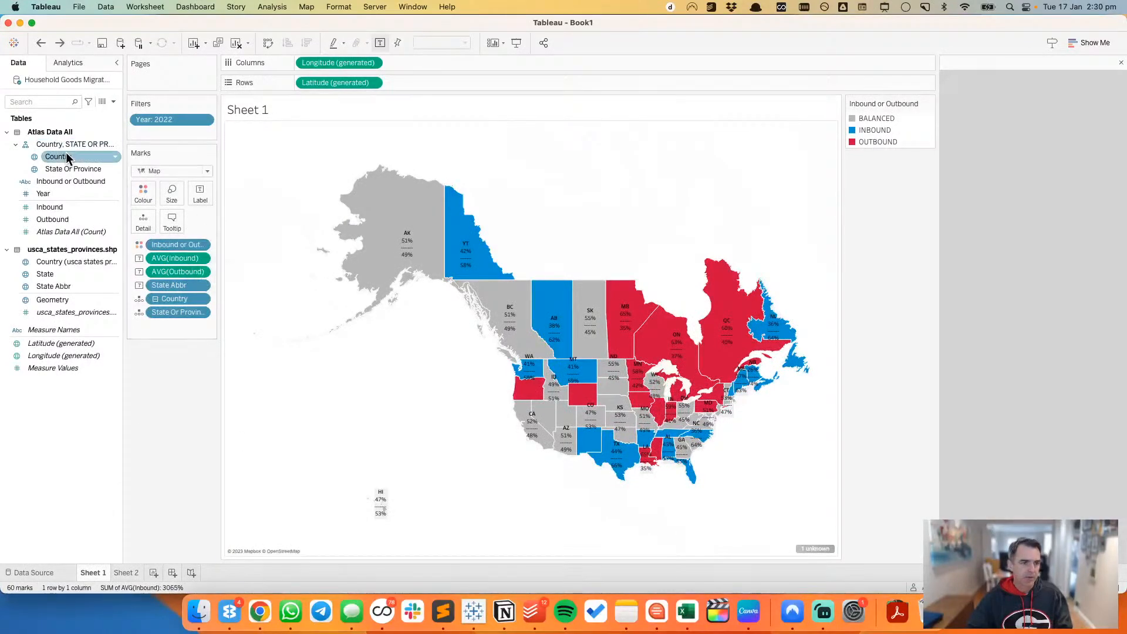
drag(66, 156, 163, 132)
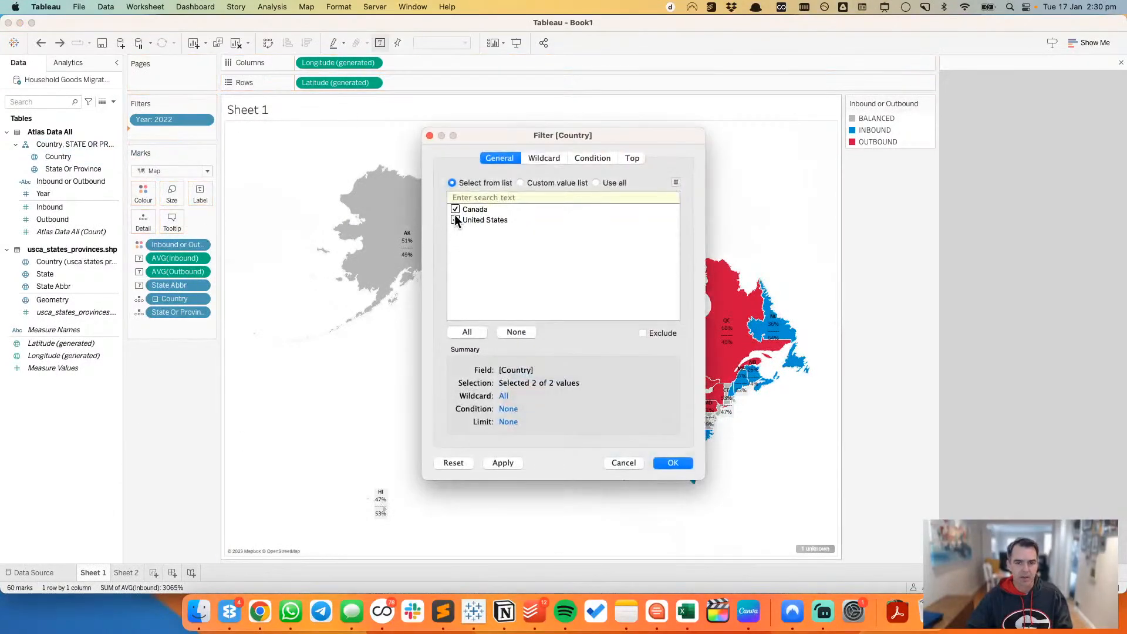
click(673, 463)
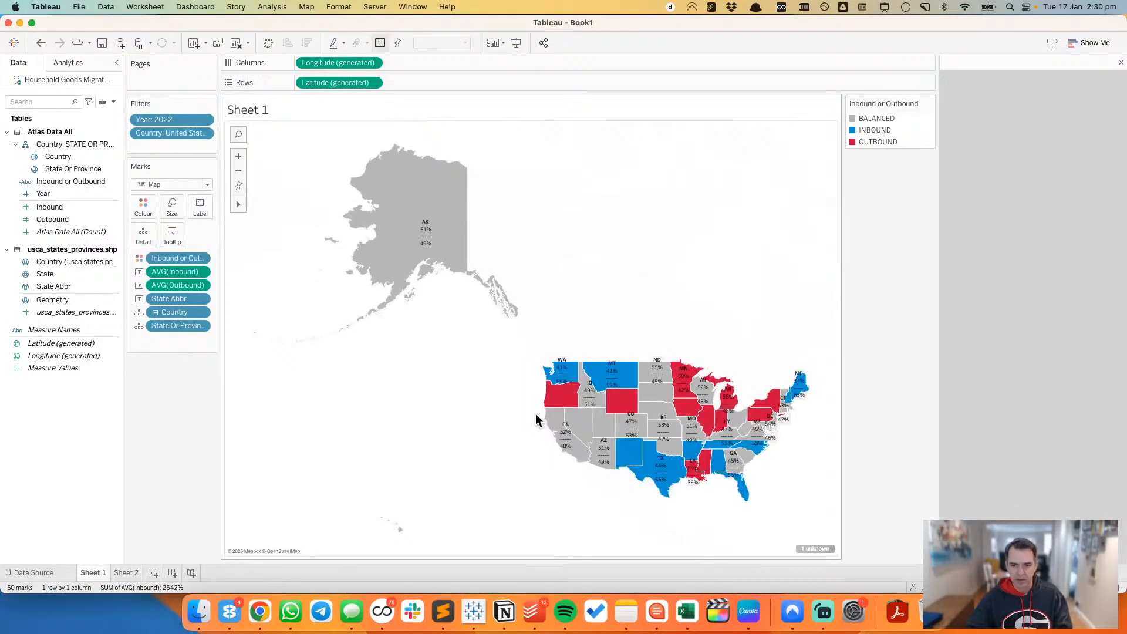
Step: Exclude Alaska and Hawaii from the filled map
right_click(411, 205)
click(445, 367)
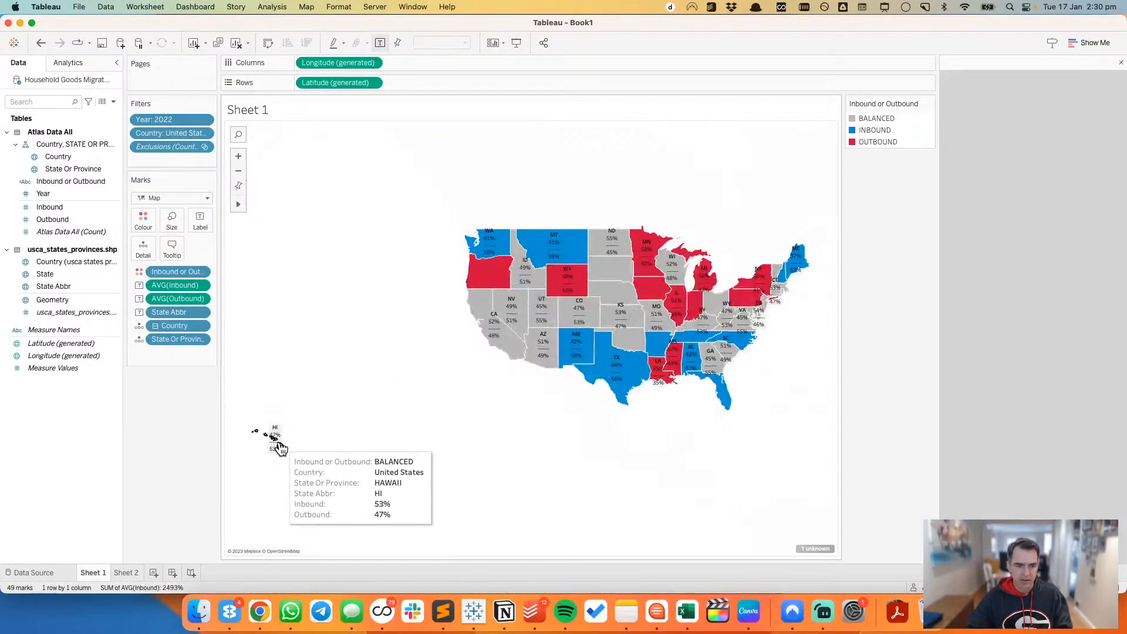
right_click(279, 445)
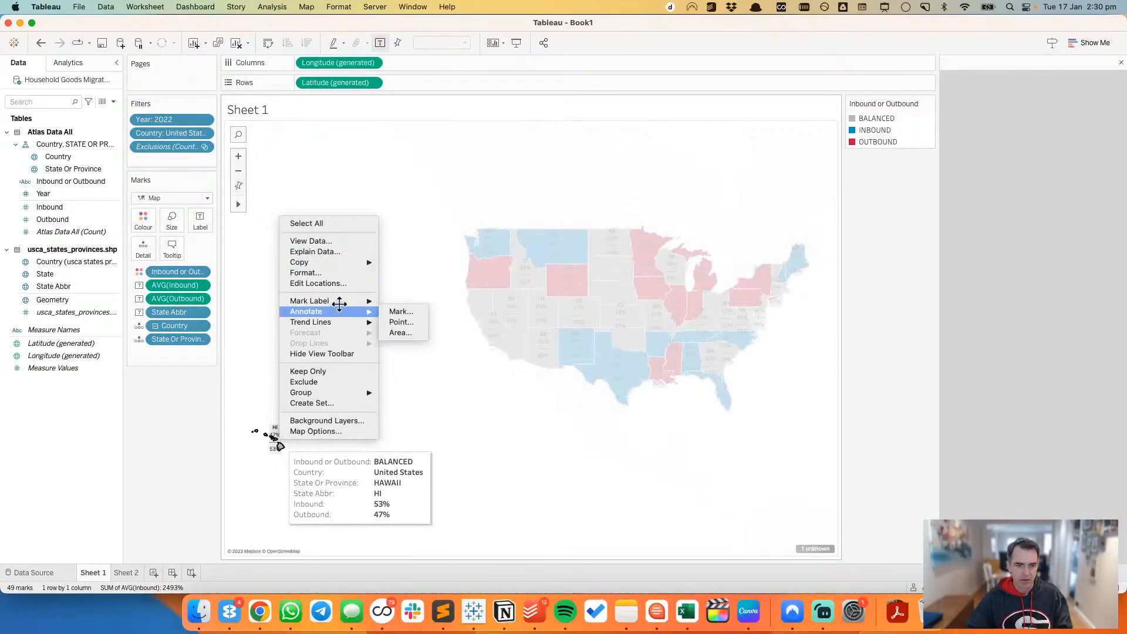
click(341, 382)
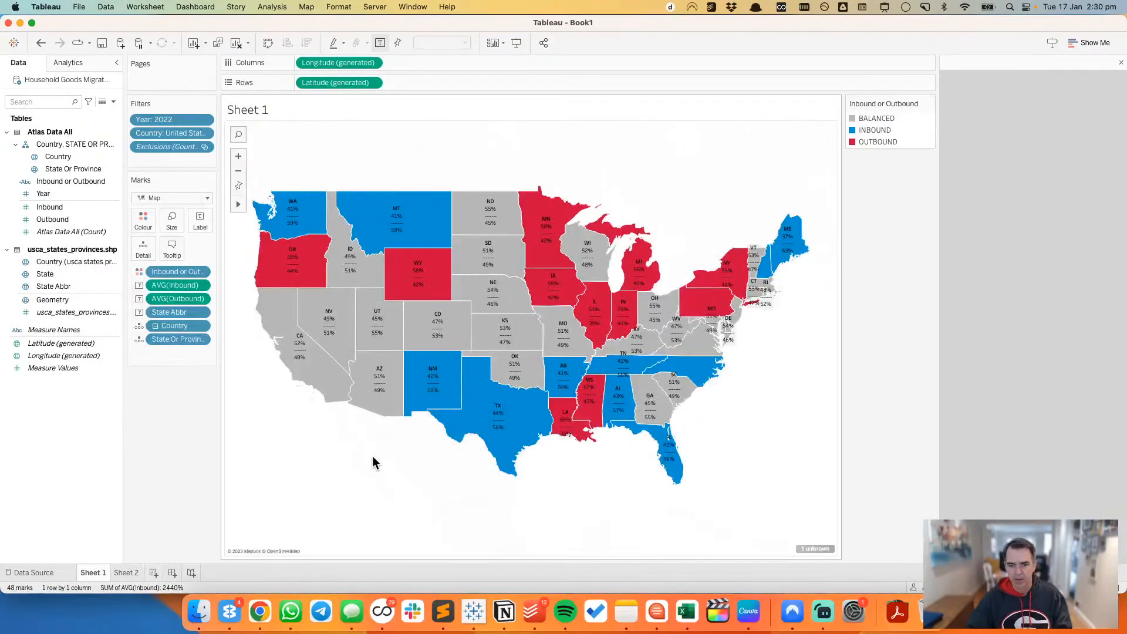
Step: Compare the hex map on Sheet 2 with the filled map on Sheet 1
click(131, 574)
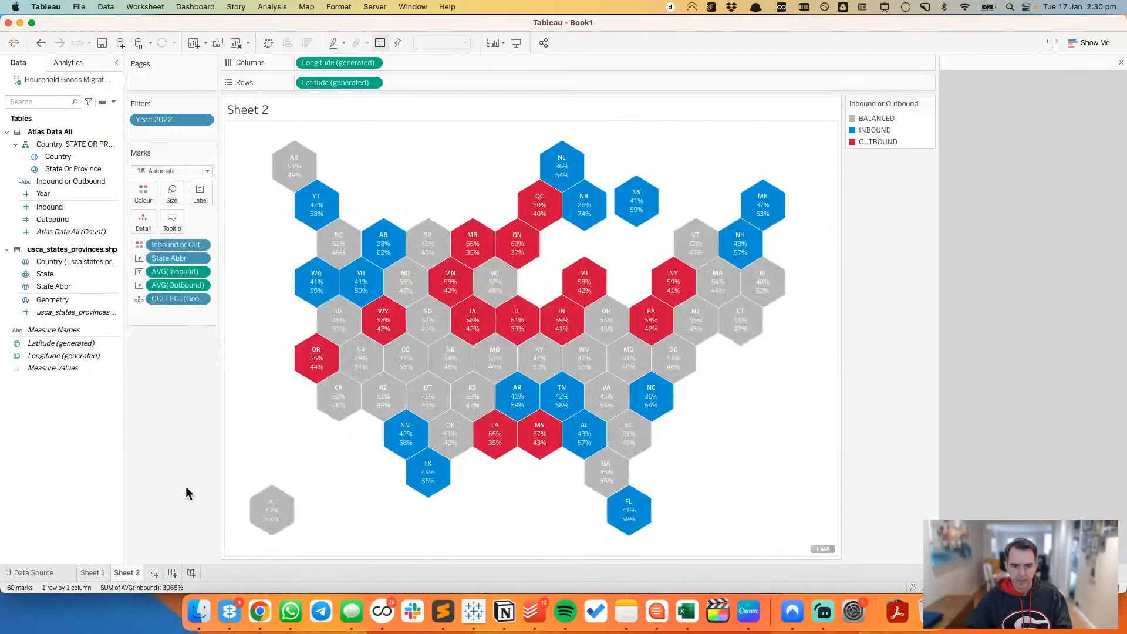
click(103, 569)
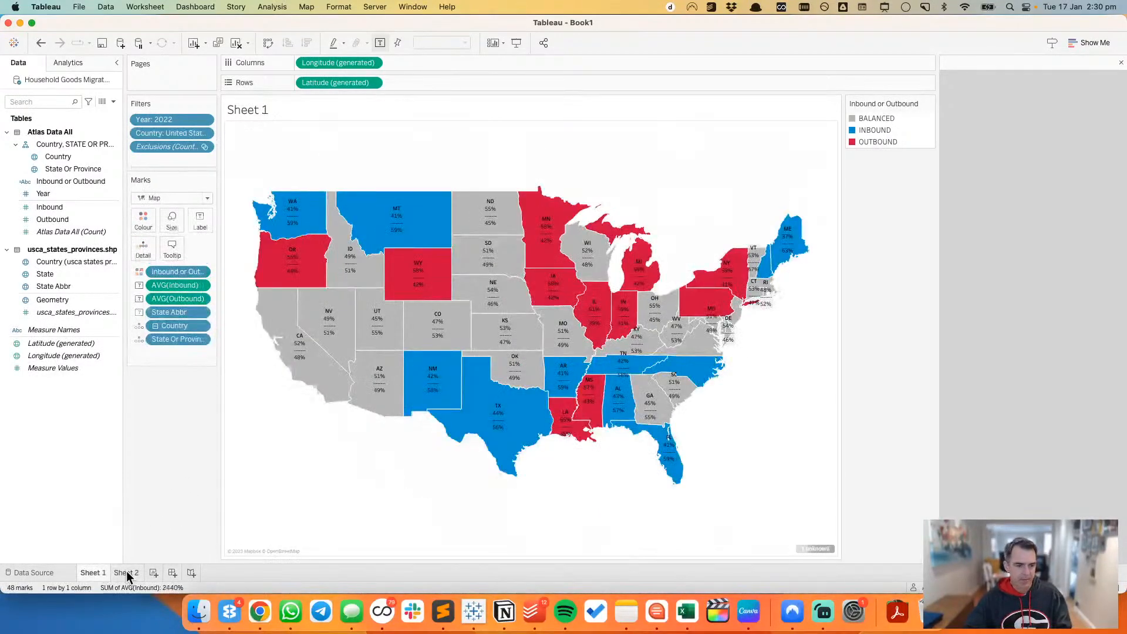
click(125, 571)
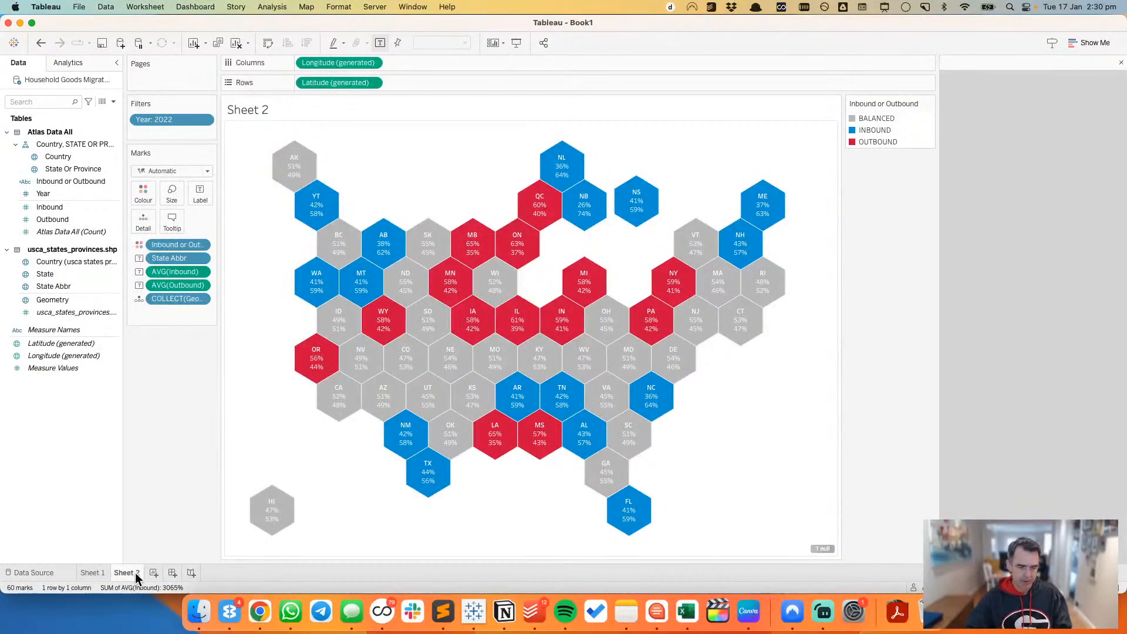
mouse_move(136, 573)
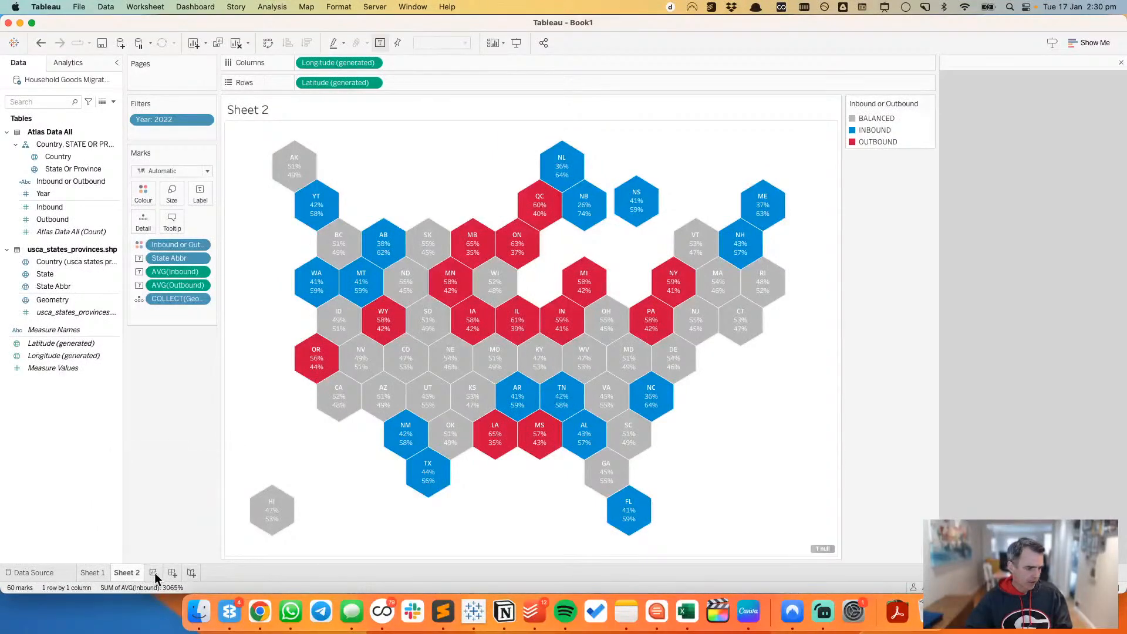
Step: Create a new worksheet with a hex map from Geometry and label the hexes with State Abbr
click(154, 573)
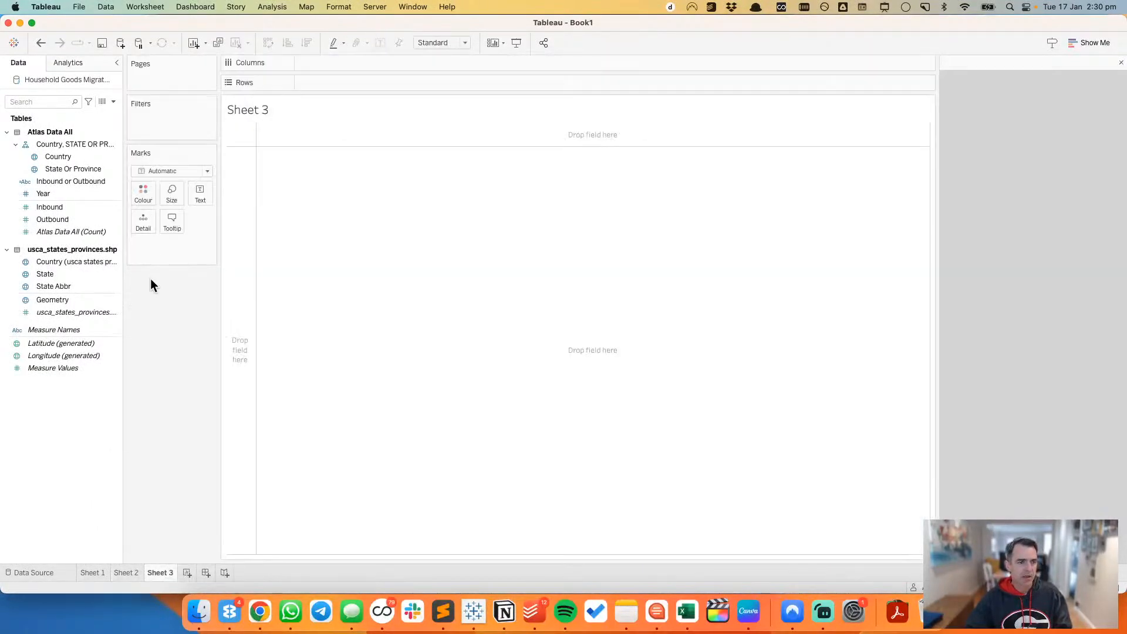
double_click(64, 299)
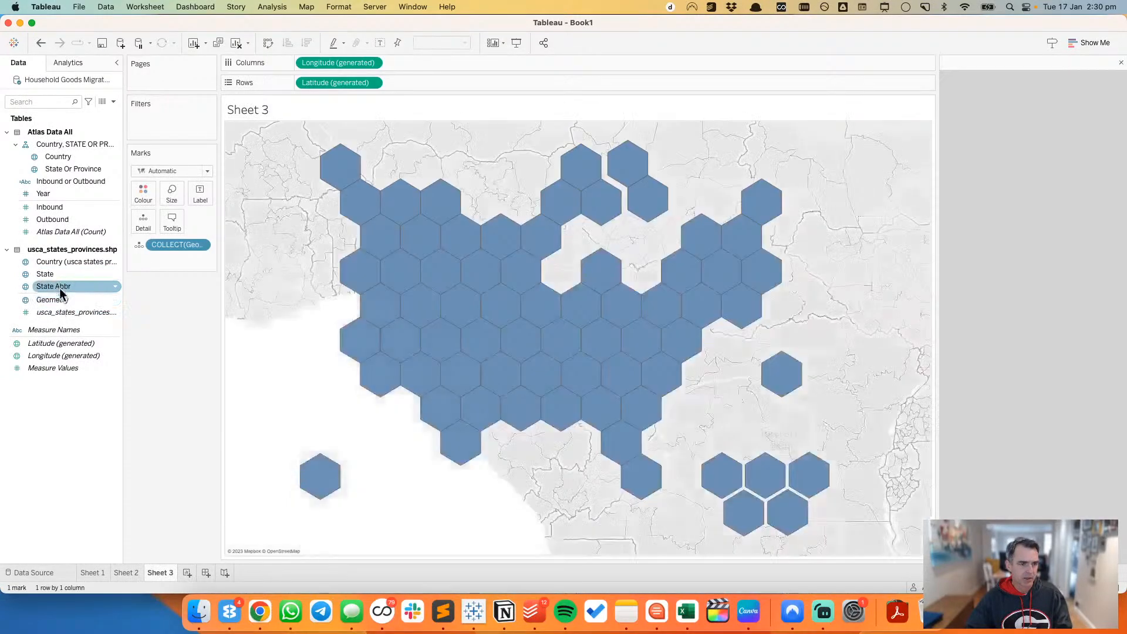
drag(63, 292, 201, 194)
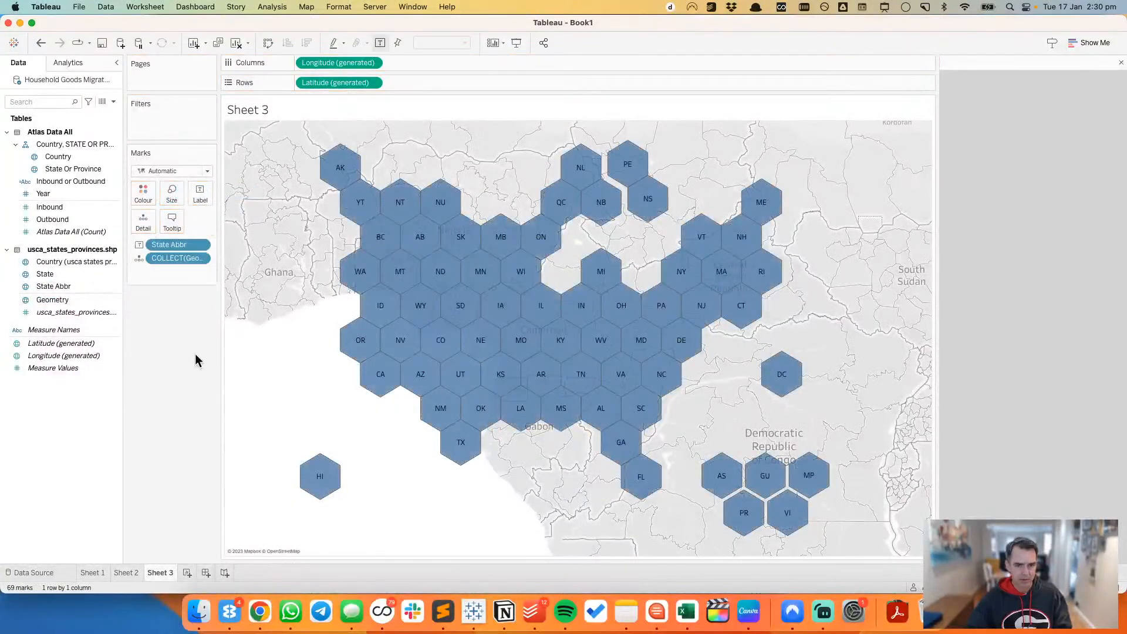
Step: Copy the formatting of Sheet 2 and paste it onto Sheet 3
click(137, 573)
right_click(136, 573)
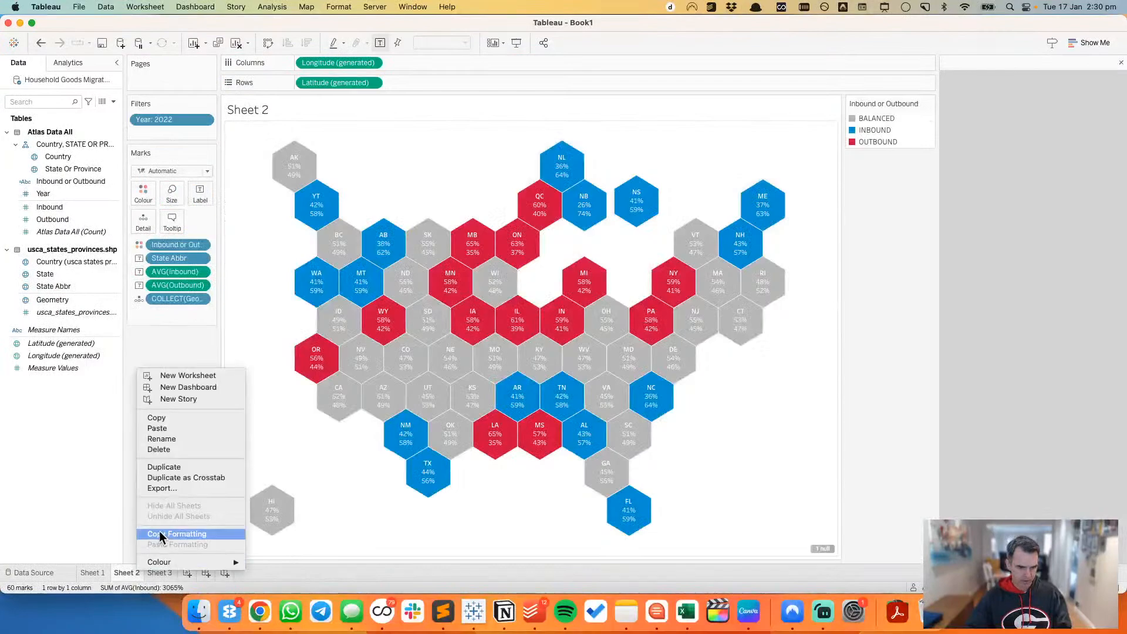
click(159, 531)
click(157, 576)
right_click(157, 575)
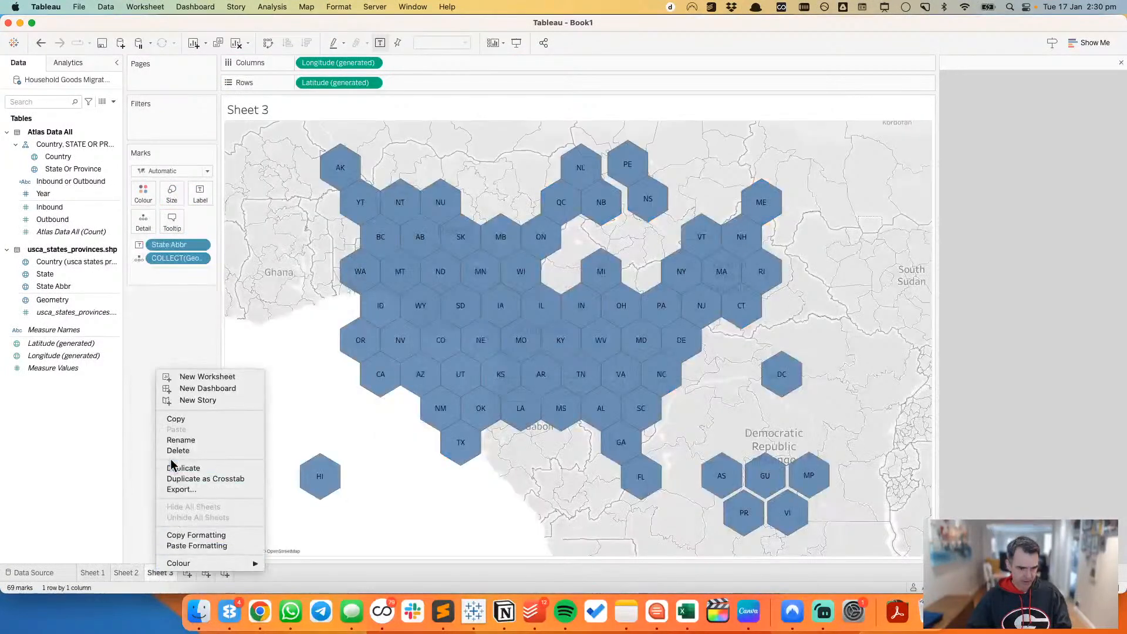
click(195, 544)
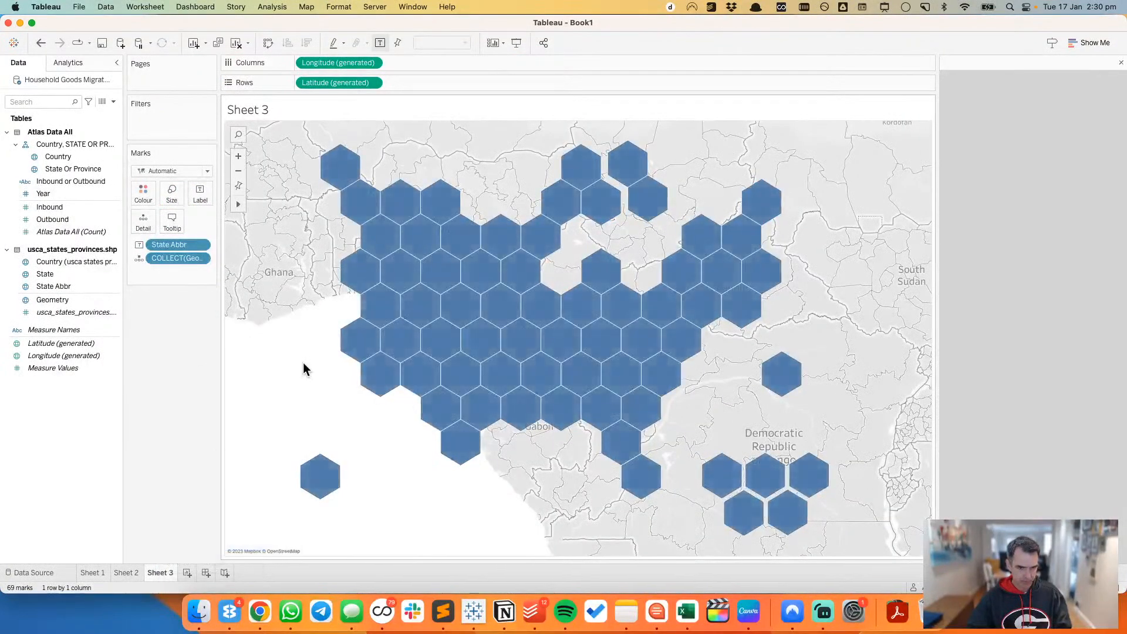
Step: Set the background map's washout to 100% on Sheet 3
right_click(304, 369)
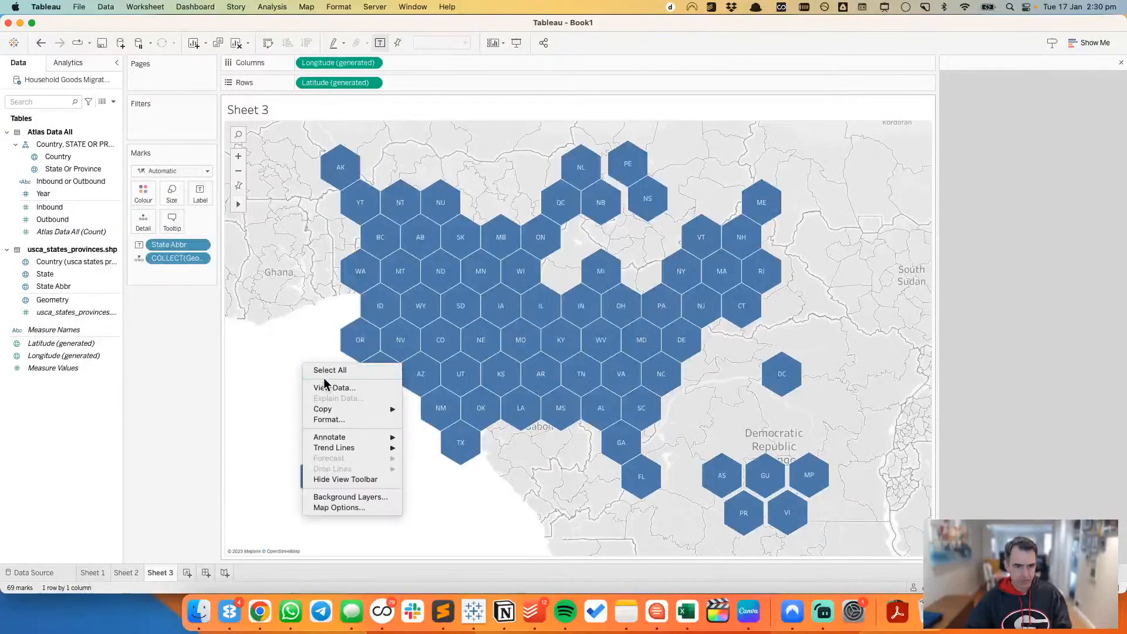
click(329, 424)
right_click(261, 371)
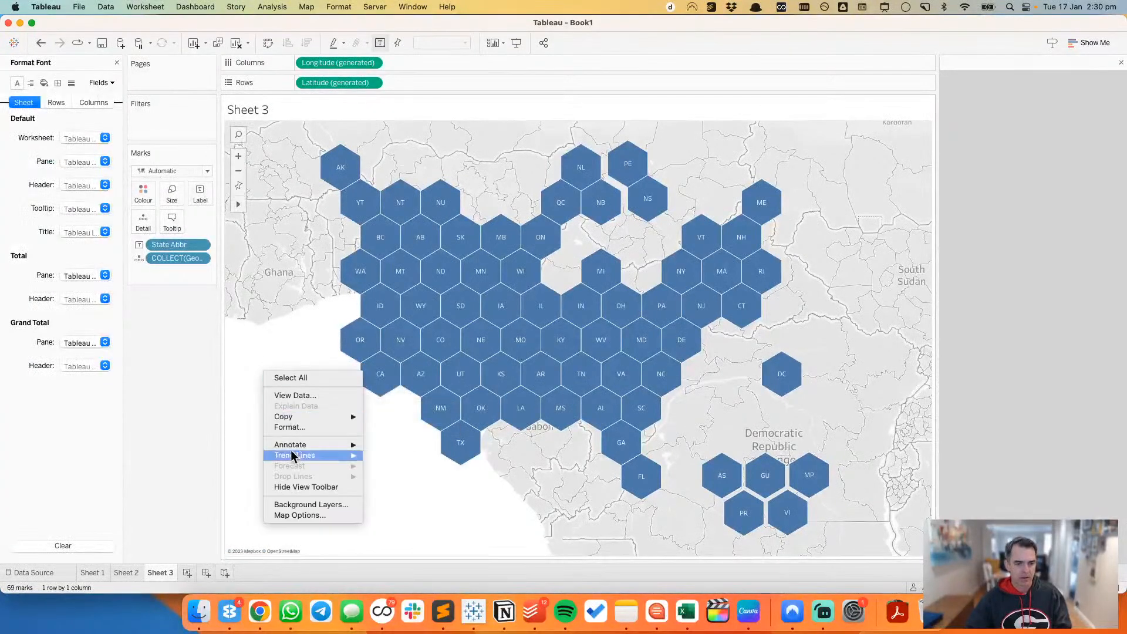
click(302, 506)
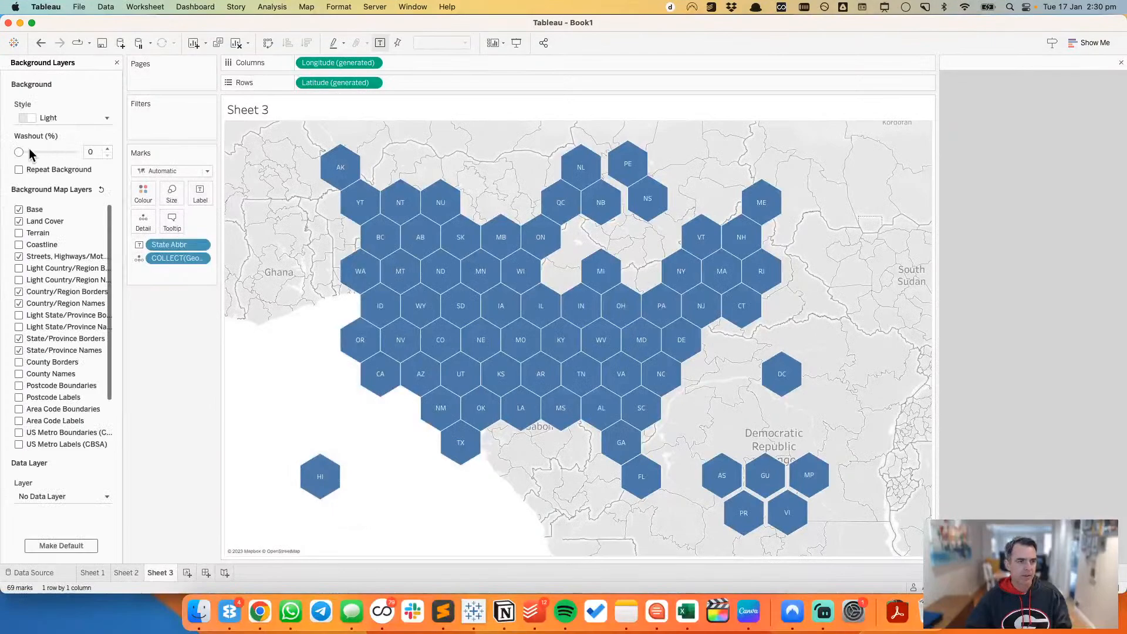
drag(19, 152, 77, 152)
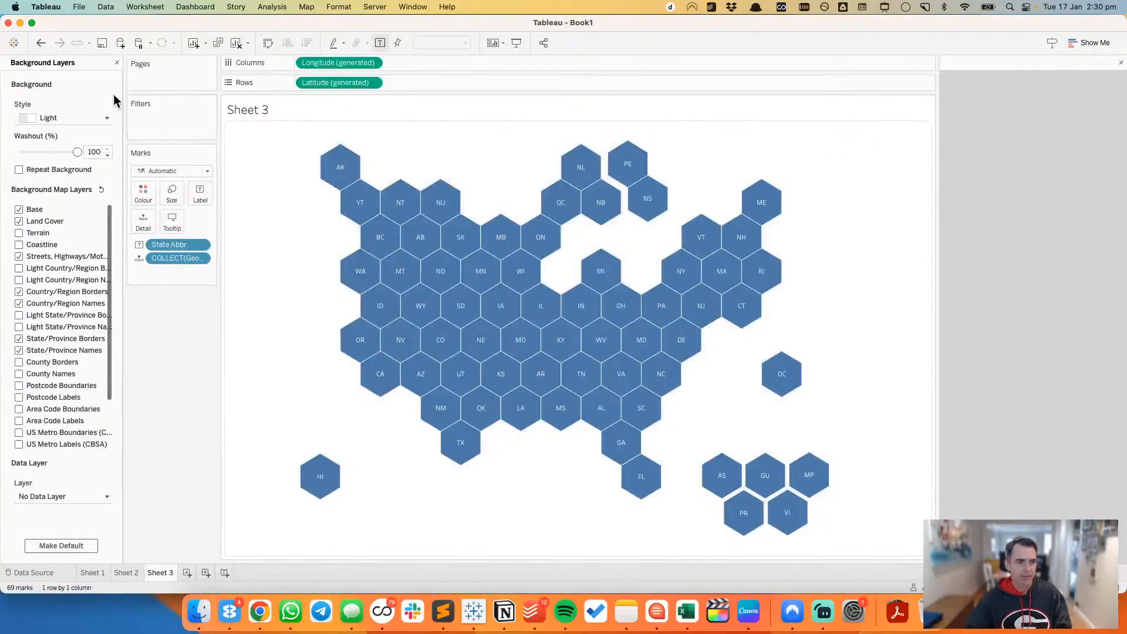
Step: Close the background map layer settings on Sheet 3
click(117, 62)
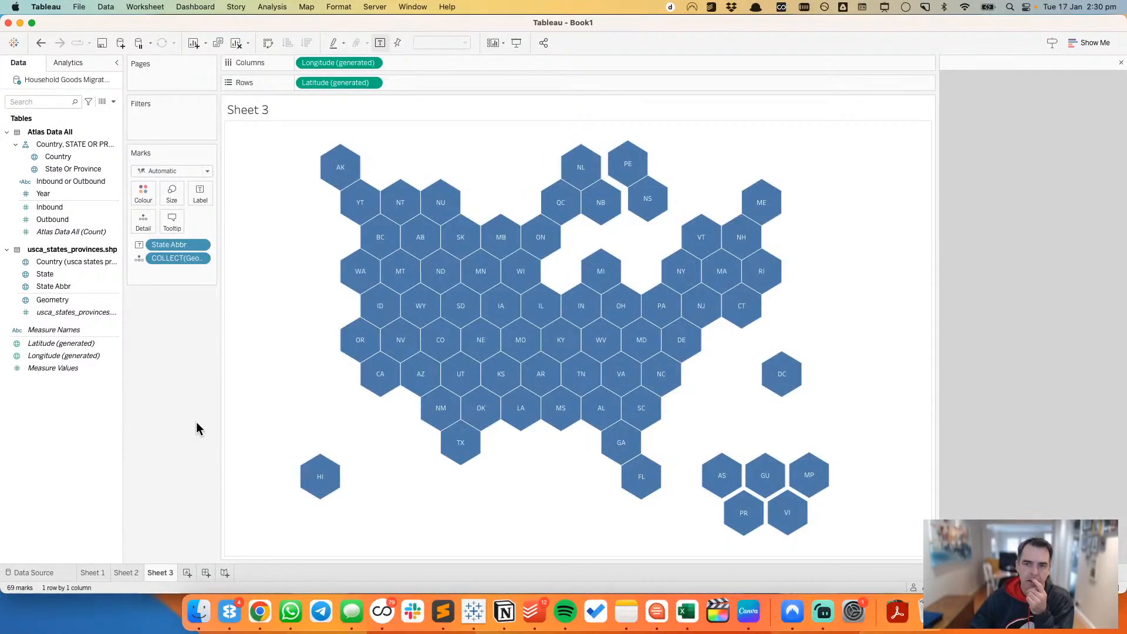
Step: Try a Year filter shown as a single-value slider on the Sheet 3 hex map, and remove it again
right_click(56, 194)
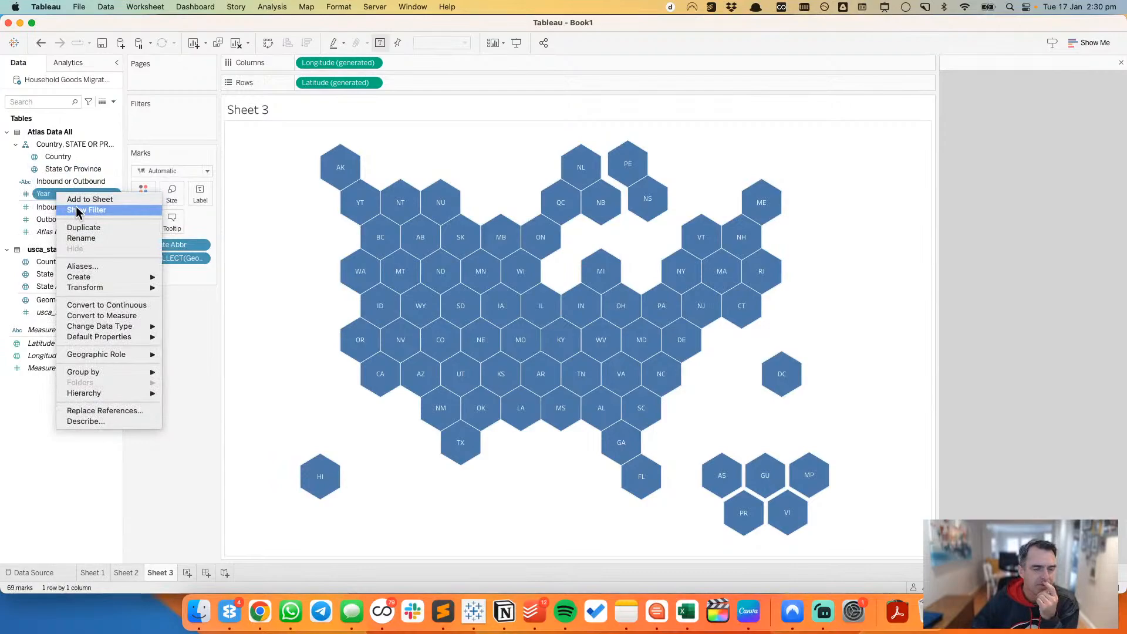
click(78, 212)
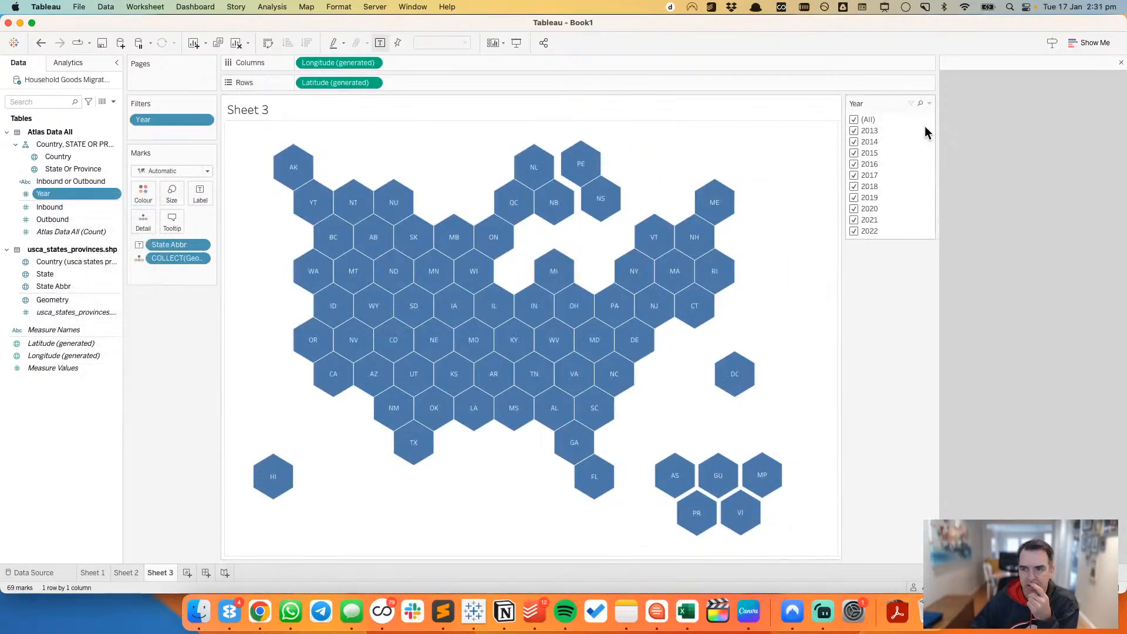
click(930, 104)
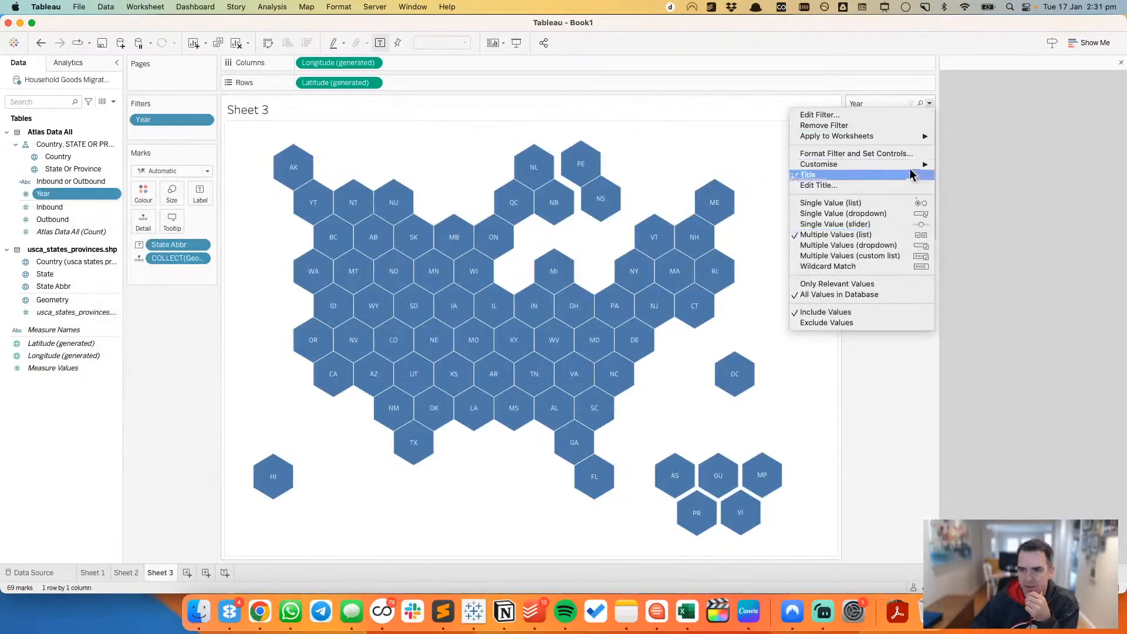
mouse_move(911, 163)
click(929, 104)
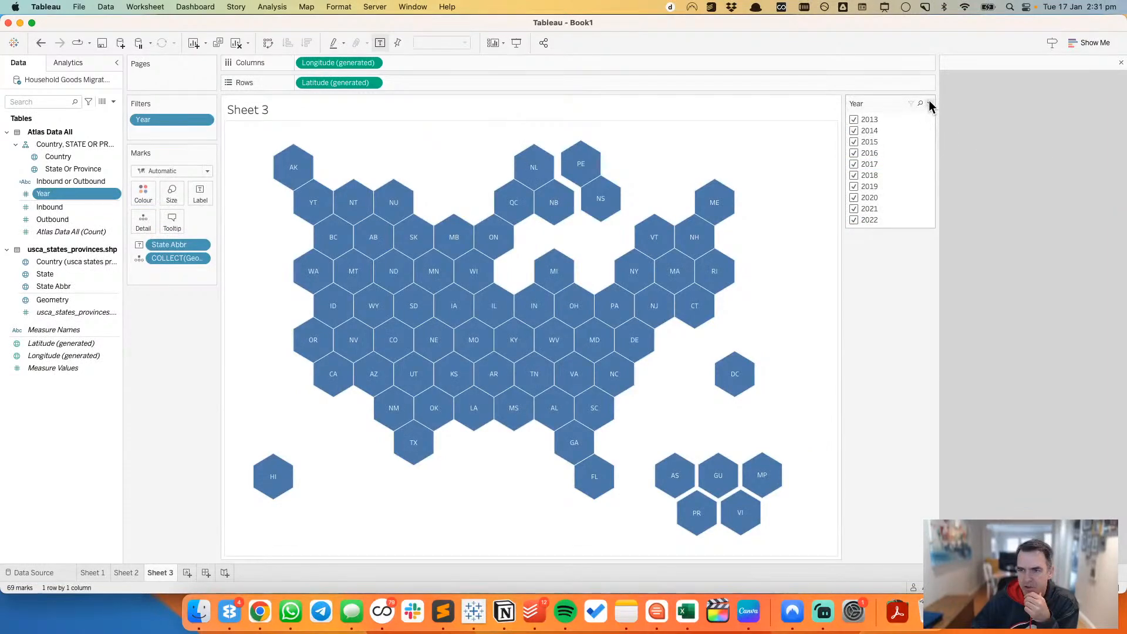
click(929, 104)
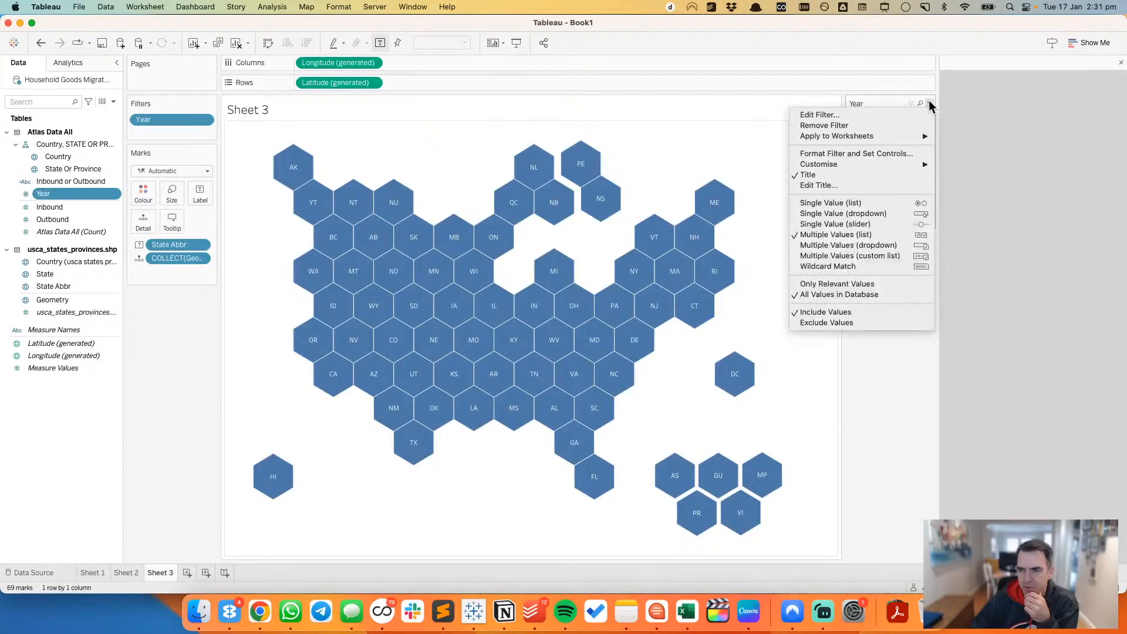
click(911, 224)
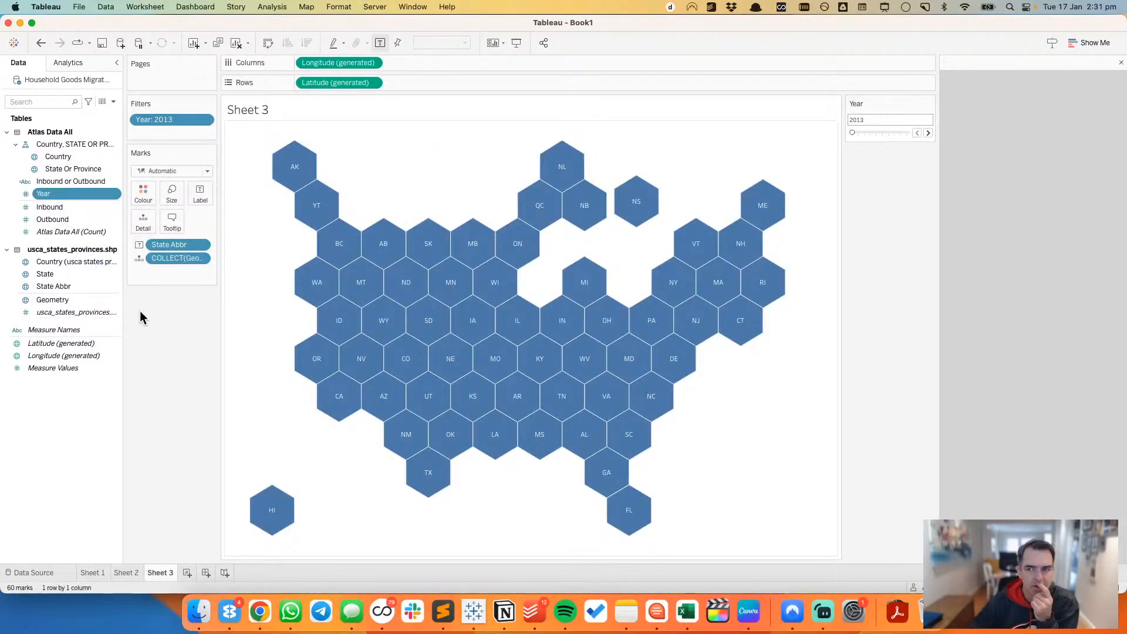
drag(158, 121, 150, 433)
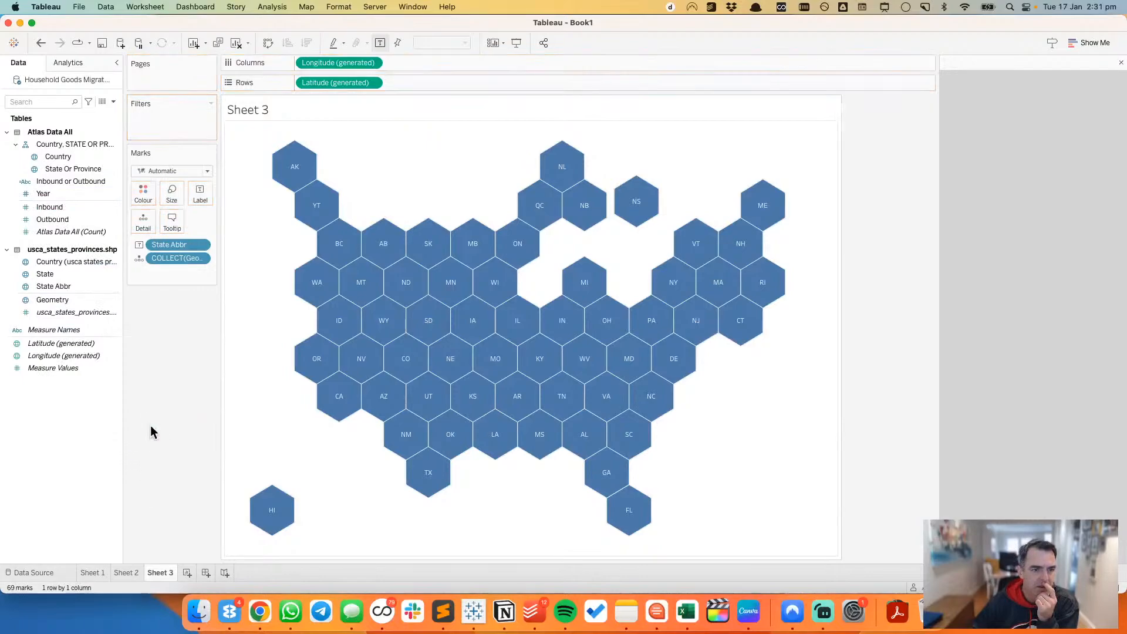
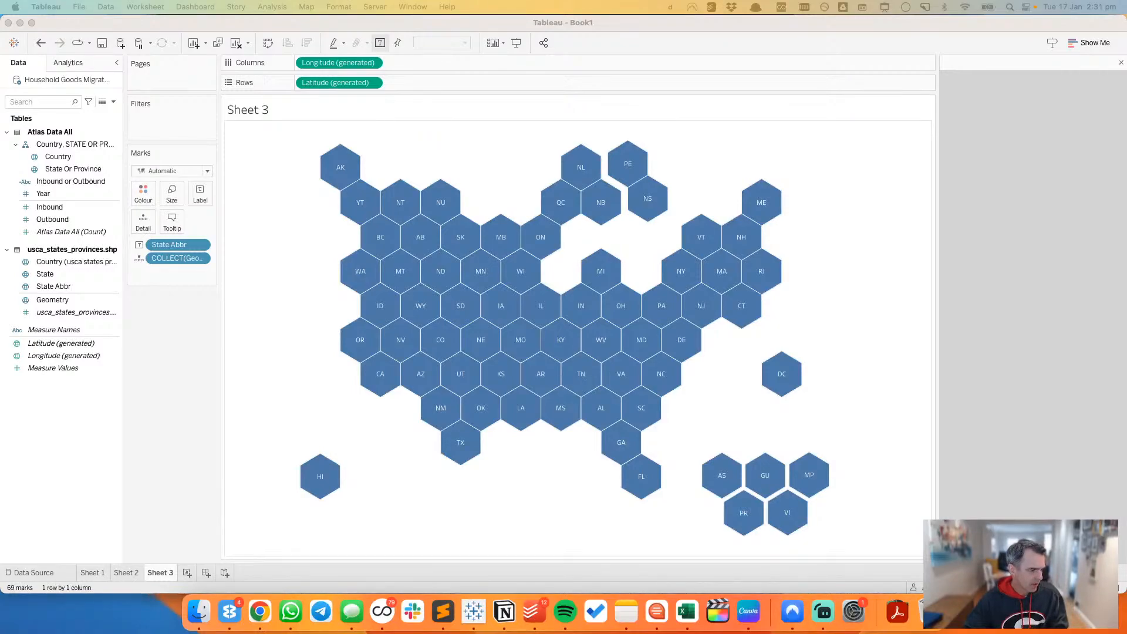
Step: Create calculated fields Columns as (index()-1)%(round(sqrt(size()))) and Rows as int((index()-1)/(round(sqrt(size())))), splitting them out of the pasted formulas
click(114, 102)
click(103, 111)
click(275, 274)
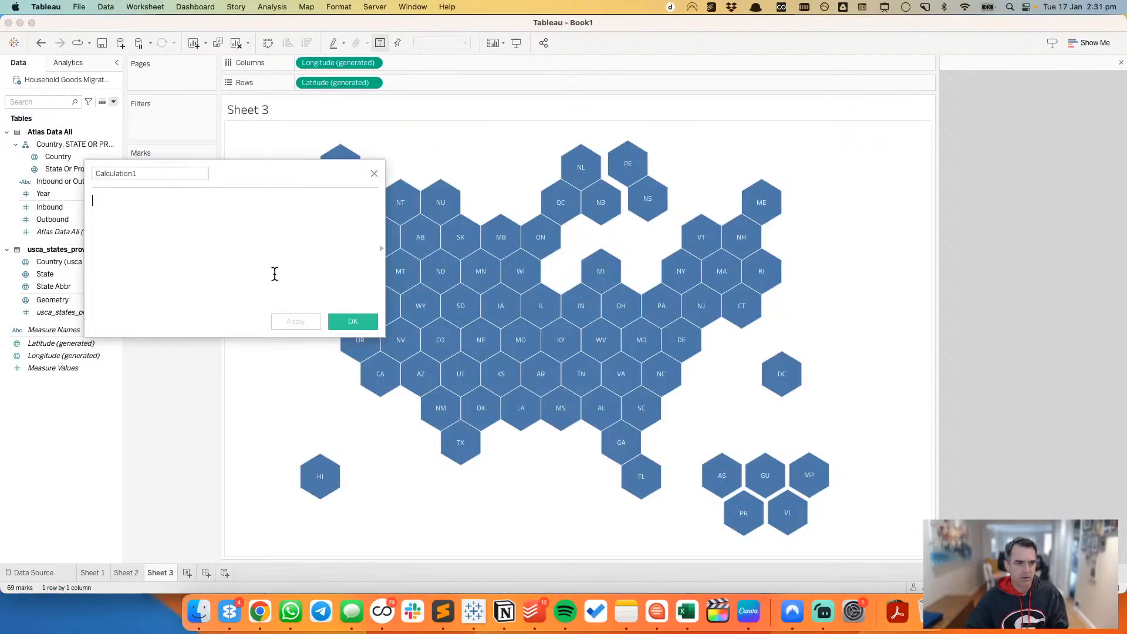
text(//Columns (index()-1)%(round(sqrt(size())))  //Rows int( (index()-1)/(round(sqrt(size())))))
drag(275, 245, 35, 270)
drag(92, 199, 235, 225)
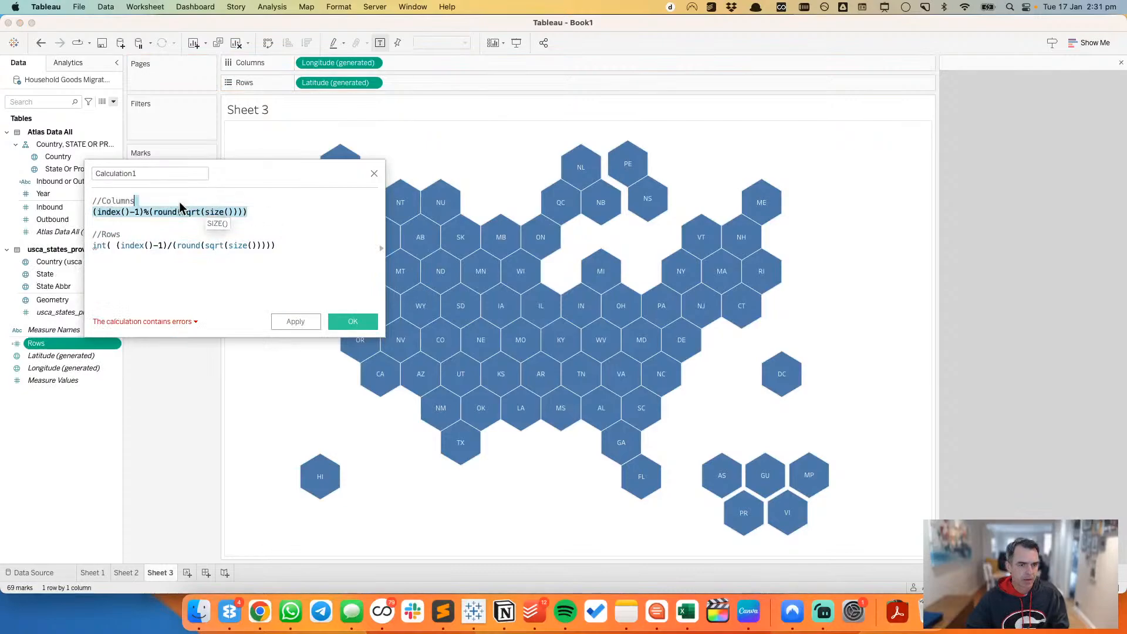
drag(106, 207, 14, 279)
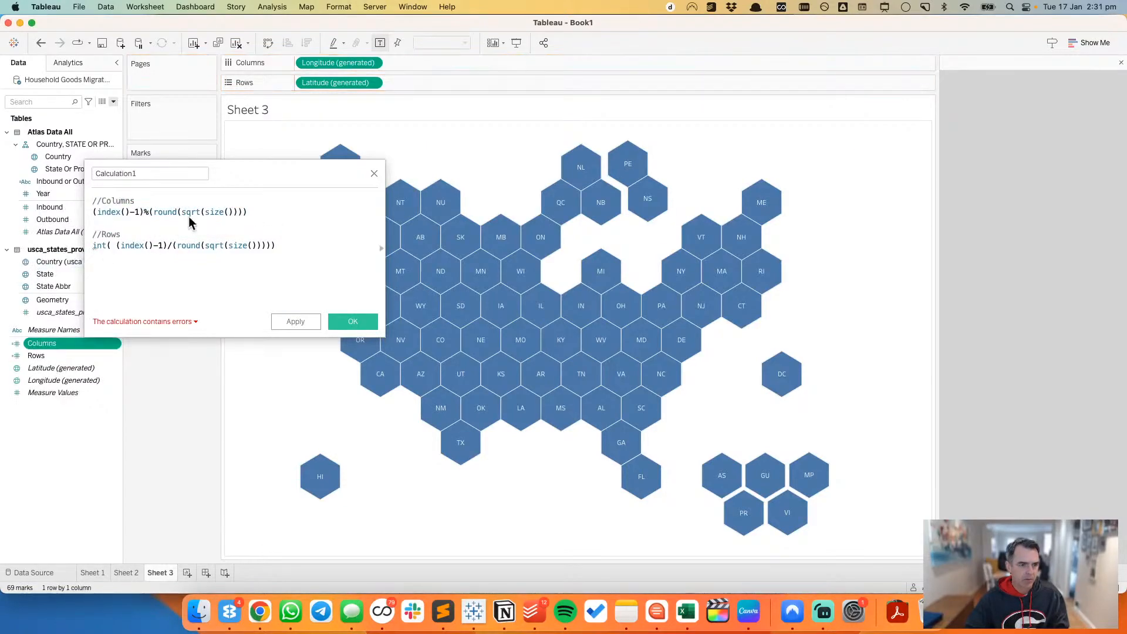
click(374, 174)
Step: Convert the Columns and Rows calculated fields to discrete and place them before the generated longitude and latitude on their matching axes
super+click(37, 357)
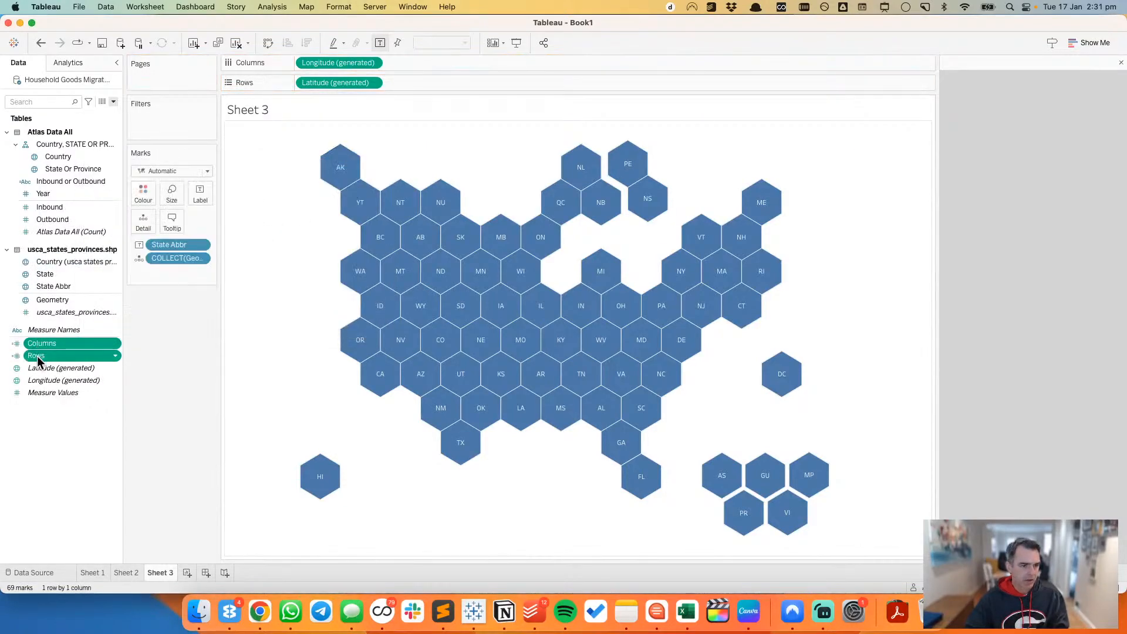
right_click(37, 360)
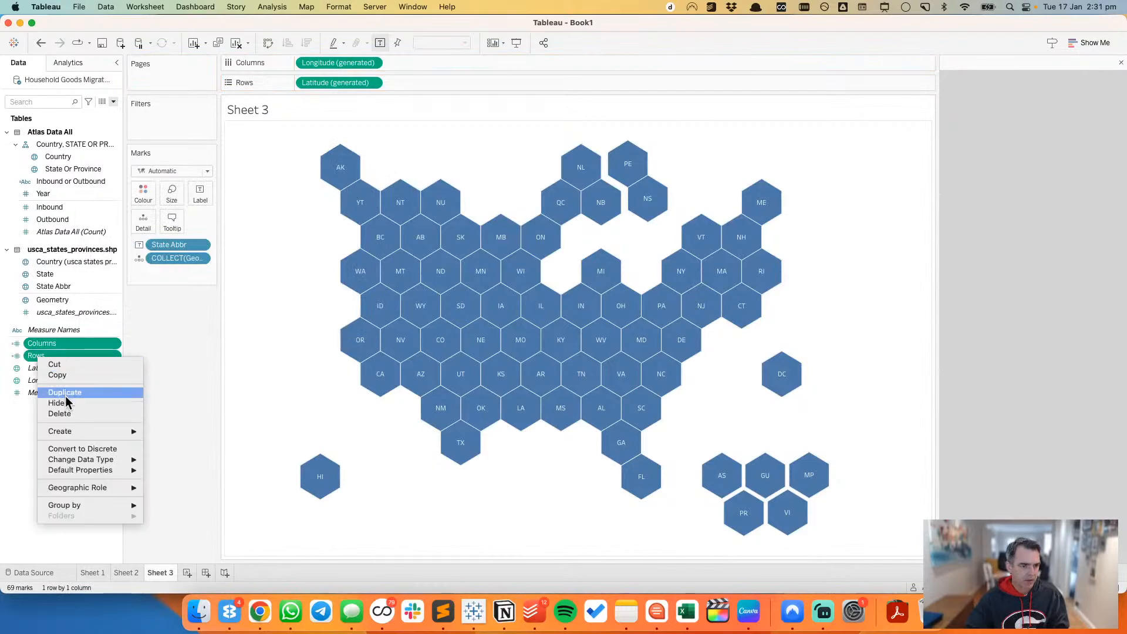
click(86, 455)
drag(61, 347, 297, 86)
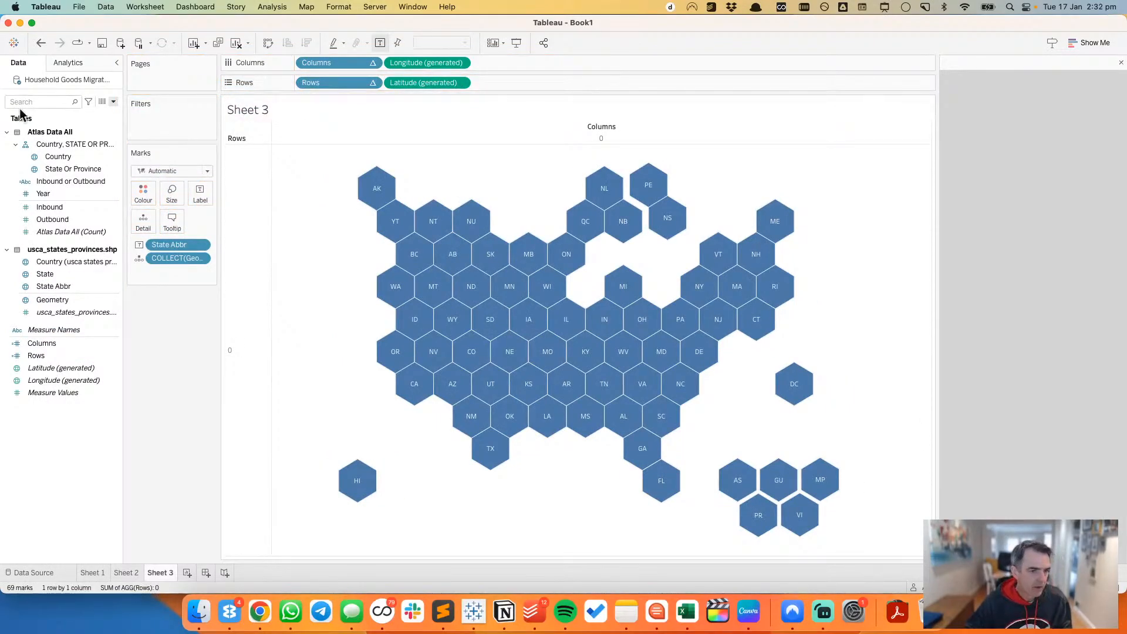
Step: Add Year as a detail of the hex map marks
right_click(51, 202)
click(87, 311)
drag(51, 205, 397, 63)
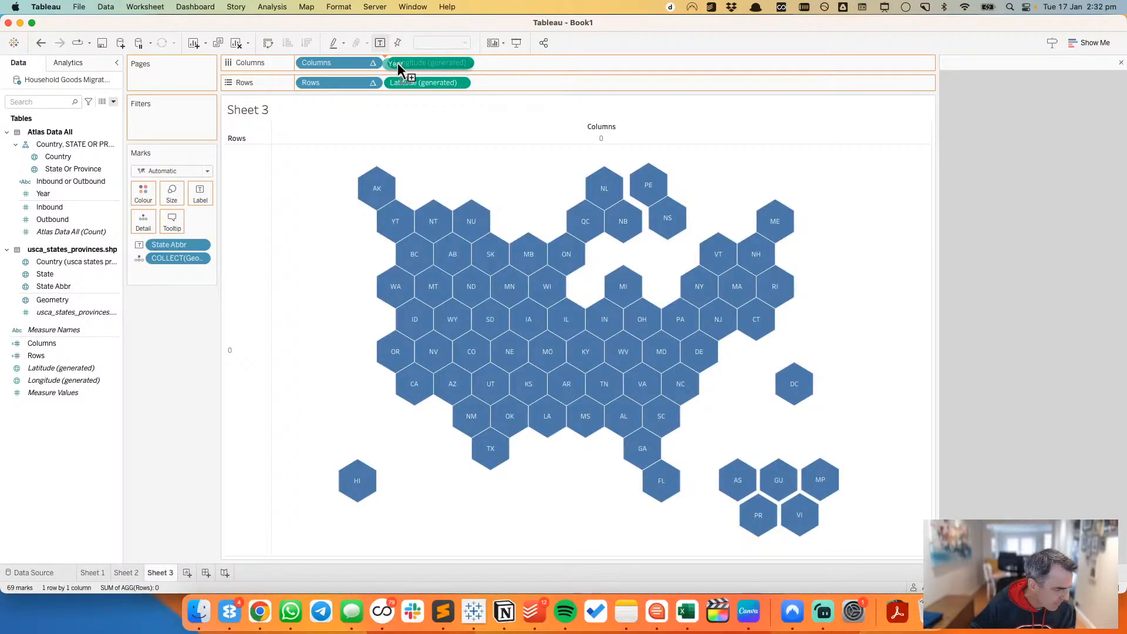
drag(397, 62, 137, 223)
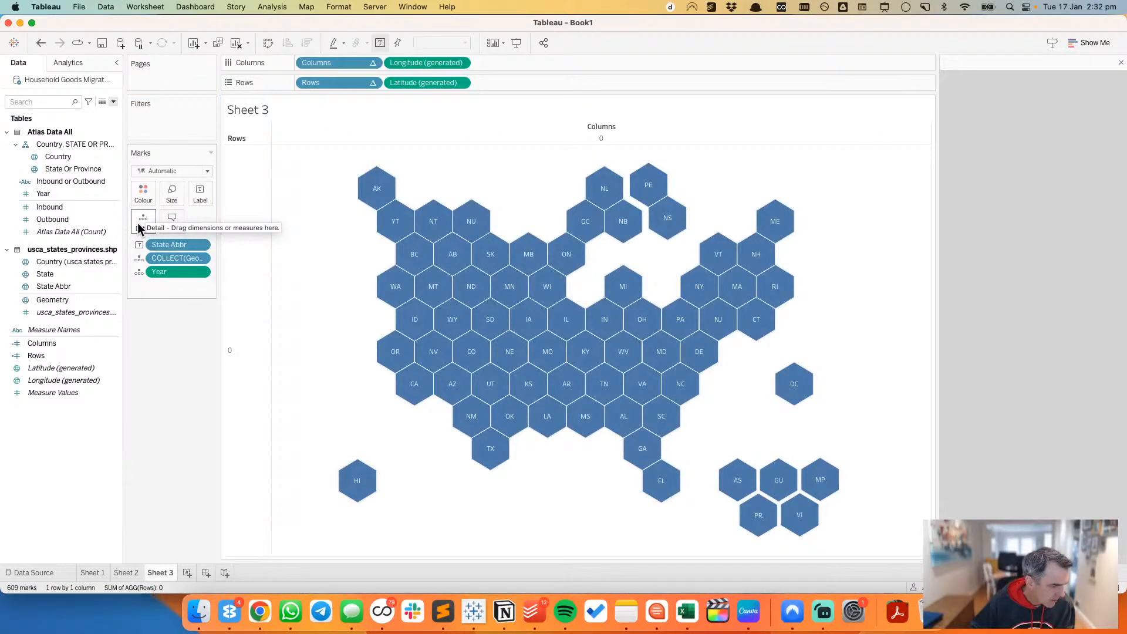
Step: Compute the Columns table calculation using specific dimensions State Abbr and Year, at the level of State Abbr
click(375, 64)
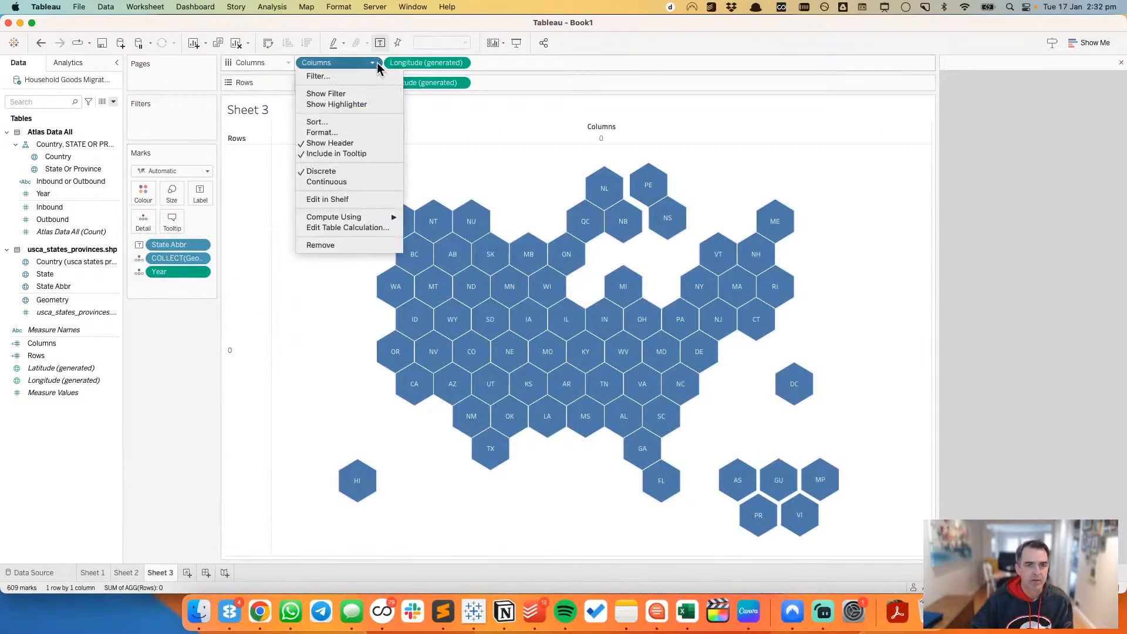
click(352, 228)
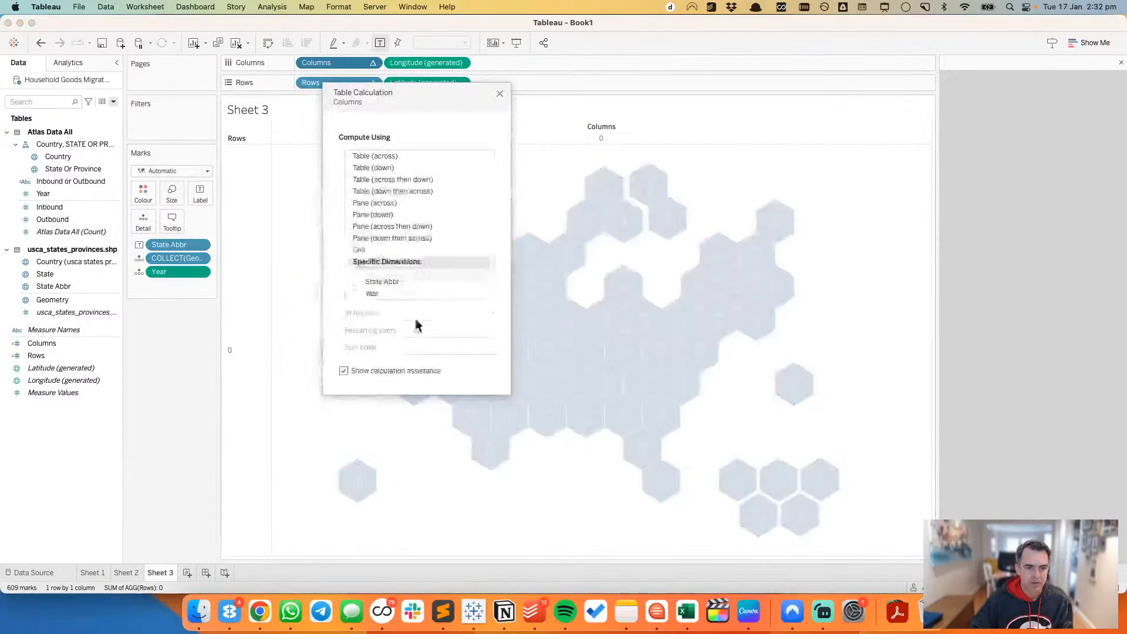
click(357, 283)
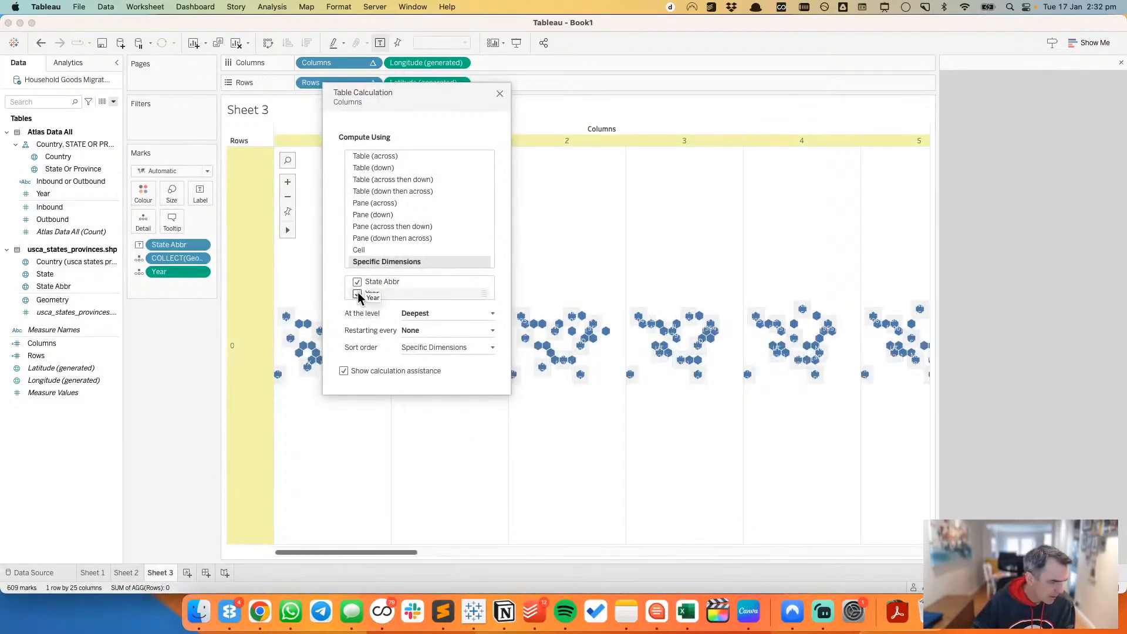
click(358, 293)
click(432, 313)
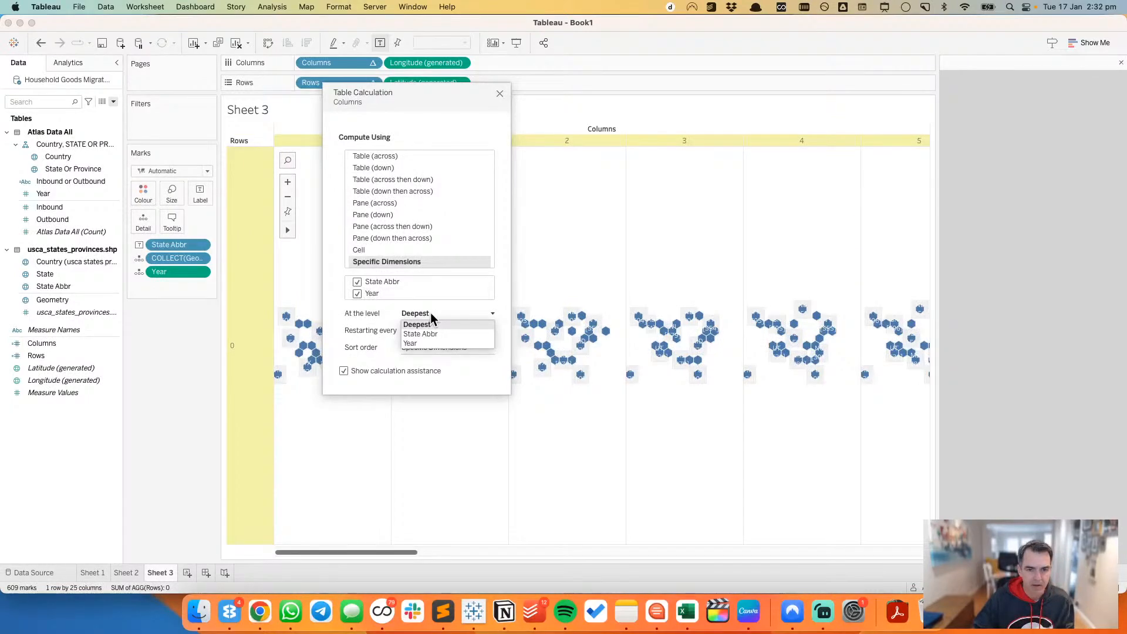
click(430, 333)
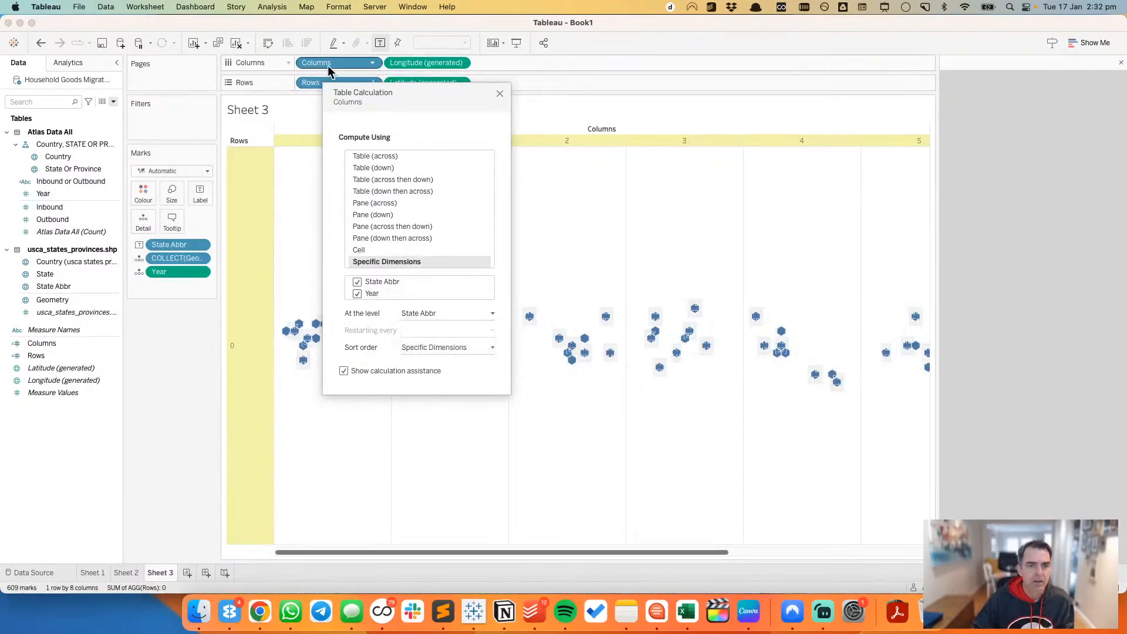
drag(372, 83, 380, 121)
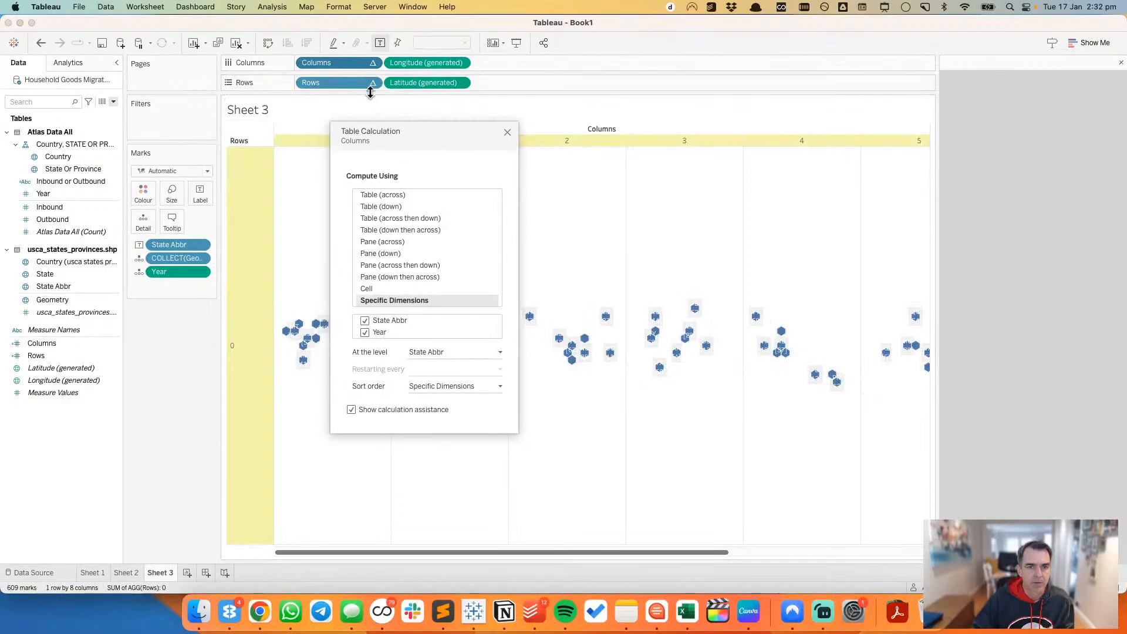
Step: Compute the Rows table calculation using State Abbr and Year, at the level of State Abbr
click(372, 82)
click(351, 248)
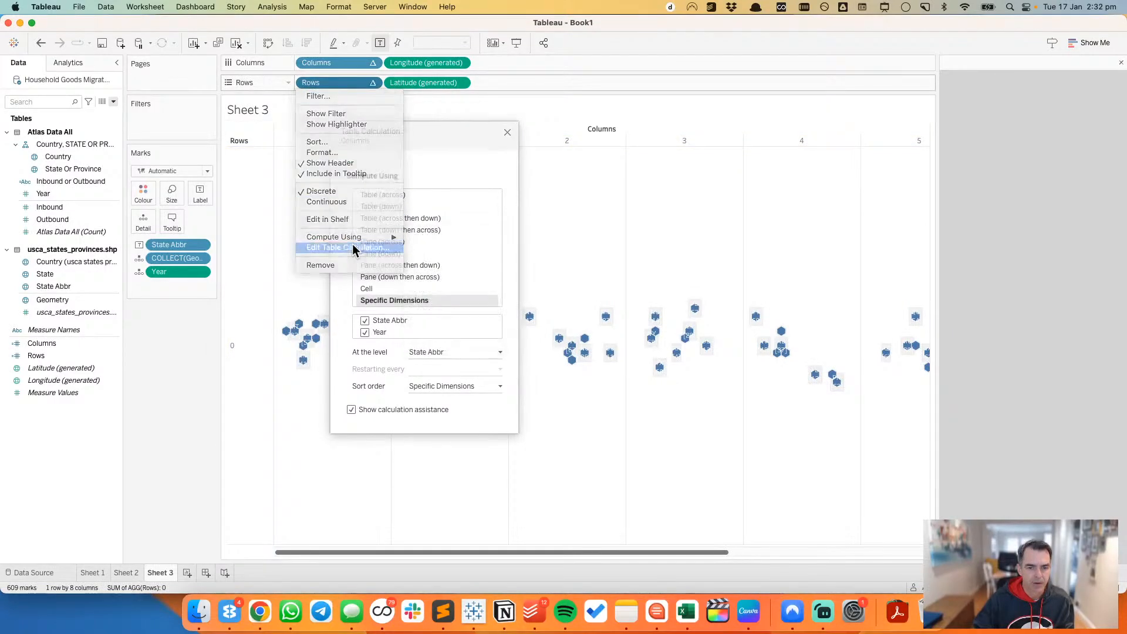
click(365, 332)
click(428, 353)
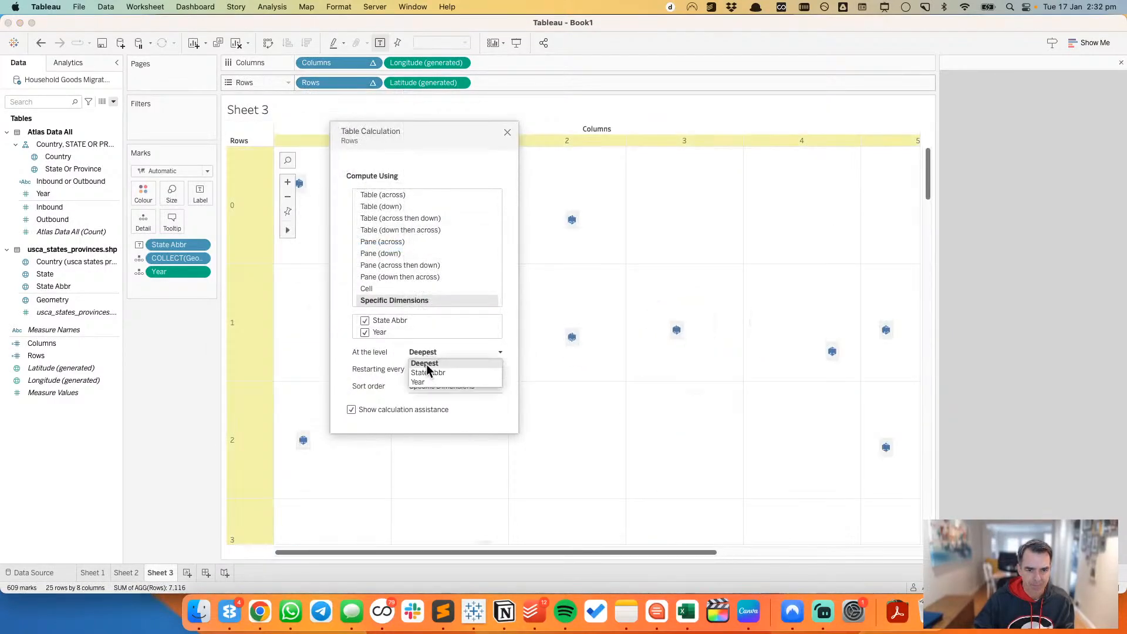
click(428, 372)
click(508, 133)
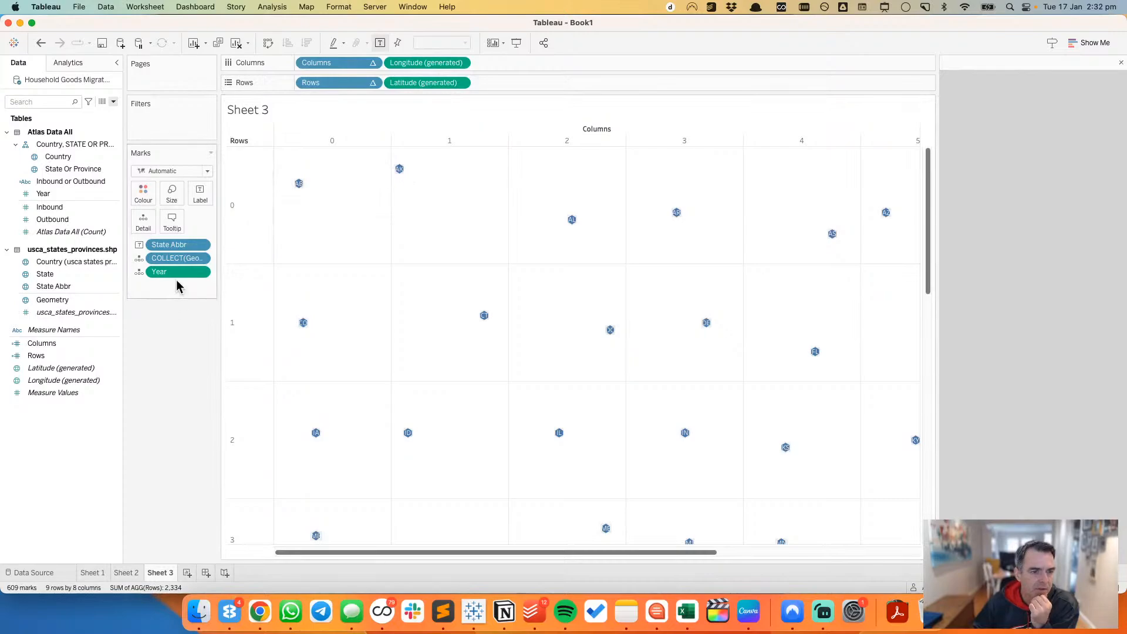
Step: Review the compute settings of the Rows table calculation
click(372, 83)
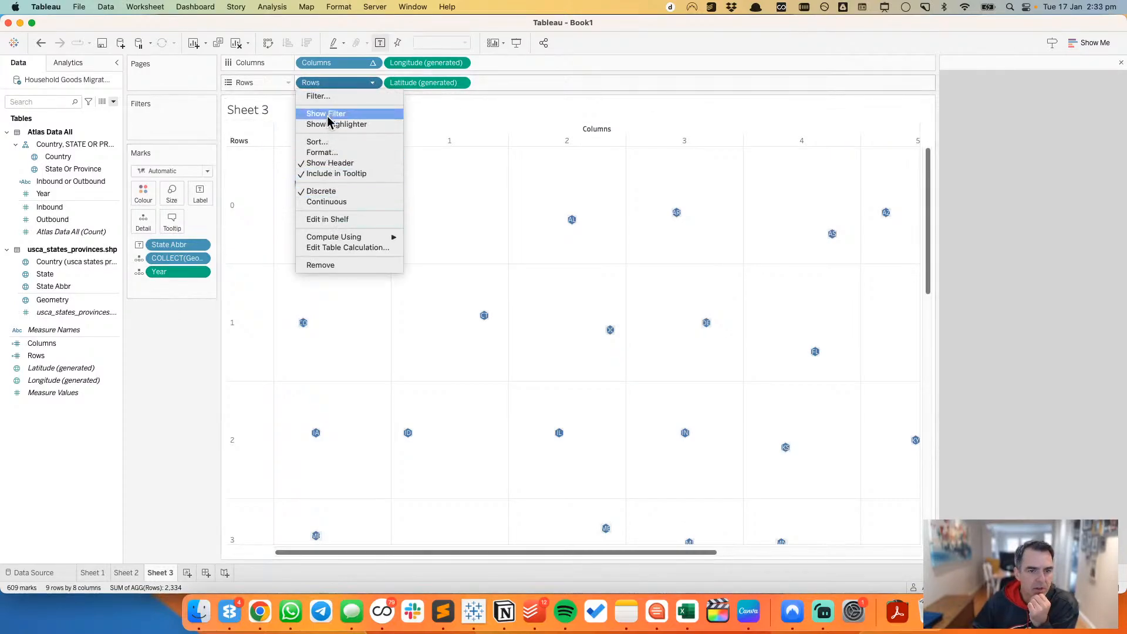
click(334, 247)
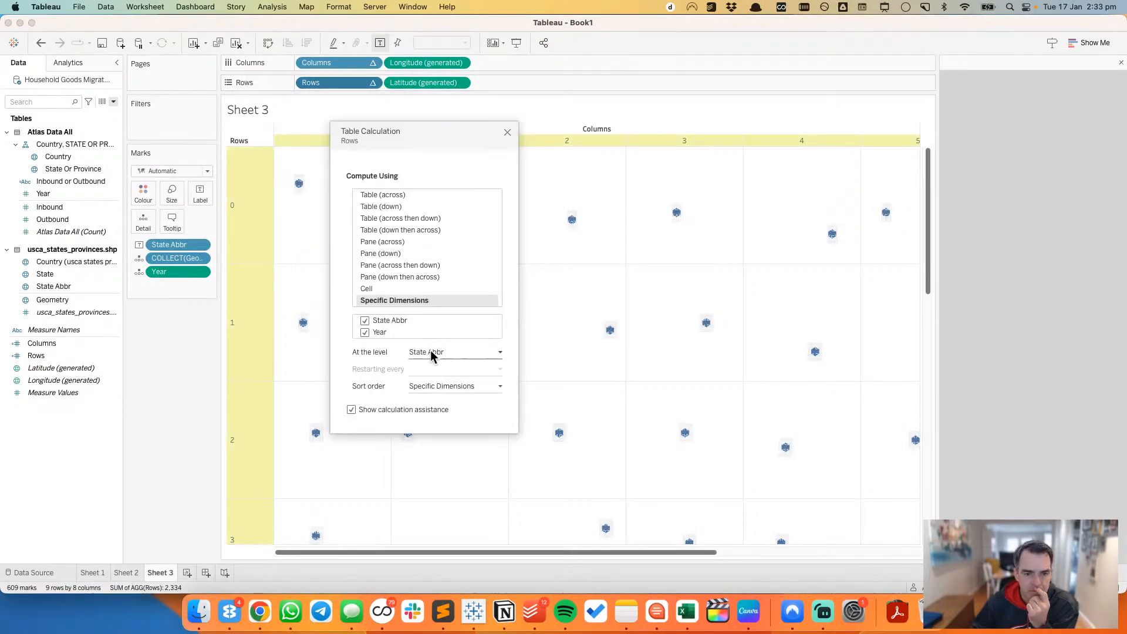
click(508, 133)
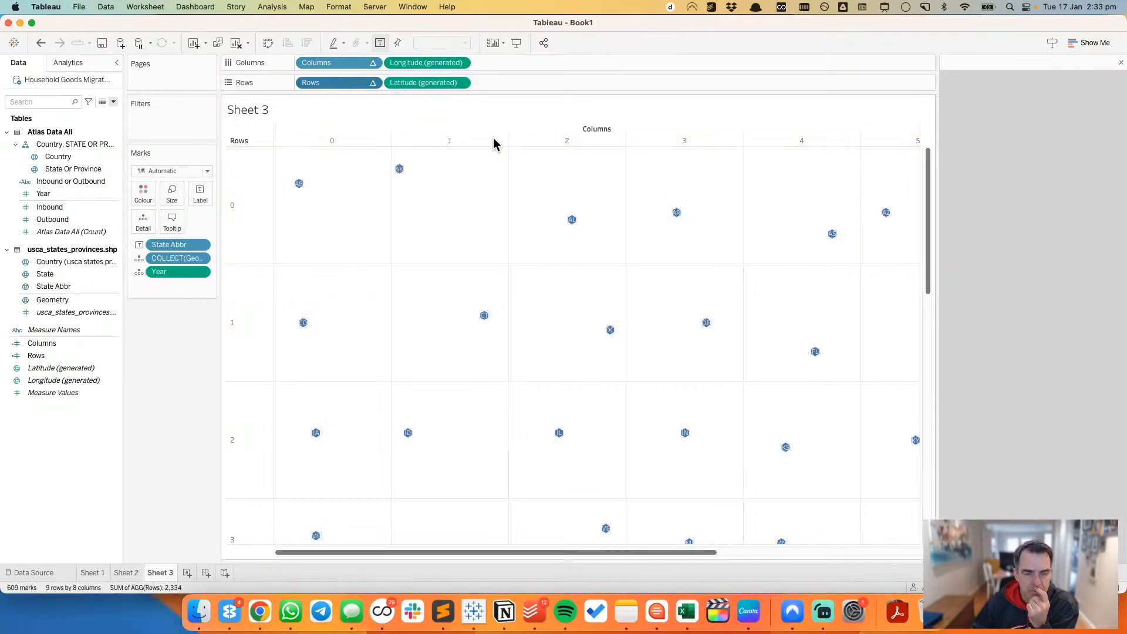
Step: Order Year above State Abbr in the marks and in the Columns table calculation, and set that calculation's level to Year
drag(176, 271, 180, 245)
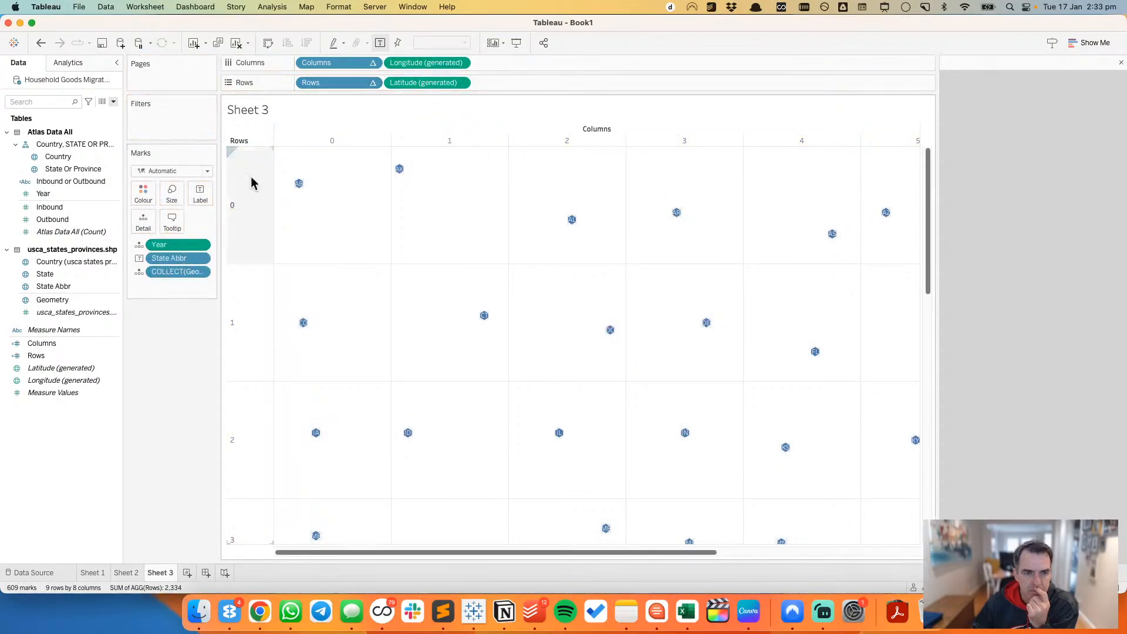
click(375, 63)
click(337, 225)
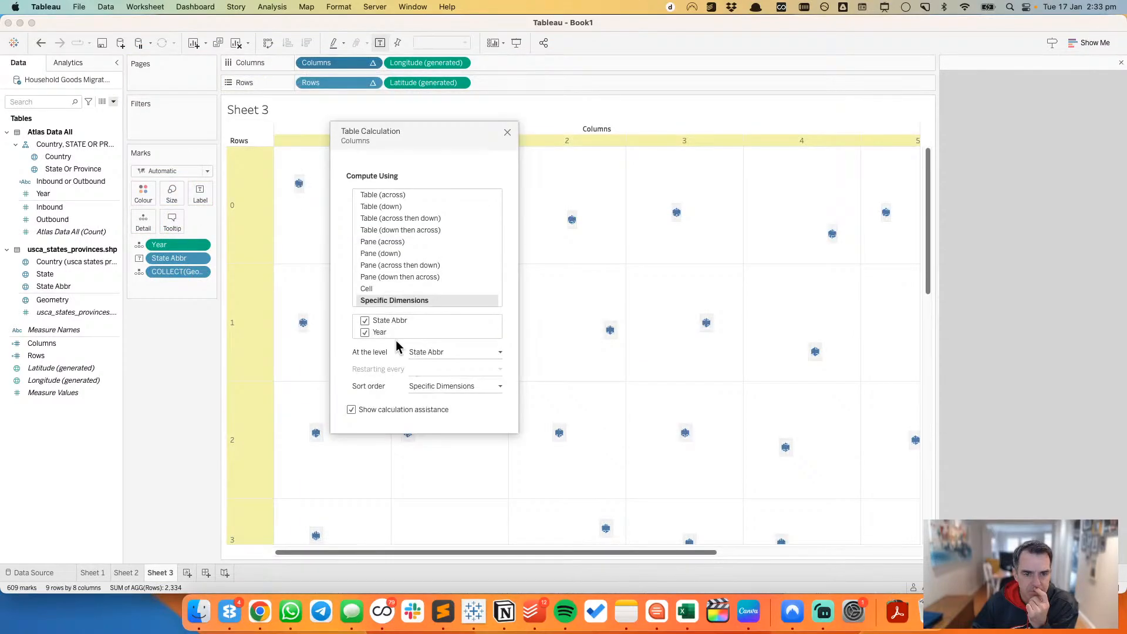
drag(396, 336, 395, 323)
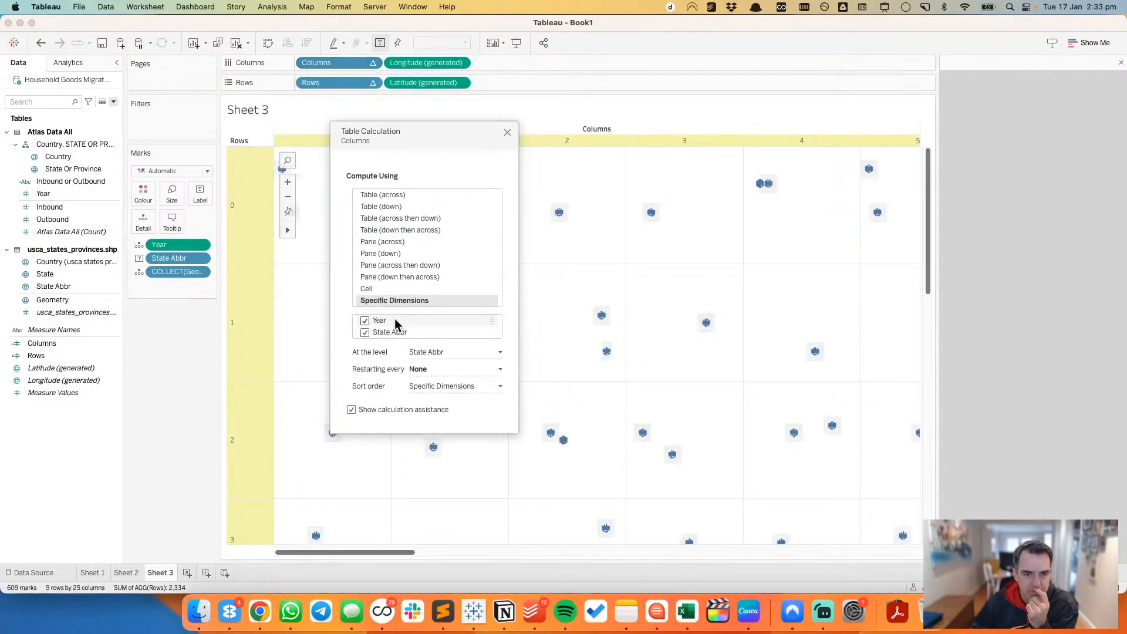
click(438, 352)
click(436, 371)
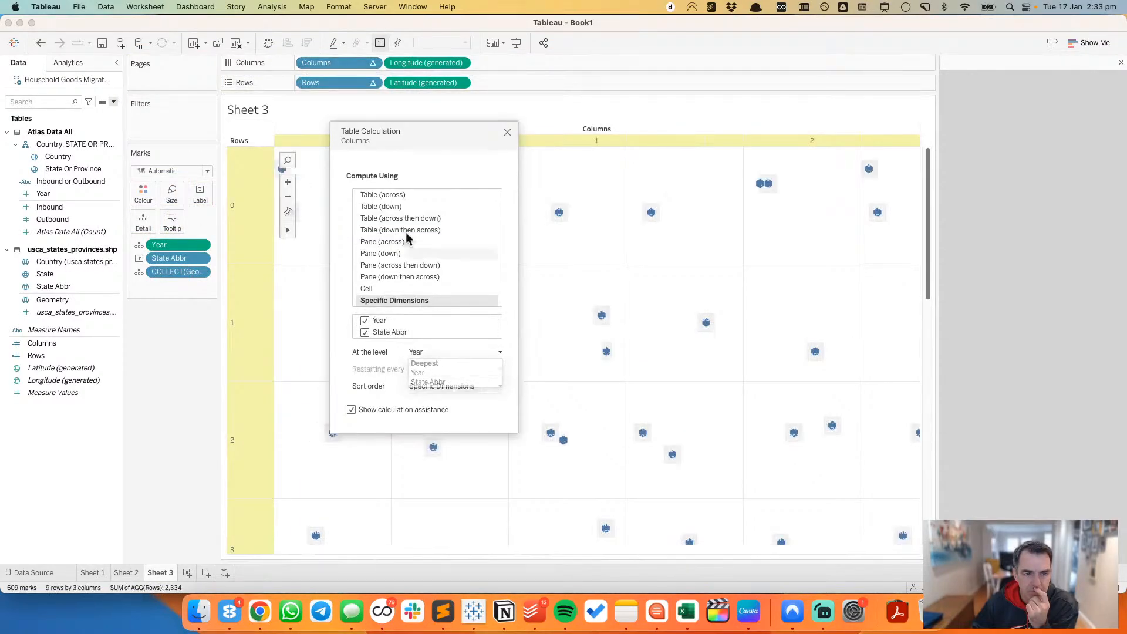
Step: Order Year above State Abbr in the Rows table calculation and set its level to Year
click(373, 82)
click(340, 249)
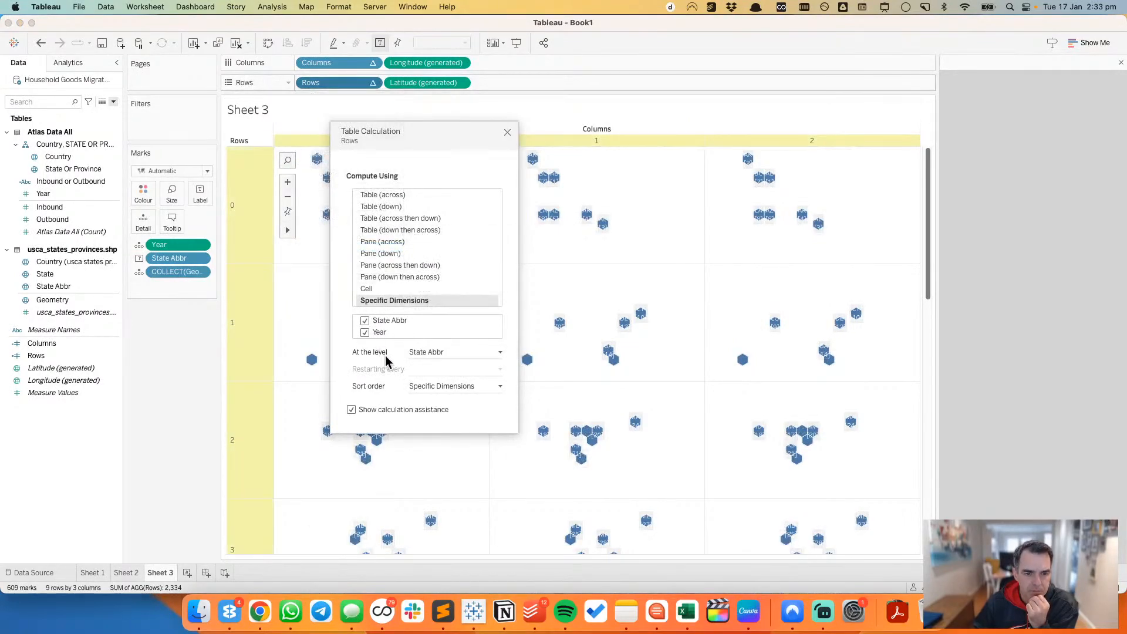
drag(387, 332, 413, 348)
click(414, 352)
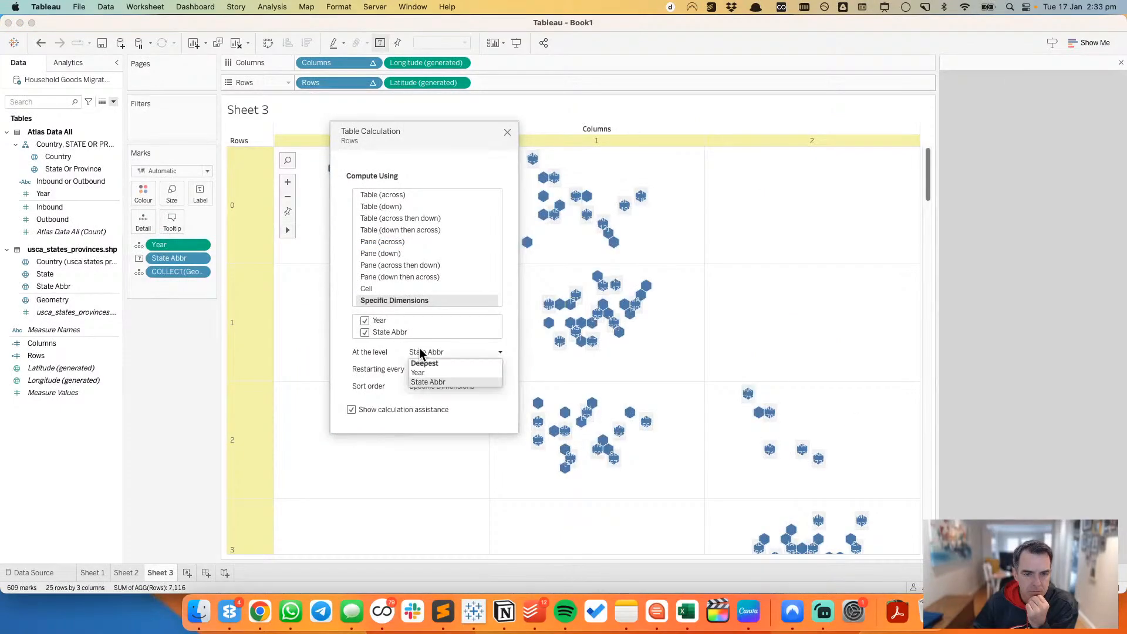
click(422, 371)
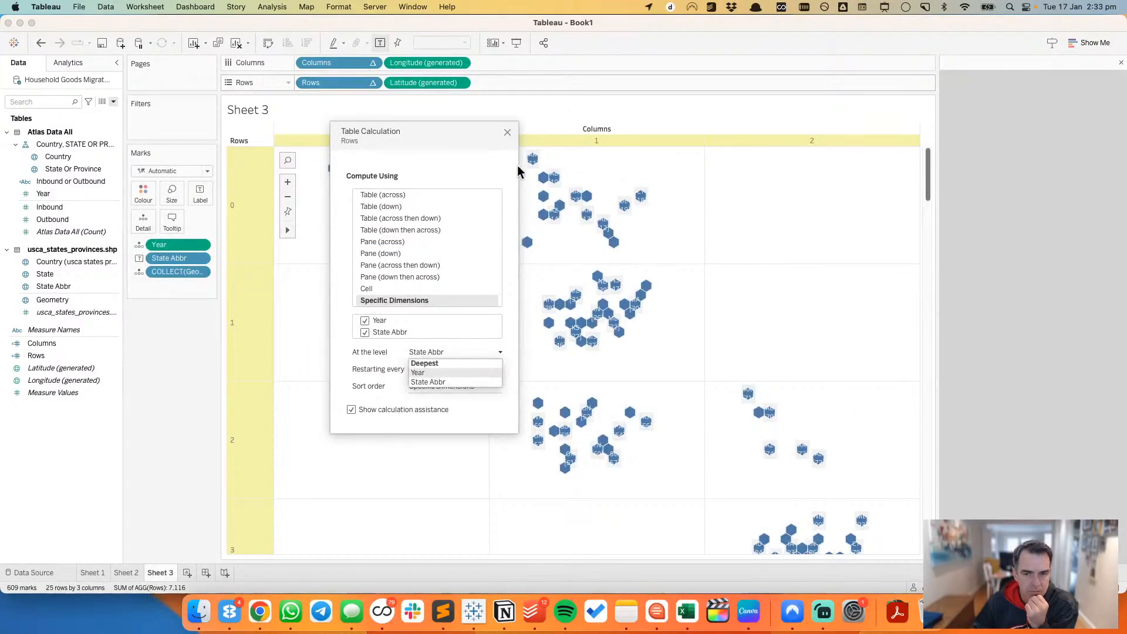
click(507, 133)
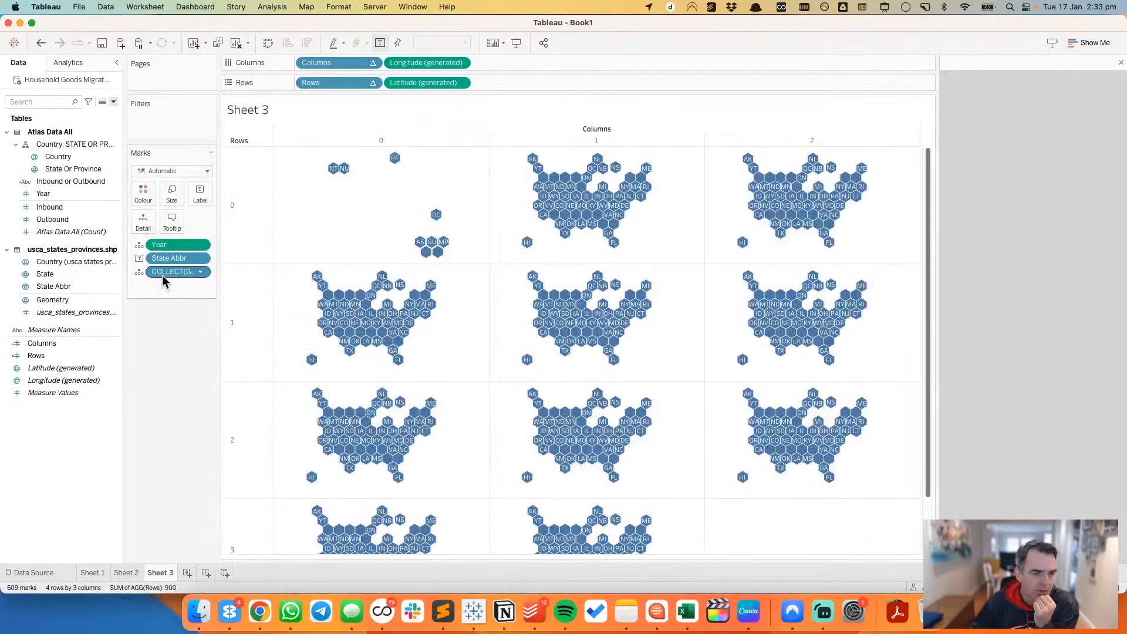
Step: Change State Abbr from a label to a detail and colour the hexagons by Inbound or Outbound
click(139, 272)
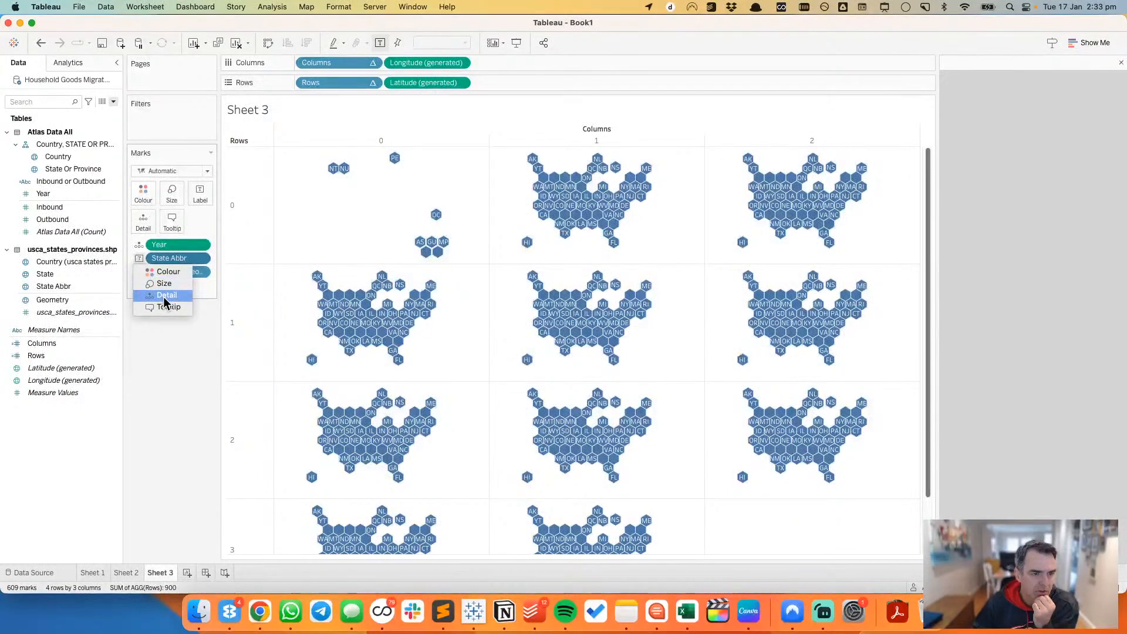
click(165, 296)
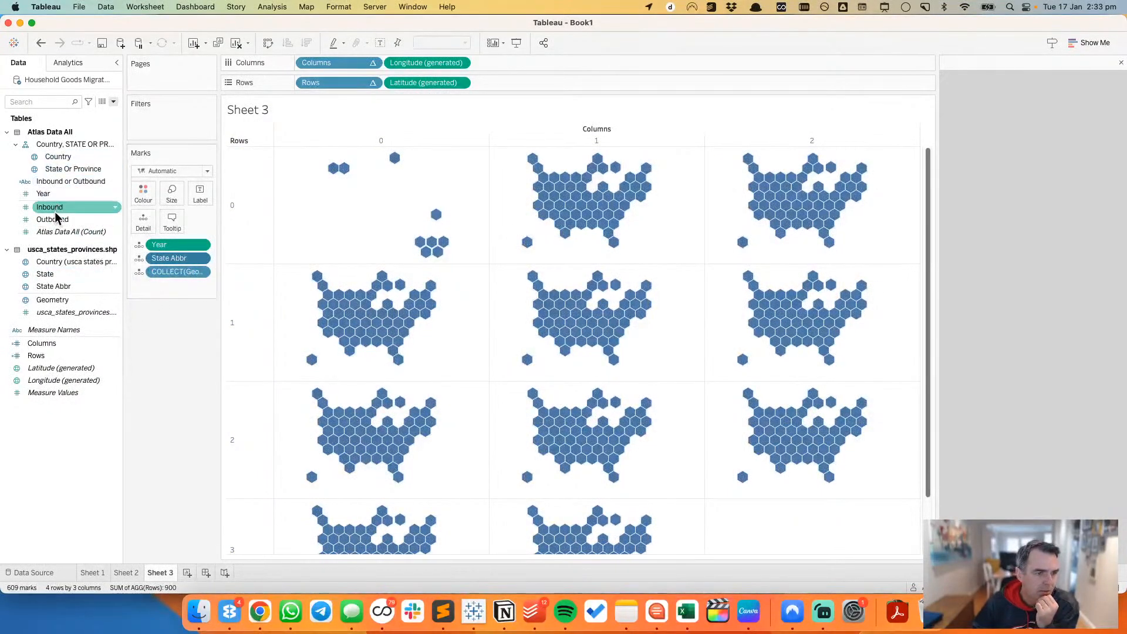
drag(64, 182, 147, 196)
click(147, 196)
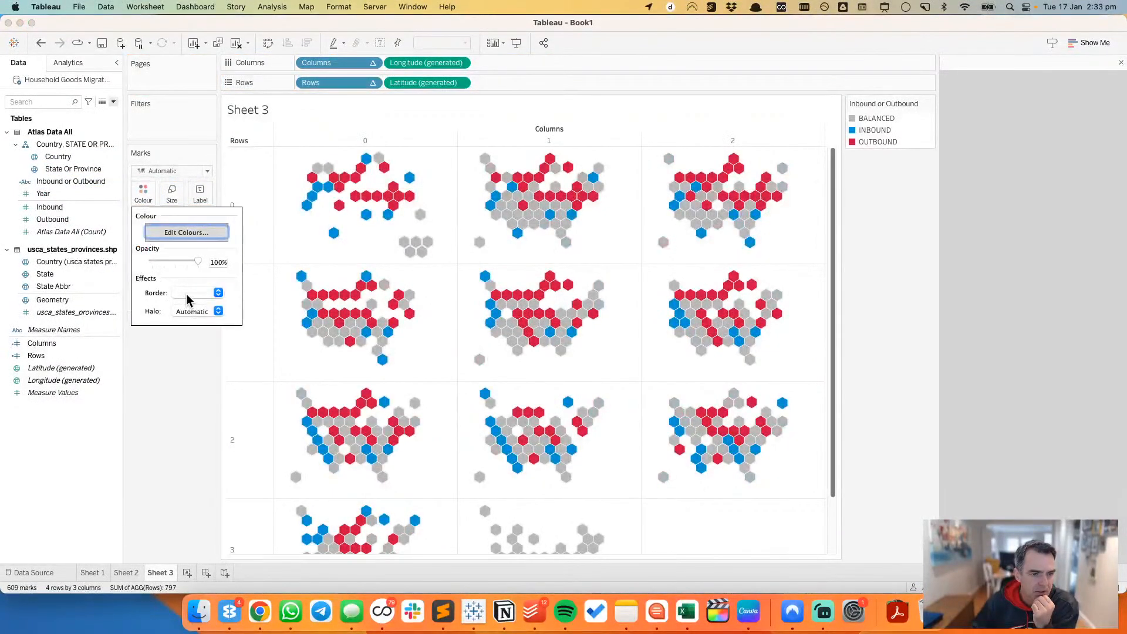
click(184, 375)
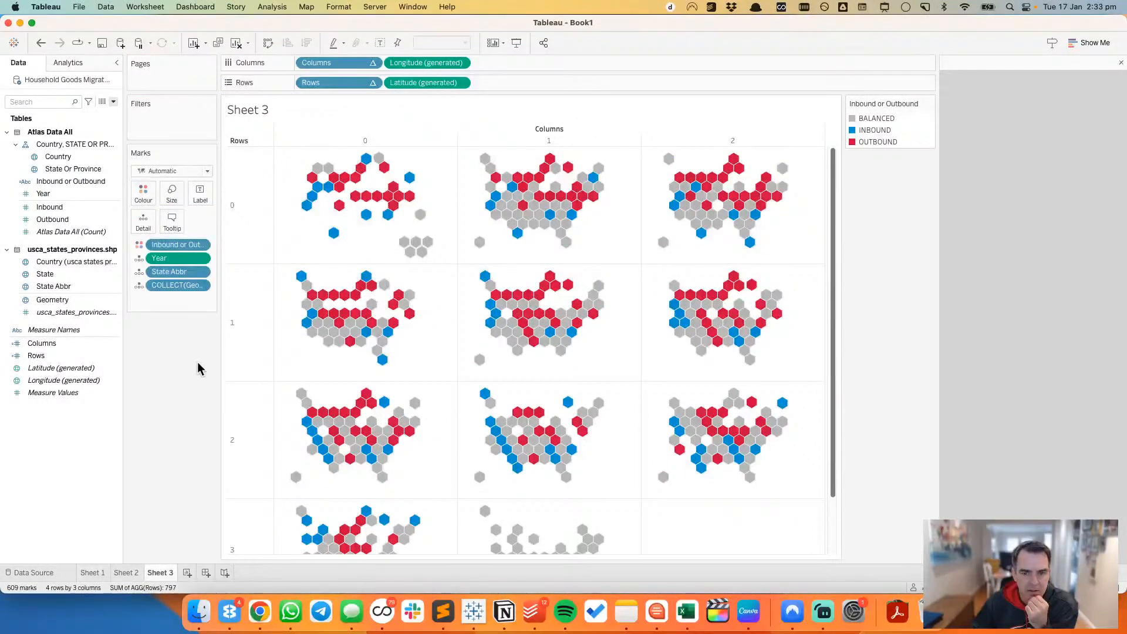
Step: Exclude the Columns and Rows table calculations from the hexagon tooltips
mouse_move(411, 248)
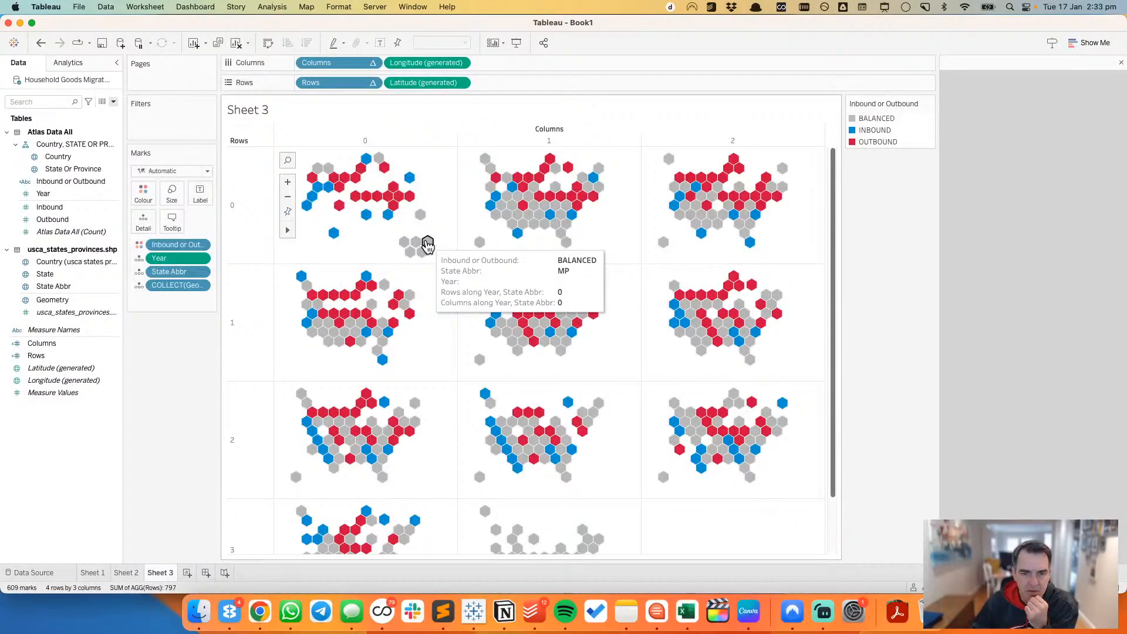
click(373, 62)
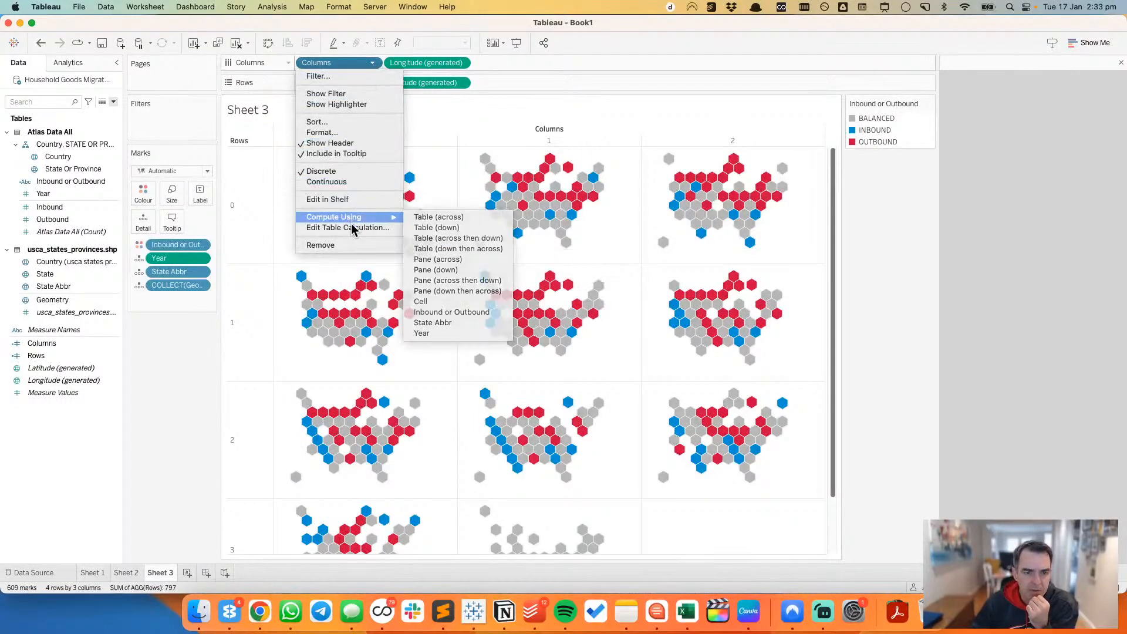
click(345, 153)
click(372, 82)
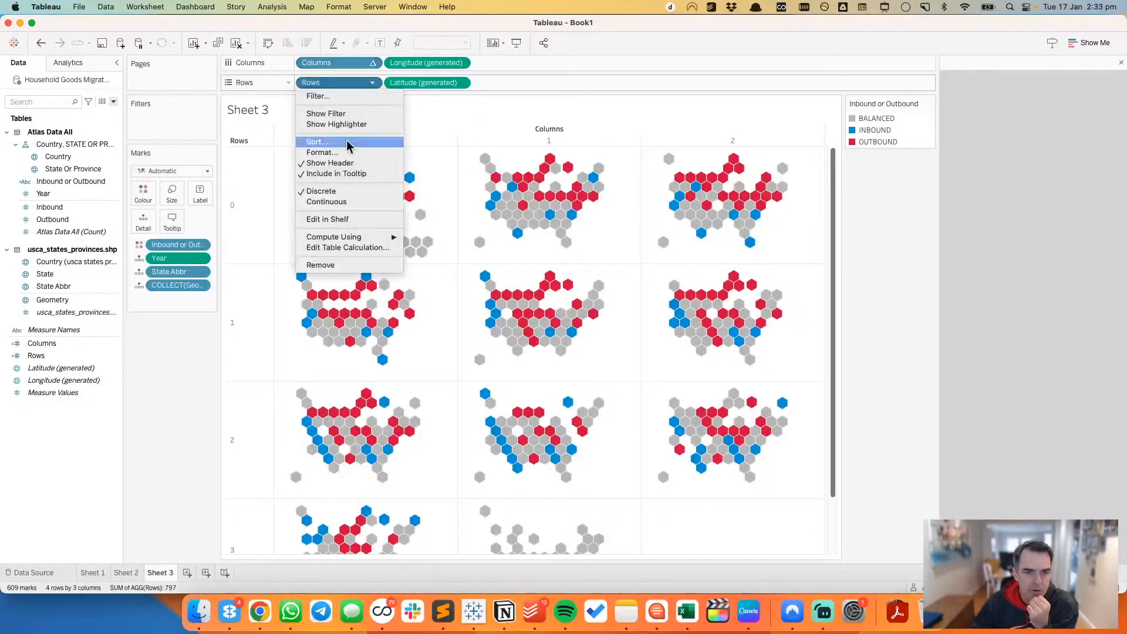
click(345, 176)
Step: Hide the headers of the Columns and Rows fields in the small-multiples grid
click(373, 63)
click(337, 143)
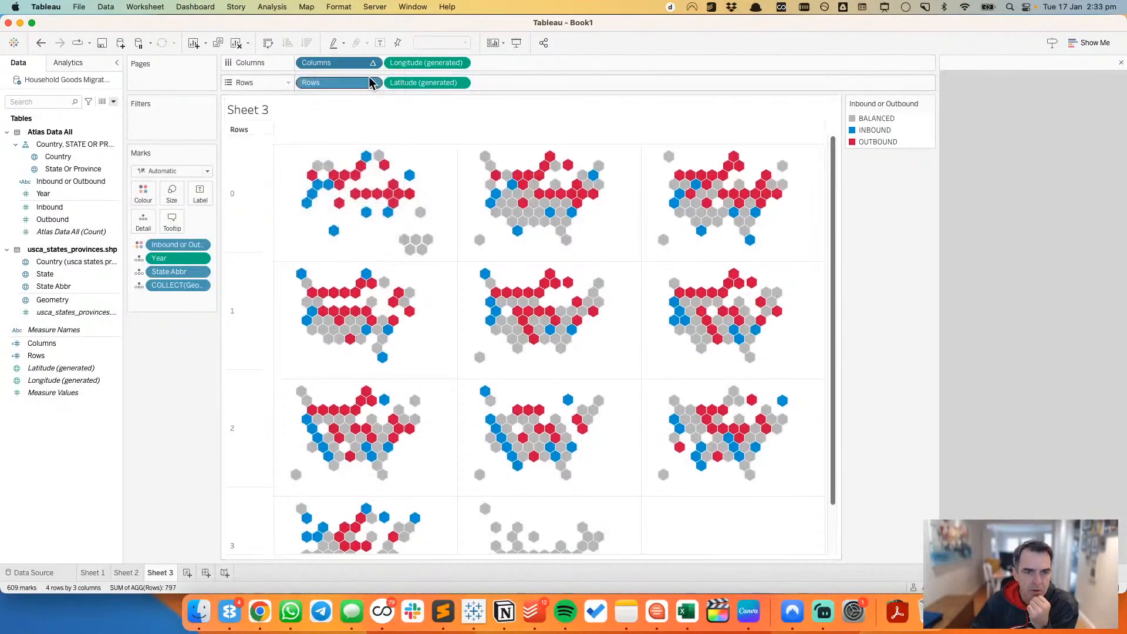
click(372, 82)
click(343, 164)
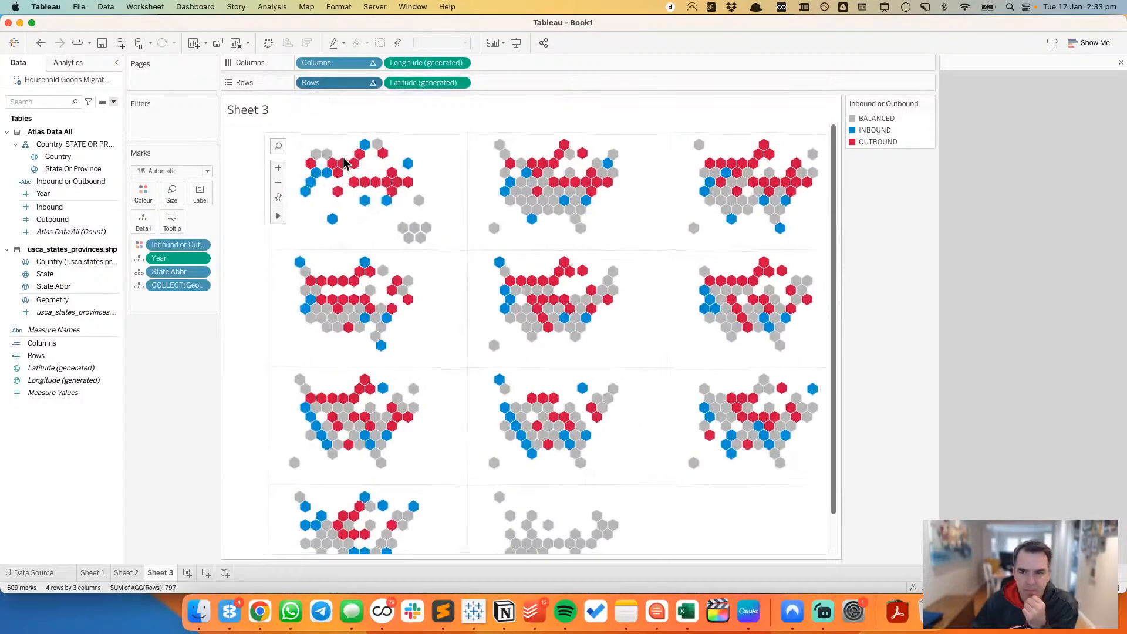
drag(834, 246, 792, 216)
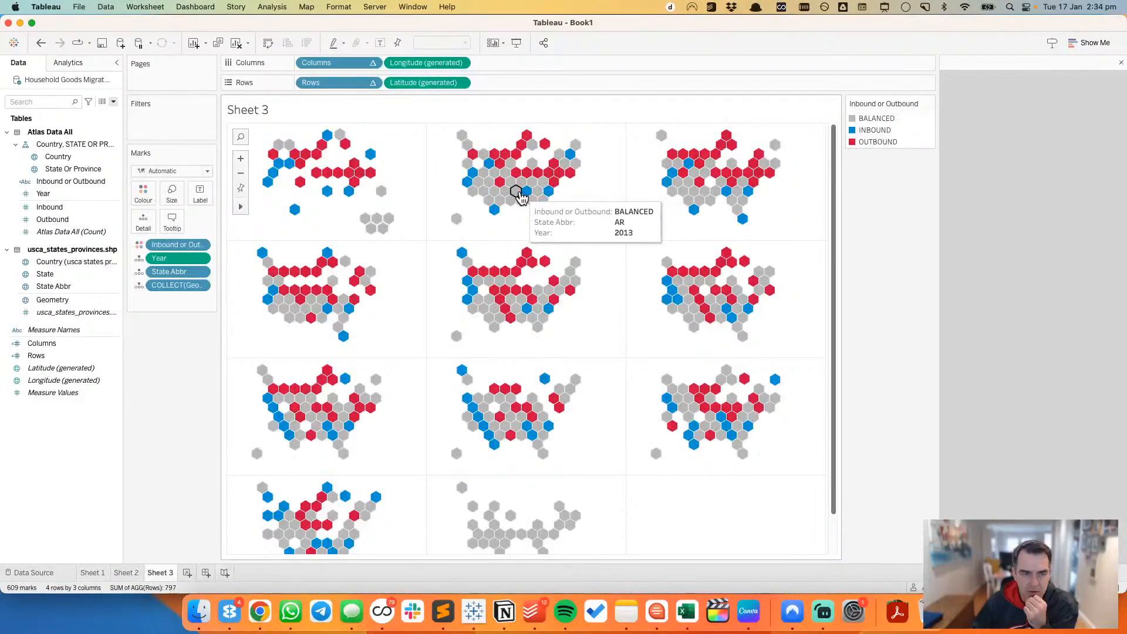
Step: Change State Abbr to an attribute and compute the Columns table calculation using Year and Inbound or Outbound at the Year level
click(201, 272)
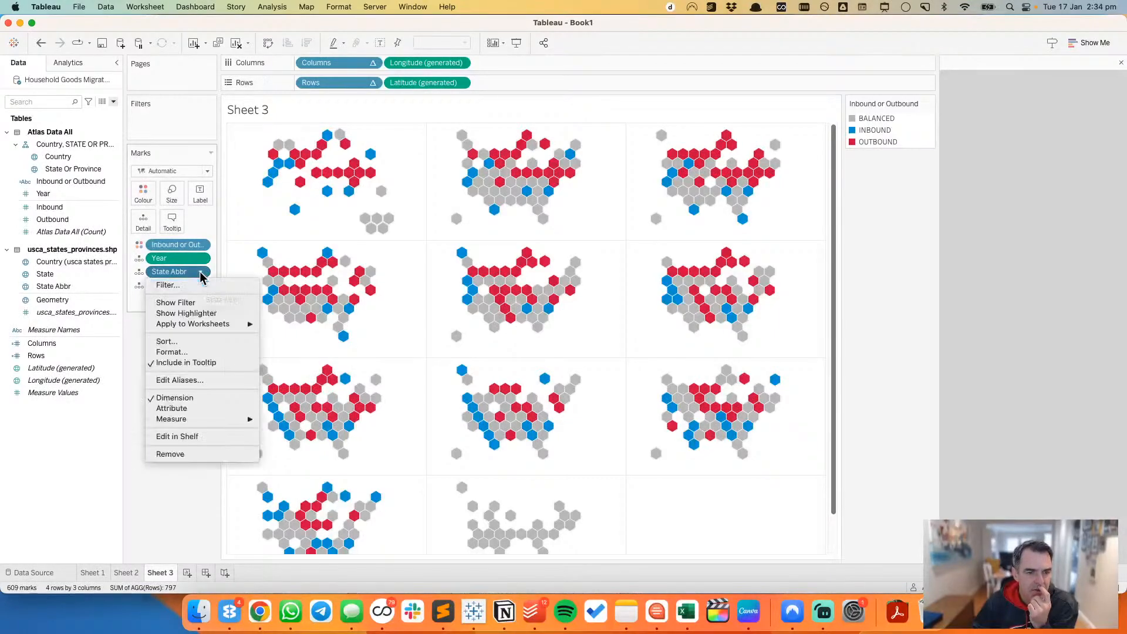
click(210, 408)
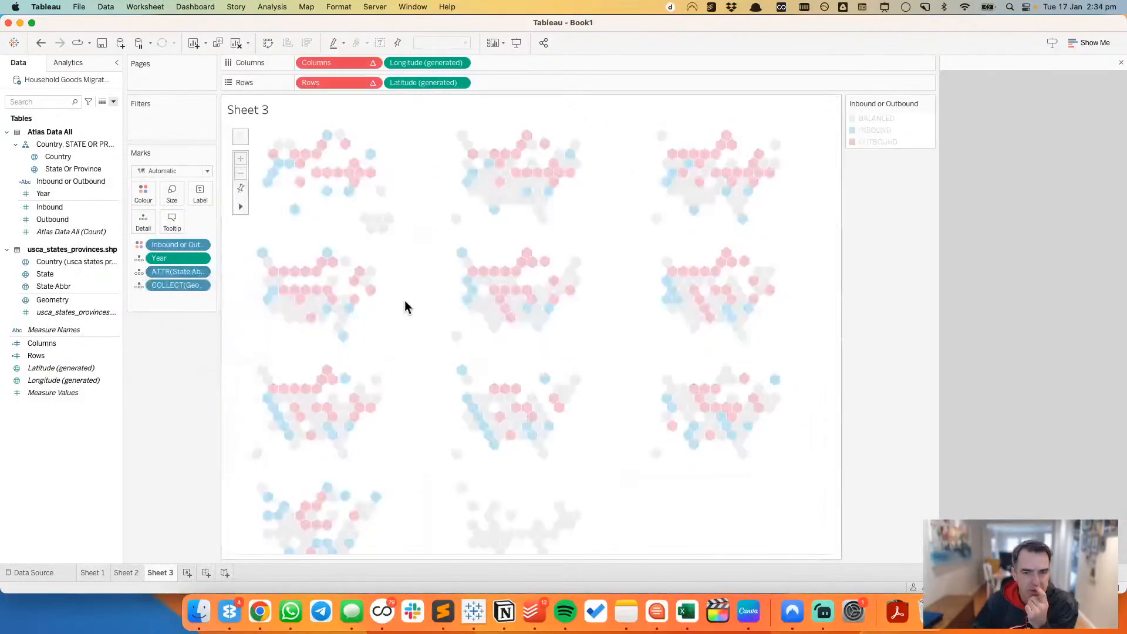
click(372, 63)
click(342, 227)
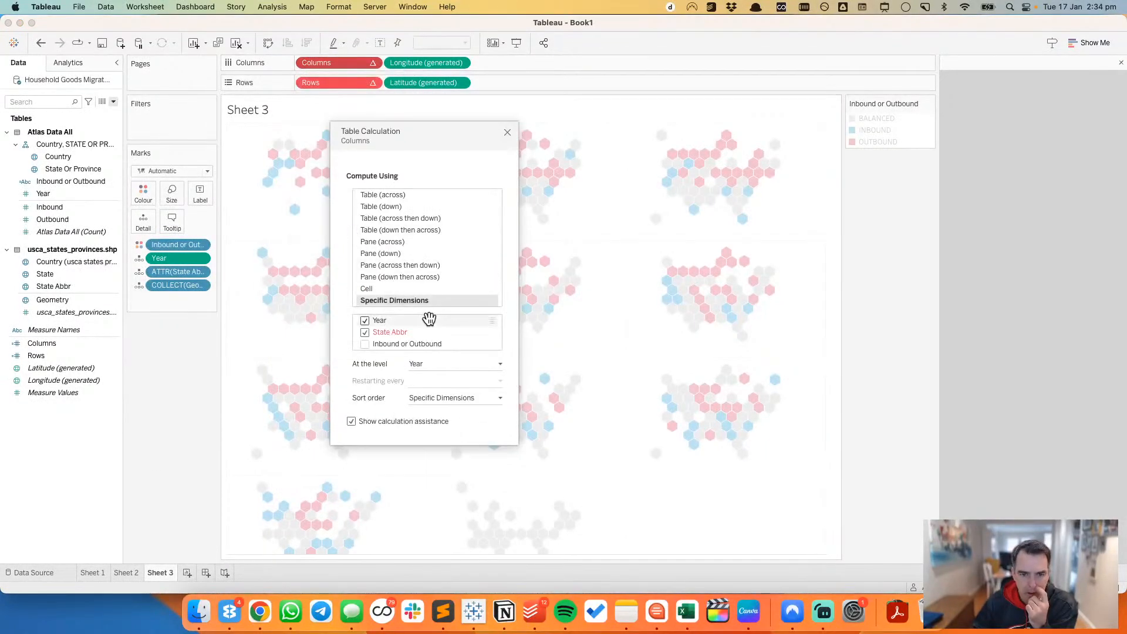
click(366, 333)
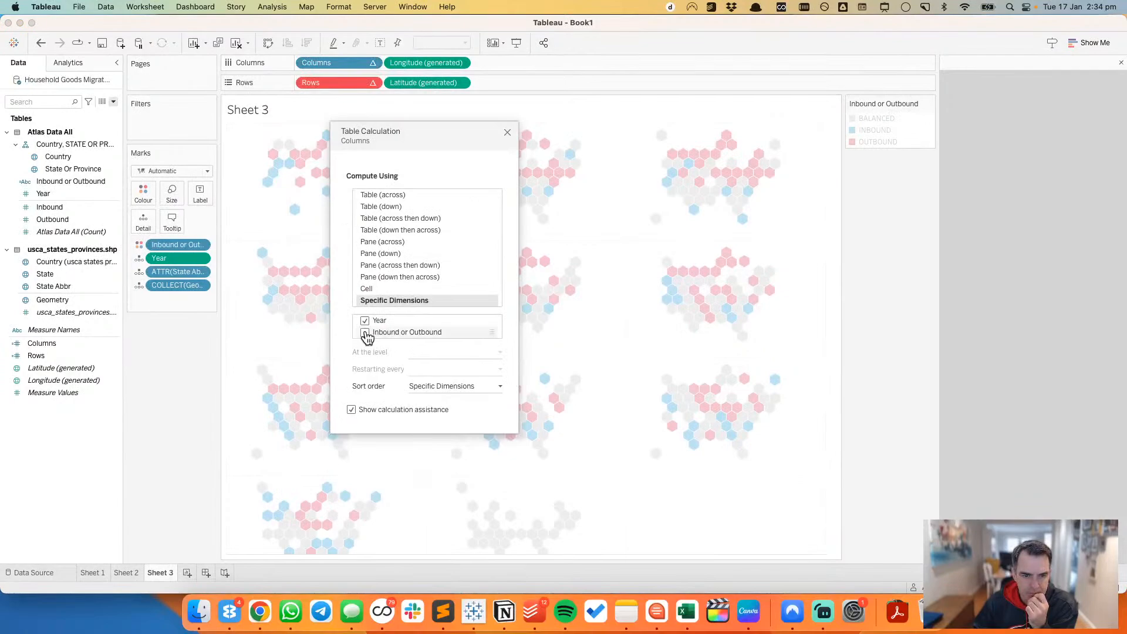
click(365, 332)
click(438, 352)
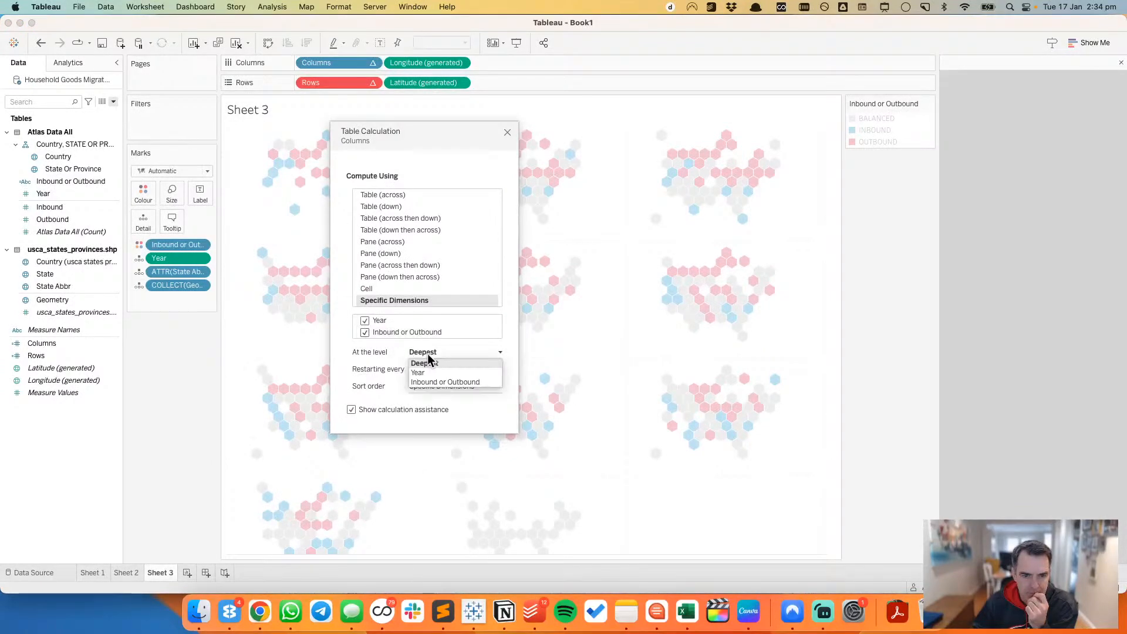
click(427, 373)
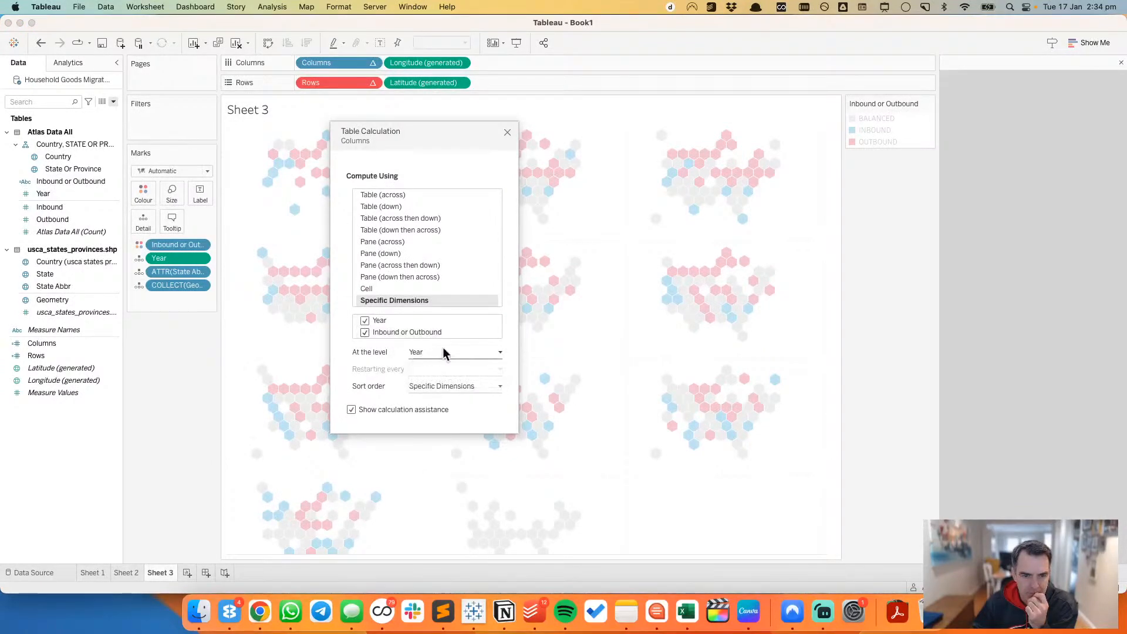
click(508, 132)
Step: Compute the Rows table calculation using Year and Inbound or Outbound instead of State Abbr, at the Year level
click(372, 81)
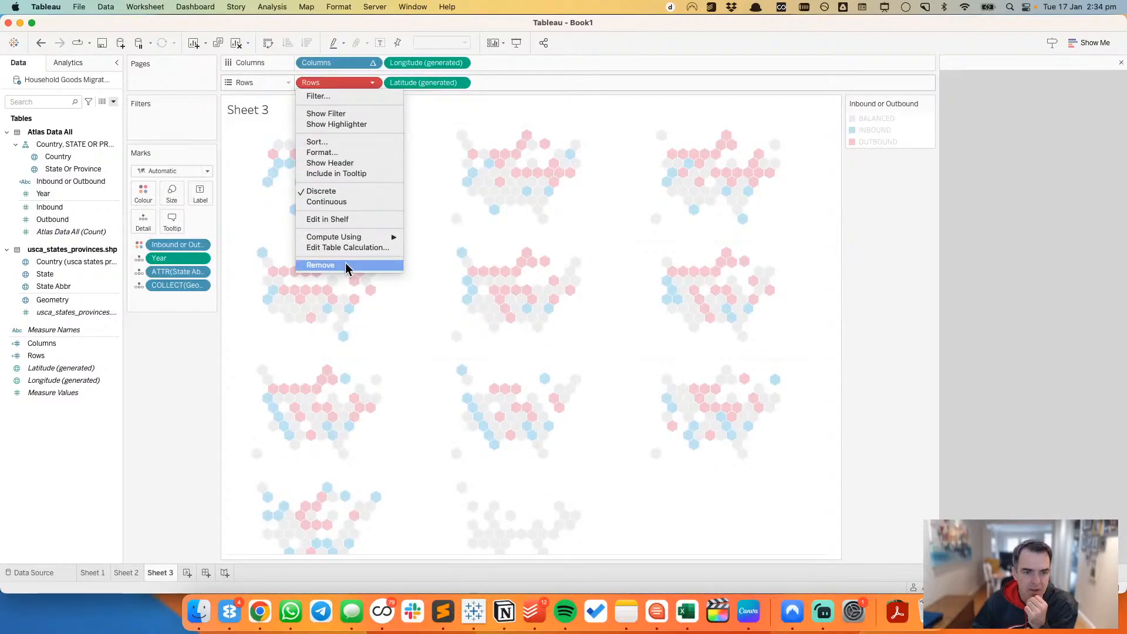
click(344, 248)
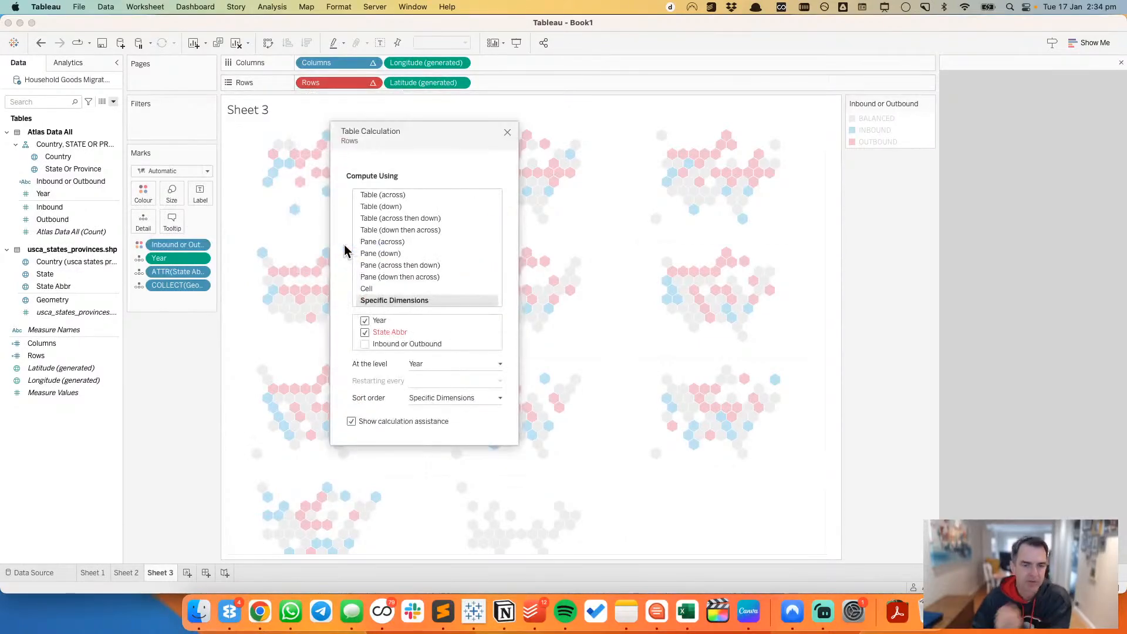
click(365, 344)
click(364, 332)
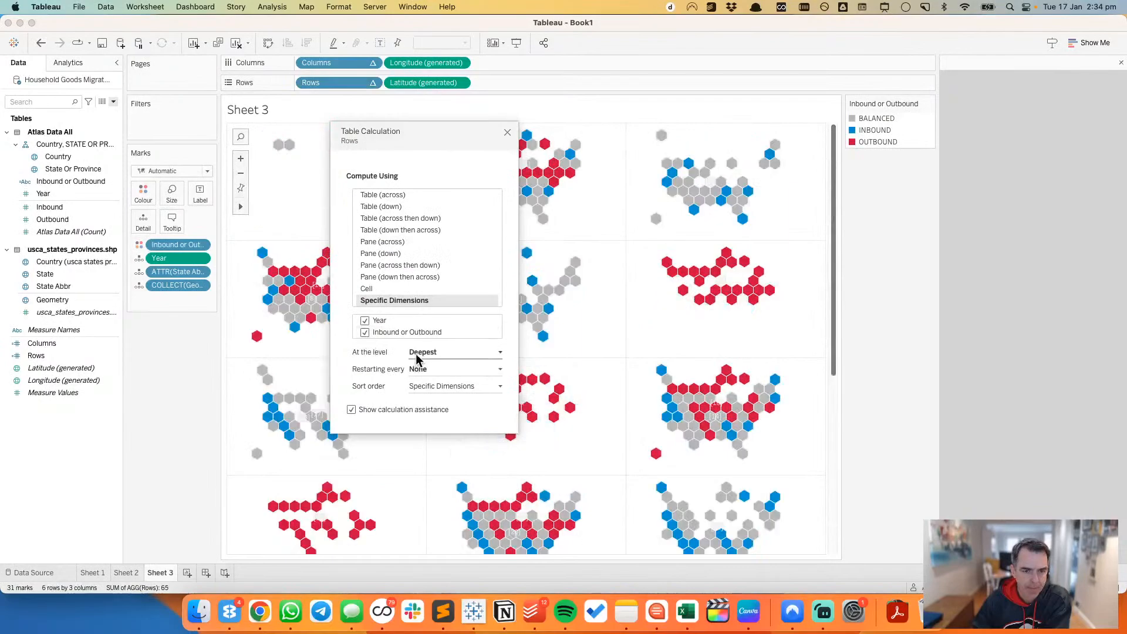
click(419, 353)
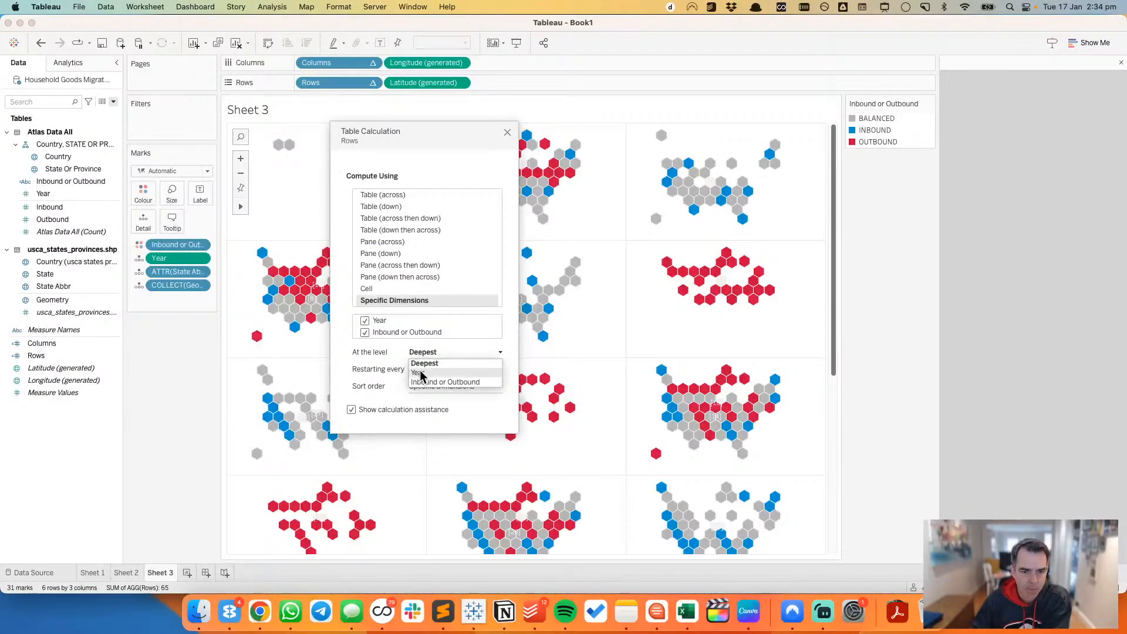
click(422, 372)
click(507, 133)
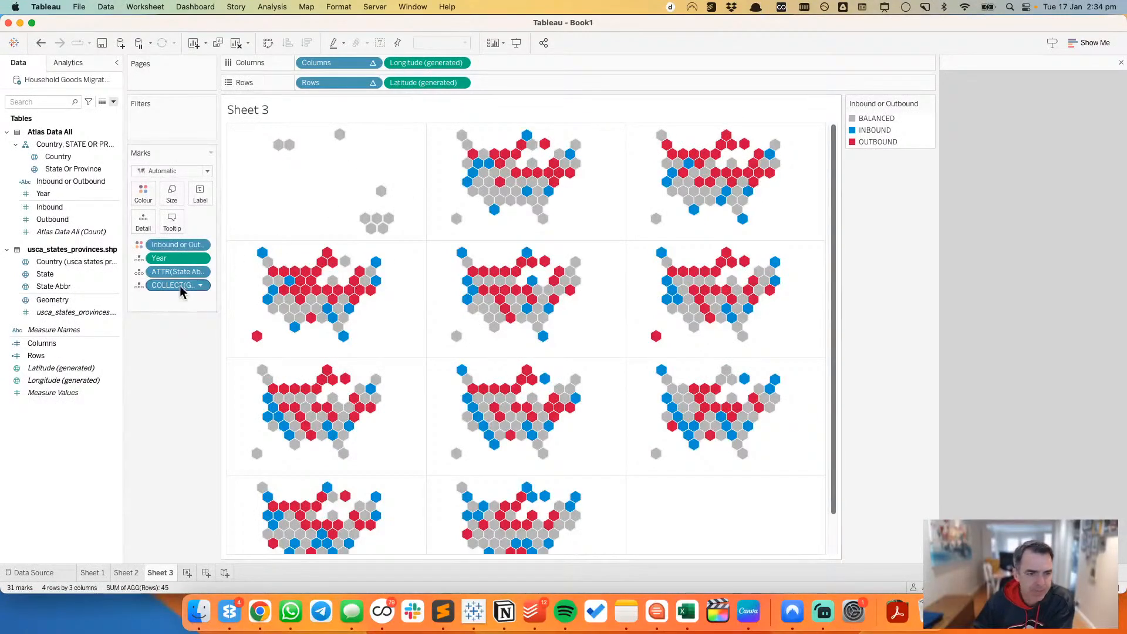
Step: Change State Abbr from an attribute back to a dimension and check all maps in the grid
click(198, 274)
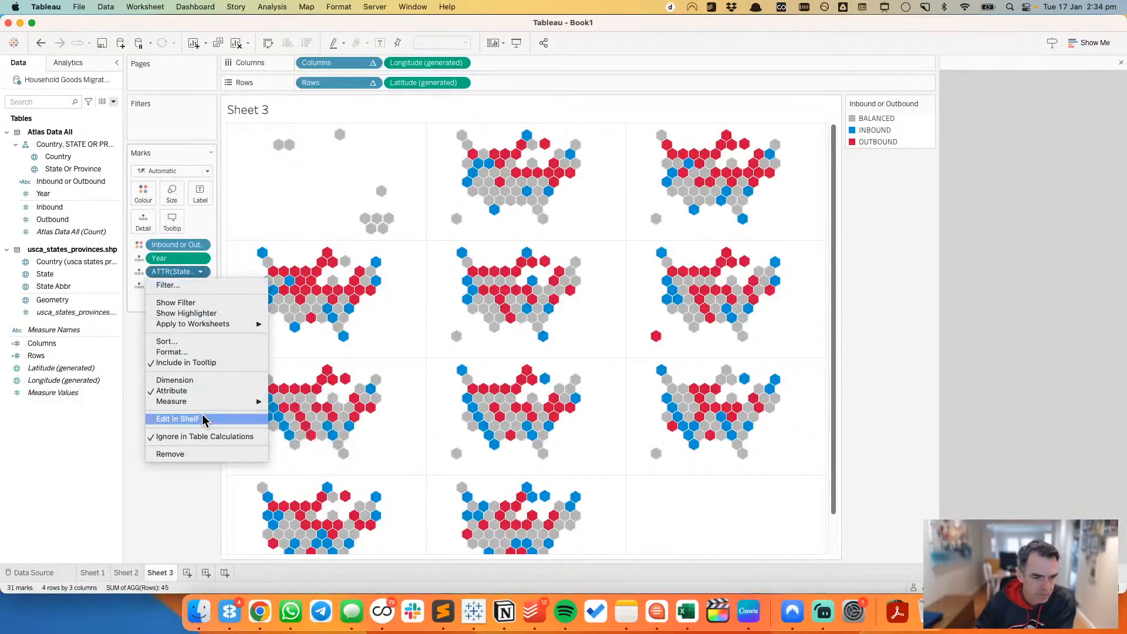
click(200, 381)
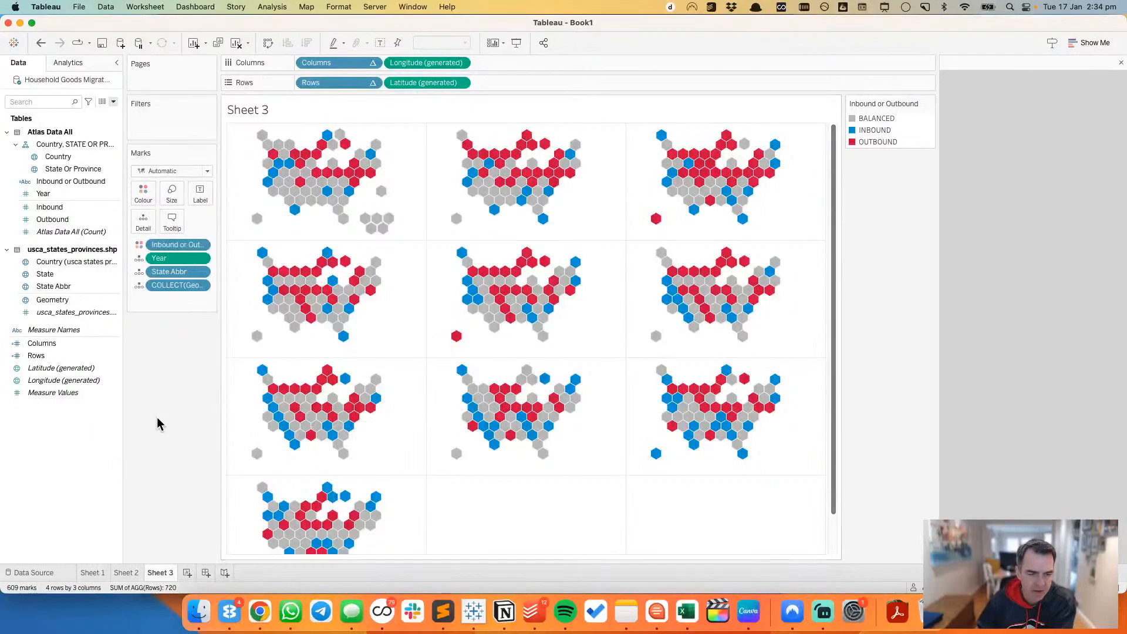
drag(836, 378, 834, 481)
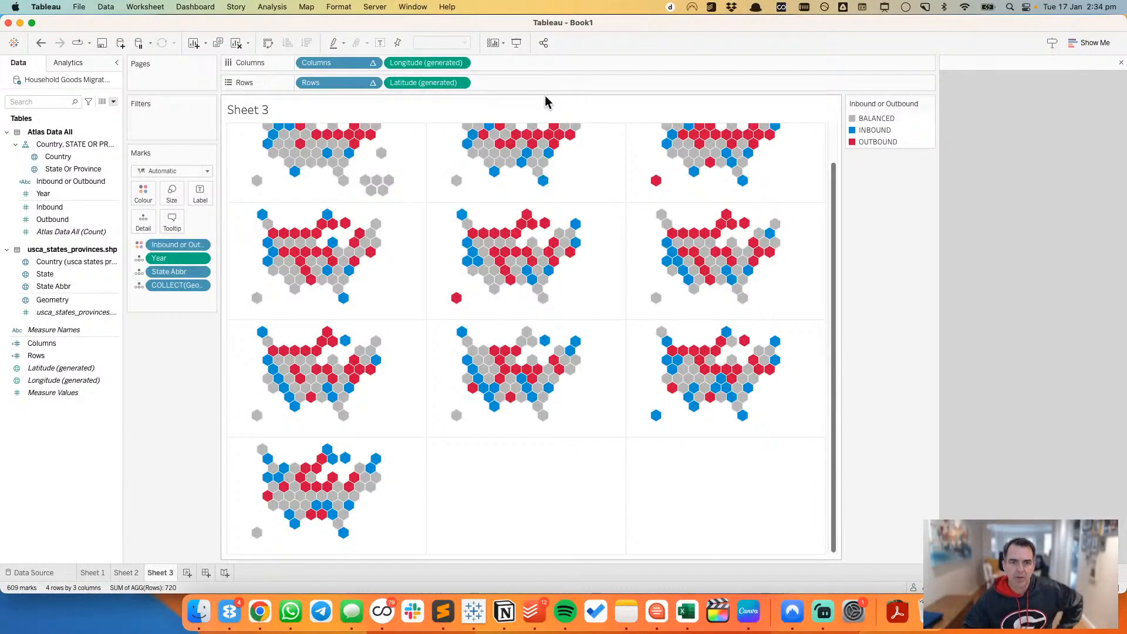
scroll(600, 346, up, 3)
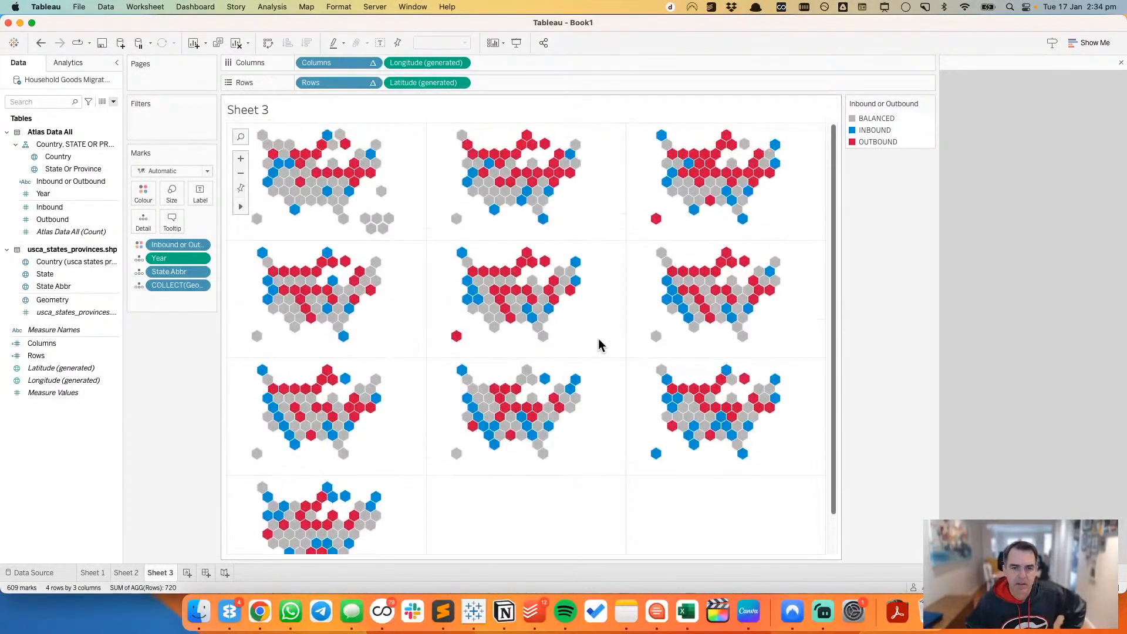
Step: Show the Columns and Rows headers and resize the grid's columns and rows so all four rows of maps fit the view
click(372, 62)
click(359, 144)
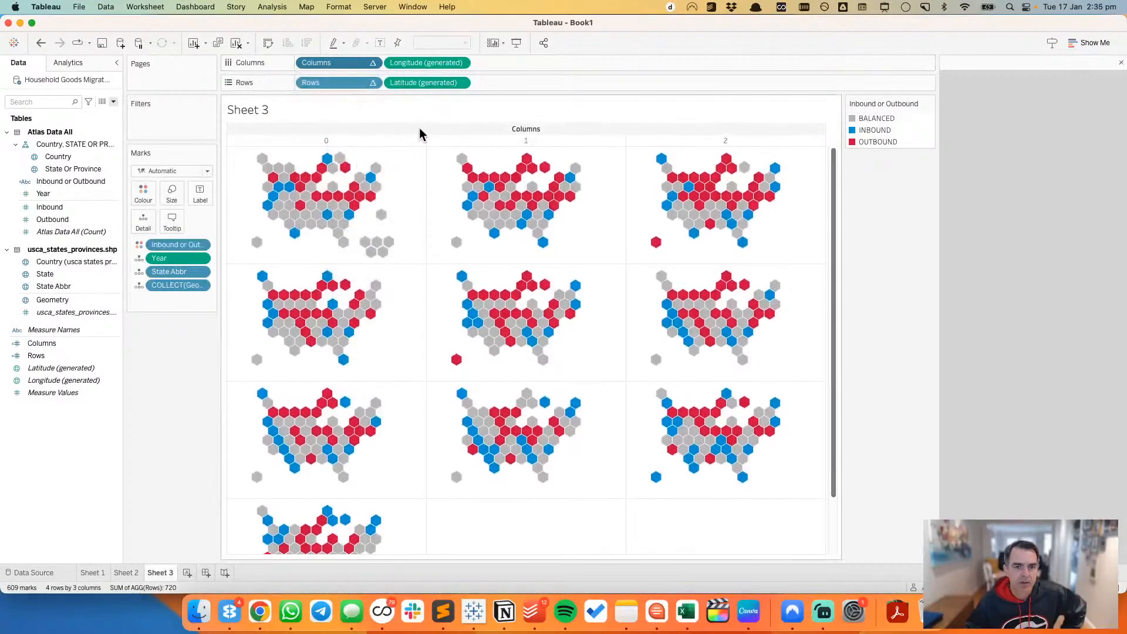
drag(425, 141, 402, 141)
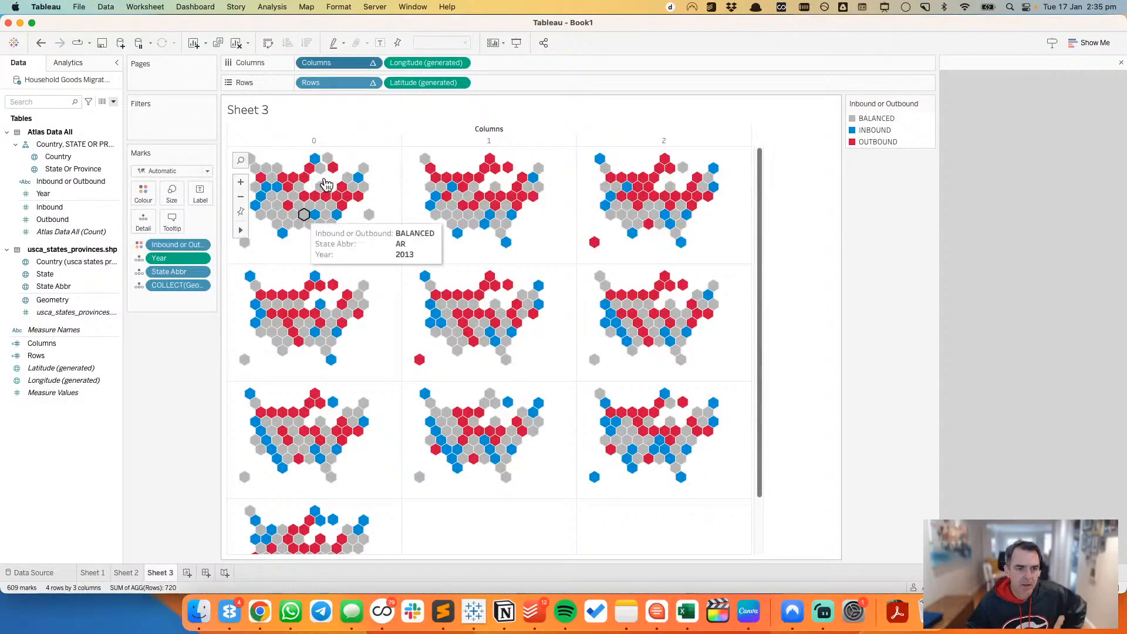
click(372, 82)
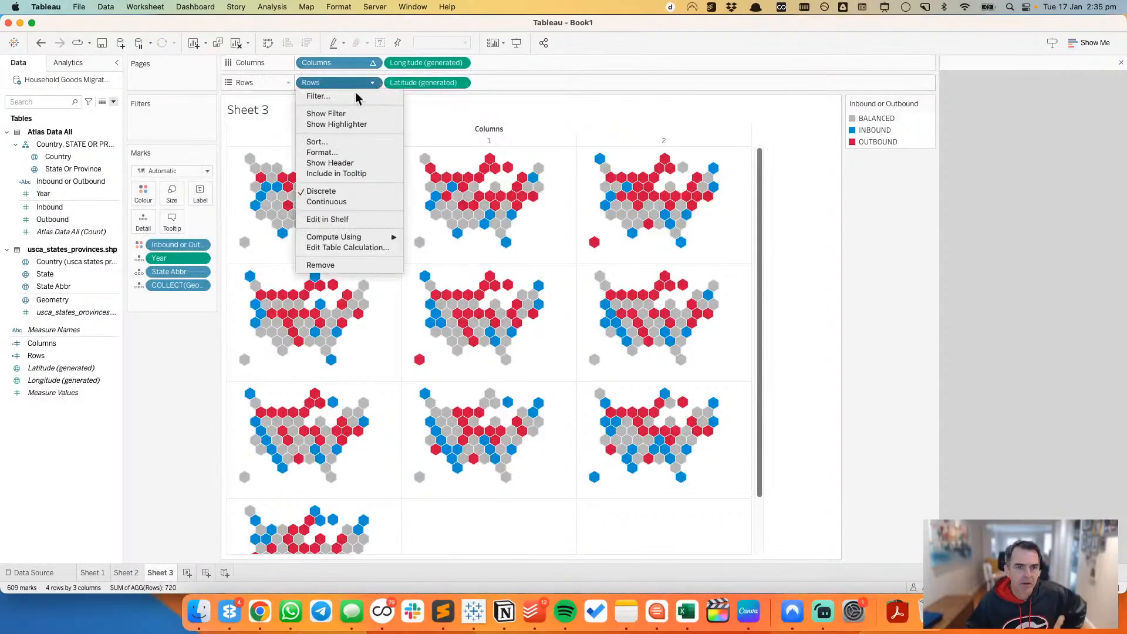
click(328, 163)
drag(247, 264, 247, 247)
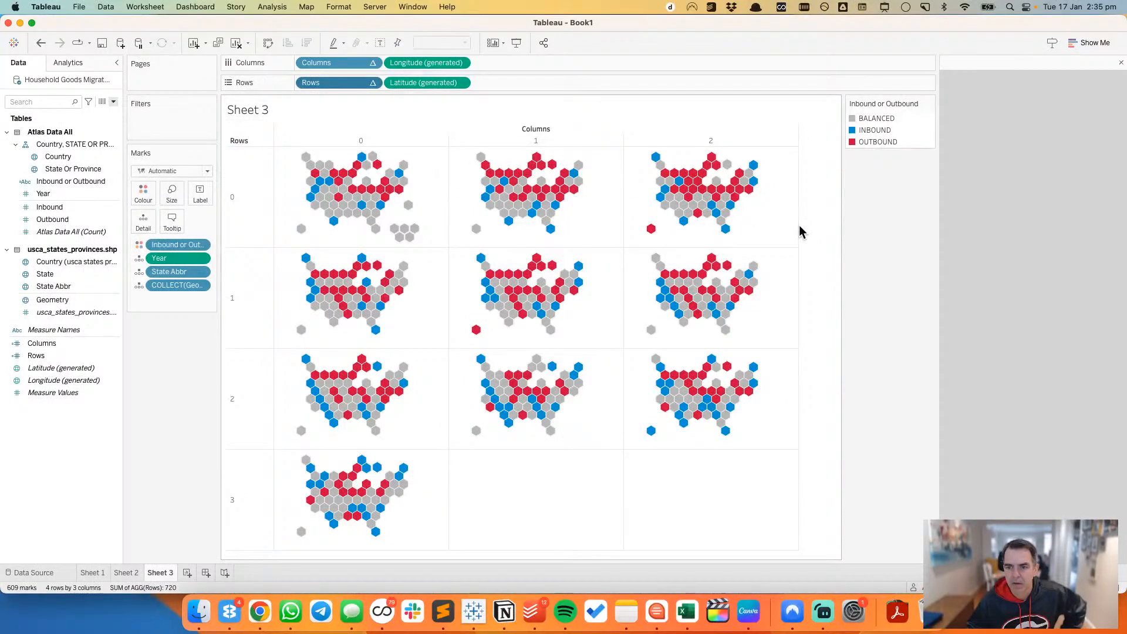
drag(798, 229, 828, 229)
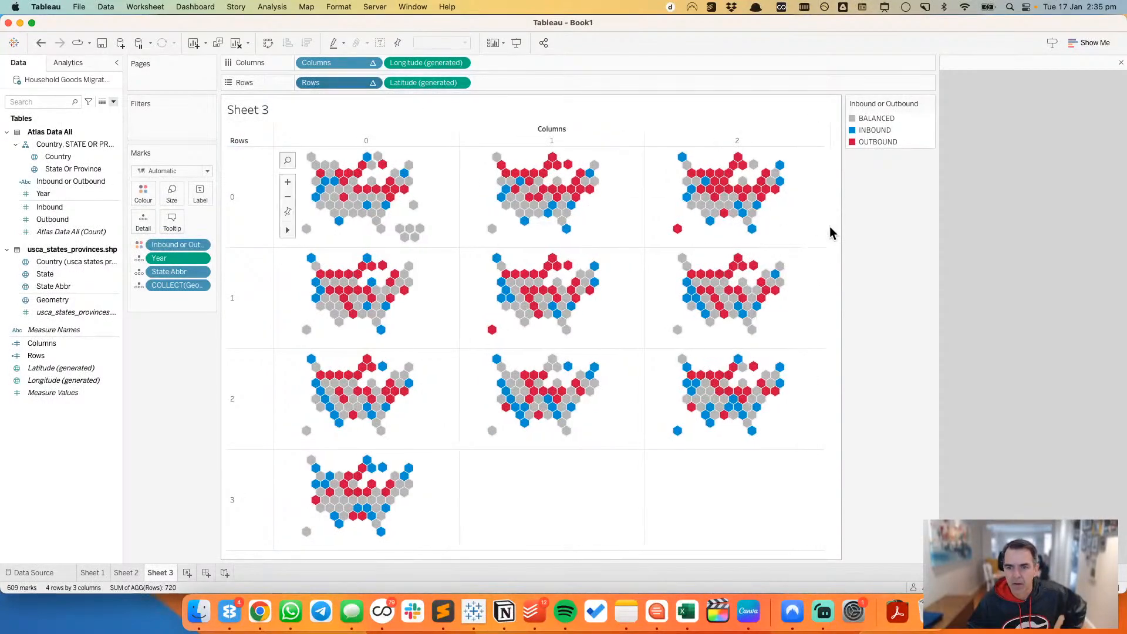
Step: Hide the Columns and Rows headers again on the resized grid
click(372, 62)
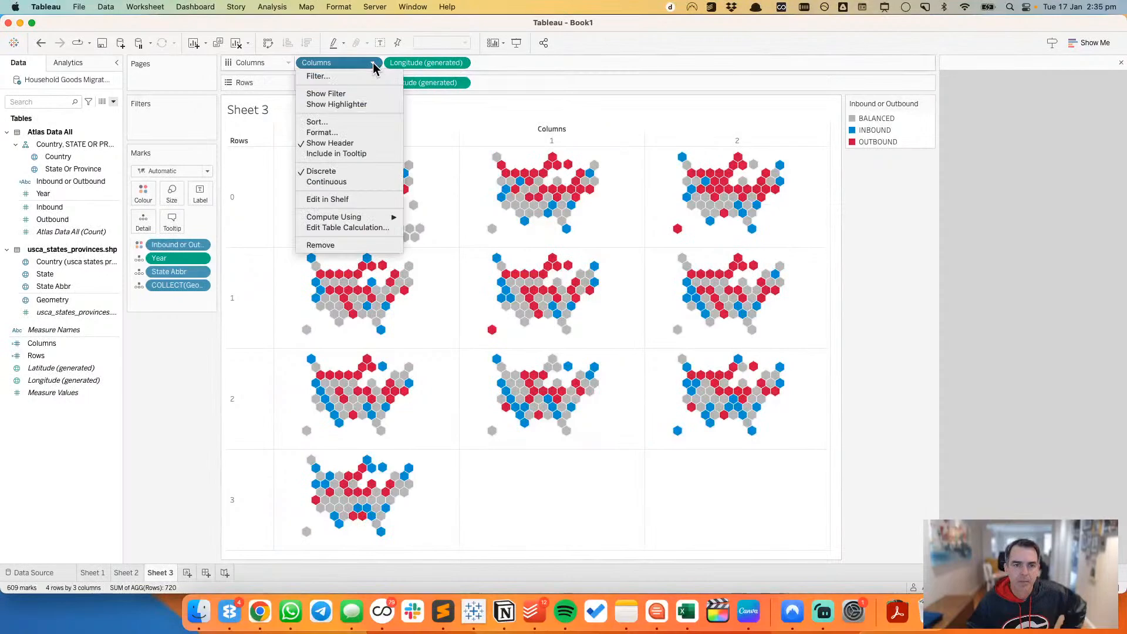
click(347, 146)
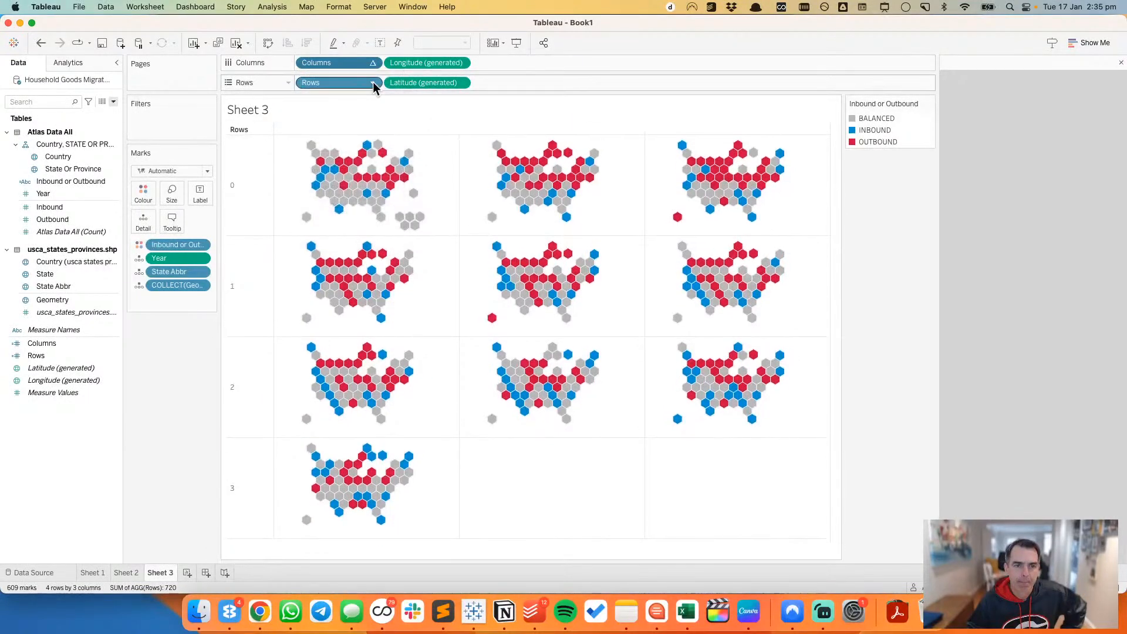
click(372, 82)
click(340, 164)
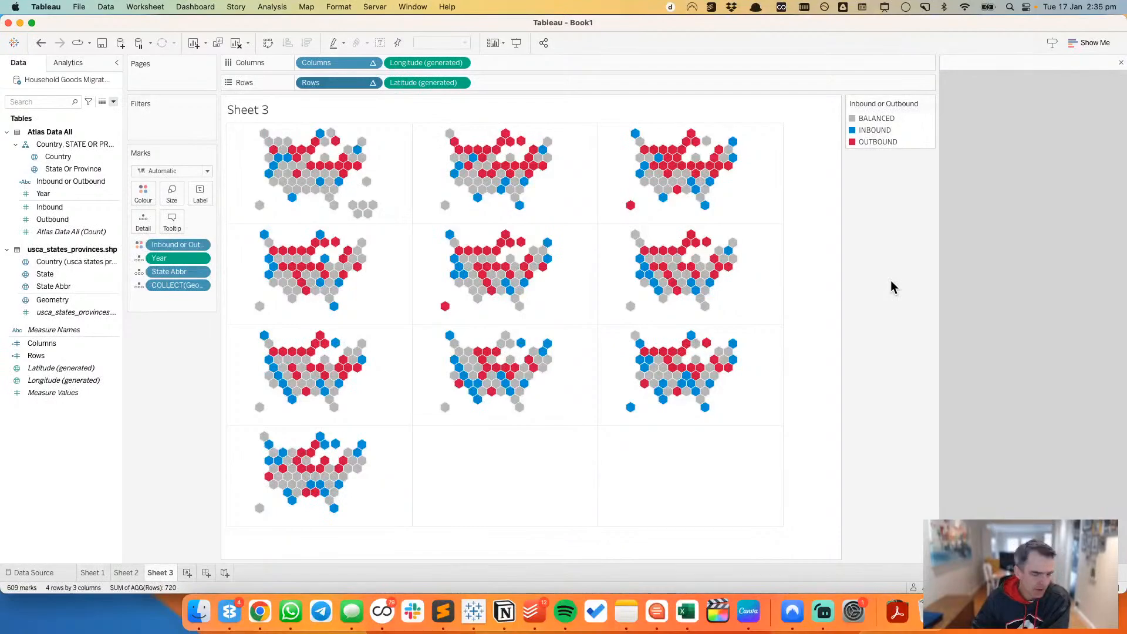
click(187, 575)
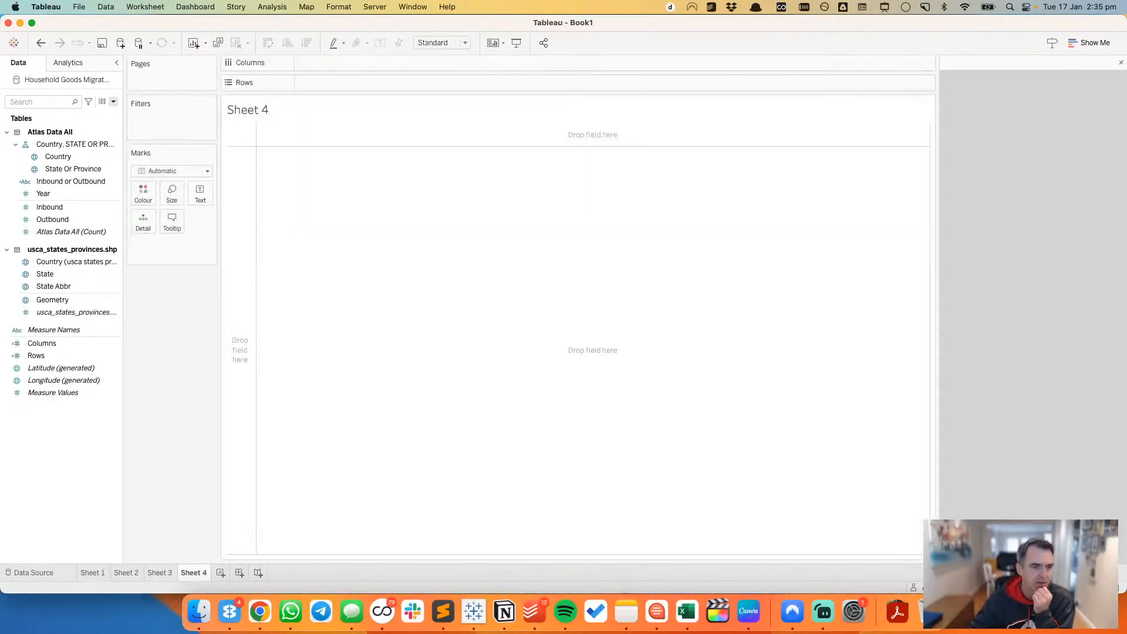
click(69, 301)
double_click(69, 301)
mouse_move(59, 286)
mouse_down()
mouse_move(171, 226)
mouse_move(85, 276)
mouse_up()
click(40, 44)
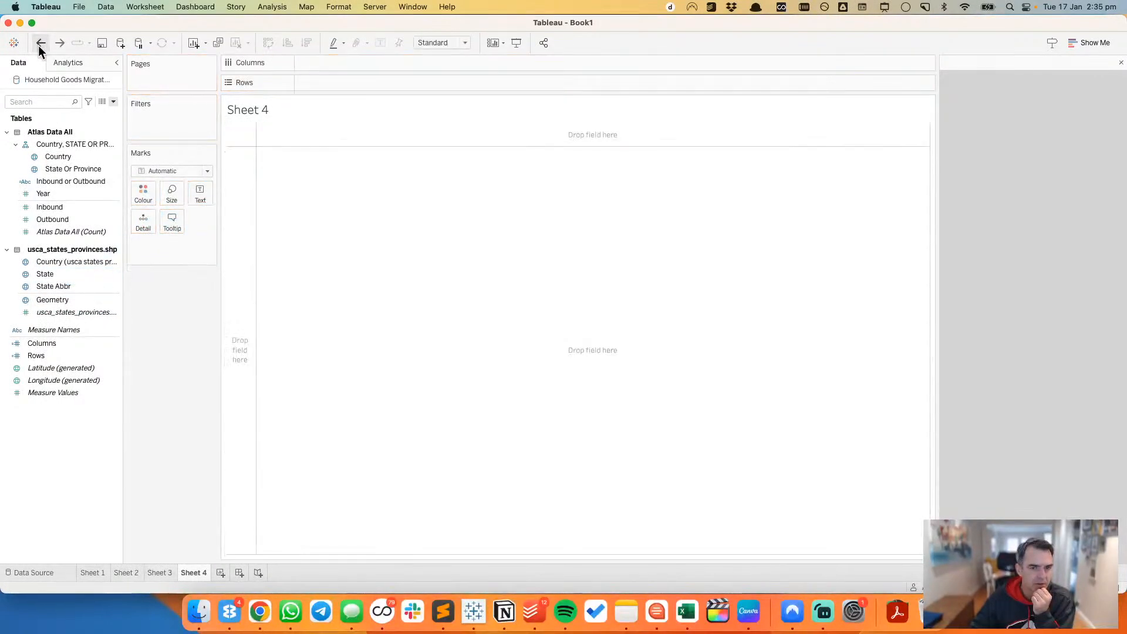
click(40, 45)
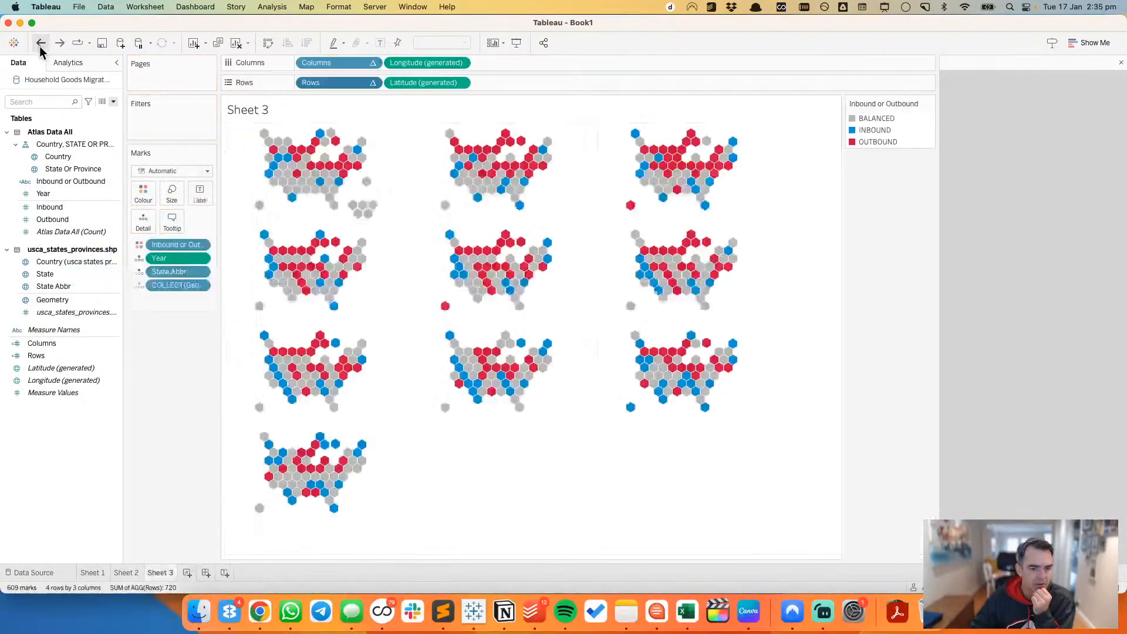
Step: Duplicate Sheet 3 and remove the Columns and Rows fields from the copy's shelves
right_click(155, 575)
click(188, 471)
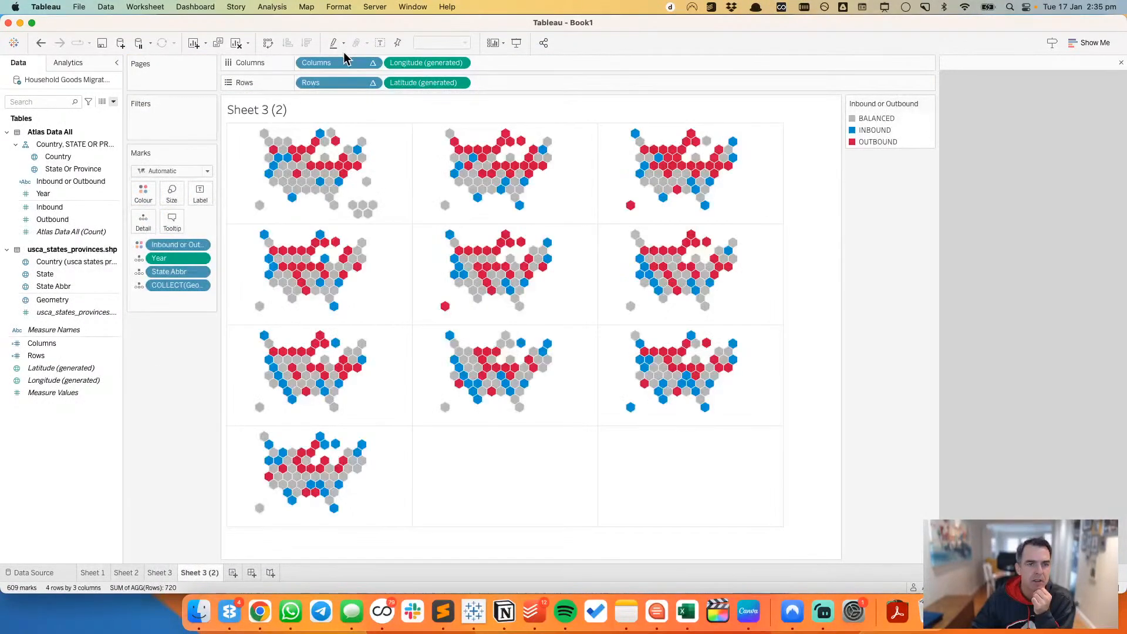
drag(330, 62, 319, 20)
drag(318, 82, 281, 23)
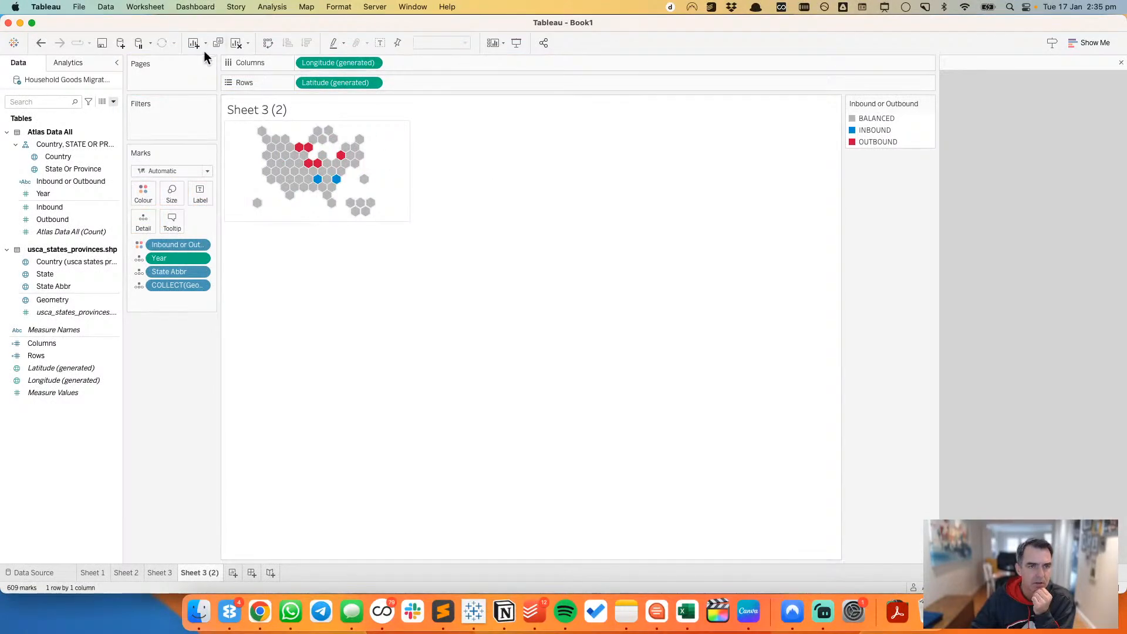
Step: Clear the manual sizing of the duplicated map sheet
click(145, 7)
mouse_move(182, 61)
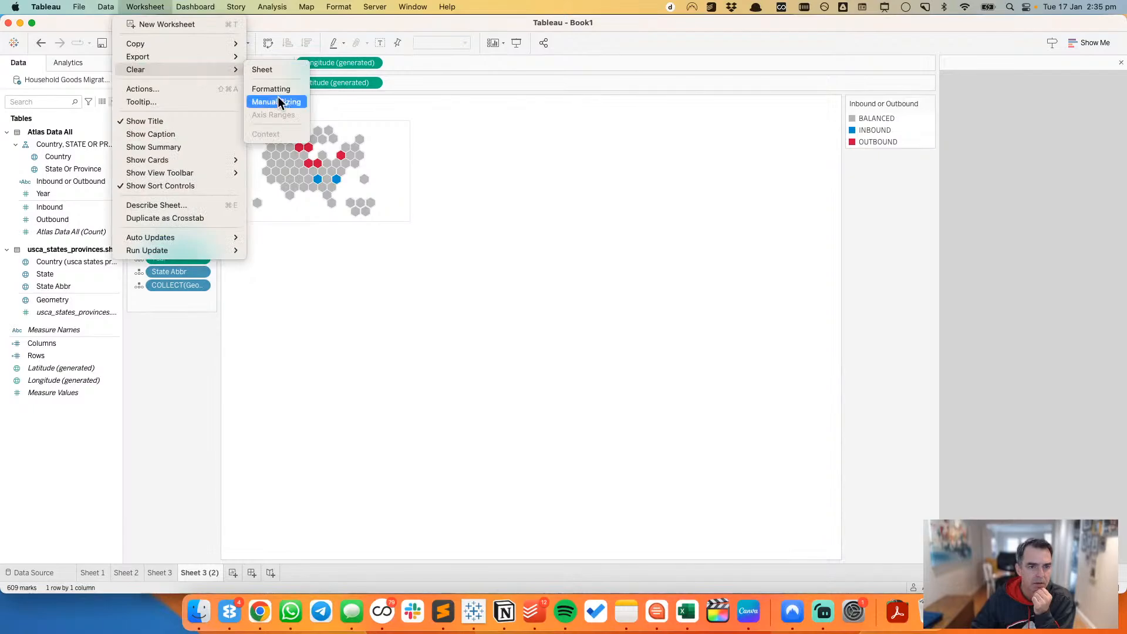
click(278, 96)
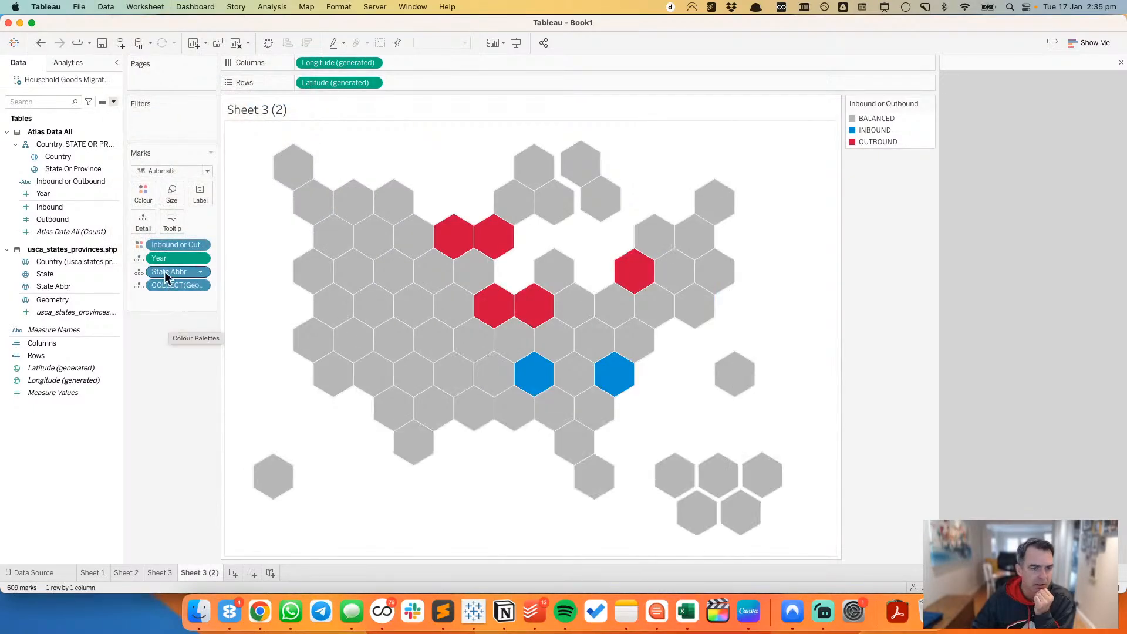
Step: Remove Year and Inbound or Outbound from the map's marks and label each hexagon with State Abbr
drag(163, 262, 159, 342)
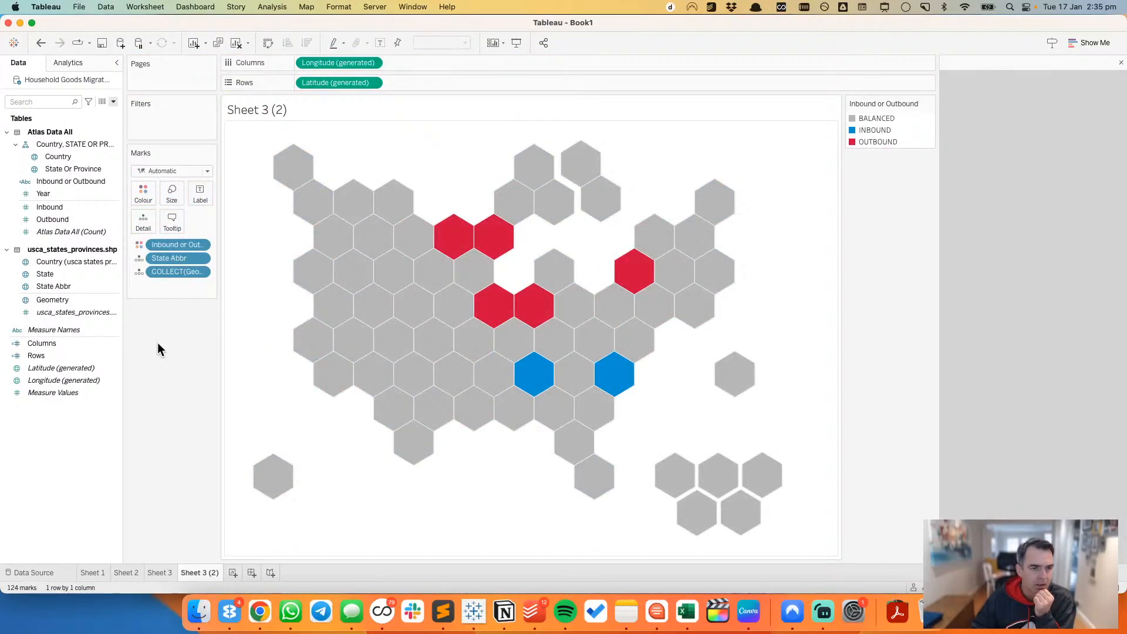
drag(176, 245, 179, 324)
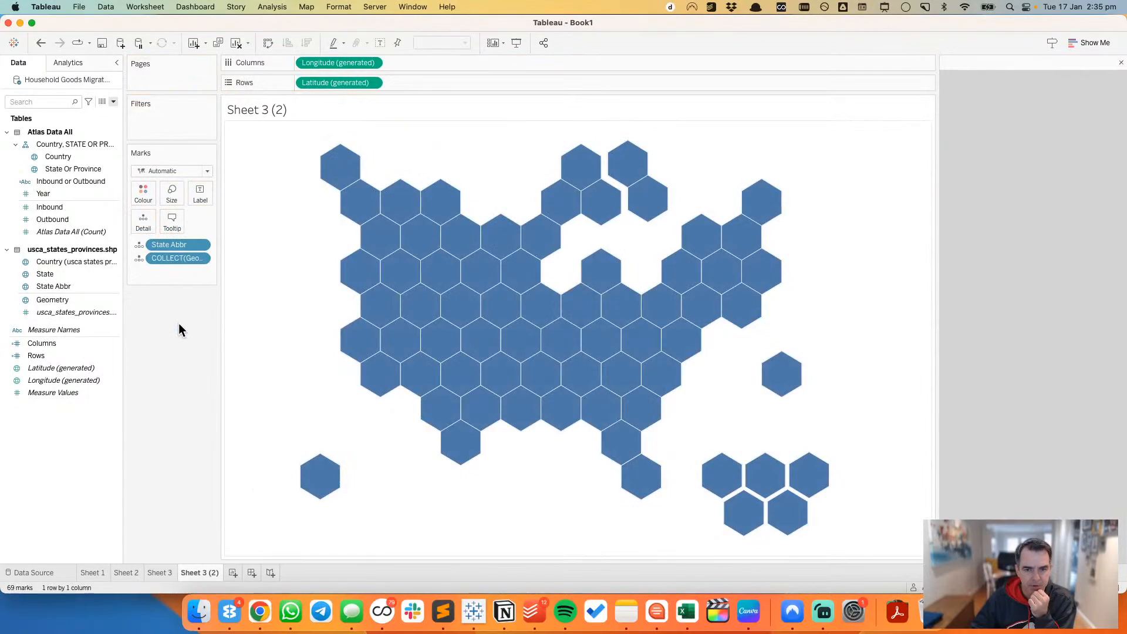
click(140, 245)
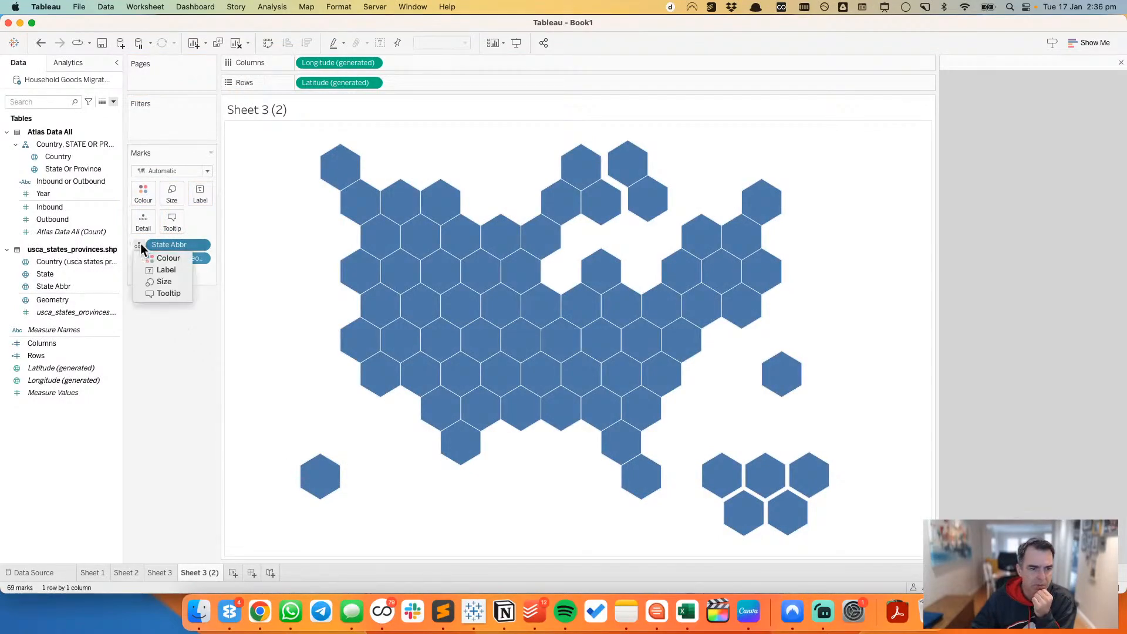
click(160, 270)
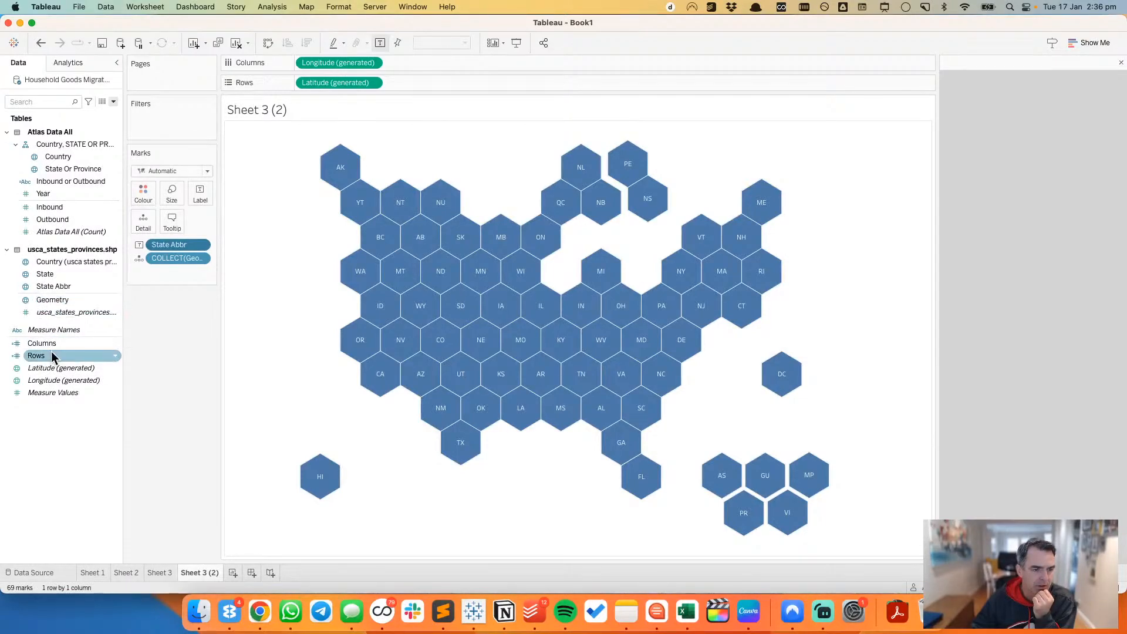
Step: Try adding Geometry as a second map layer with Line marks and Year on Path
drag(52, 301, 336, 146)
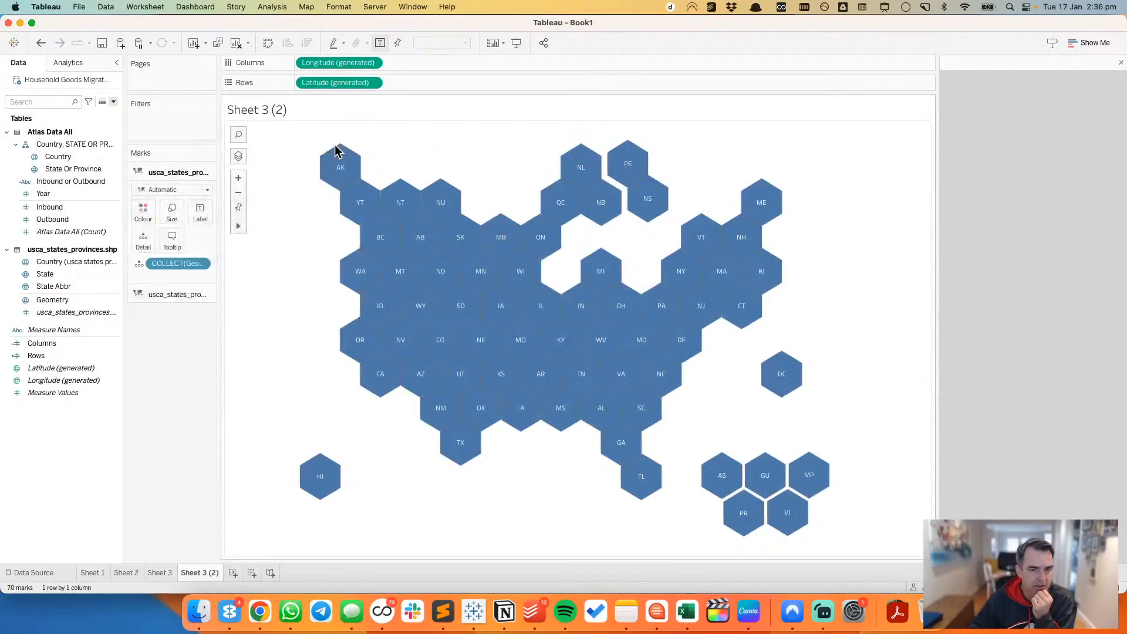
click(170, 189)
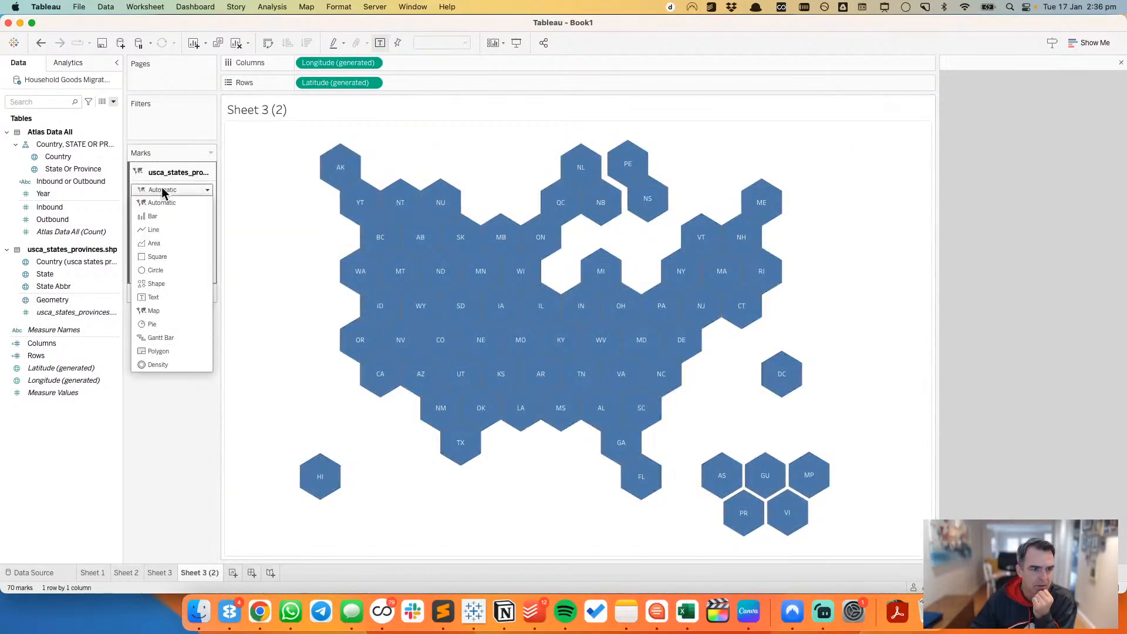
click(154, 229)
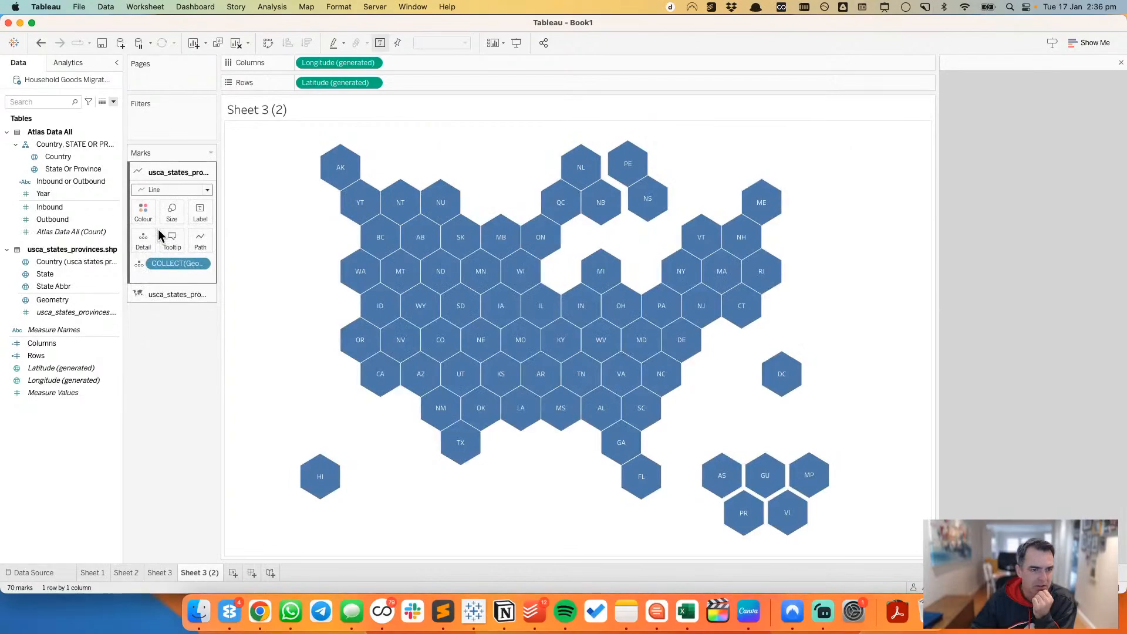
drag(70, 193, 203, 238)
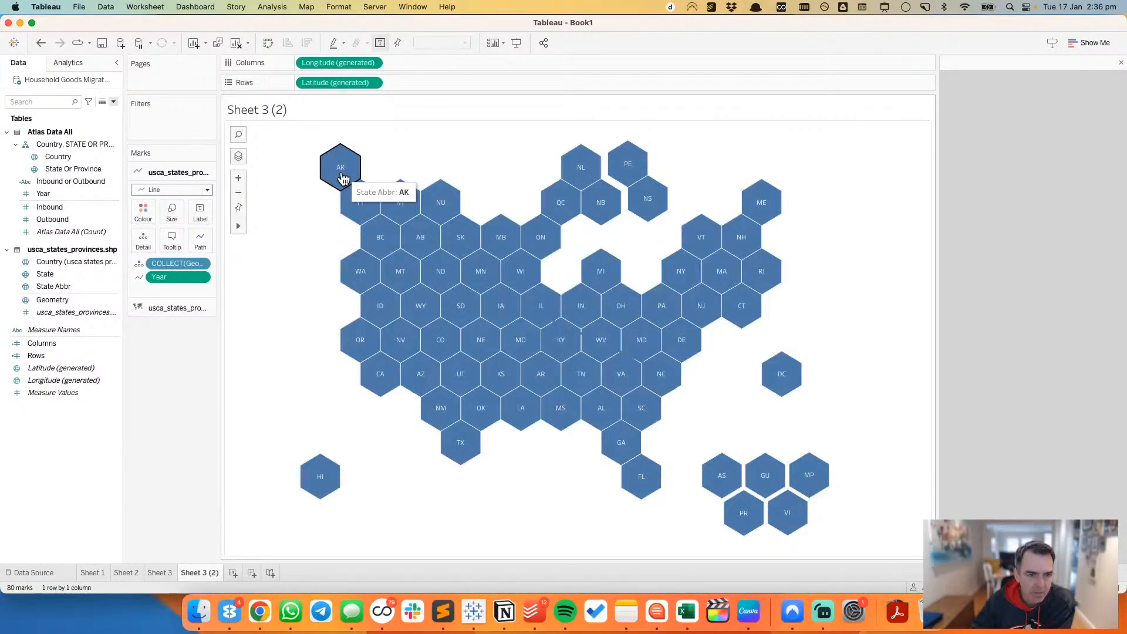
Step: Undo the Year path, the Line mark type and the added Geometry layer
click(41, 43)
click(41, 42)
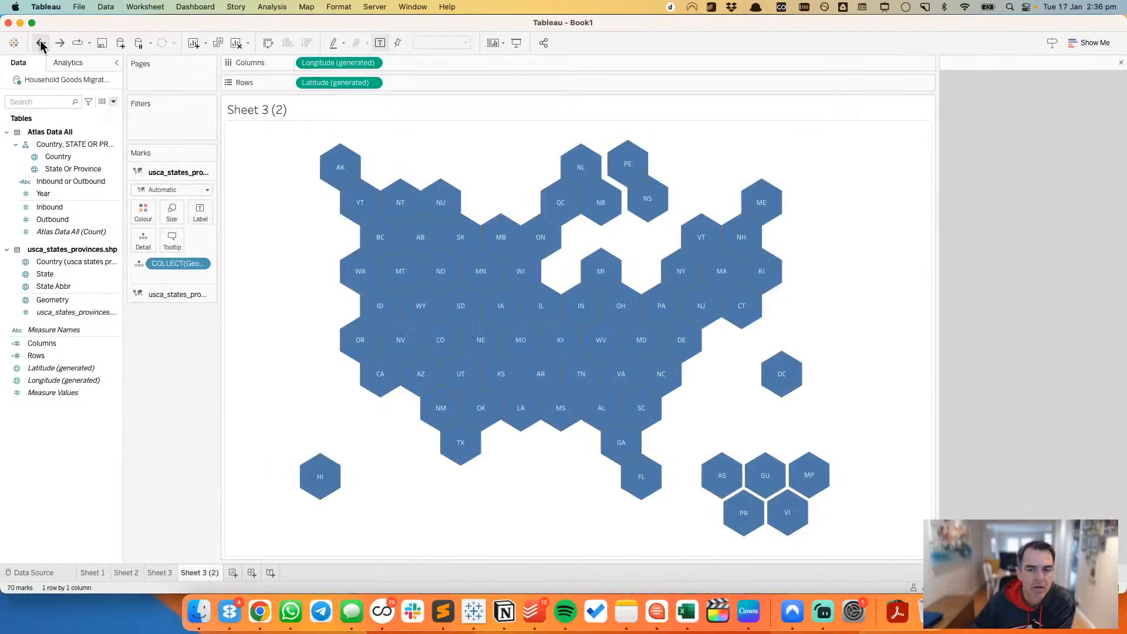
click(41, 43)
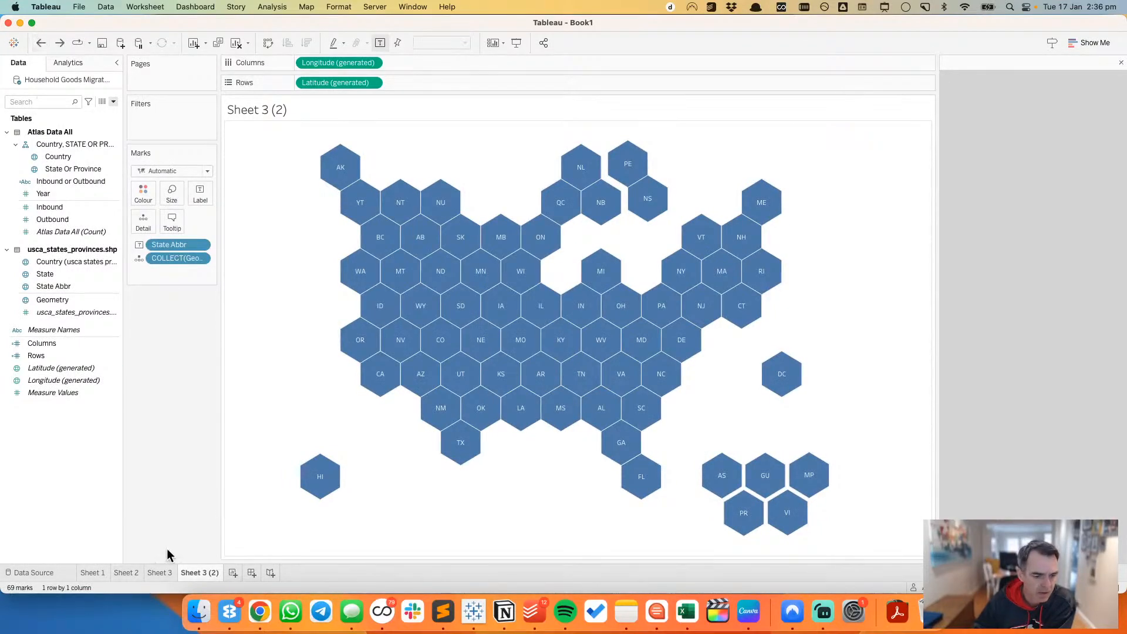
Step: Open the Household Goods Migration Patterns data source for editing from Sheet 1
click(92, 573)
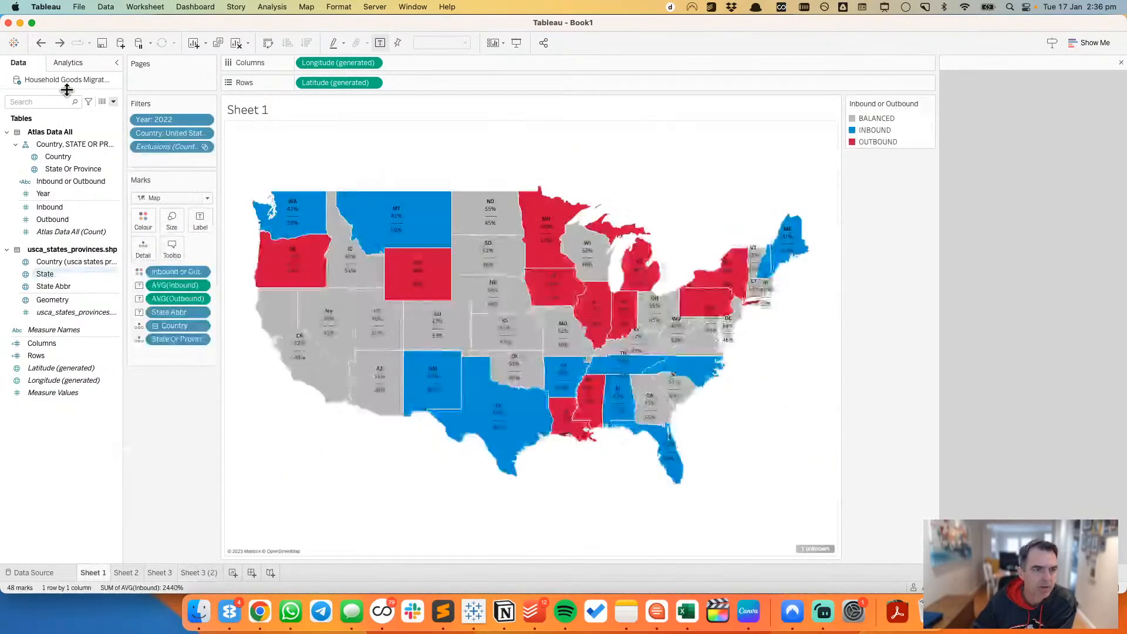
right_click(62, 78)
click(69, 84)
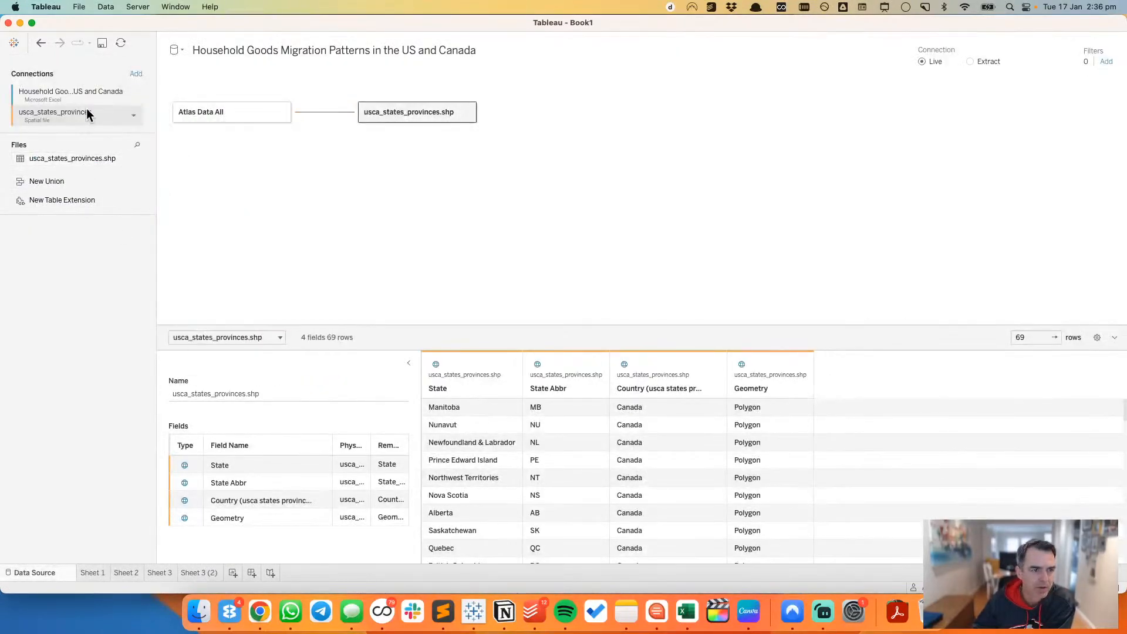
Step: Start adding a file connection and browse to the Datasources folder in Google Drive's My Drive
click(137, 75)
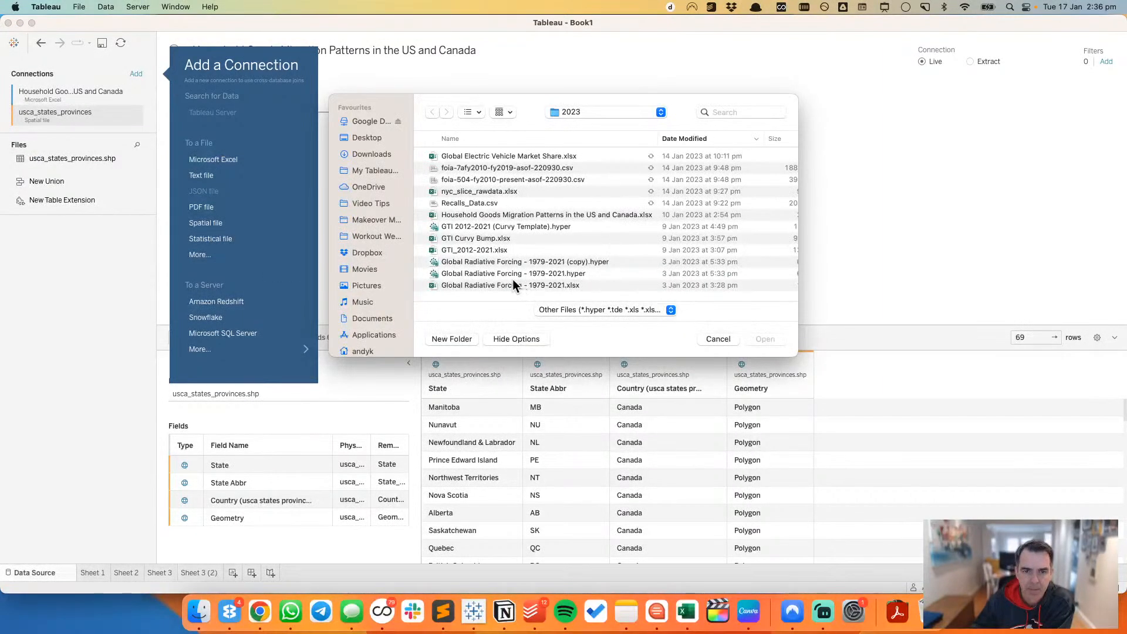
click(562, 111)
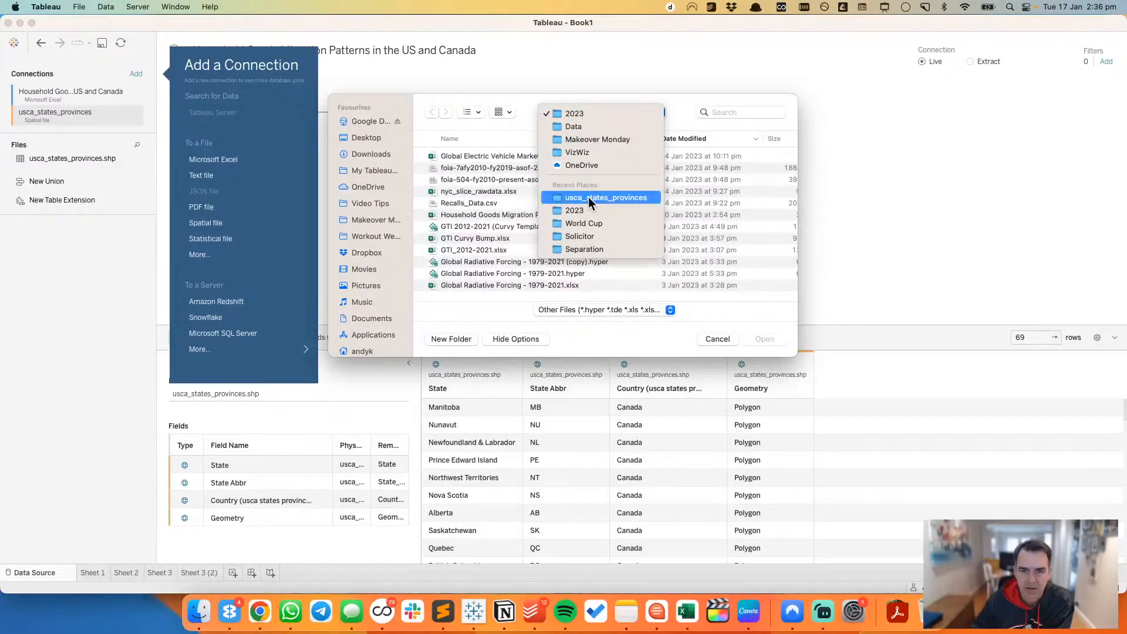
click(485, 132)
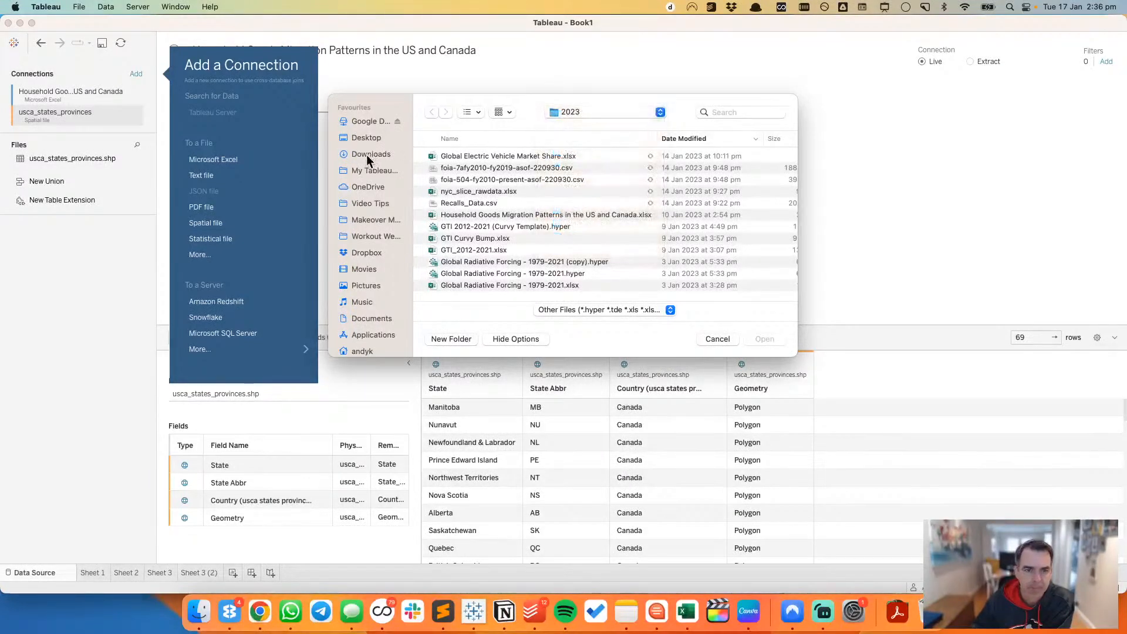
click(363, 122)
double_click(456, 155)
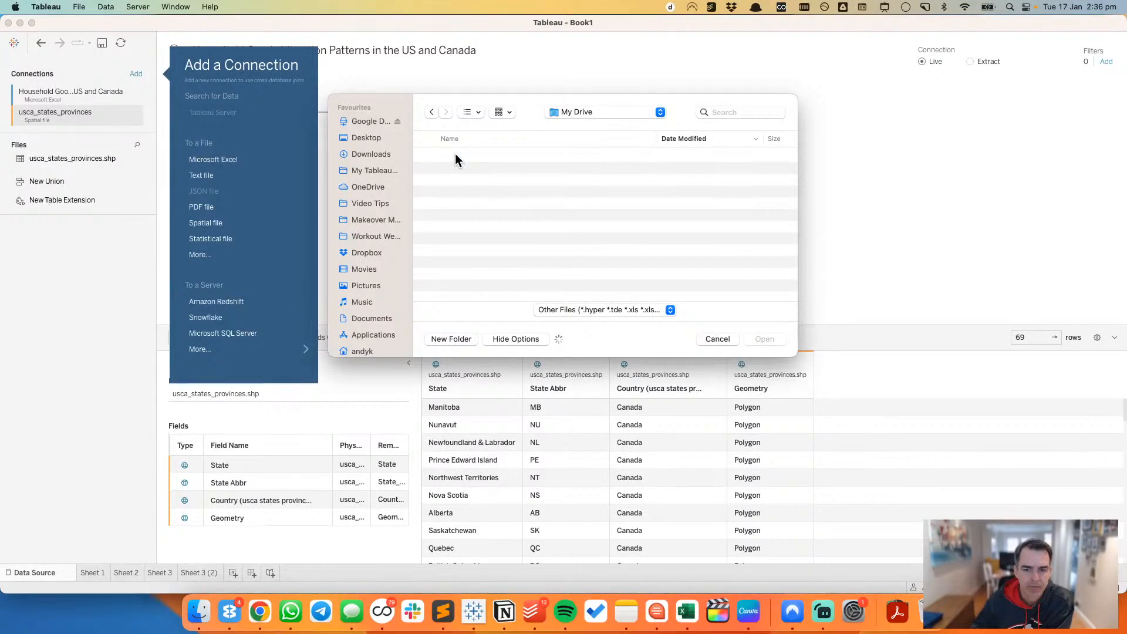
click(456, 156)
double_click(456, 157)
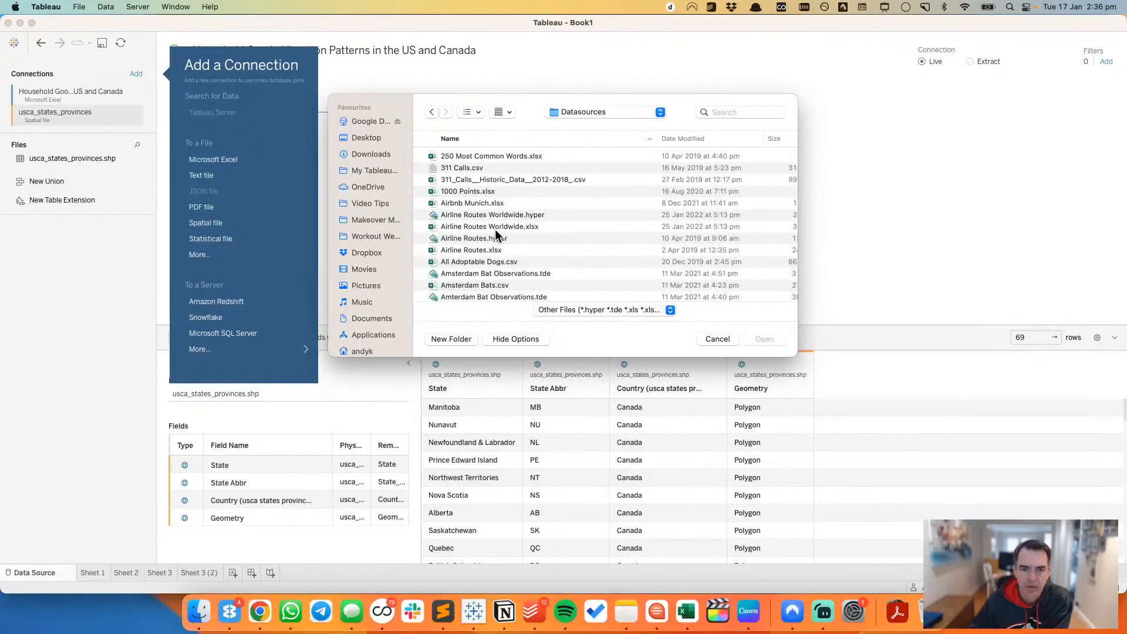
Step: Find US States Tilemap.xlsx in the Datasources folder and add it as a connection
scroll(496, 227, down, 20)
scroll(497, 227, down, 20)
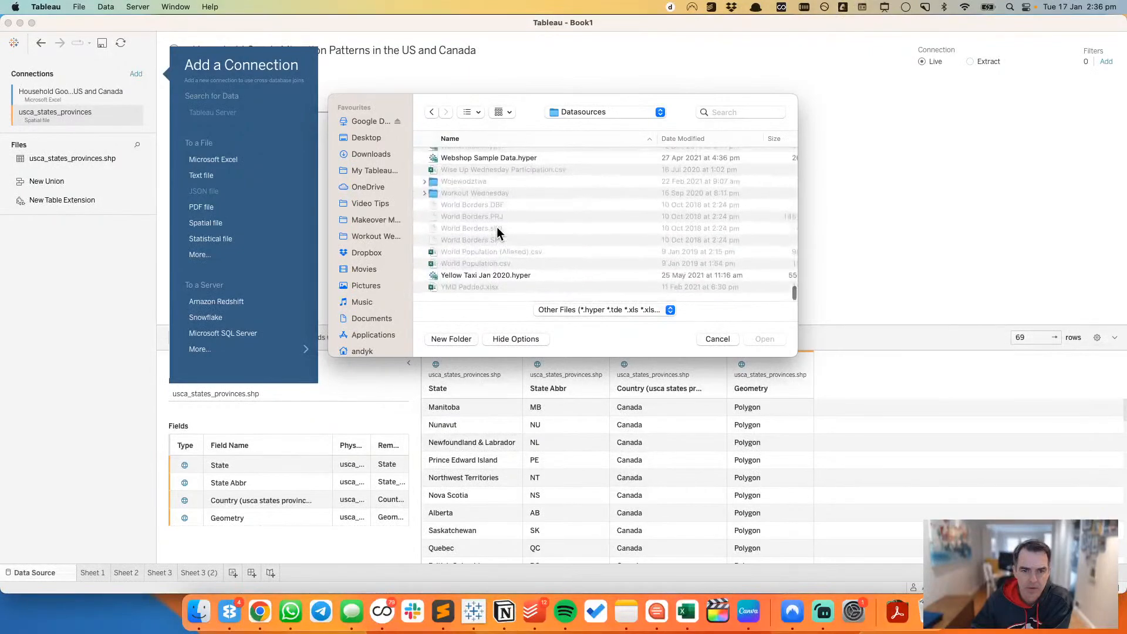
scroll(496, 227, up, 5)
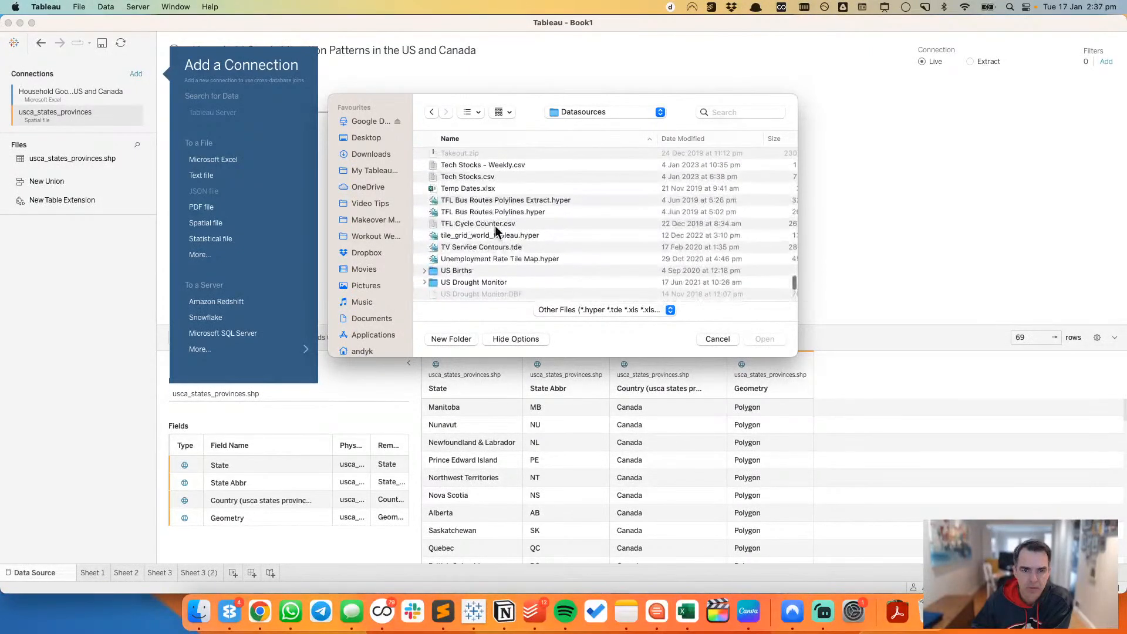
scroll(498, 234, up, 4)
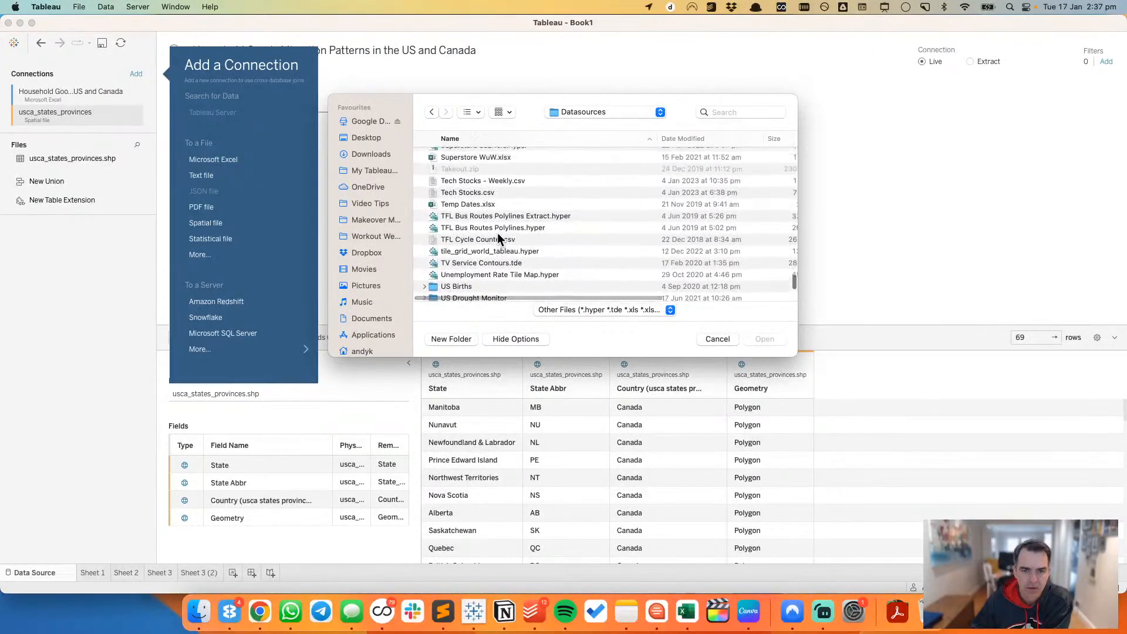
scroll(497, 235, down, 10)
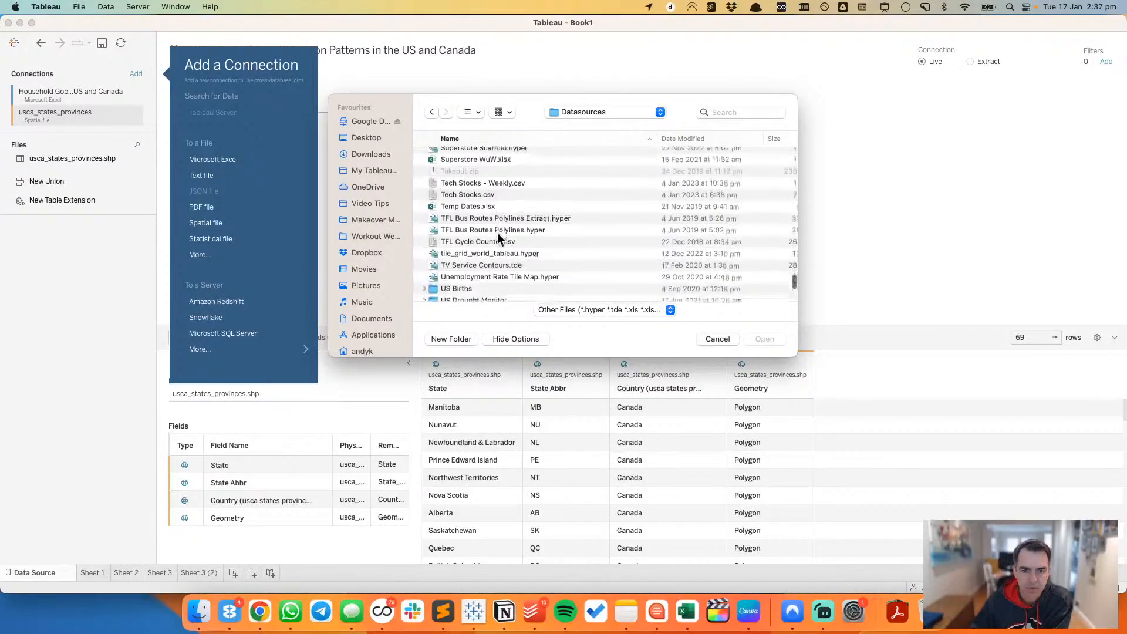
scroll(498, 238, down, 2)
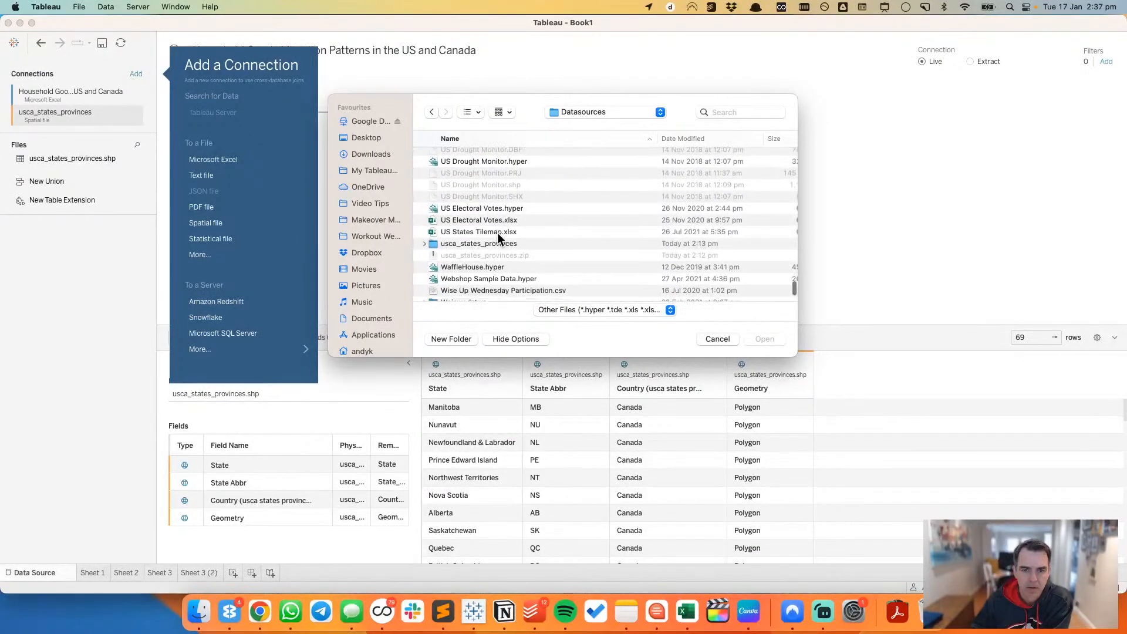
click(478, 230)
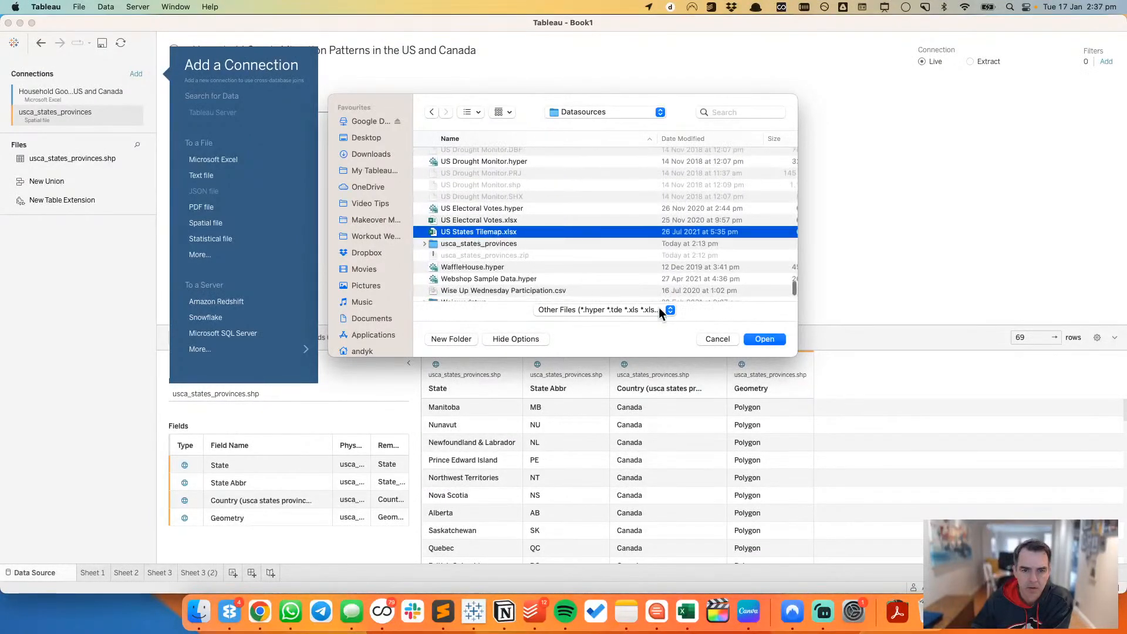
click(768, 339)
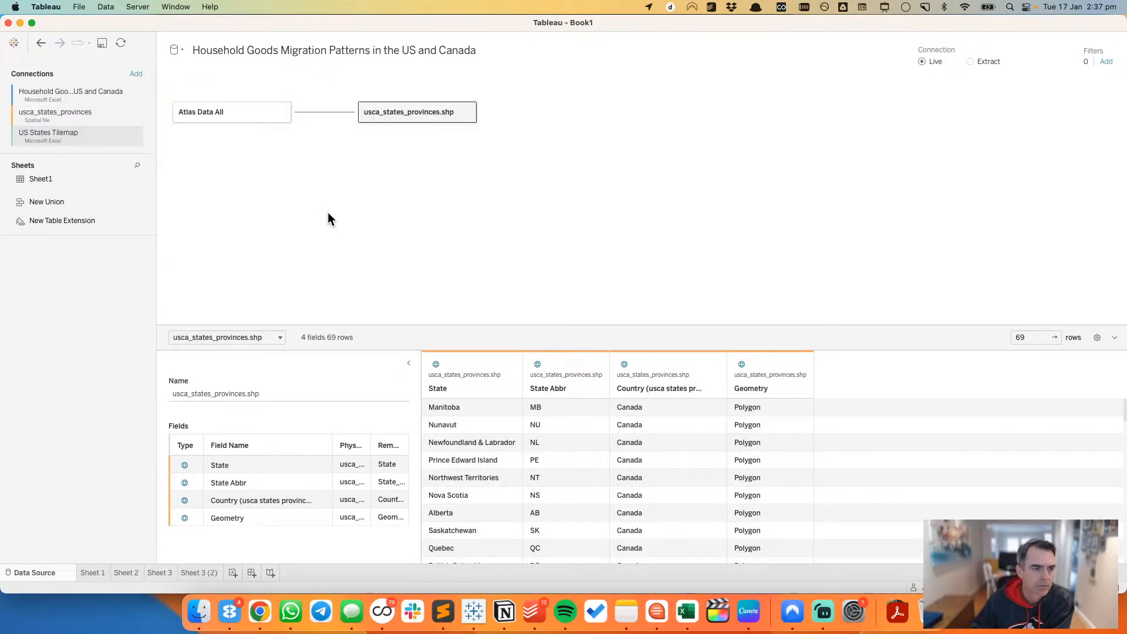
Step: Preview the data of Sheet1 from US States Tilemap and add the table to the data model beside Atlas Data All
click(139, 180)
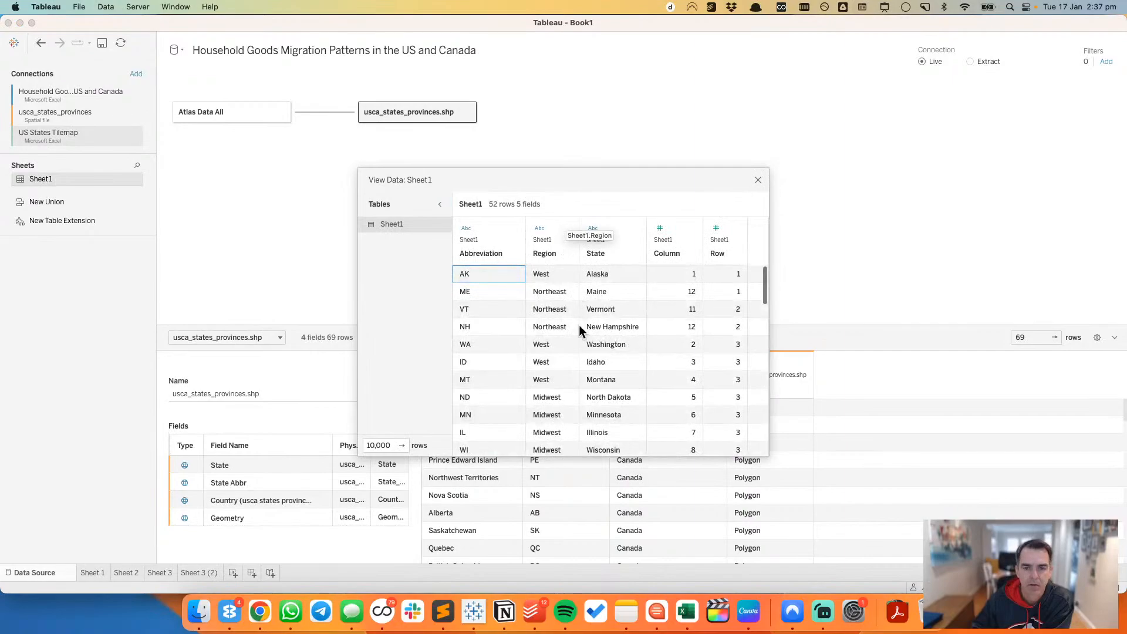
click(758, 180)
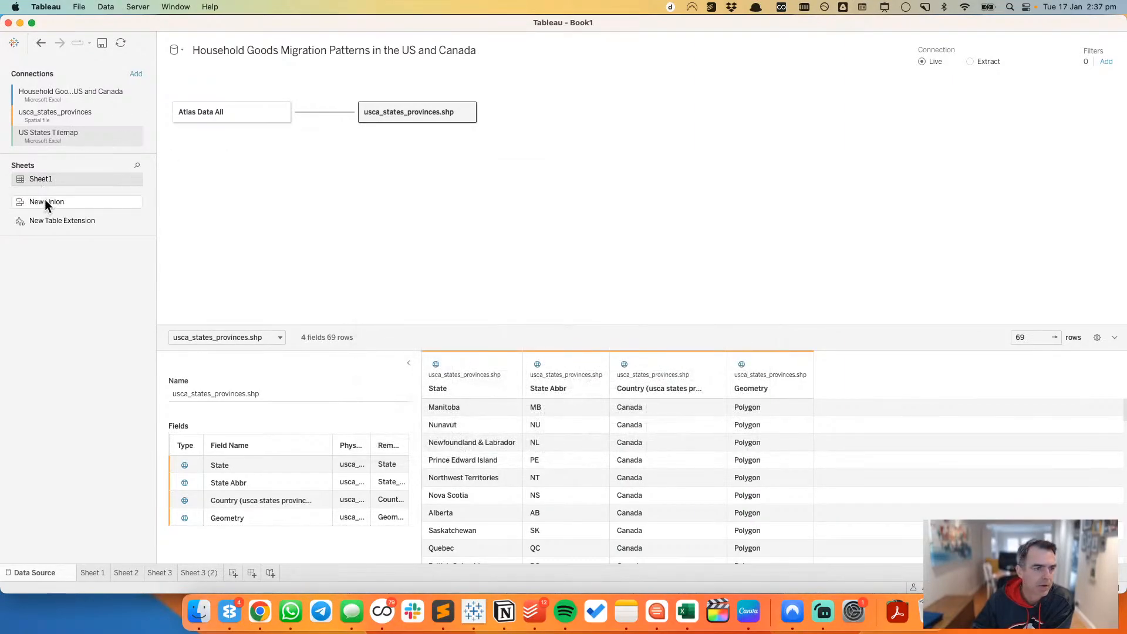
drag(46, 179, 337, 162)
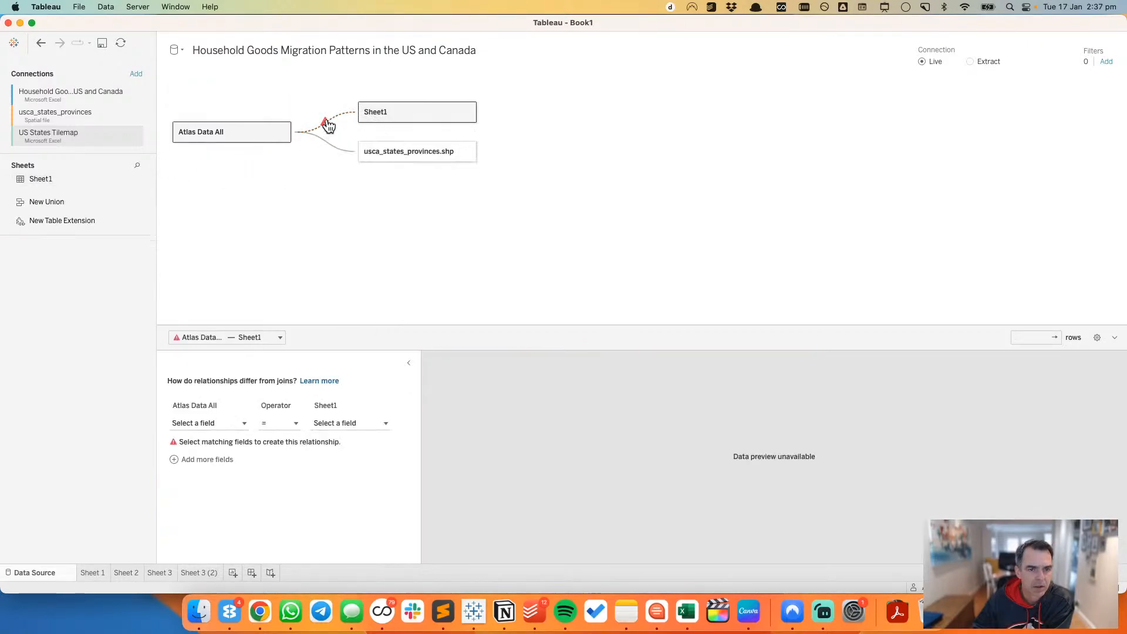
Step: Relate Atlas Data All to Sheet1 by matching State Or Province with State (Sheet1)
click(194, 423)
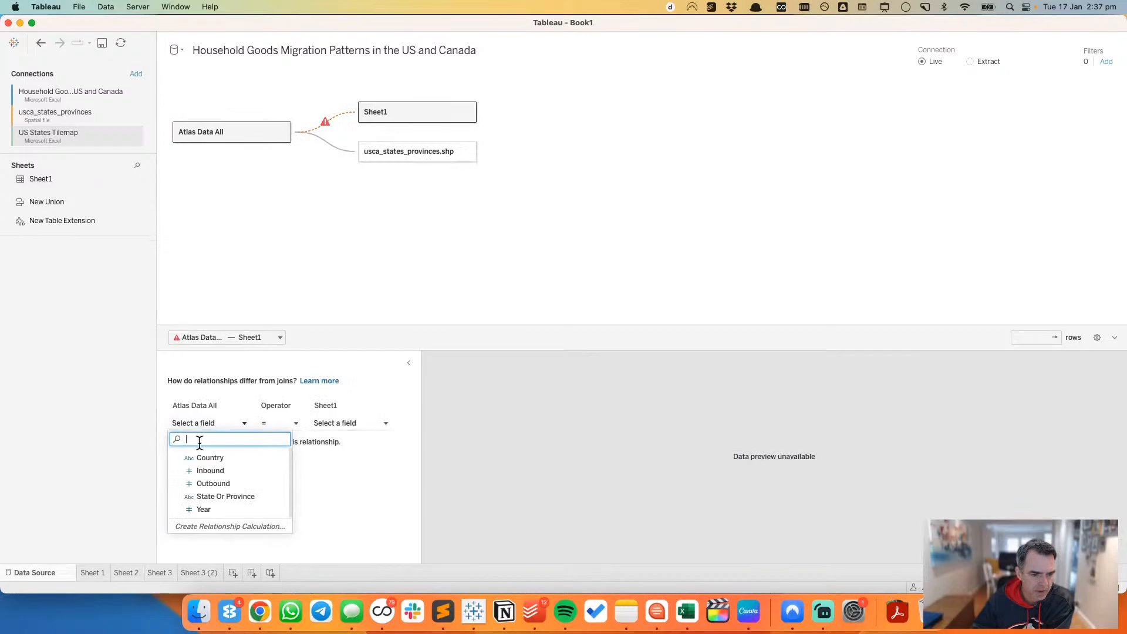
click(212, 496)
click(328, 423)
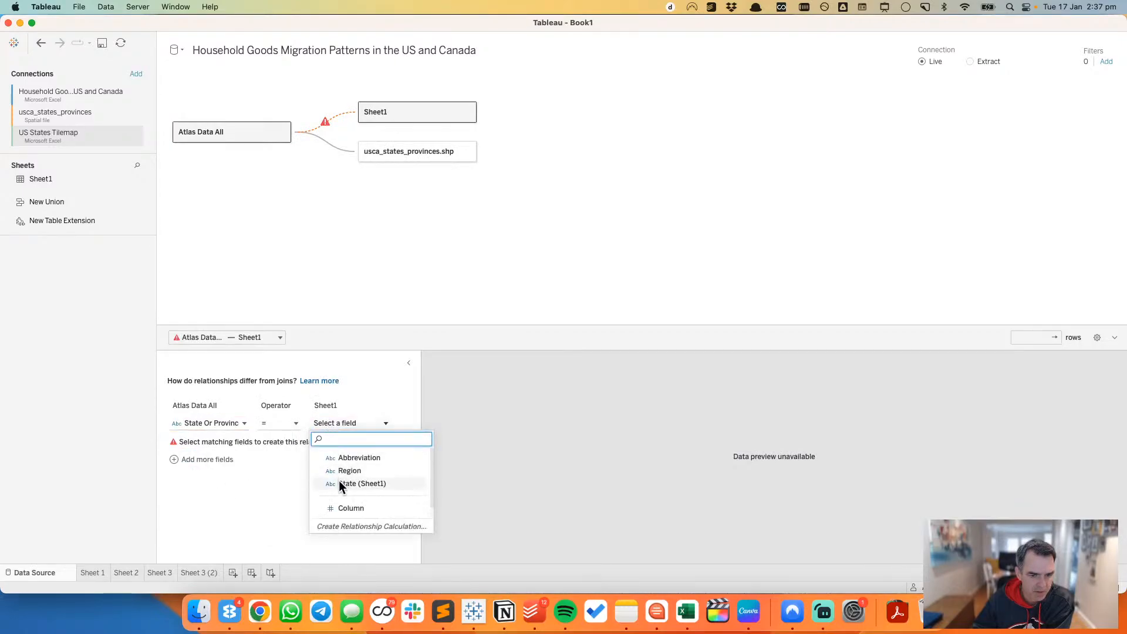
click(338, 482)
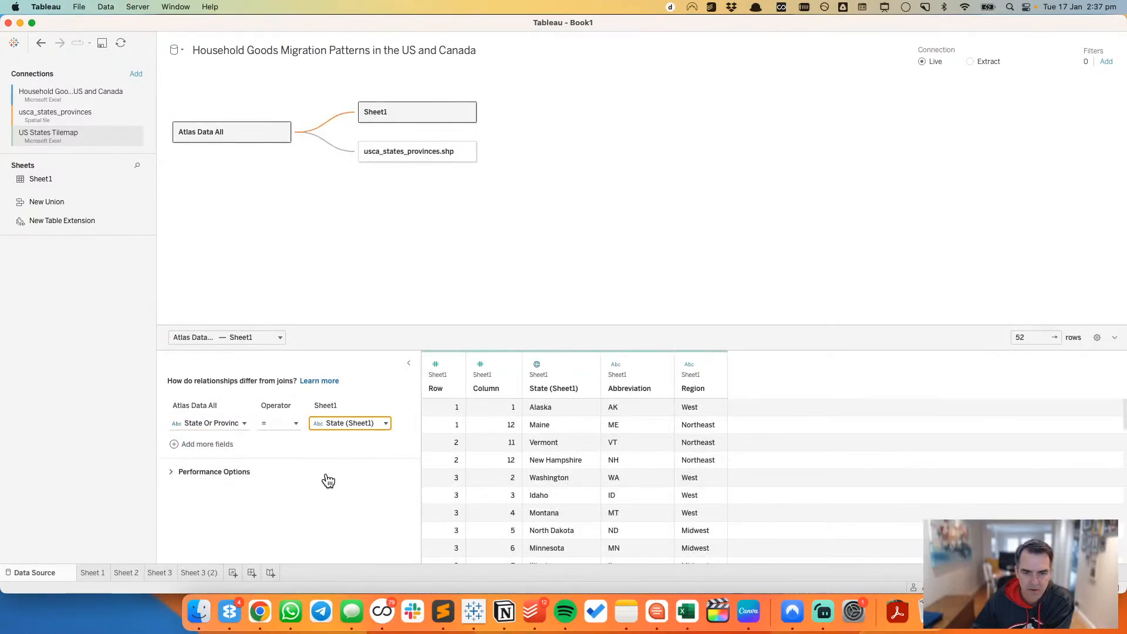
Step: Add a new worksheet and convert the Column and Row fields of Sheet1 to discrete dimensions
click(201, 573)
click(233, 572)
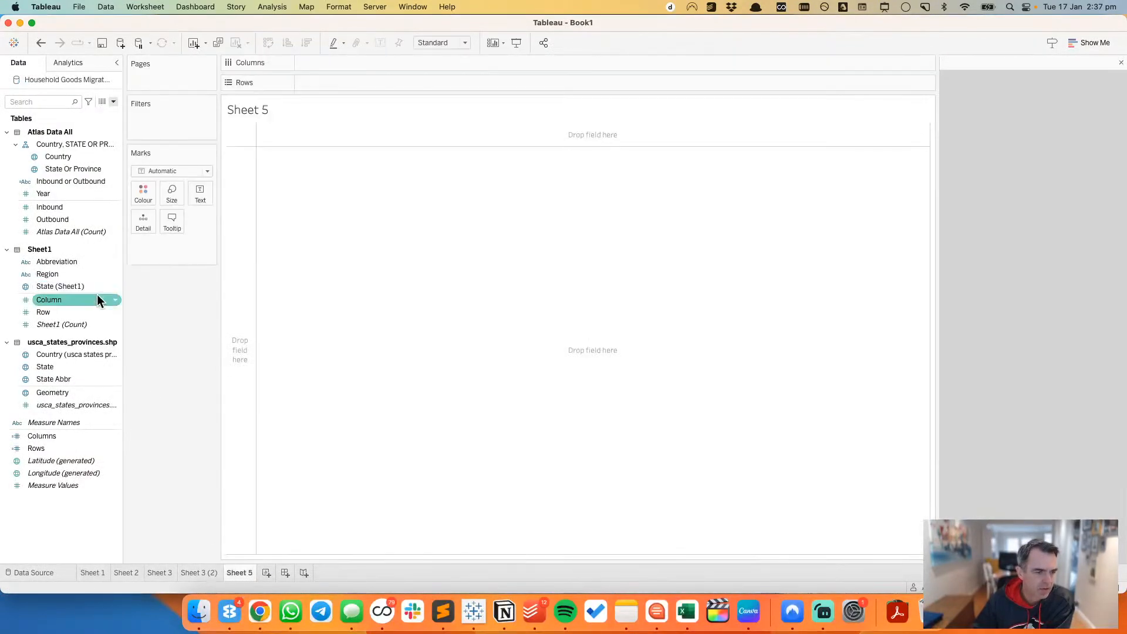
click(76, 294)
super+click(64, 309)
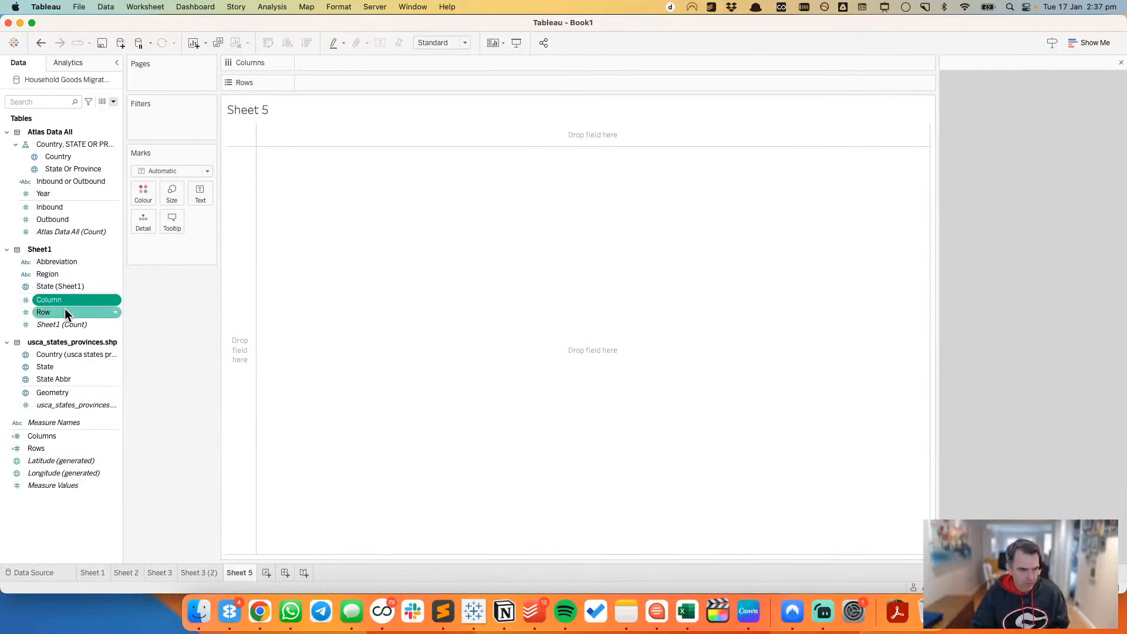
right_click(65, 309)
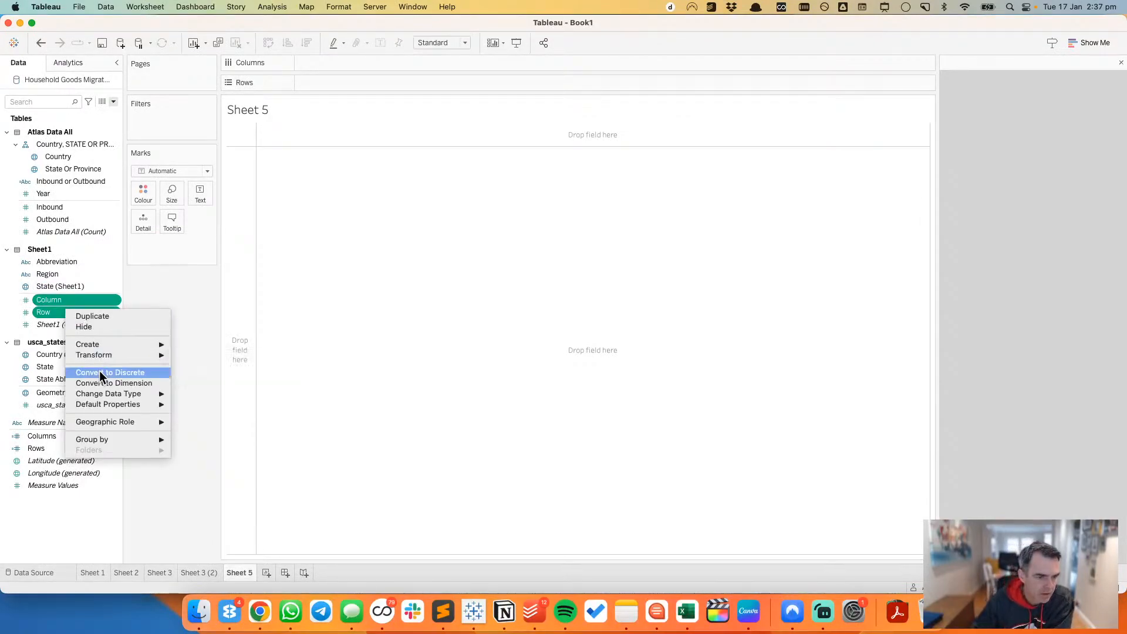
click(100, 373)
Step: Build the tile grid with Column across the columns and Row down the rows, and fit it to Entire View
drag(64, 298, 347, 83)
shift+click(47, 311)
click(47, 276)
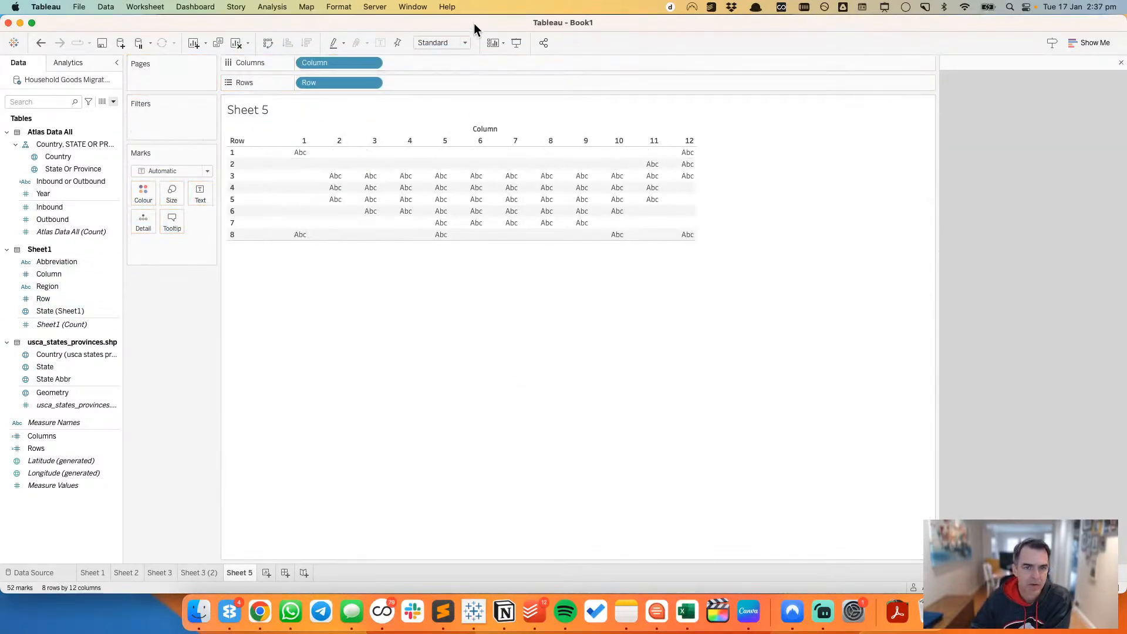
click(448, 43)
click(439, 81)
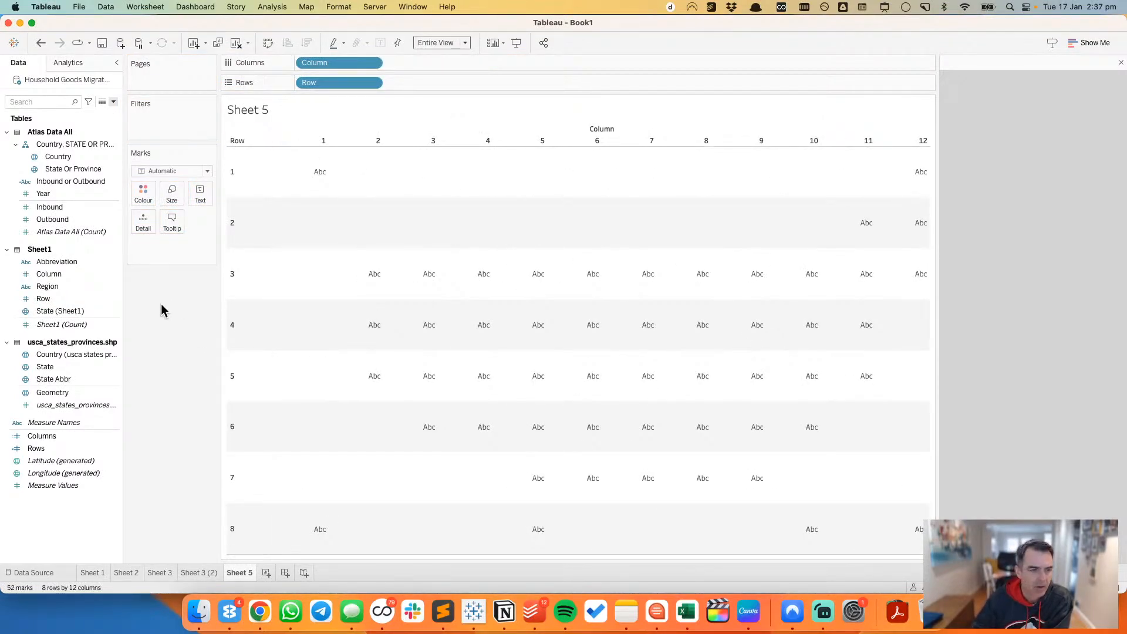
Step: Plot continuous Year across each tile as a Line mark with Abbreviation as the detail
drag(73, 199, 449, 63)
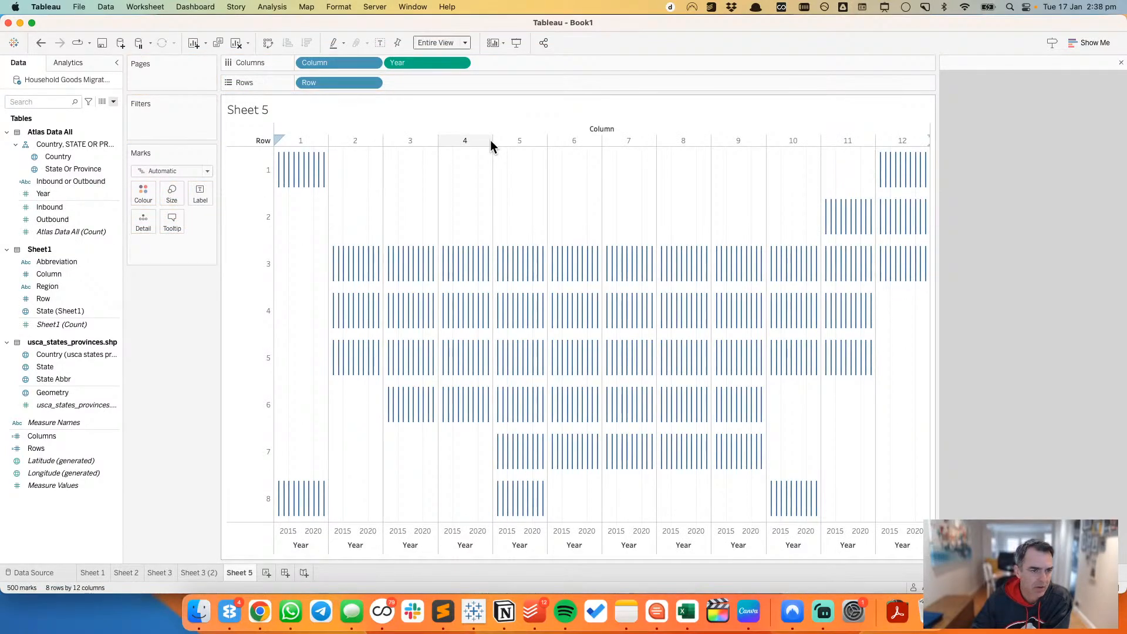
click(168, 171)
click(173, 212)
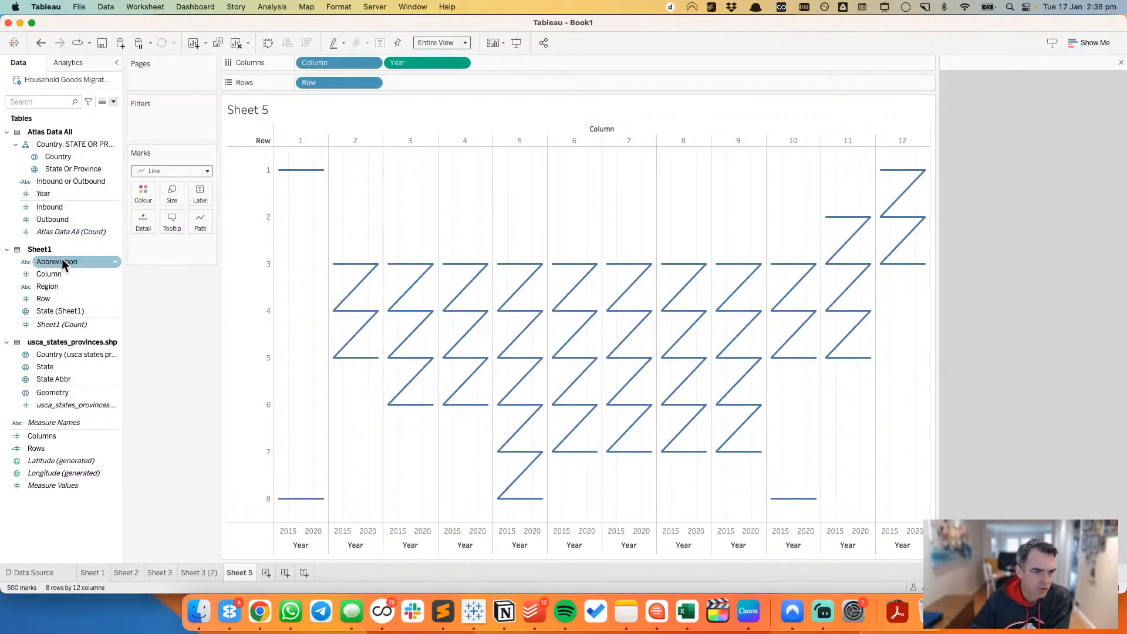
drag(62, 259, 123, 234)
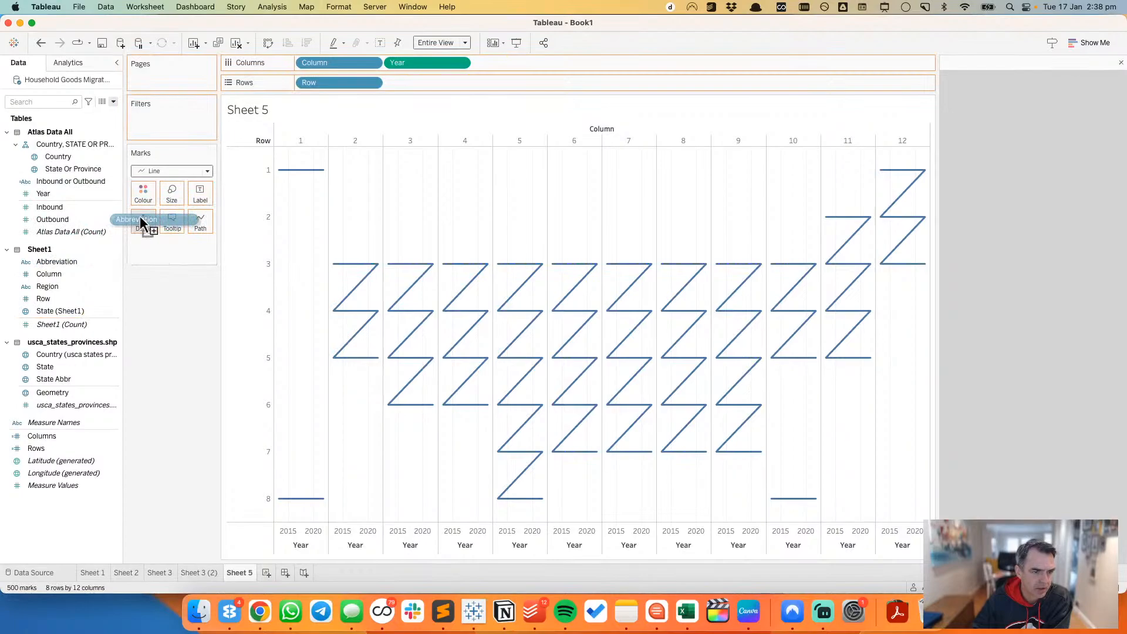
drag(140, 216, 141, 218)
Step: Chart Inbound and Outbound together on one shared vertical axis in every tile
mouse_move(312, 175)
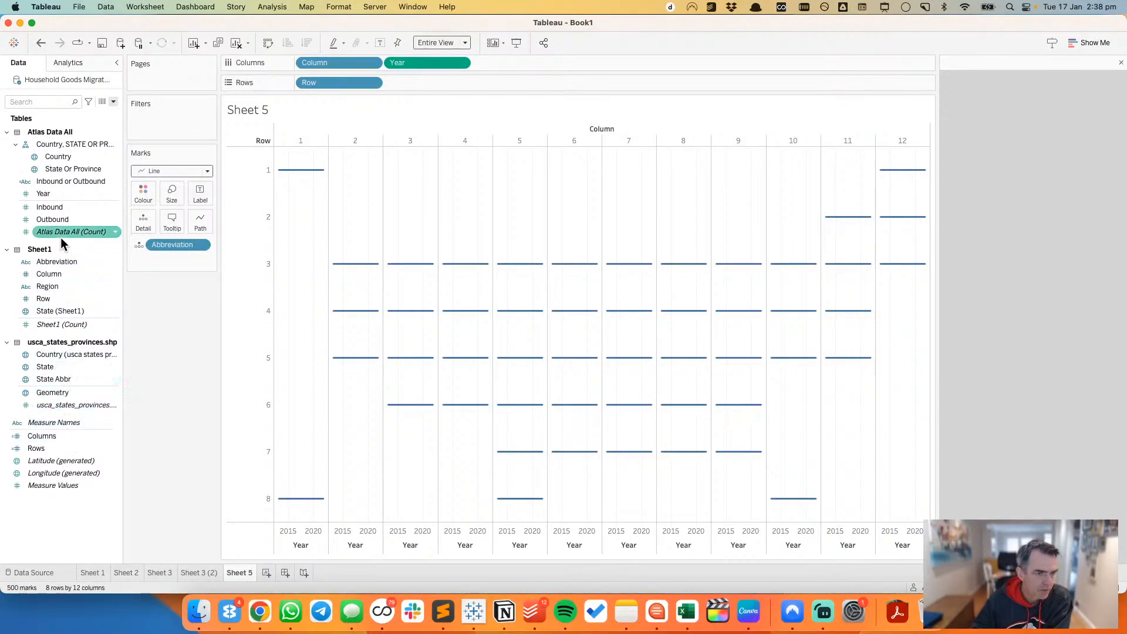
drag(60, 206, 404, 82)
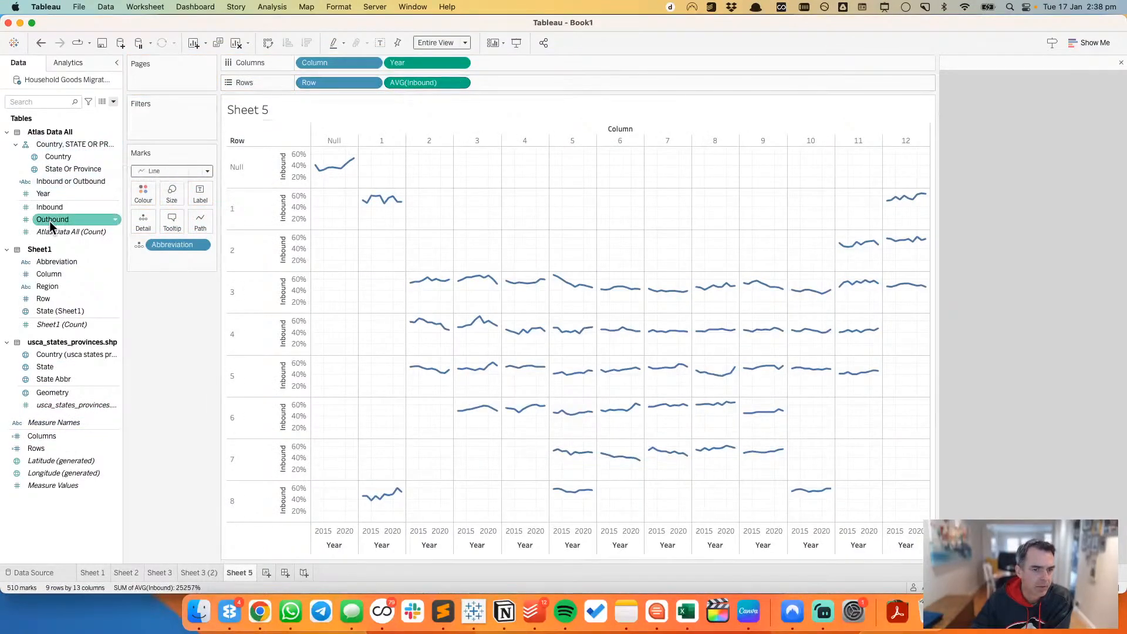
drag(52, 221, 291, 252)
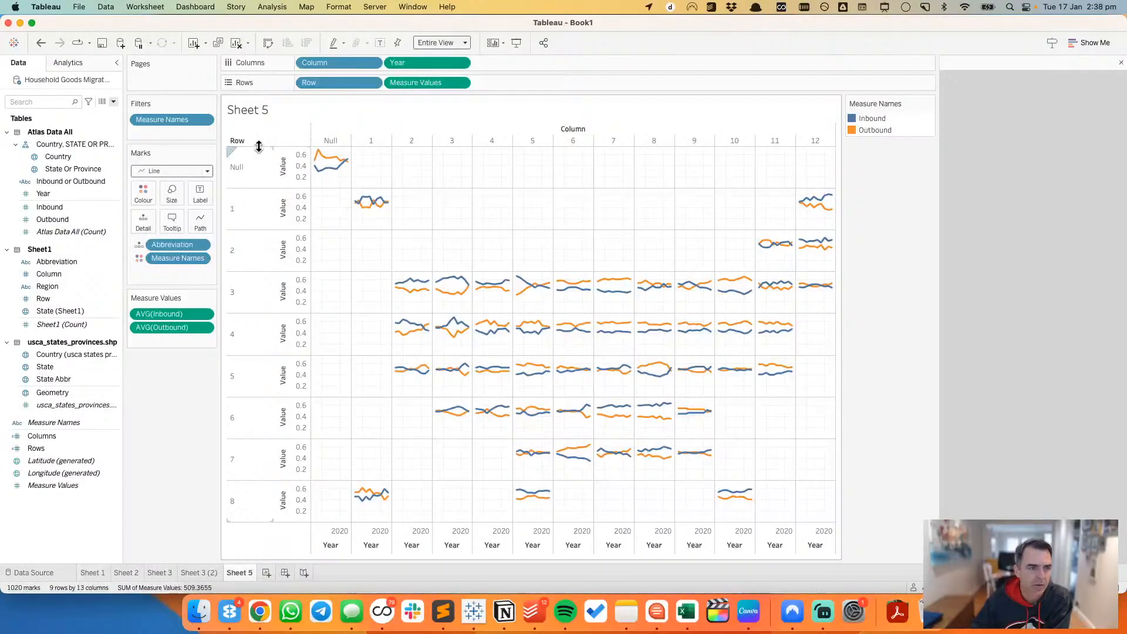
Step: Filter Country to exclude Null and Canada
drag(58, 156, 378, 202)
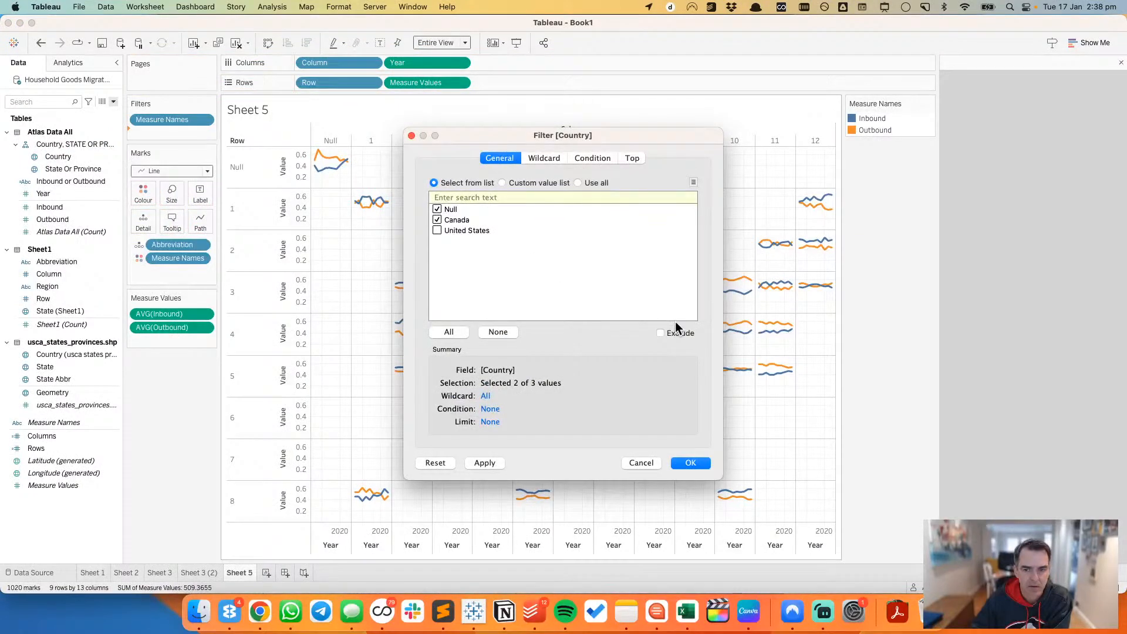
click(678, 332)
click(690, 463)
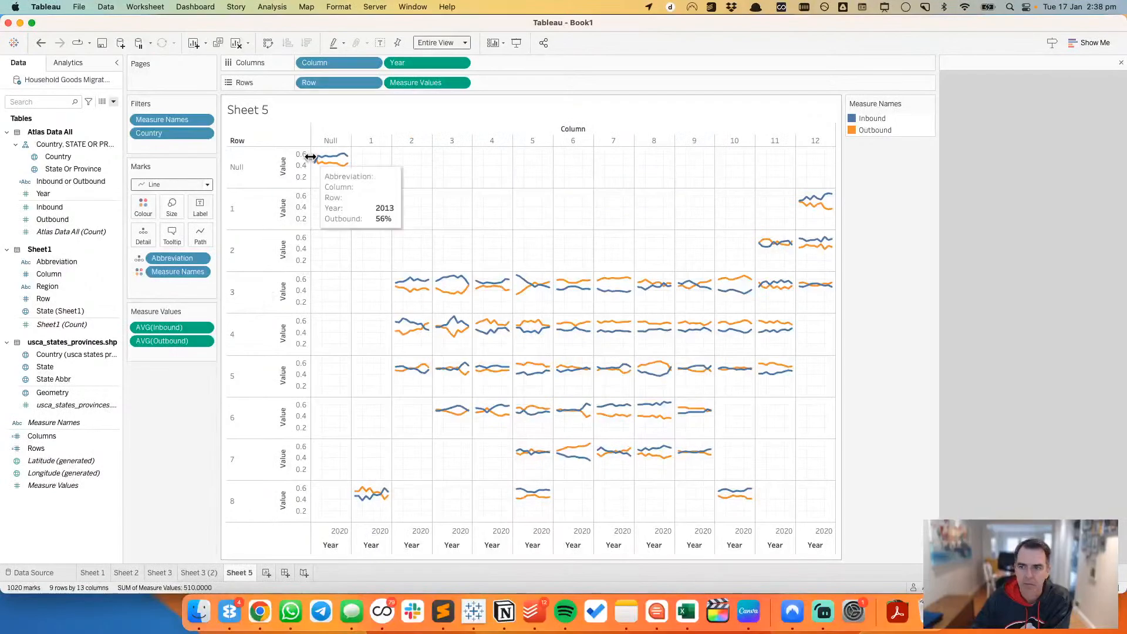
Step: Examine the summary and underlying Atlas Data All records of the 2018 Inbound mark in the Null tile
click(333, 162)
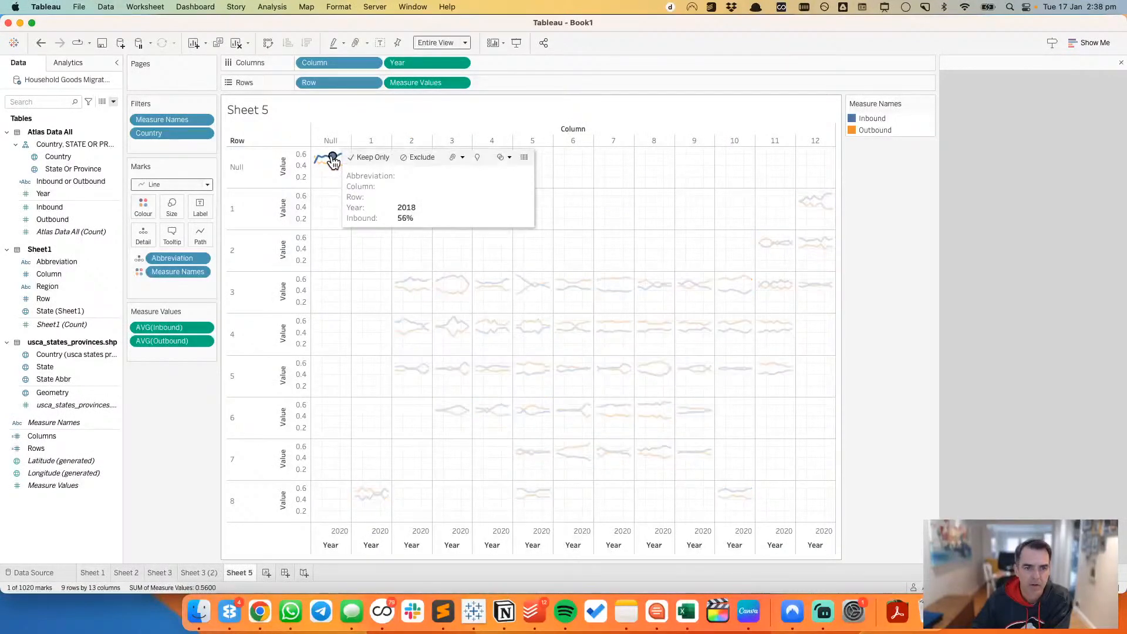
click(520, 157)
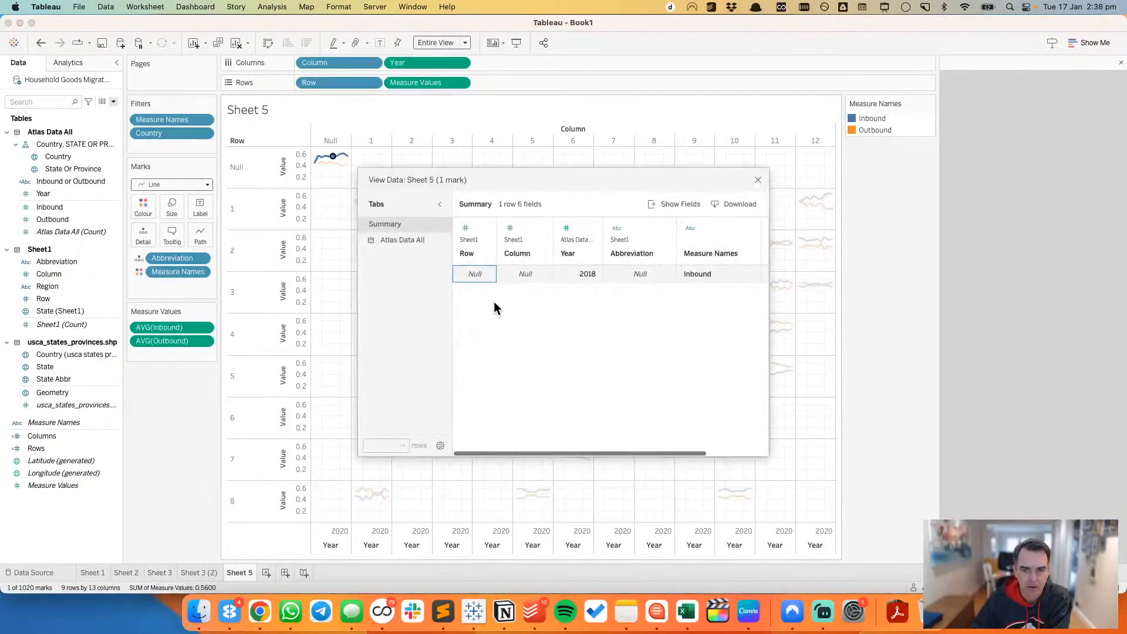
click(393, 238)
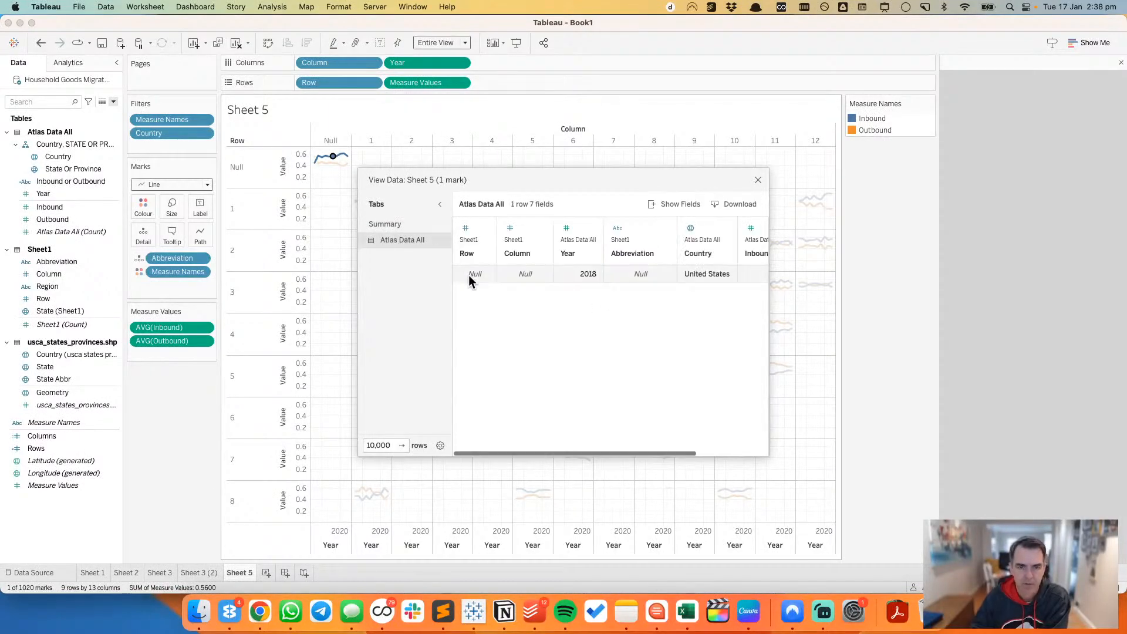
click(386, 224)
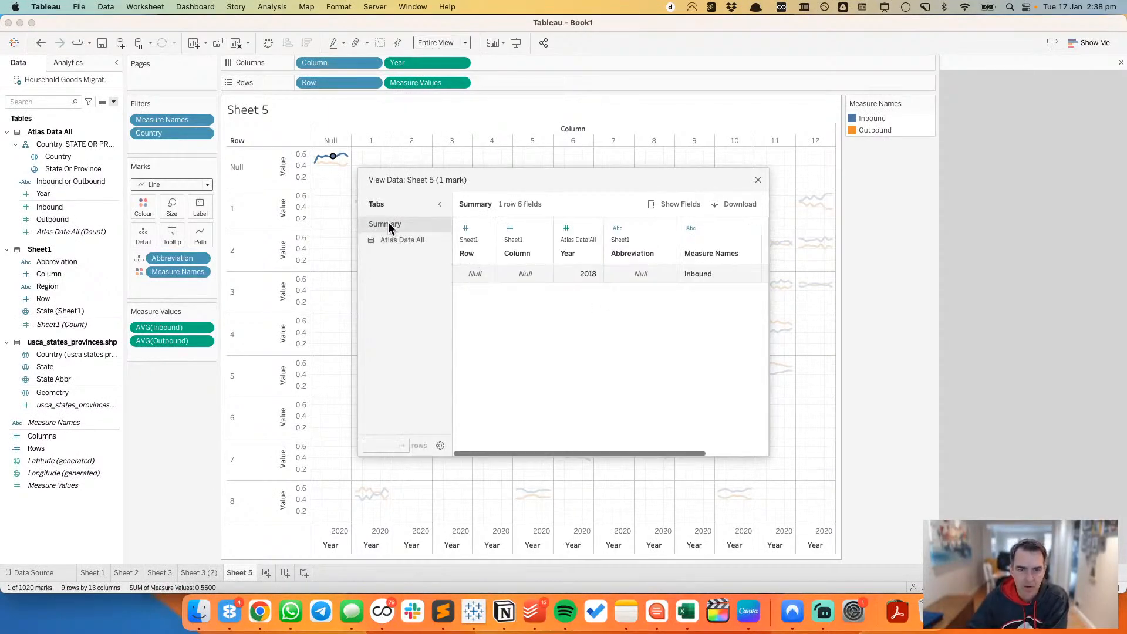
click(758, 180)
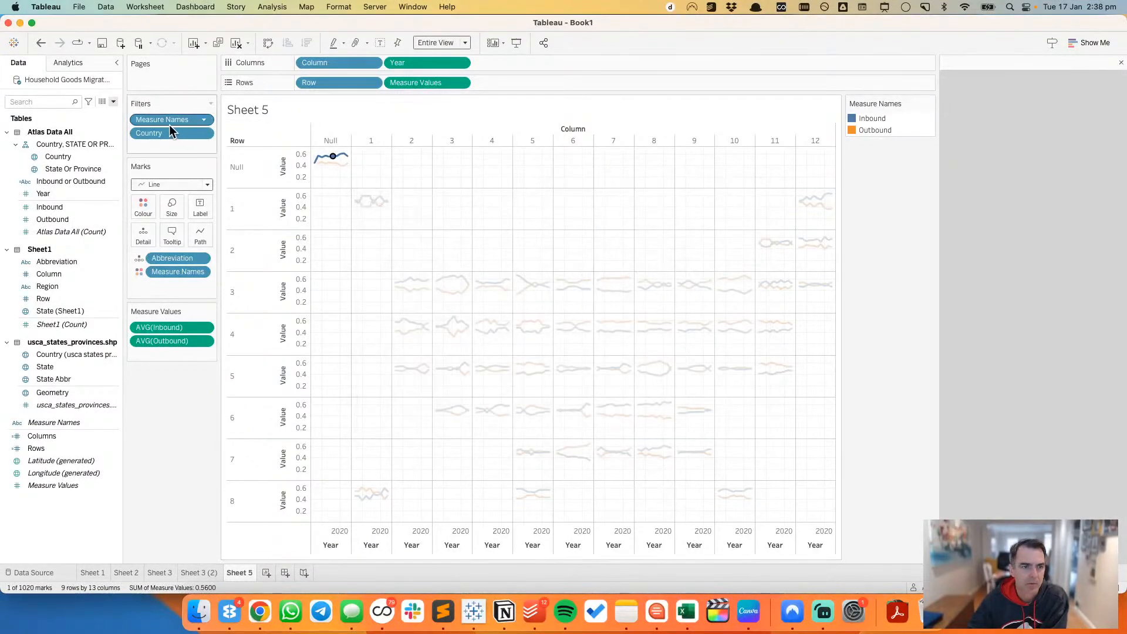
Step: Remove the Country filter and exclude the Null row from the tile grid
drag(158, 341, 162, 349)
right_click(232, 169)
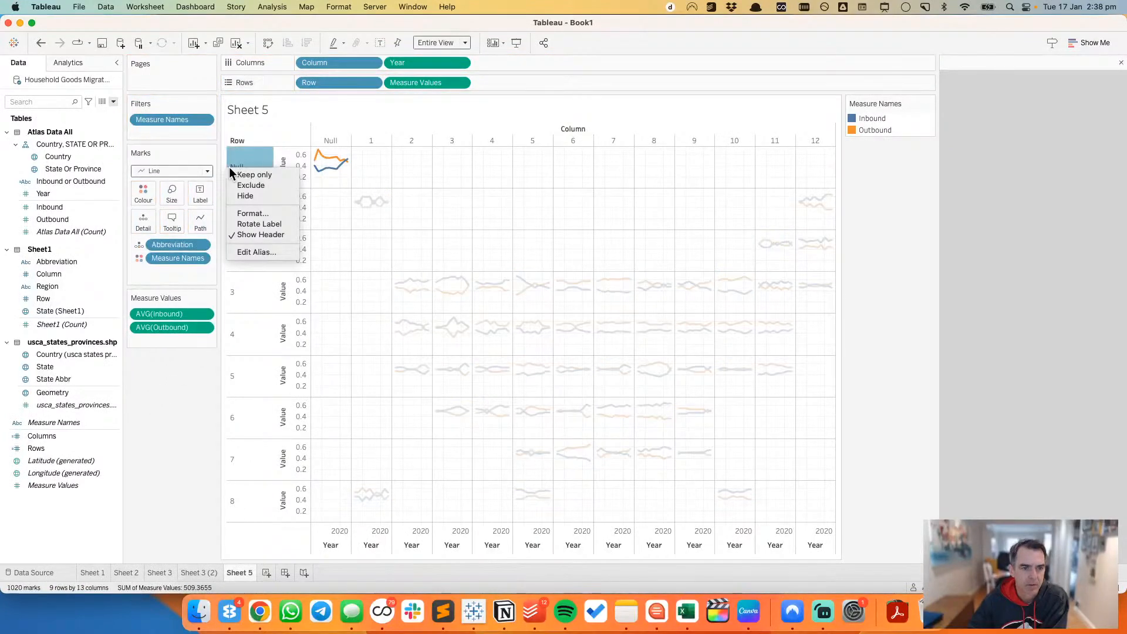
click(246, 186)
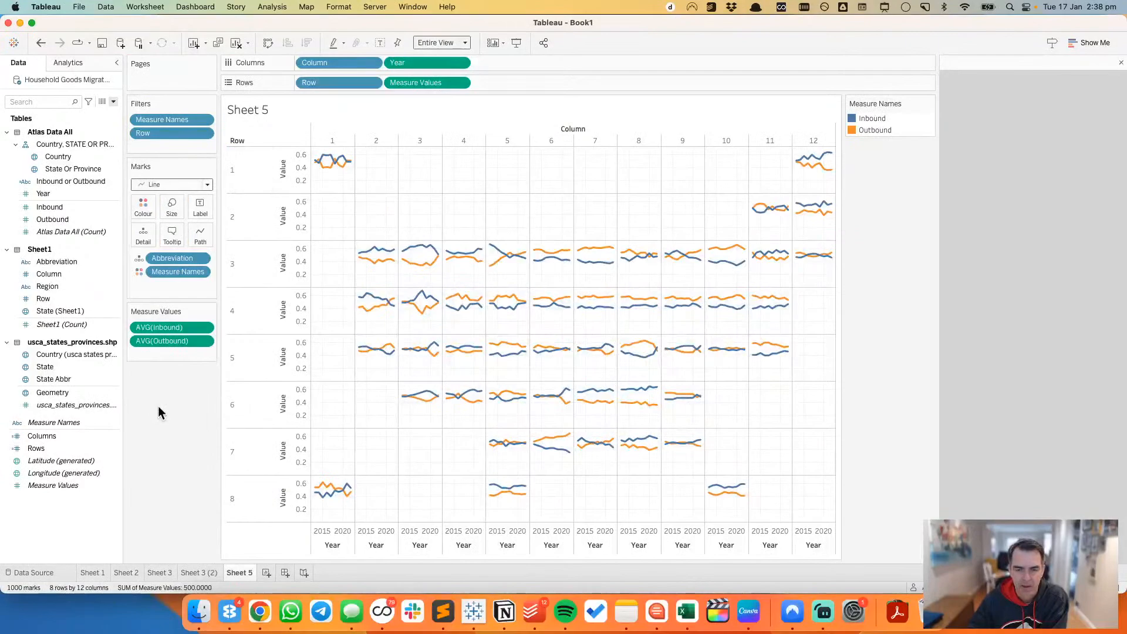
Step: Give the Measure Values axis a fixed range with an end value of 1
double_click(299, 185)
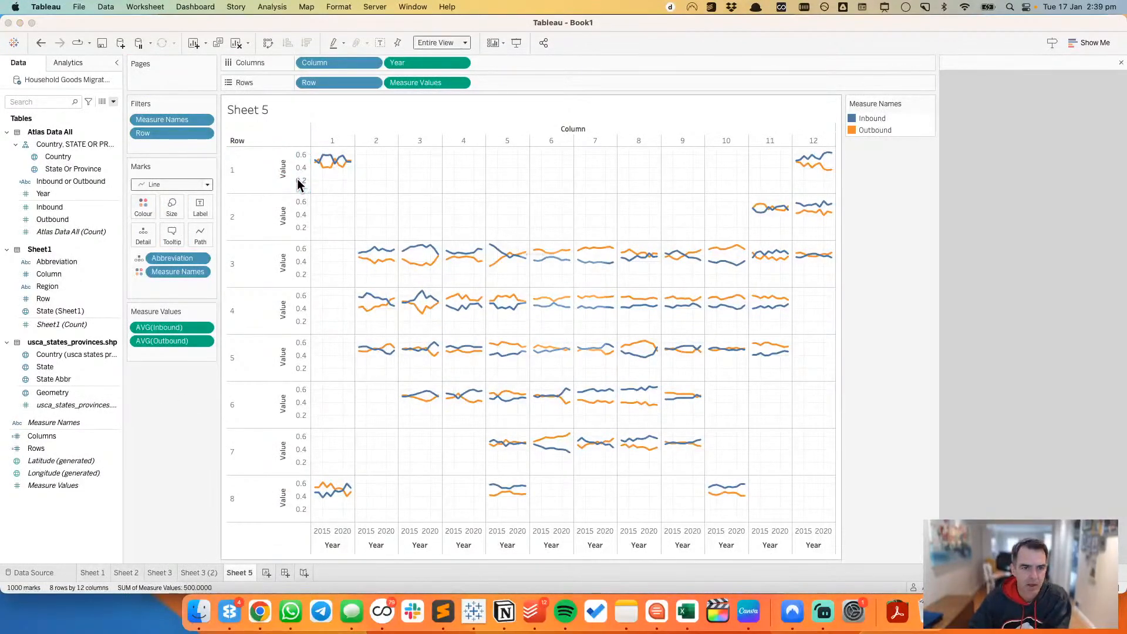
click(453, 238)
click(611, 277)
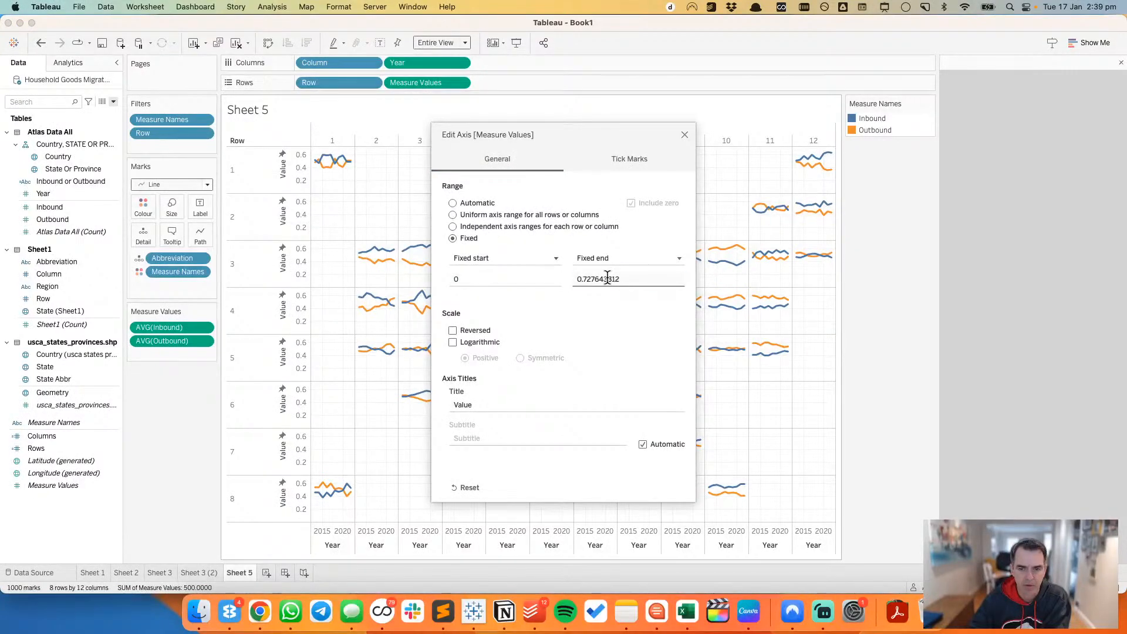
double_click(608, 279)
text(1)
key(Tab)
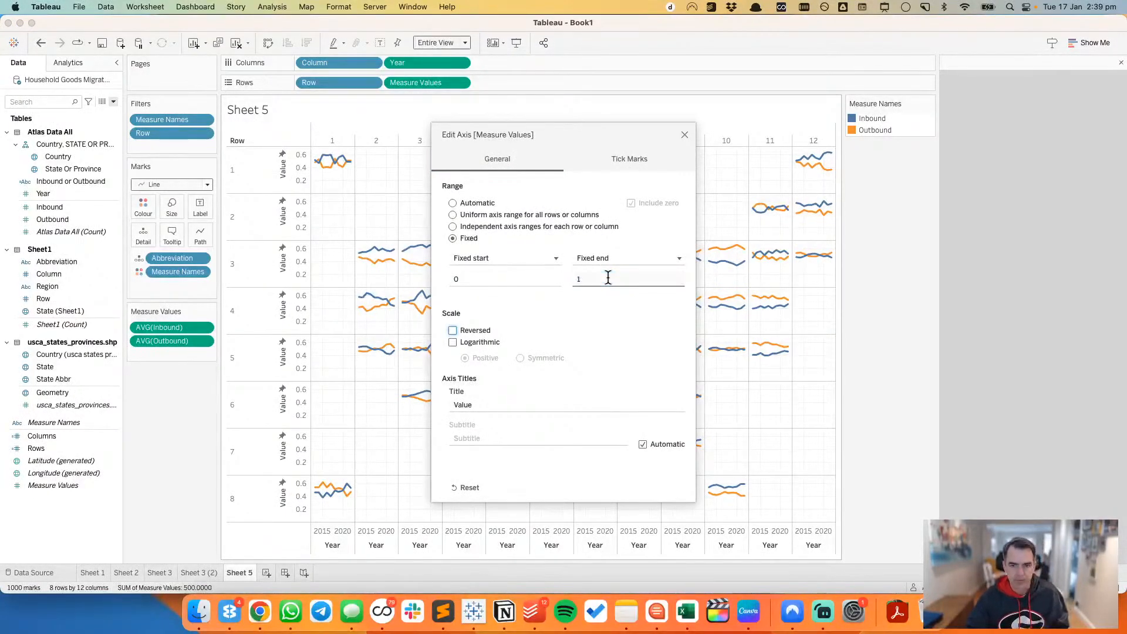
click(685, 136)
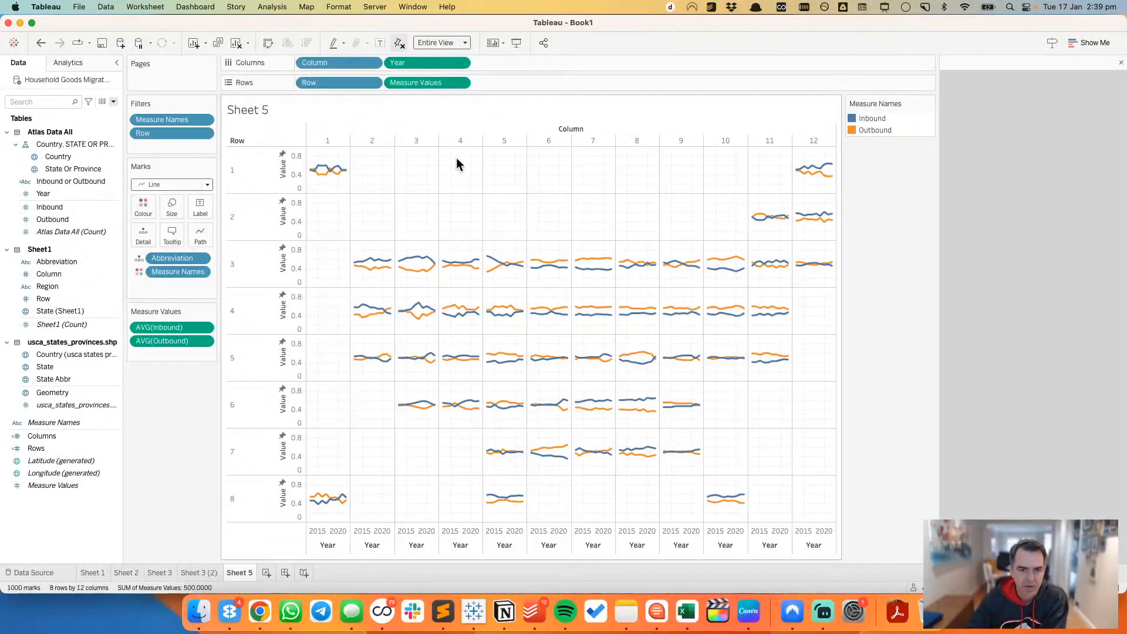
Step: Format the sheet's lines so that both grid lines and zero lines are None
right_click(446, 168)
mouse_move(475, 253)
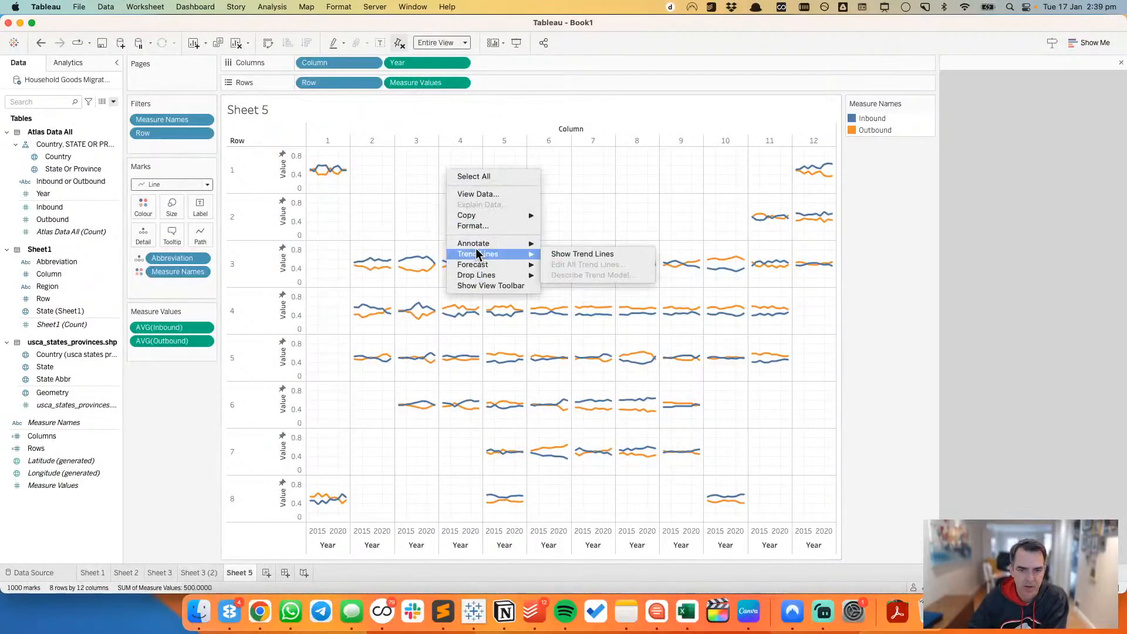
click(474, 226)
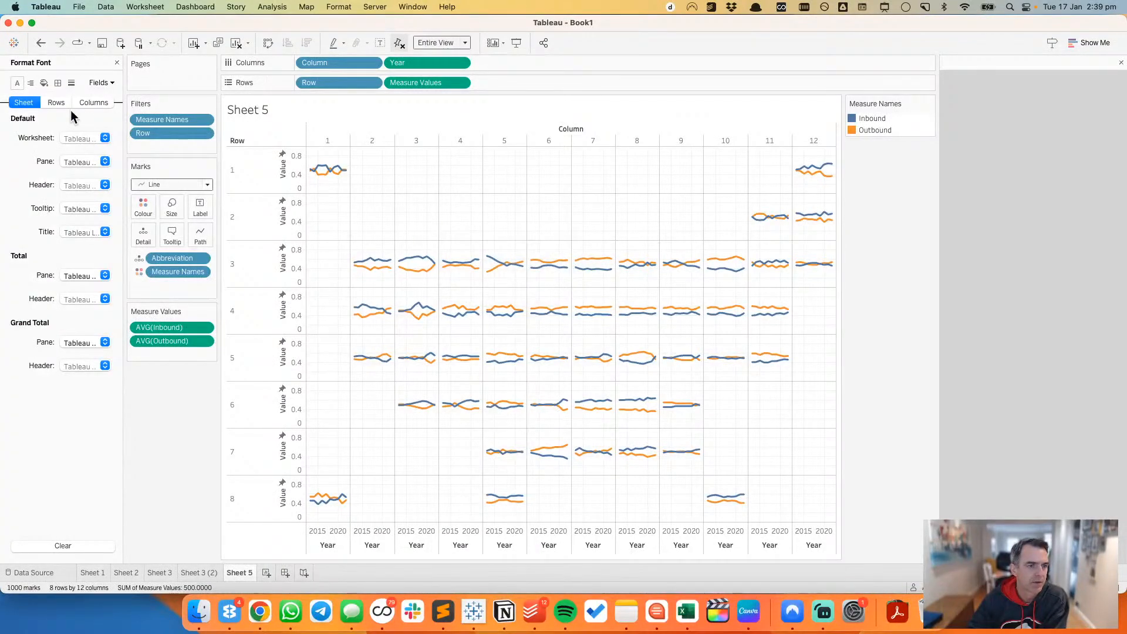
click(71, 84)
click(87, 138)
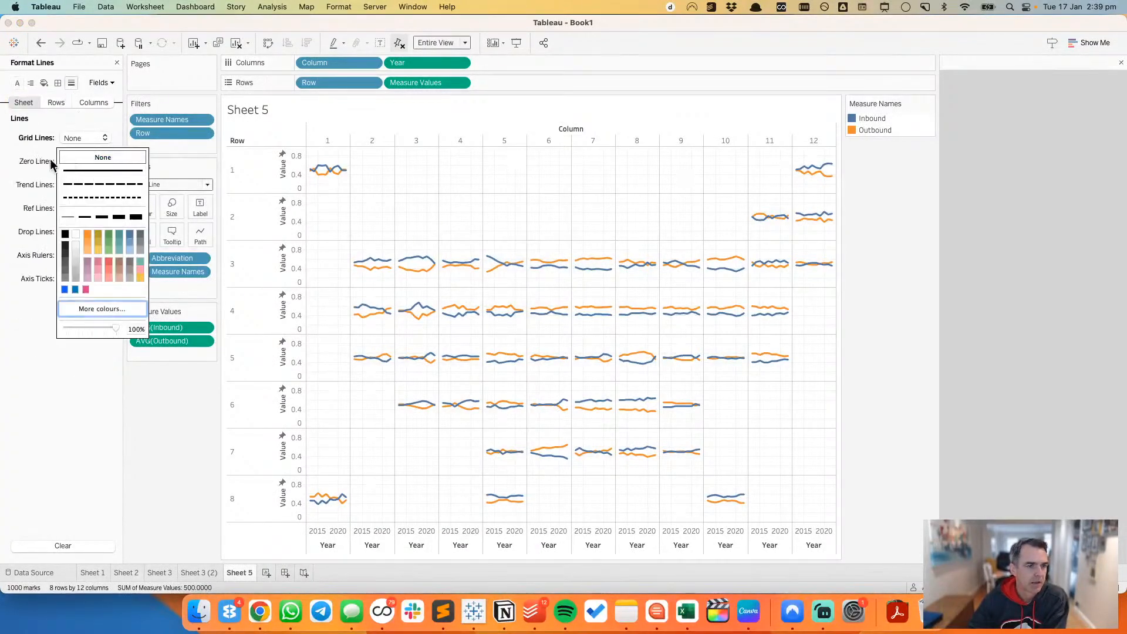
click(88, 157)
click(81, 161)
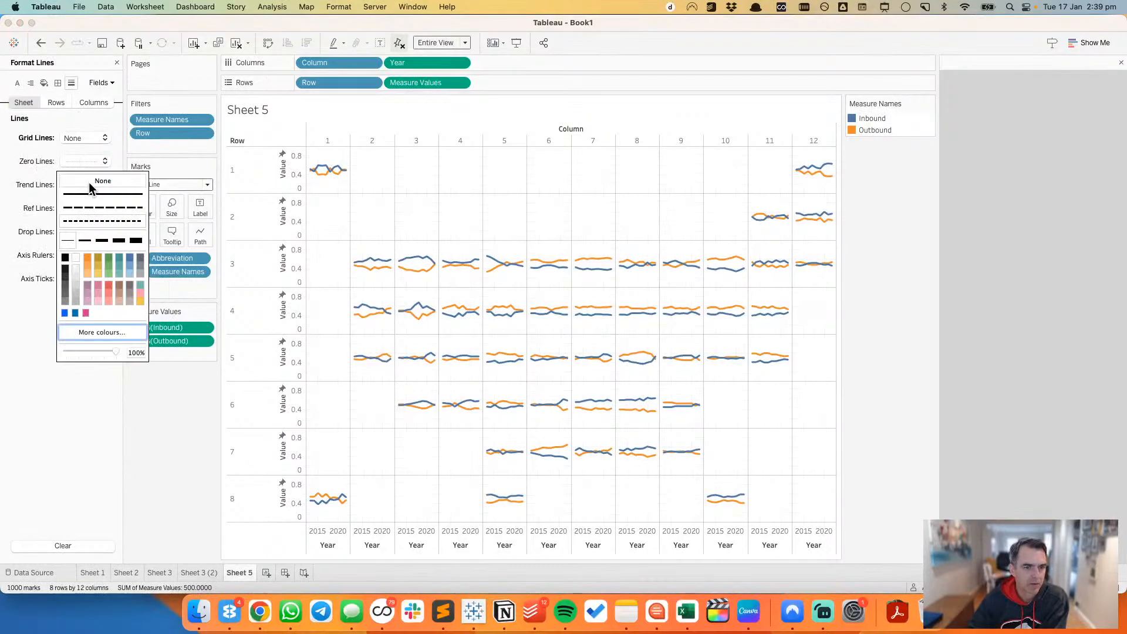
click(191, 434)
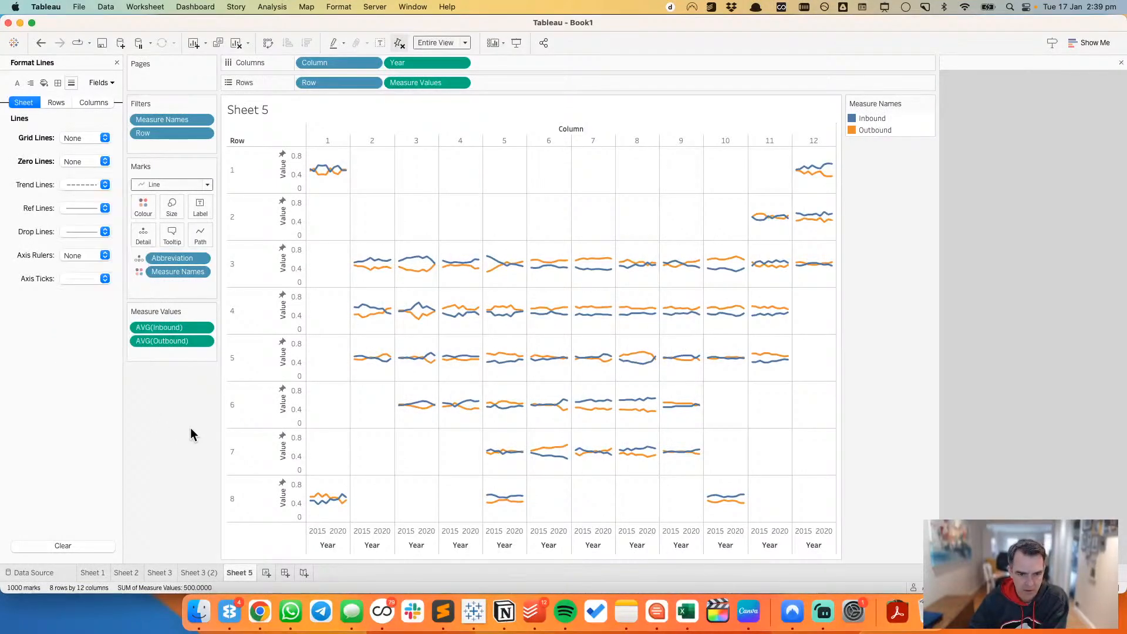
Step: Open the Measure Names colours for editing, and in Chrome inspect the red Request Quote element on the Atlas migration patterns page
double_click(905, 134)
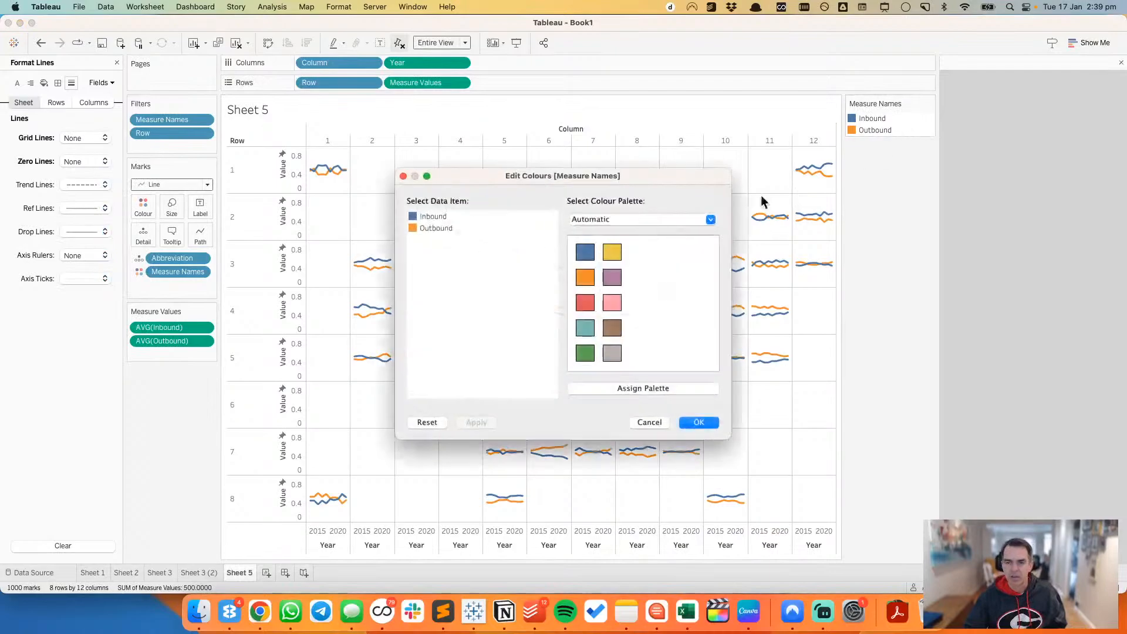
click(413, 219)
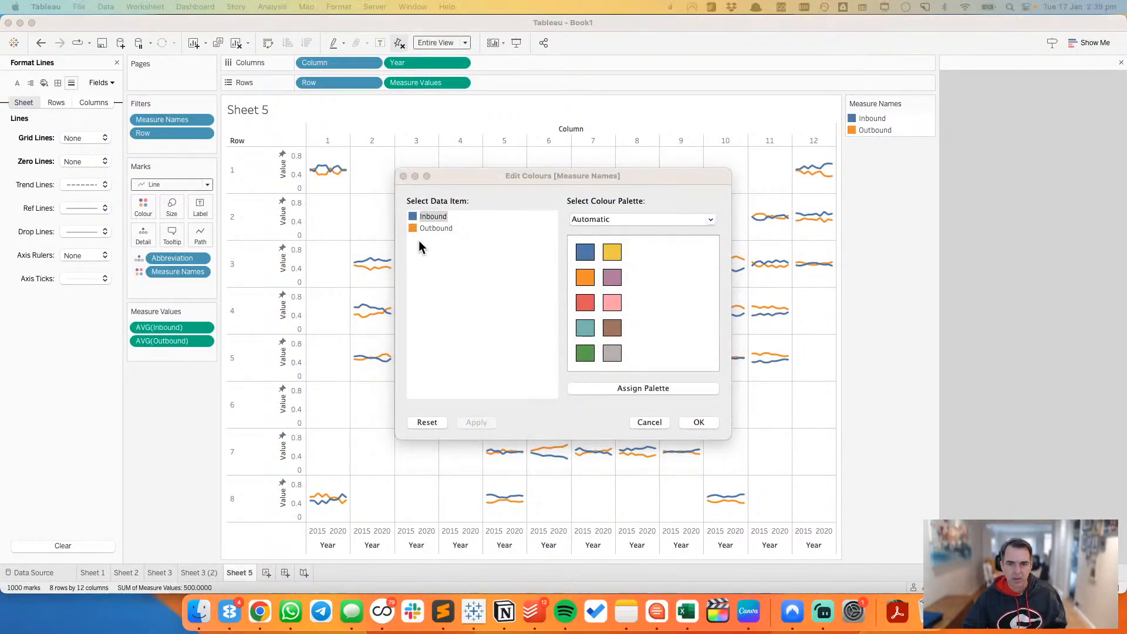
key(super+Tab)
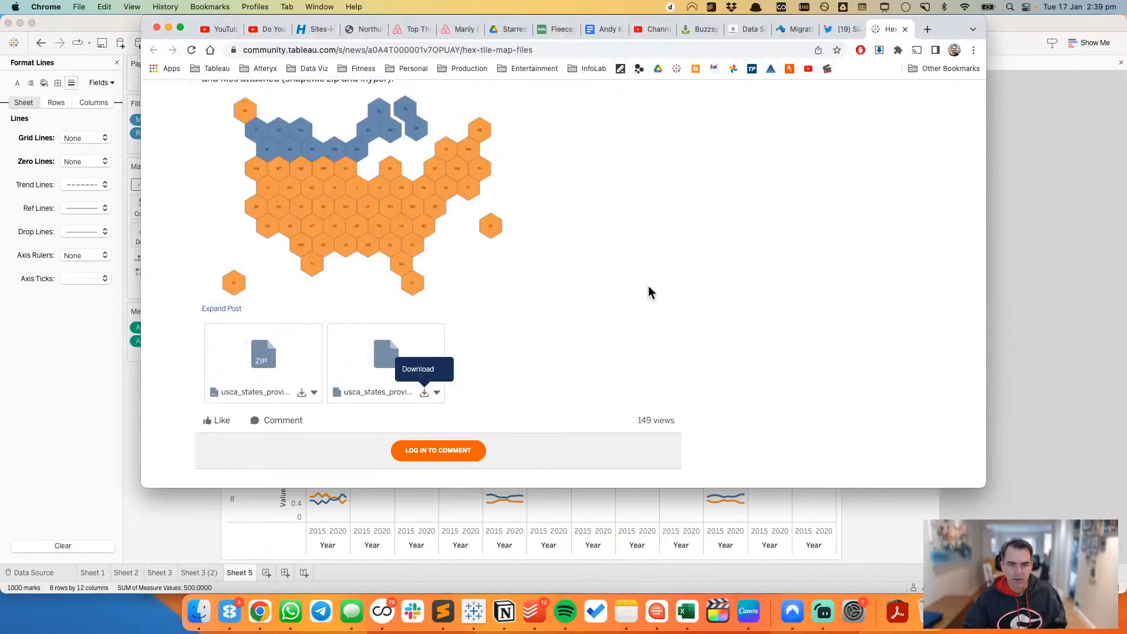
scroll(649, 287, up, 1)
click(793, 30)
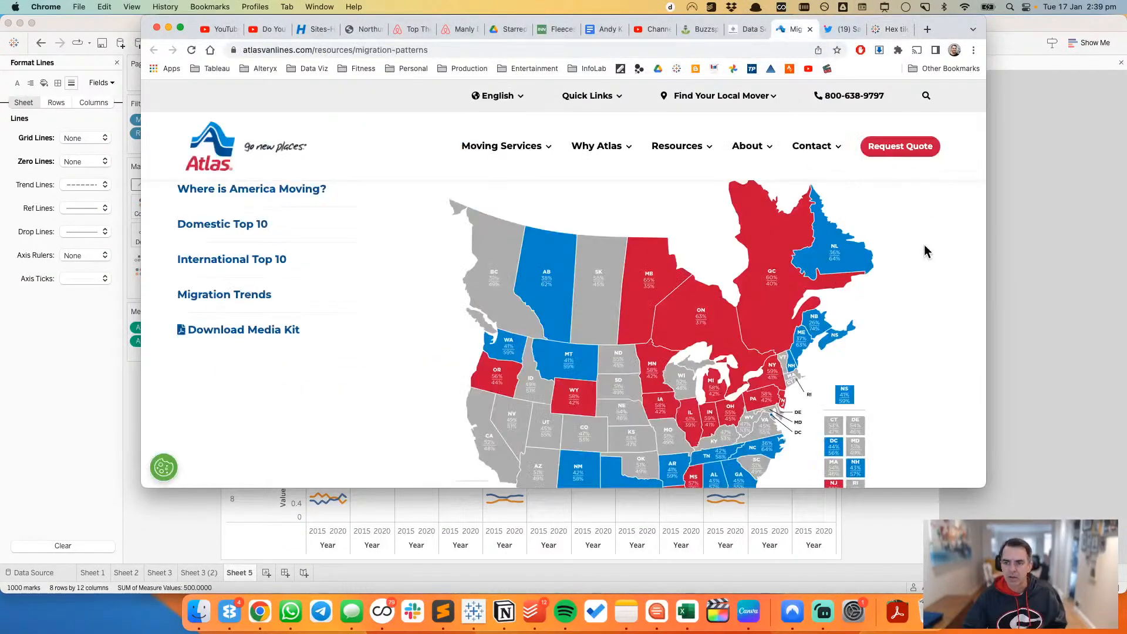
right_click(932, 215)
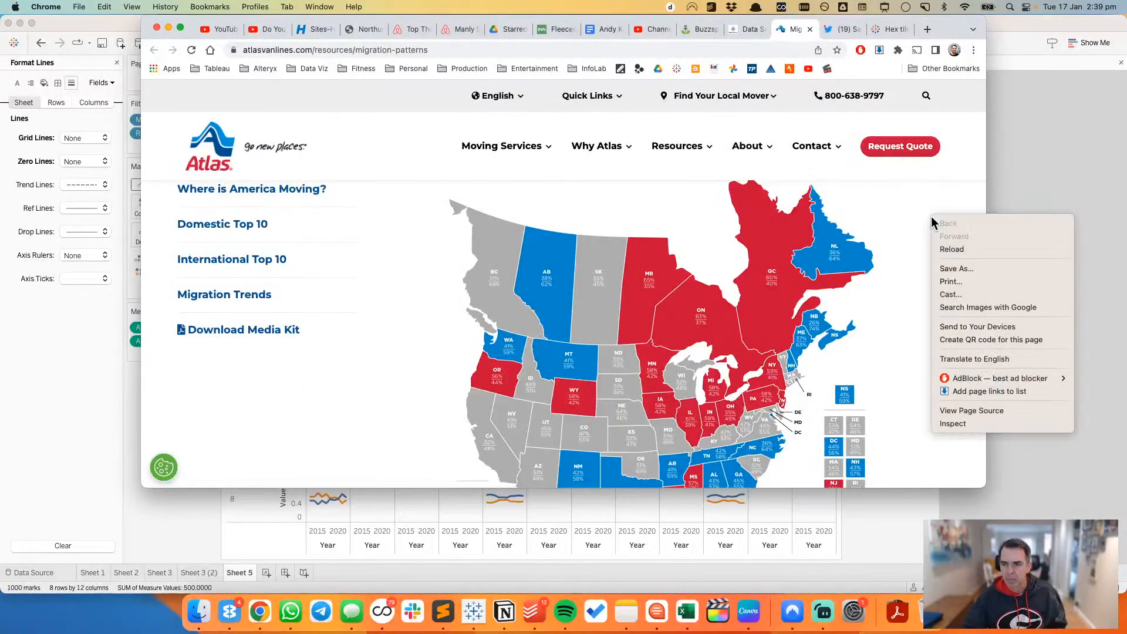
click(963, 424)
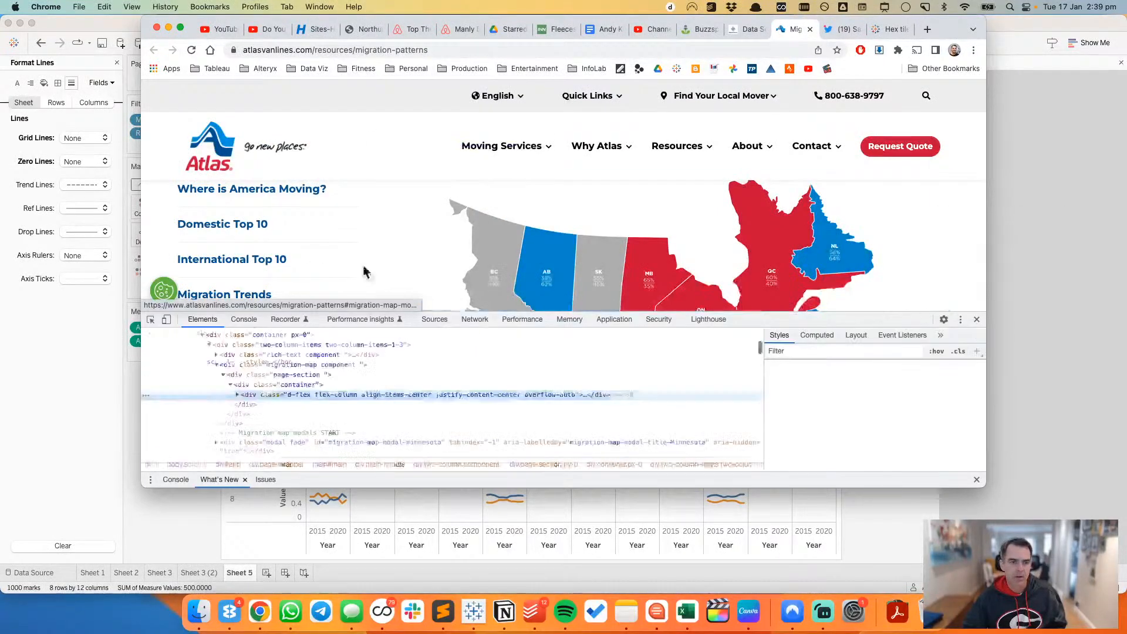
click(150, 319)
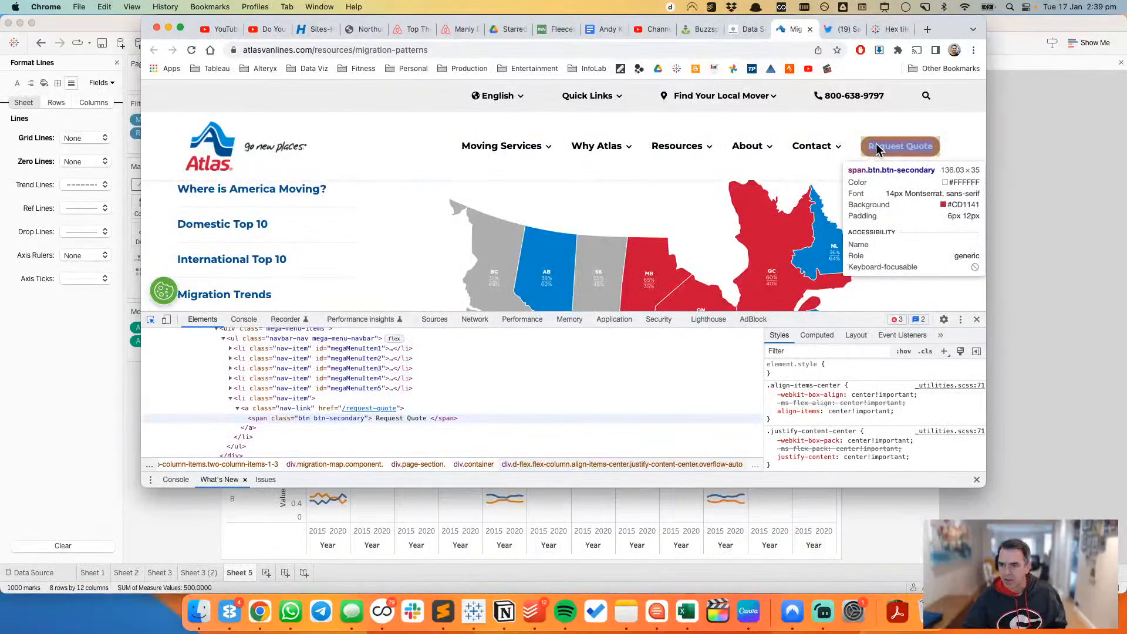
click(877, 150)
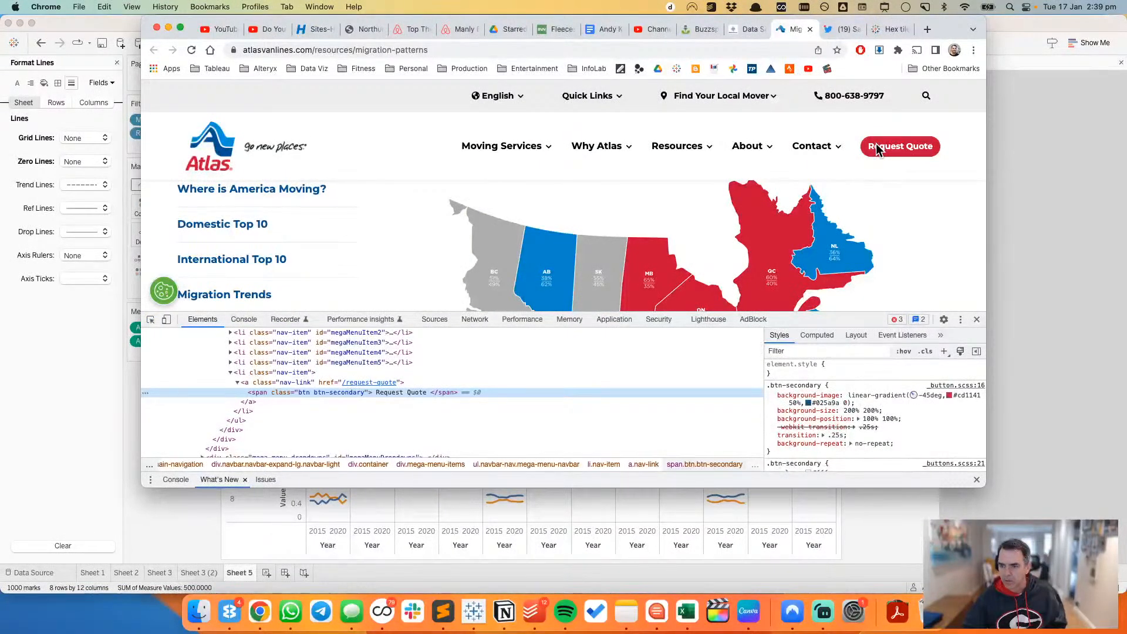
Step: Switch back to Tableau and set the Inbound colour to hex CD1141
key(super+Tab)
key(super+Tab)
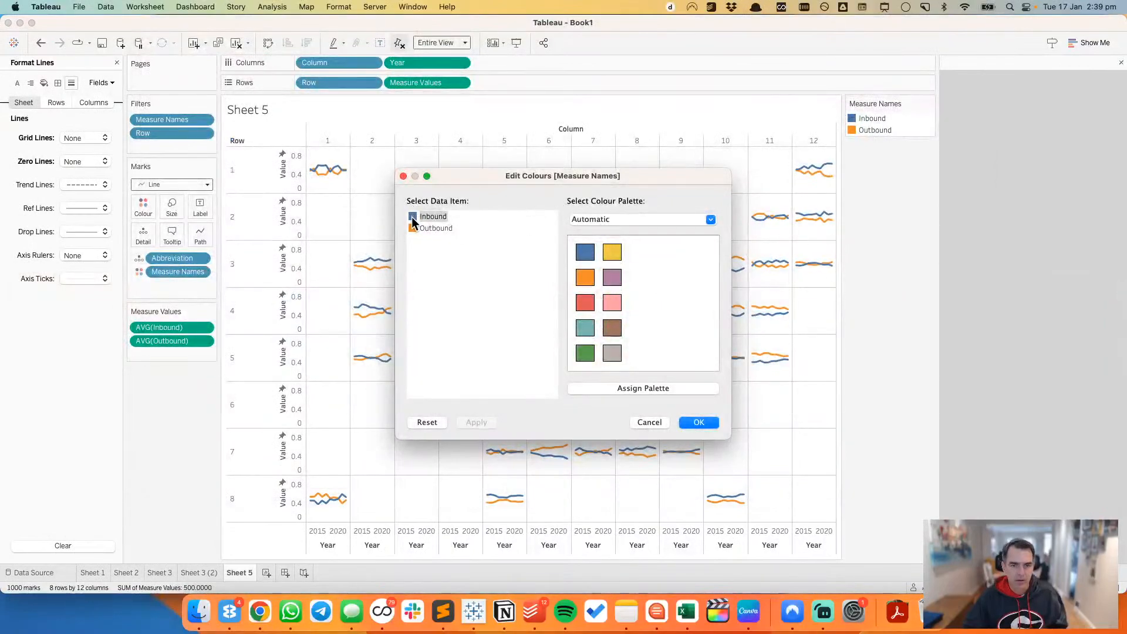
double_click(413, 219)
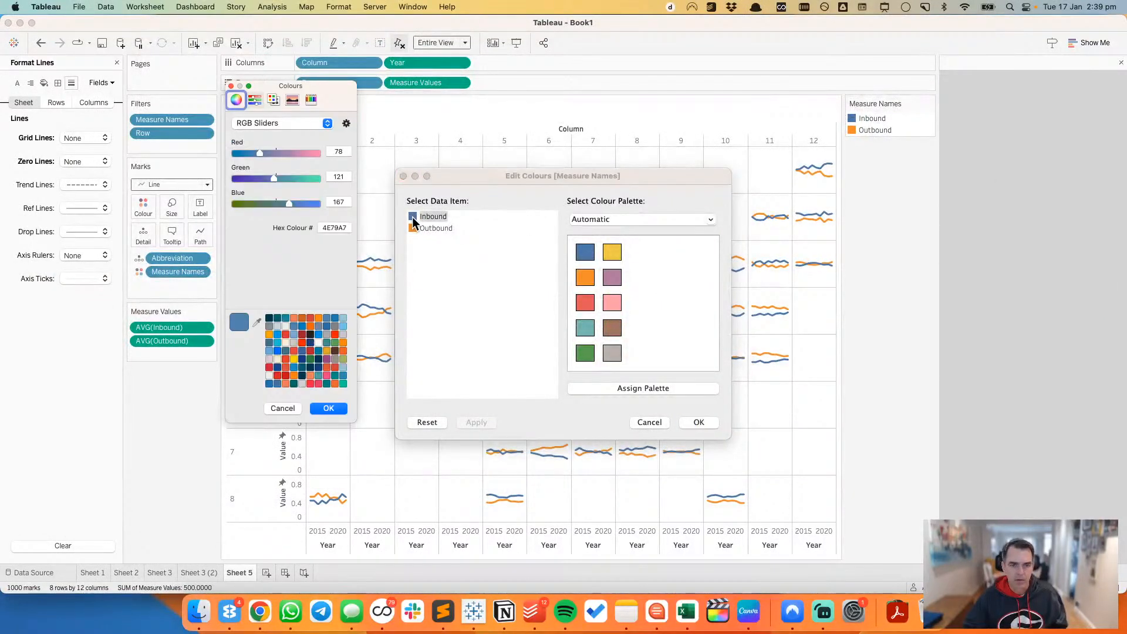
double_click(340, 228)
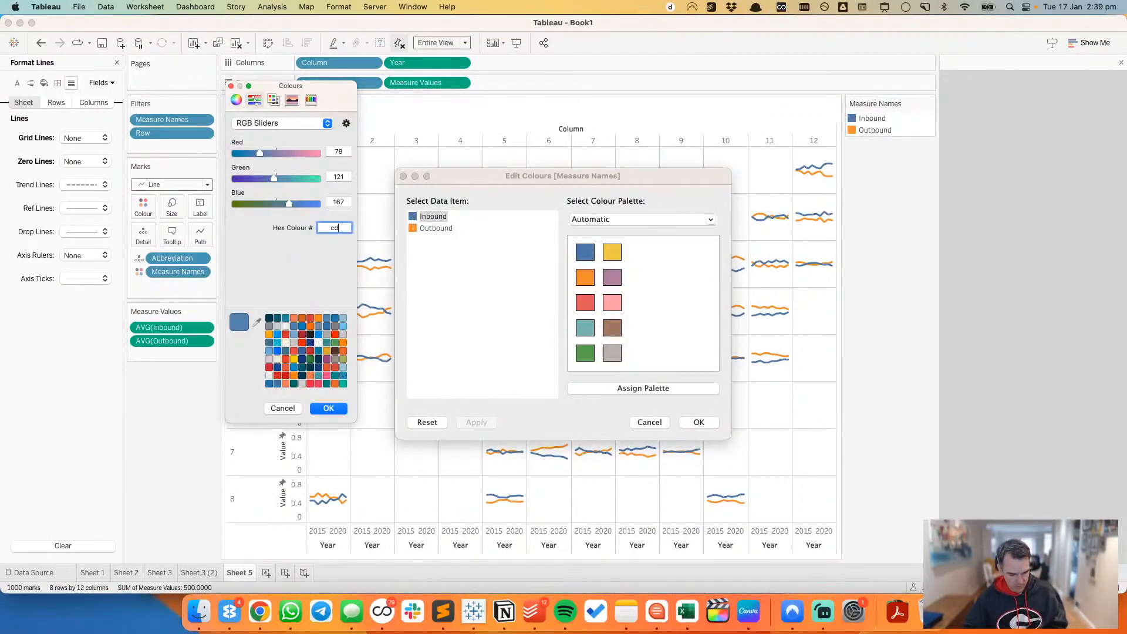
text(cd1141)
key(Return)
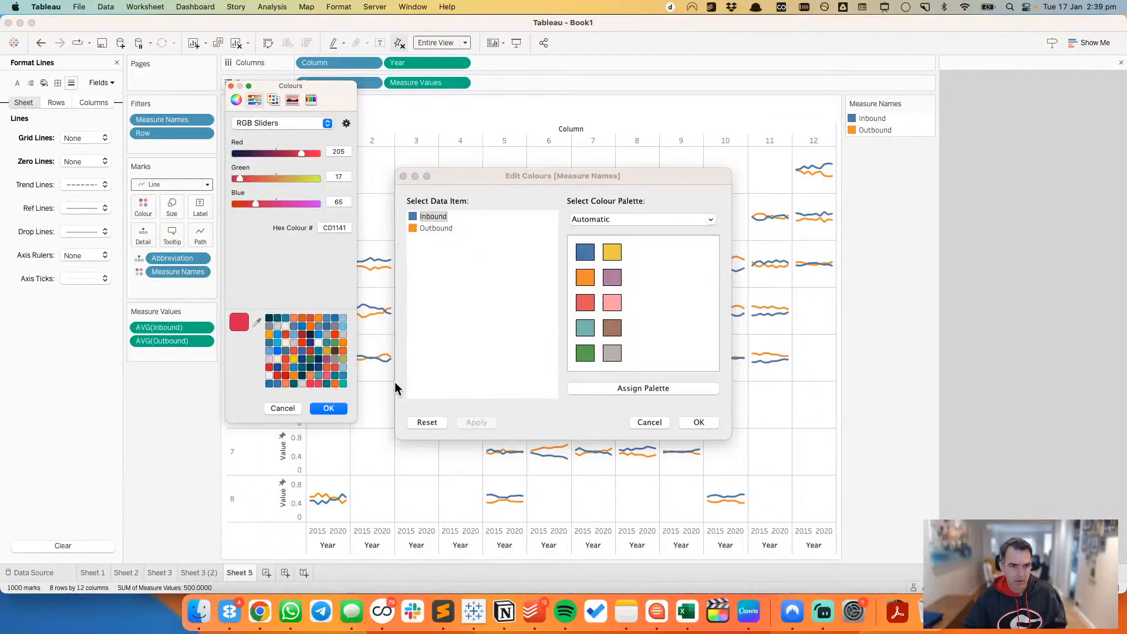
click(329, 410)
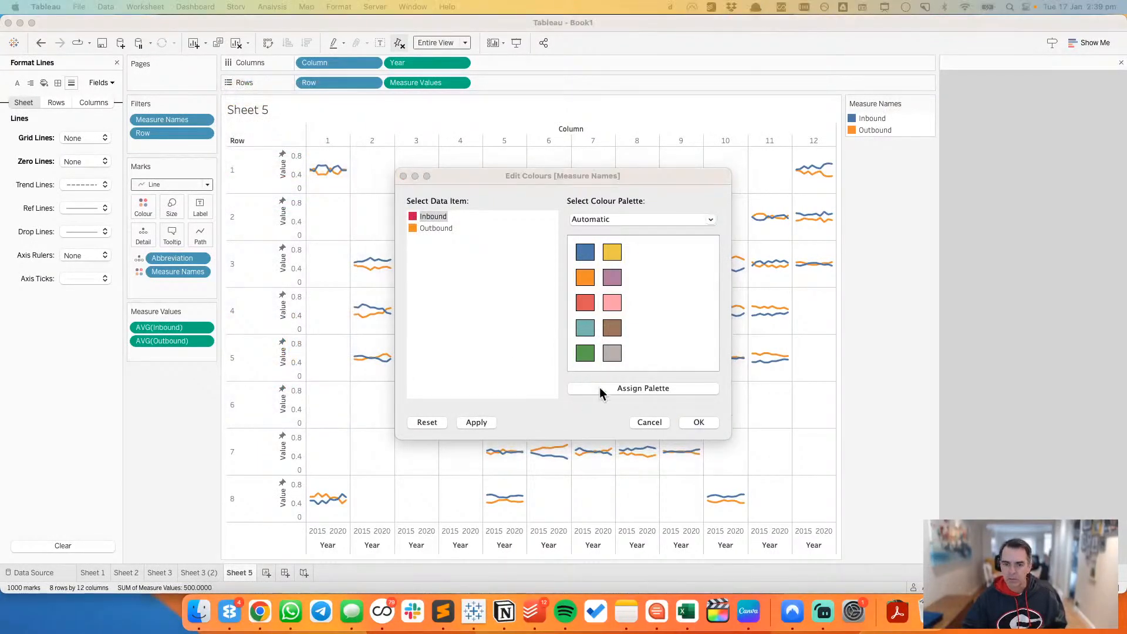
Step: In Chrome, inspect the blue Alberta region of the Atlas map and copy the swiper-theme-color value #007aff from its styles
key(super+Tab)
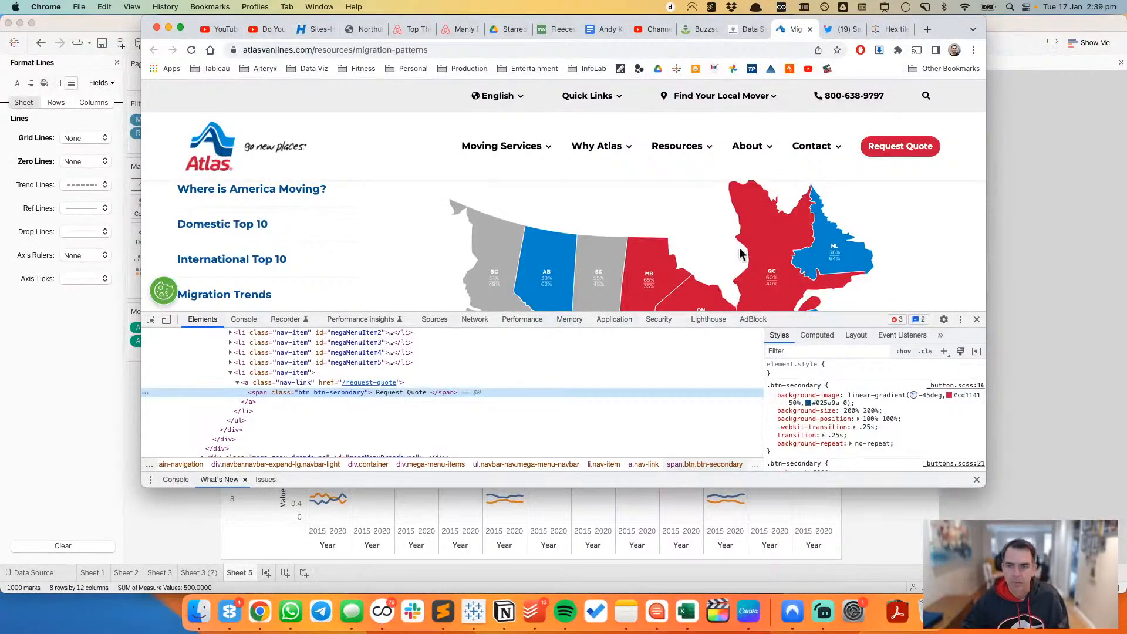
click(150, 319)
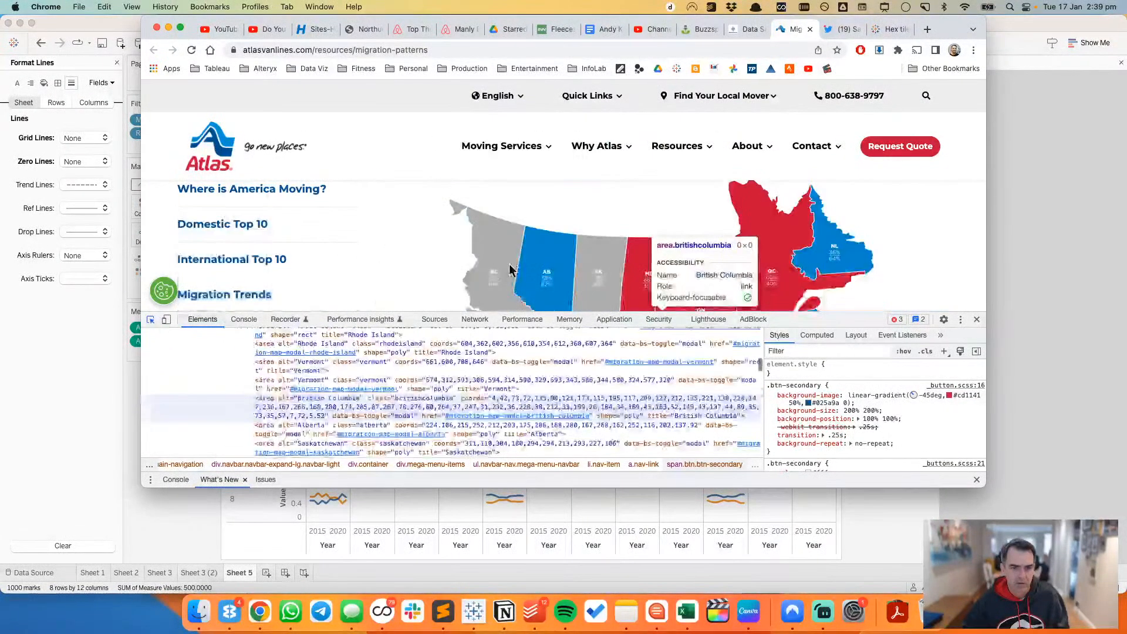
click(554, 273)
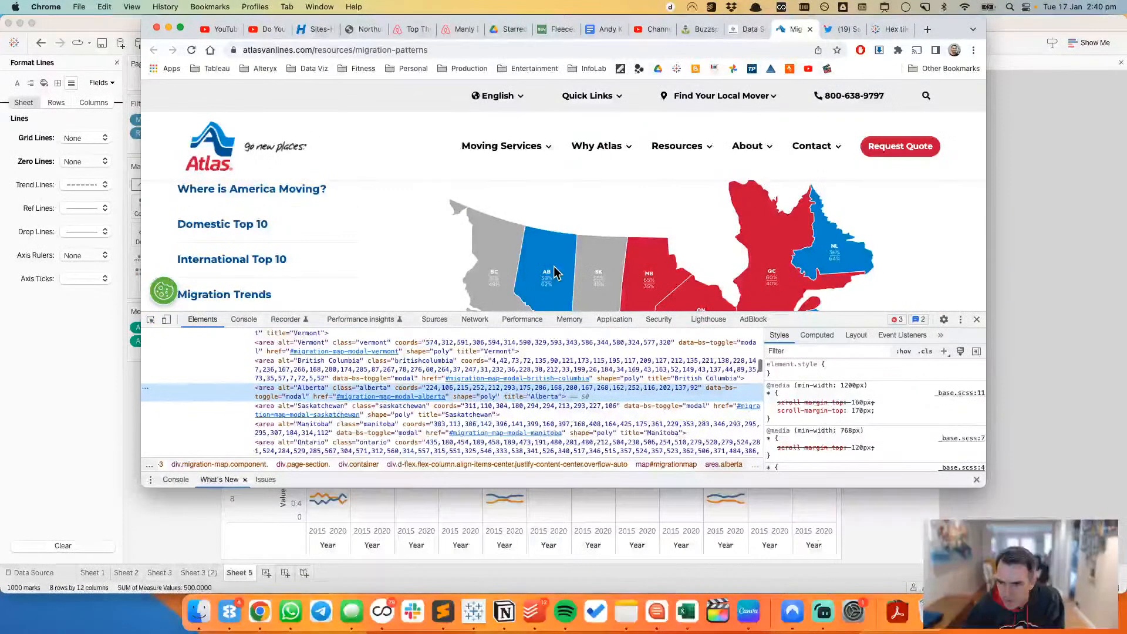
scroll(863, 424, down, 15)
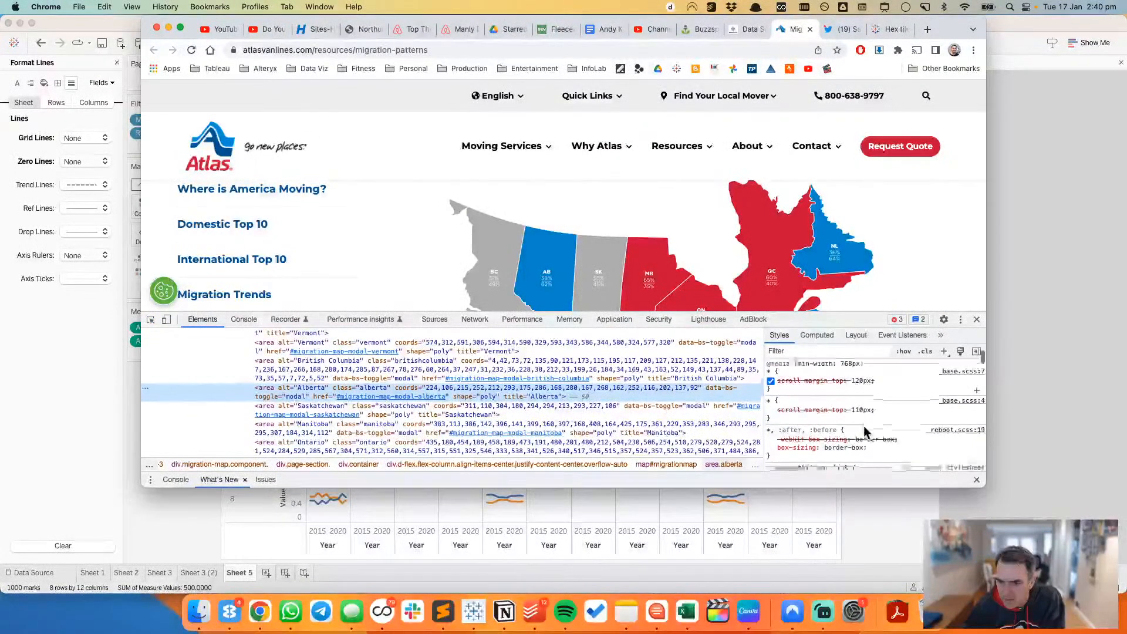
scroll(864, 430, up, 3)
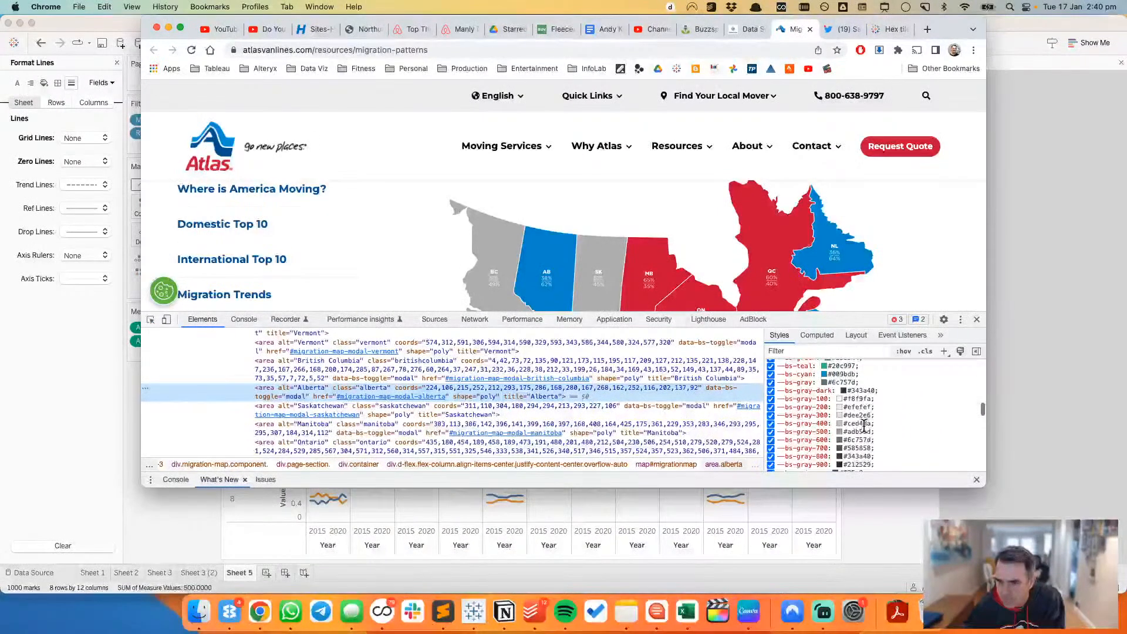
scroll(864, 425, down, 5)
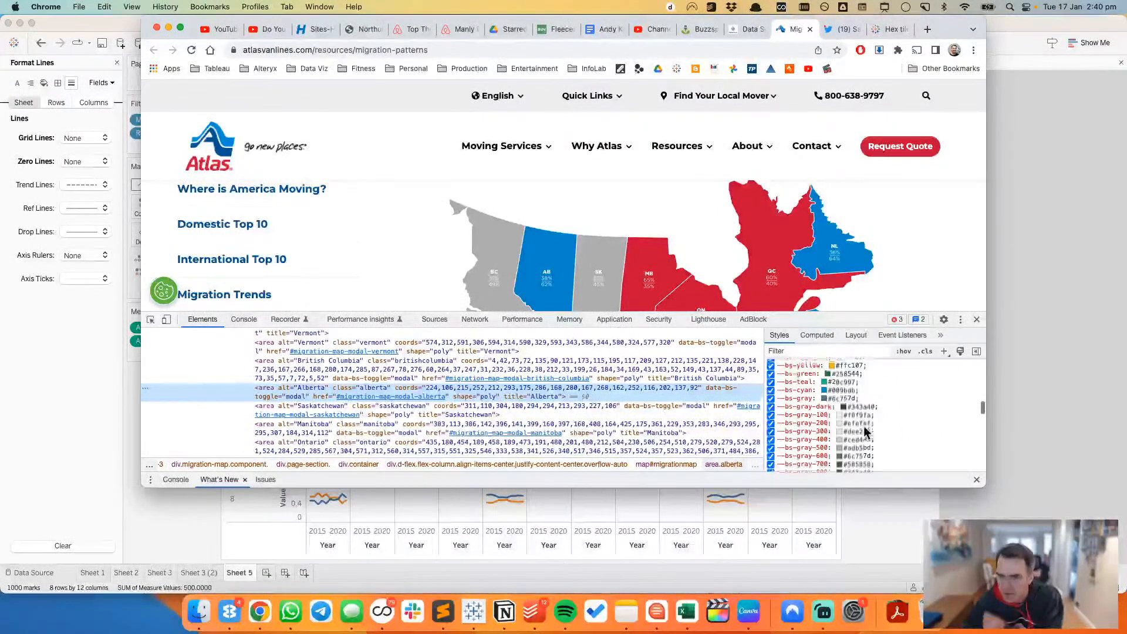
scroll(864, 425, down, 10)
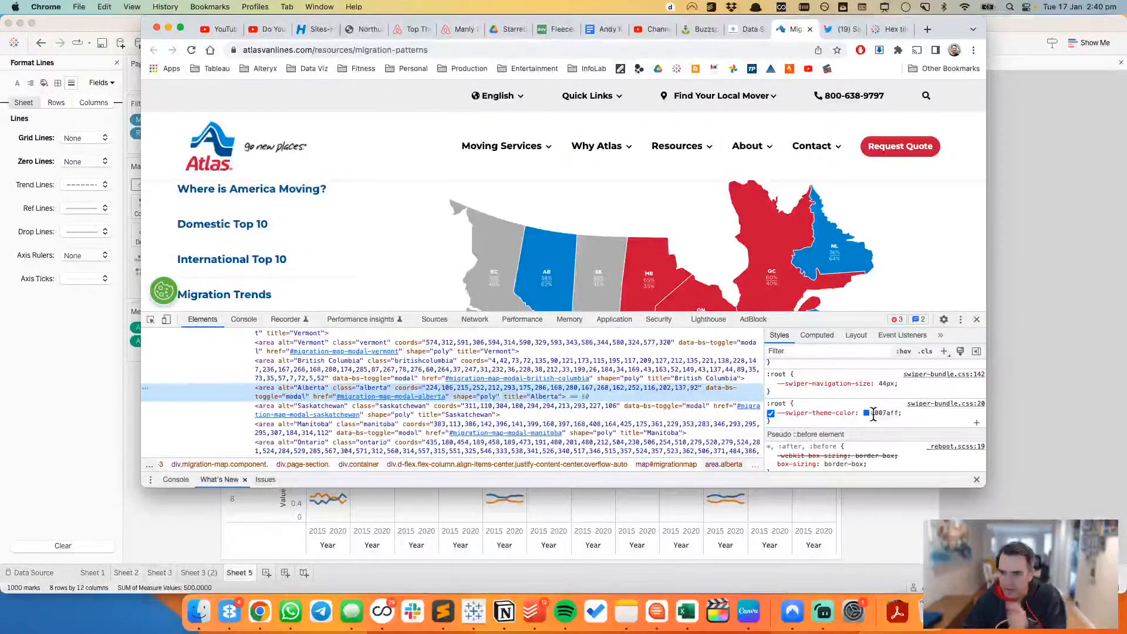
click(887, 412)
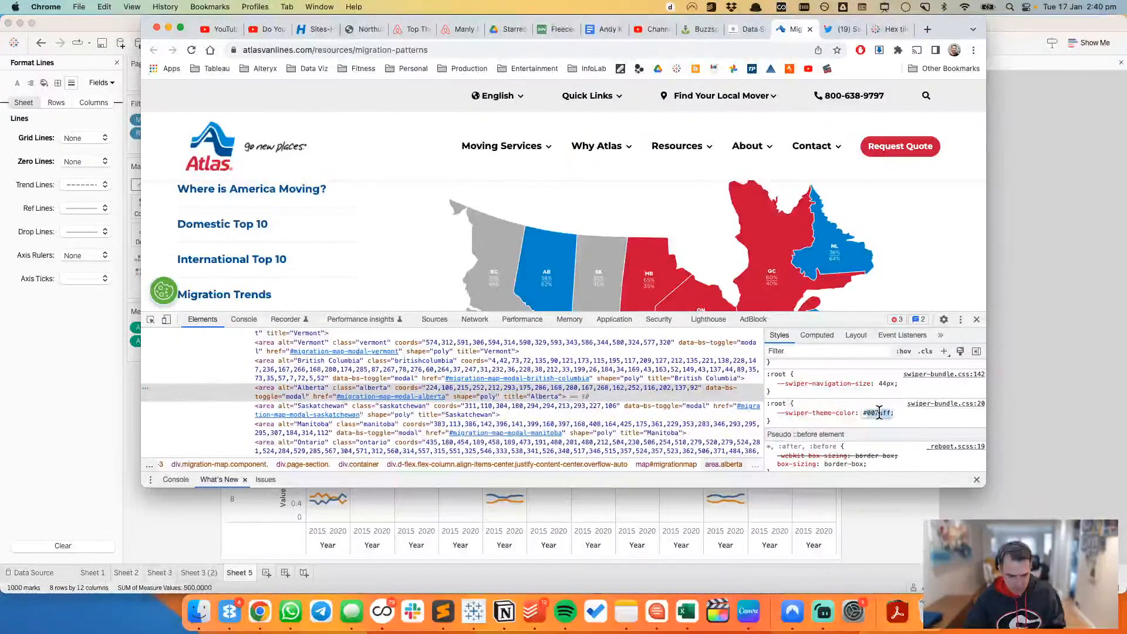
key(super+c)
Step: Switch to Tableau, set the Outbound colour to hex 007AFF and apply the edited Measure Names colours
key(super+Tab)
key(super+Tab)
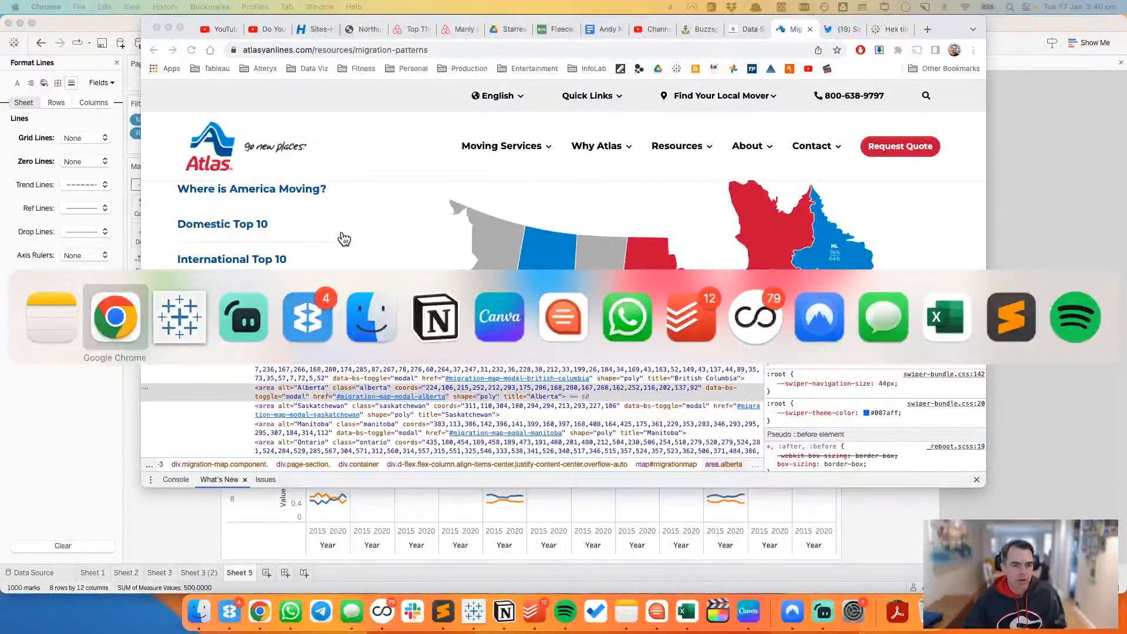
double_click(411, 228)
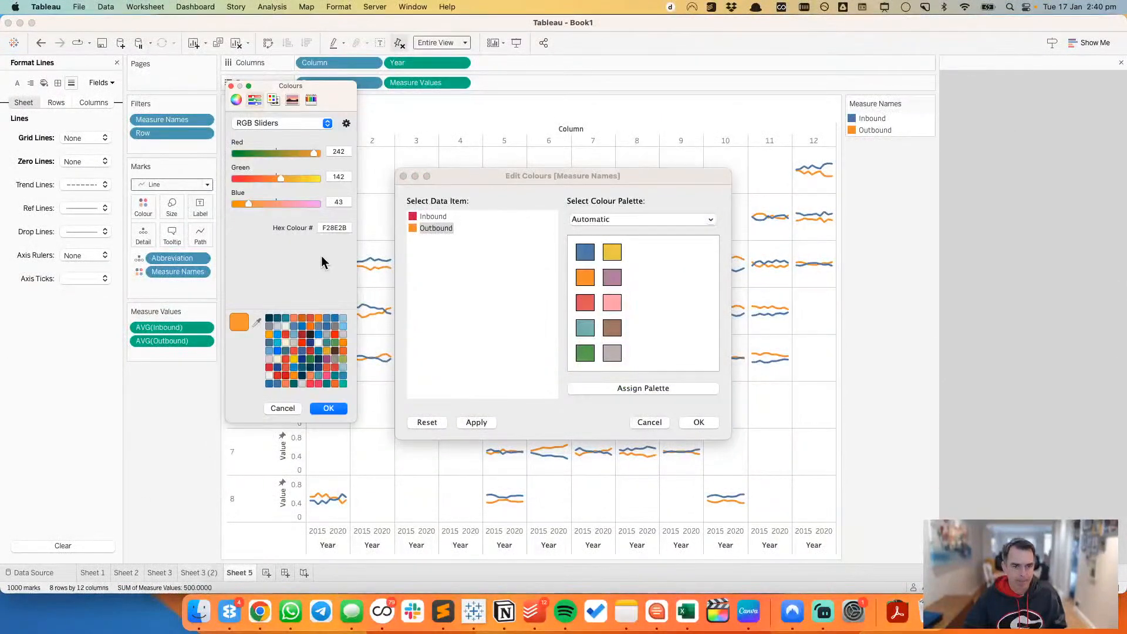
click(325, 227)
right_click(324, 228)
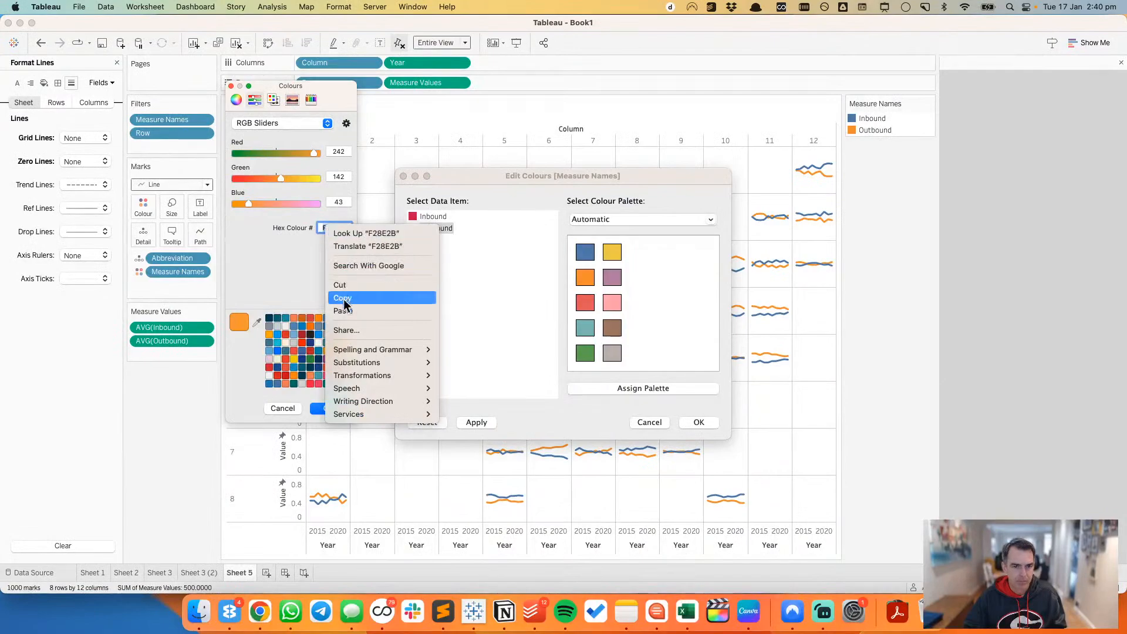
click(325, 293)
key(Return)
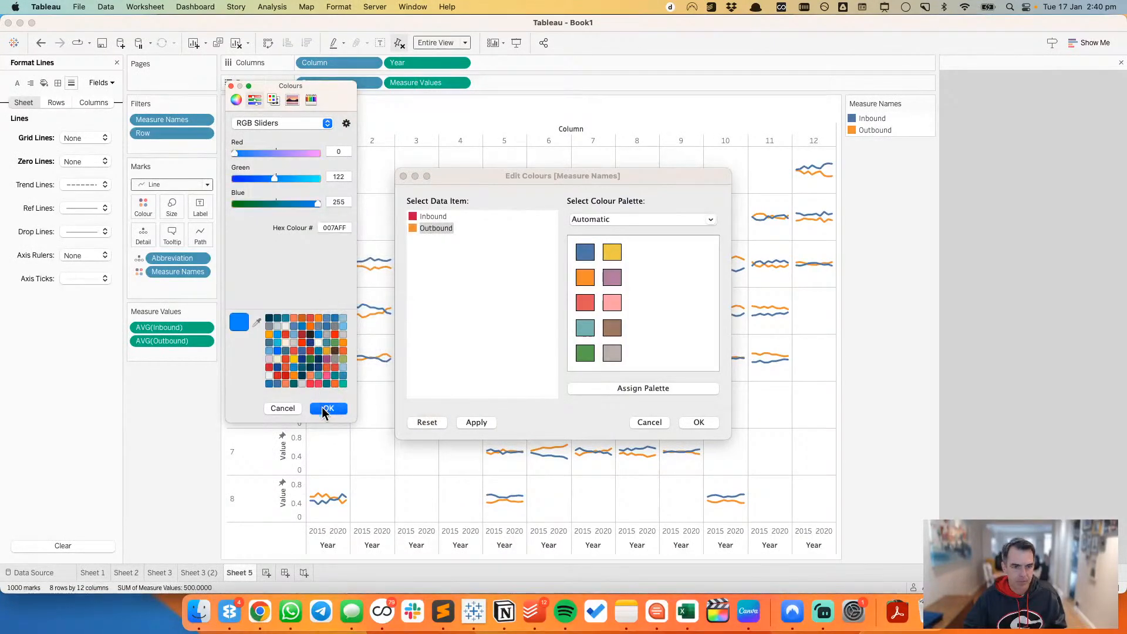
click(326, 408)
click(698, 423)
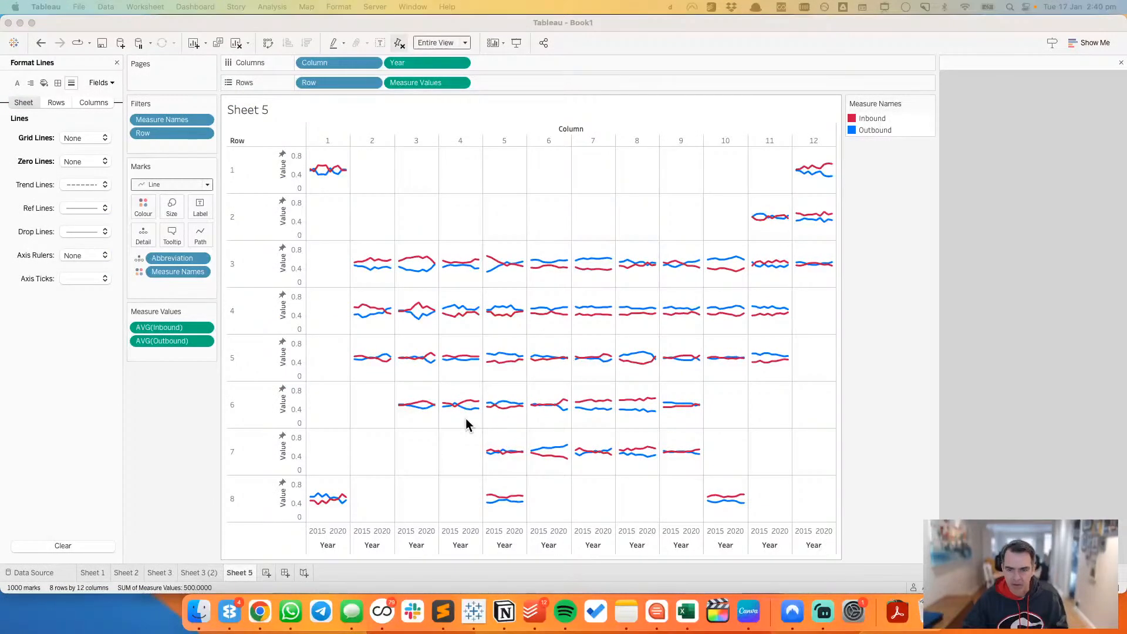
Step: In Chrome, look through the Alberta region's styles for another blue and copy the bs-info value #009bdb
key(super+Tab)
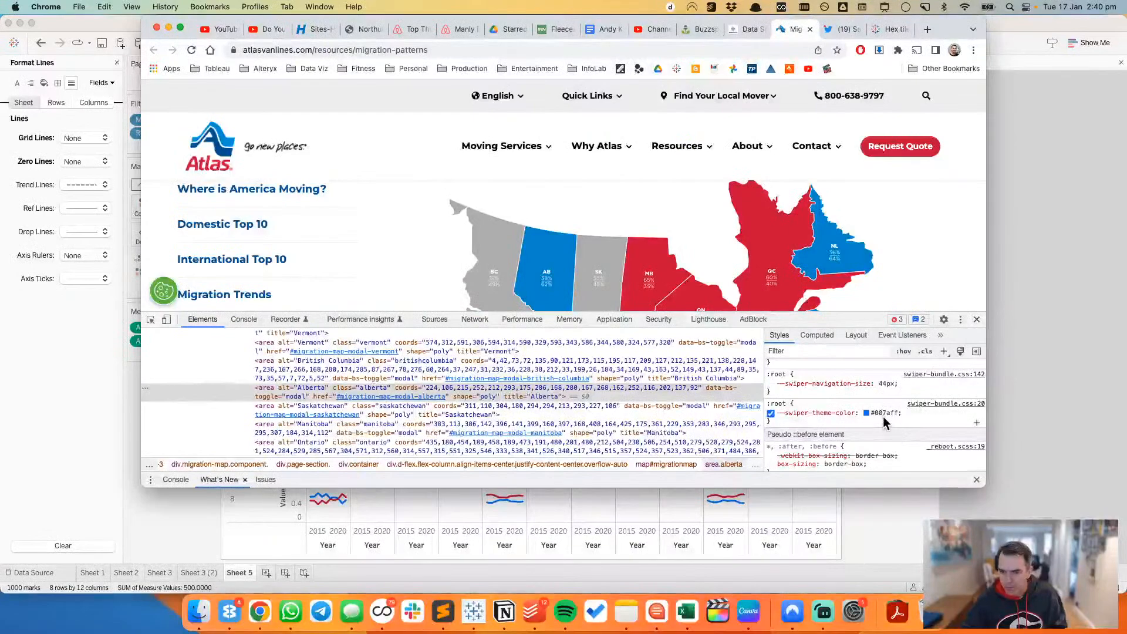
scroll(884, 413, down, 10)
scroll(885, 416, up, 10)
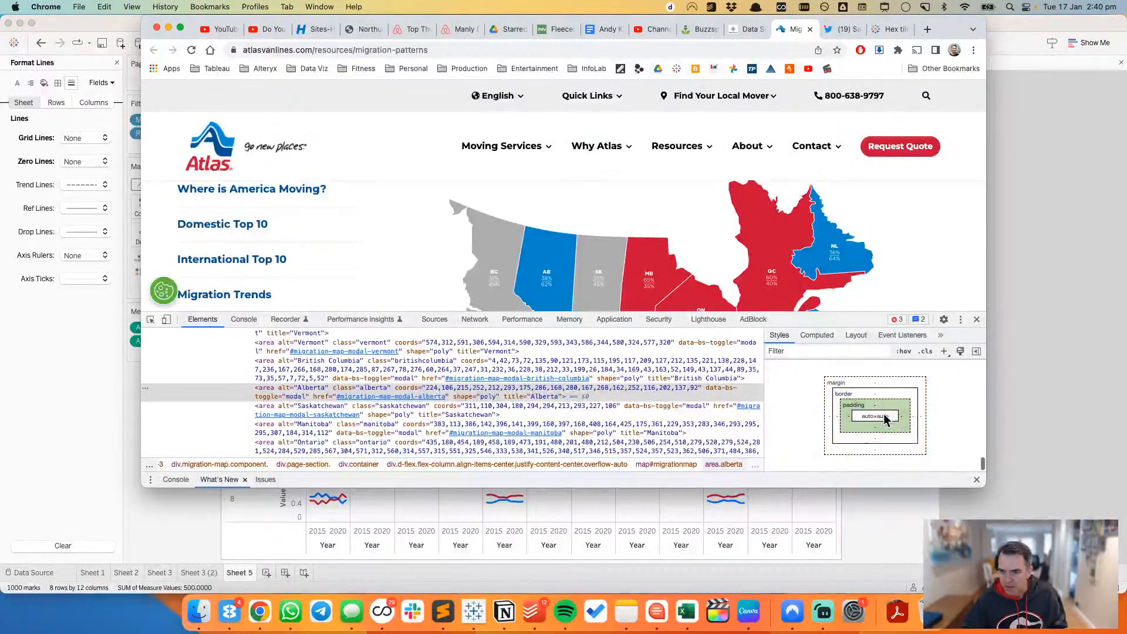
scroll(886, 418, up, 5)
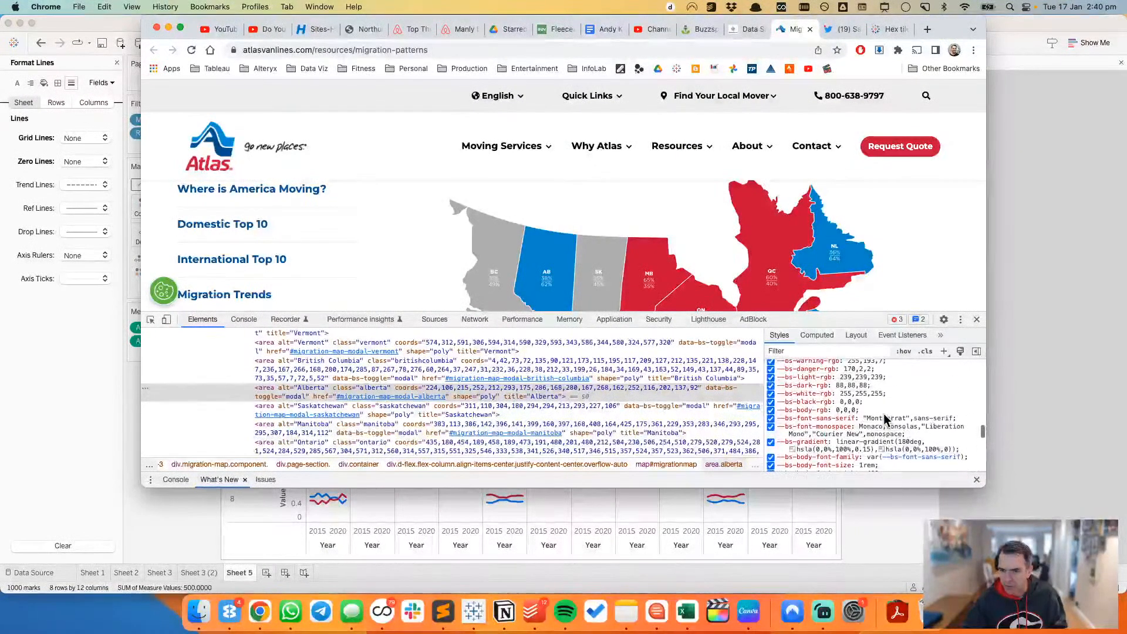
scroll(884, 413, up, 5)
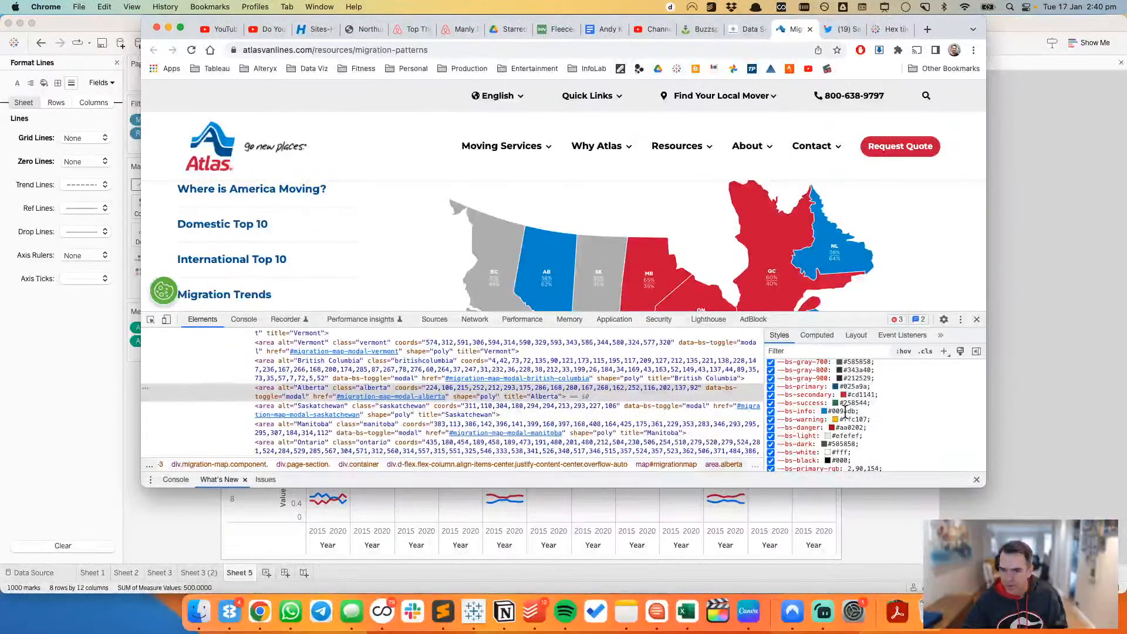
click(846, 412)
key(super+c)
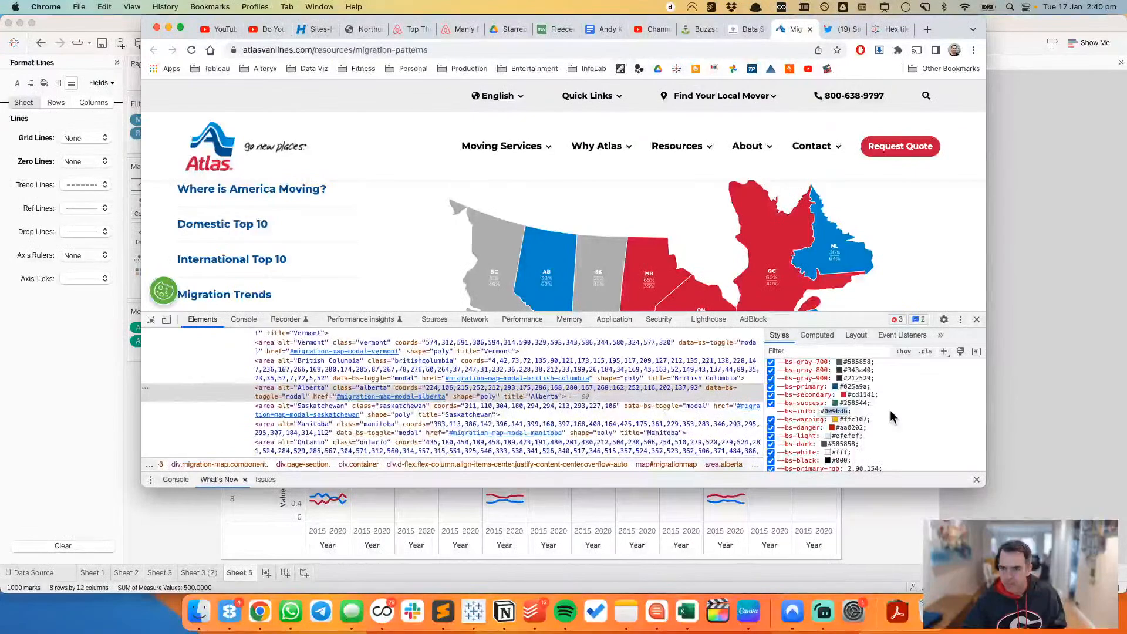
Step: Switch to Tableau, set the Outbound colour to hex 009BDB and close the line formatting options
key(super+Tab)
key(super+Tab)
key(super+Tab)
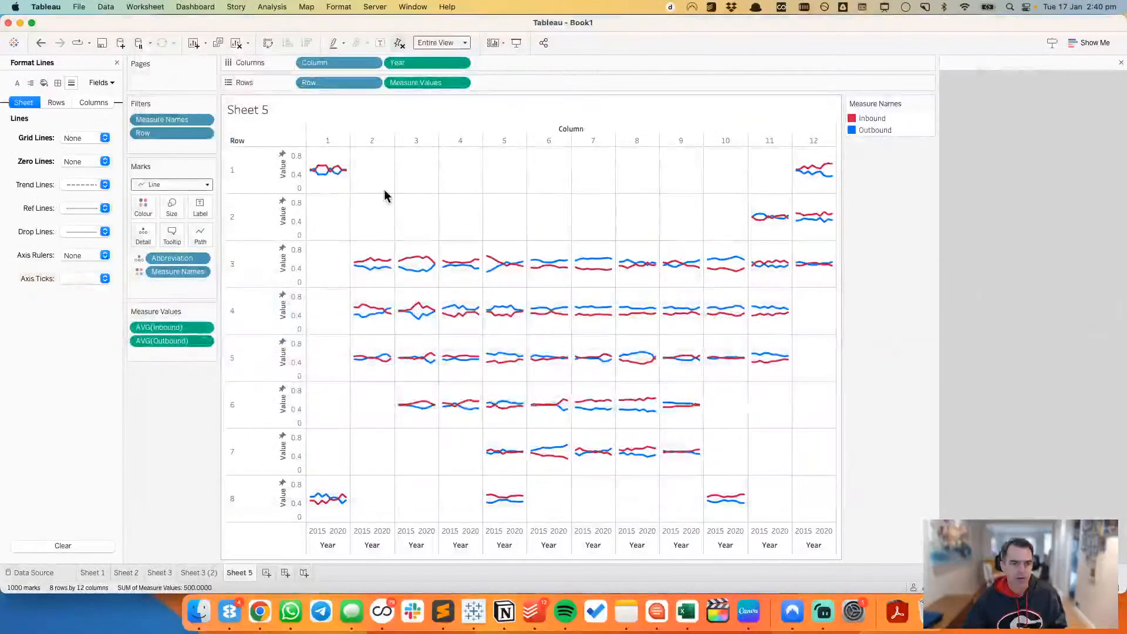
double_click(903, 135)
click(414, 227)
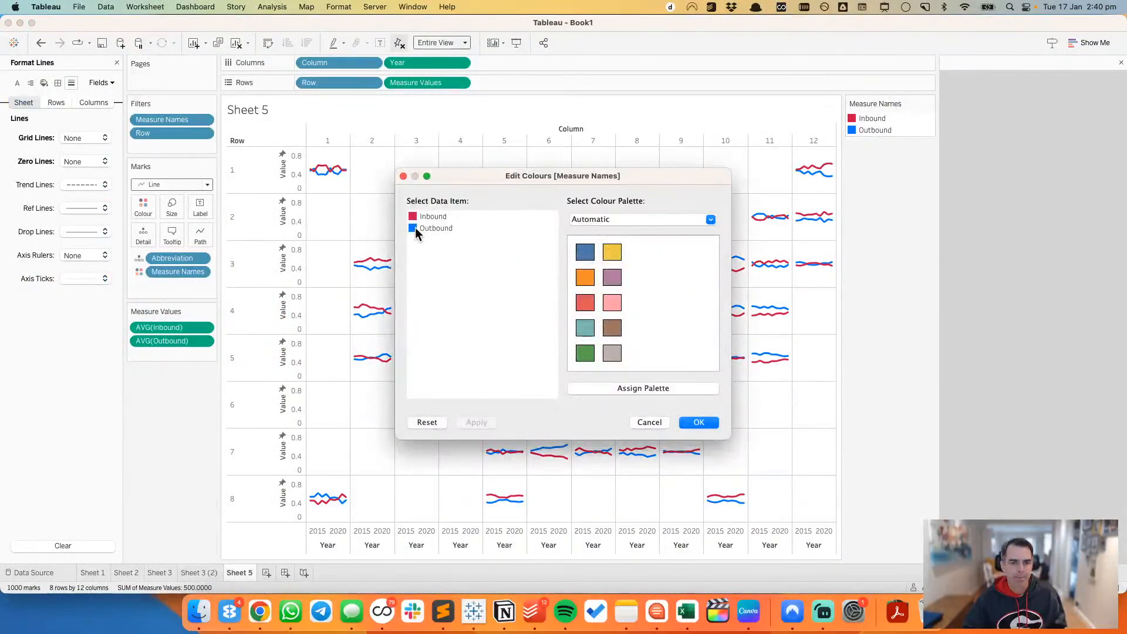
double_click(414, 227)
click(331, 228)
right_click(330, 228)
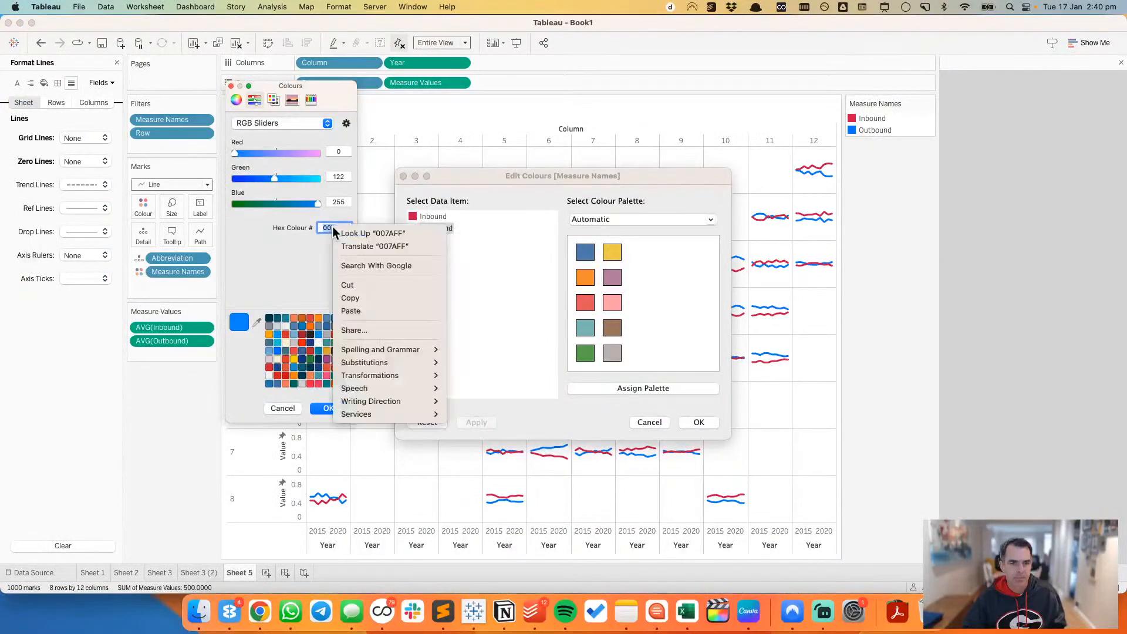
click(365, 299)
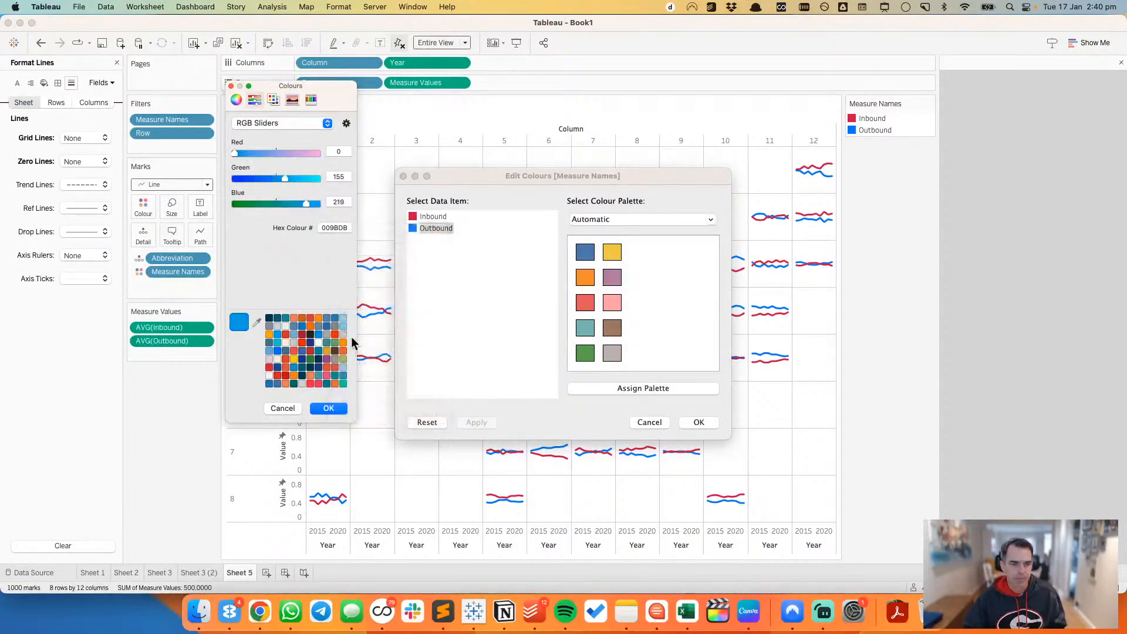
click(331, 409)
click(705, 423)
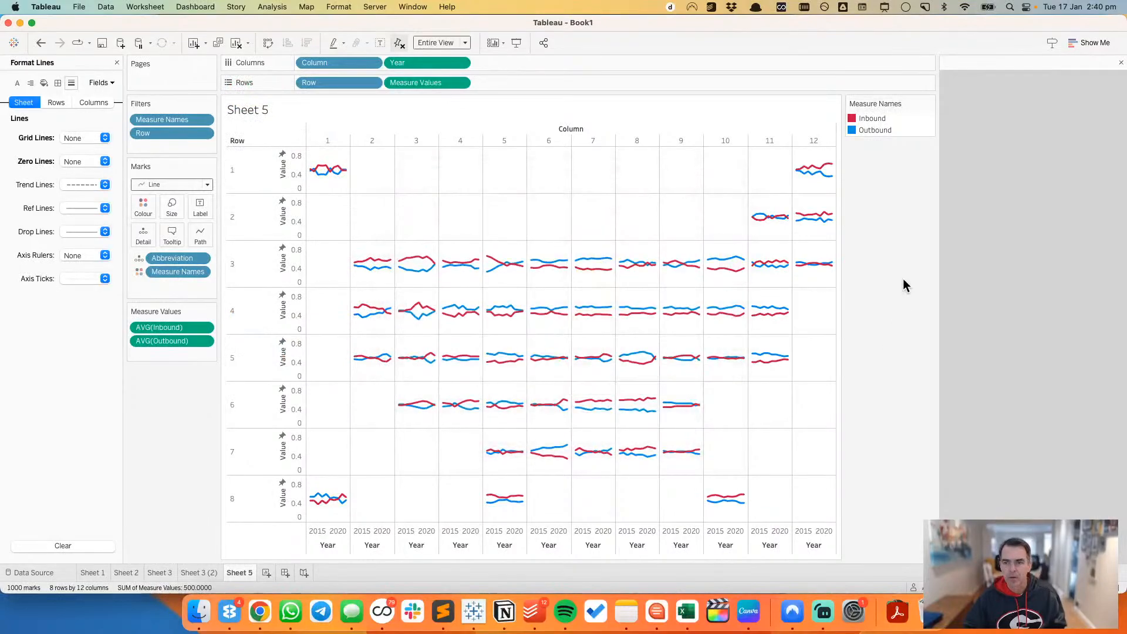
click(116, 64)
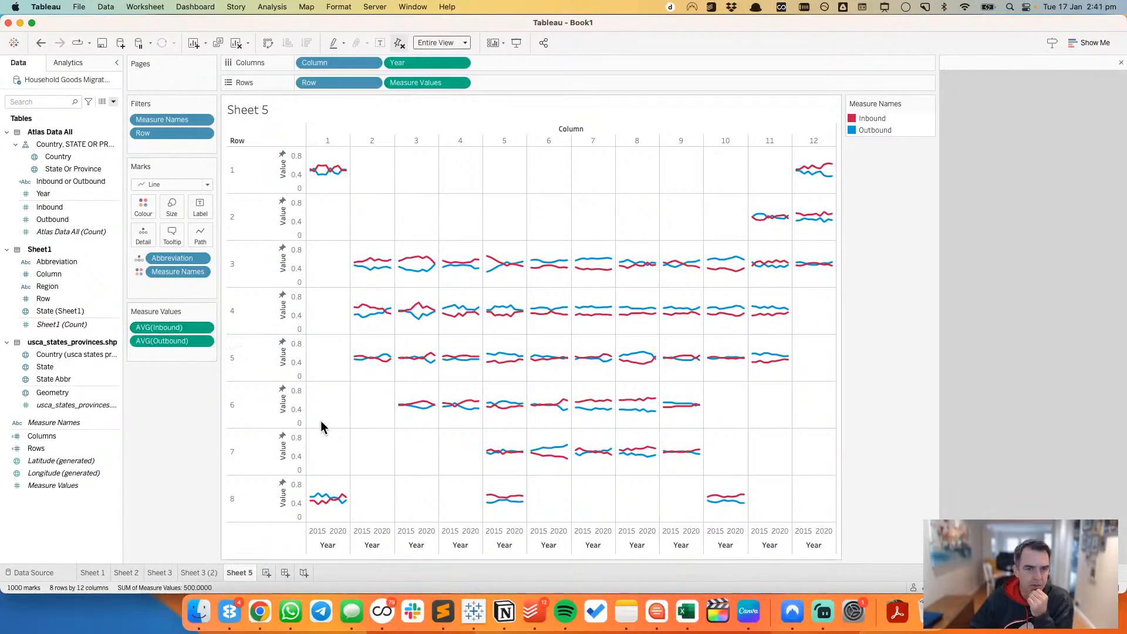
Step: Plot Year on the rows of a new worksheet to check the available years, and return to Sheet 5
click(266, 573)
drag(68, 196, 249, 220)
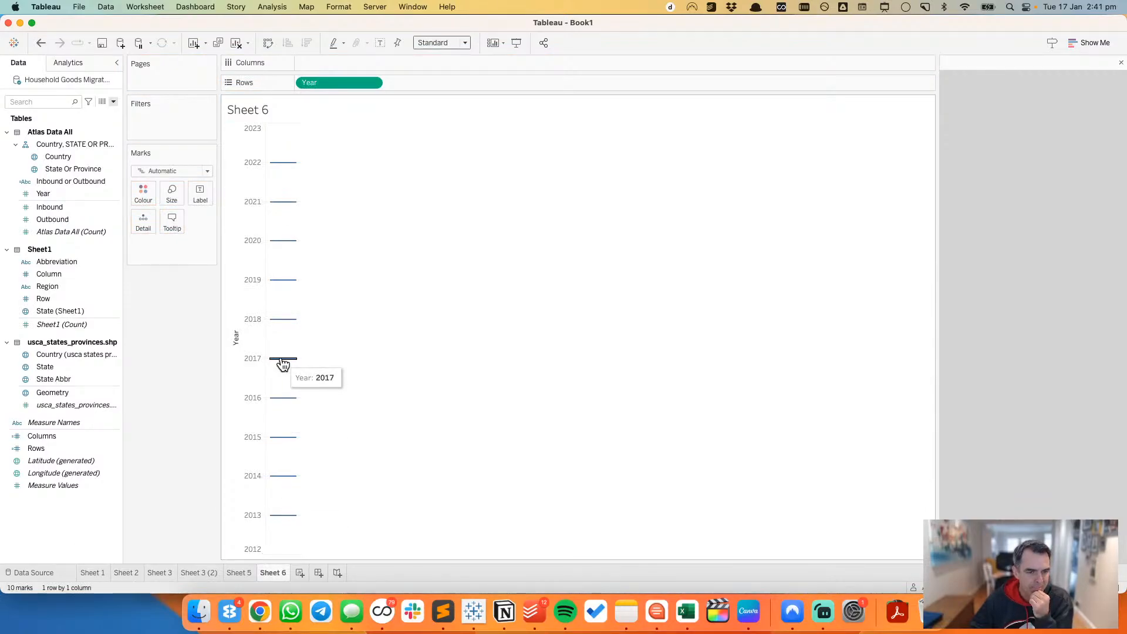
click(241, 574)
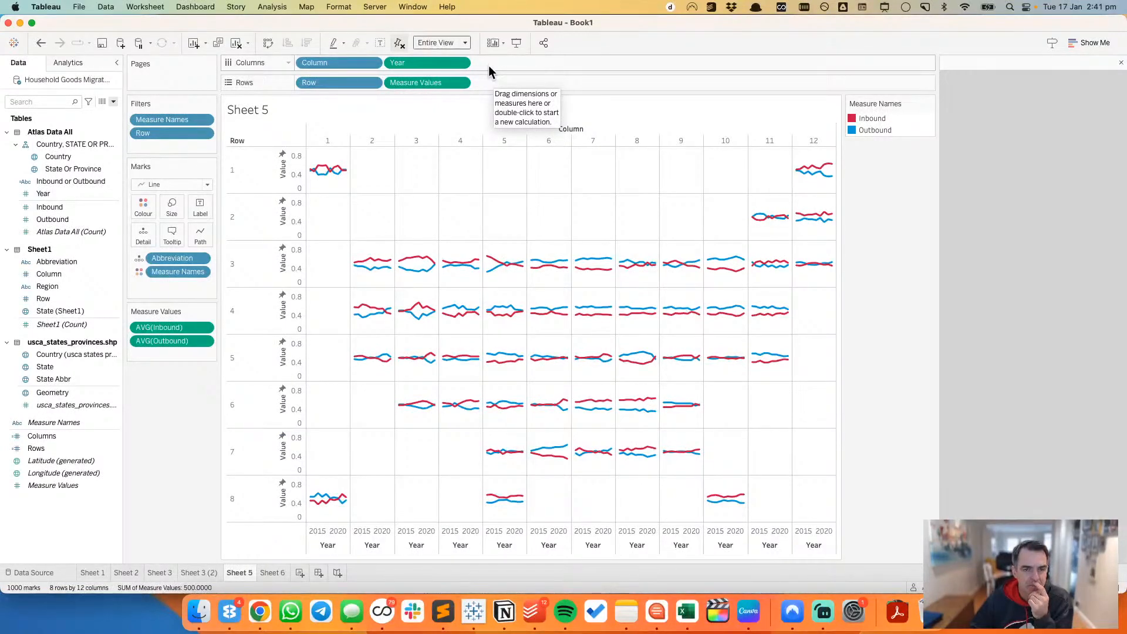
Step: Start a new calculated field named Label Position
click(113, 102)
click(96, 115)
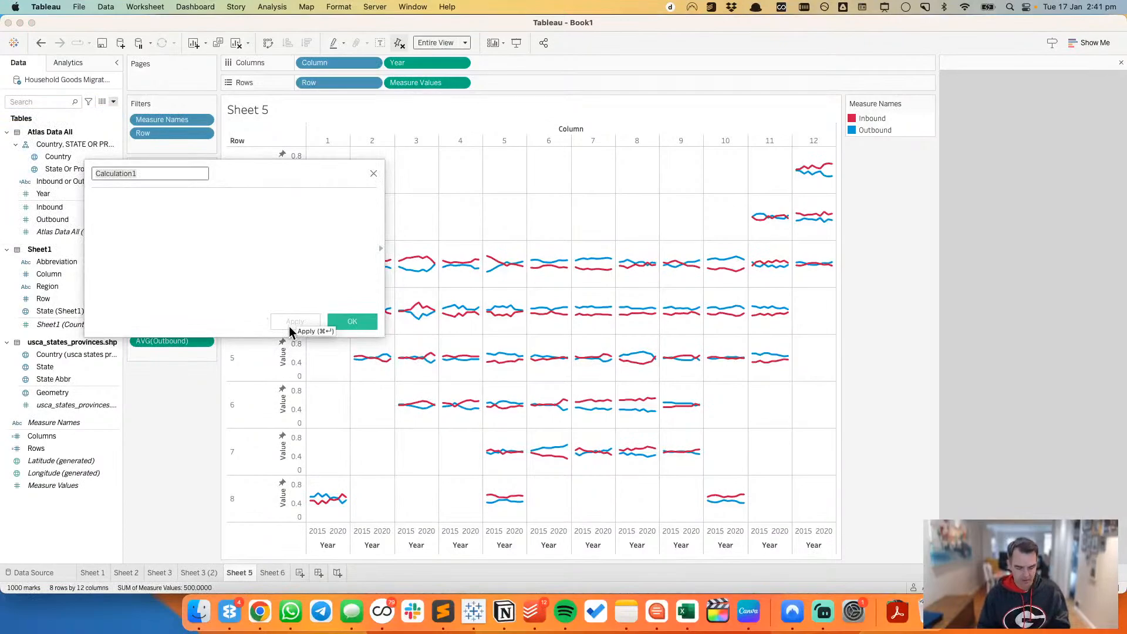
text(Label Posi)
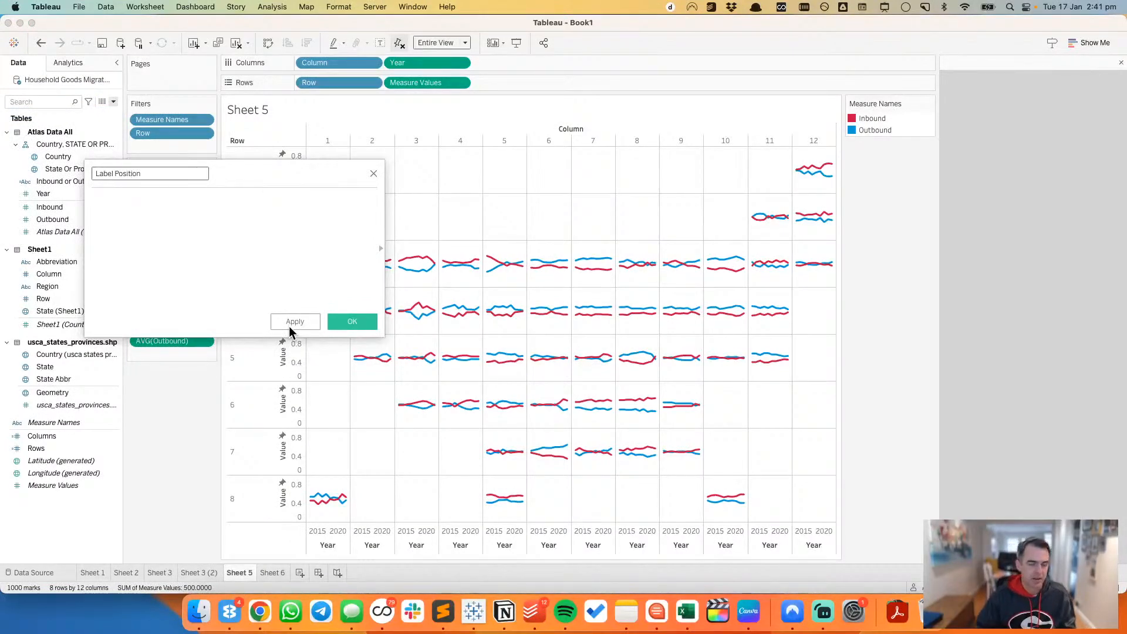
click(191, 232)
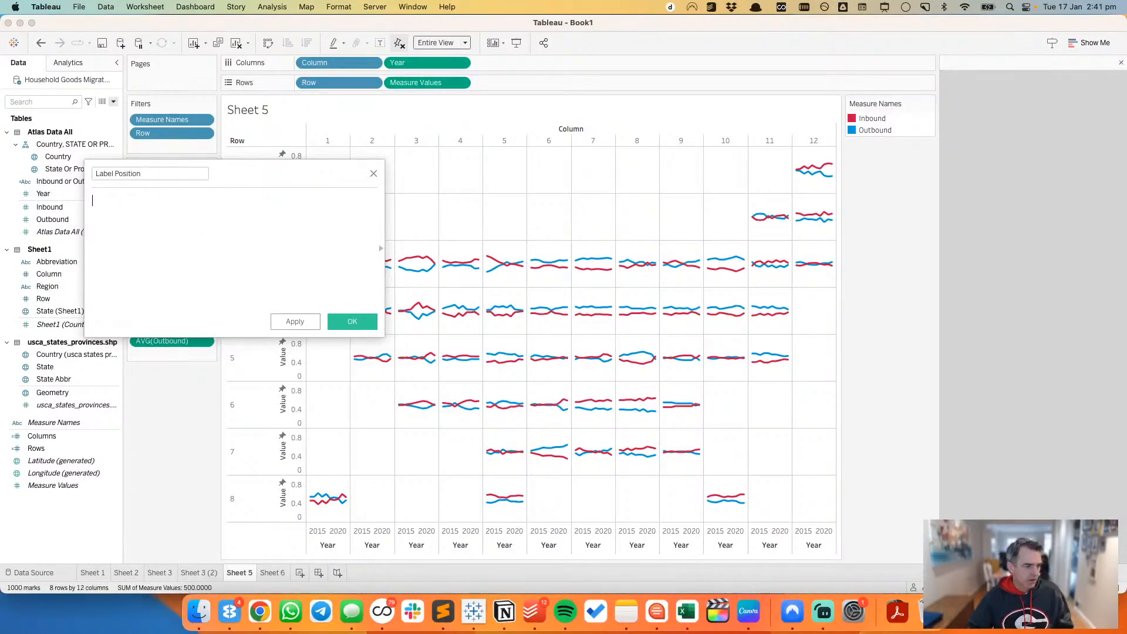
key(super+Tab)
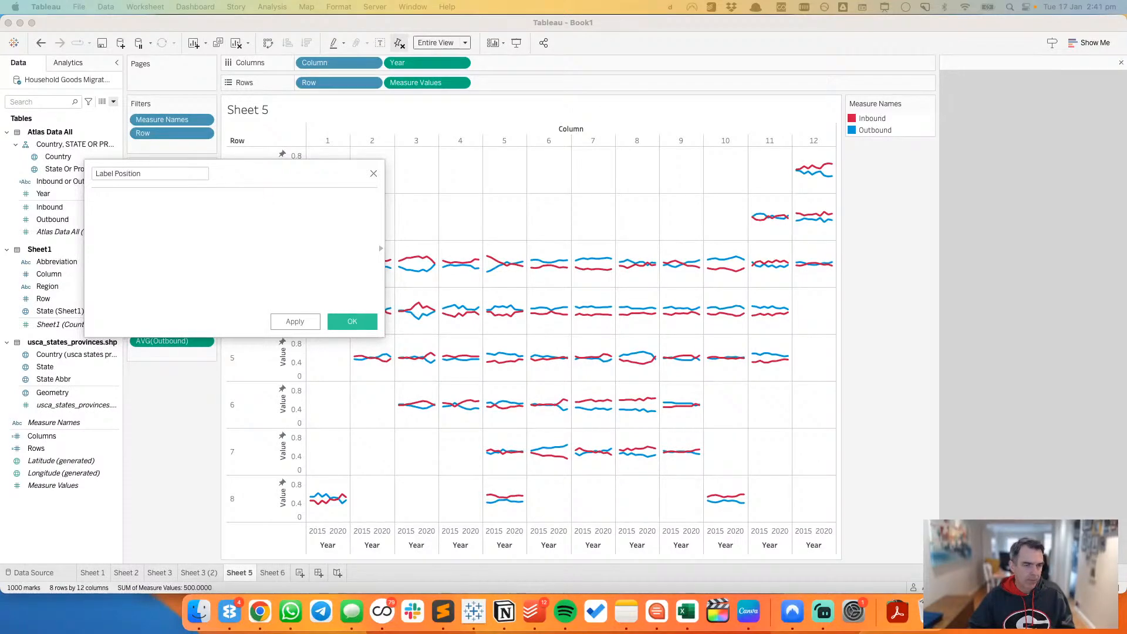
click(161, 225)
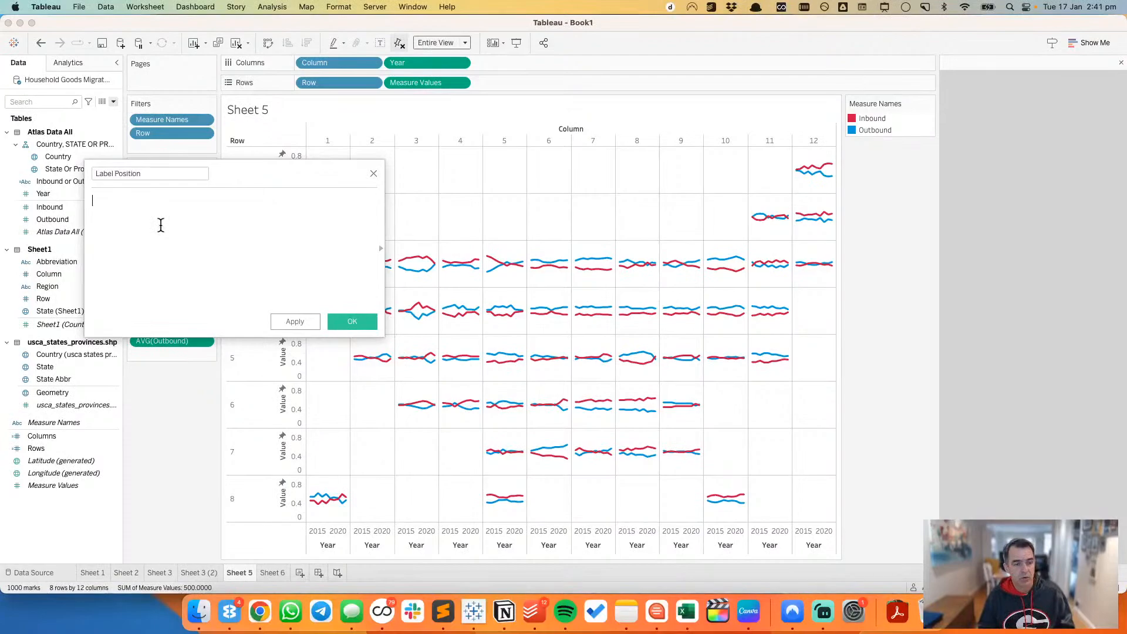
Step: Enter the formula IF [Year]=2017 THEN .9 END for Label Position and save the calculated field
text(IF yea)
key(Return)
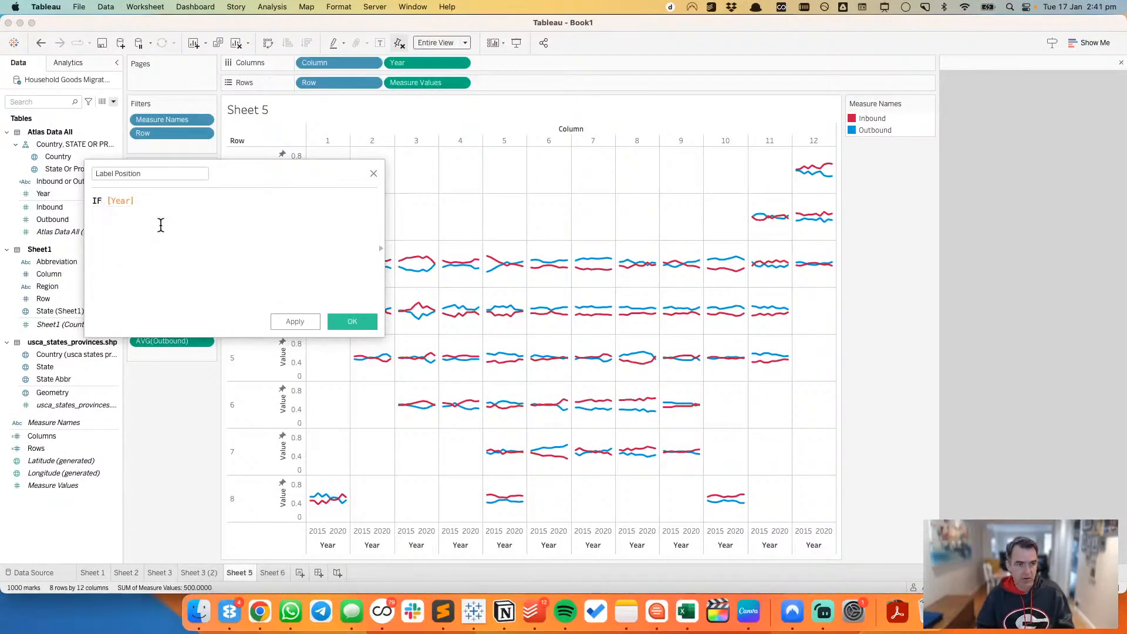
text(=2017)
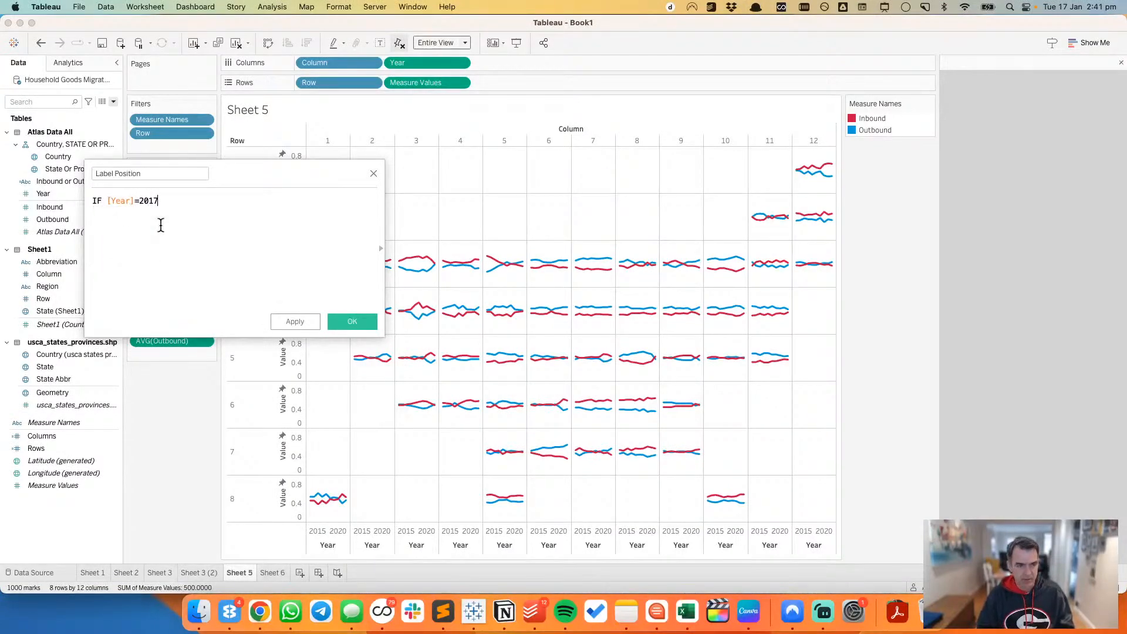
key(Return)
text(THEN )
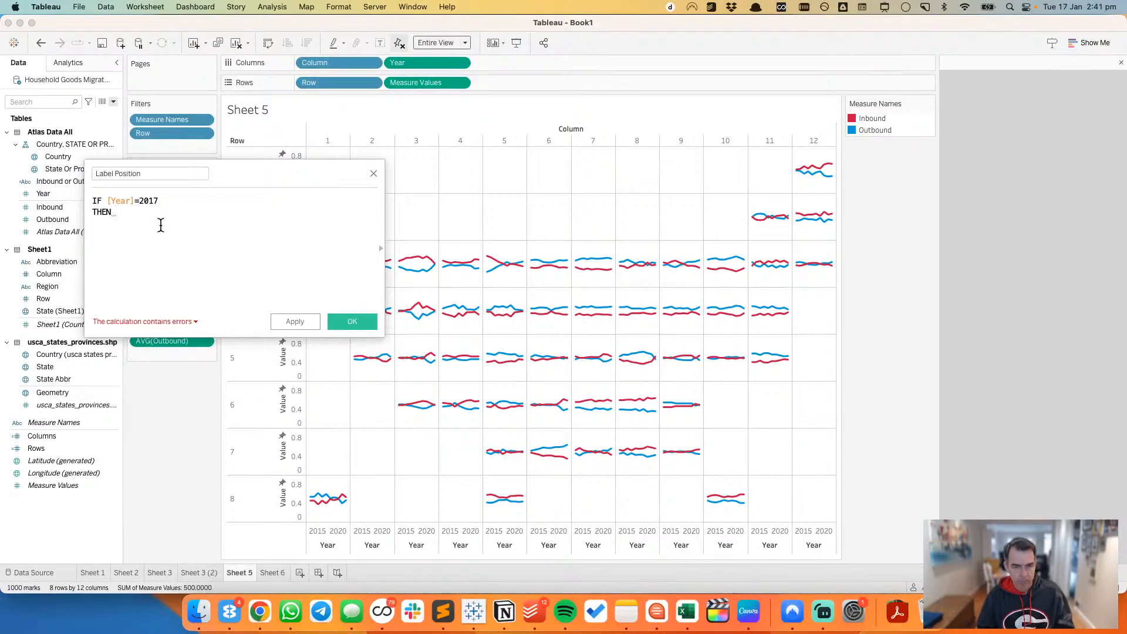
text(.)
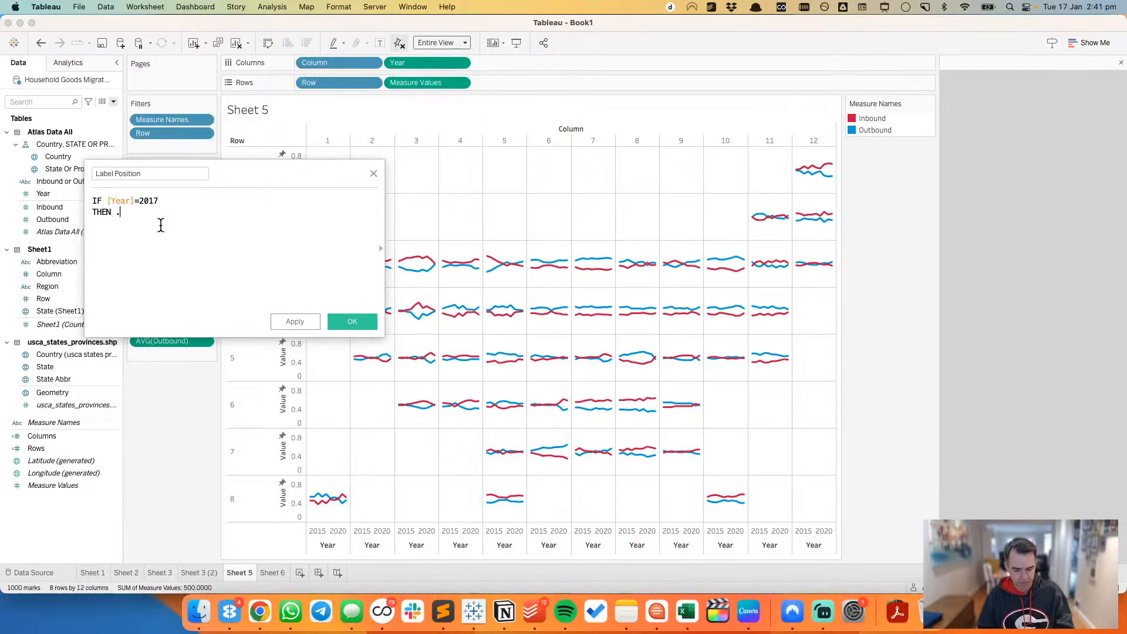
text(9 END)
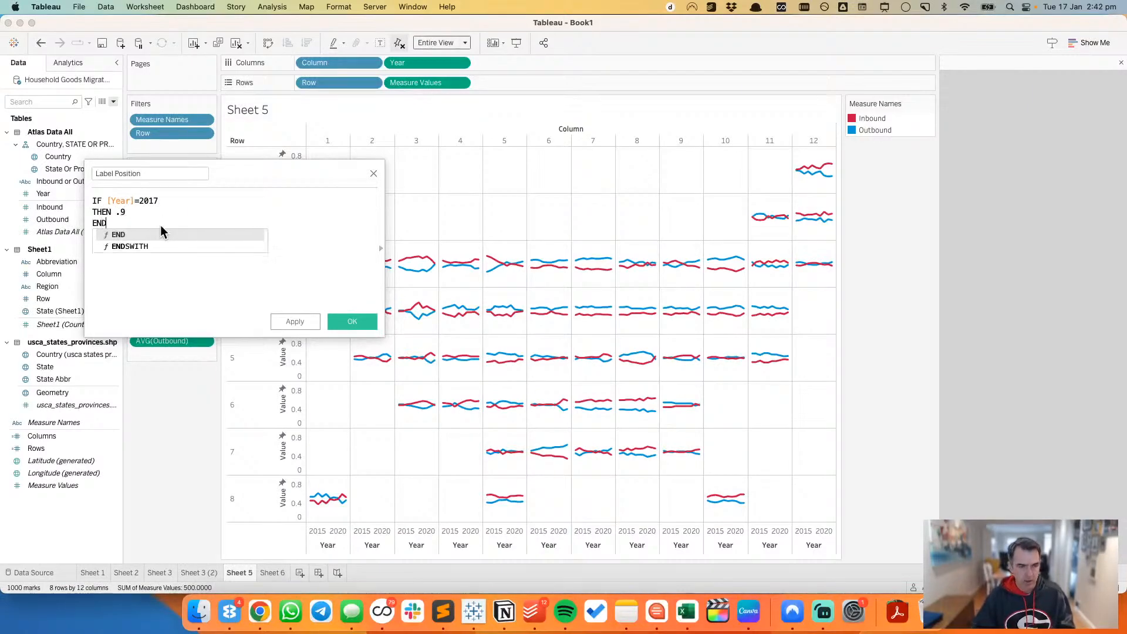
click(350, 322)
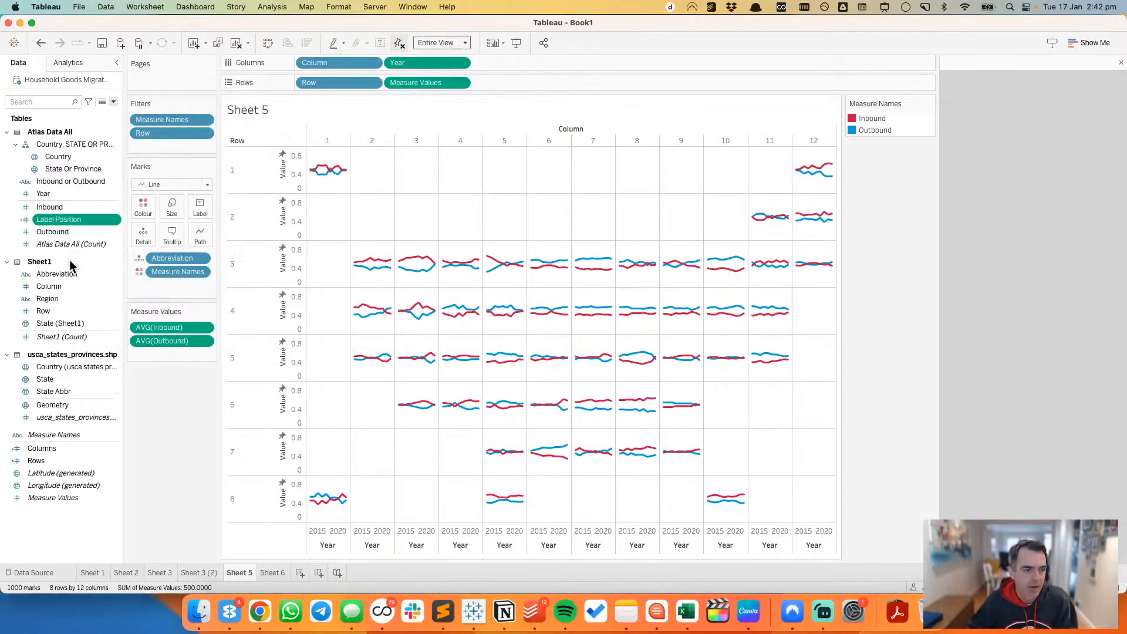
Step: Add Label Position to the grid as a dual axis and synchronise it with the Measure Values axis
drag(58, 219, 821, 195)
right_click(818, 180)
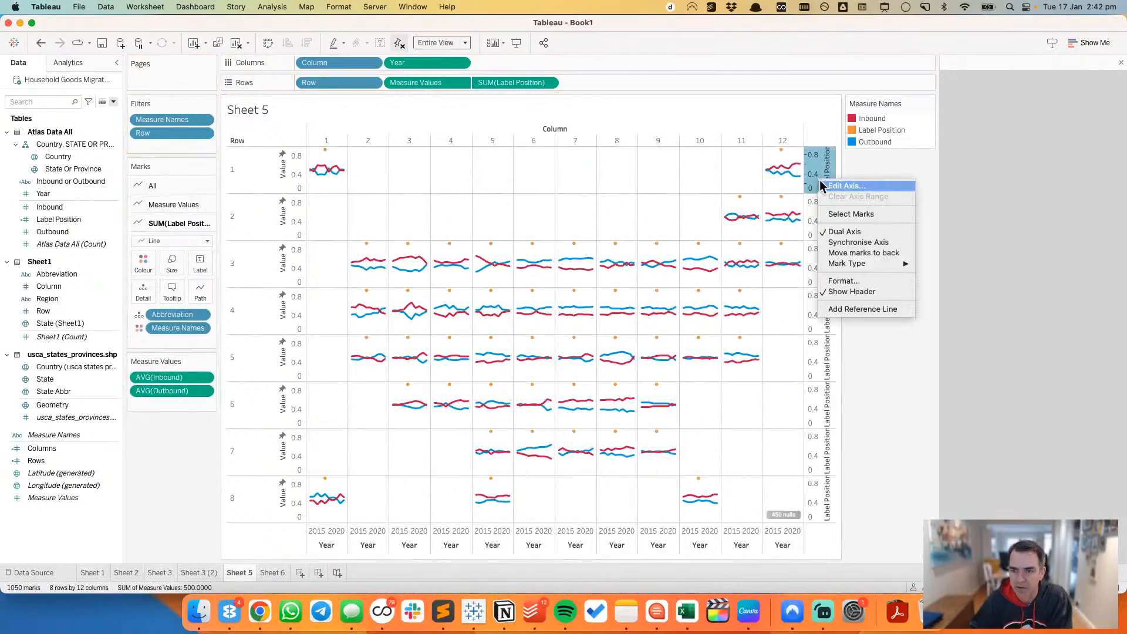
click(854, 243)
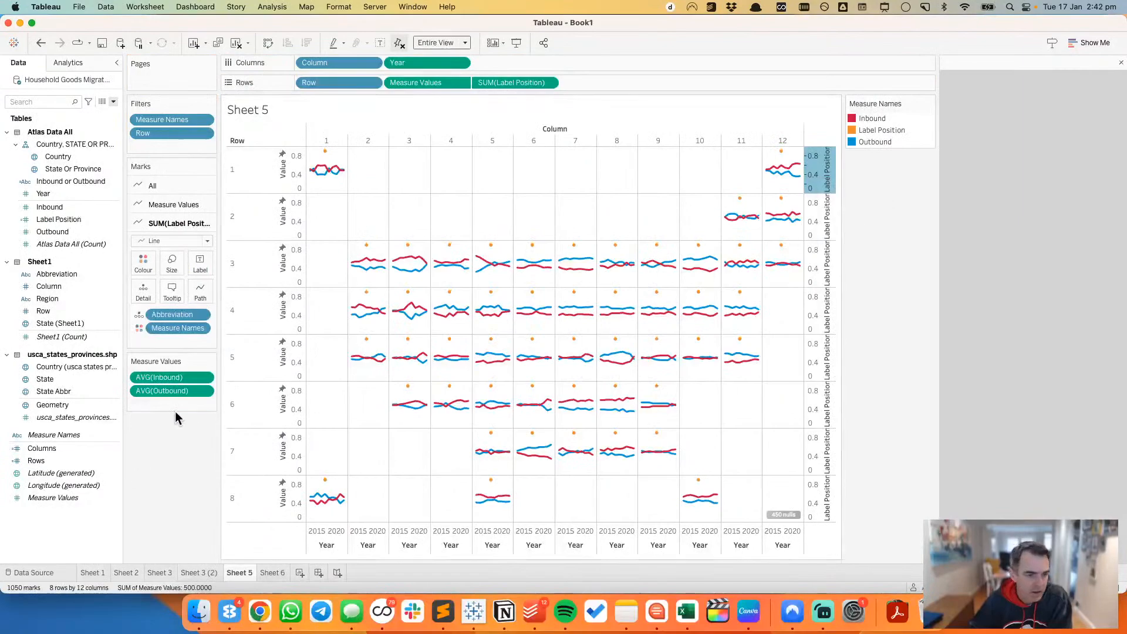
Step: Remove Measure Names from the SUM(Label Position) marks
click(160, 185)
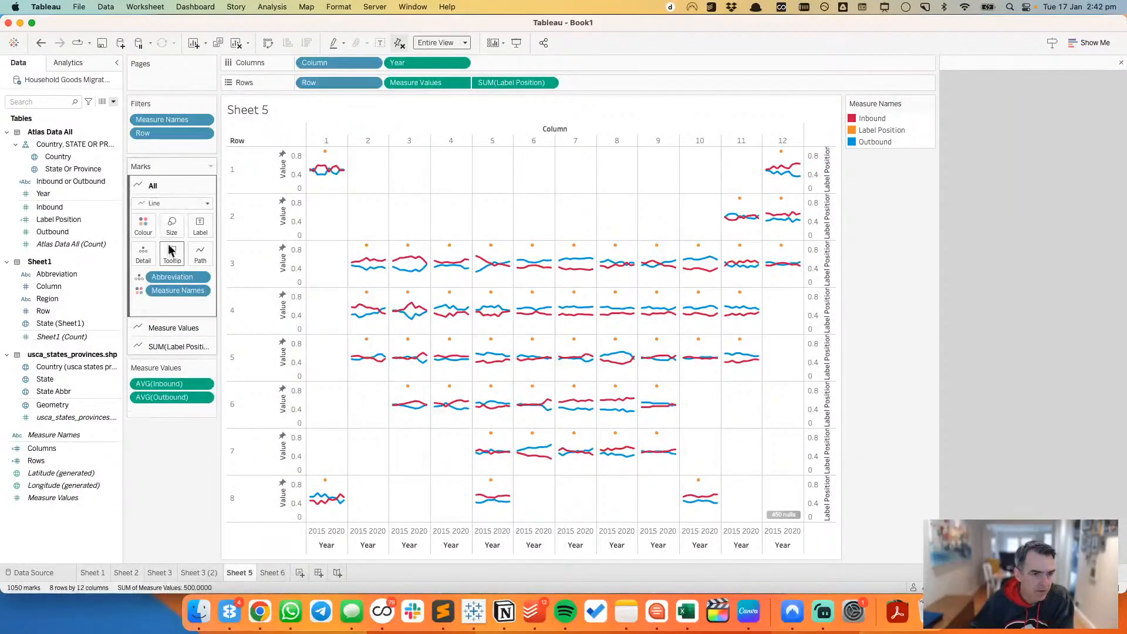
click(176, 347)
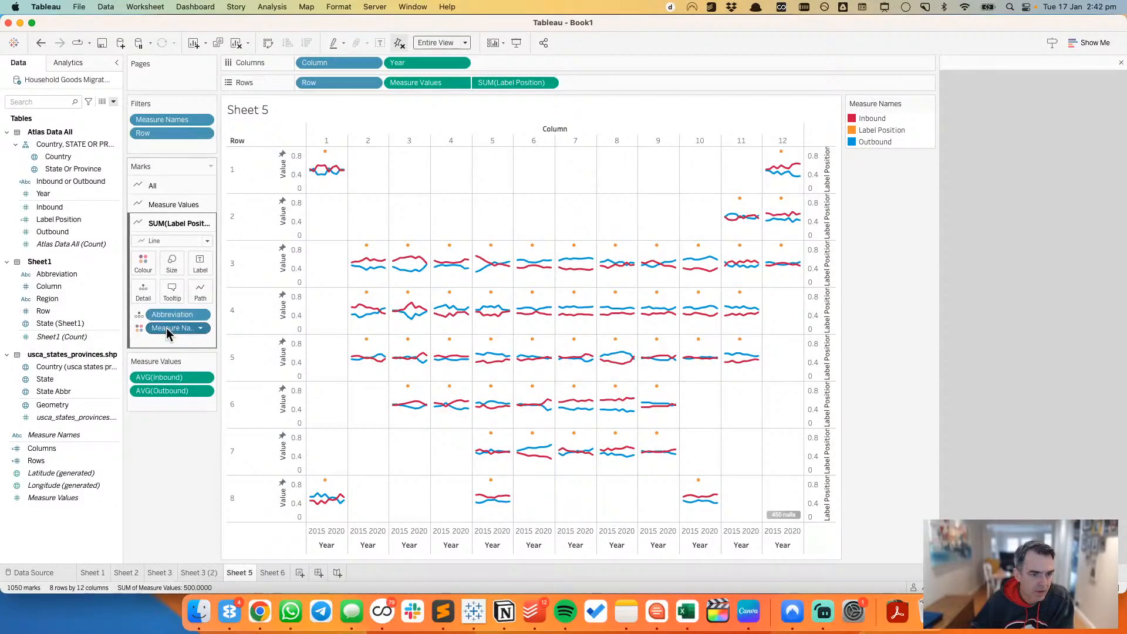
drag(167, 327, 169, 449)
Step: Label the SUM(Label Position) marks with Abbreviation and change their mark type to Text
click(139, 315)
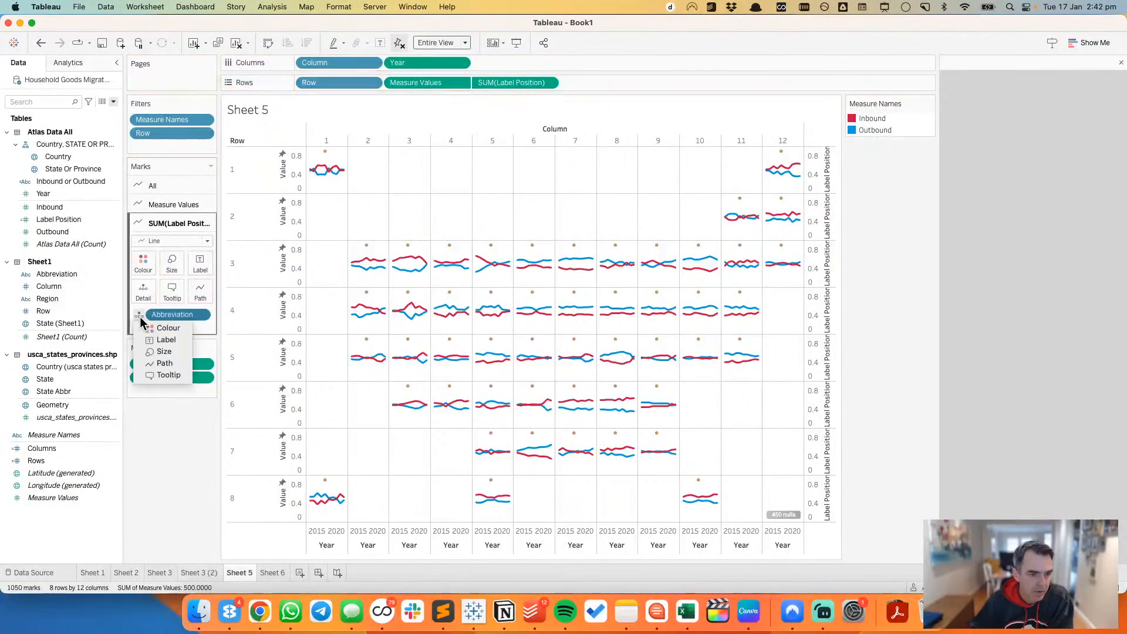
click(163, 341)
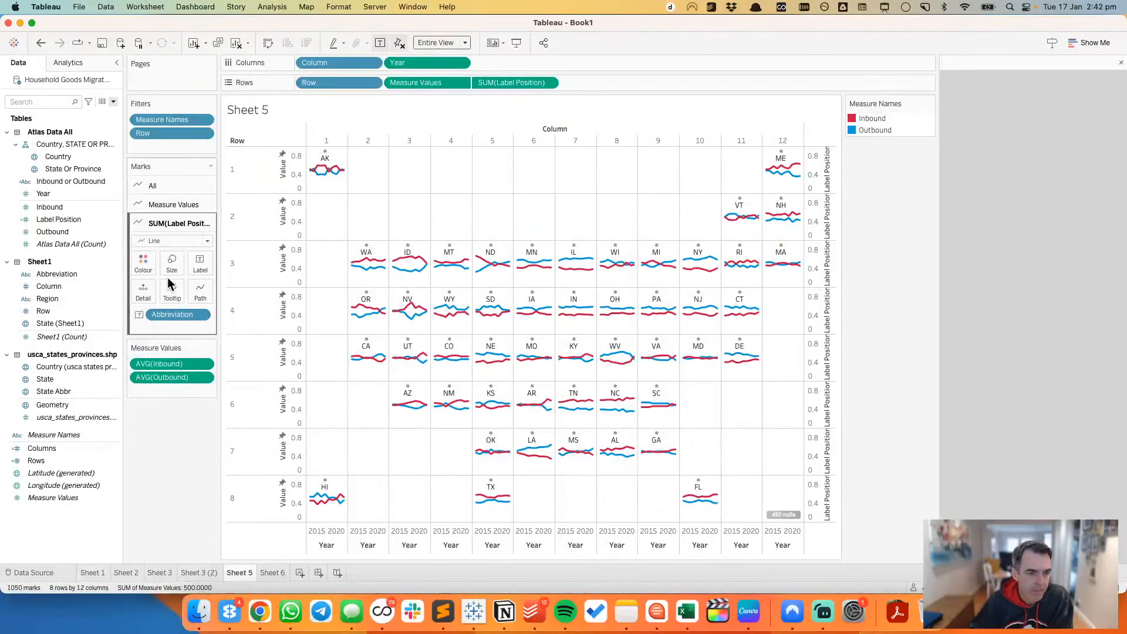
click(164, 241)
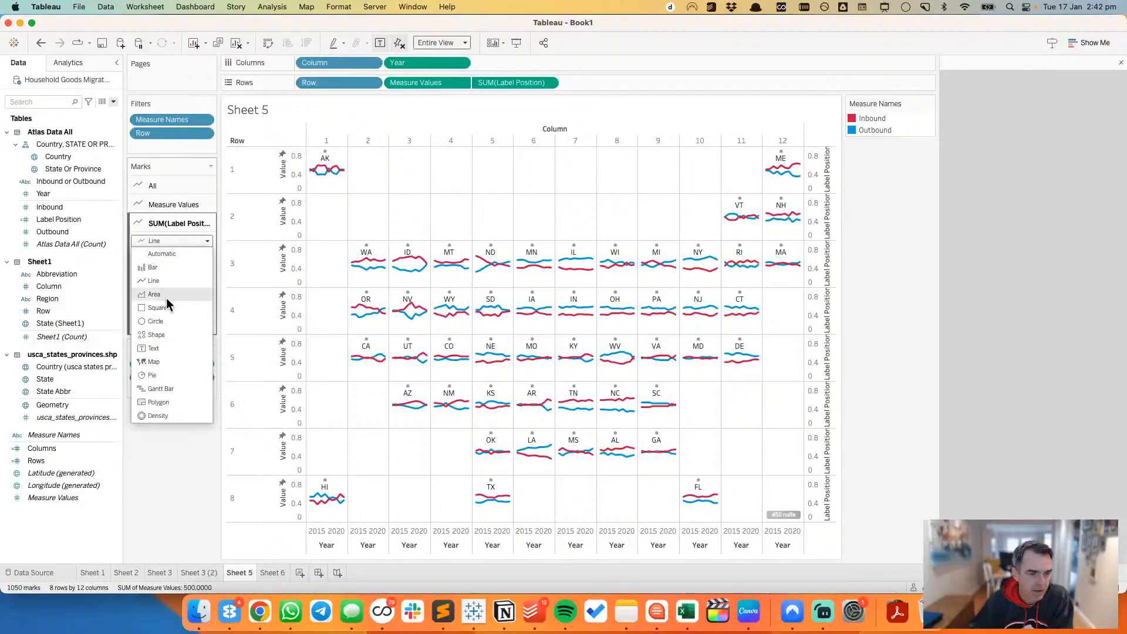
click(165, 349)
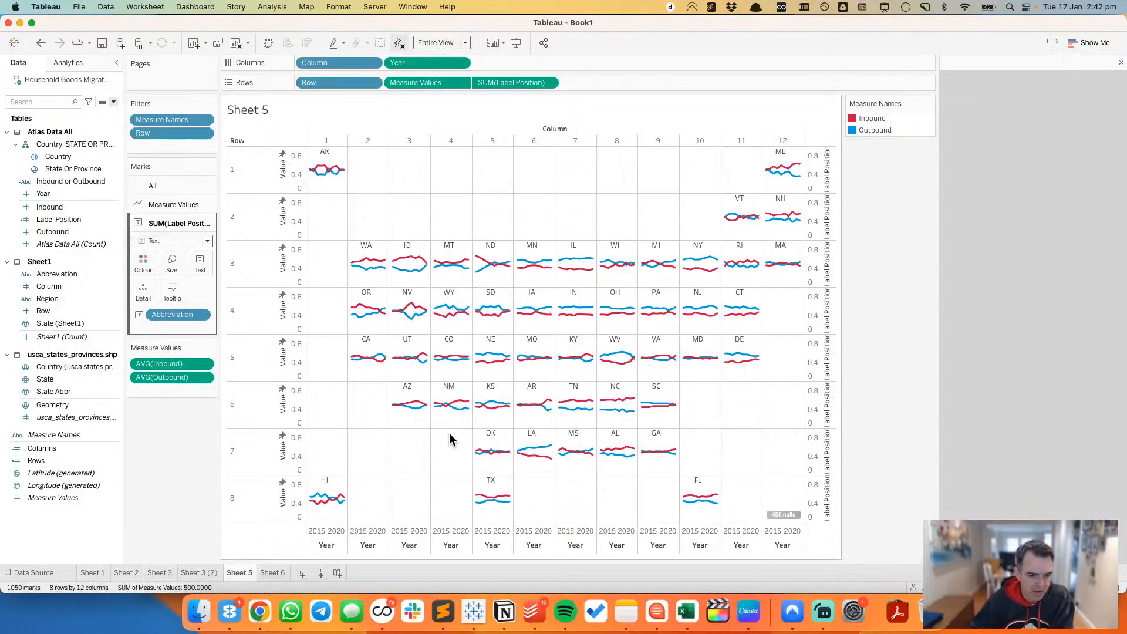
Step: Hide the Row and Column field headers of the tile grid
click(373, 83)
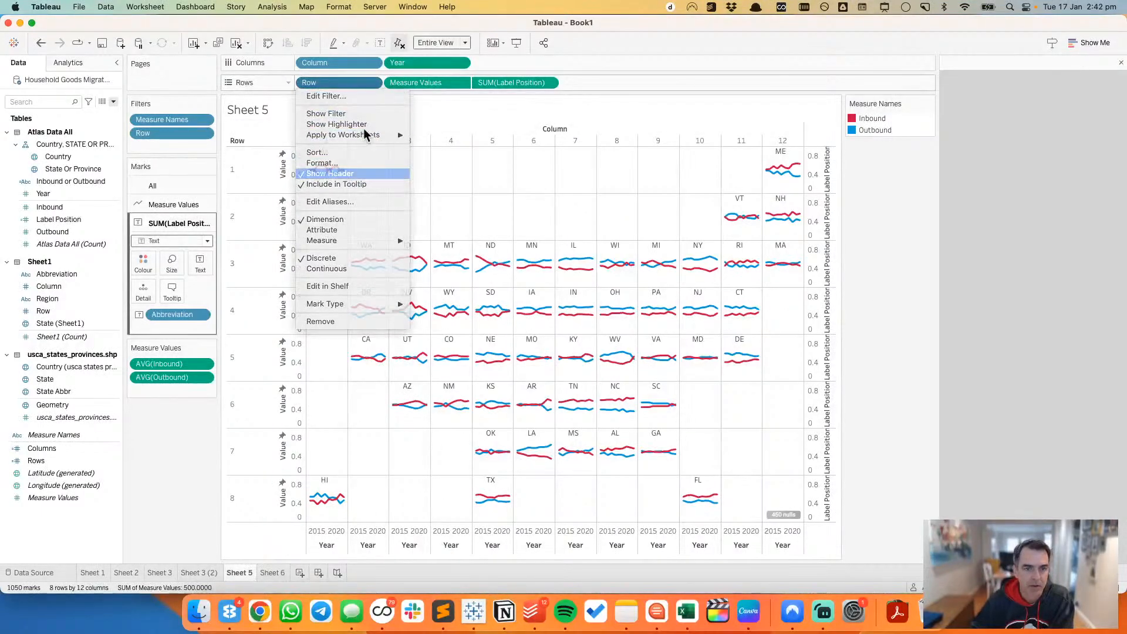
click(348, 174)
click(372, 62)
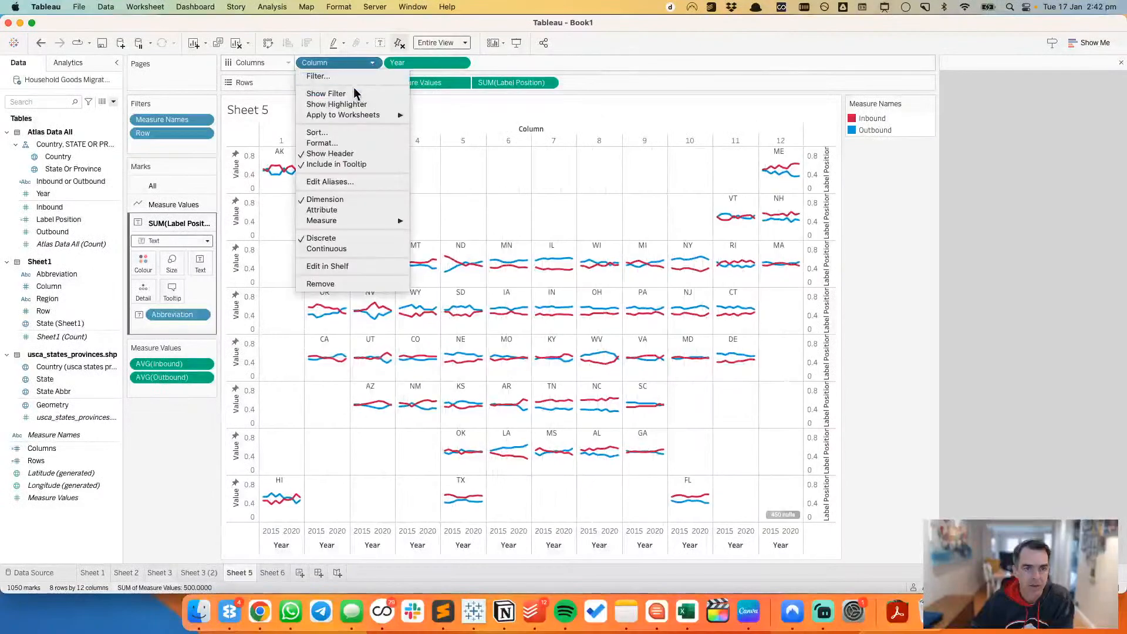
click(348, 154)
Step: Hide the Measure Values and Label Position axis headers and exclude SUM(Label Position) from the tooltip
click(458, 43)
click(443, 83)
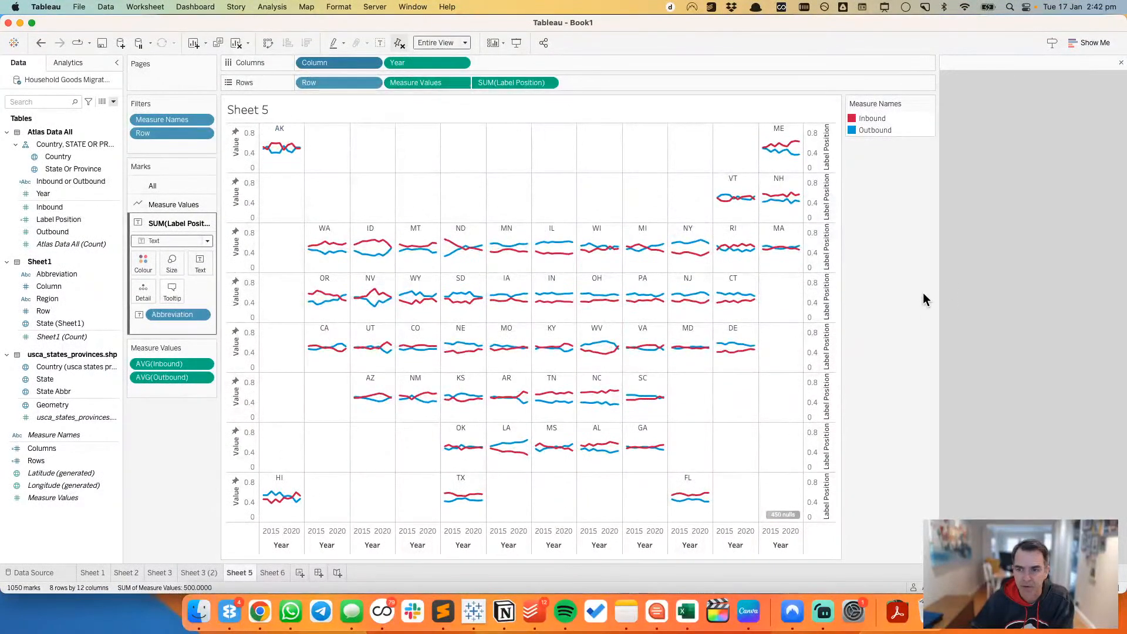
click(463, 83)
click(436, 151)
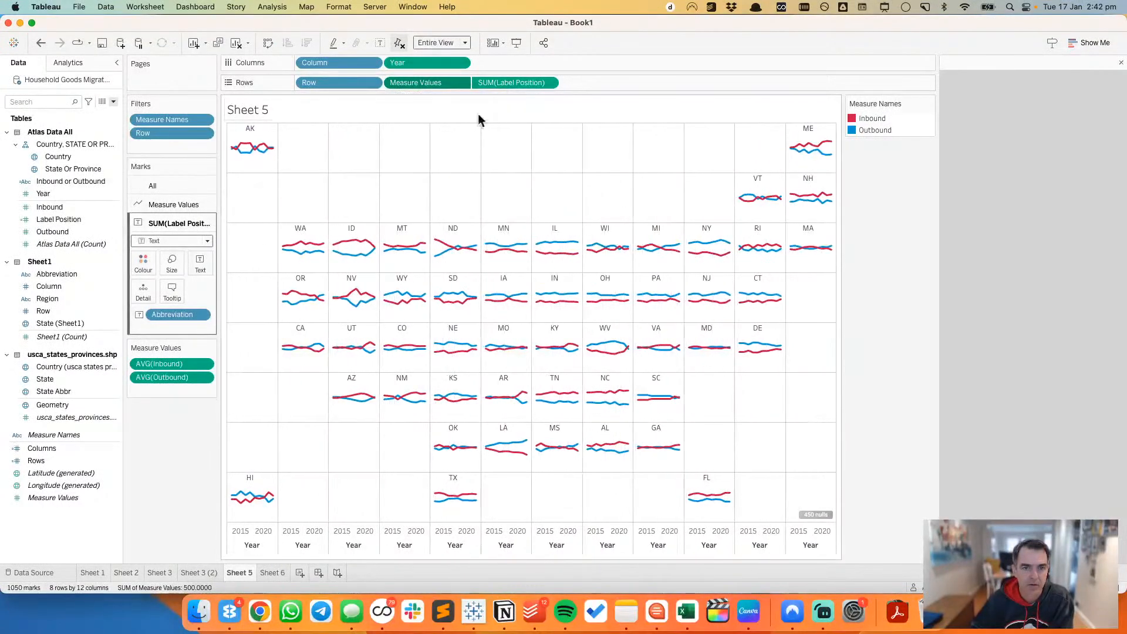
click(548, 83)
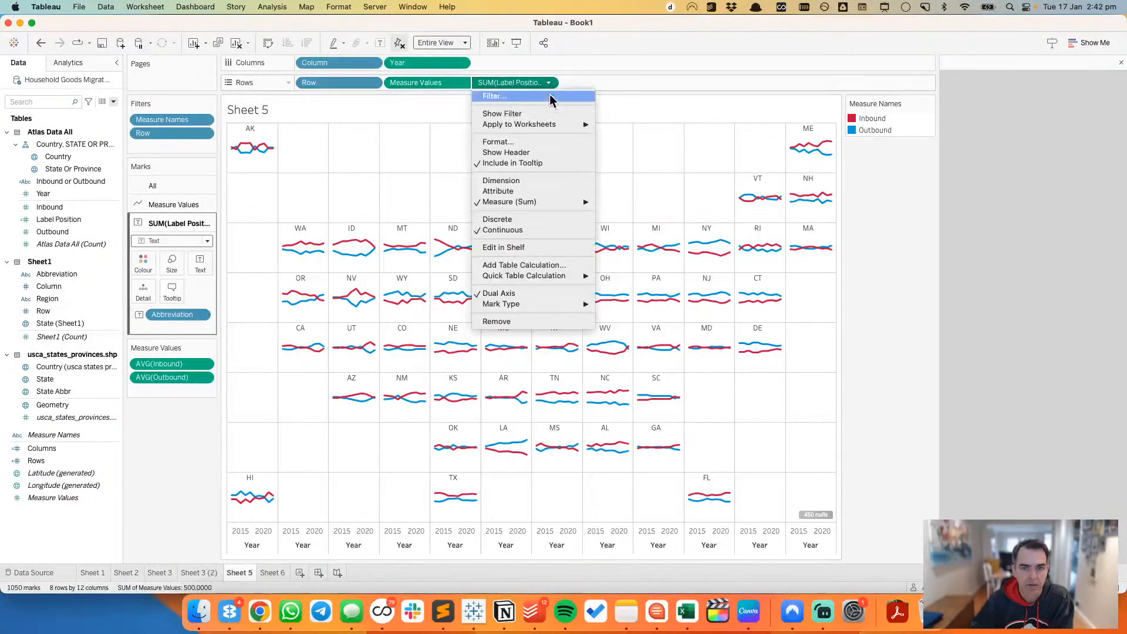
click(541, 163)
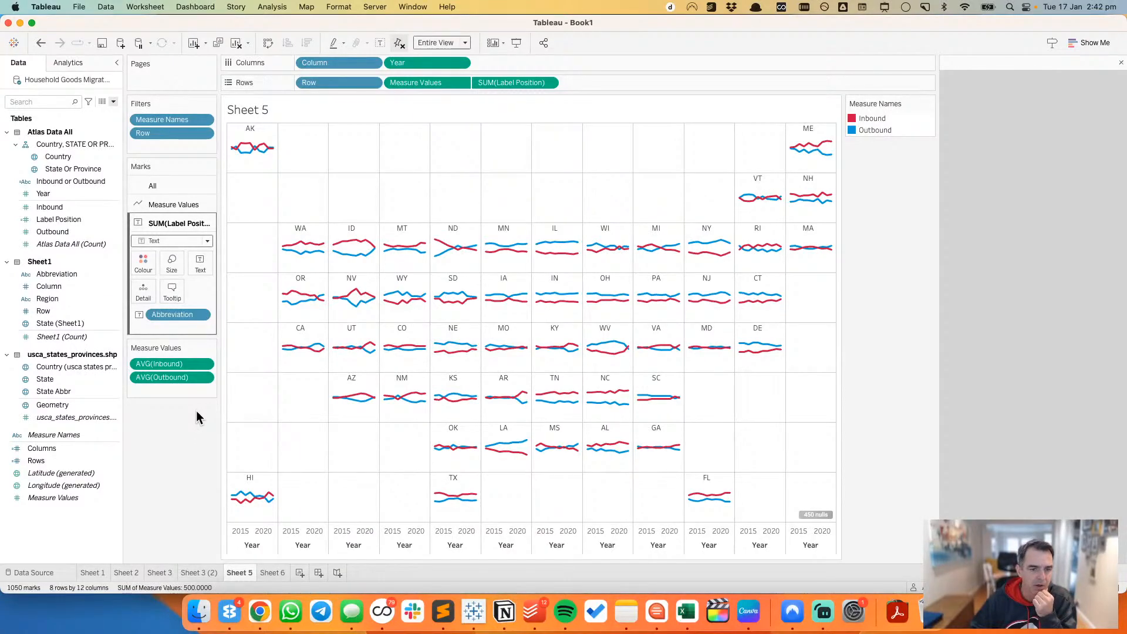
Step: Duplicate the Sheet 5 worksheet
right_click(245, 572)
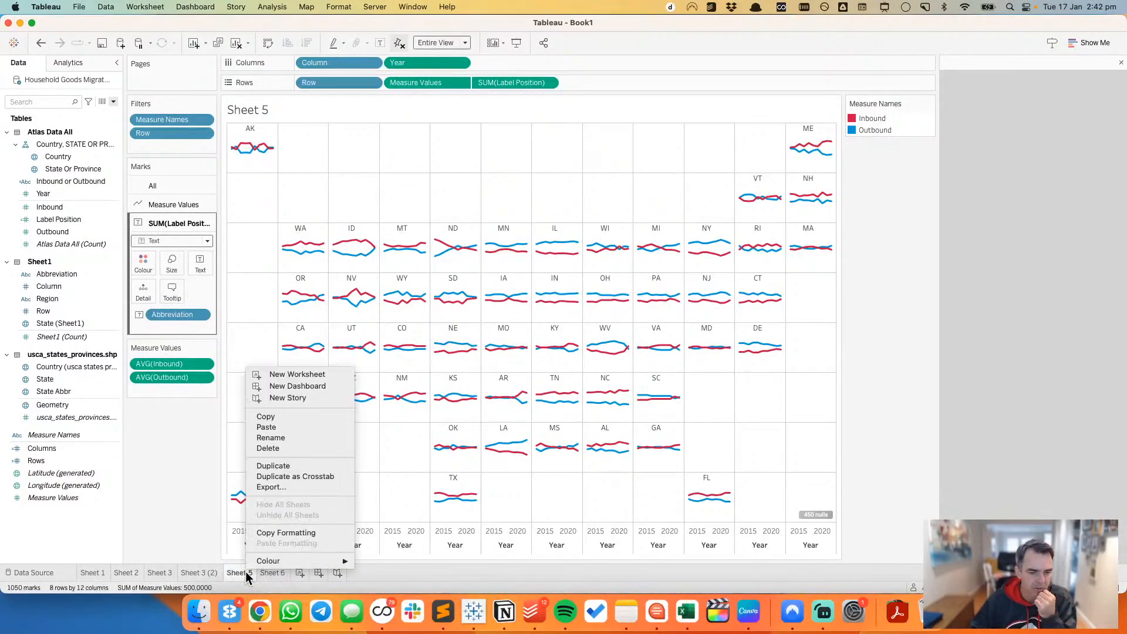
click(297, 465)
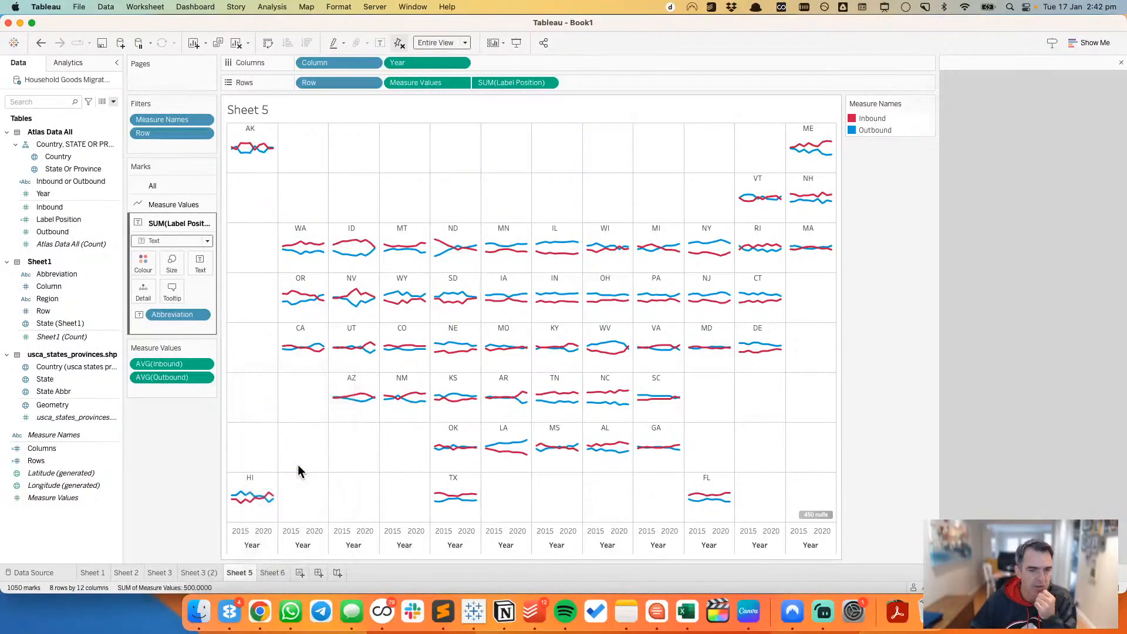
Step: Change the Measure Values marks to Area and set their opacity to 100%
click(167, 206)
click(171, 228)
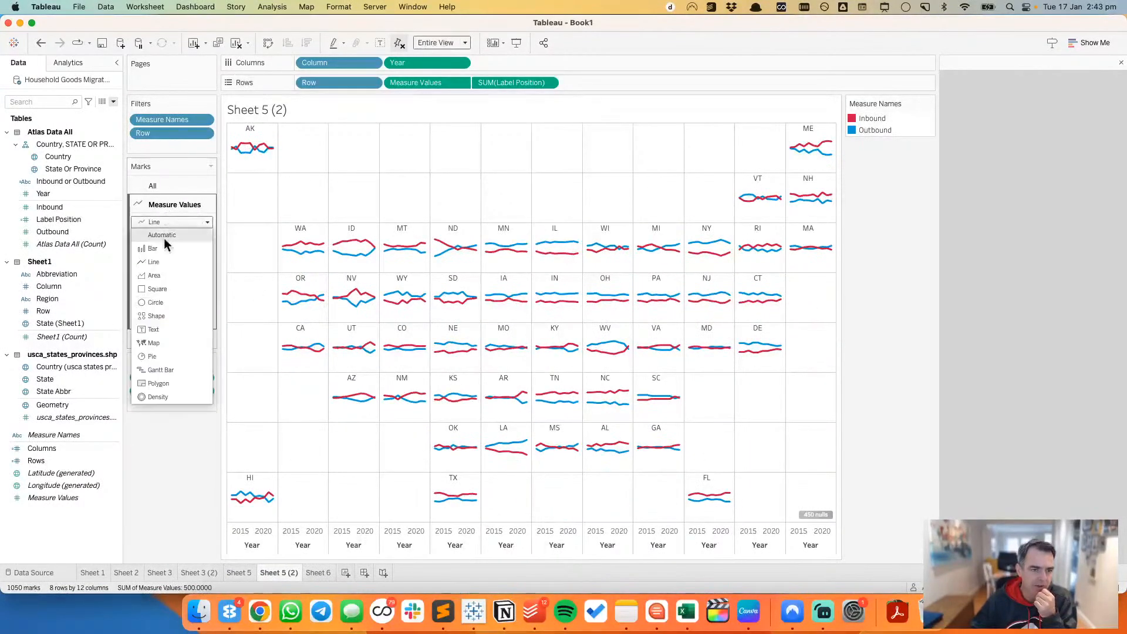
click(161, 277)
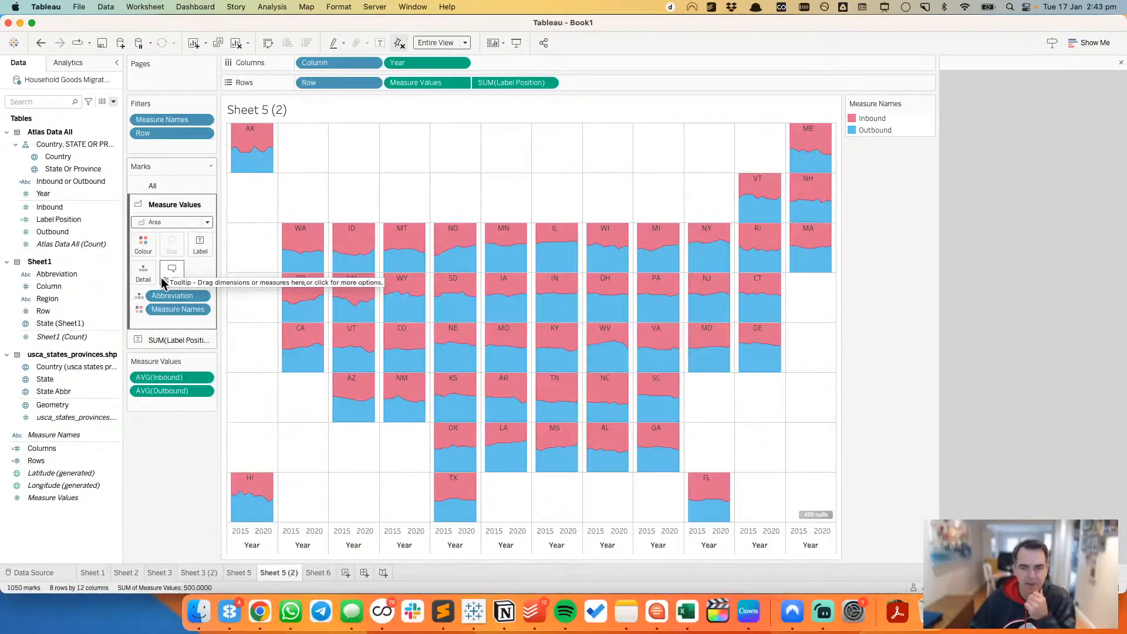
click(143, 243)
drag(181, 308, 220, 309)
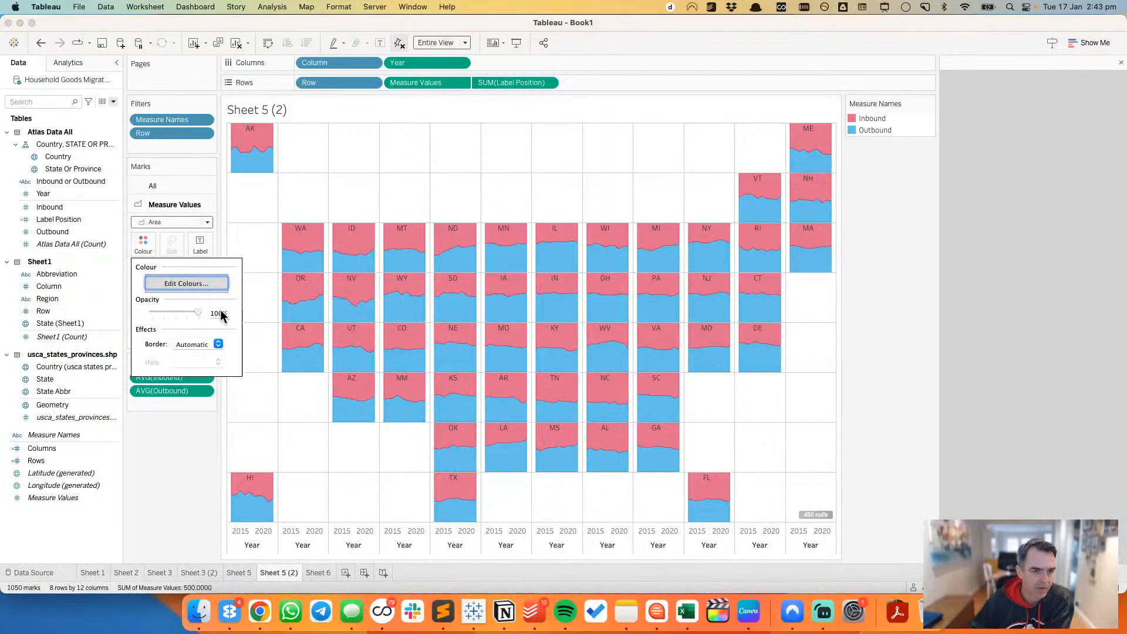
click(175, 443)
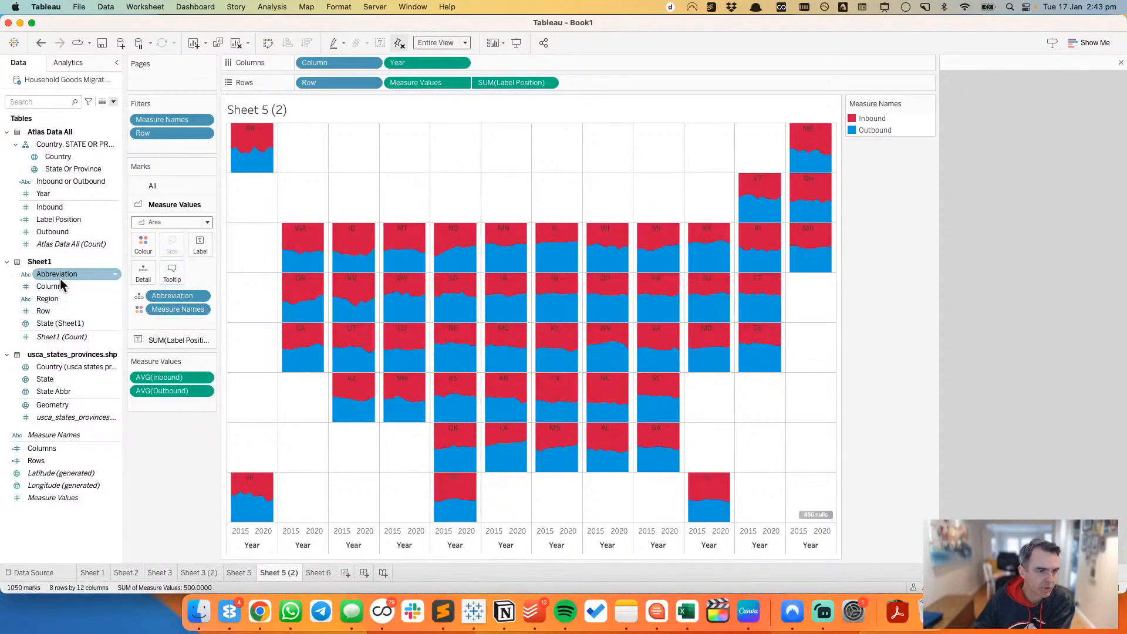
Step: Change the SUM(Label Position) marks to Circle, shrink them to the smallest size and set their opacity to 0%
click(164, 340)
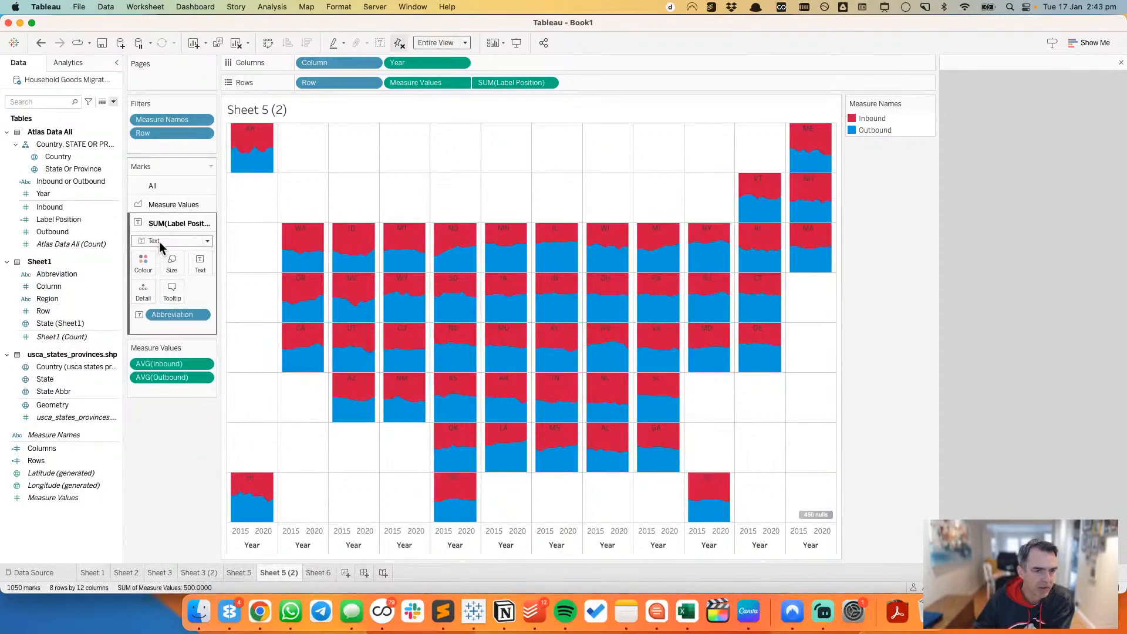
click(160, 241)
click(155, 321)
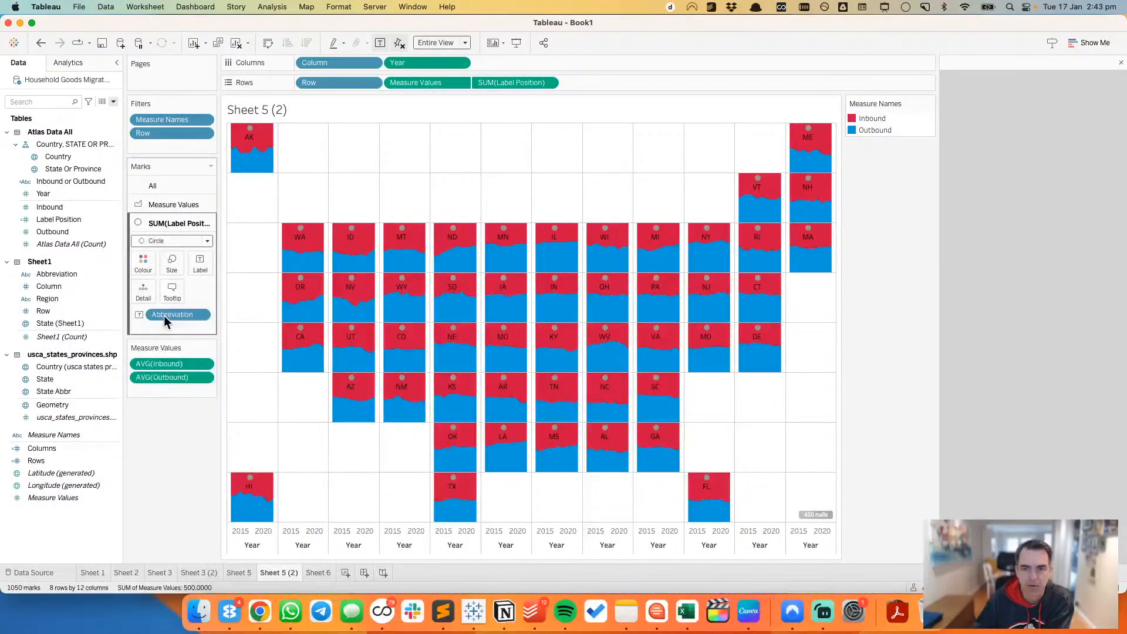
click(163, 267)
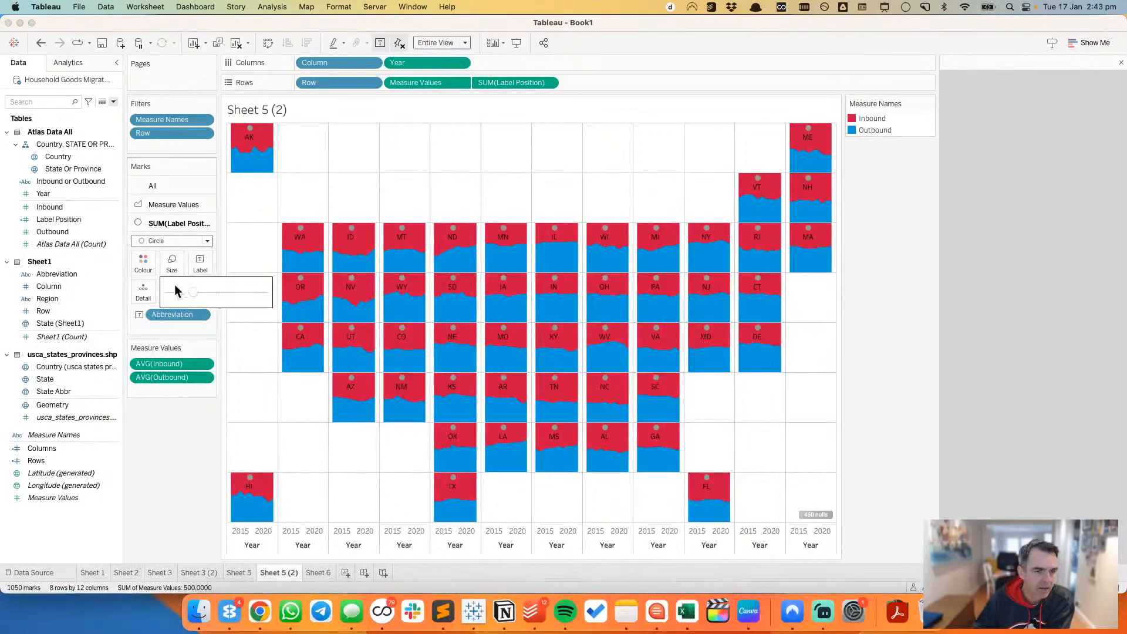
drag(189, 292, 164, 293)
click(145, 273)
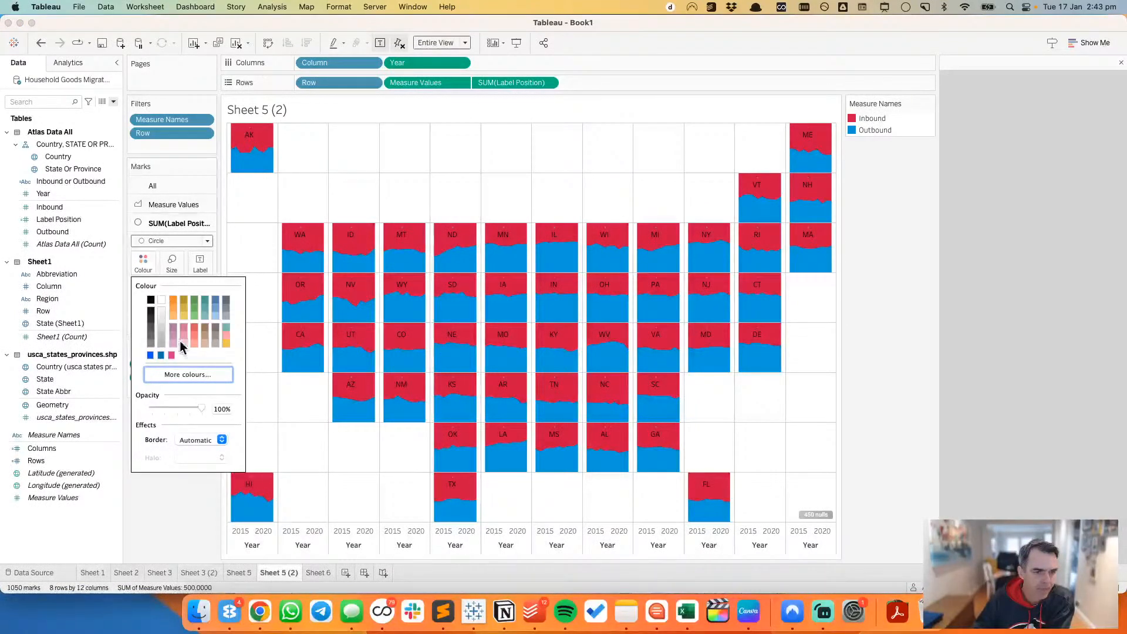
drag(203, 407, 137, 411)
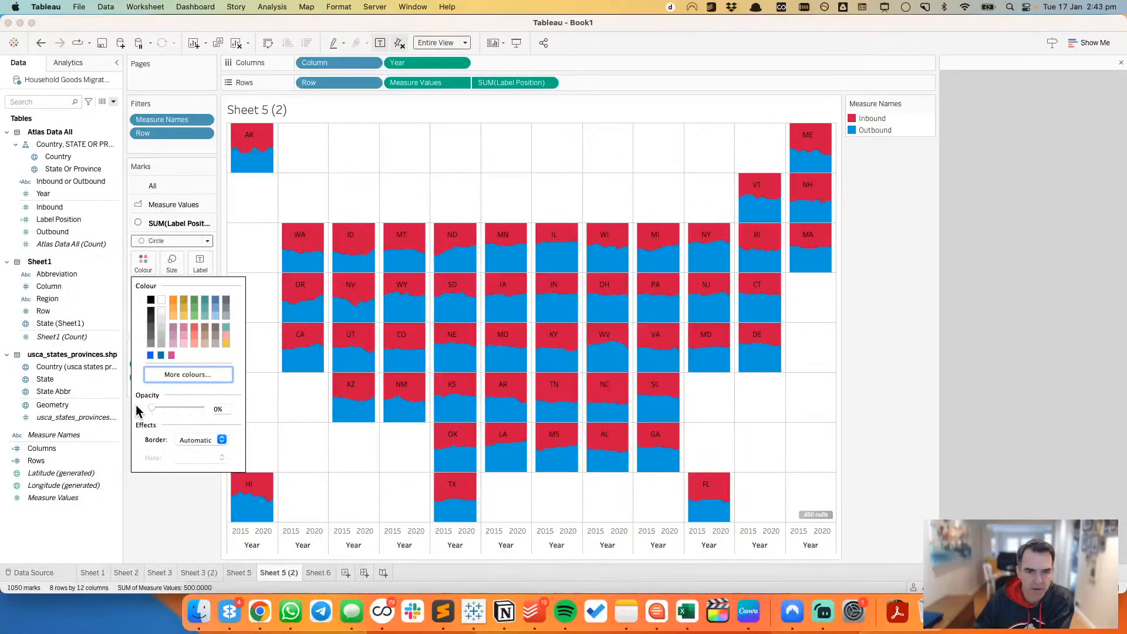
Step: Format the Abbreviation labels of the SUM(Label Position) marks in white Tableau Semibold
click(201, 267)
click(266, 343)
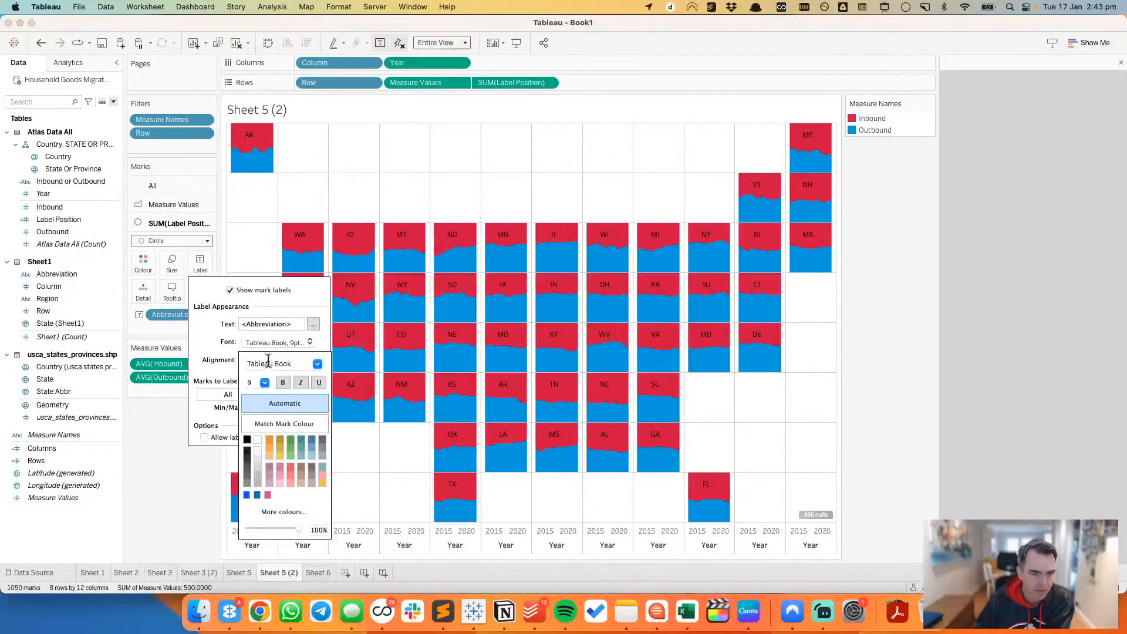
click(258, 440)
click(283, 383)
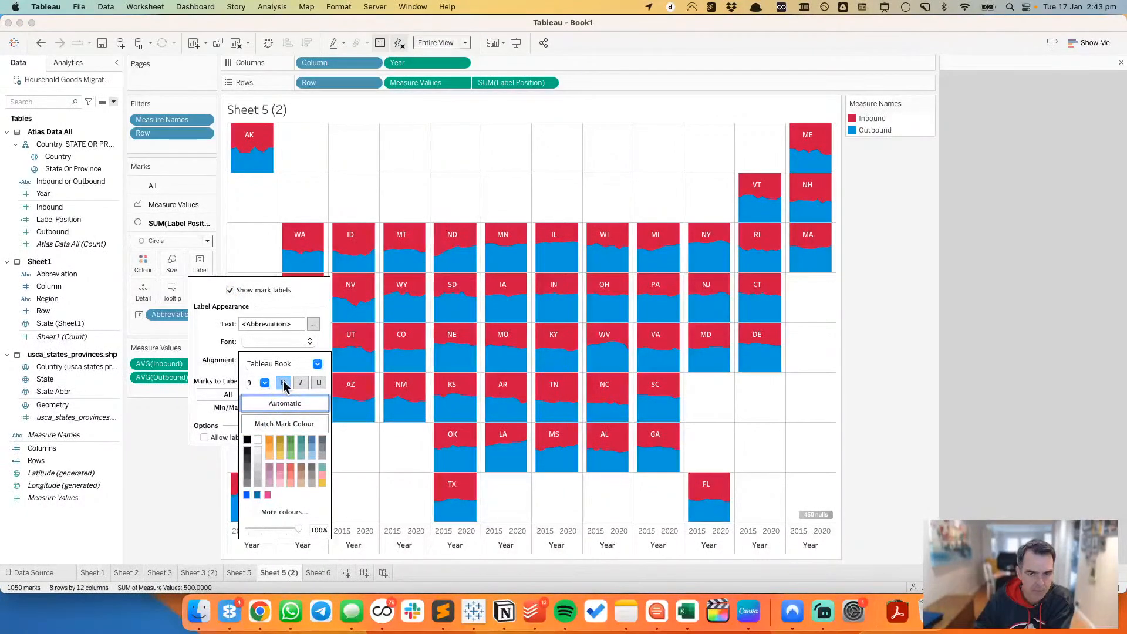
click(317, 364)
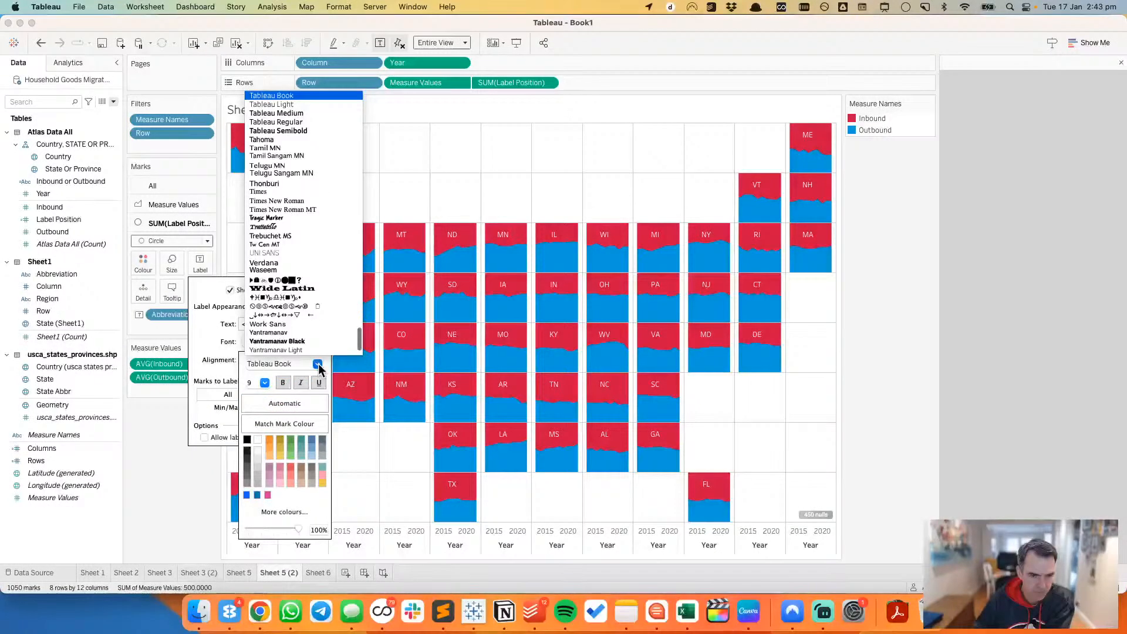
click(300, 130)
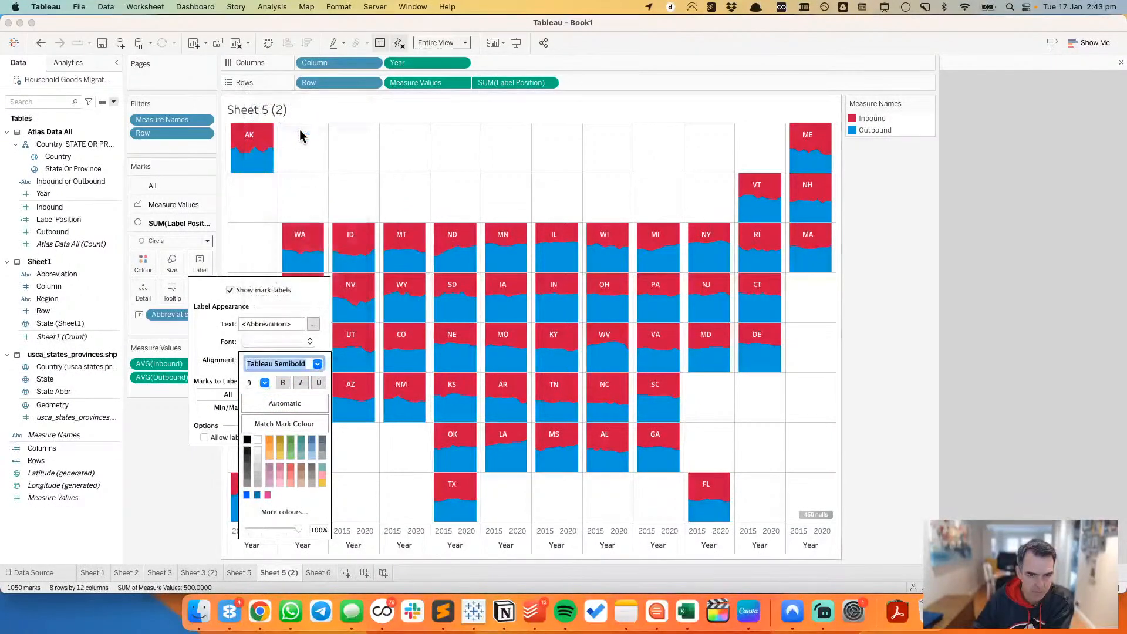
click(156, 478)
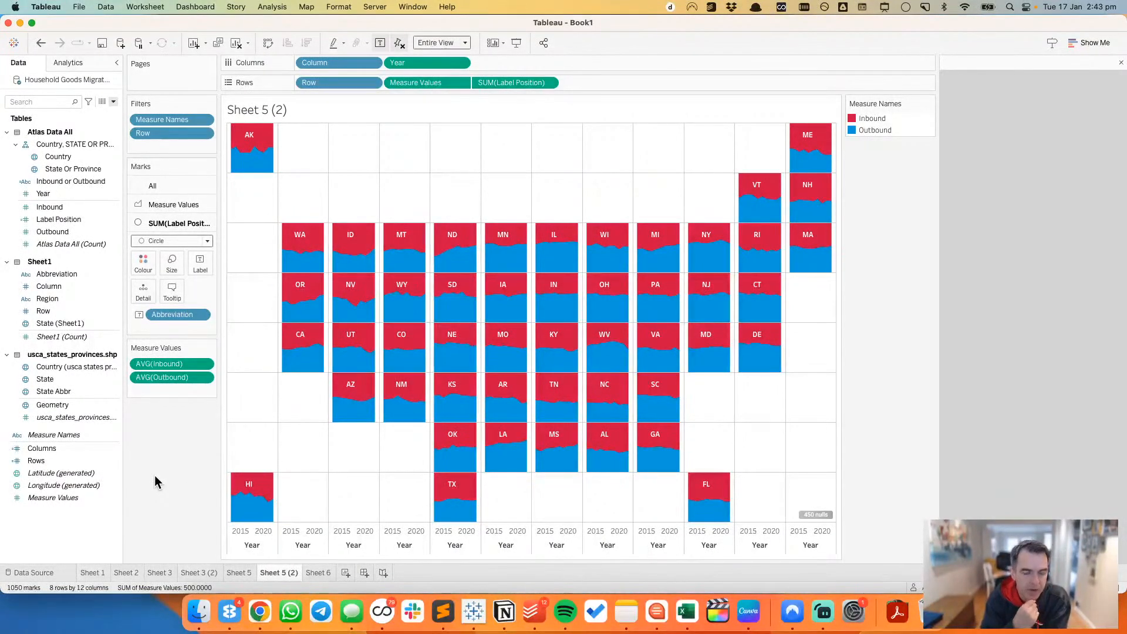
Step: Change the Year field's data type to Number (decimal)
double_click(317, 545)
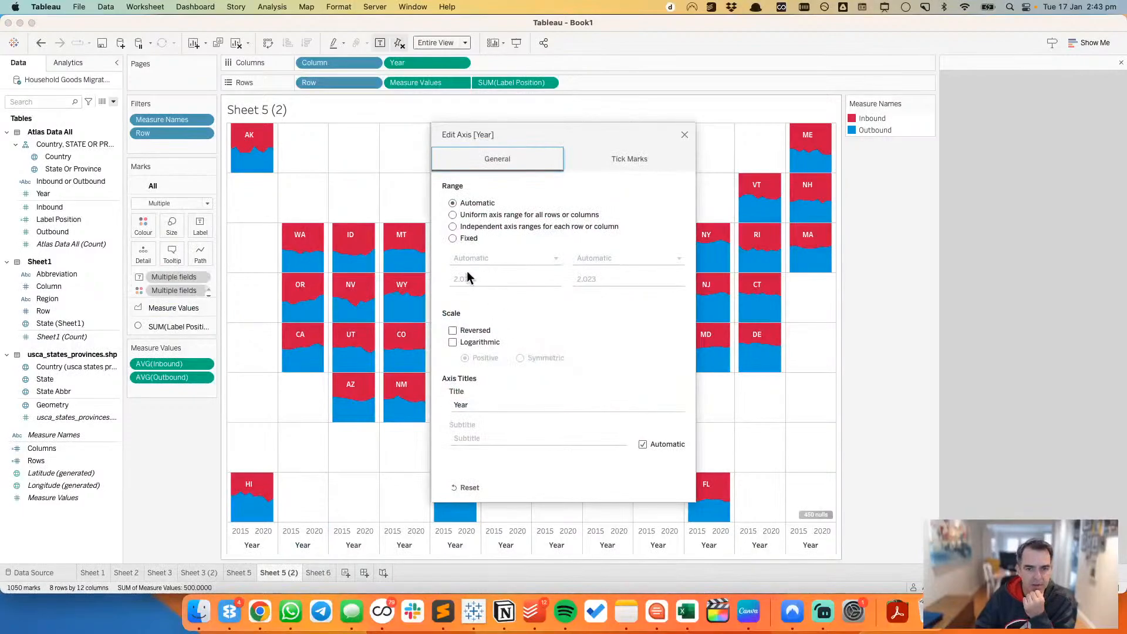
click(685, 134)
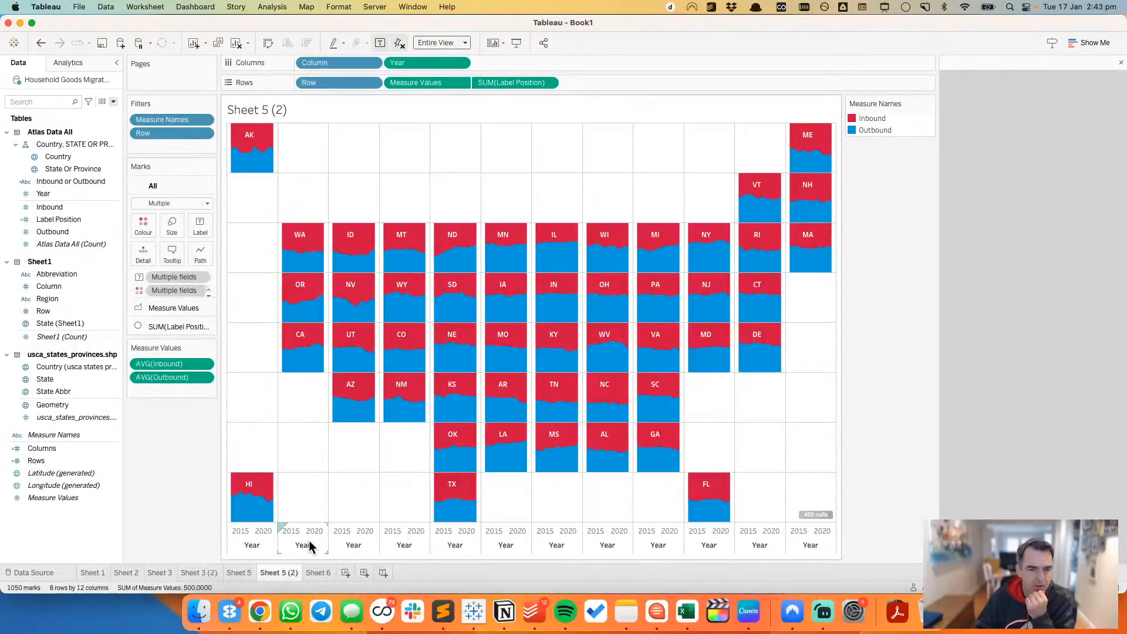
click(23, 194)
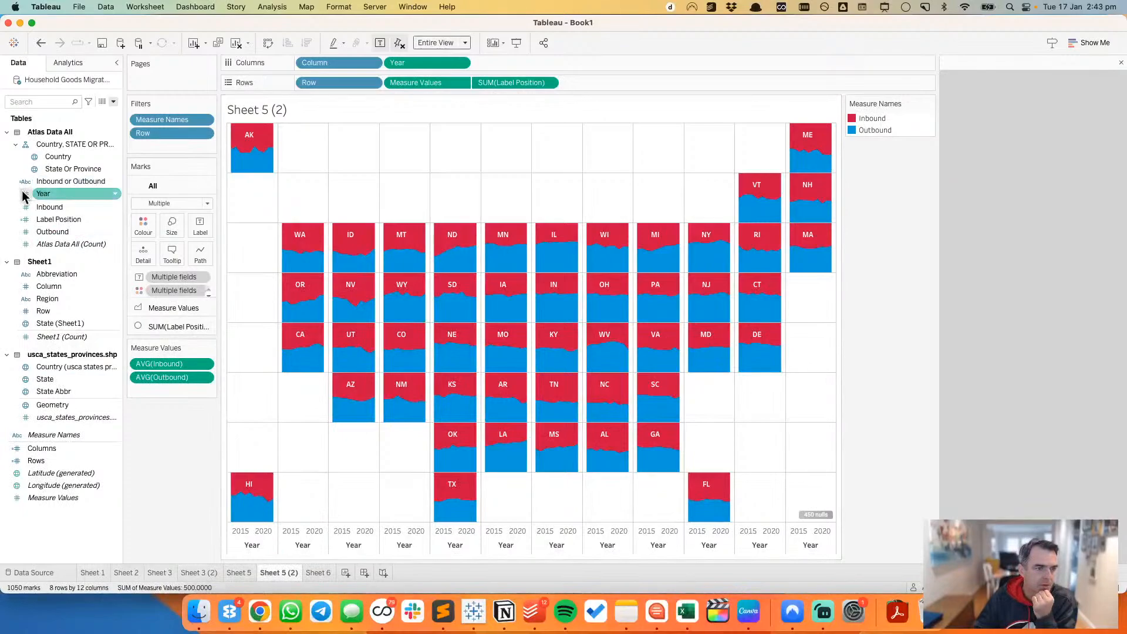
click(23, 194)
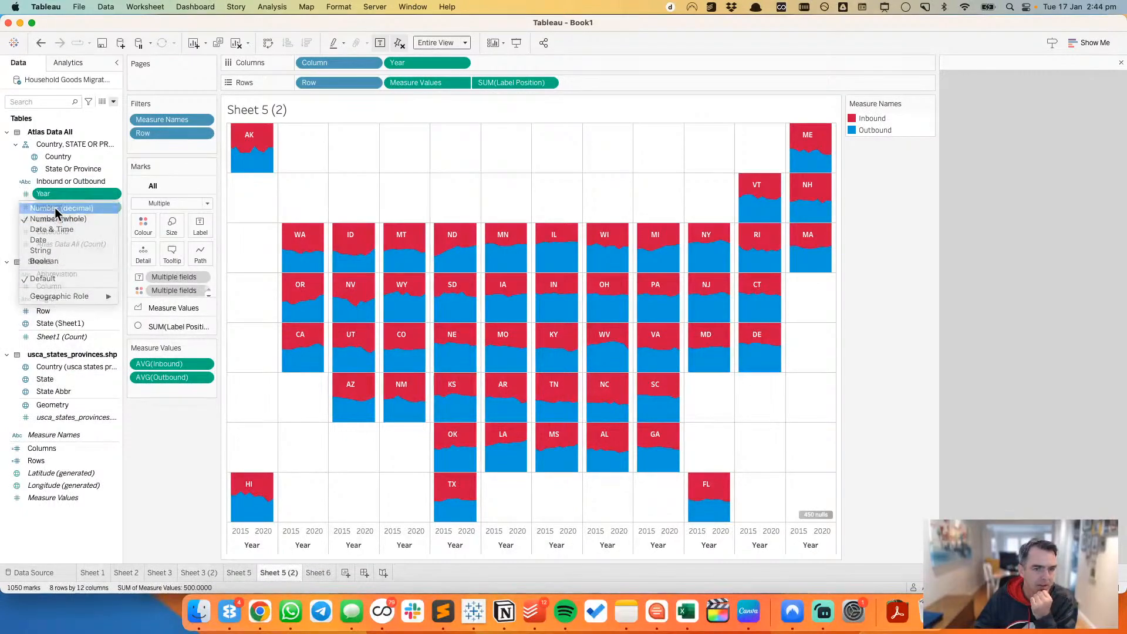
click(57, 209)
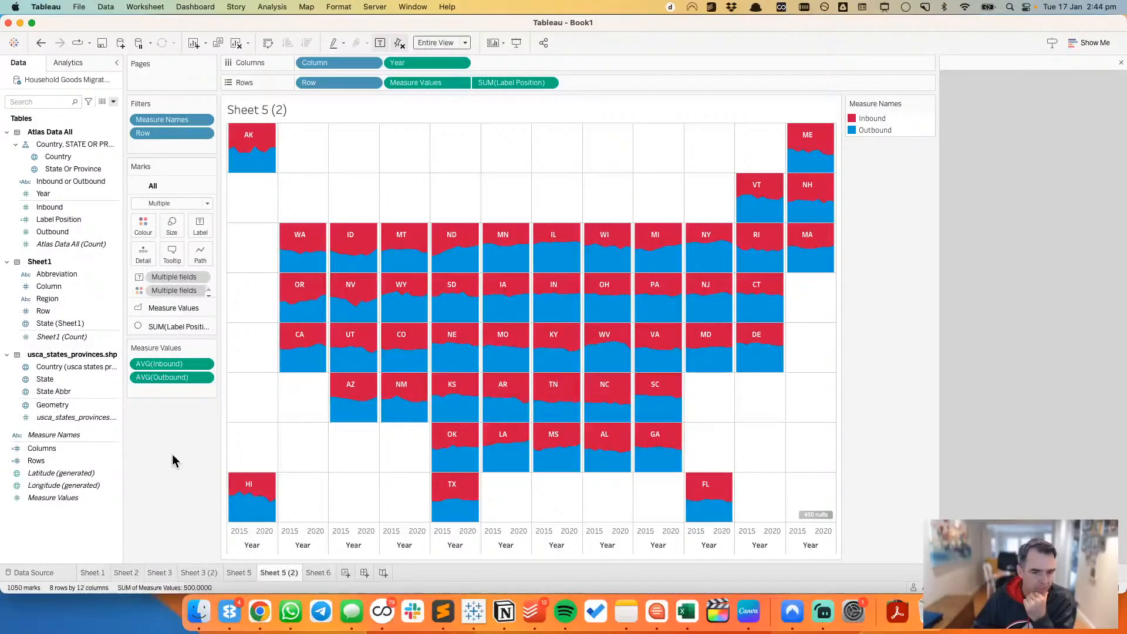
Step: Set Year's default number format to Number (Custom) with 0 decimal places and no thousands separators
mouse_move(308, 305)
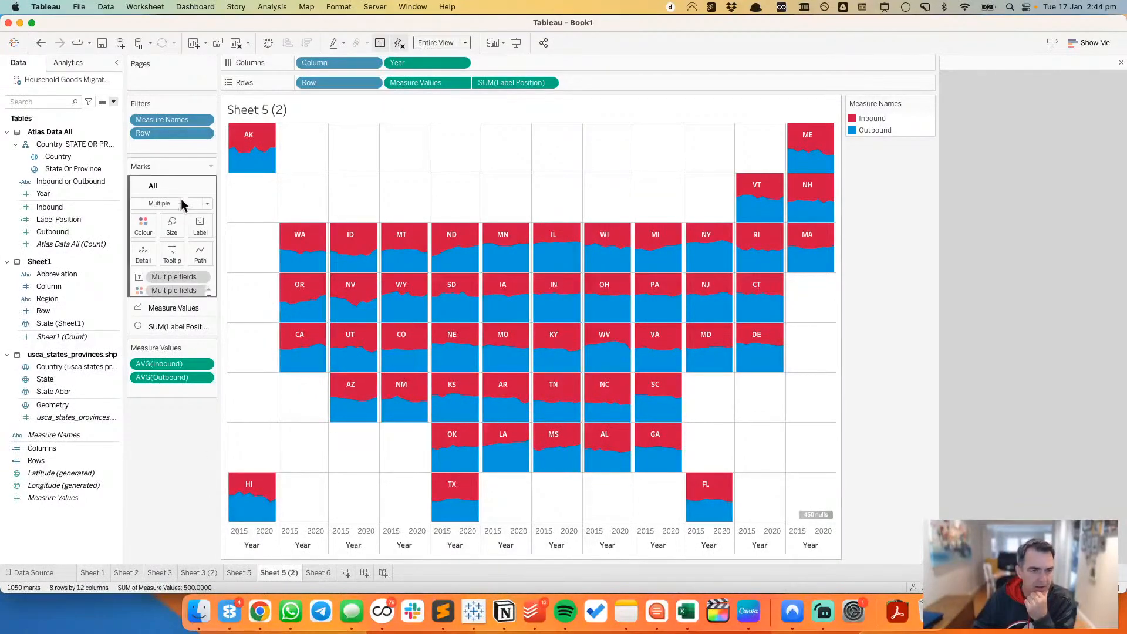
right_click(50, 194)
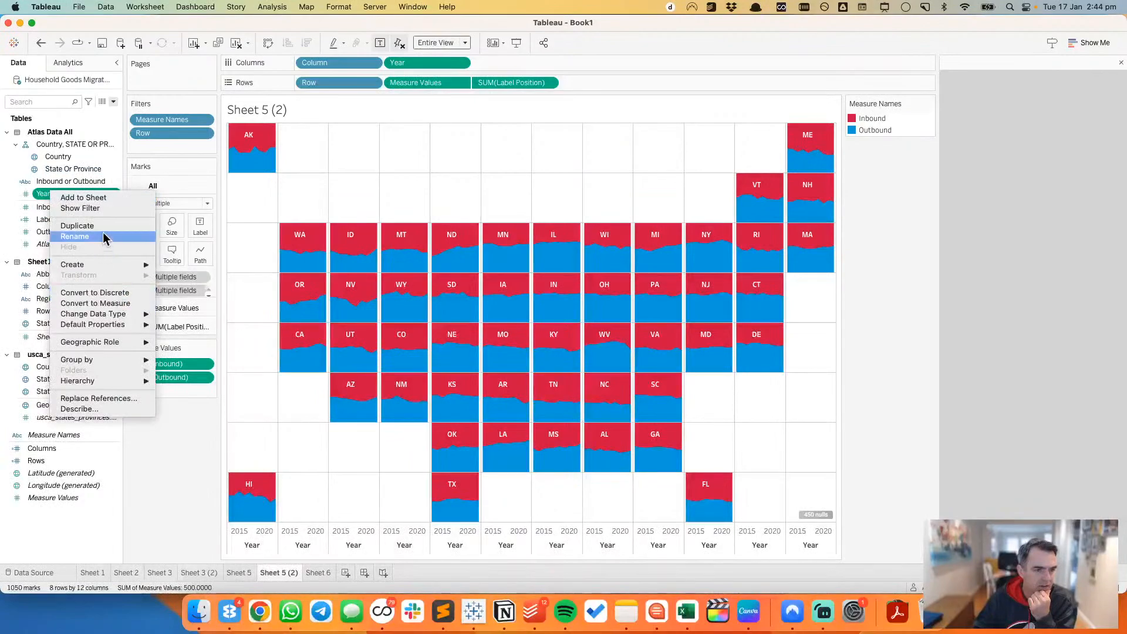
mouse_move(115, 321)
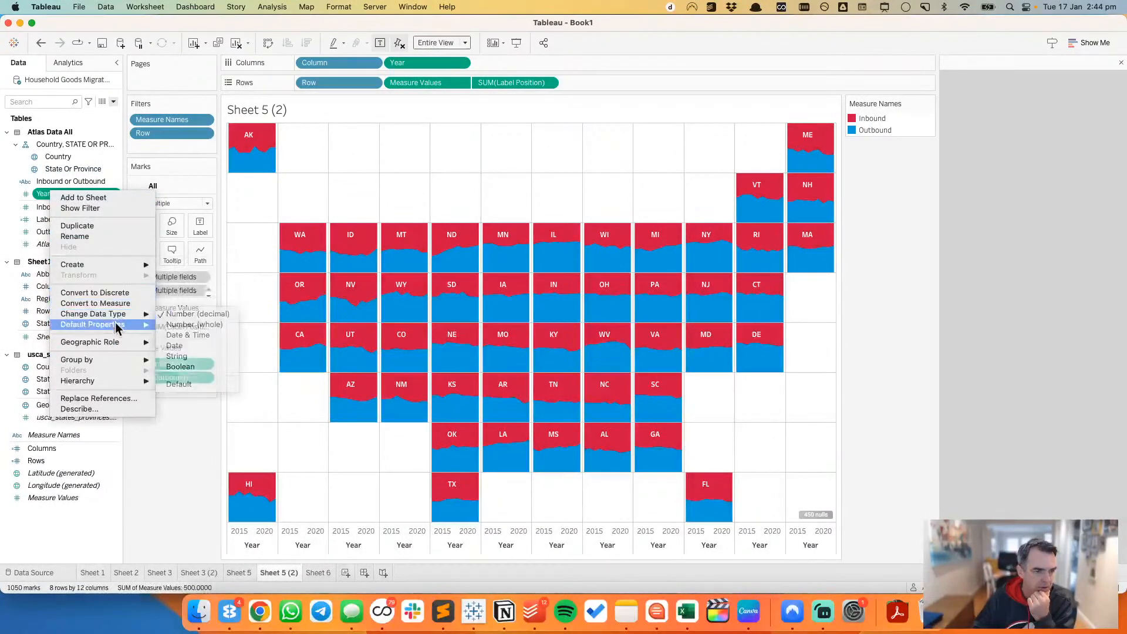
click(200, 354)
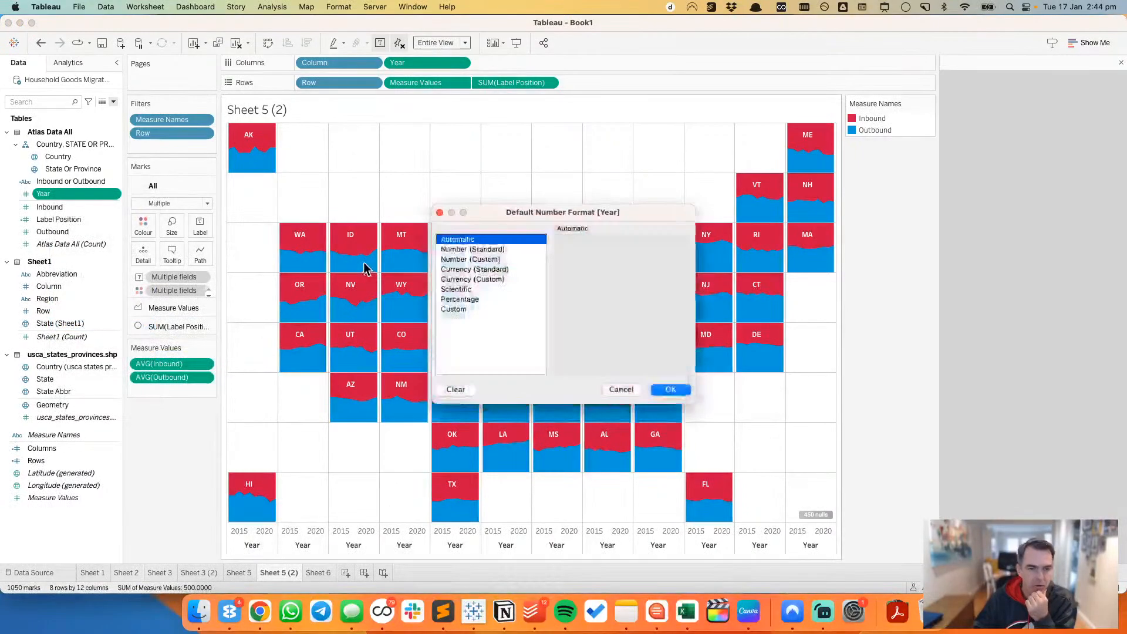
click(470, 259)
click(593, 262)
click(592, 262)
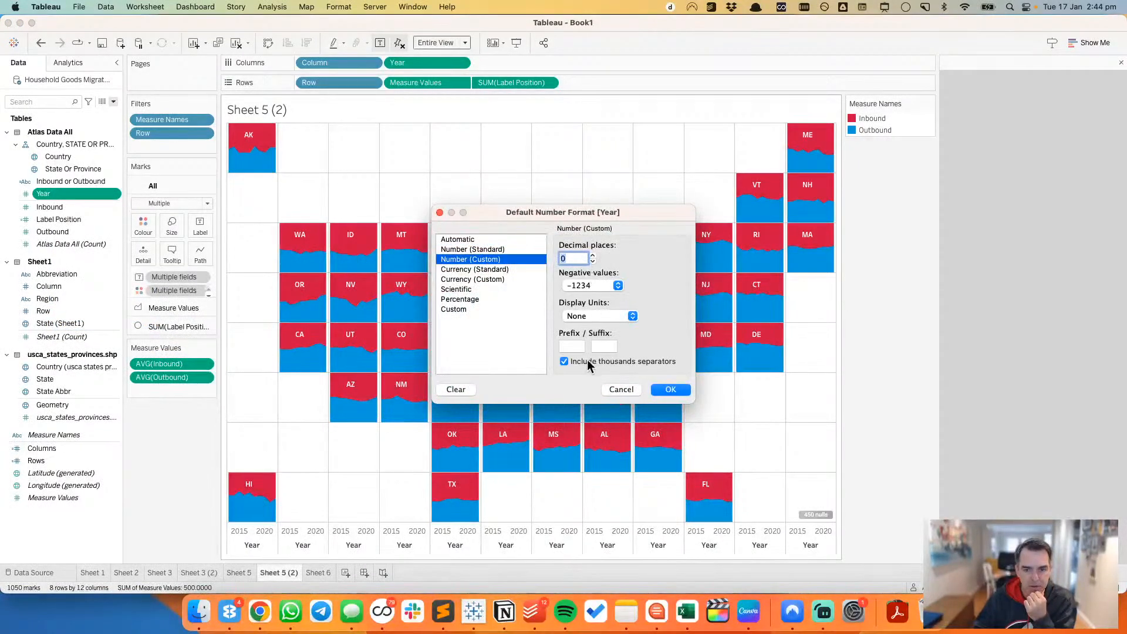
click(587, 360)
click(670, 390)
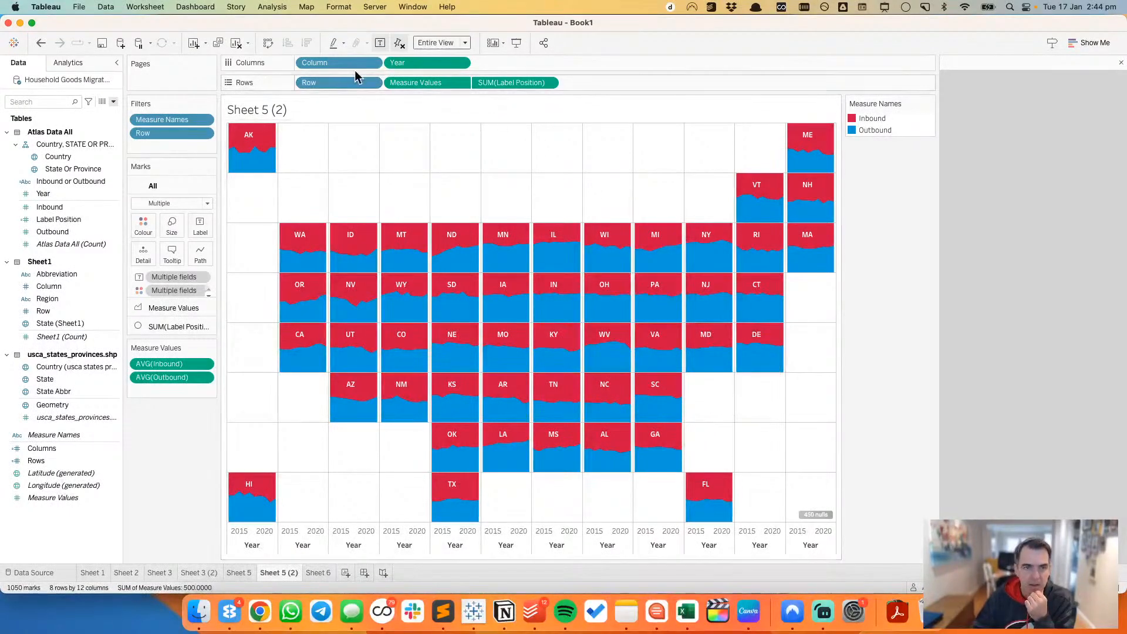
Step: Exclude the Column and Row fields from the tooltip
click(372, 64)
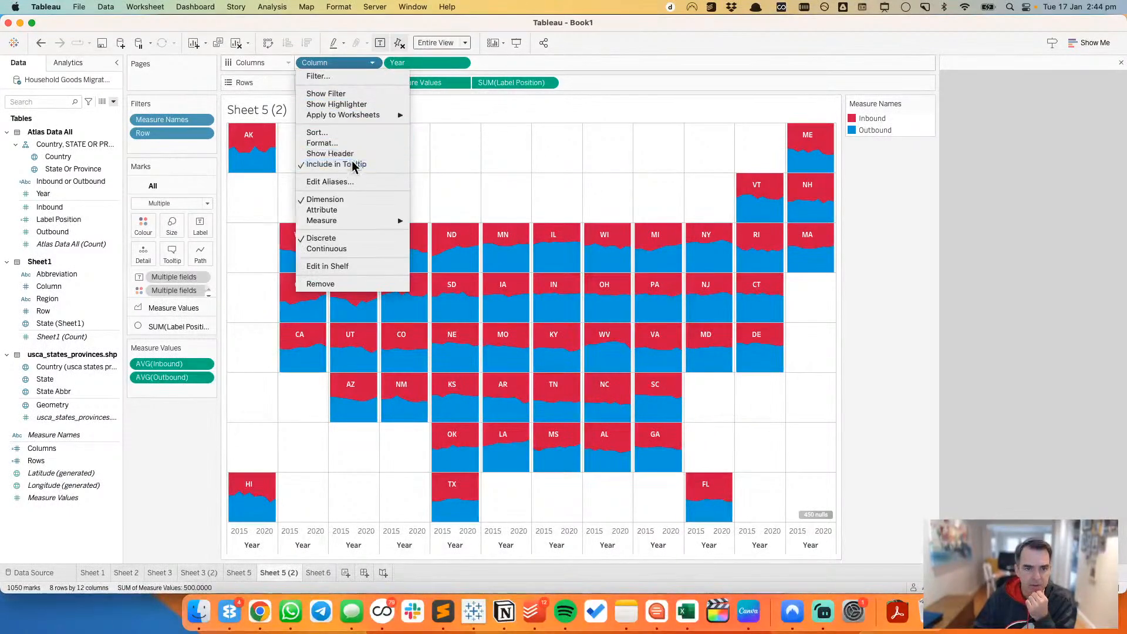
click(372, 82)
click(372, 82)
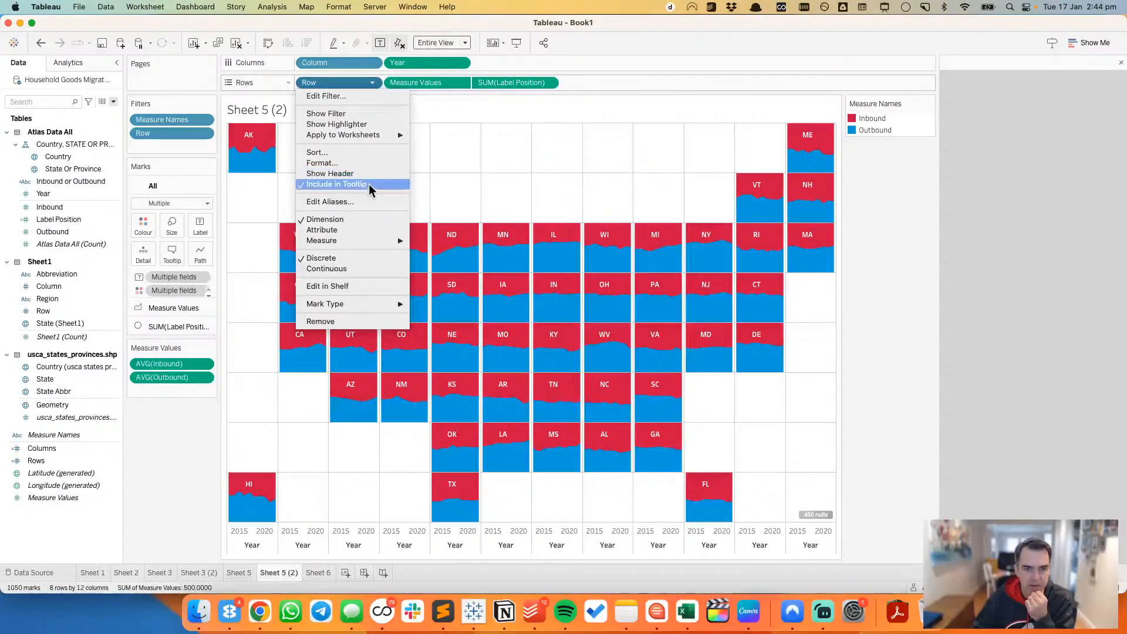
click(356, 183)
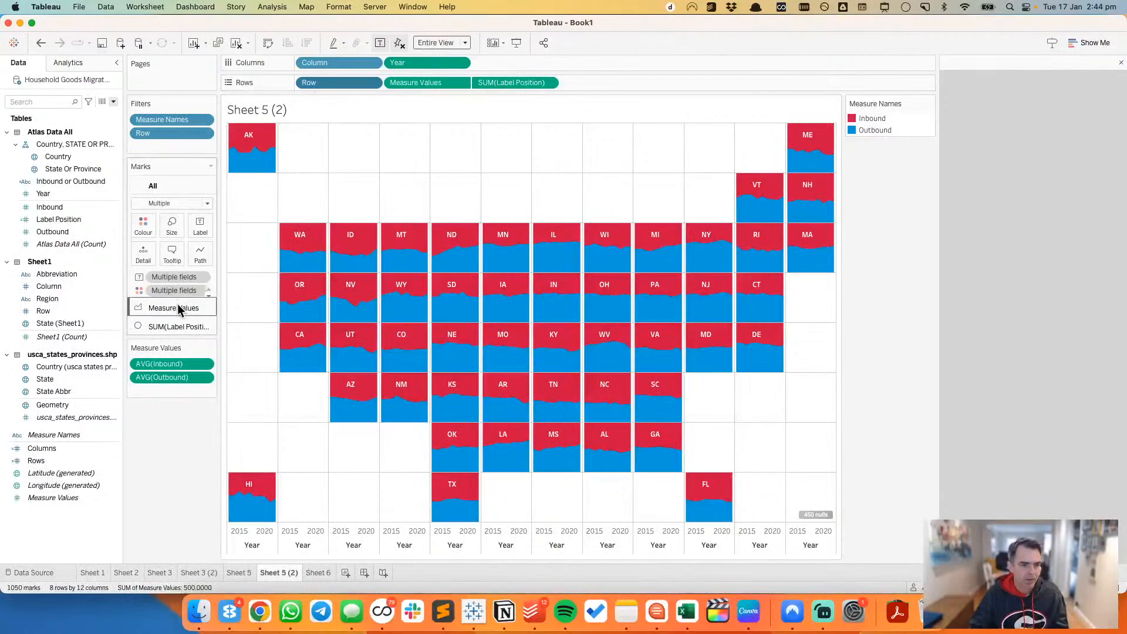
Step: Add Inbound, Outbound, Country and State Or Province to the tooltip of the Measure Values marks
click(176, 309)
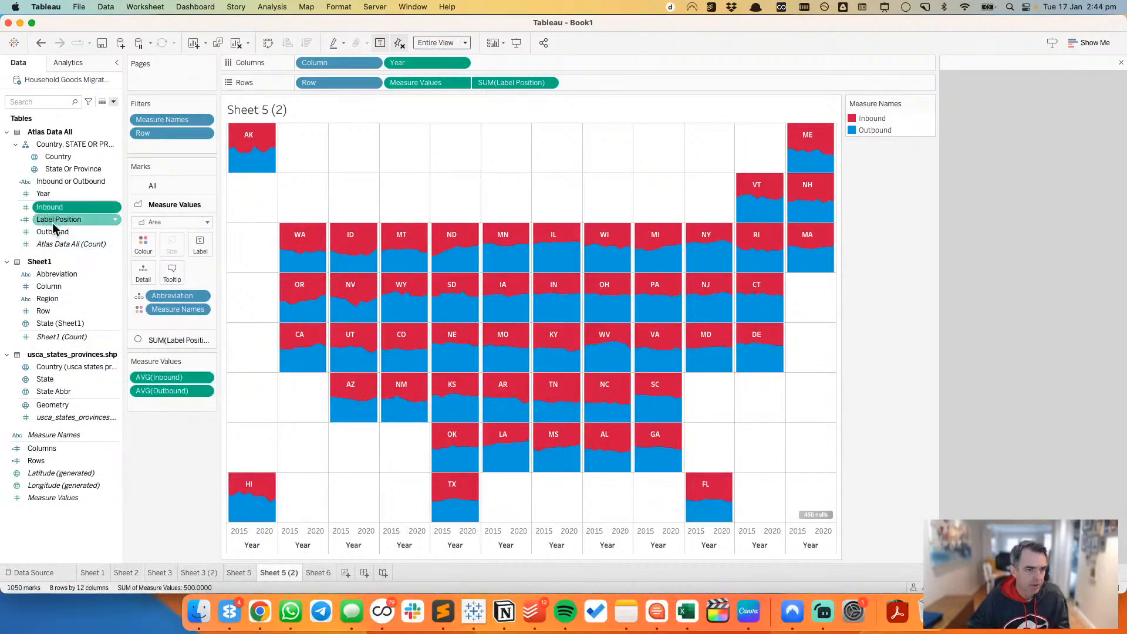
drag(53, 224, 170, 272)
mouse_move(285, 252)
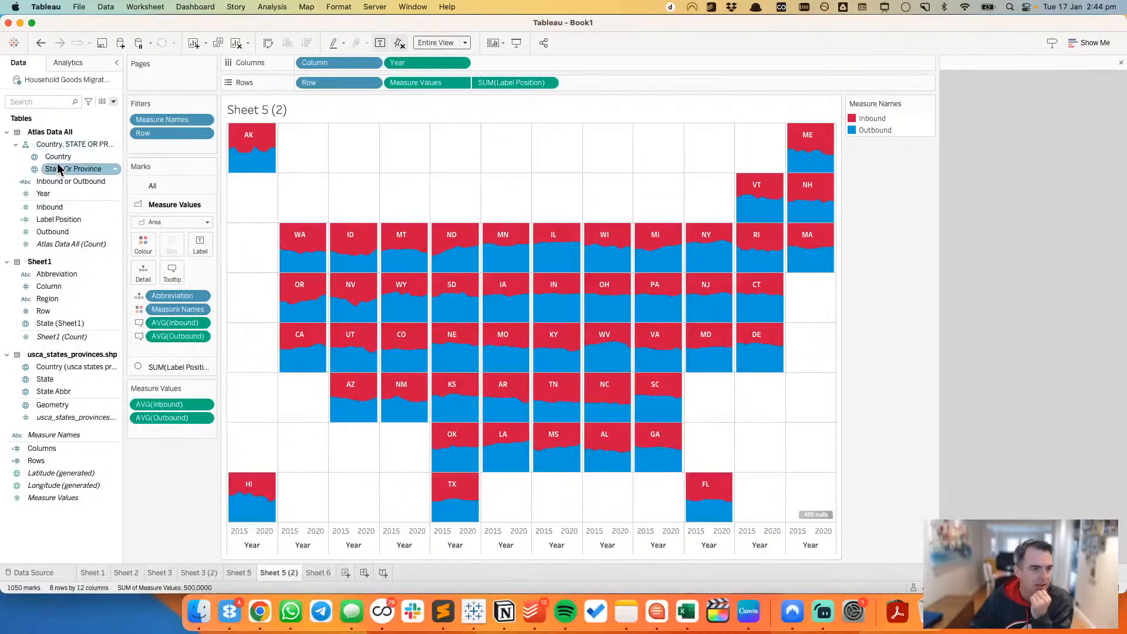
drag(59, 169, 166, 278)
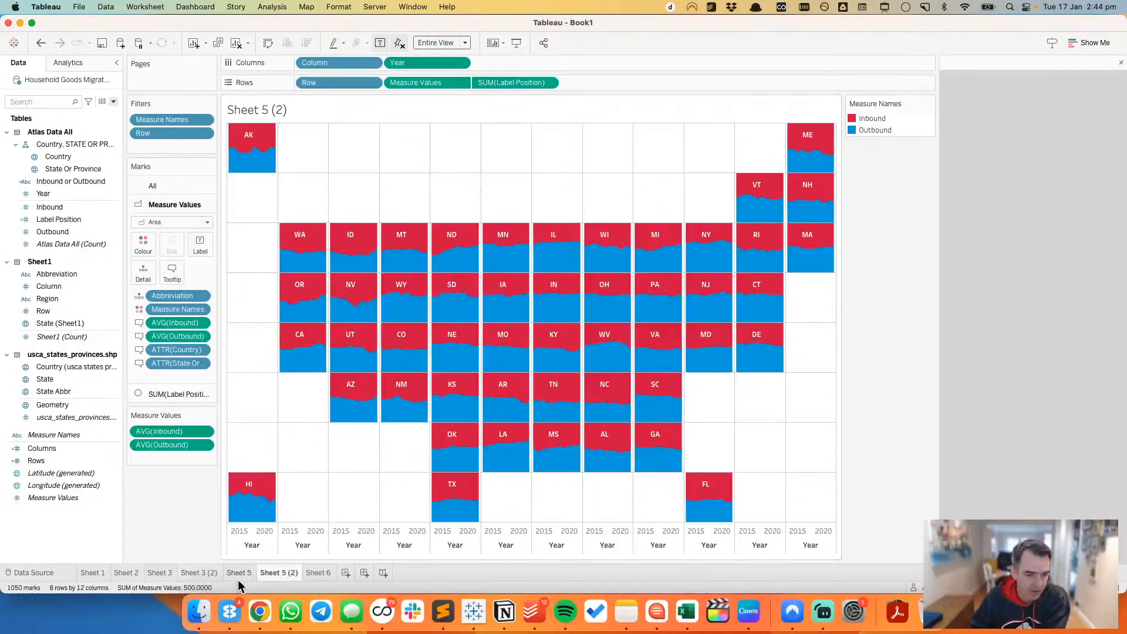
Step: Turn the hex map on Sheet 3 (2) into enlarged, unlabelled Square marks with State Abbr as detail
click(199, 574)
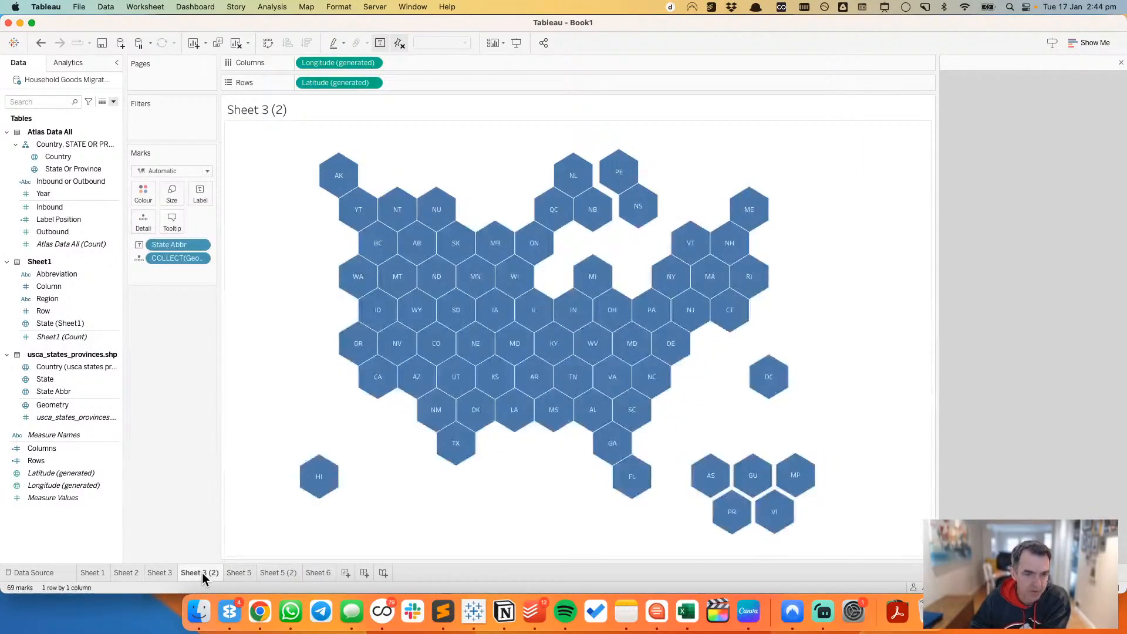
click(161, 170)
click(165, 237)
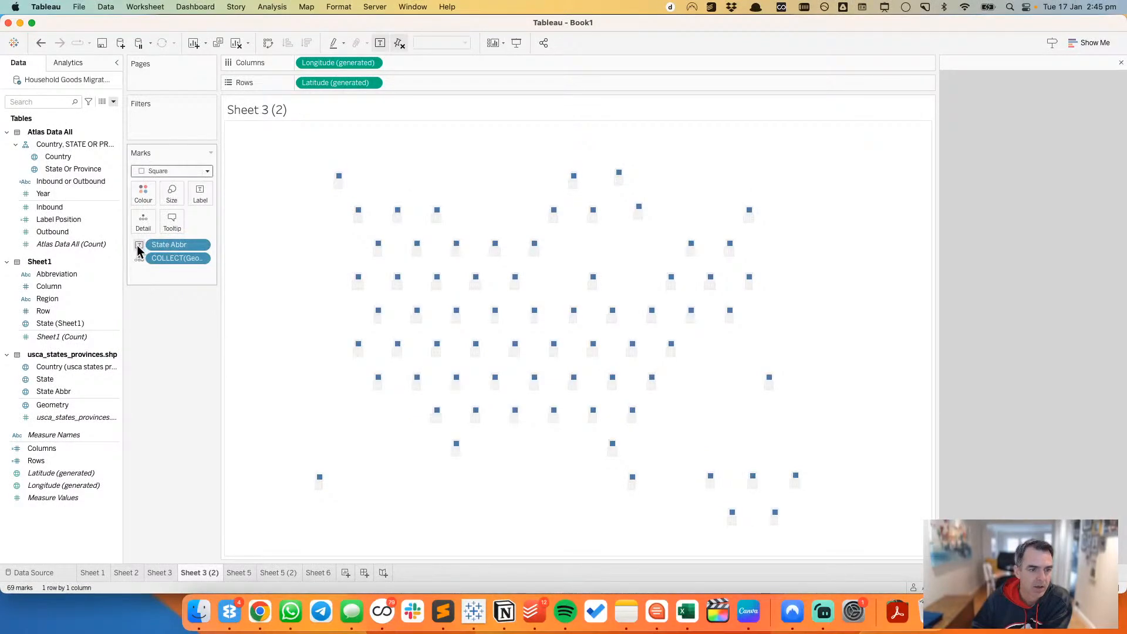
click(139, 245)
click(162, 286)
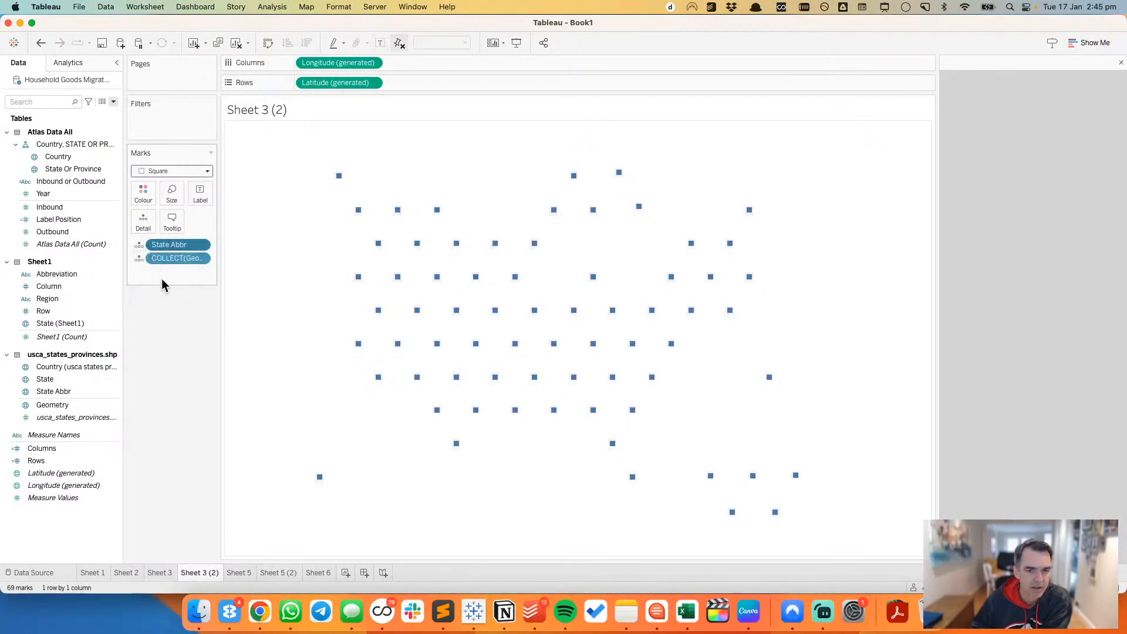
click(172, 194)
drag(169, 225, 241, 227)
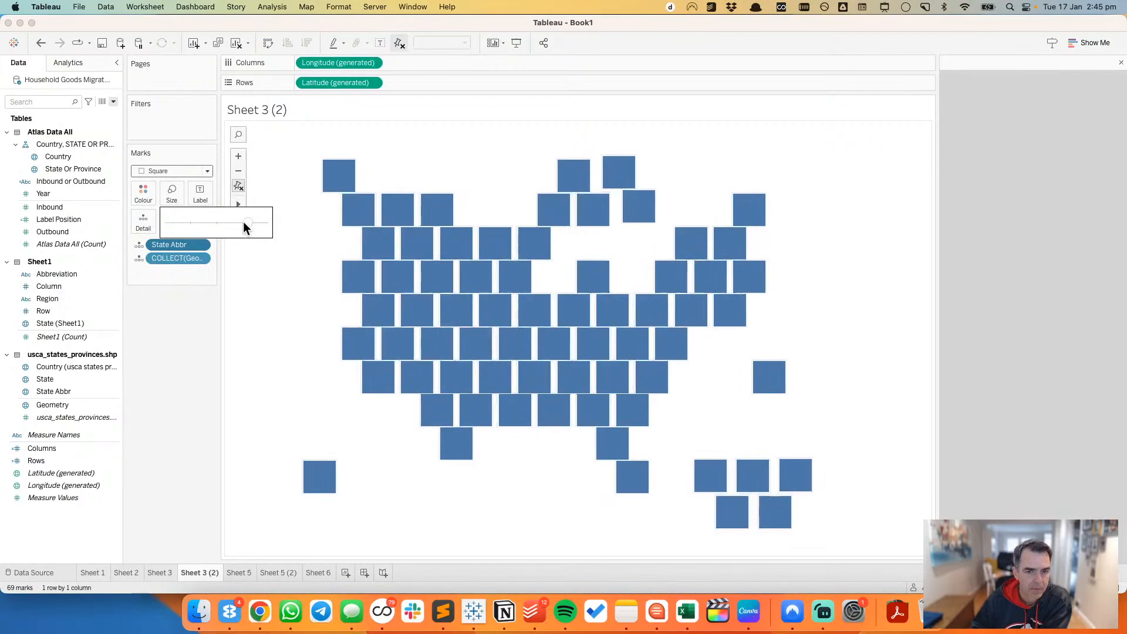
Step: Set the border of the square marks on Sheet 3 (2) to None
click(145, 199)
click(185, 373)
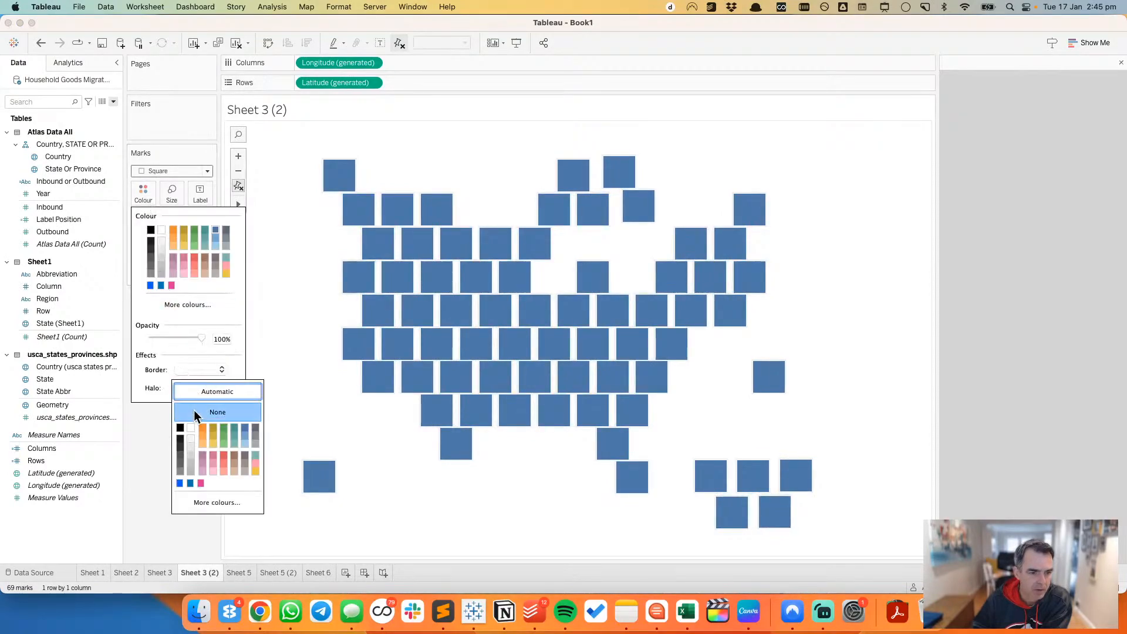
click(297, 290)
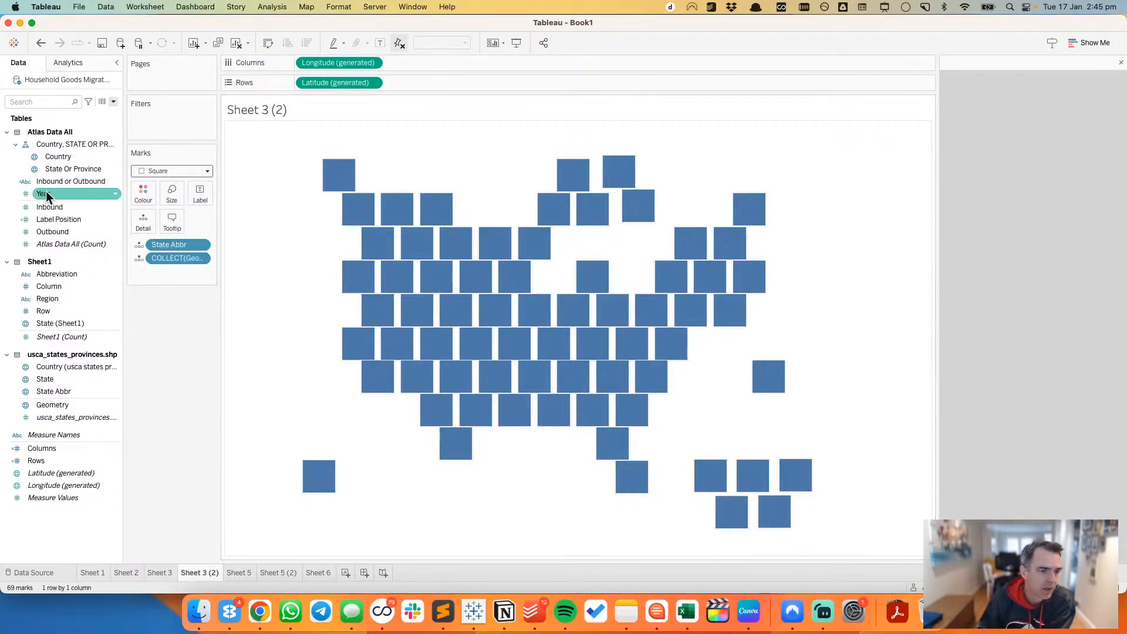
Step: Try Year as a second column field beside the generated longitude, then remove it from the columns
drag(43, 194, 445, 64)
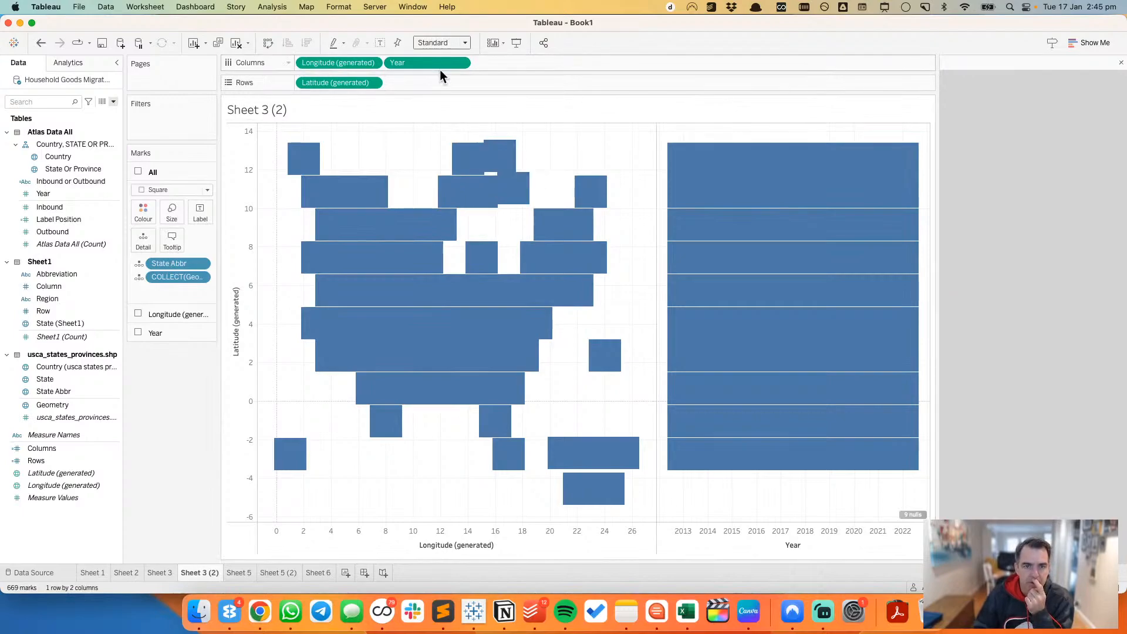
drag(435, 64, 418, 22)
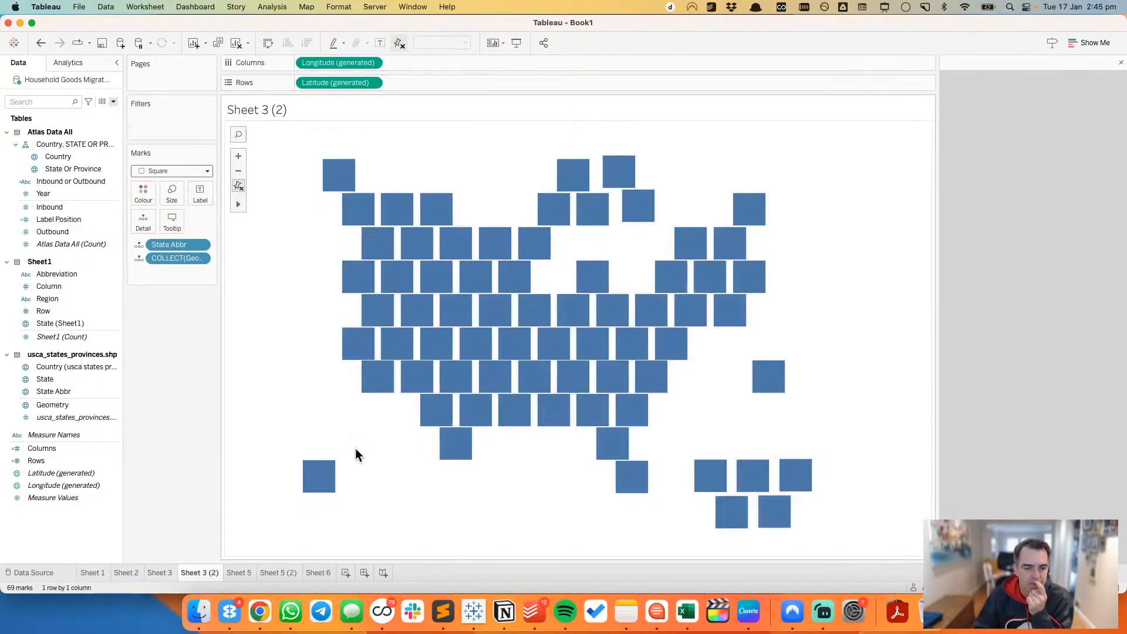
Step: Set the row and column divider pane borders of the area tile grid on Sheet 5 (2) to None
click(279, 573)
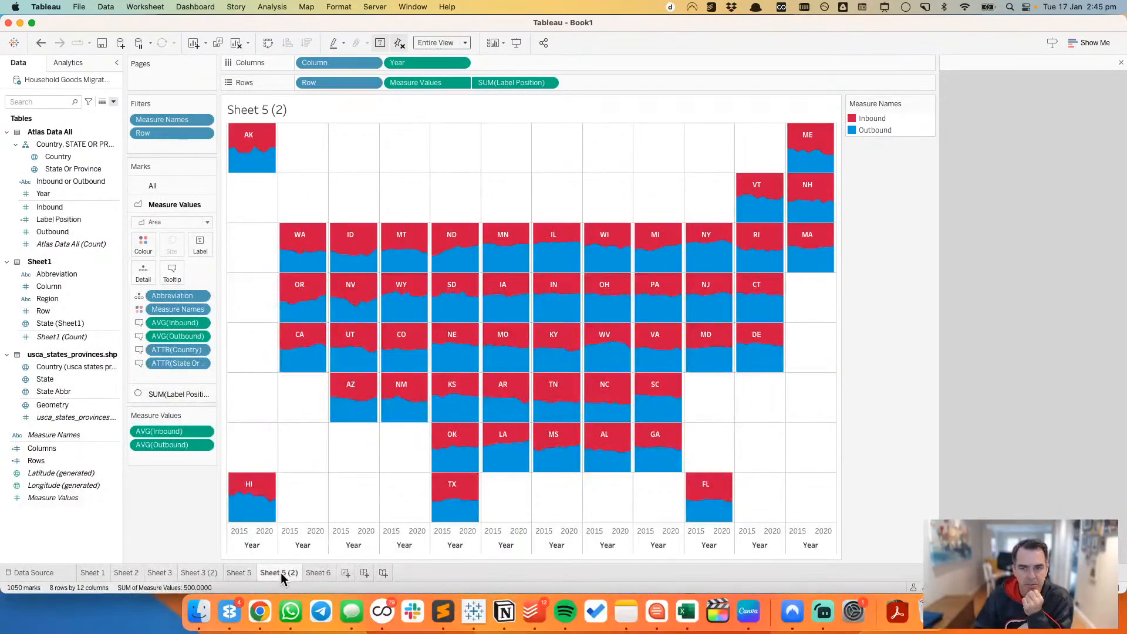
right_click(295, 407)
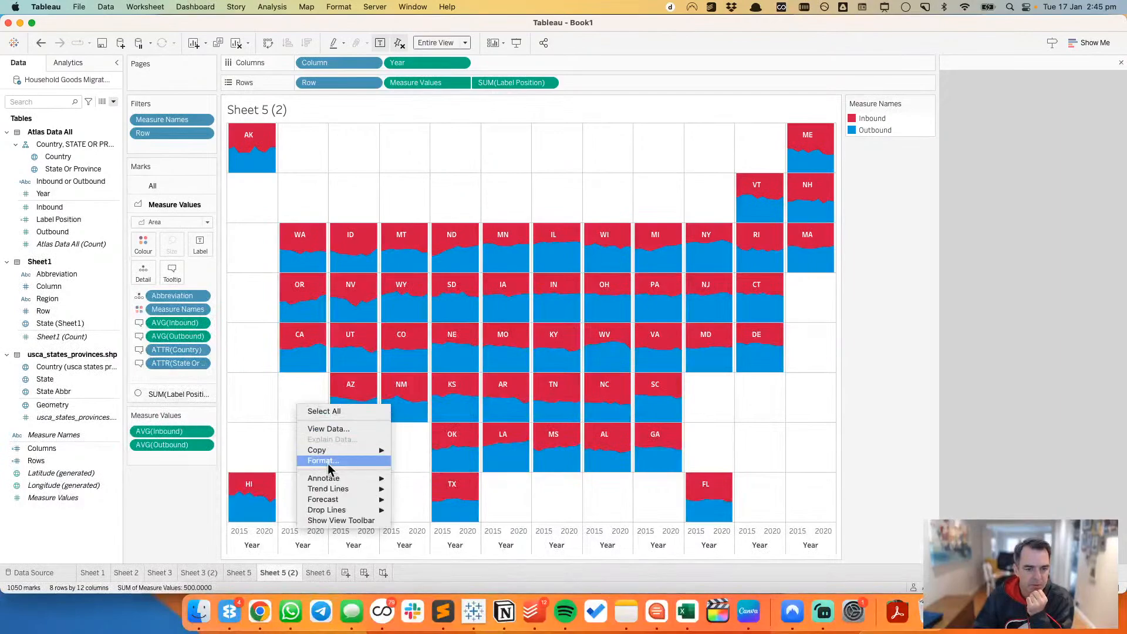
click(323, 461)
click(72, 82)
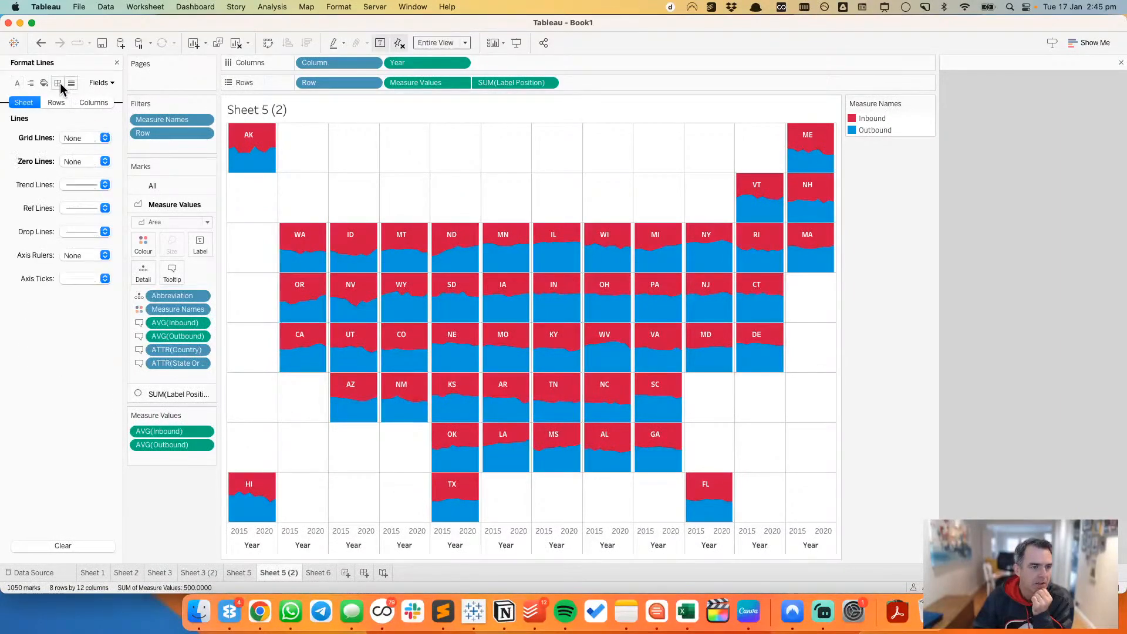
click(58, 82)
click(82, 385)
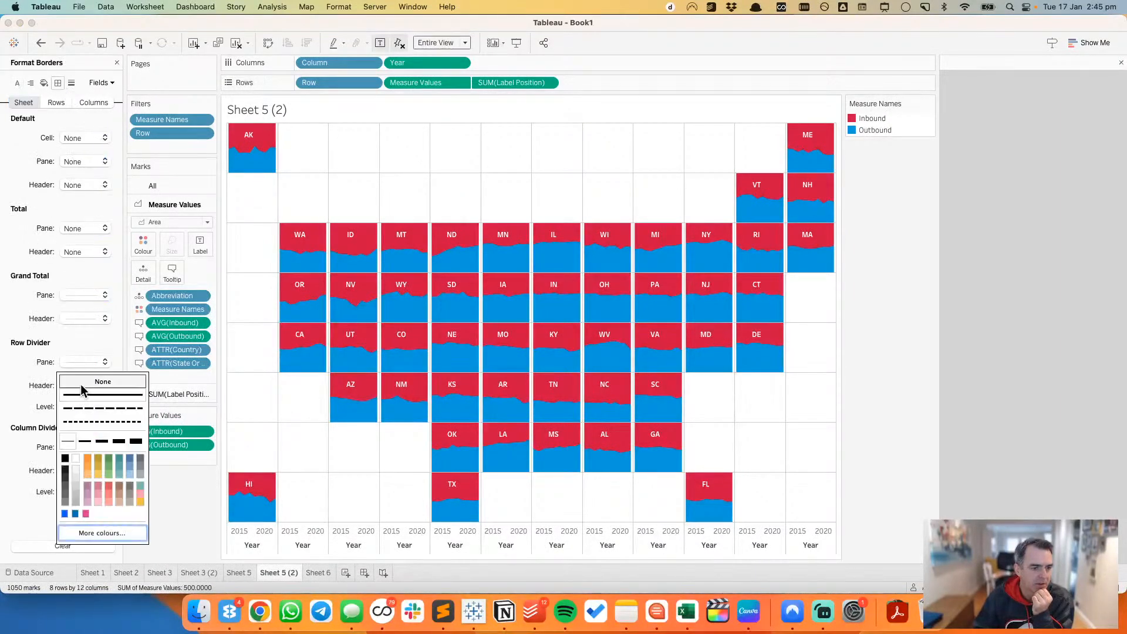
click(98, 382)
click(84, 448)
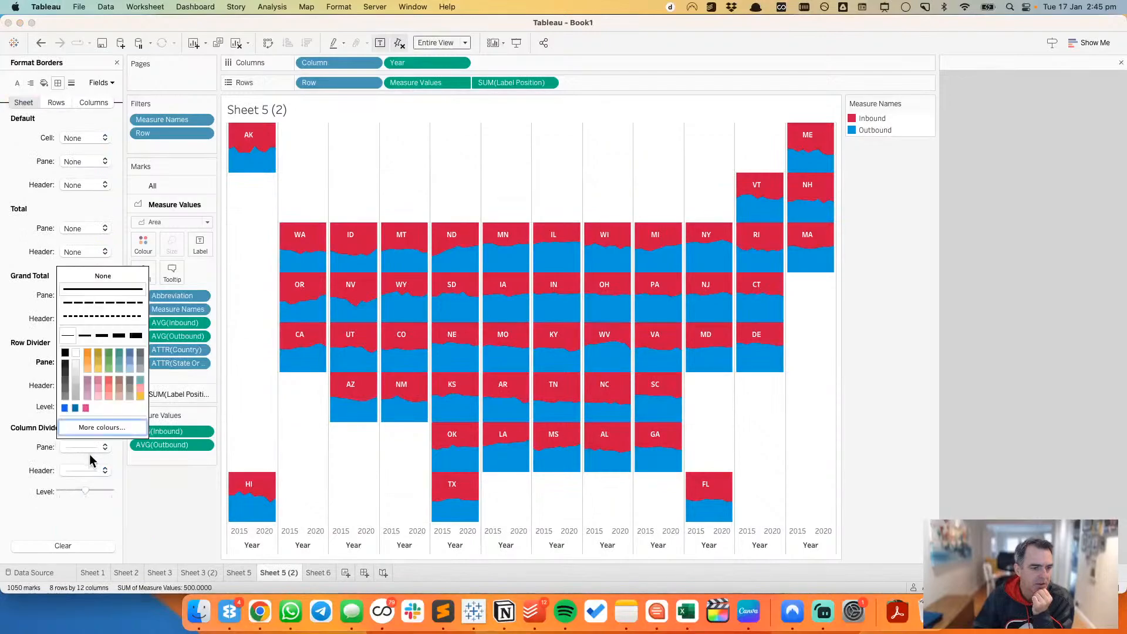
click(100, 274)
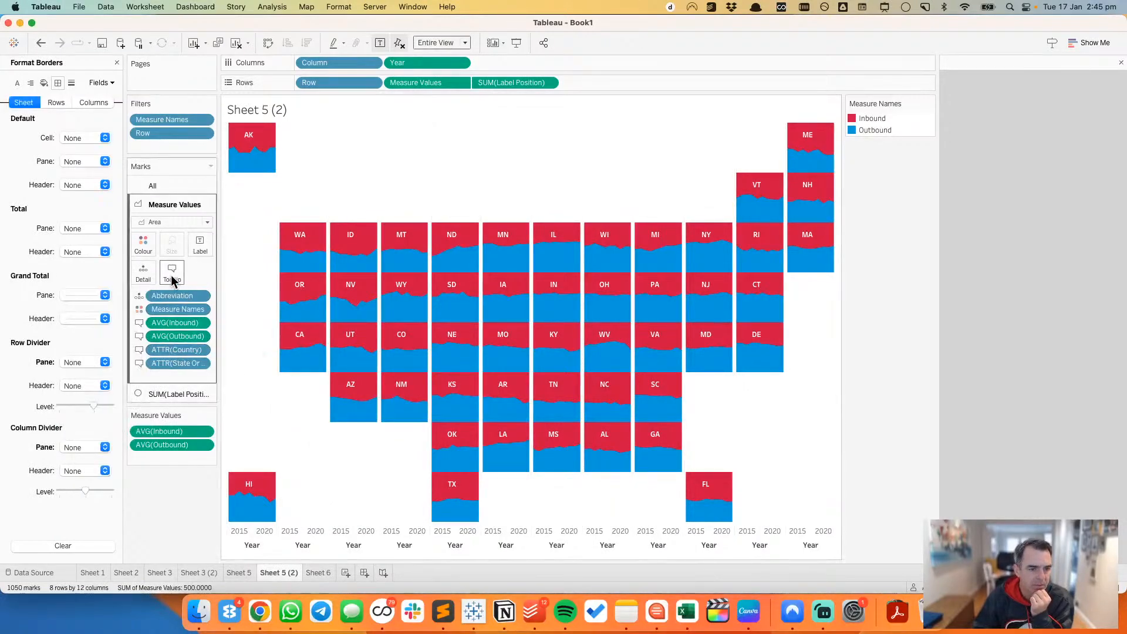
Step: Exclude the Abbreviation field from the tooltip of the Measure Values marks
click(202, 296)
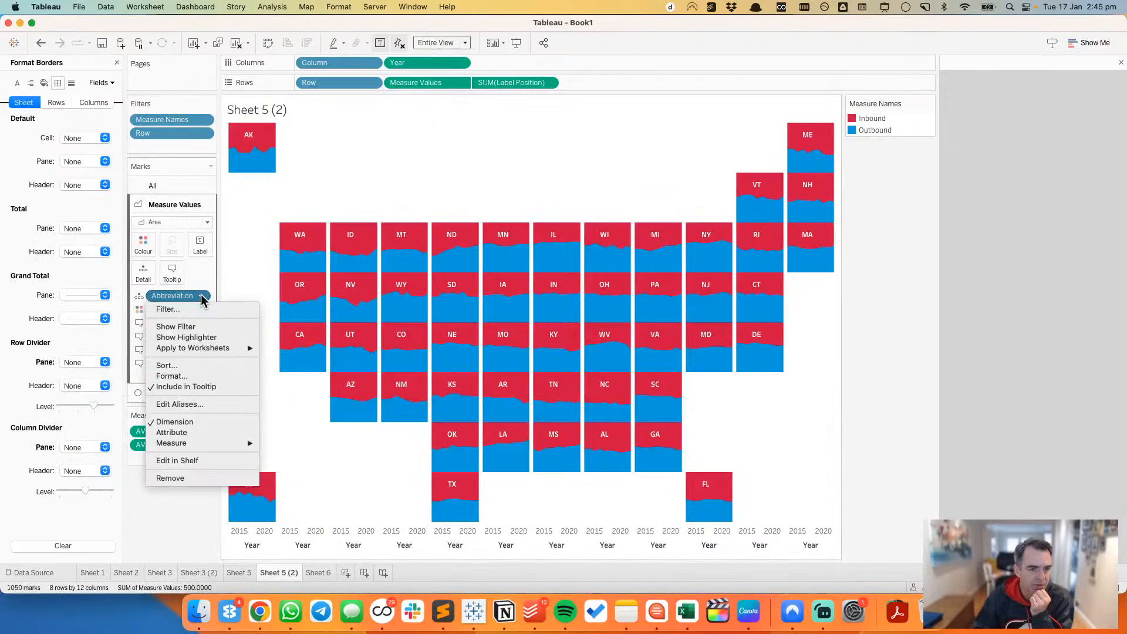
click(198, 387)
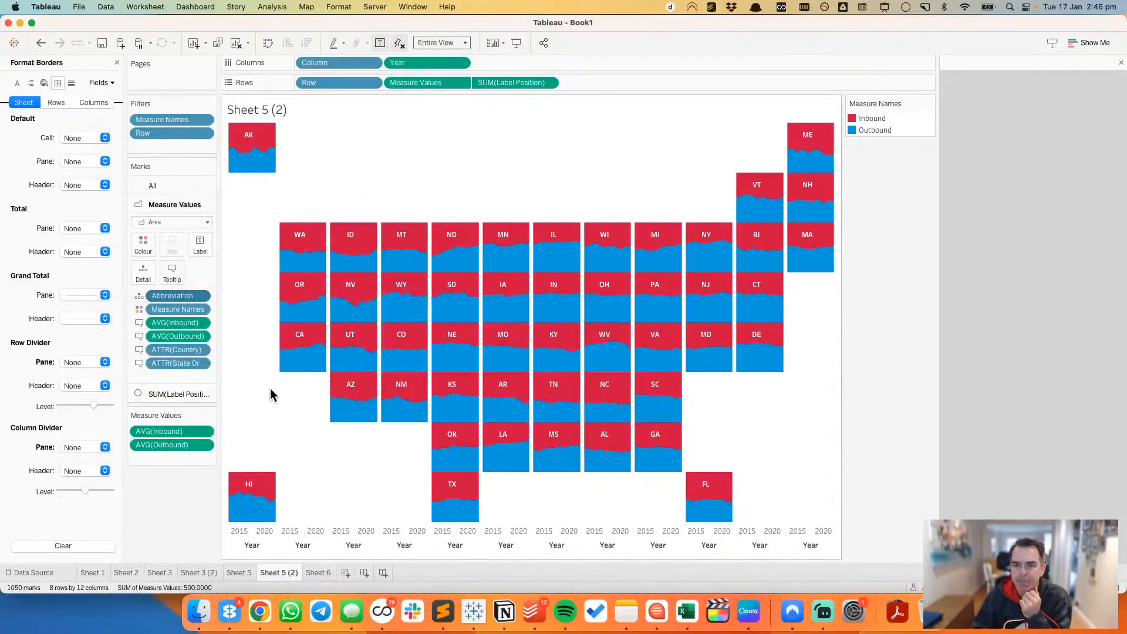
Step: Try a different horizontal alignment for the state labels of the Label Position marks, then return it to Automatic
click(176, 394)
click(171, 261)
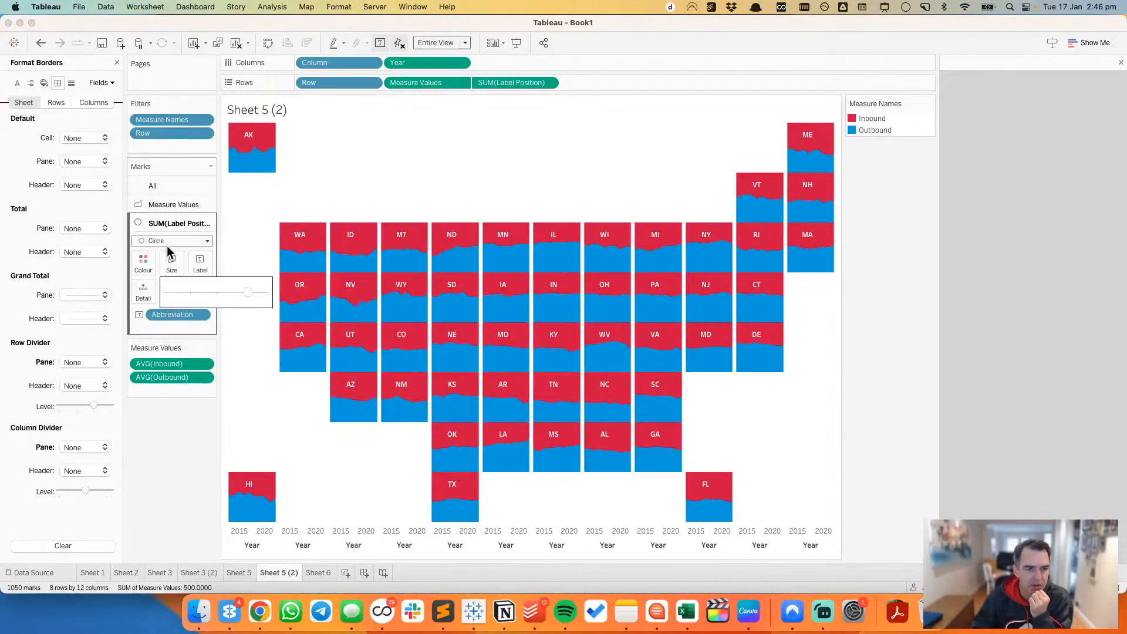
click(202, 264)
click(259, 360)
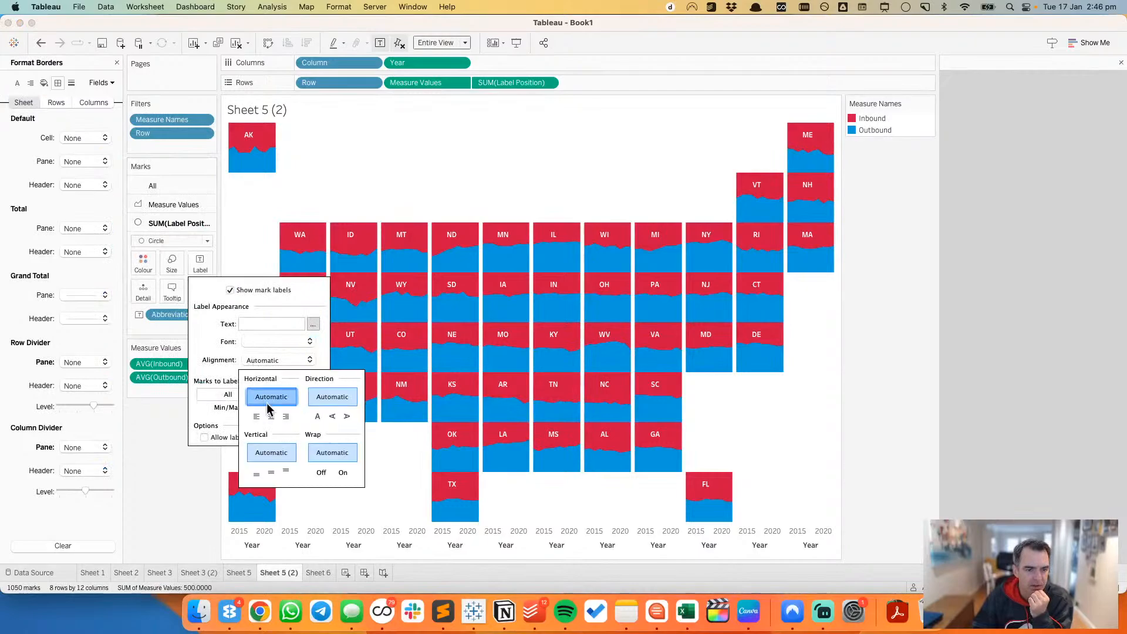
click(286, 416)
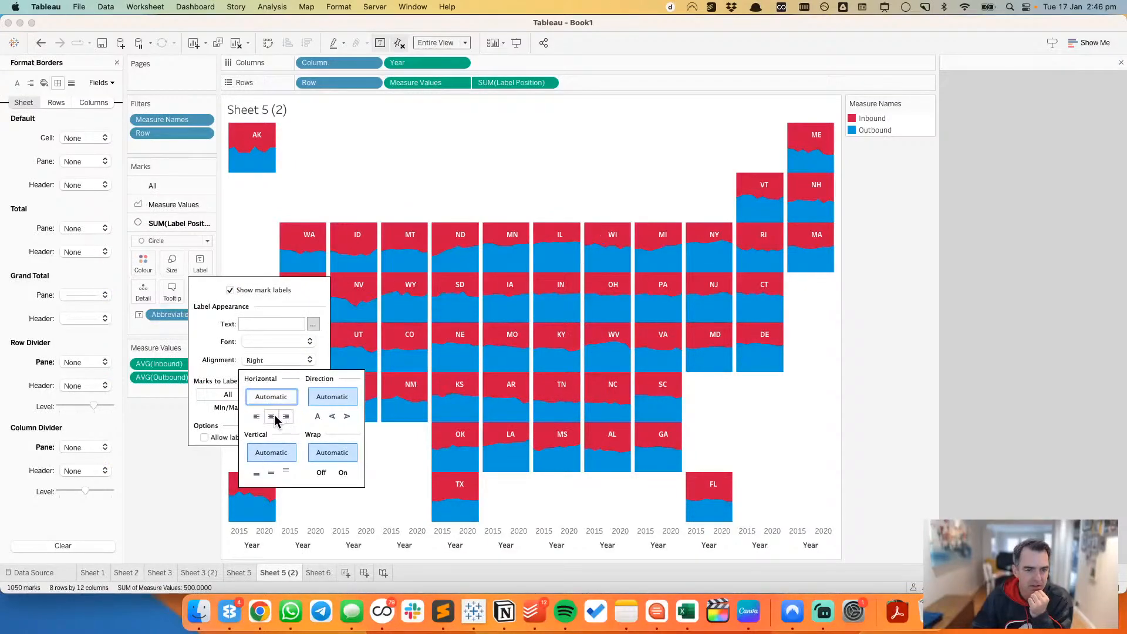
click(271, 417)
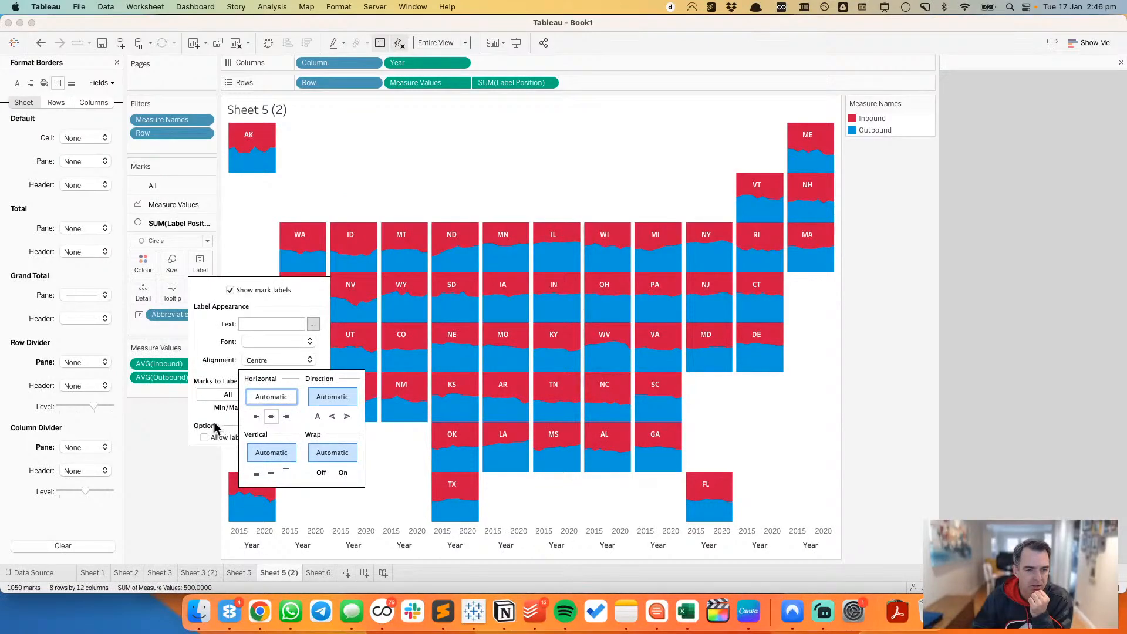
click(176, 439)
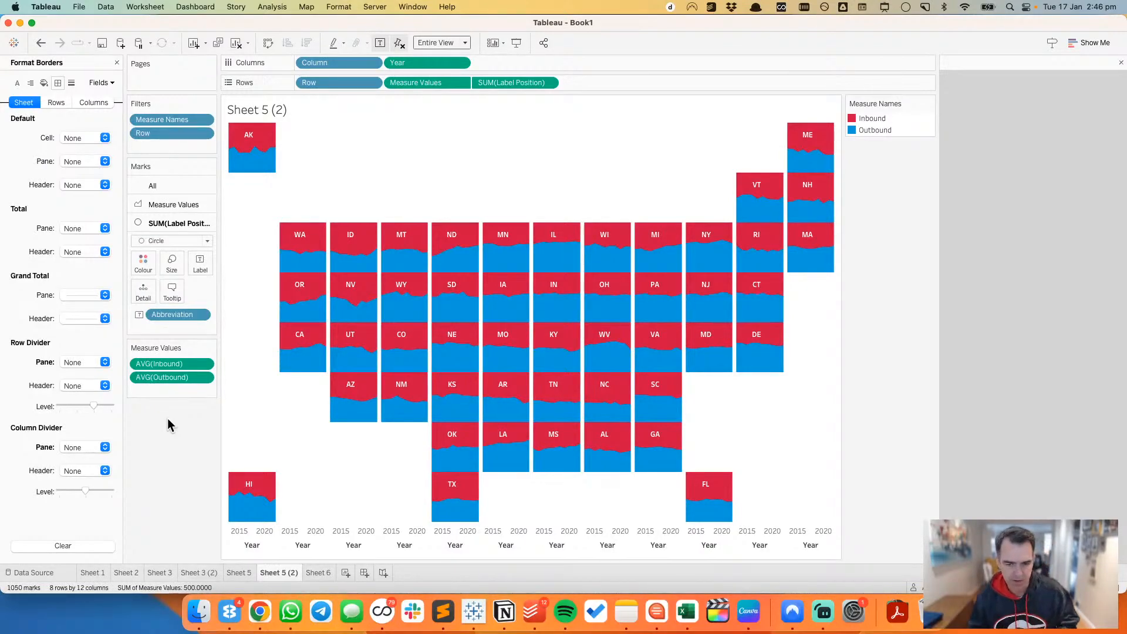
Step: Hide the Year axis headers beneath the area tile grid
right_click(259, 541)
click(281, 511)
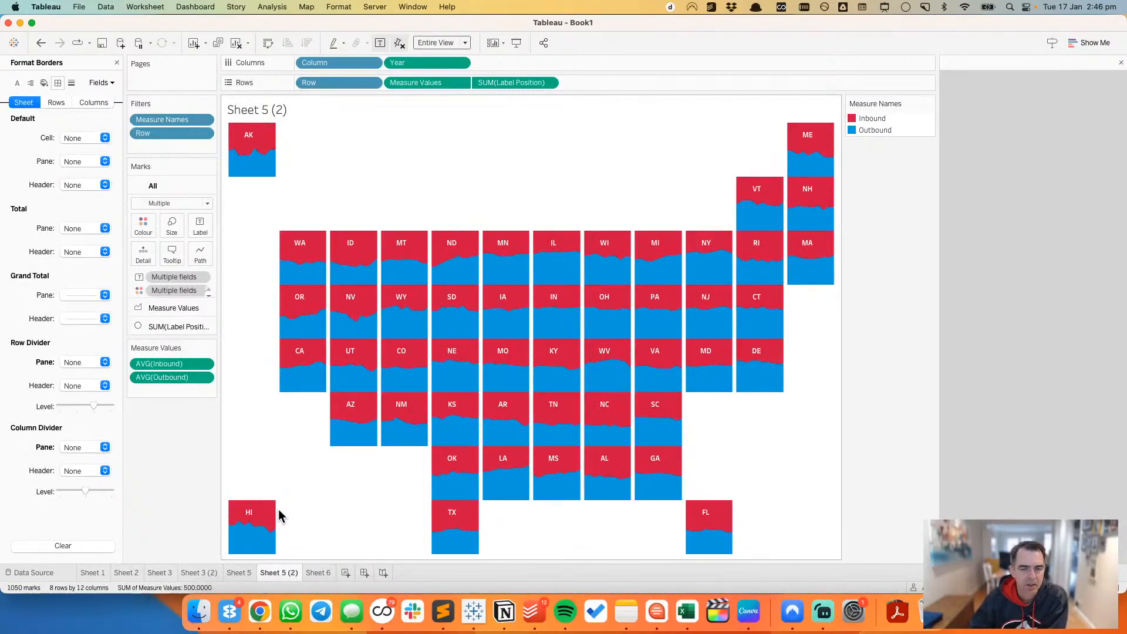
mouse_move(276, 514)
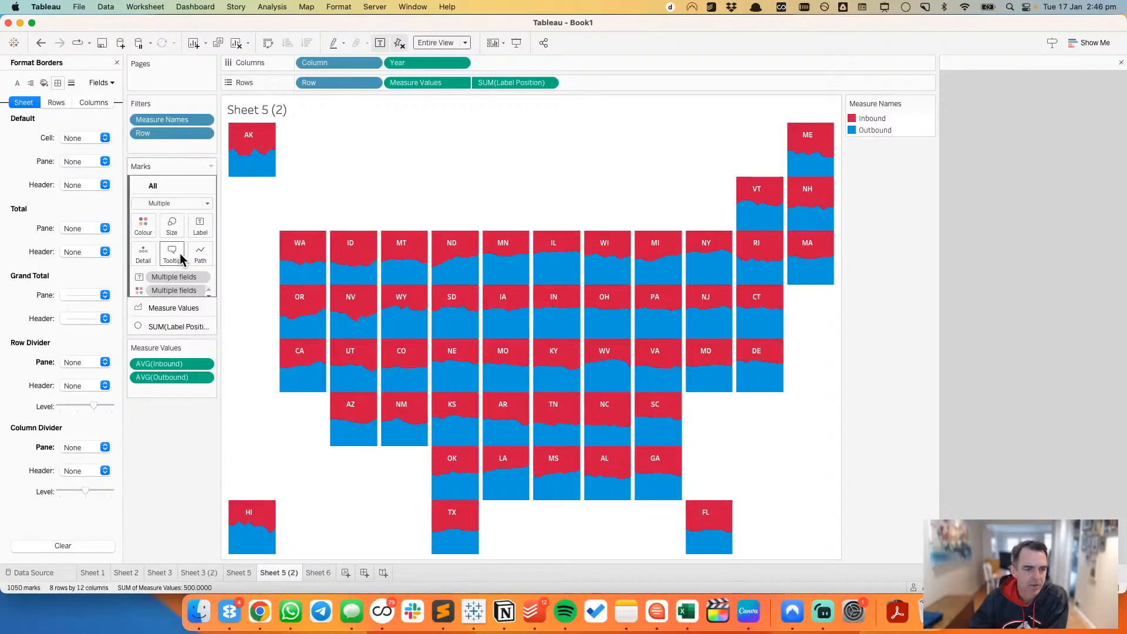
Step: Clear all tooltip text from the Label Position circle marks
click(182, 317)
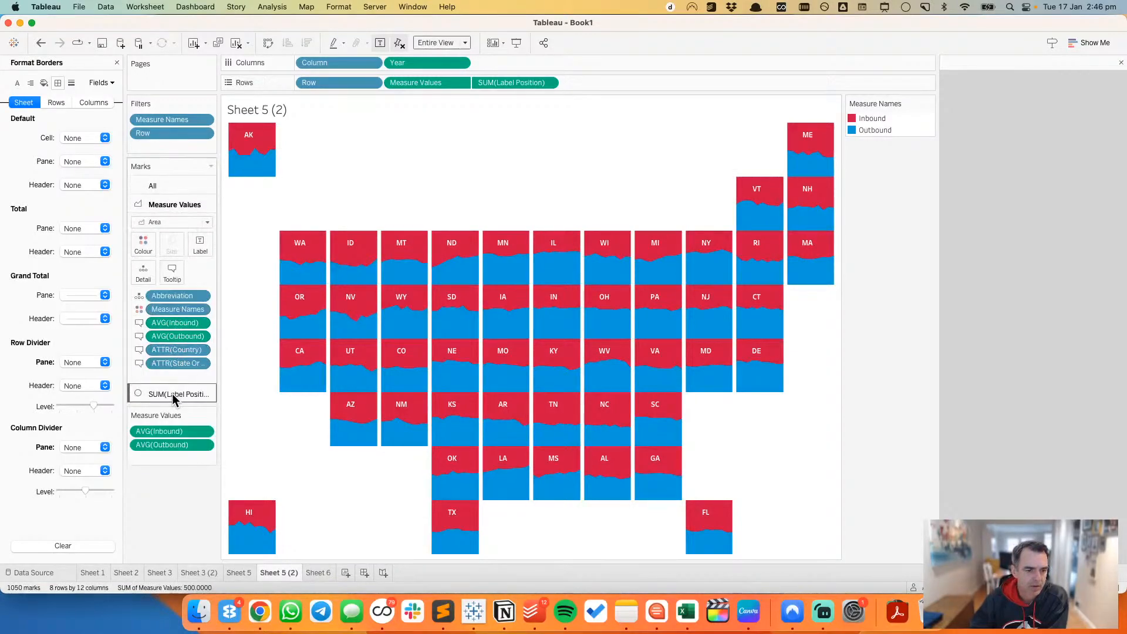
click(176, 386)
click(172, 289)
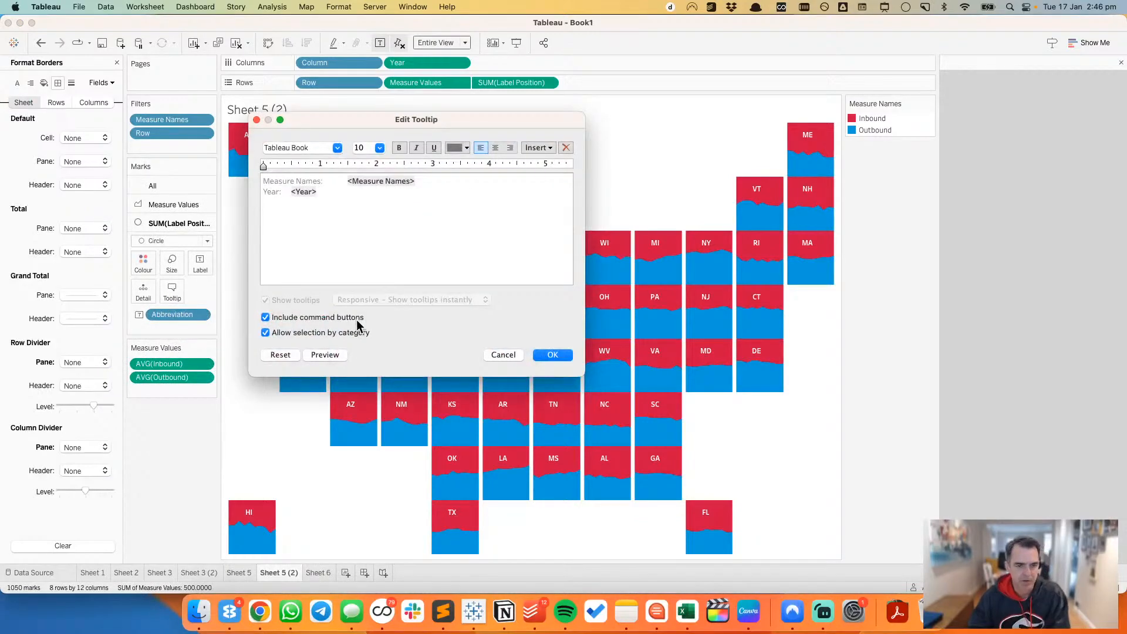
key(super+a)
key(BackSpace)
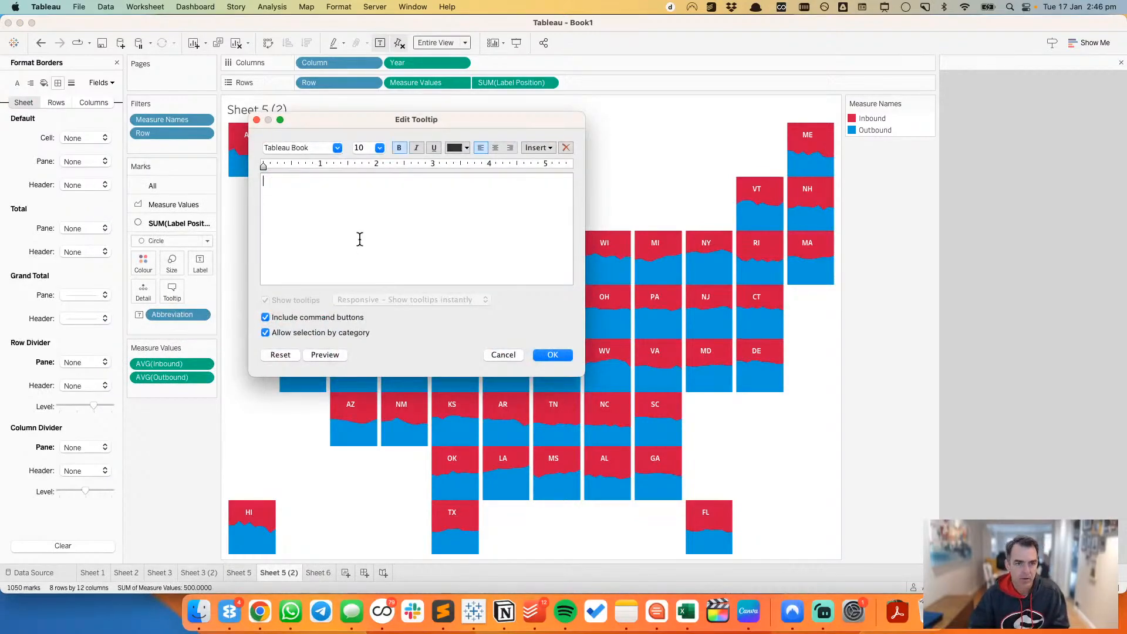
click(552, 354)
Step: In the Measure Values tooltip, delete the Country line and move the State Or Province field to the very beginning
click(174, 205)
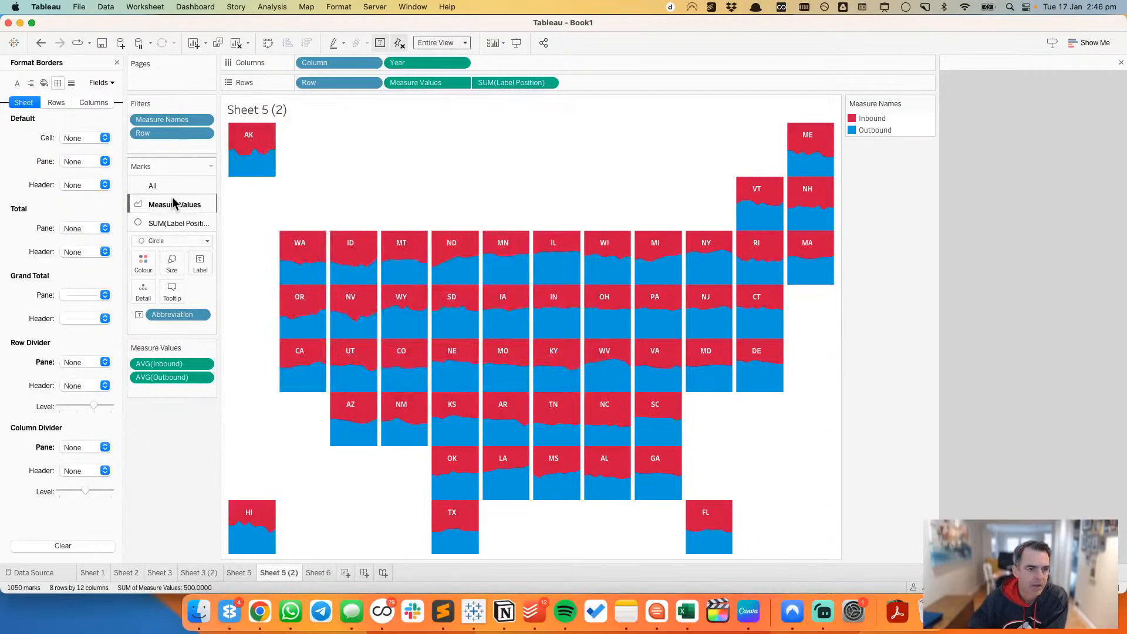
click(172, 273)
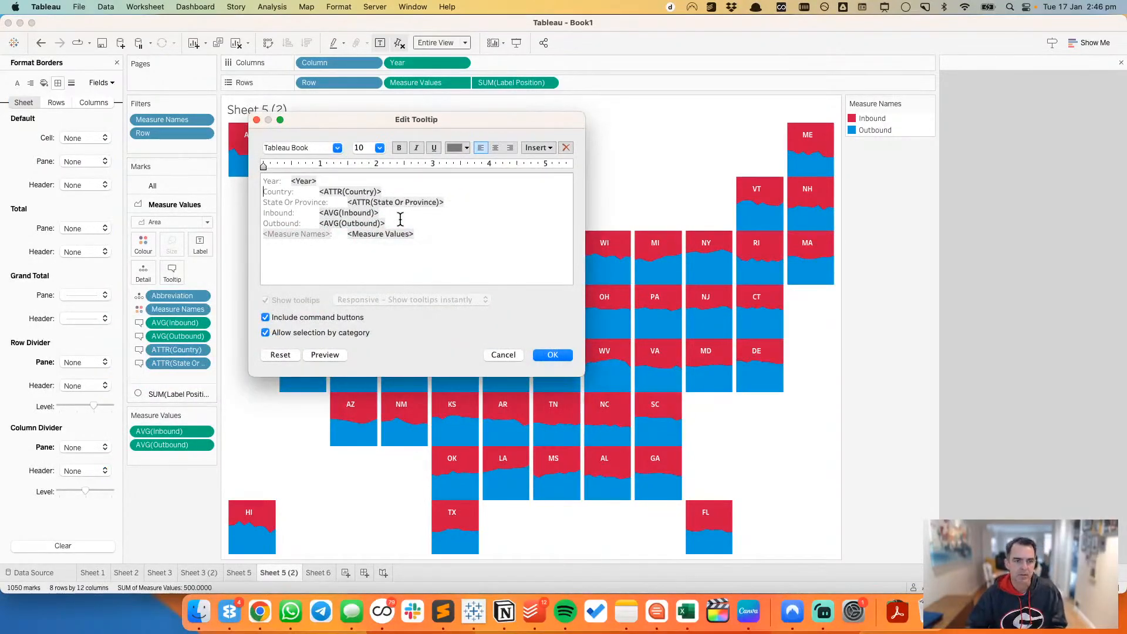
key(shift+Down)
key(BackSpace)
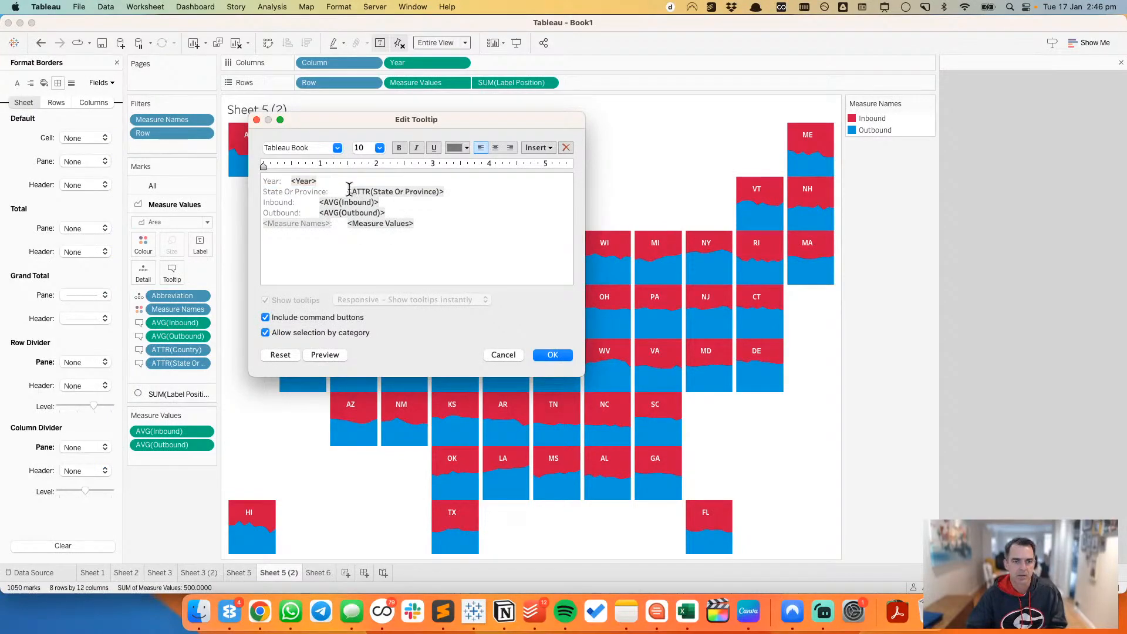
drag(347, 192, 474, 188)
key(super+x)
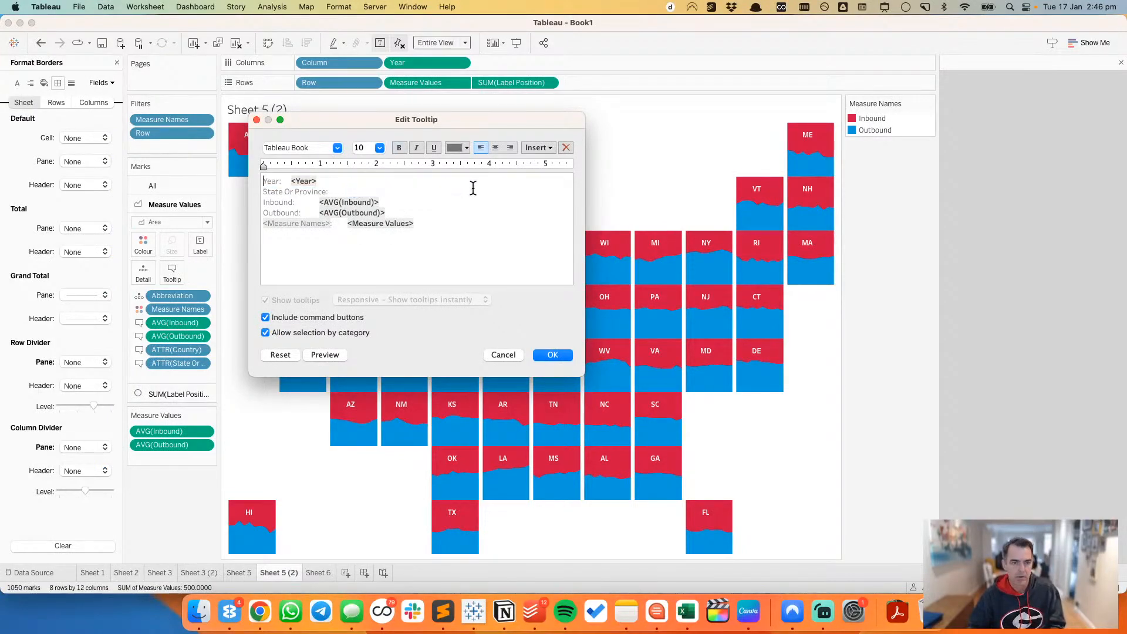
key(super+Up)
key(super+v)
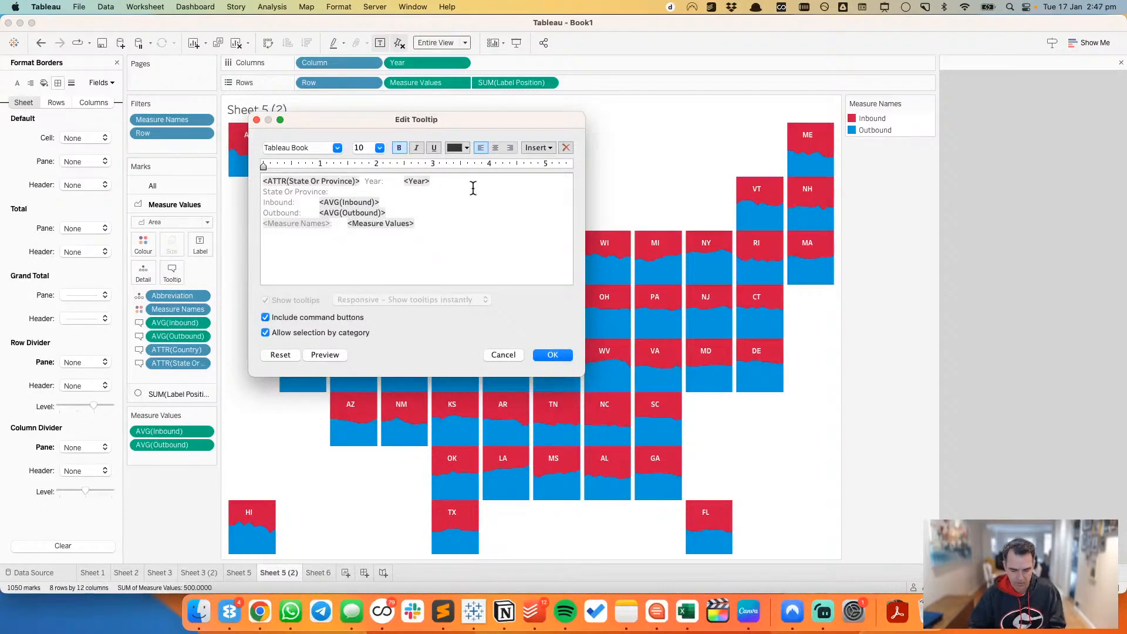
Step: Separate the State Or Province and Year fields in the tooltip with "|" and remove the "Year:" label
text(|)
key(shift+alt+Right)
key(shift+alt+Right)
key(shift+alt+Right)
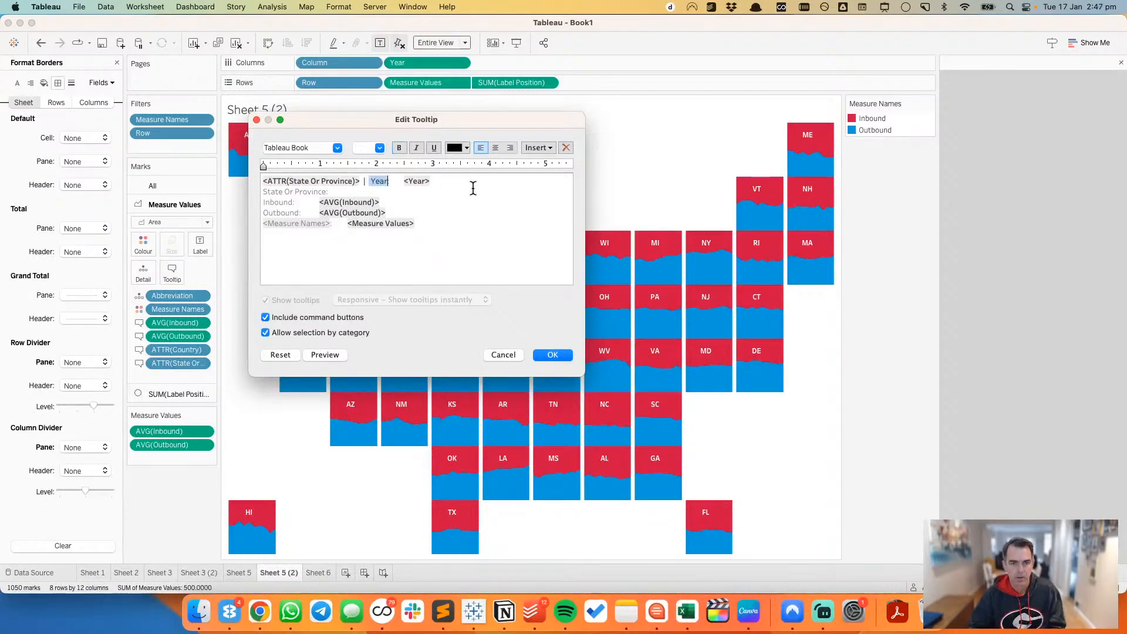
key(BackSpace)
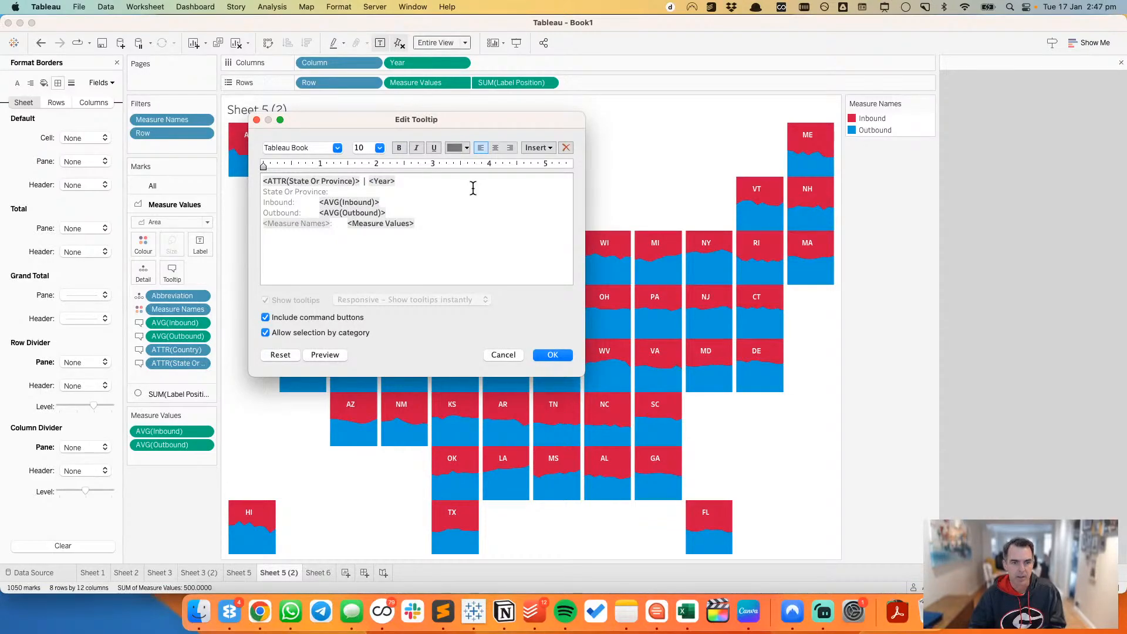
Step: Delete the leftover State Or Province label line and the Measure Names line, apply the tooltip, and check it on Idaho
key(shift+Down)
key(BackSpace)
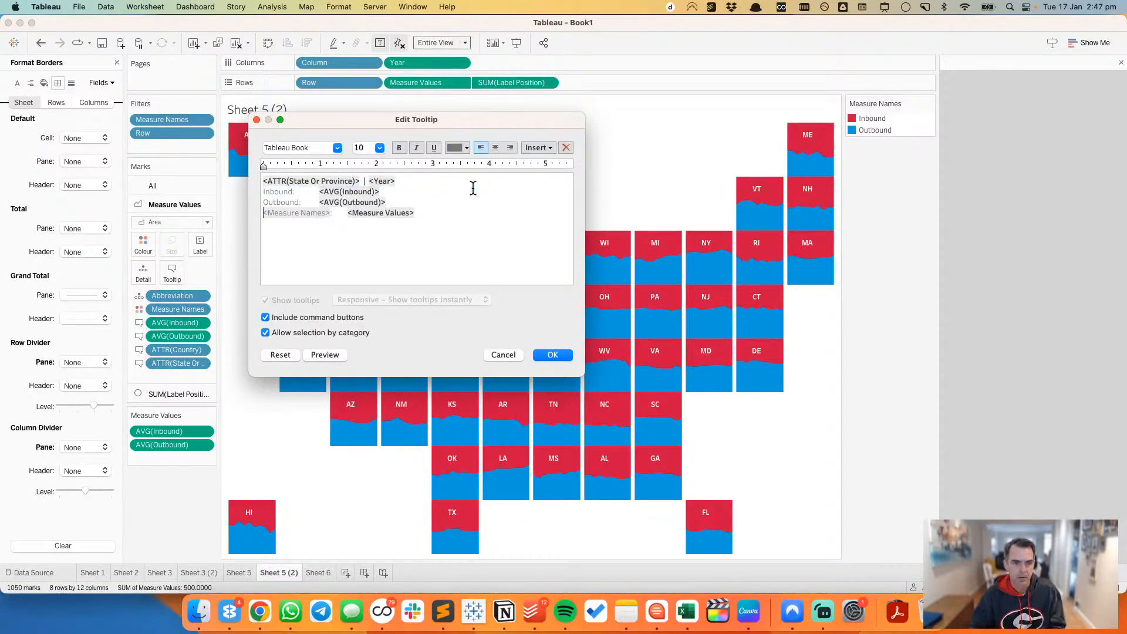
key(shift+Down)
key(BackSpace)
click(301, 318)
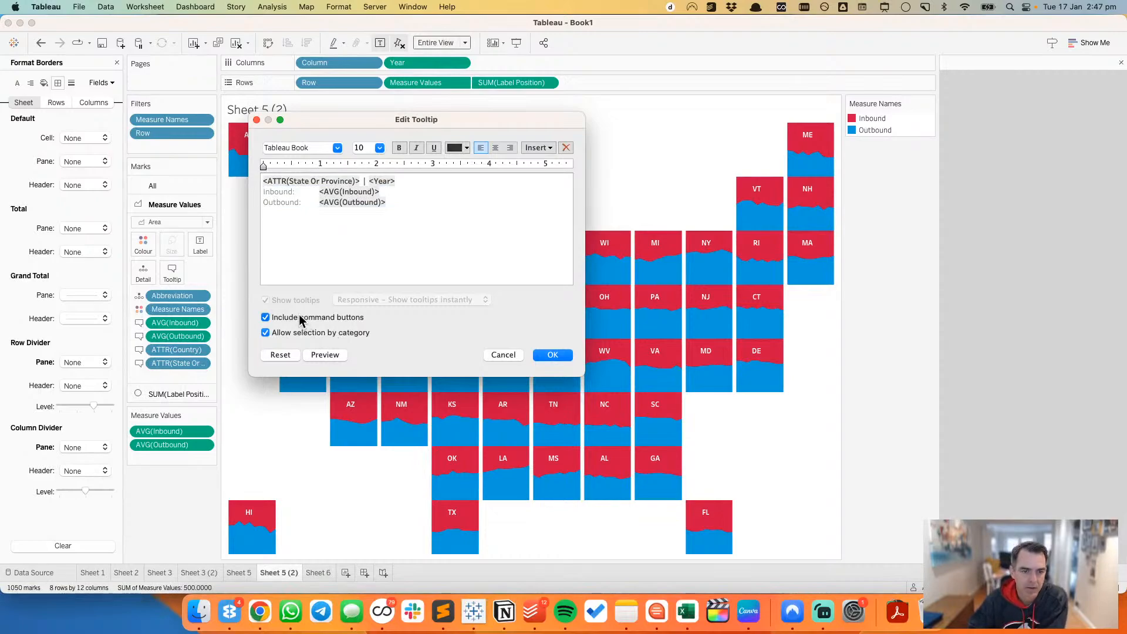
click(552, 356)
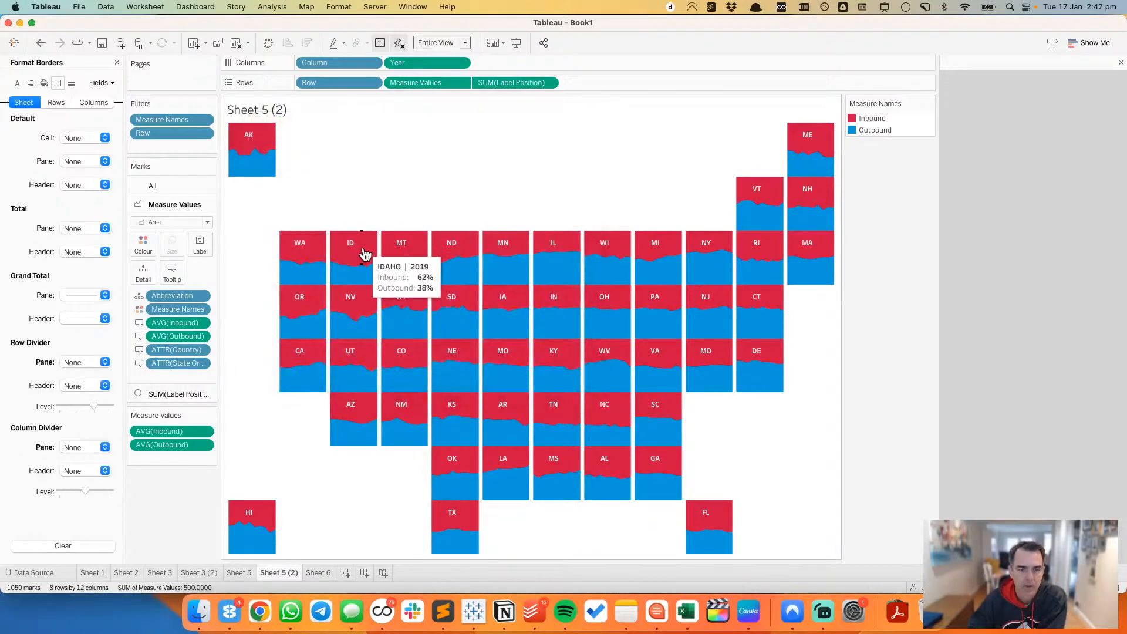
click(358, 262)
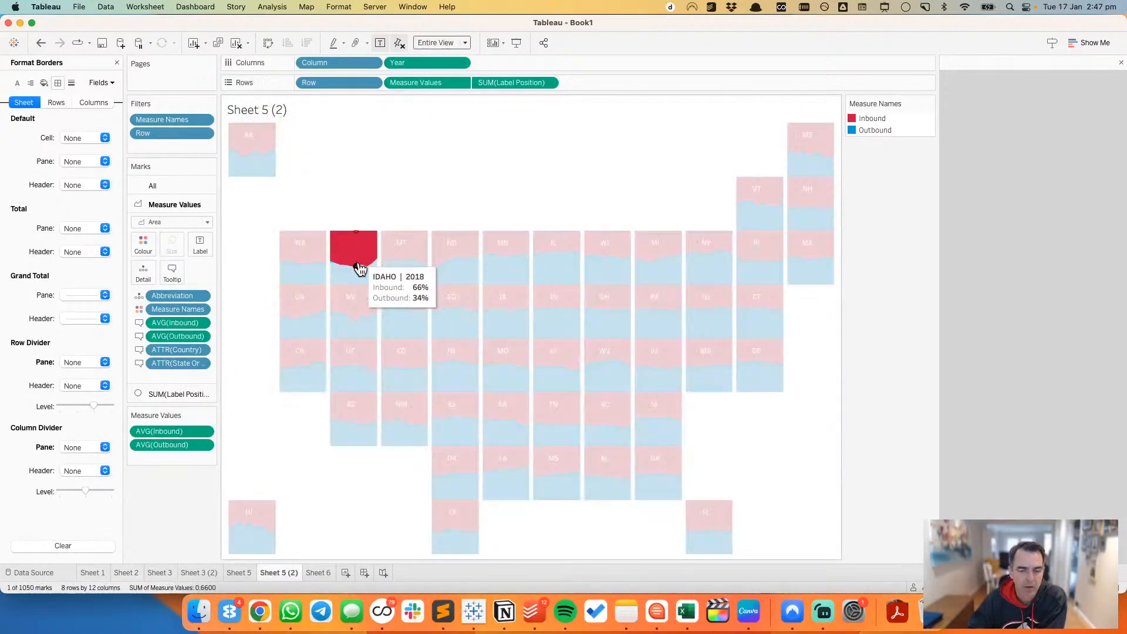
click(360, 214)
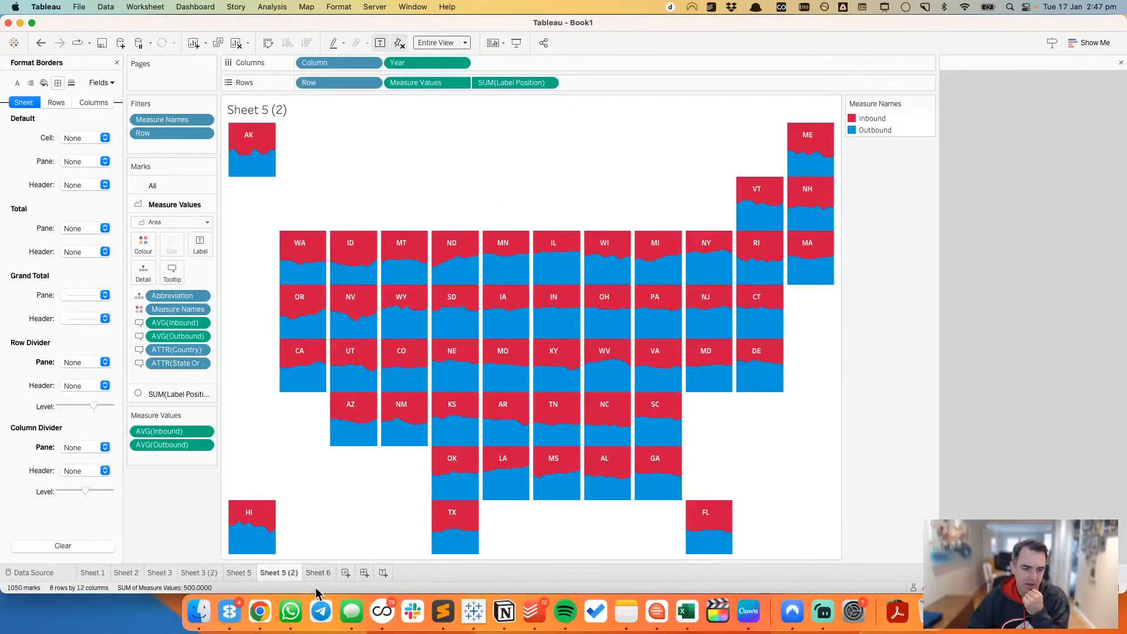
Step: Create a new worksheet with a line chart of average Inbound by Year, split into one line per State Or Province
click(345, 573)
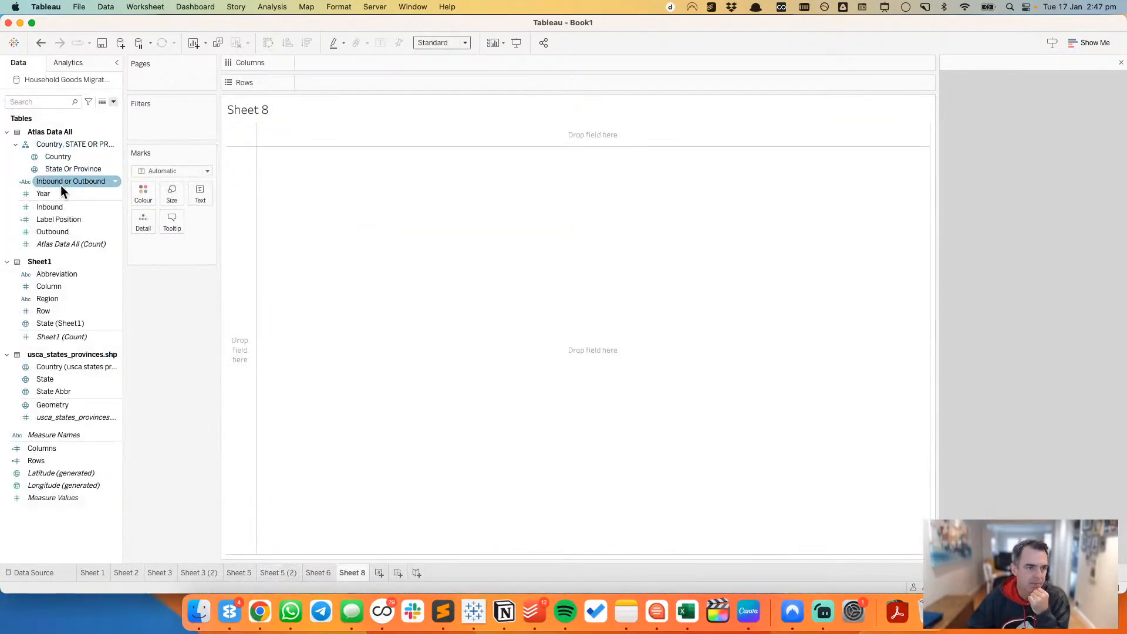
drag(59, 193, 338, 64)
drag(92, 206, 393, 77)
click(66, 322)
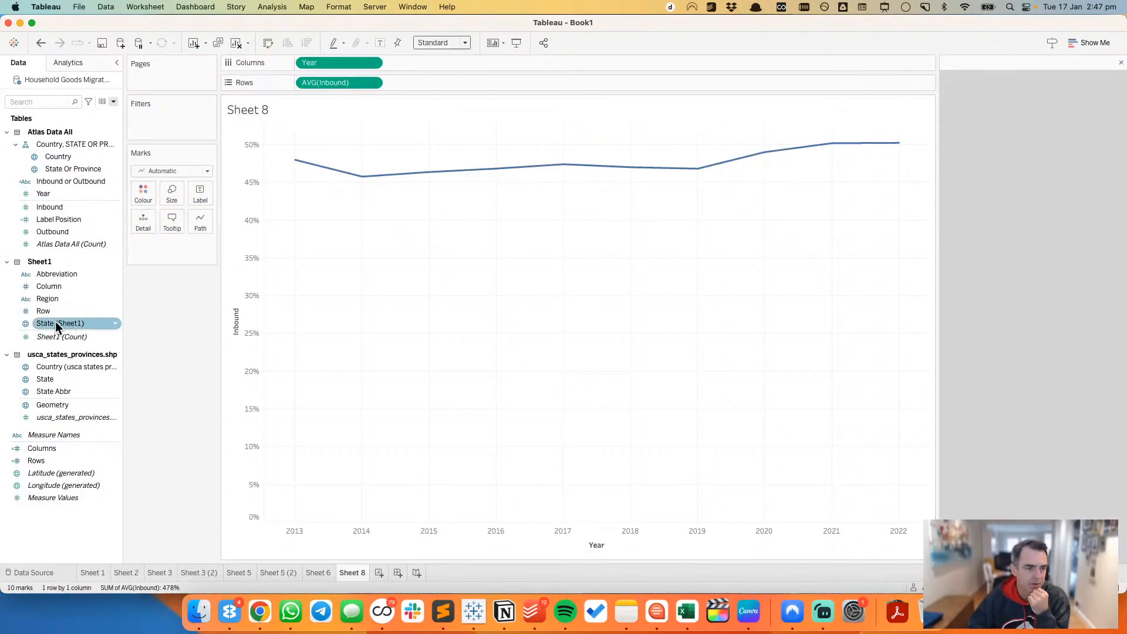
click(66, 170)
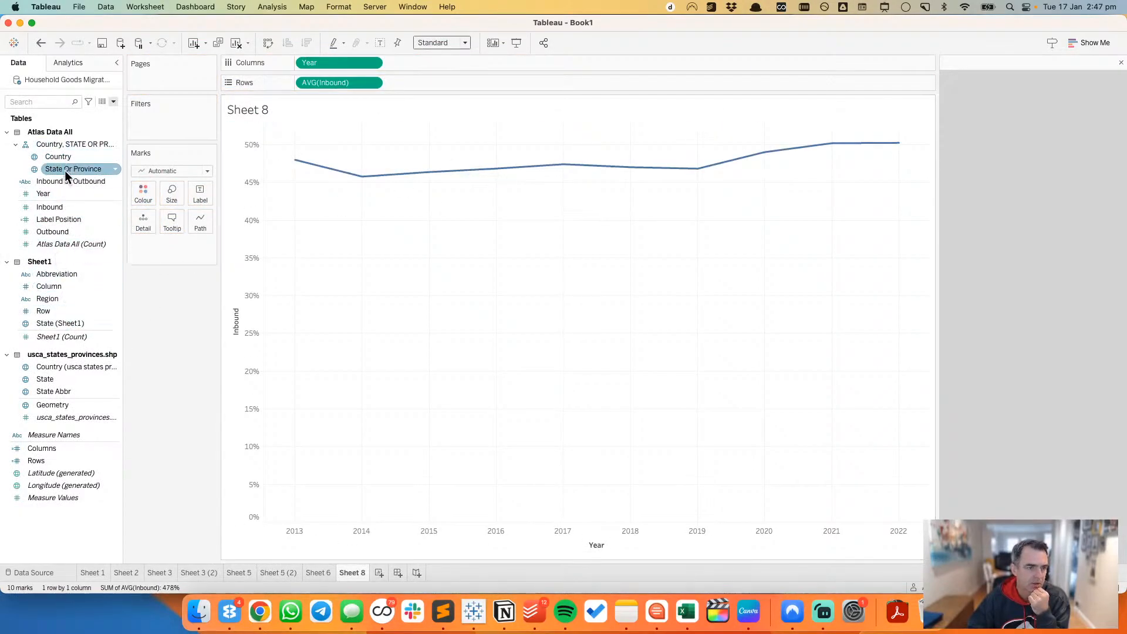
drag(65, 170, 171, 230)
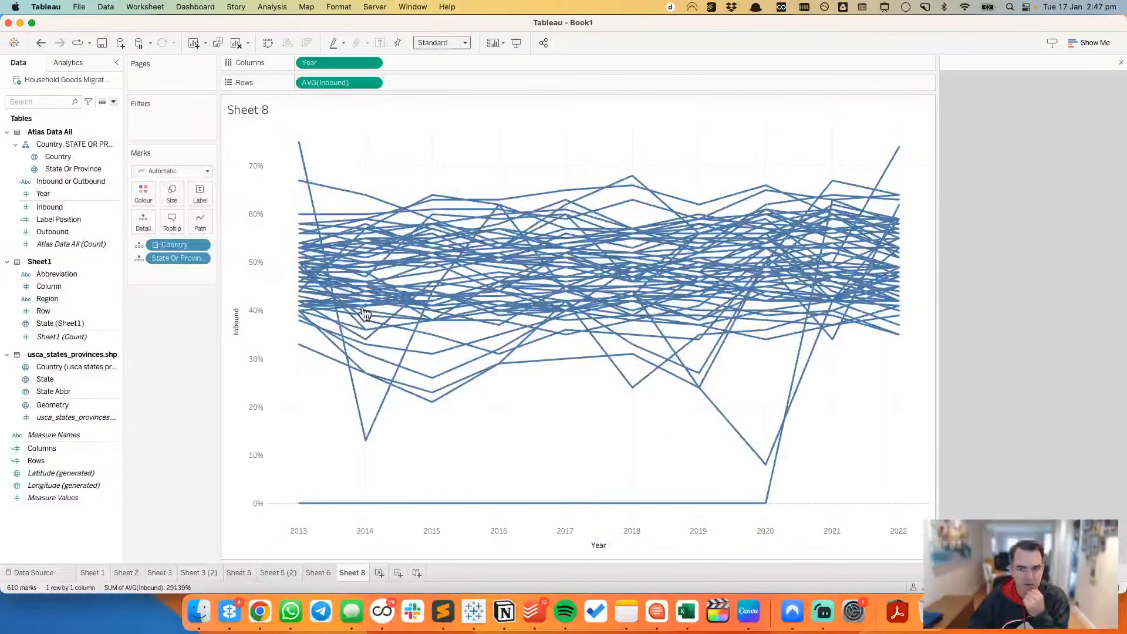
Step: Check the outlying lines, and filter the line chart by Country so that only United States is kept
mouse_move(569, 509)
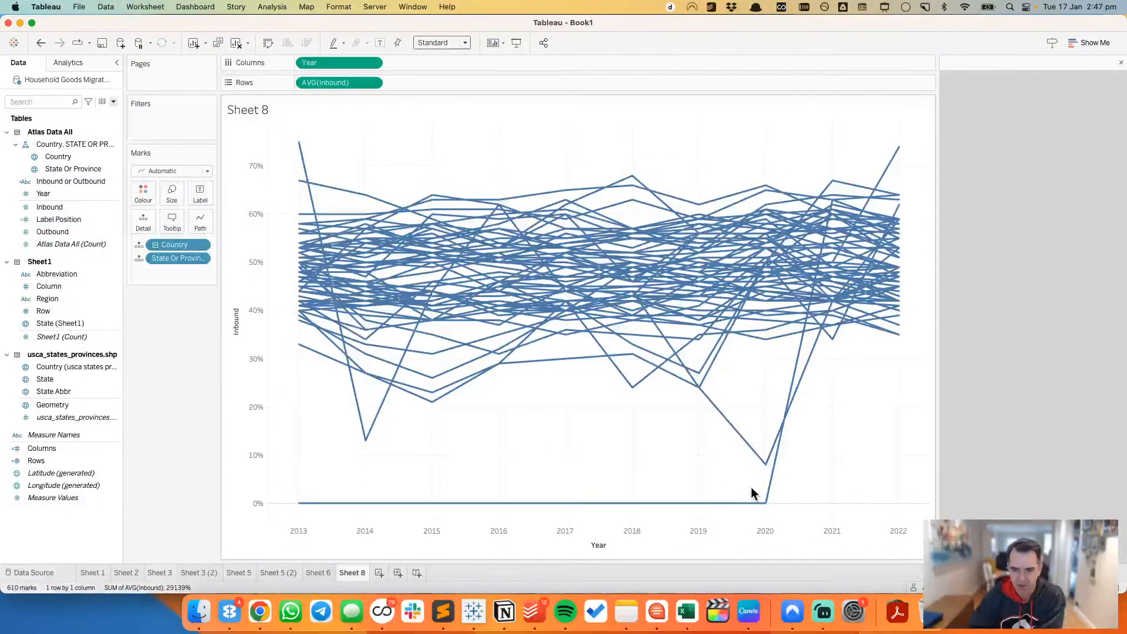
mouse_move(767, 507)
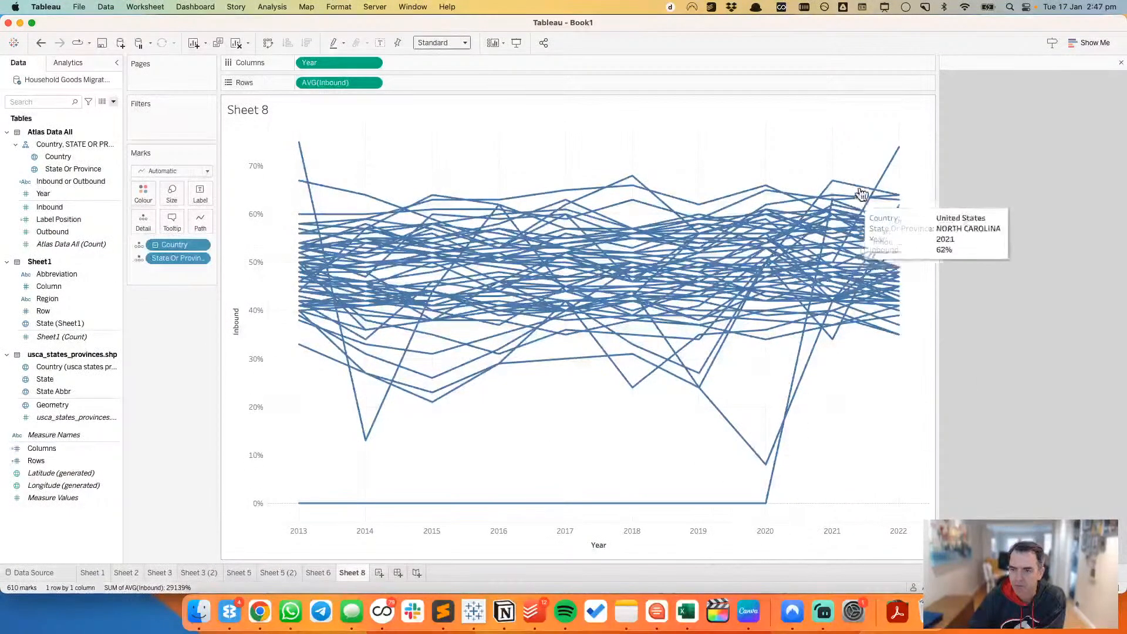
mouse_move(861, 187)
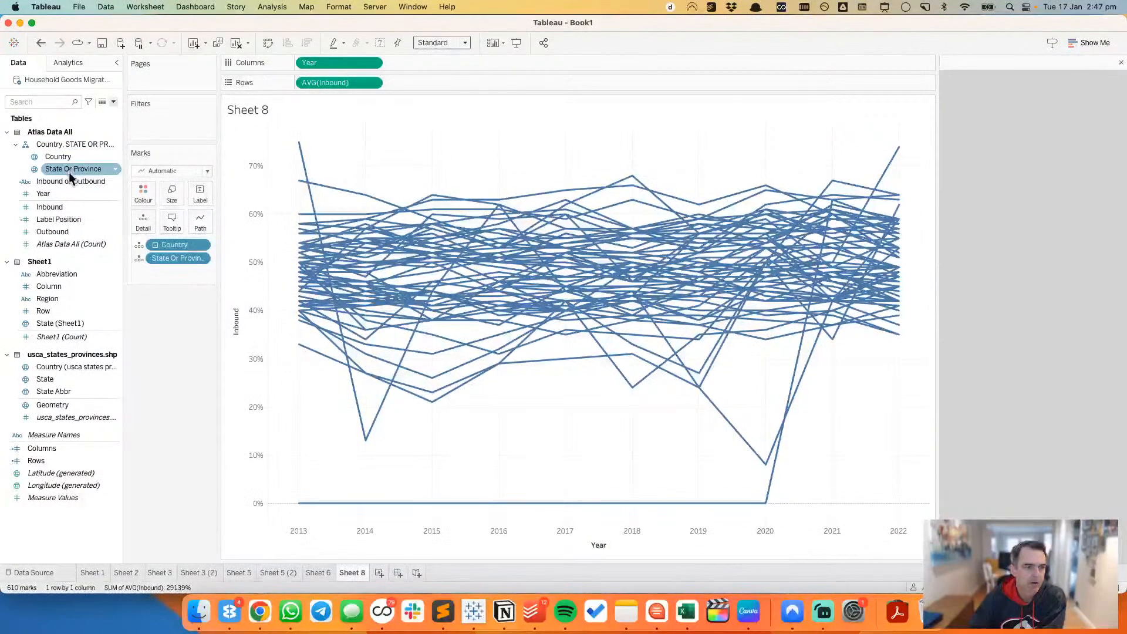
drag(61, 159, 166, 122)
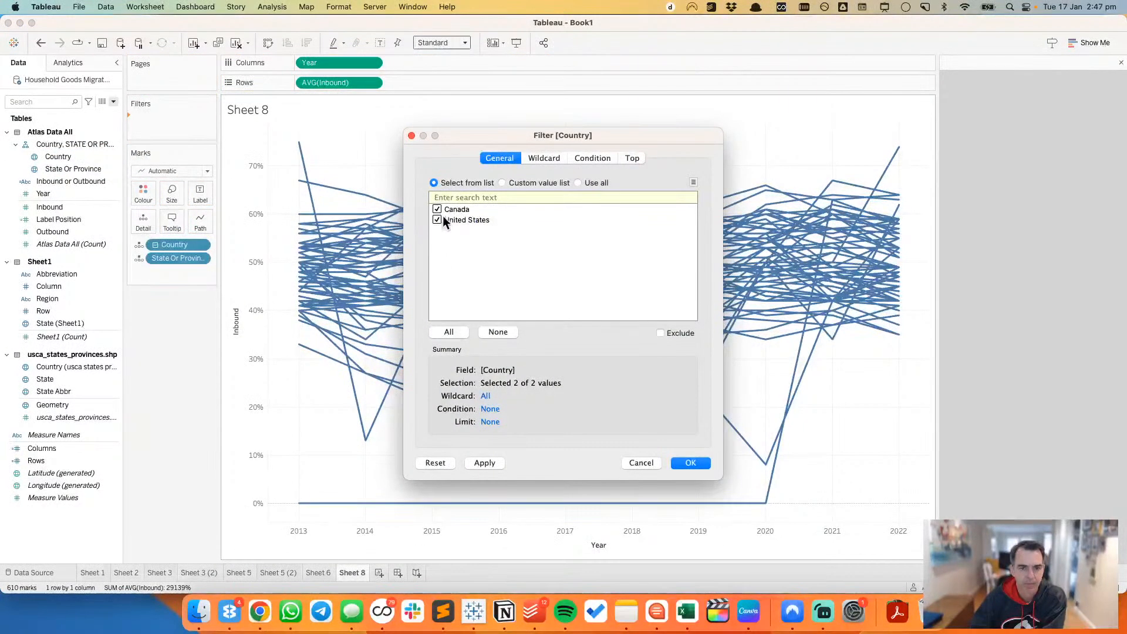
click(687, 462)
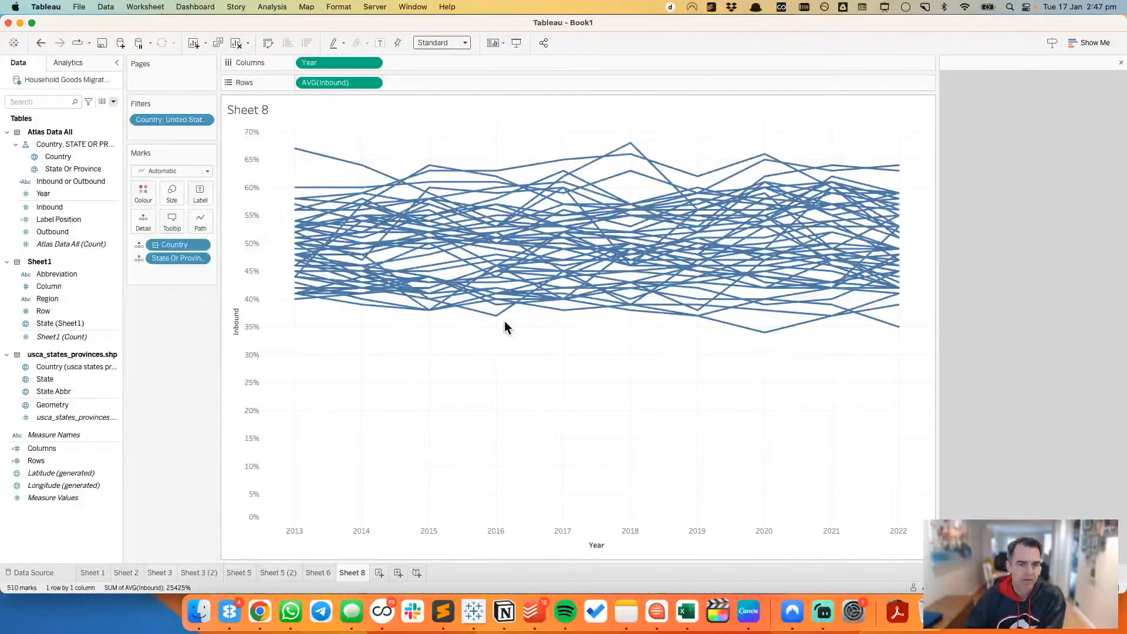
Step: On Sheet 5 (2), give the Measure Values area marks a white border
click(330, 576)
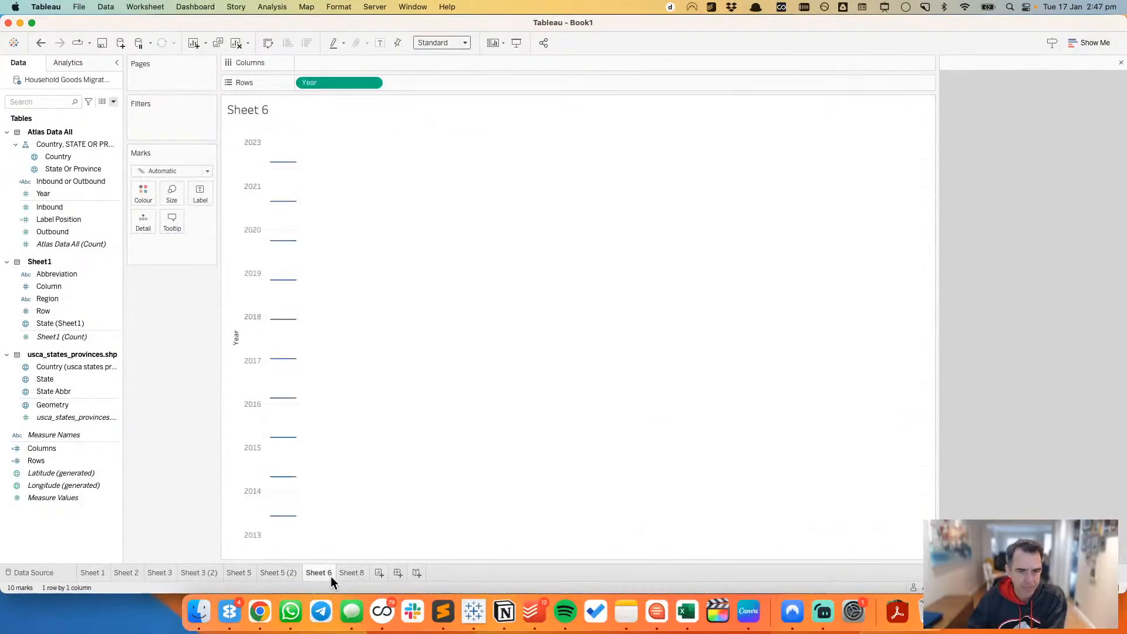
click(271, 573)
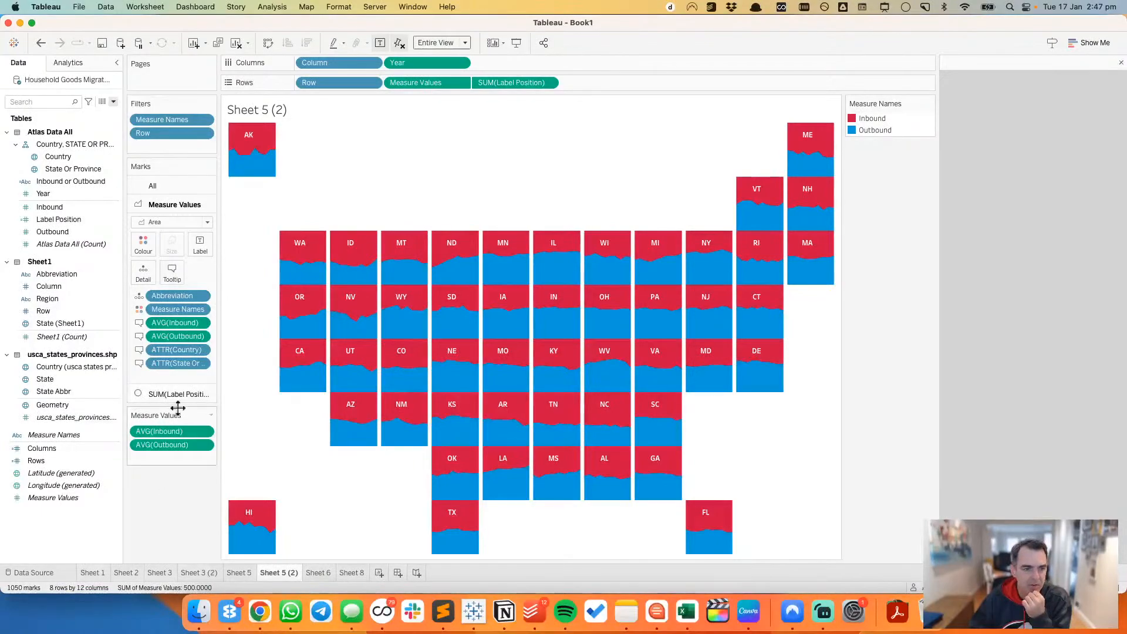
click(141, 249)
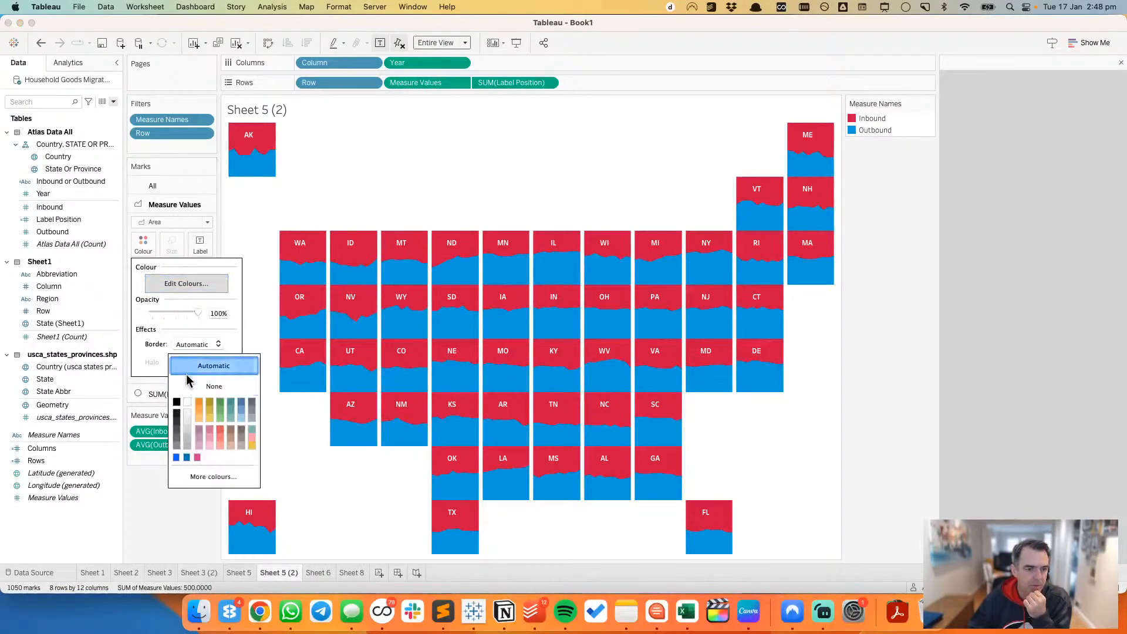
click(186, 345)
click(188, 415)
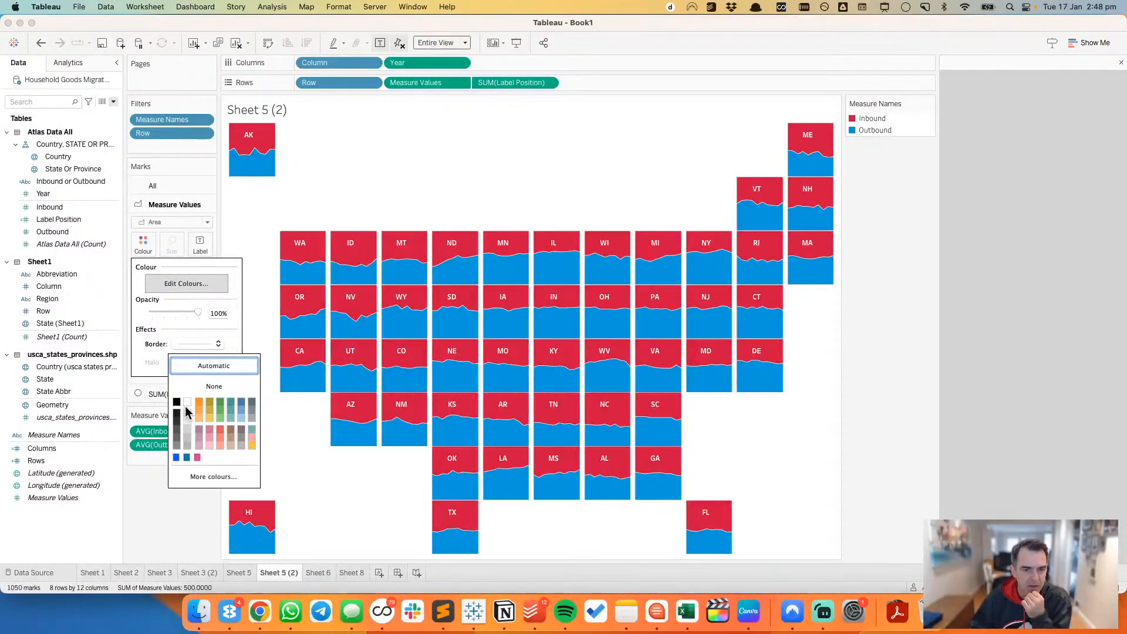
click(188, 404)
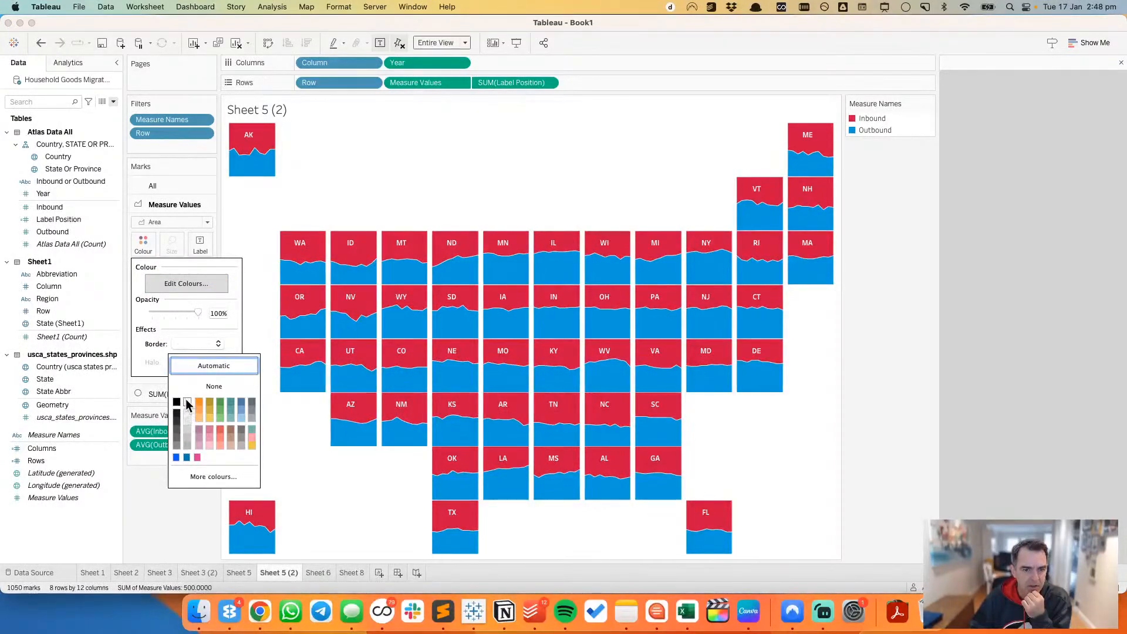
click(189, 559)
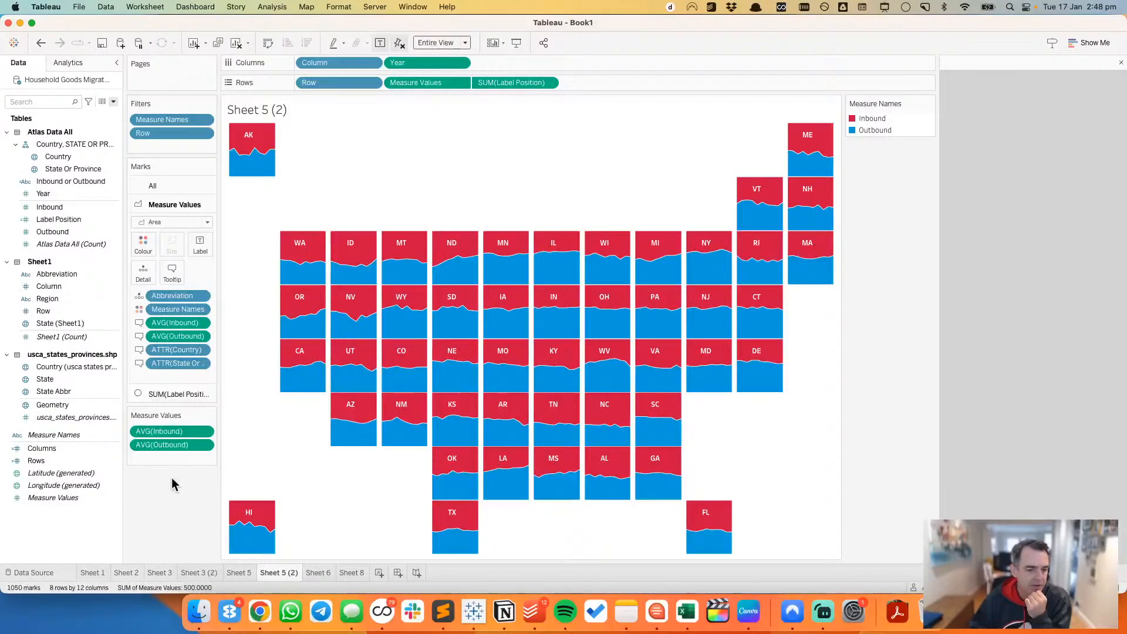
Step: Switch to Chrome to view the Atlas migration patterns page
click(261, 612)
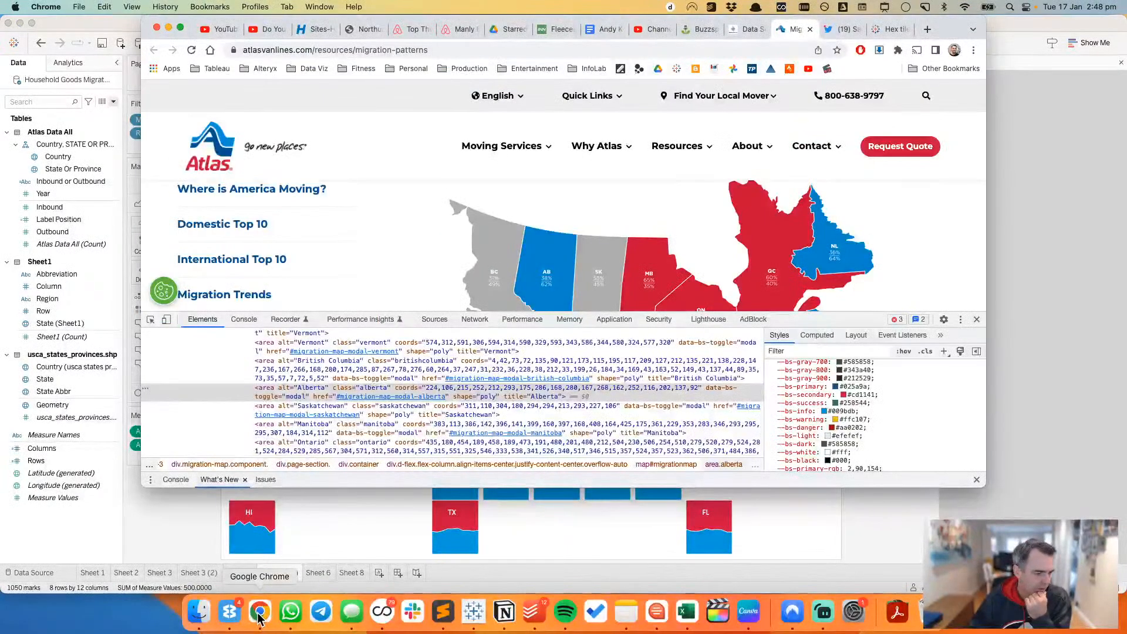
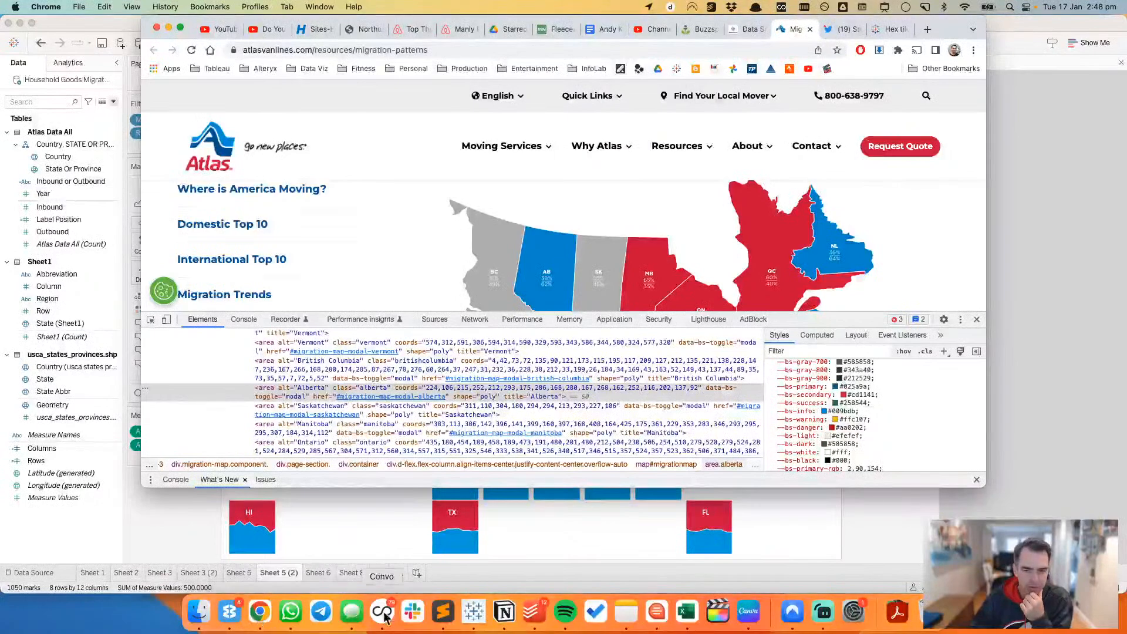
Step: Close the page's developer tools, switch back to Tableau and create a calculated field named Diff with the formula [Inbound]-[Outbound]
click(977, 319)
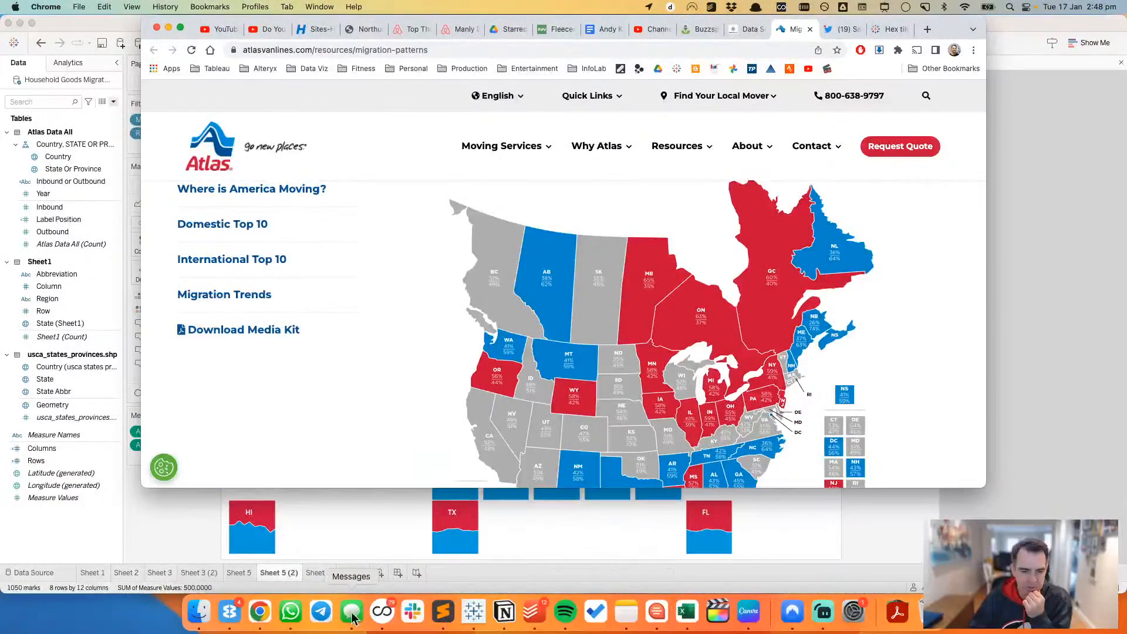
click(474, 611)
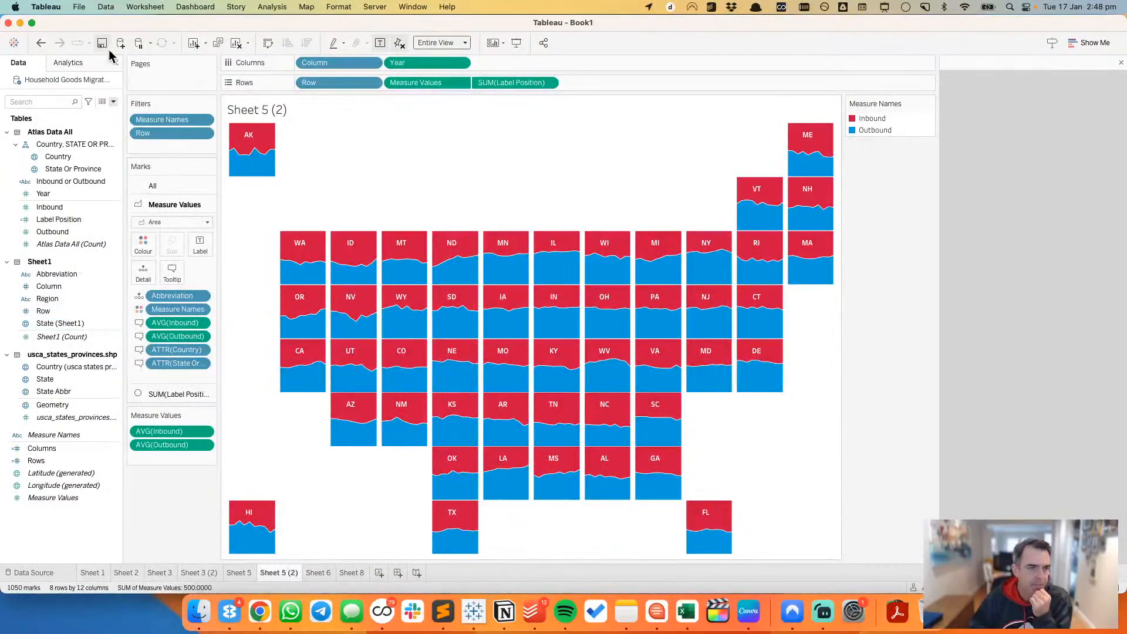
click(114, 102)
click(100, 114)
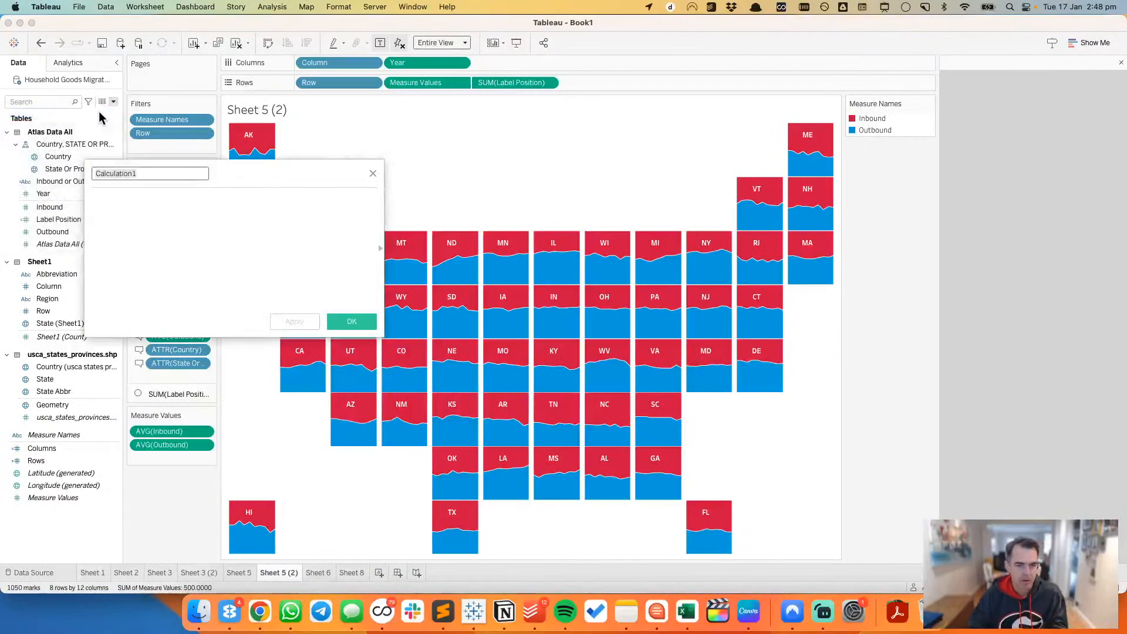
text(Diff)
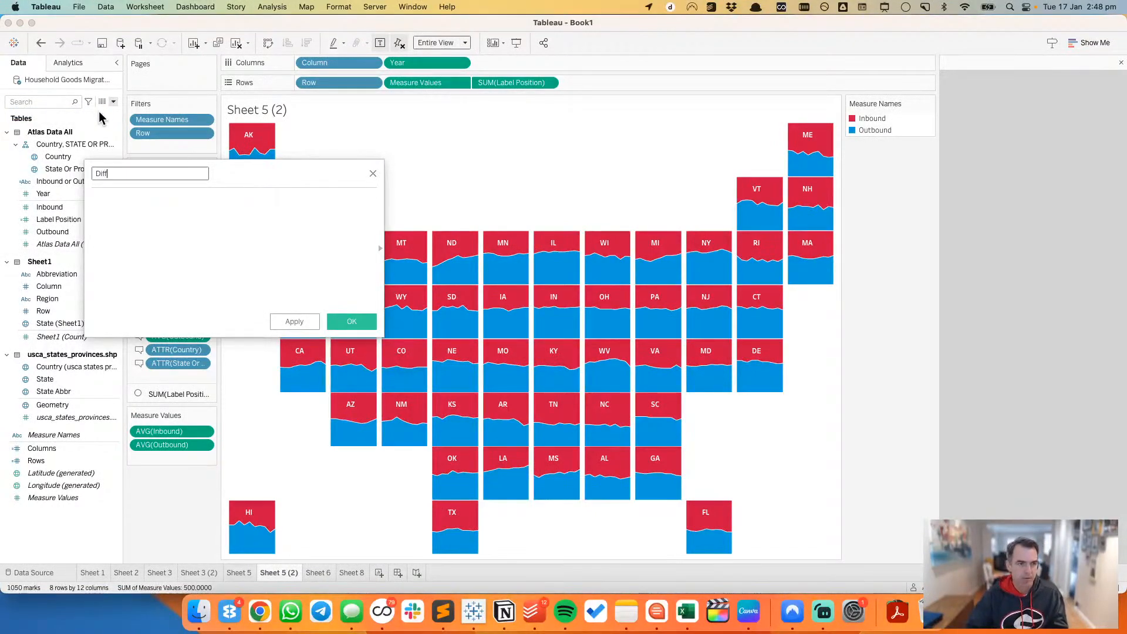
click(57, 209)
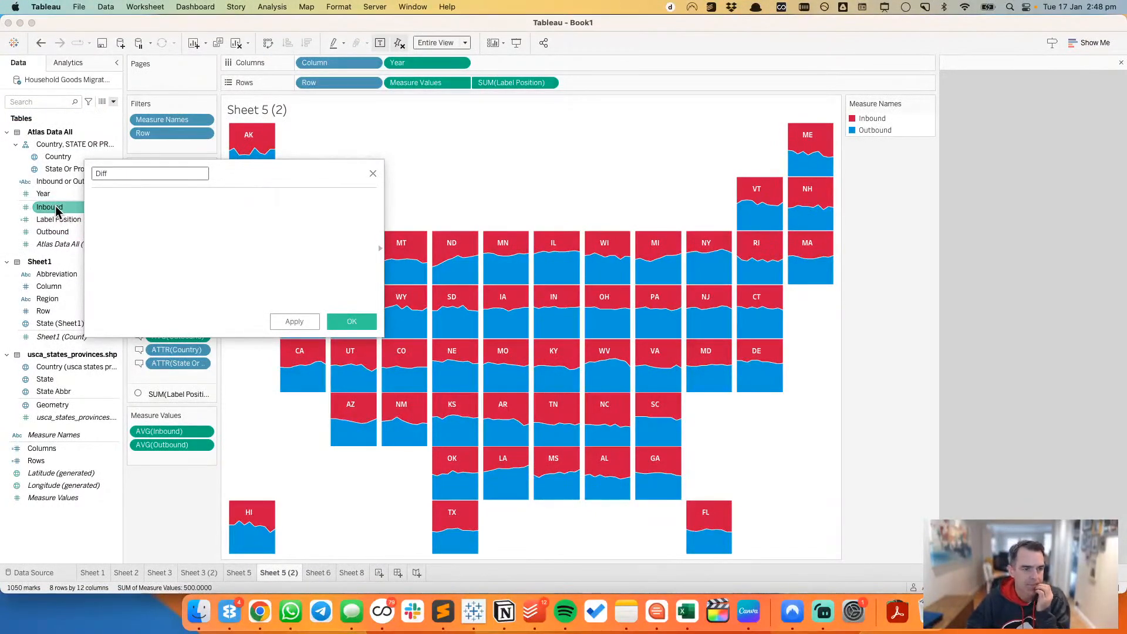
drag(57, 210, 184, 218)
text(-)
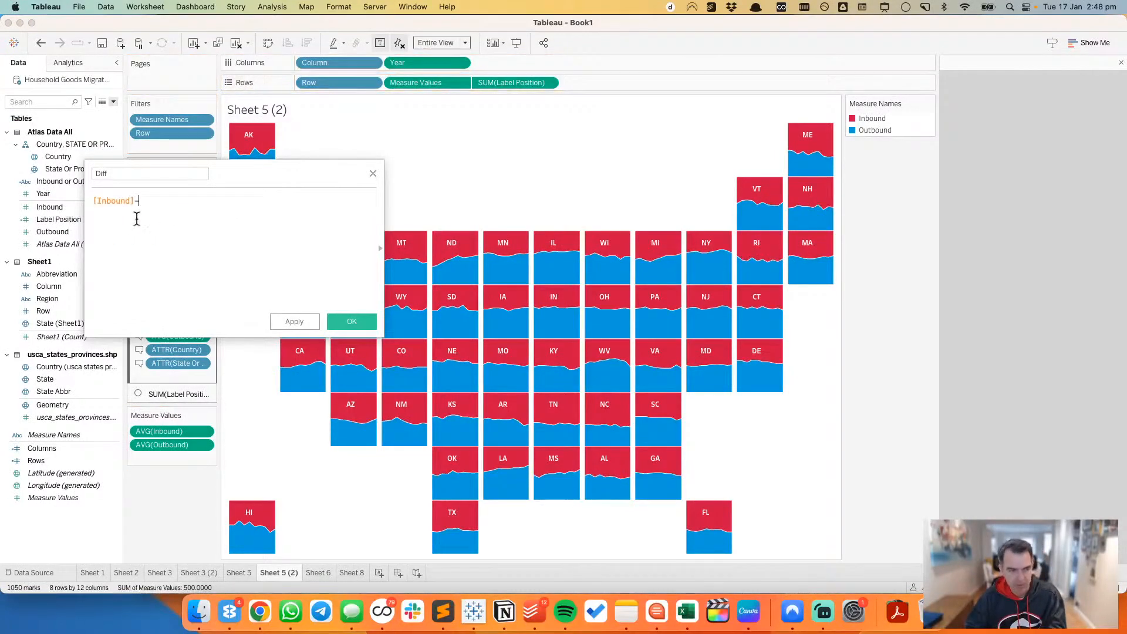
drag(51, 232, 176, 203)
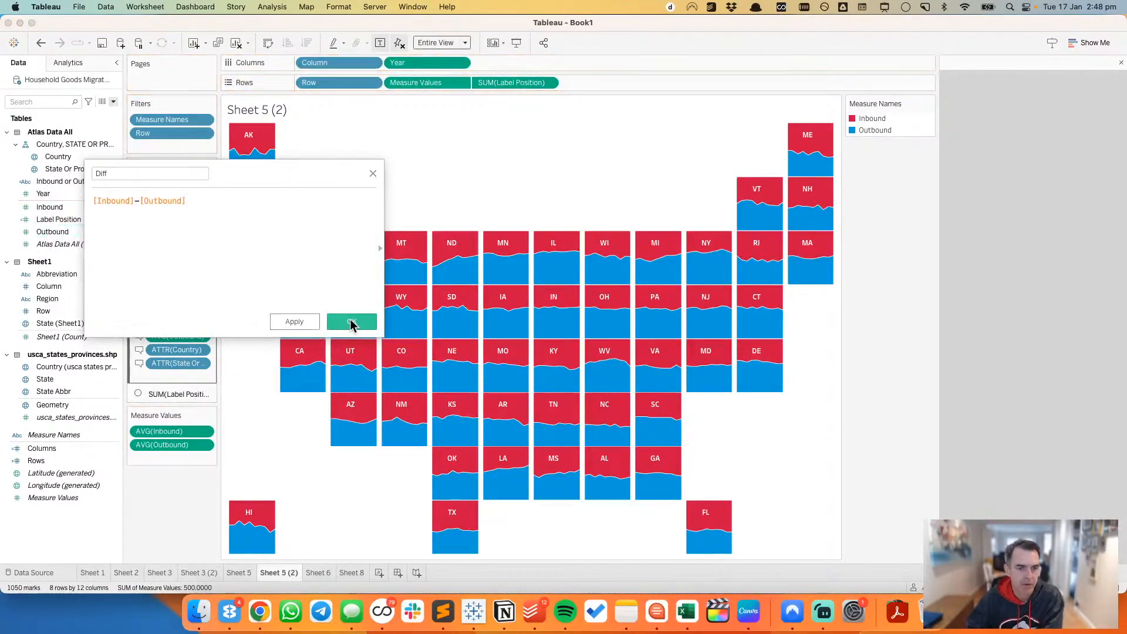
click(352, 322)
Step: Duplicate Sheet 5 (2) and replace Measure Values on Rows with Diff in the copy
right_click(284, 573)
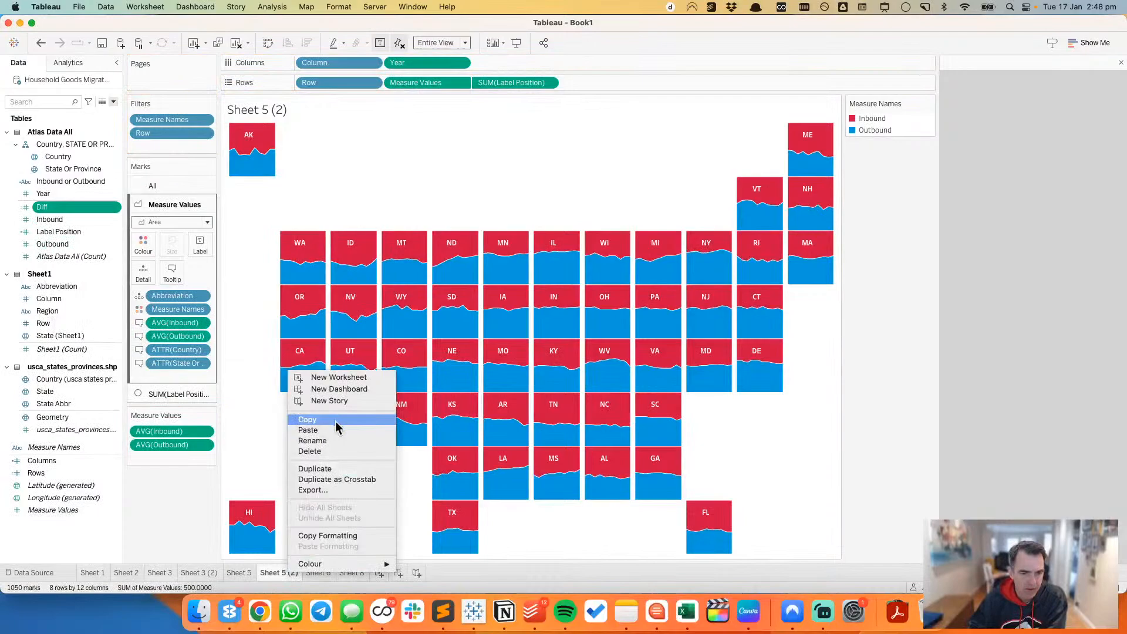
click(333, 468)
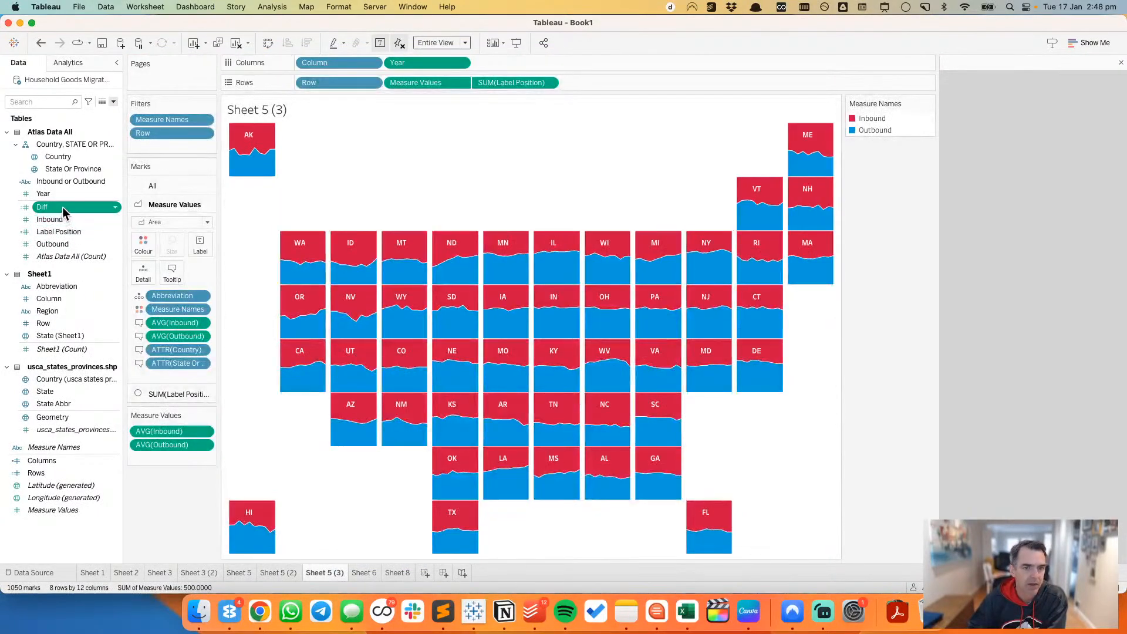
drag(62, 207, 419, 85)
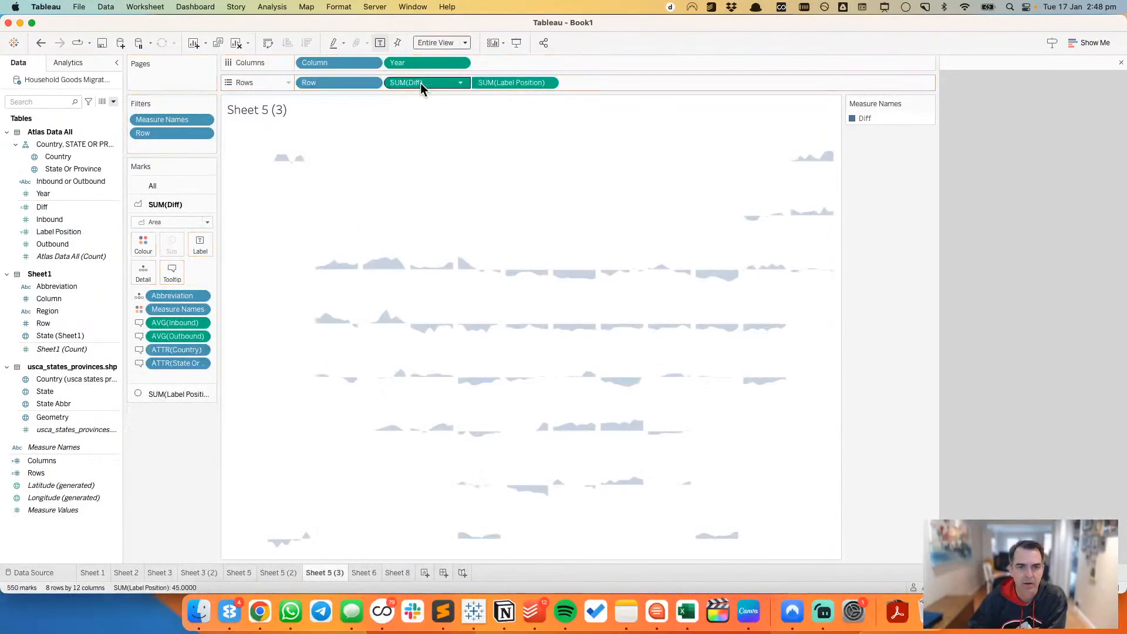
Step: Set Diff's default aggregation to Average and also change the Diff measure on Rows to an average
click(79, 209)
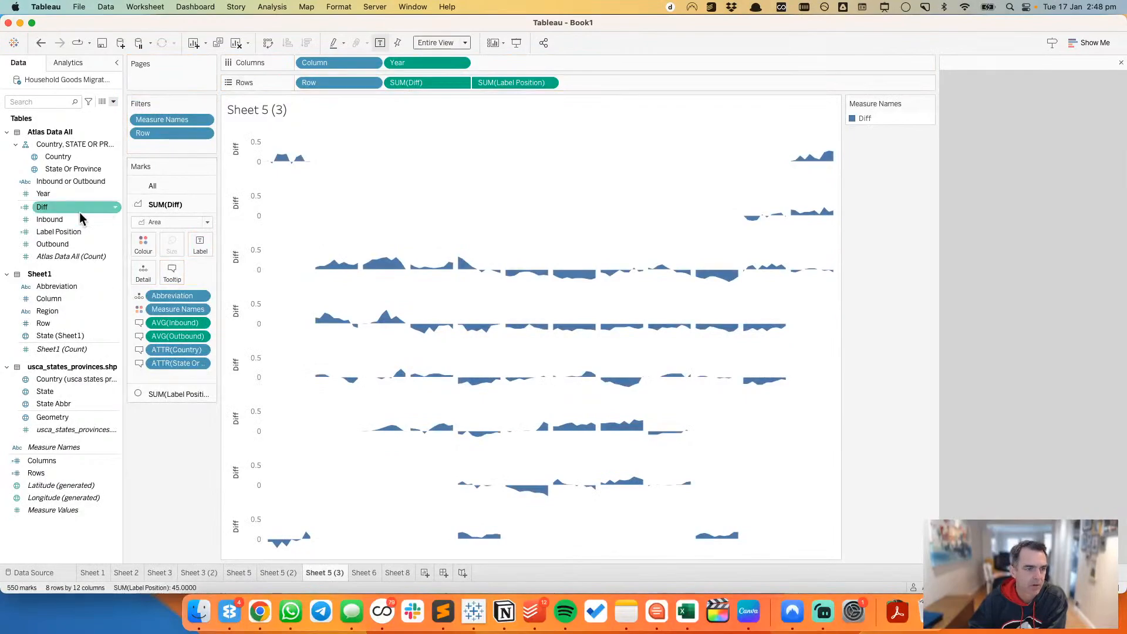
click(111, 206)
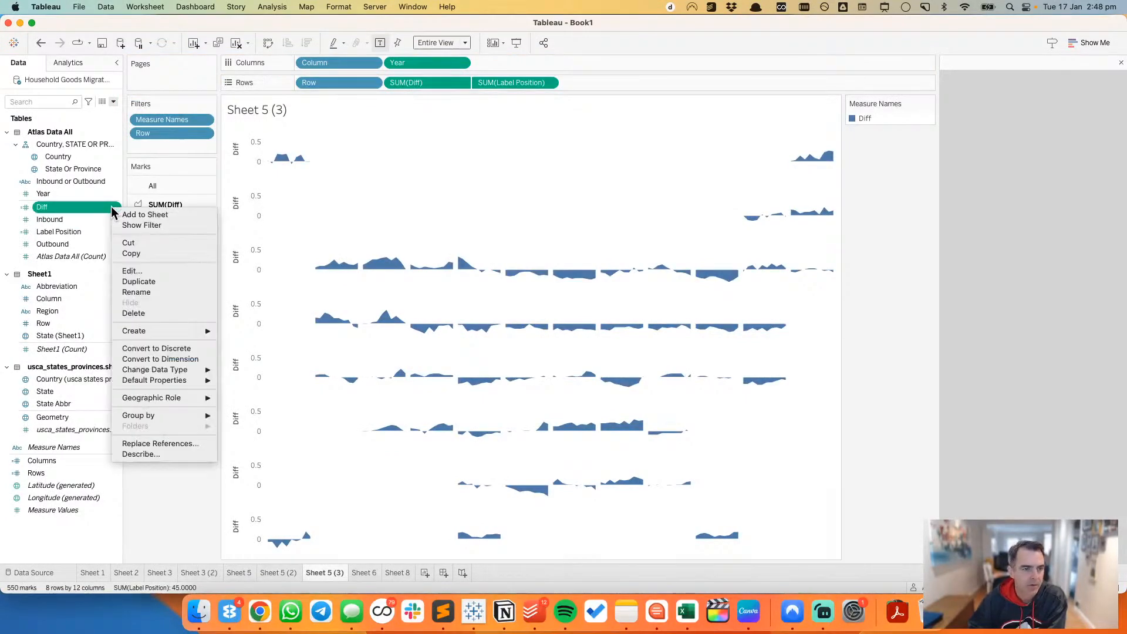
mouse_move(193, 380)
mouse_move(278, 412)
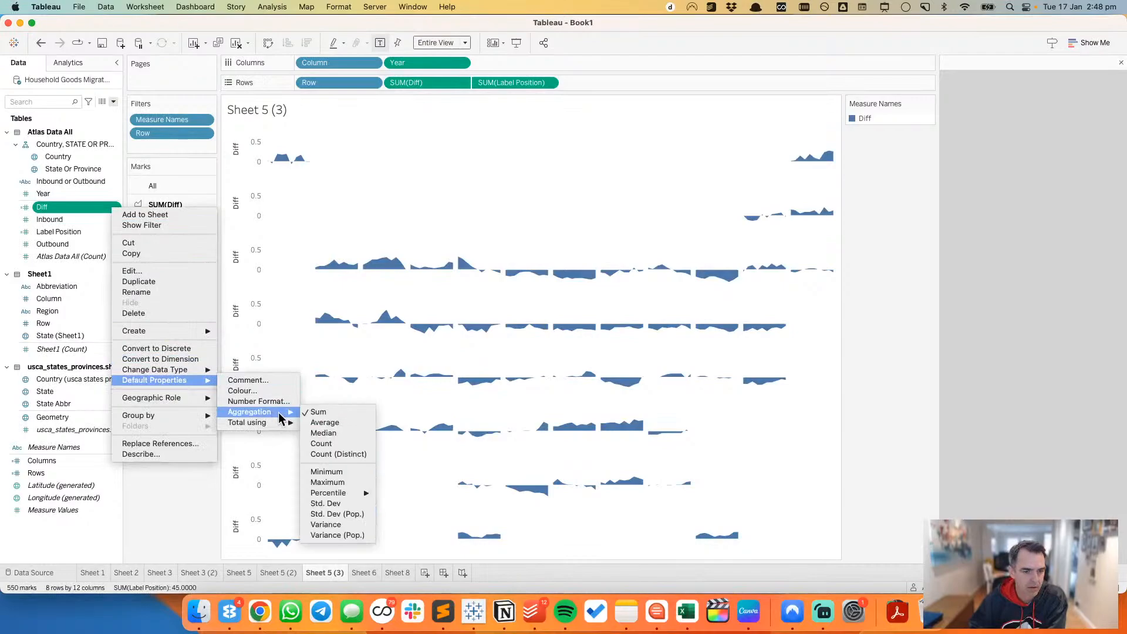
click(322, 412)
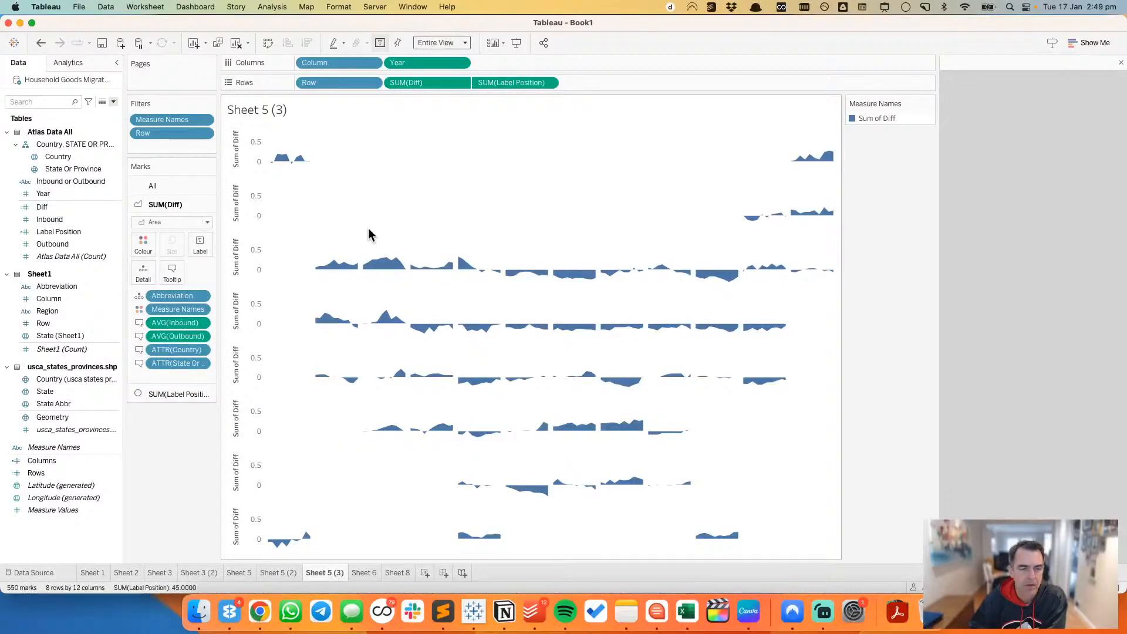
click(461, 83)
mouse_move(470, 192)
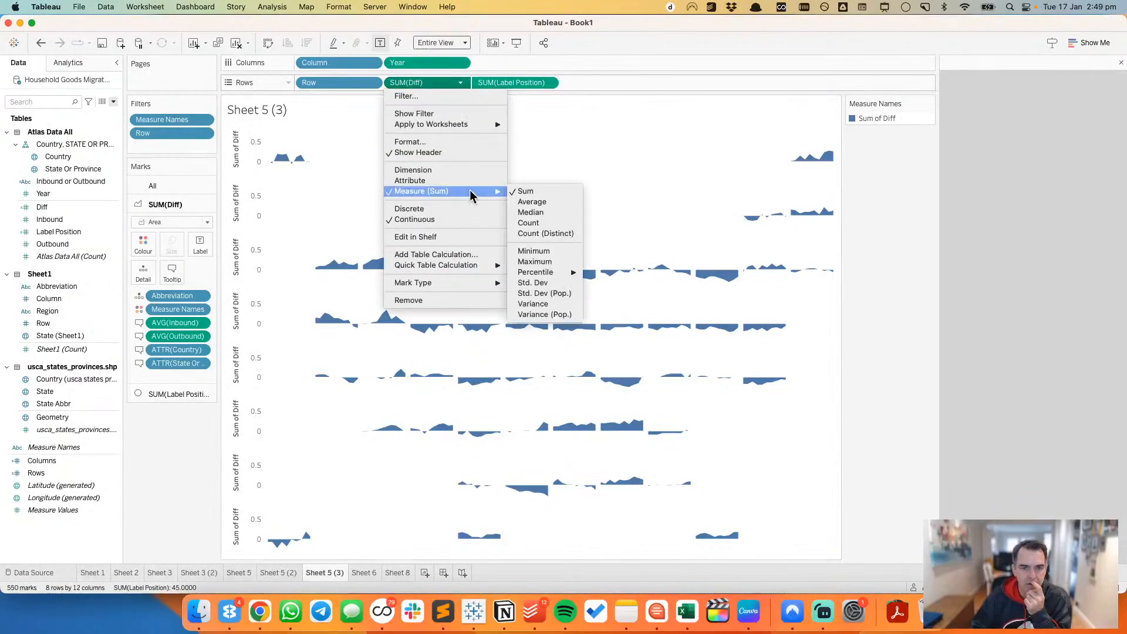
click(562, 203)
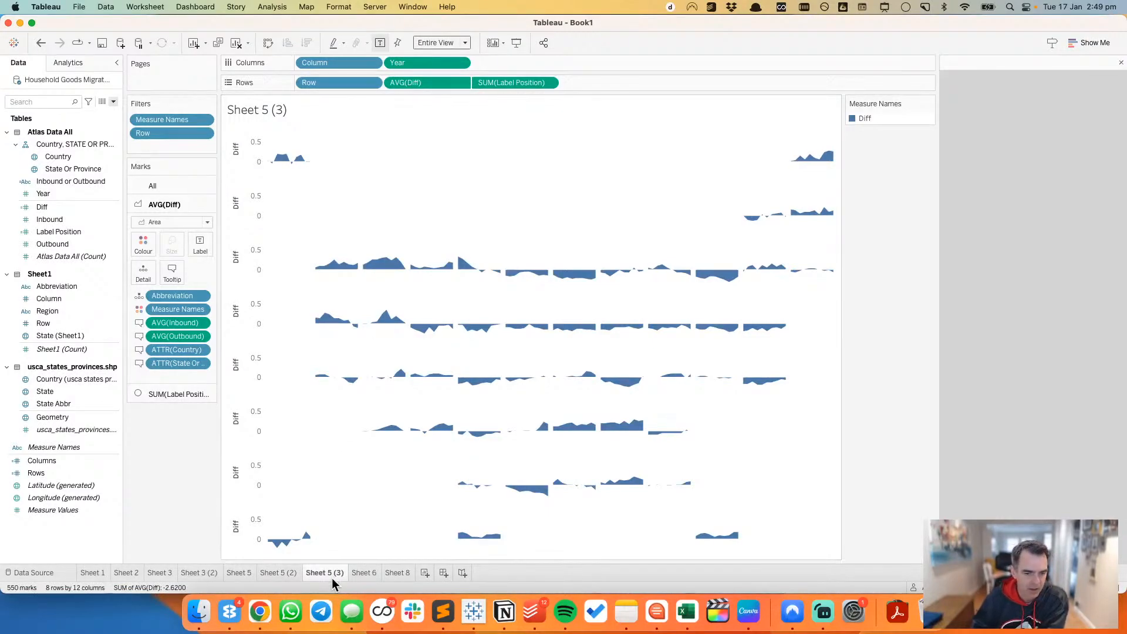
Step: Add a second Diff measure at the end of Rows and fix the start of its axis at 0
mouse_move(442, 435)
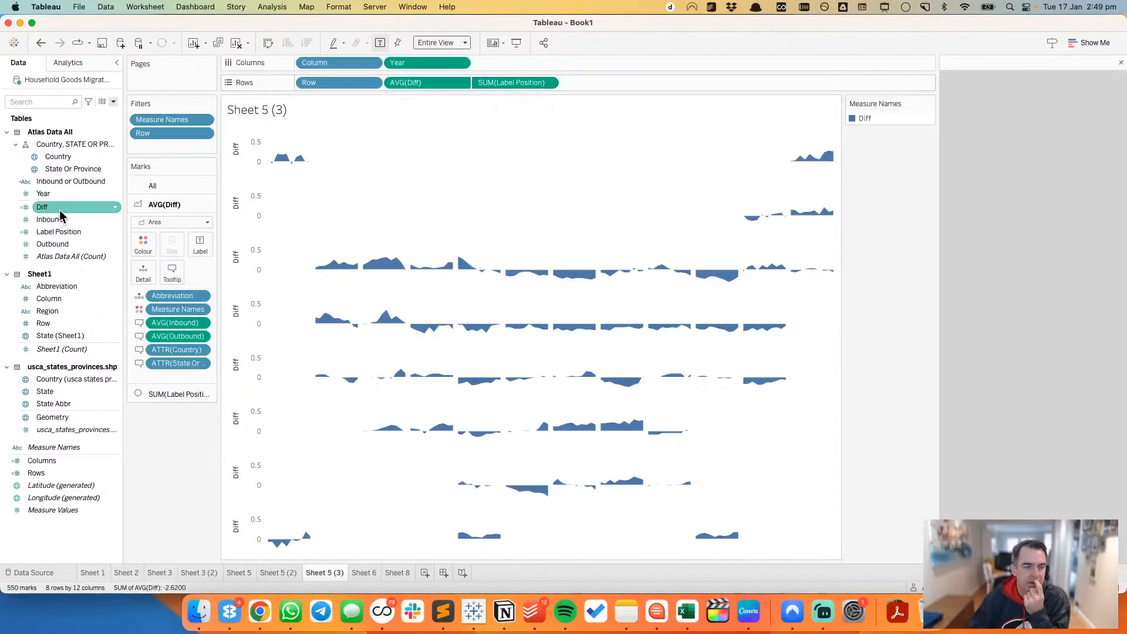
drag(61, 213, 613, 88)
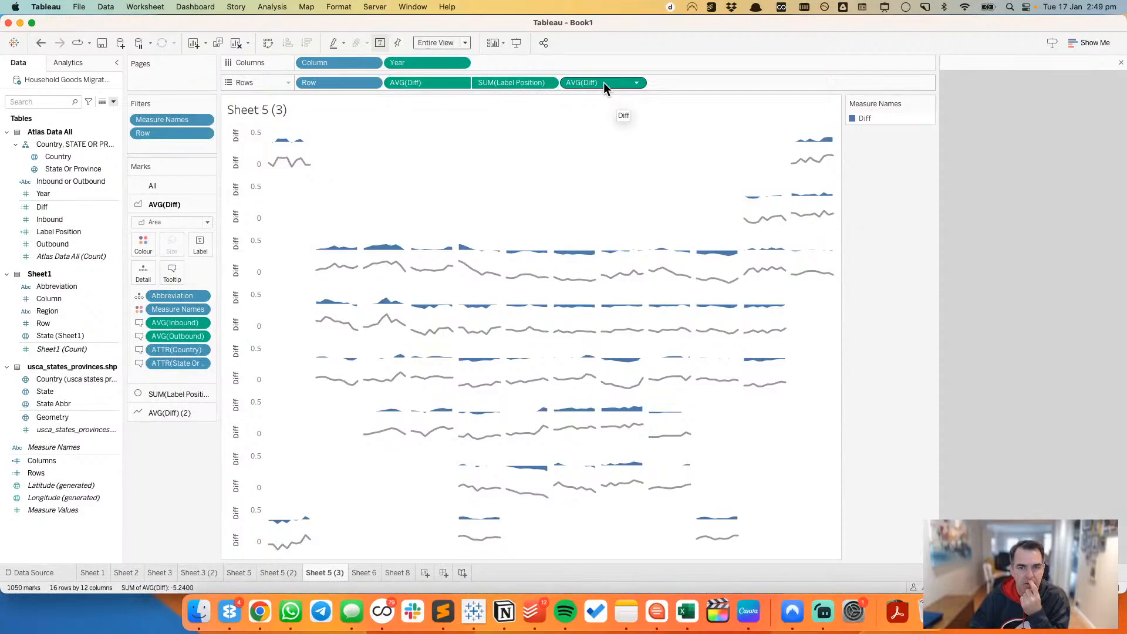
double_click(249, 164)
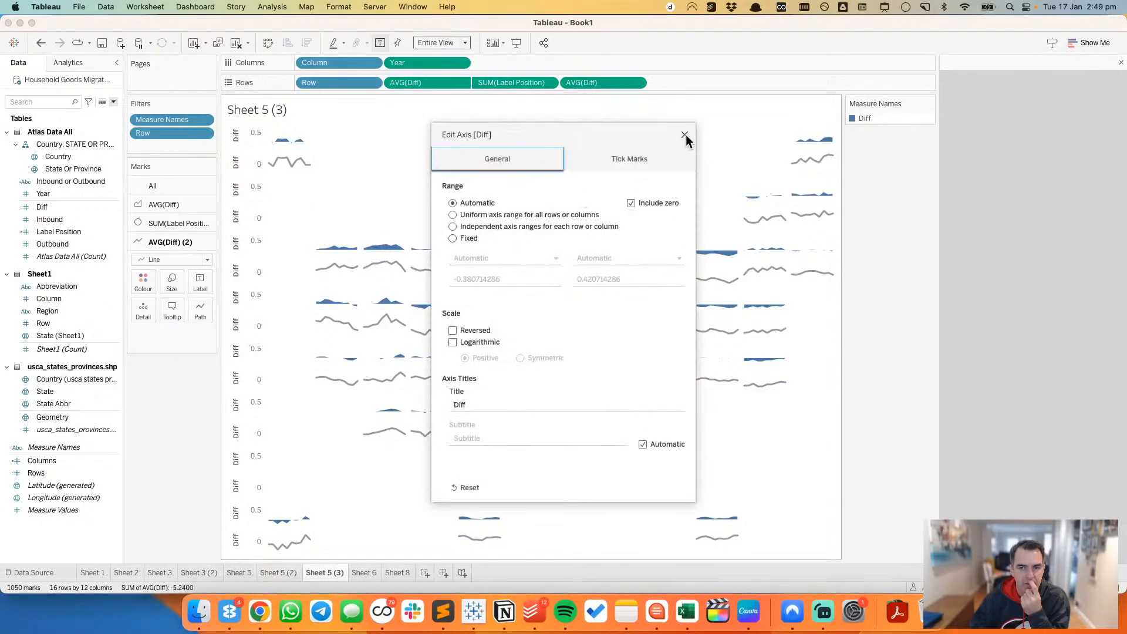
click(452, 238)
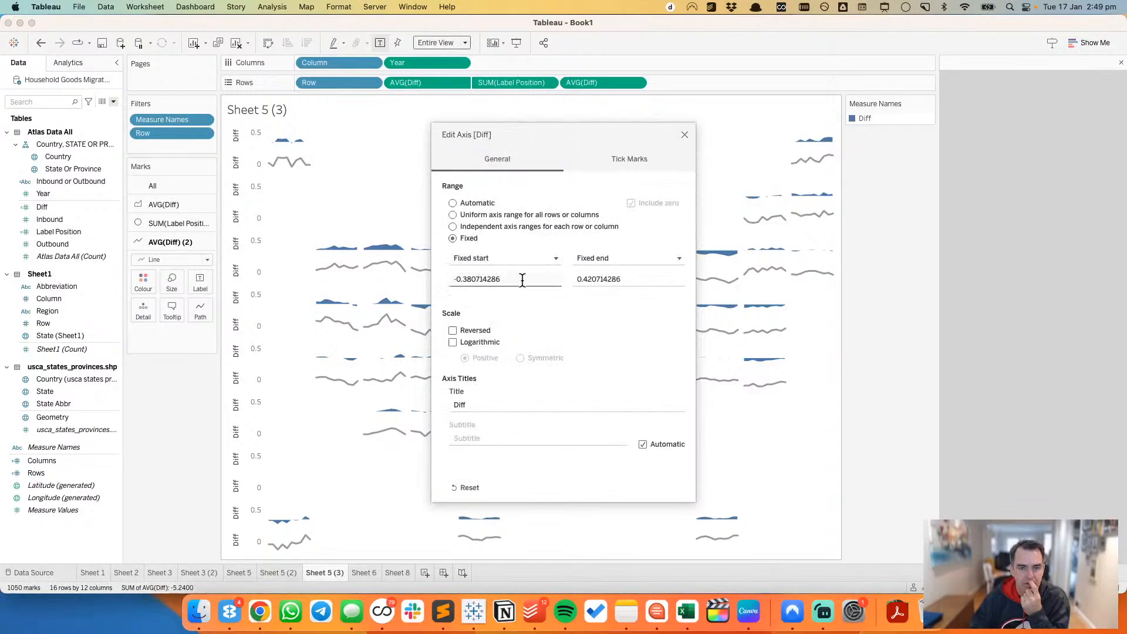
double_click(522, 281)
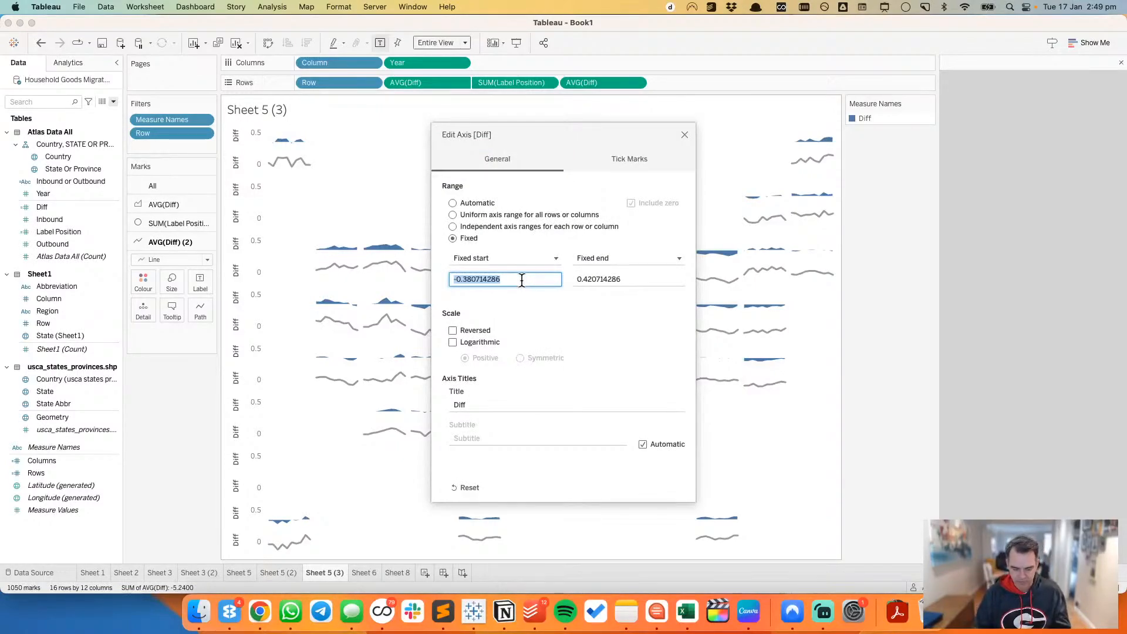
text(0)
key(Tab)
Step: Fix the end of the second Diff measure's axis at 1
click(597, 256)
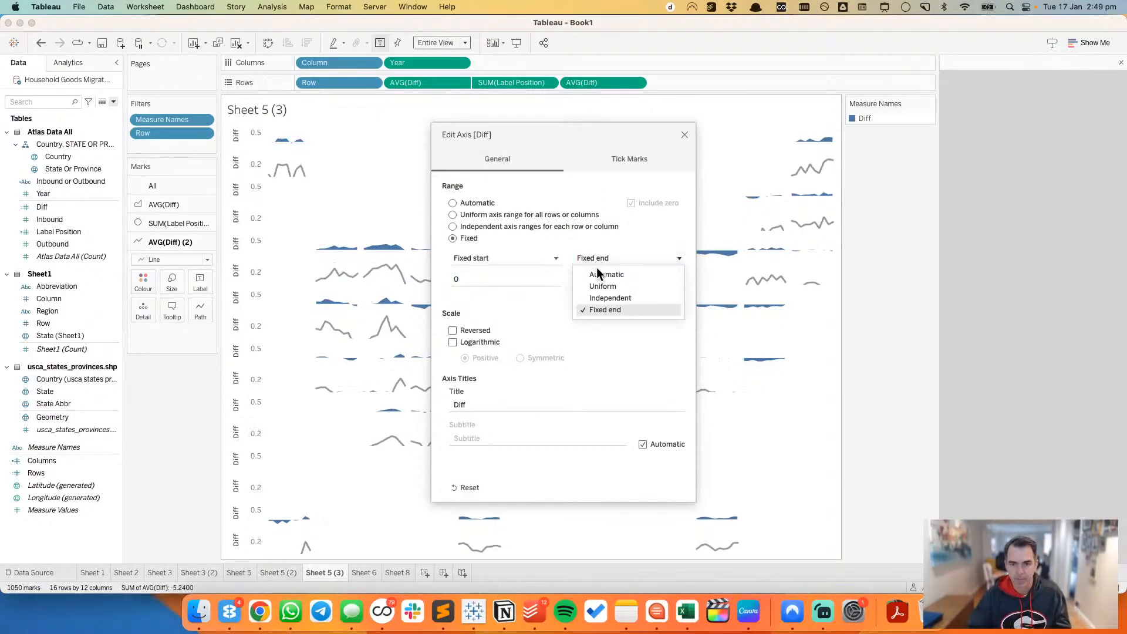
click(597, 273)
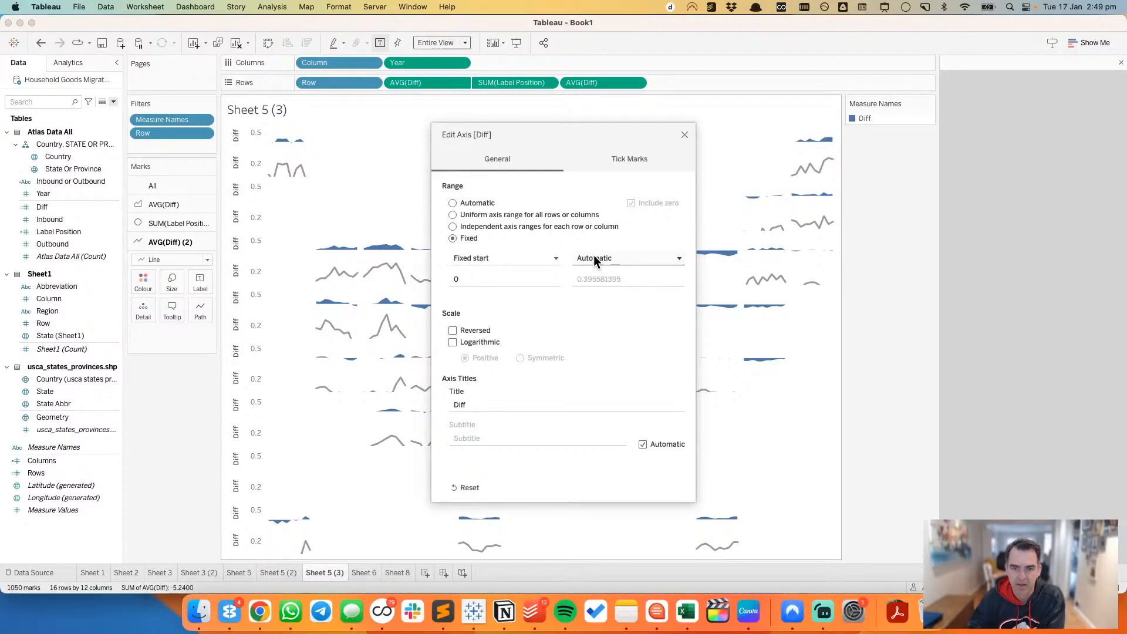
click(594, 257)
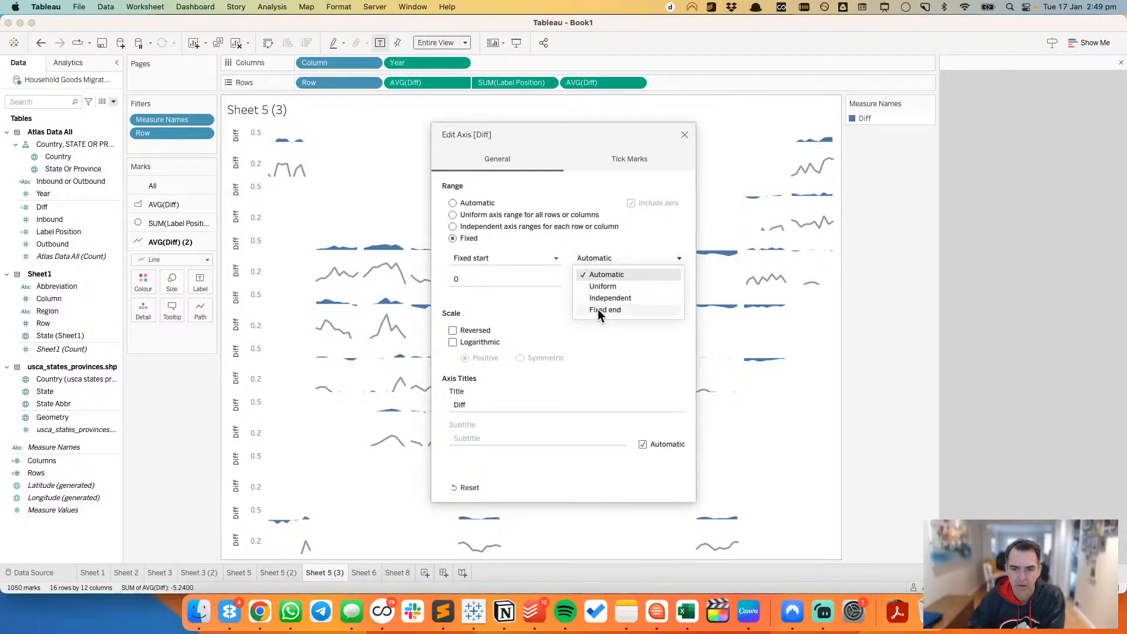
click(597, 309)
click(604, 280)
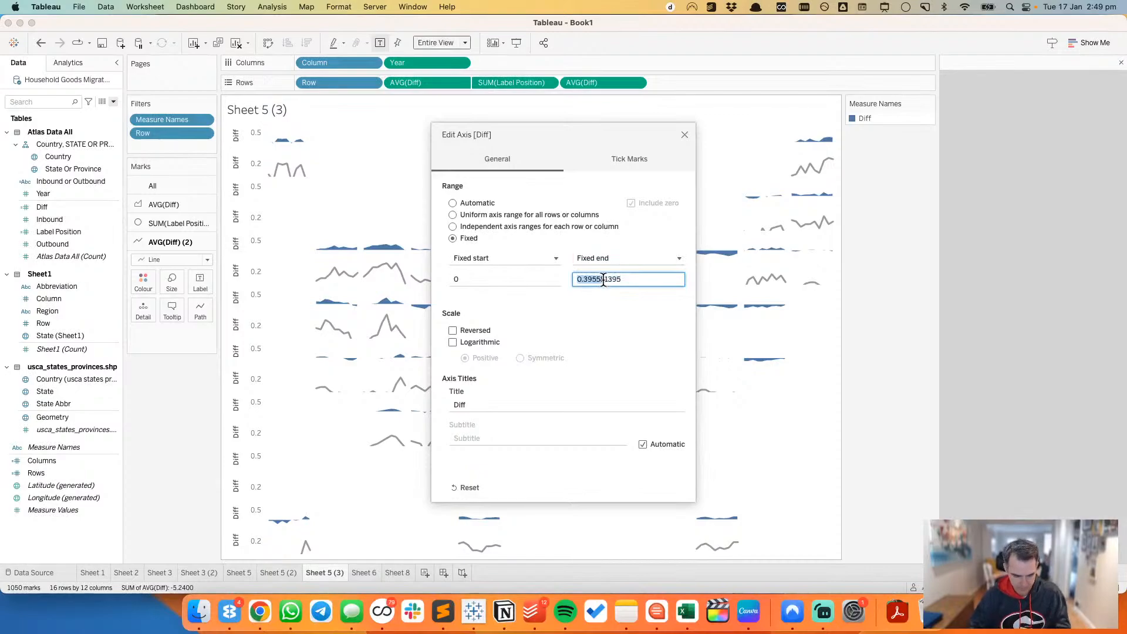
drag(603, 279, 624, 279)
text(1)
key(Tab)
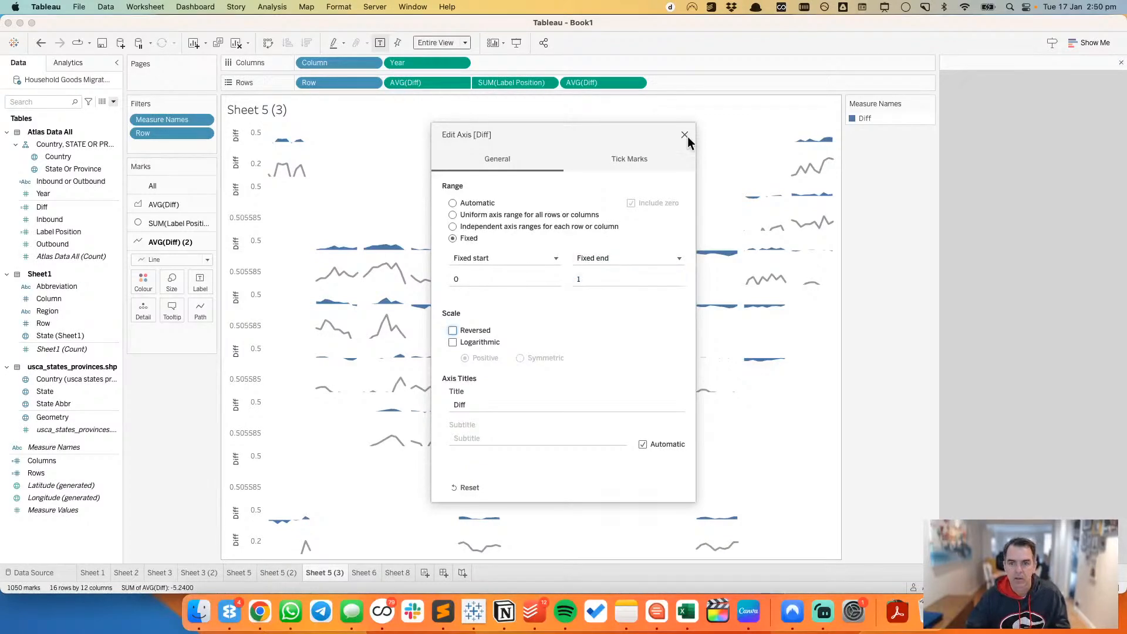
click(685, 134)
Step: Fix the axis range of the first Diff measure, the area chart, from 0 to 1
double_click(248, 134)
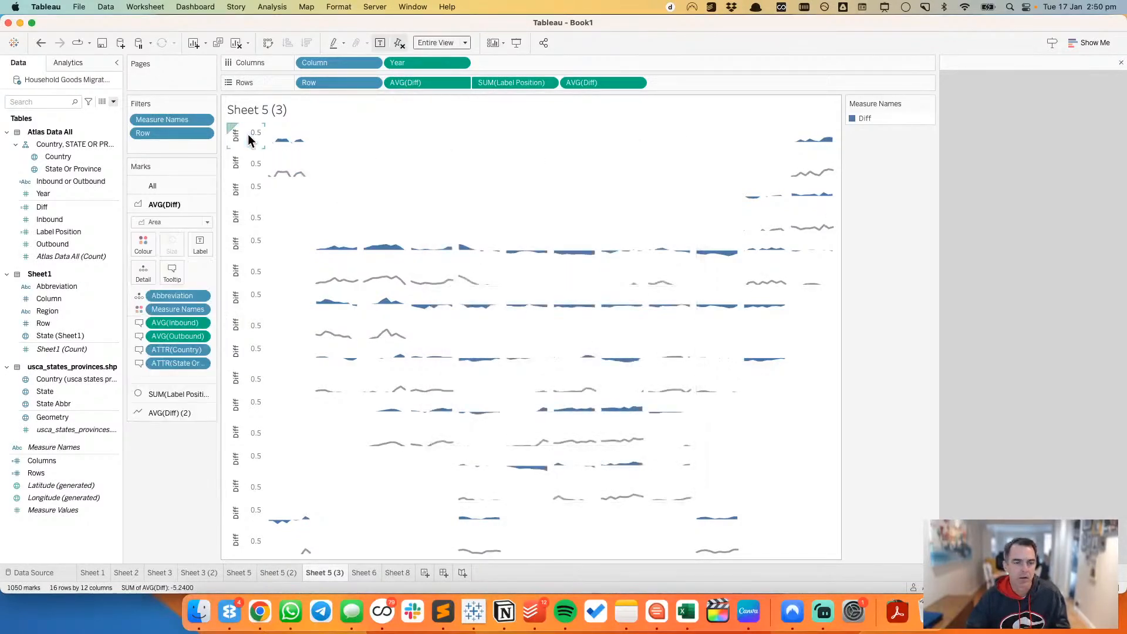
click(452, 238)
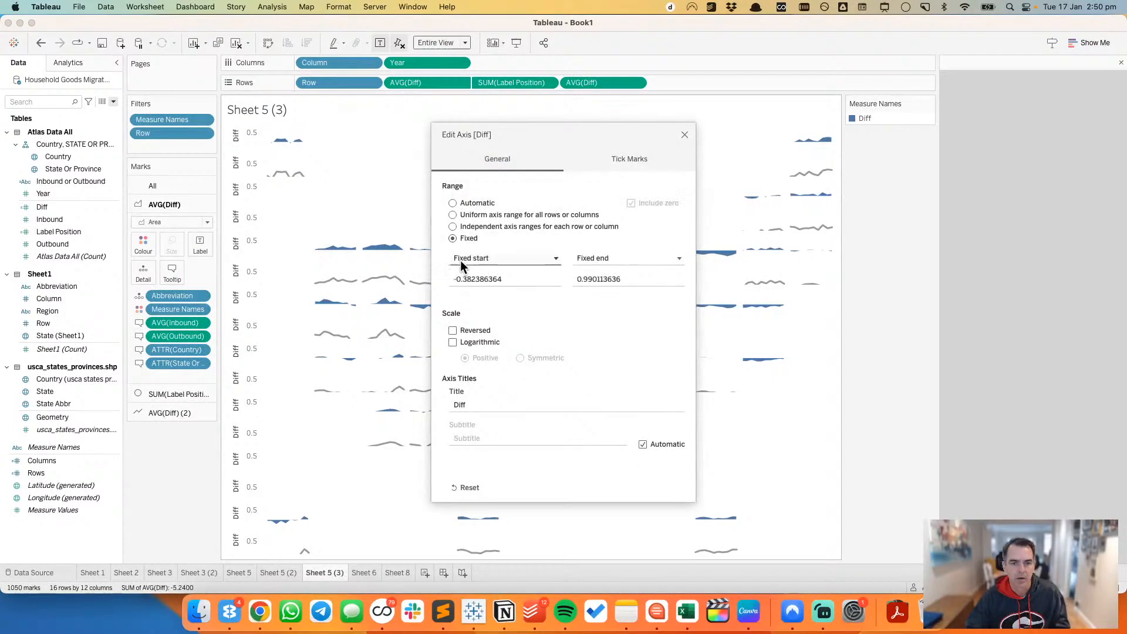
click(478, 277)
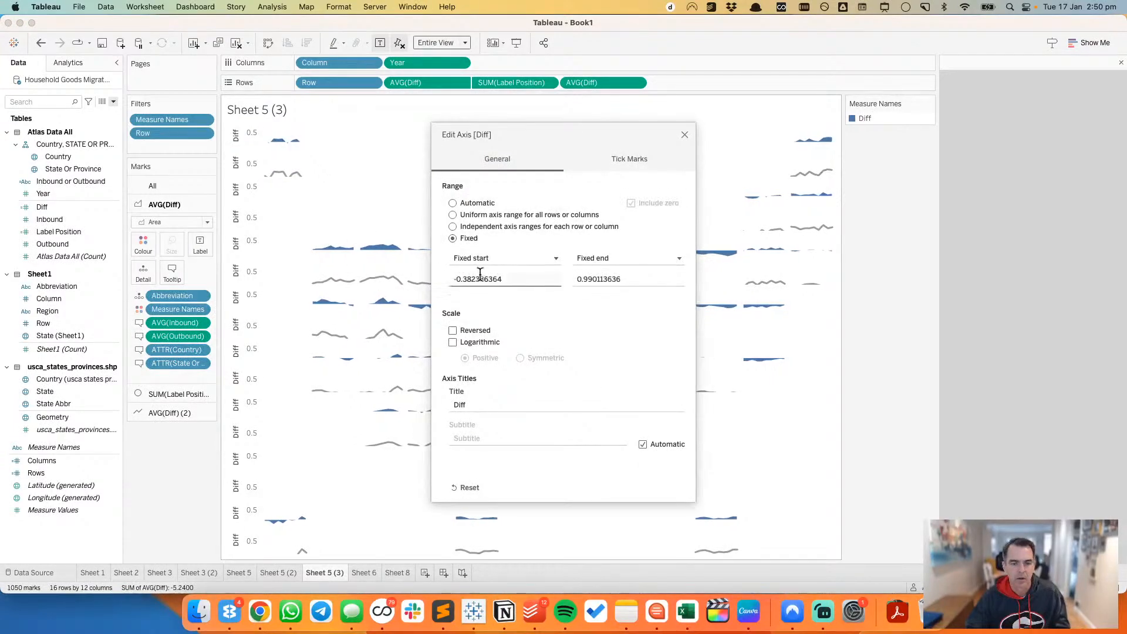
double_click(536, 277)
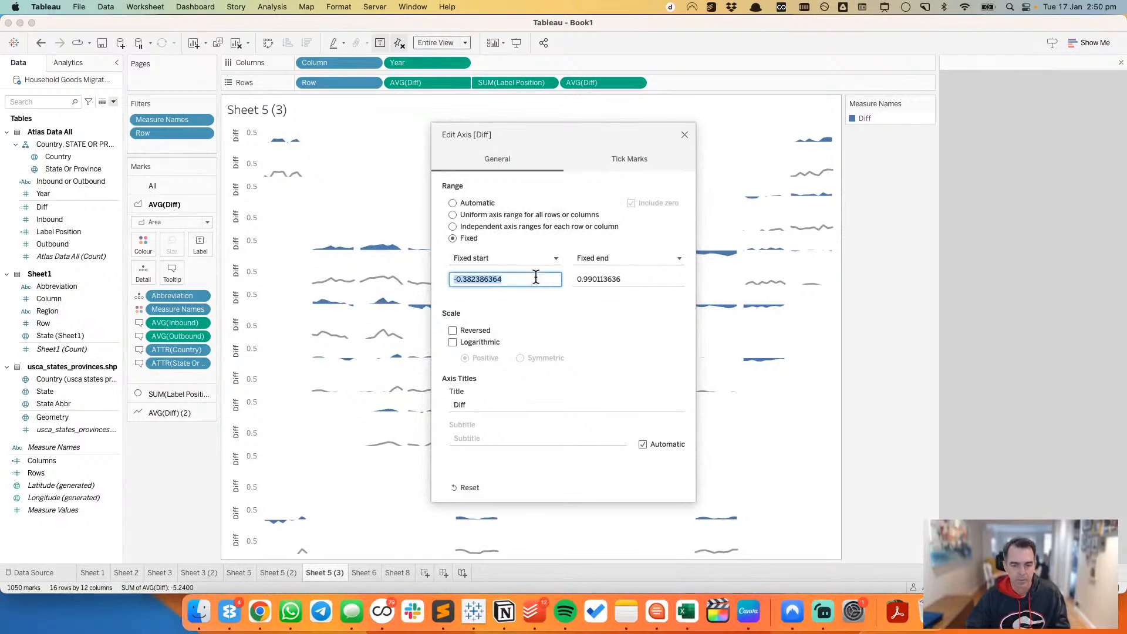
text(0)
key(Tab)
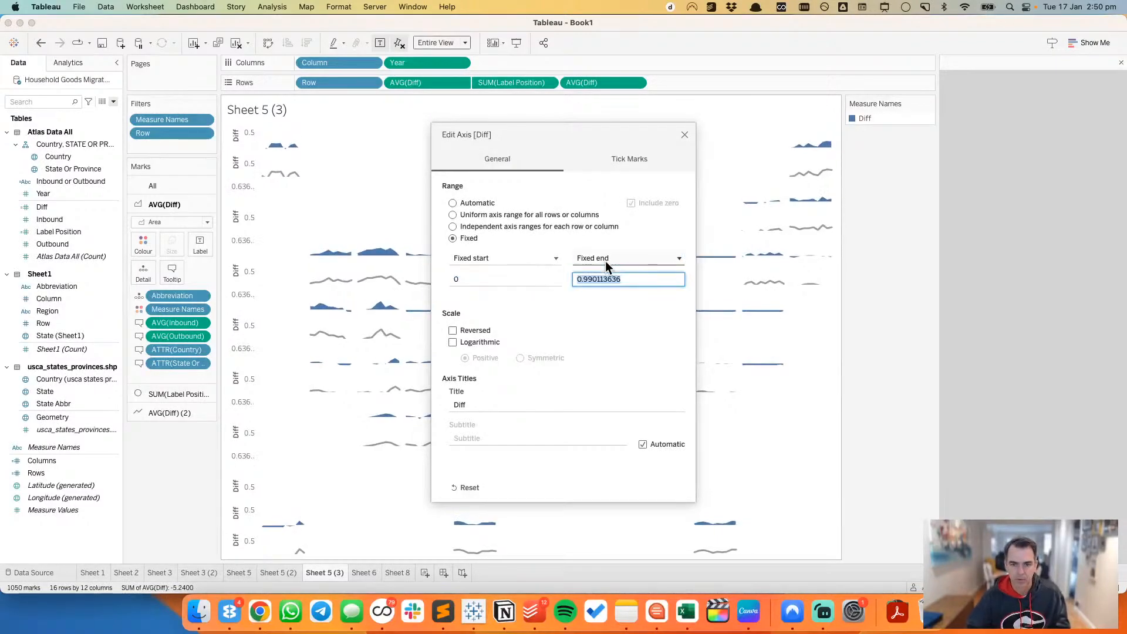
text(1)
key(Tab)
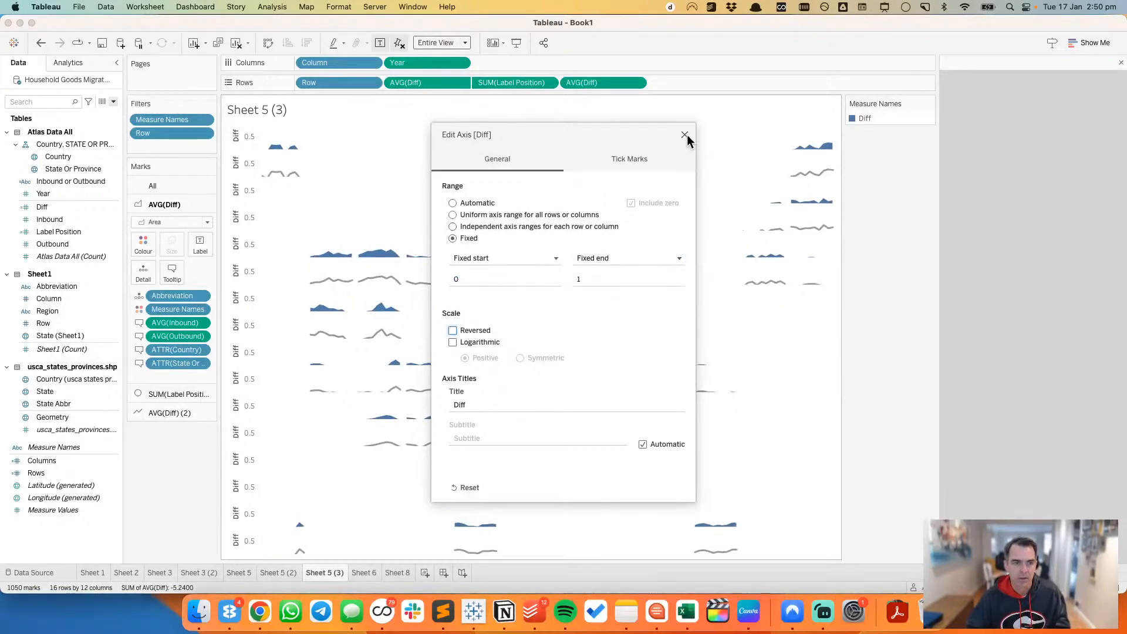
click(685, 136)
Step: Fix the axis range of the second Diff measure, the line chart, from -1 to 0
double_click(245, 190)
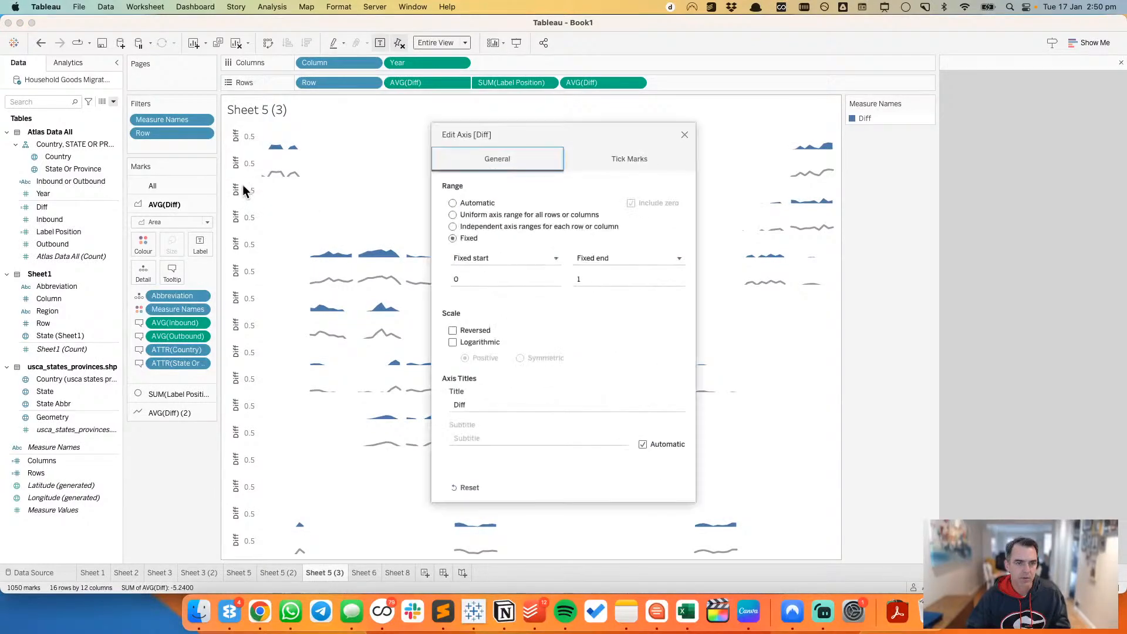
click(684, 135)
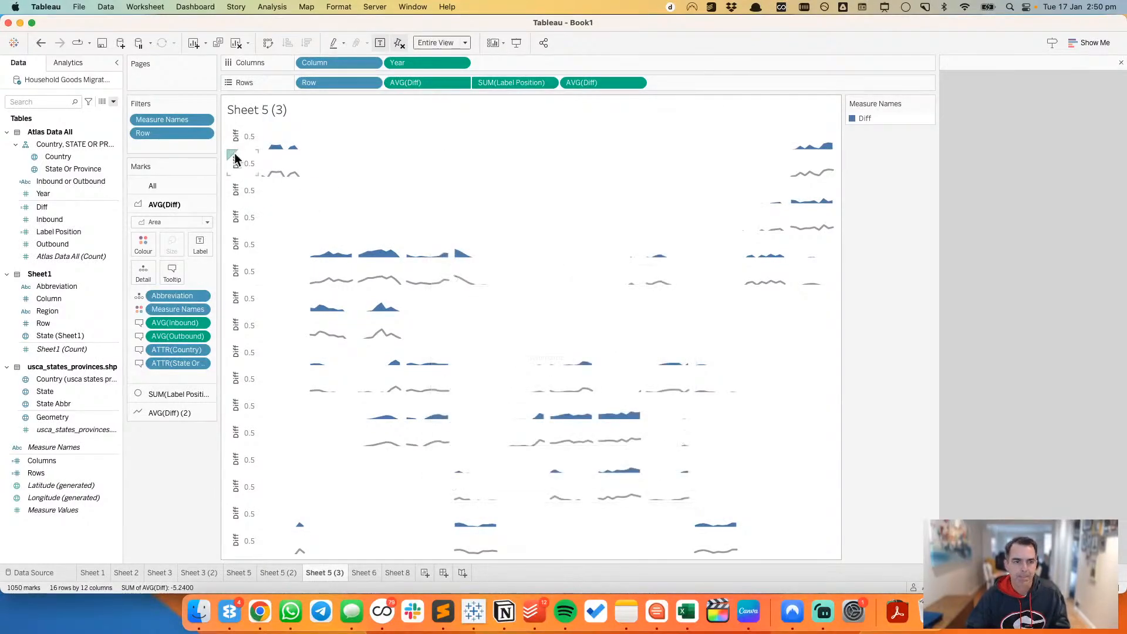
double_click(238, 163)
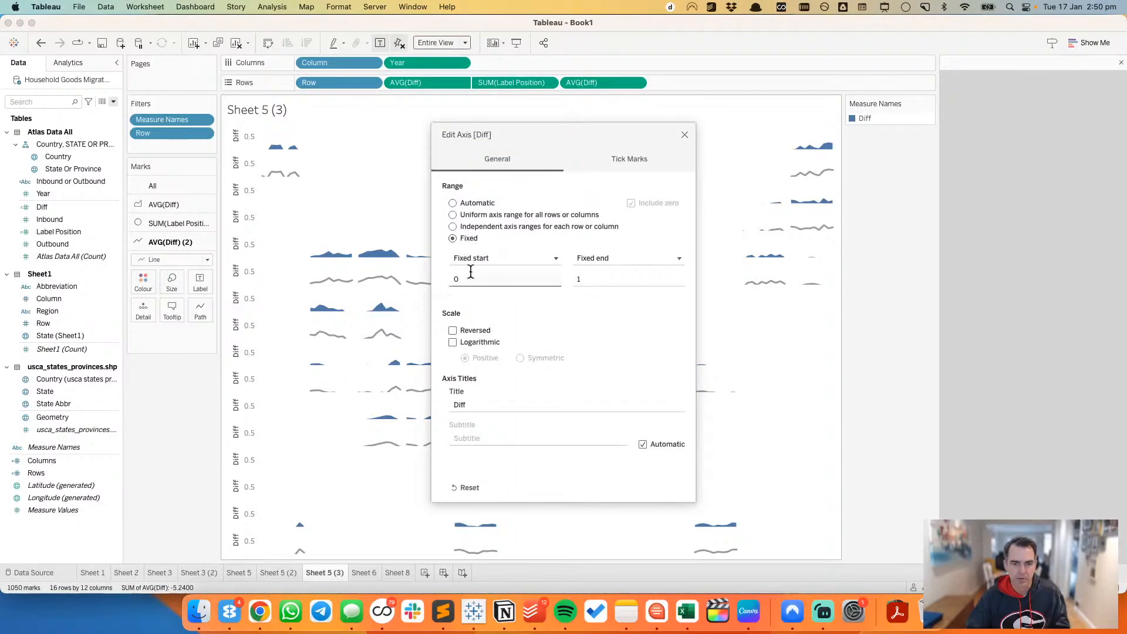
double_click(467, 280)
text(-1)
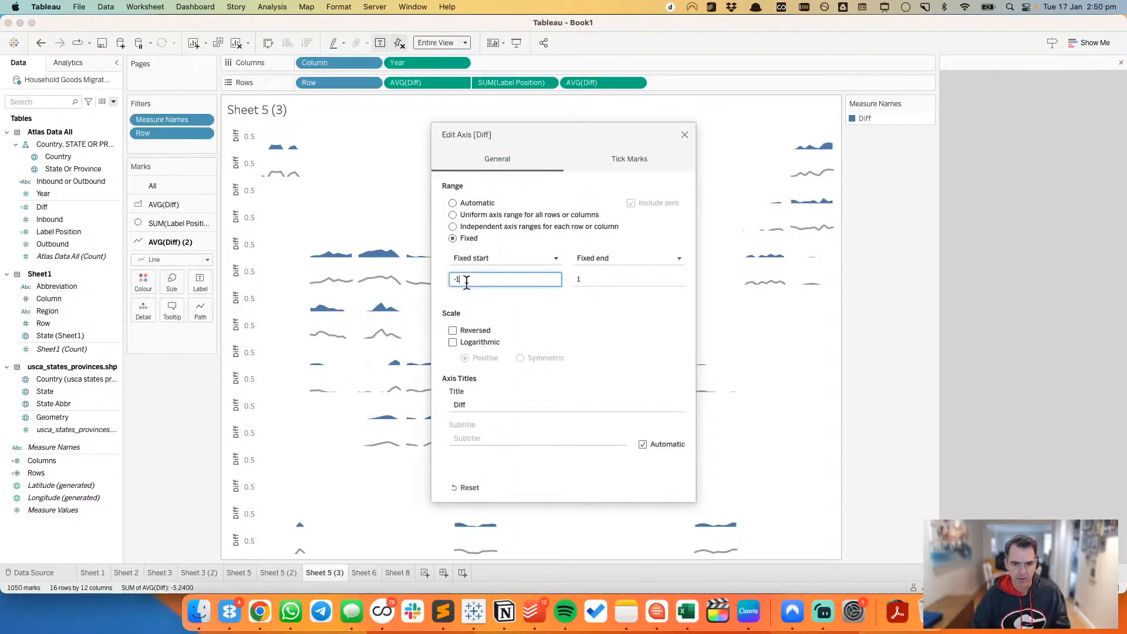
key(Tab)
text(0)
key(Tab)
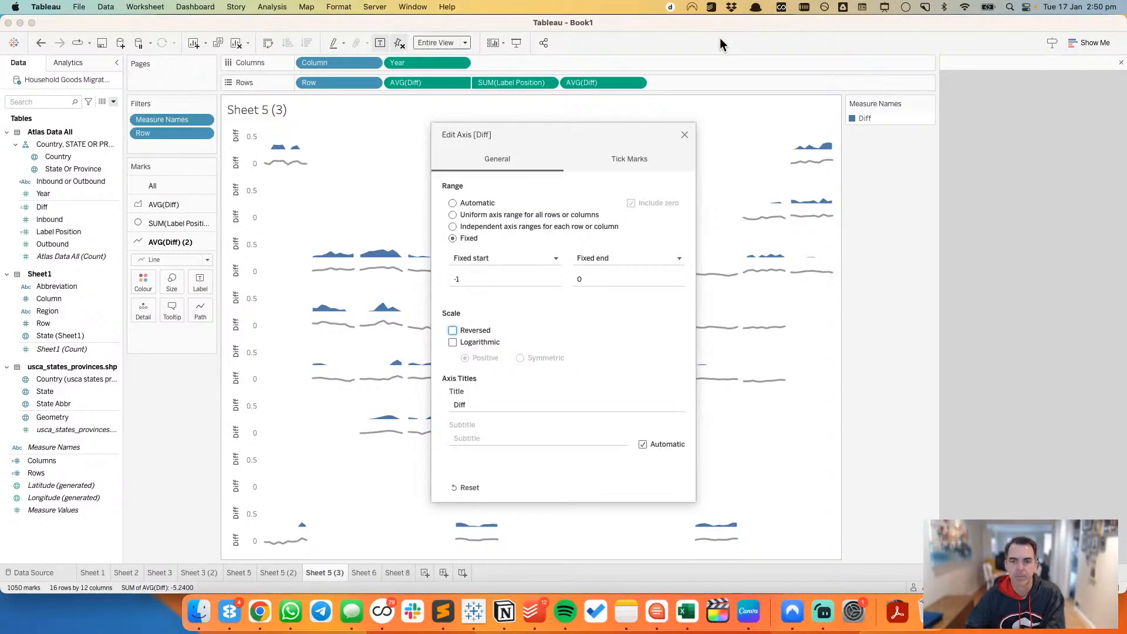
click(685, 135)
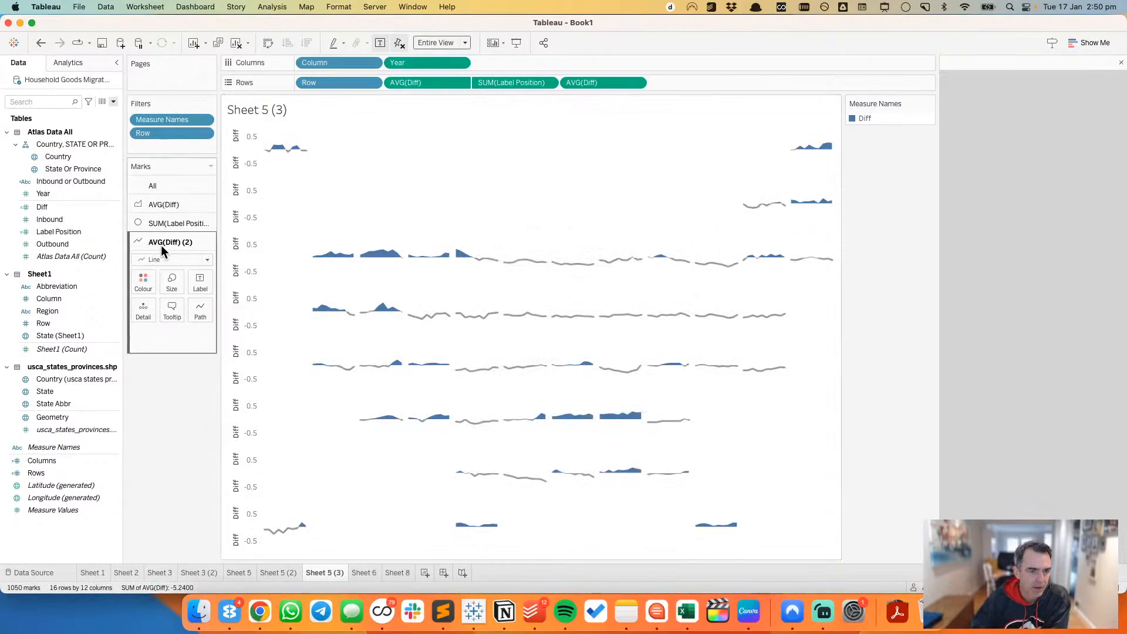
Step: Change the second Diff measure's mark type to Area and set its mark border to None
click(161, 260)
click(160, 312)
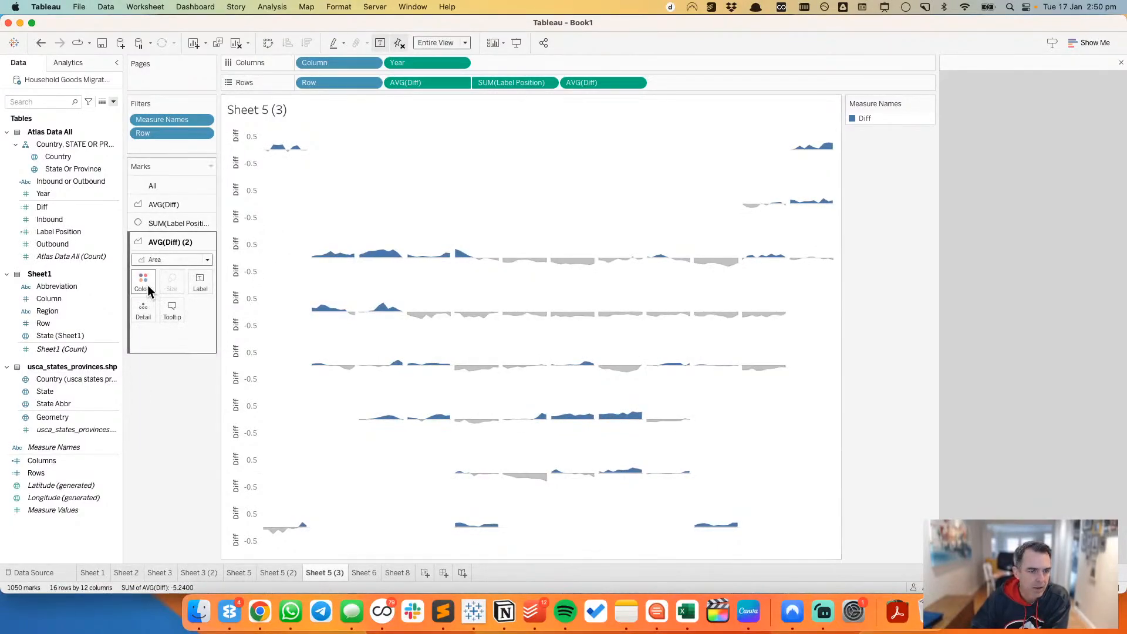
click(149, 289)
click(190, 458)
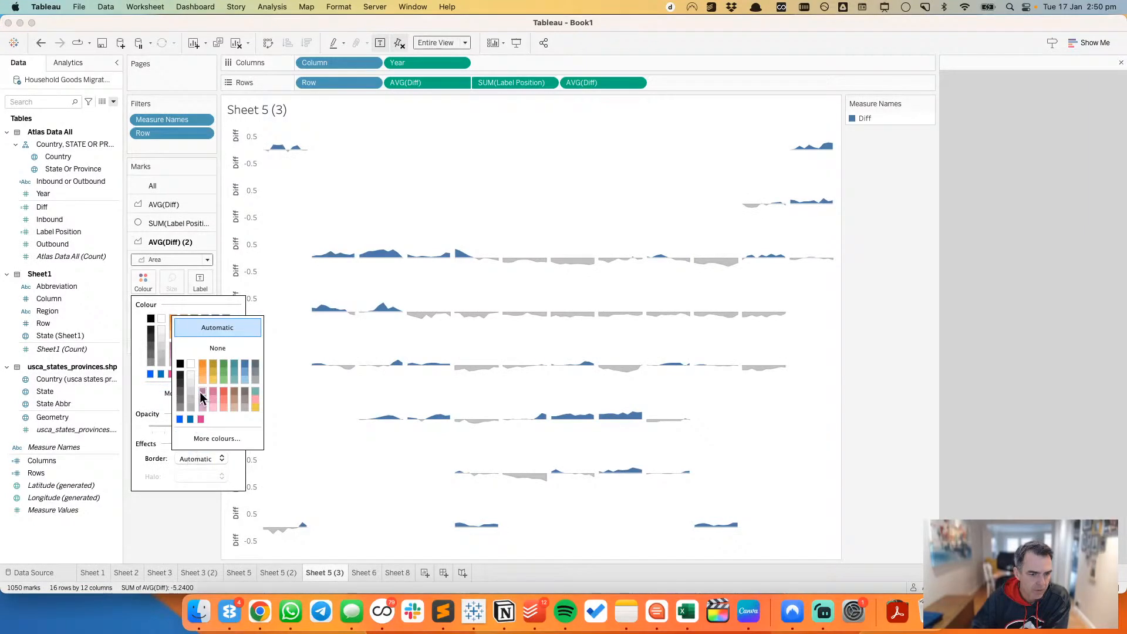
click(200, 349)
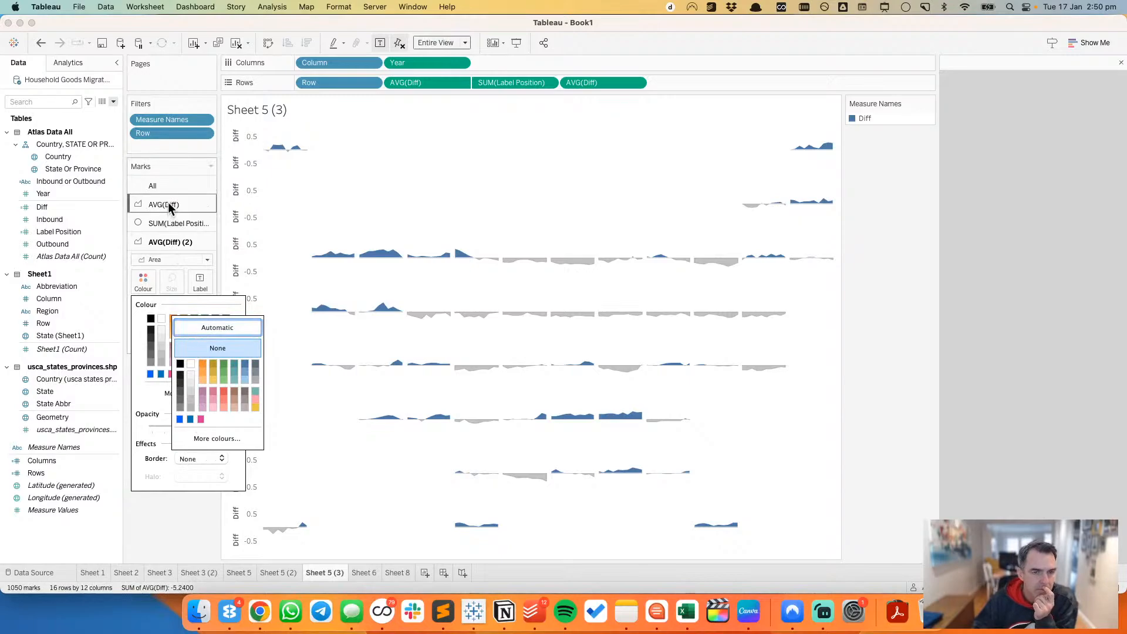
click(362, 175)
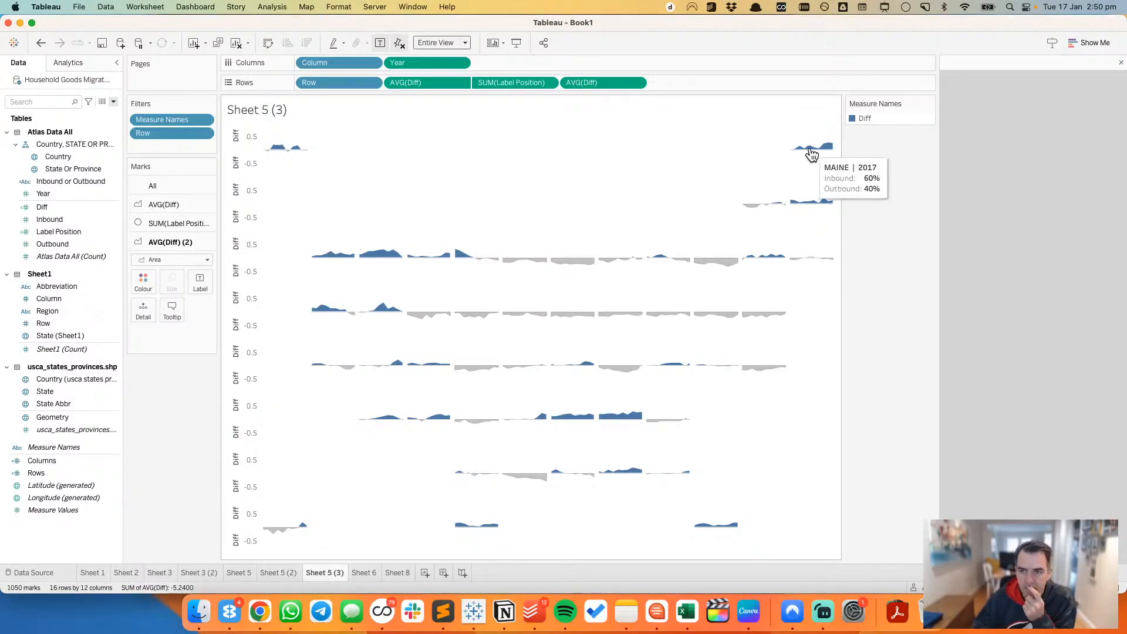
Step: Set the fixed end of the first Diff measure's axis to 0.7
double_click(240, 139)
click(586, 280)
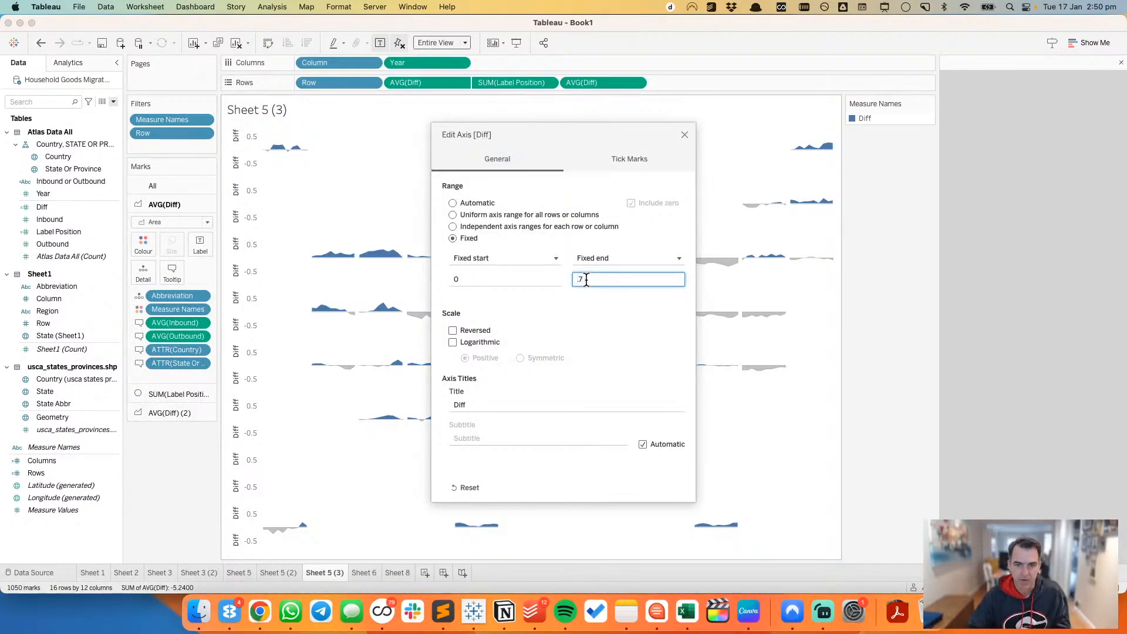
click(685, 136)
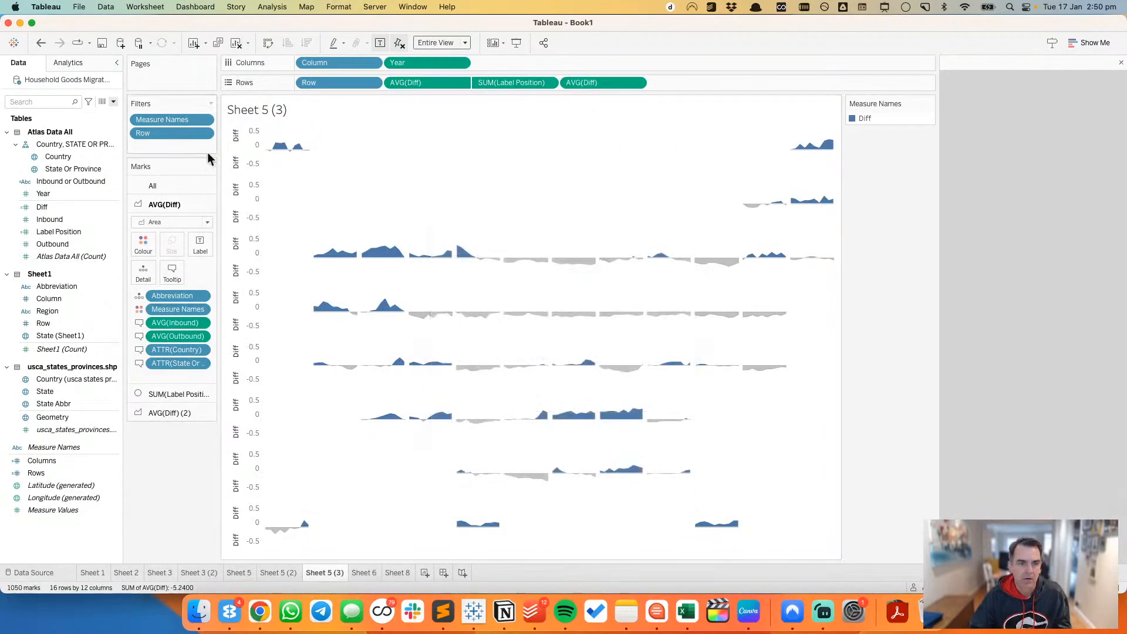
Step: Set the fixed start of the second Diff measure's axis to -0.7
double_click(238, 176)
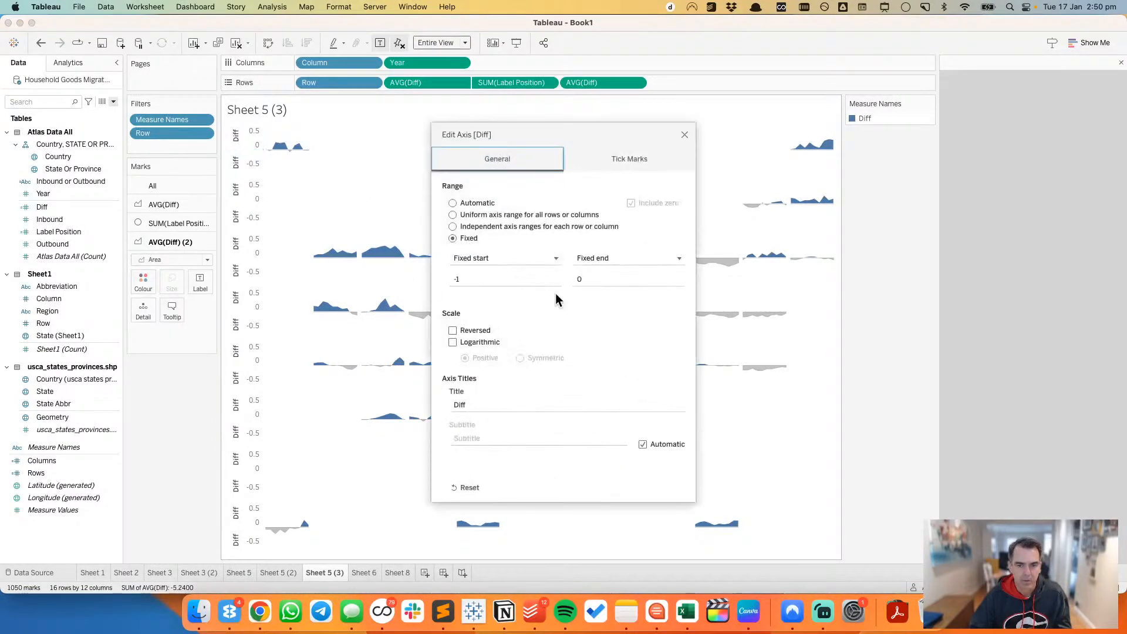
click(539, 284)
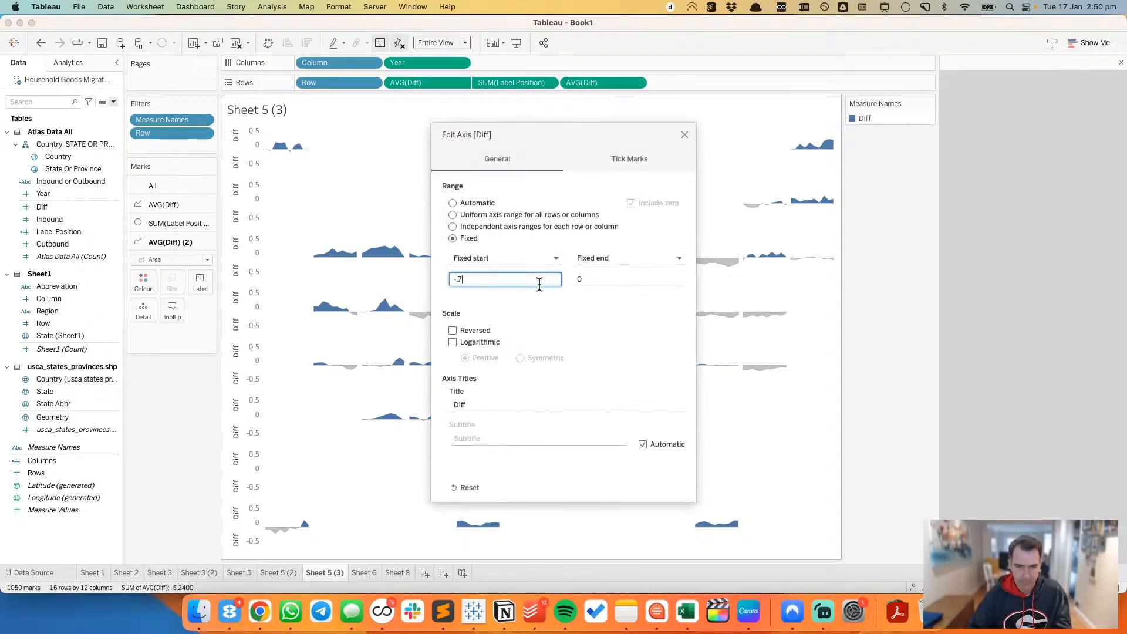
text(-.7)
key(Tab)
click(685, 135)
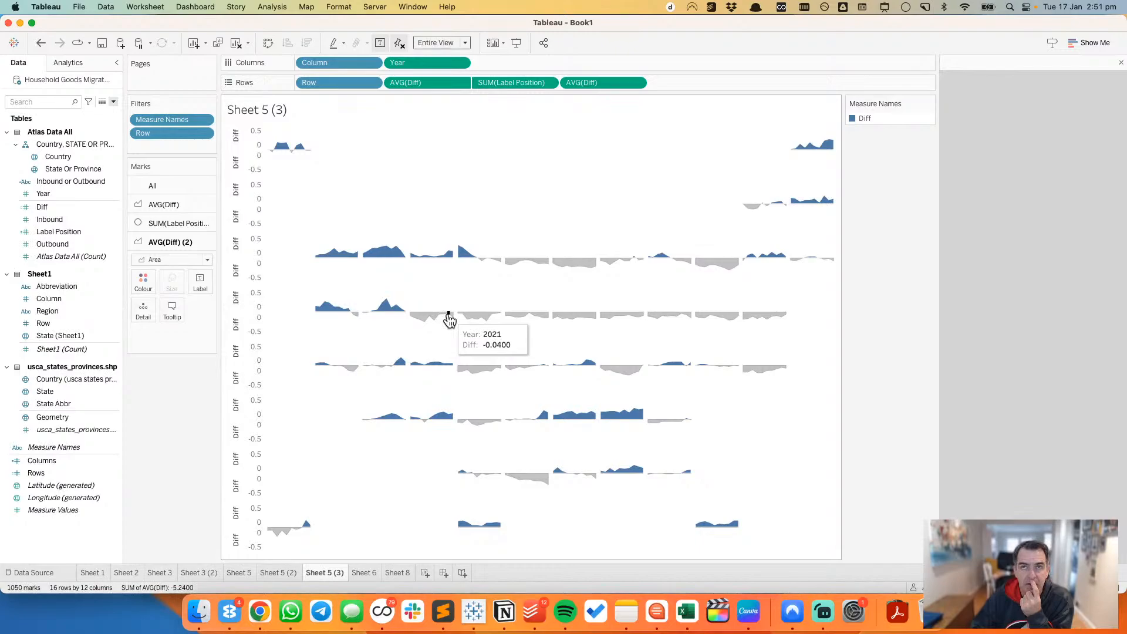
Step: Create a calculated field from Diff named Diff Color with the formula [Diff]>0
click(86, 219)
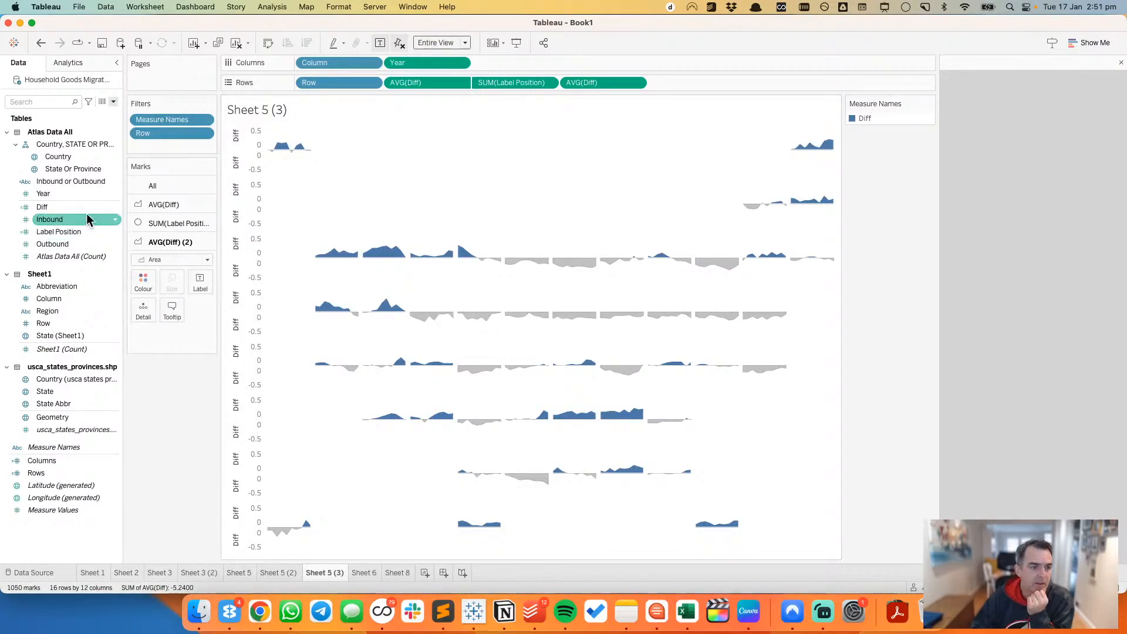
mouse_move(65, 207)
mouse_down()
mouse_move(143, 281)
mouse_move(62, 206)
mouse_up()
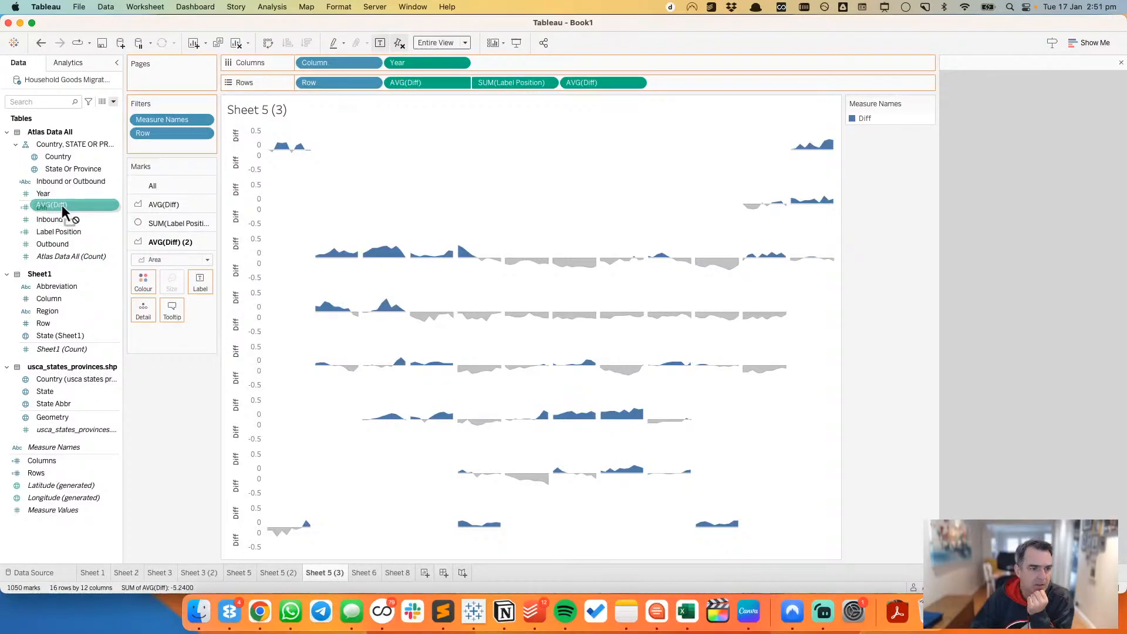
right_click(63, 206)
mouse_move(133, 330)
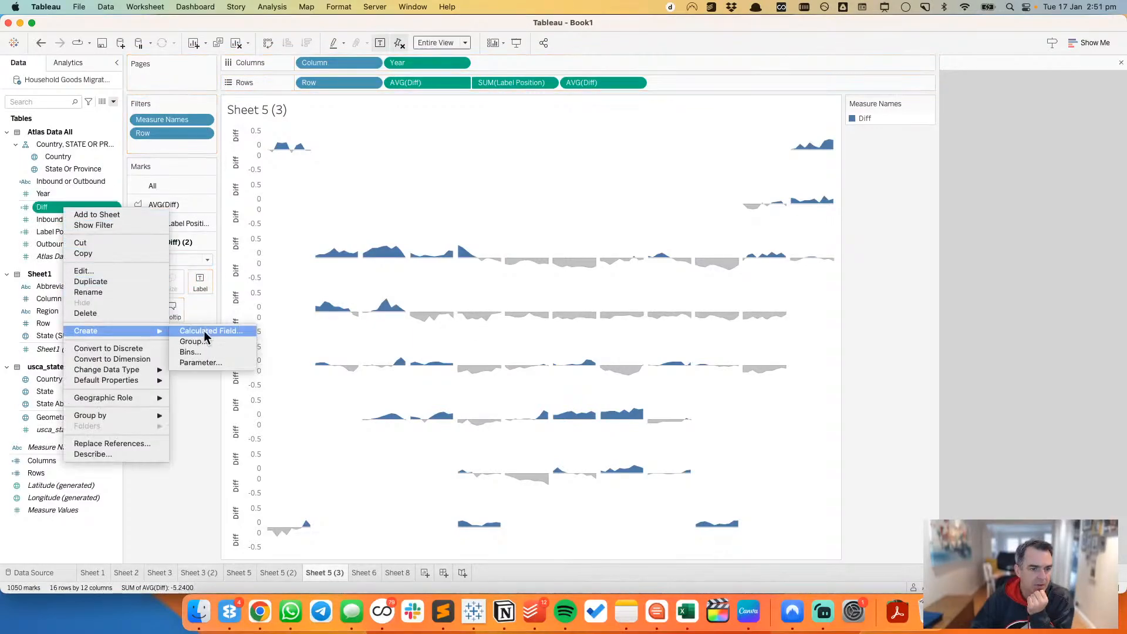
click(203, 330)
text(Diff Color)
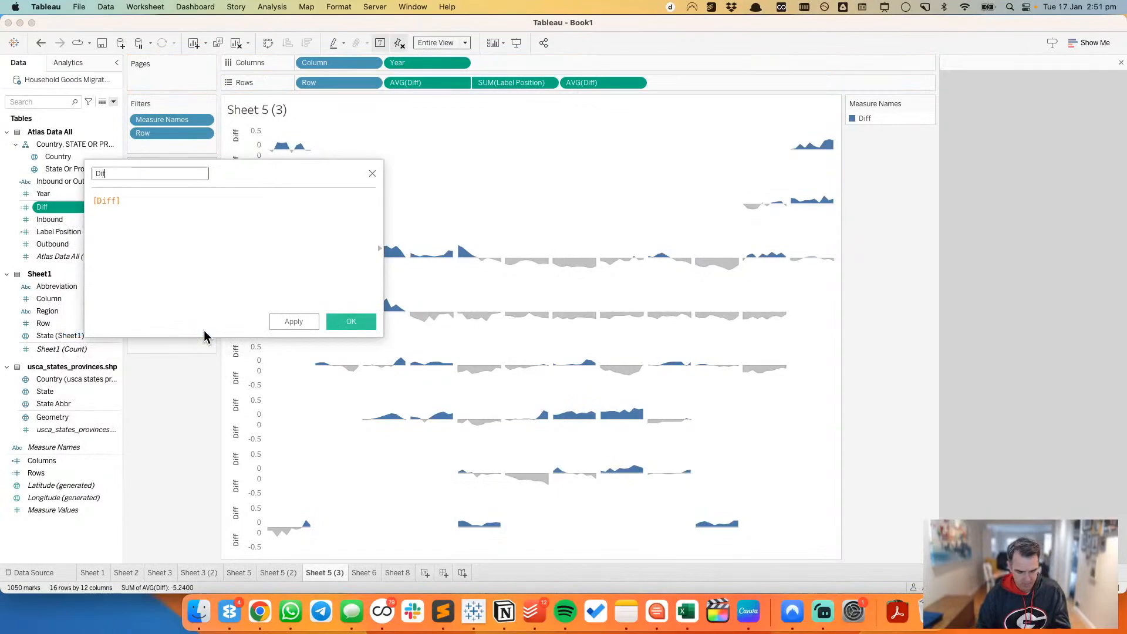
key(Tab)
key(Right)
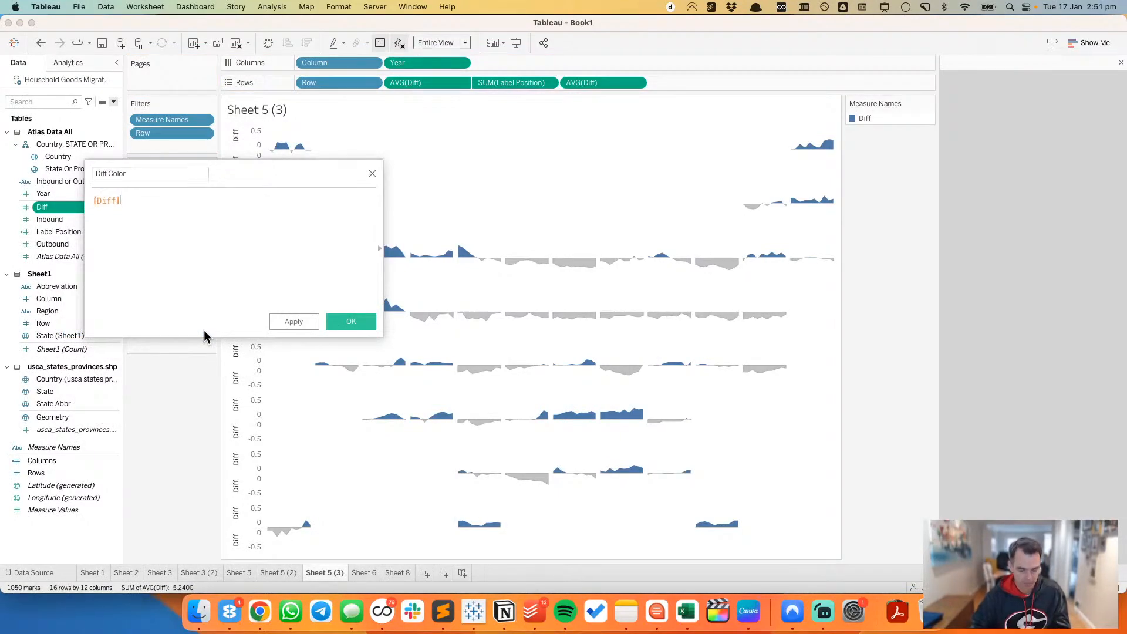
text(>0)
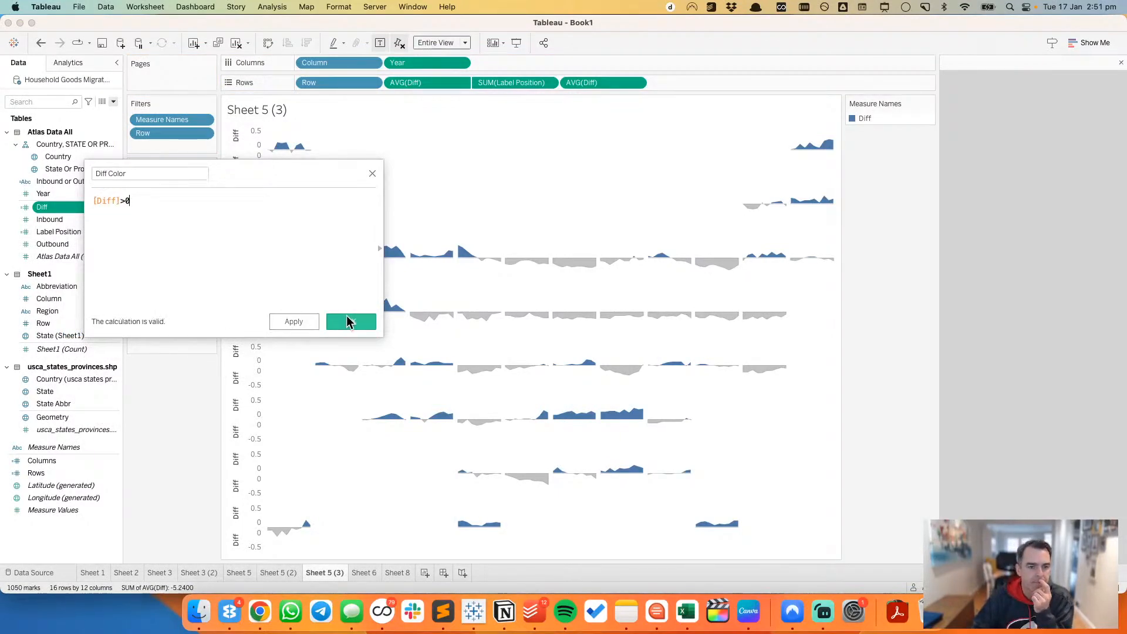
click(351, 322)
Step: Colour the second Diff area chart by Diff Color and open the True value's colour for editing
drag(53, 181, 132, 273)
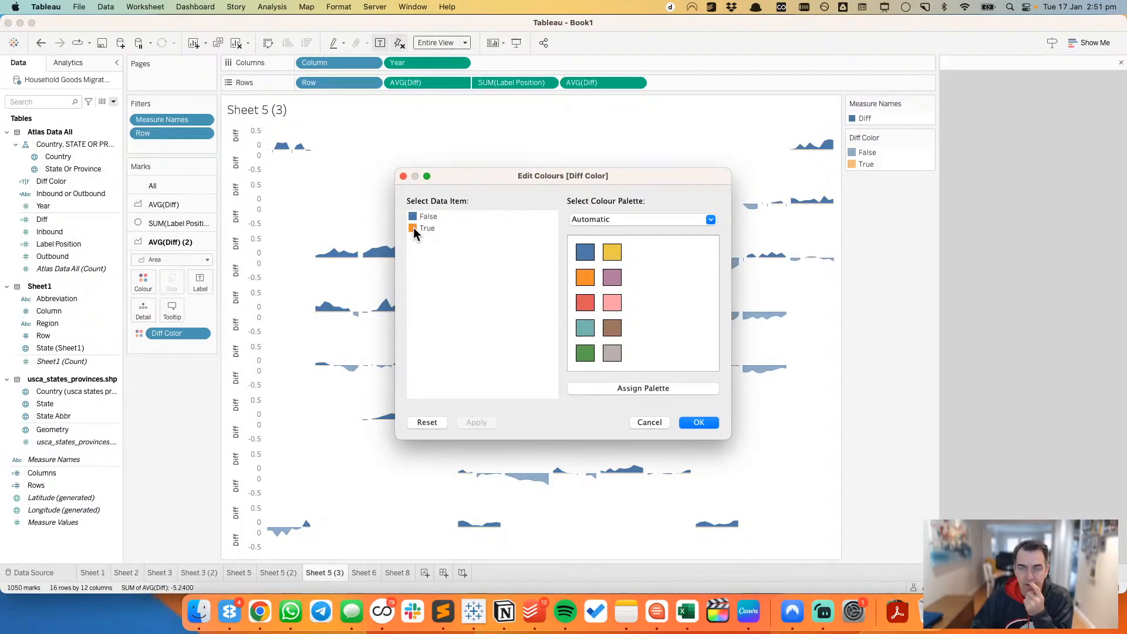
double_click(413, 229)
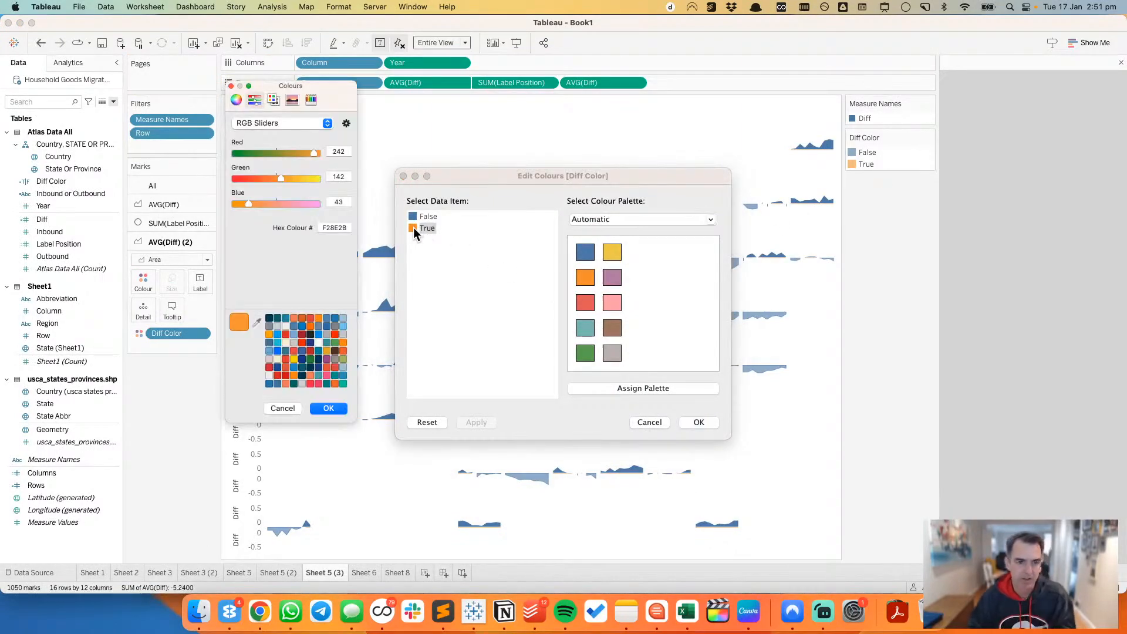
Step: Switch to the Atlas migration patterns page in Chrome and inspect the red Request Quote button's styles for its colour code
key(super+Tab)
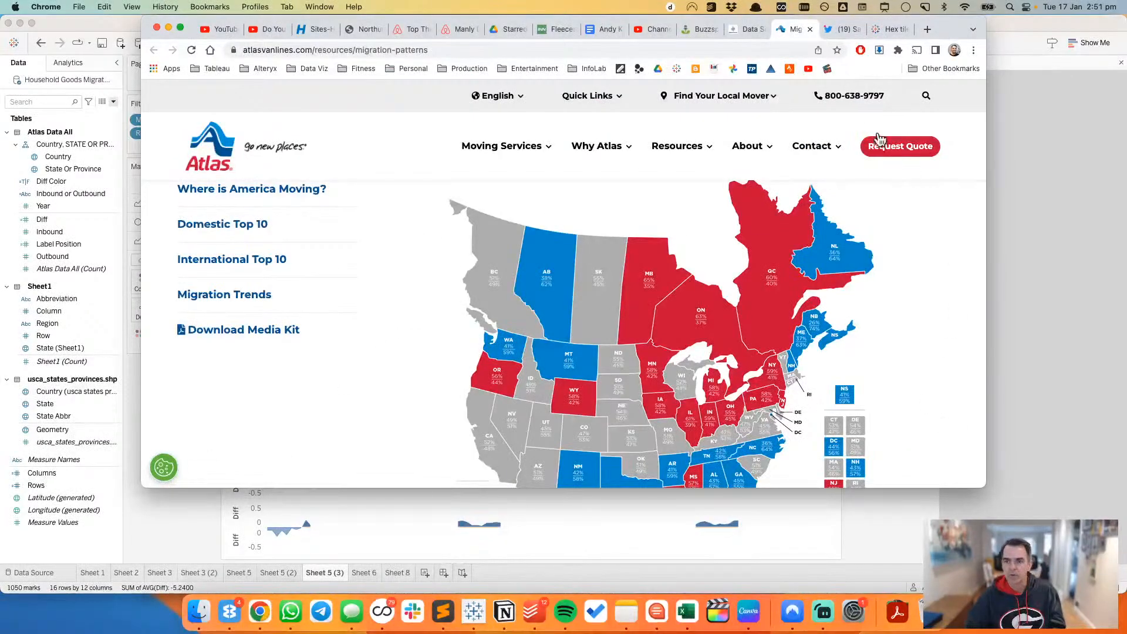
right_click(938, 261)
click(969, 468)
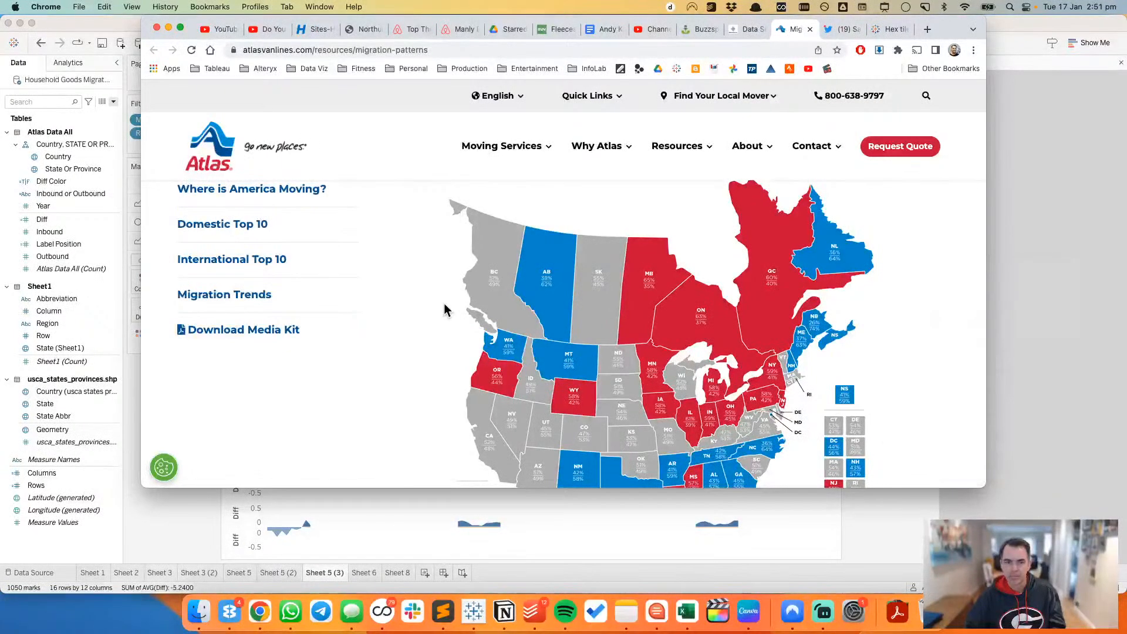
click(150, 319)
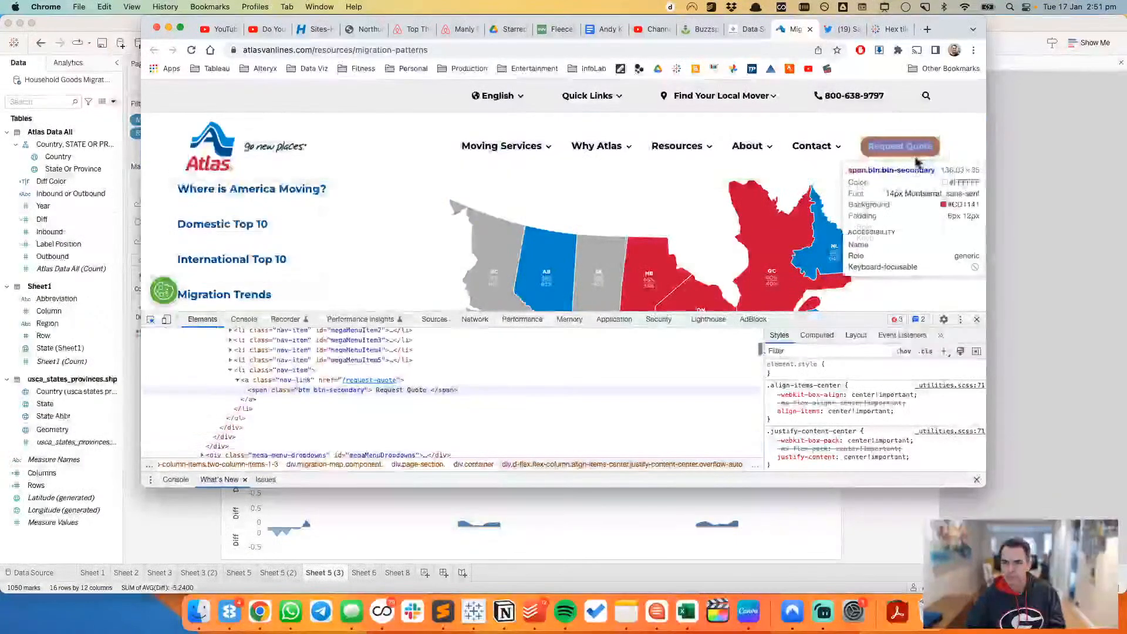
click(918, 161)
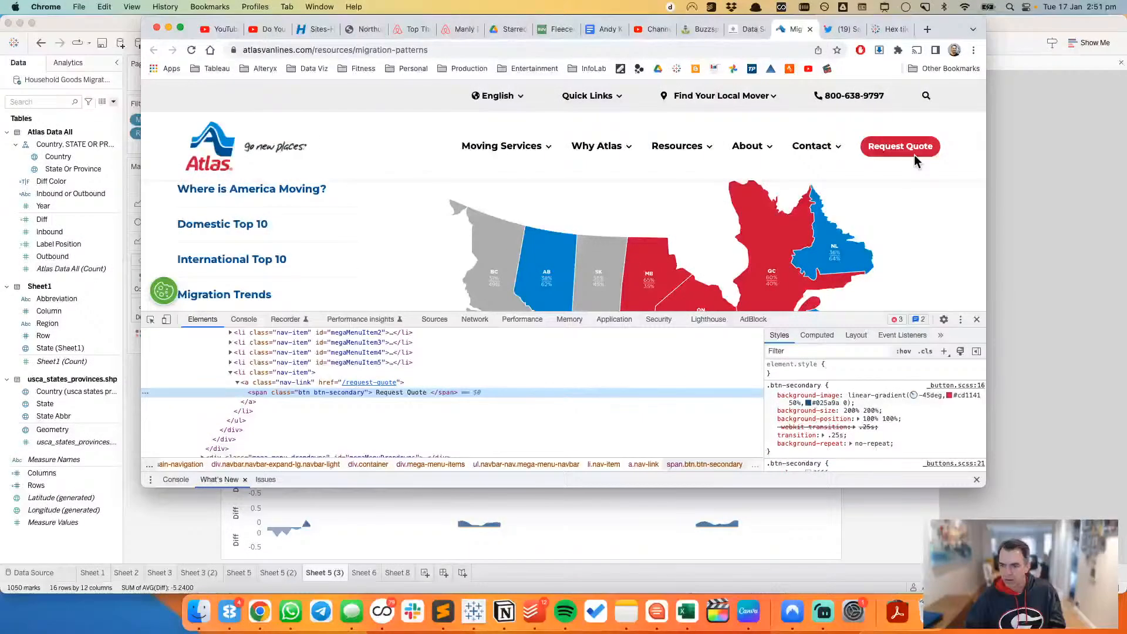
Step: Switch back to Tableau and set the colour of Diff Color's True value to hex CD1141
key(super+Tab)
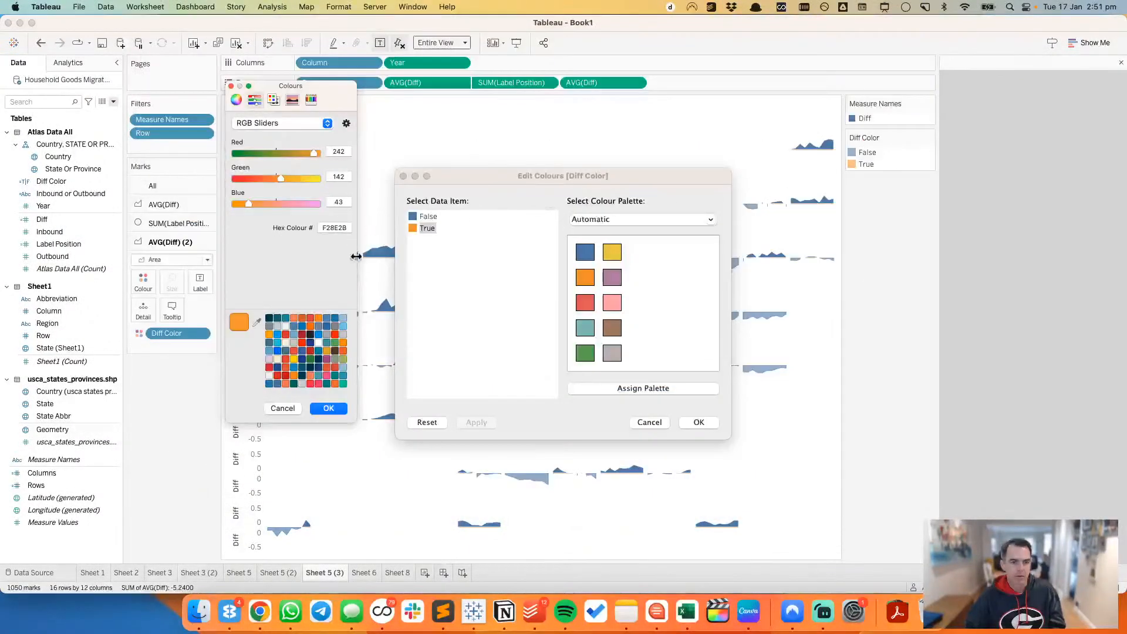
double_click(329, 228)
text(c)
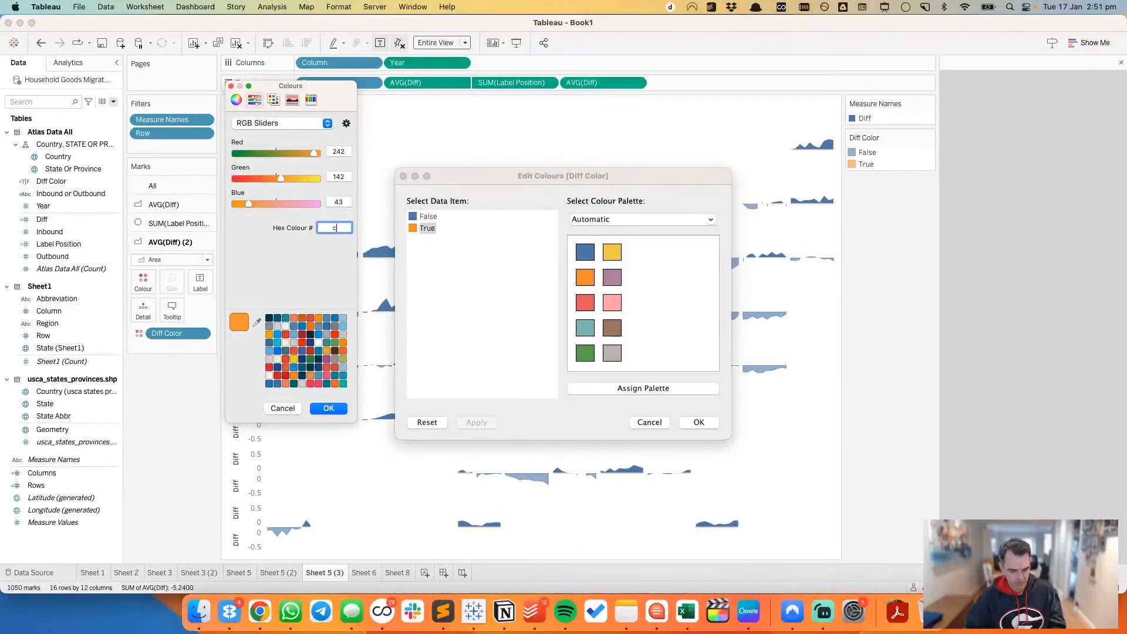
text(d1141)
key(Return)
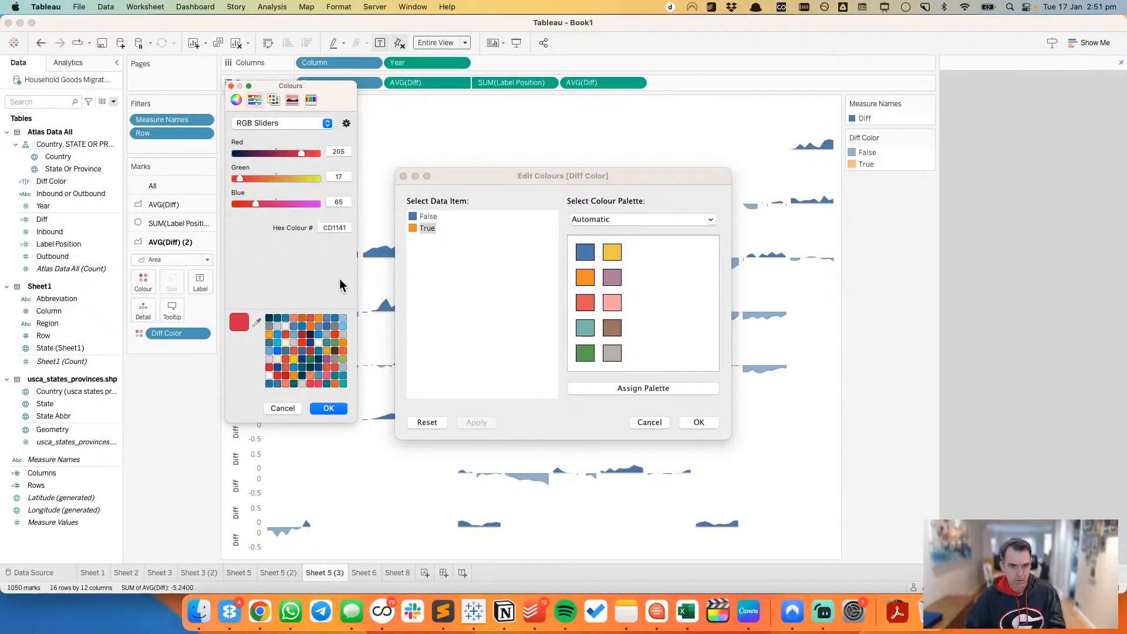
click(329, 408)
Step: Switch to the Atlas migration patterns page in Chrome, inspect the Alberta map area and copy the --bs-info blue colour code #009bdb from its styles
key(super+Tab)
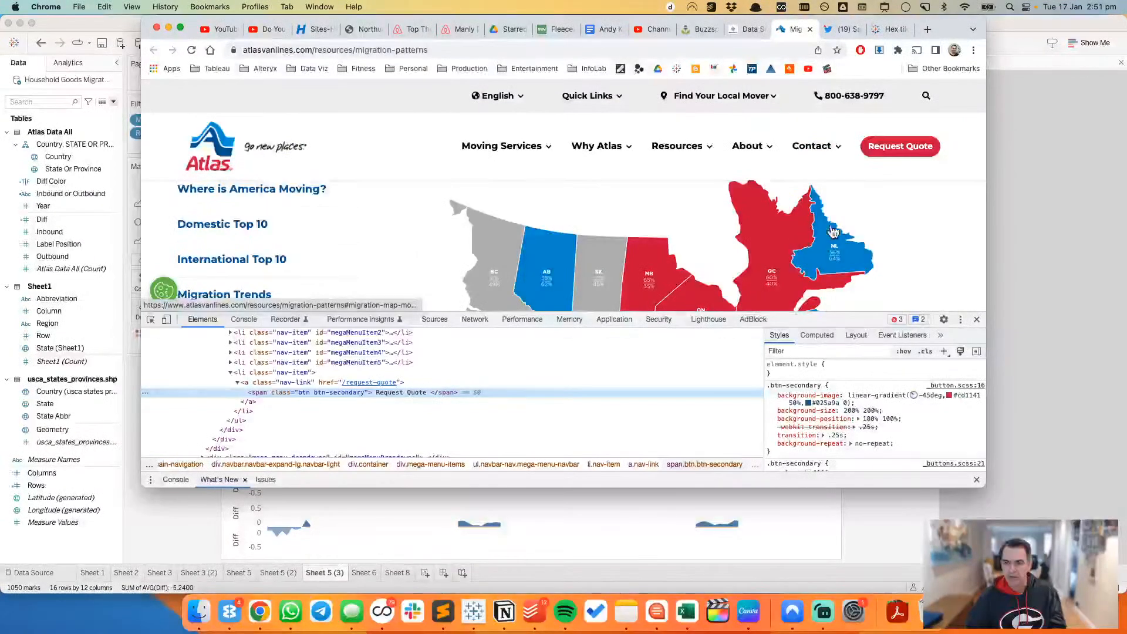
click(150, 322)
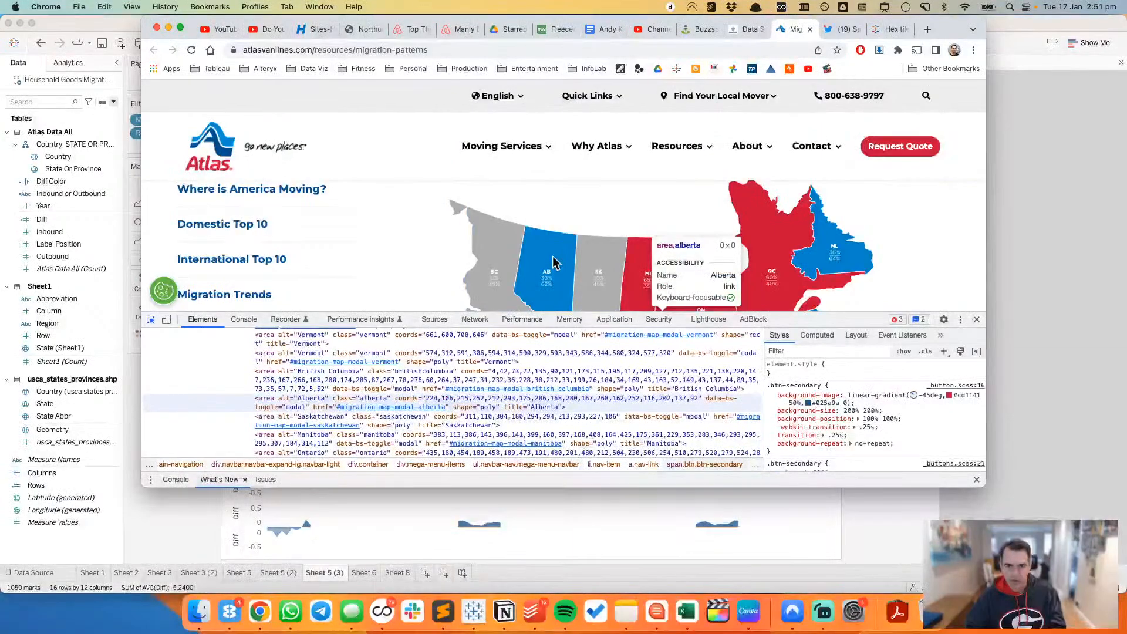
click(554, 262)
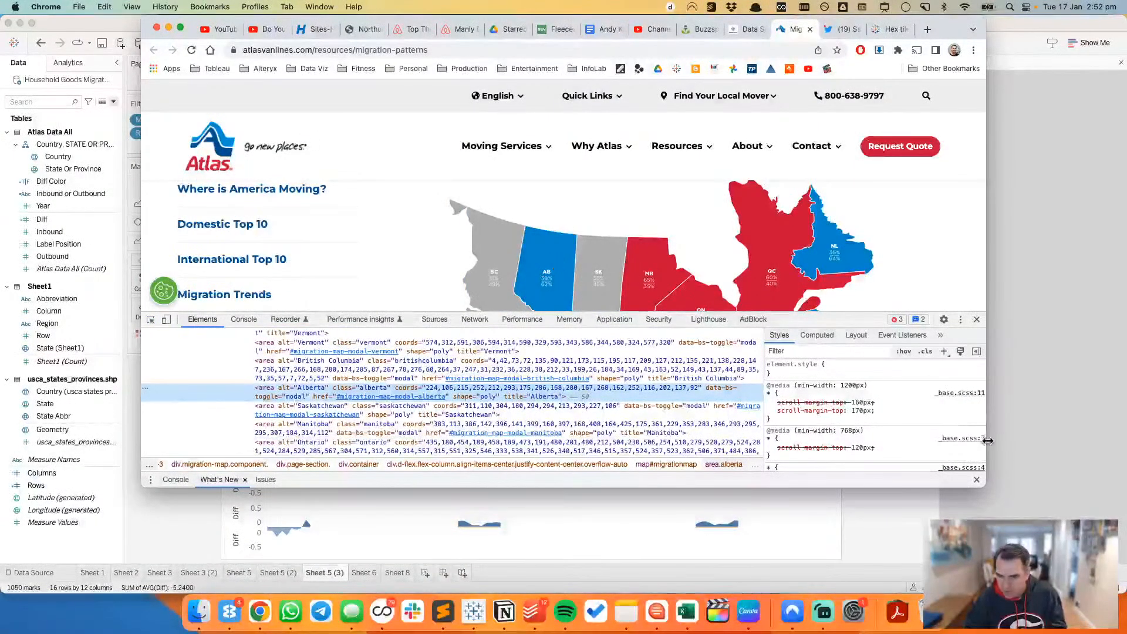
scroll(928, 414, down, 3)
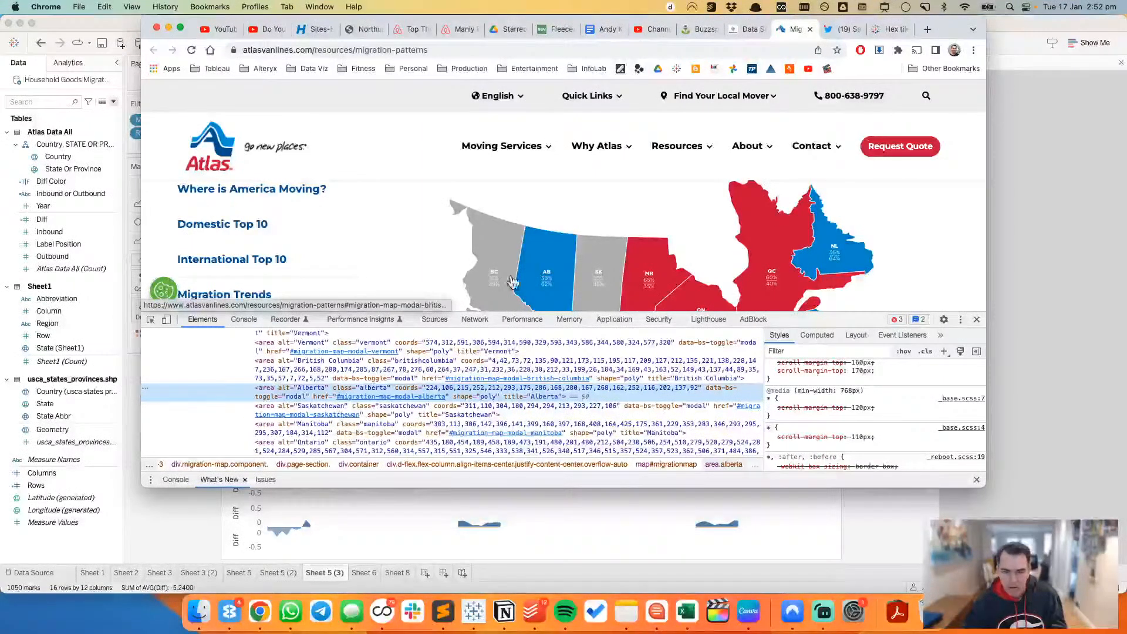
click(151, 320)
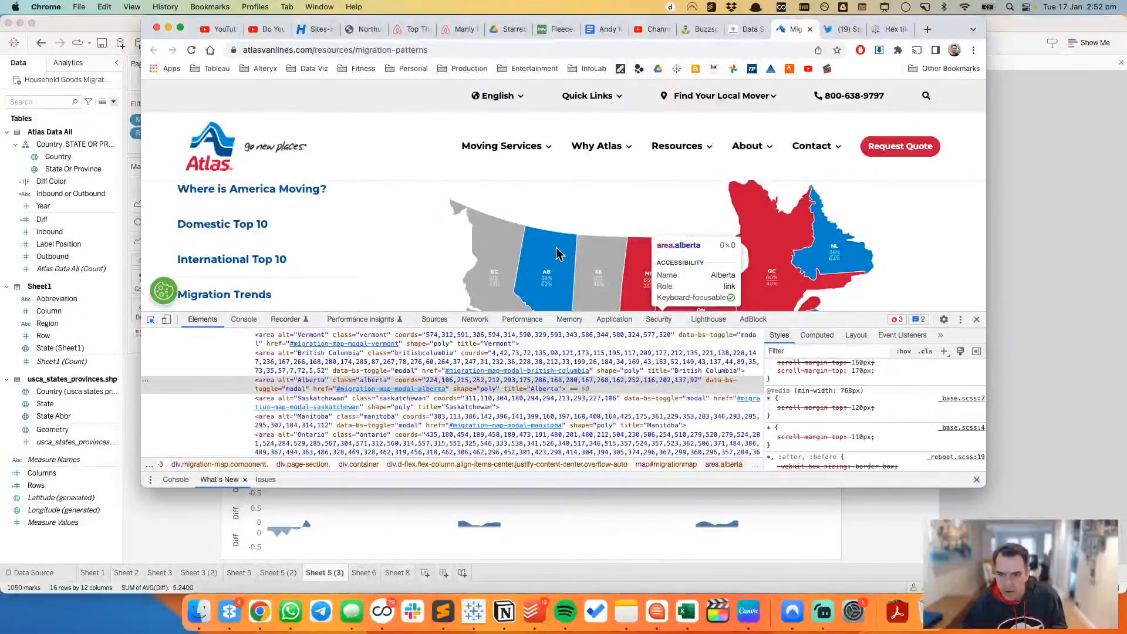
click(558, 253)
scroll(945, 432, down, 5)
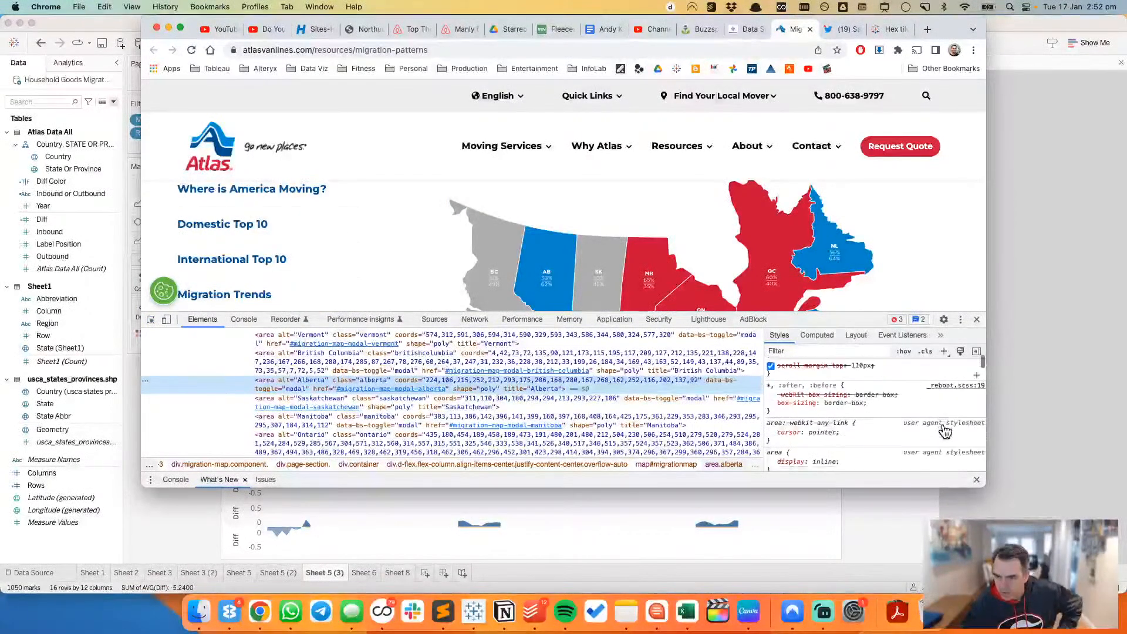
scroll(946, 431, down, 10)
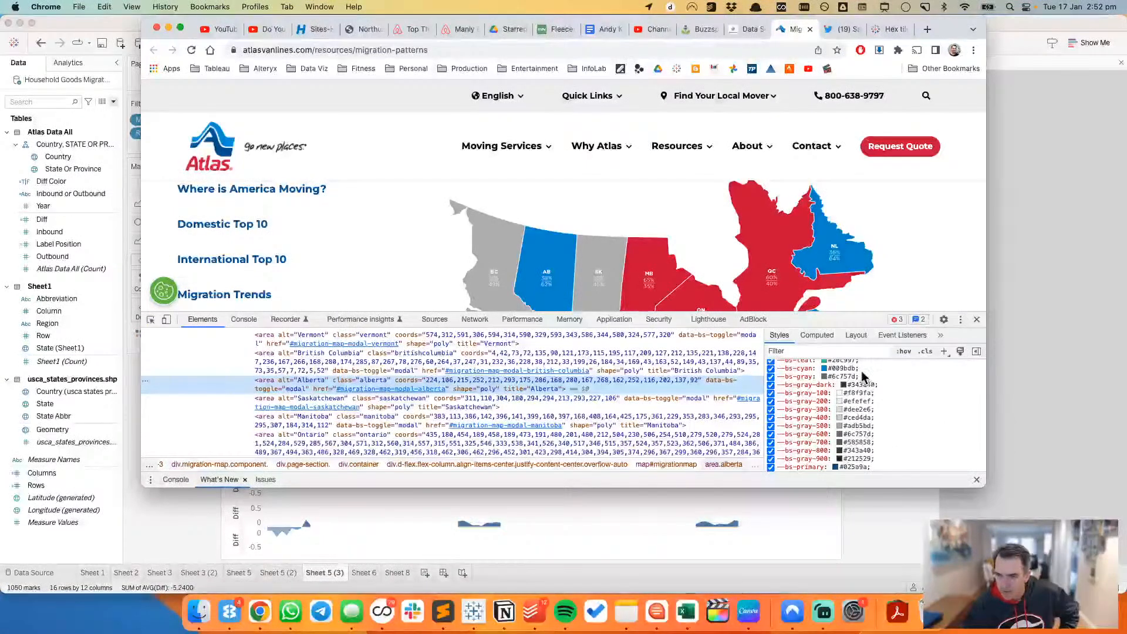
scroll(852, 368, down, 5)
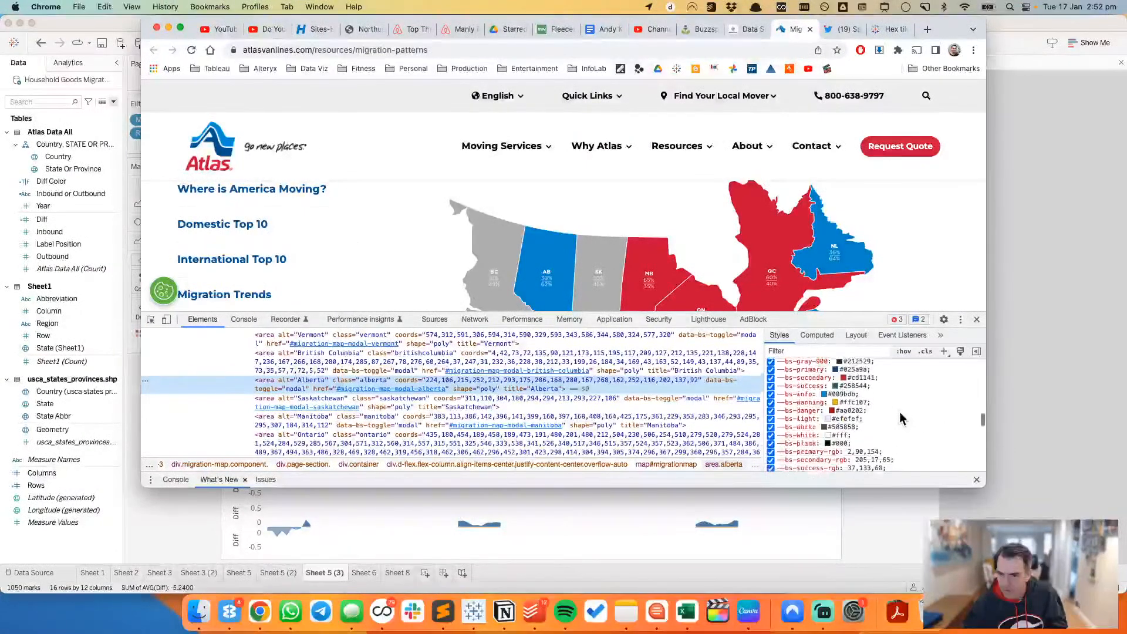
click(848, 371)
key(super+c)
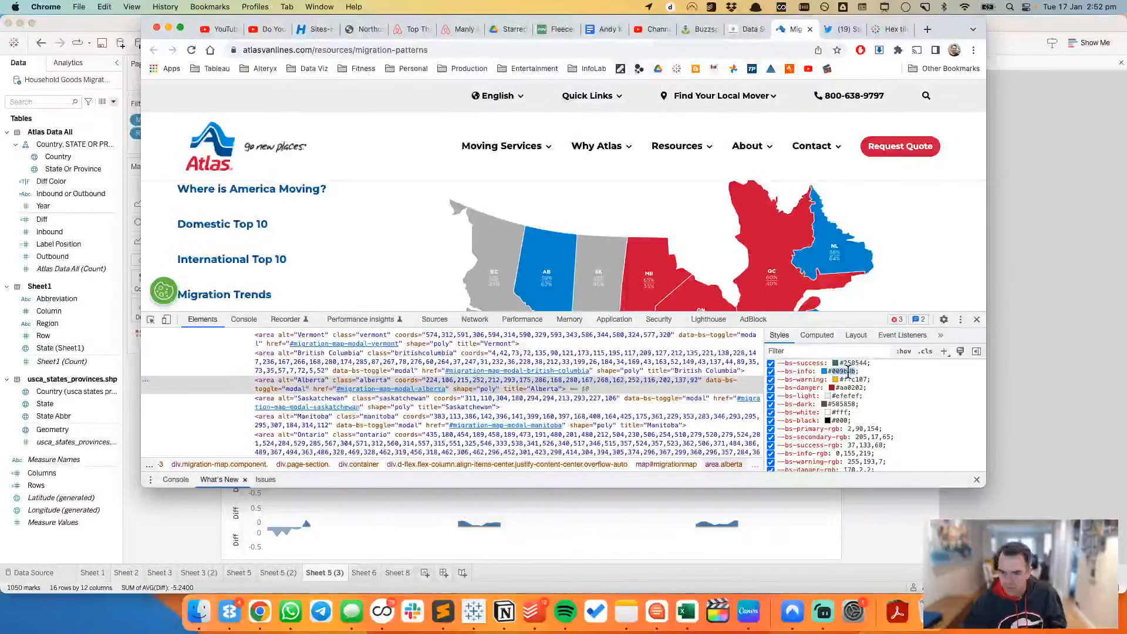
Step: Switch back to Tableau, set the colour of Diff Color's False value to hex 009BDB and apply the edited colours
key(super+Tab)
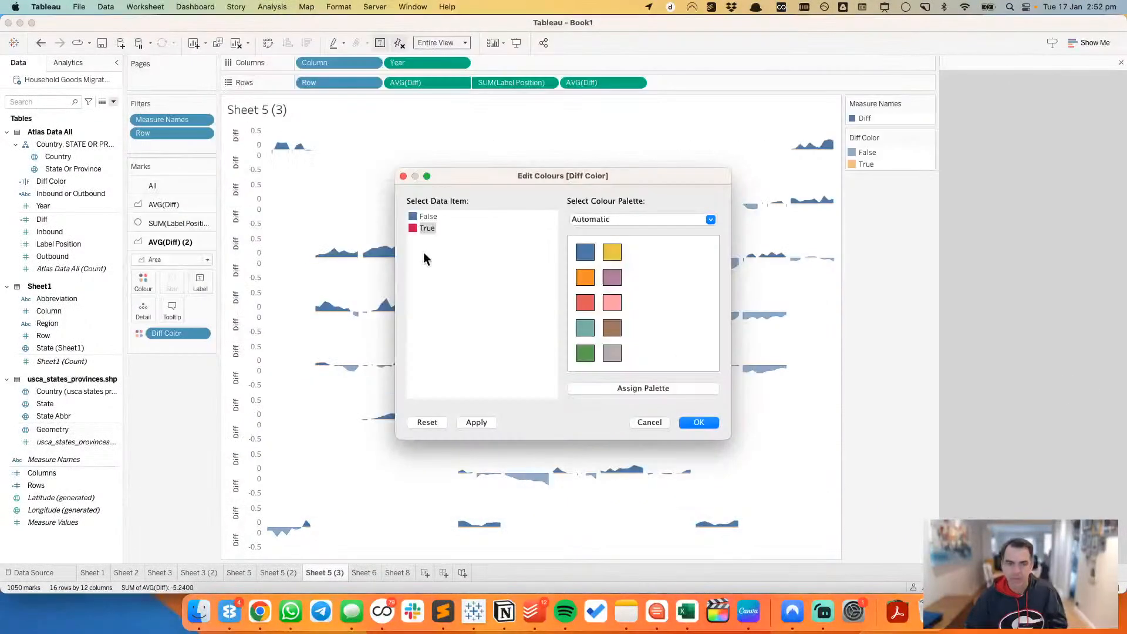
double_click(412, 219)
double_click(332, 228)
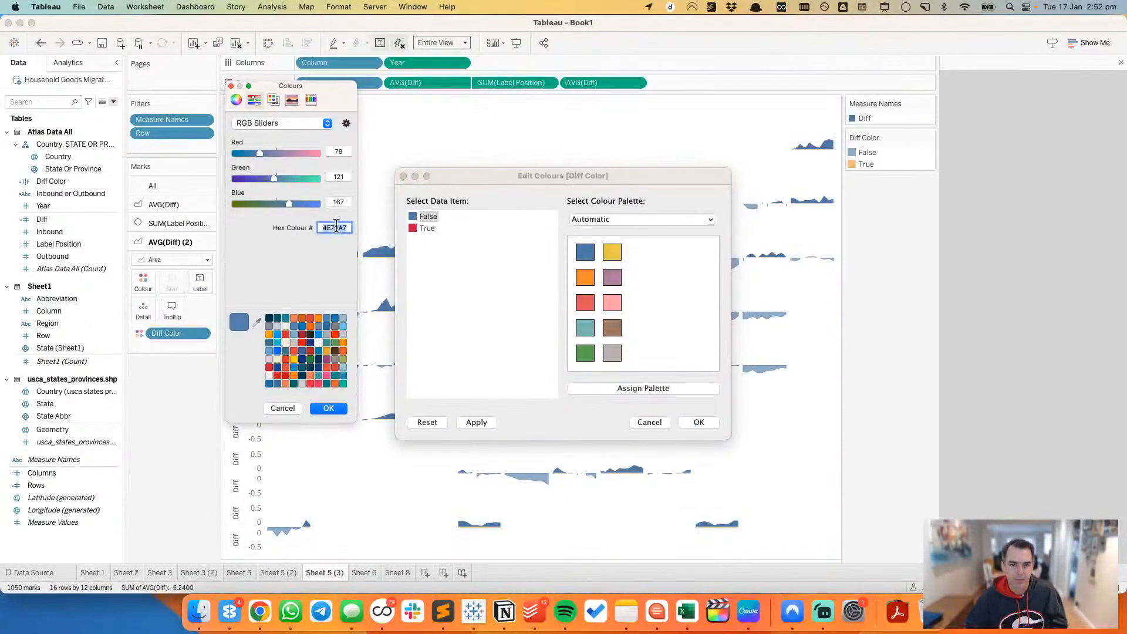
right_click(337, 227)
click(368, 309)
click(326, 411)
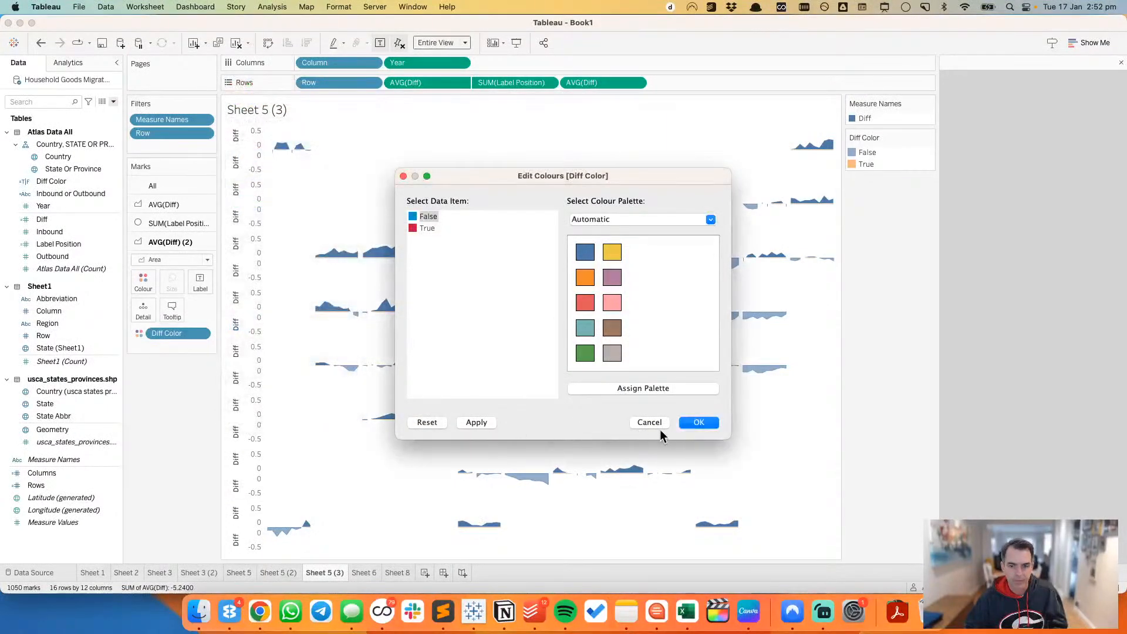
click(693, 423)
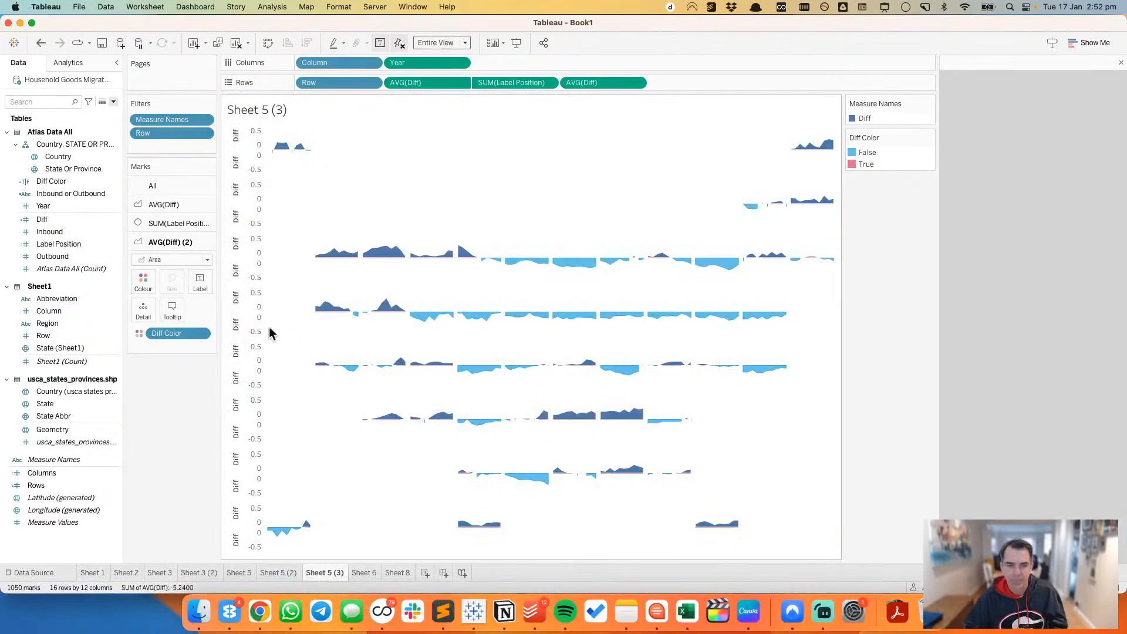
Step: Replace Measure Names with Diff Color as the colour of the first AVG(Diff) area chart
click(144, 280)
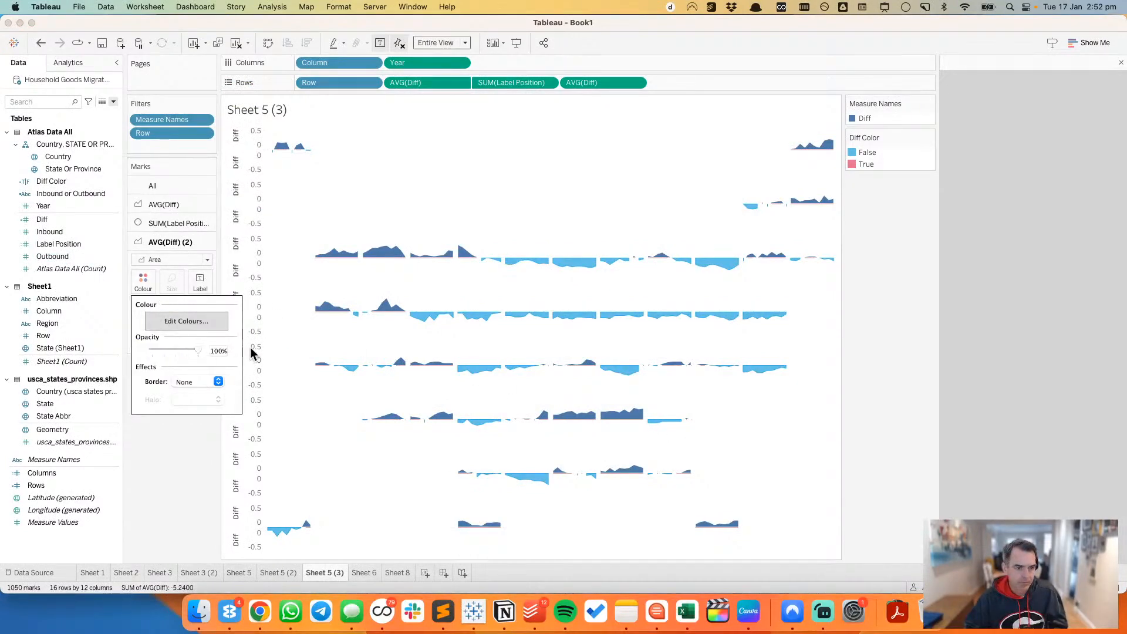
click(178, 207)
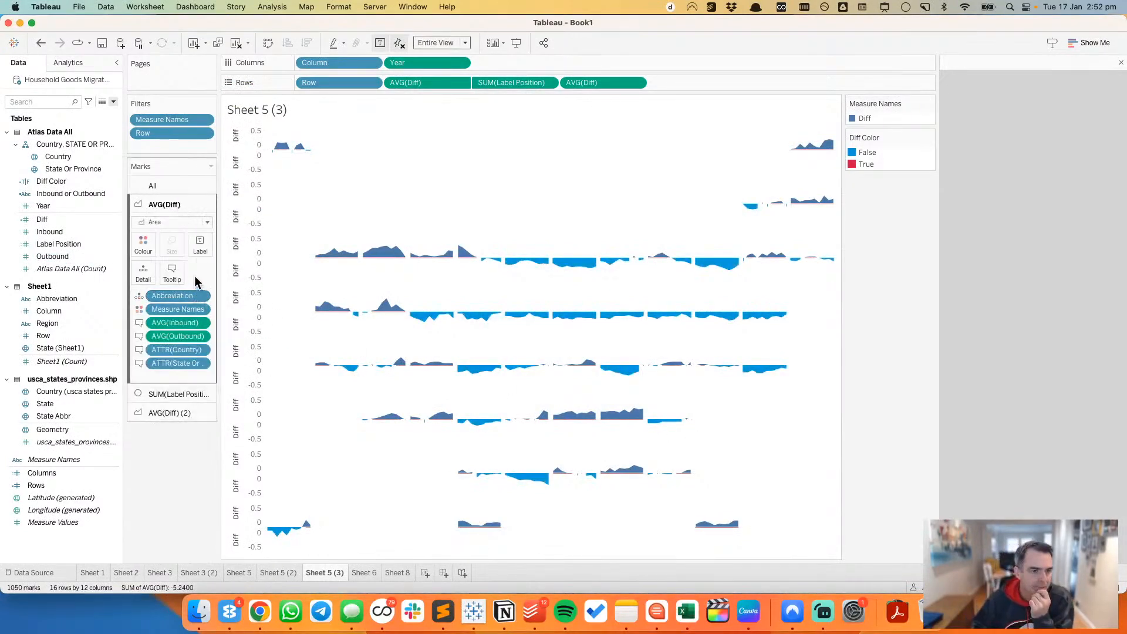
drag(173, 309, 166, 456)
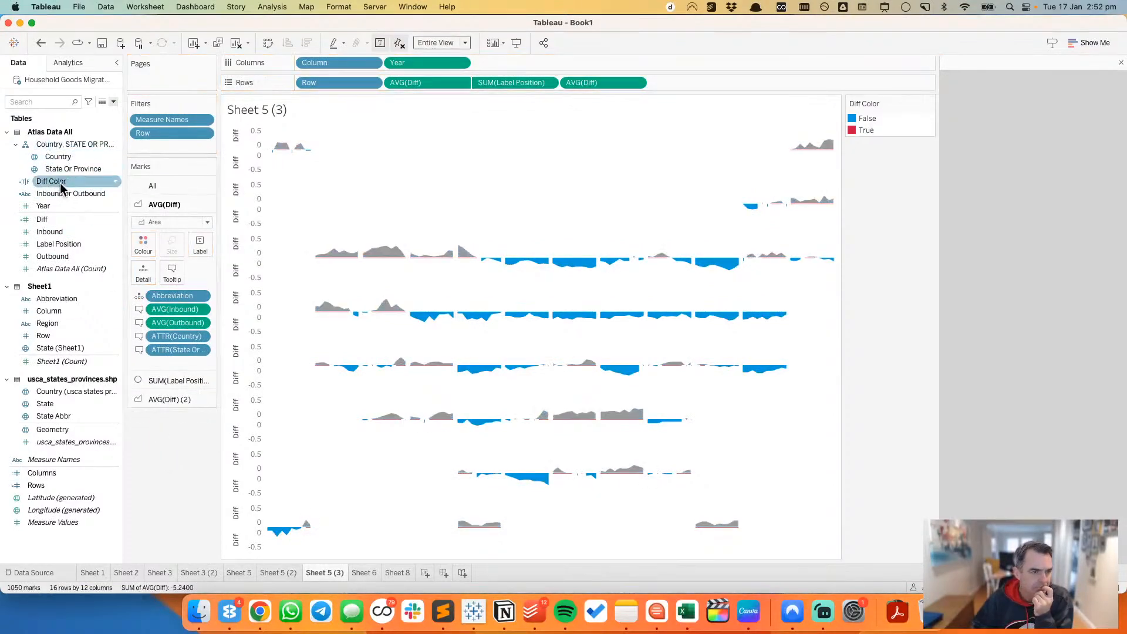
drag(51, 181, 142, 244)
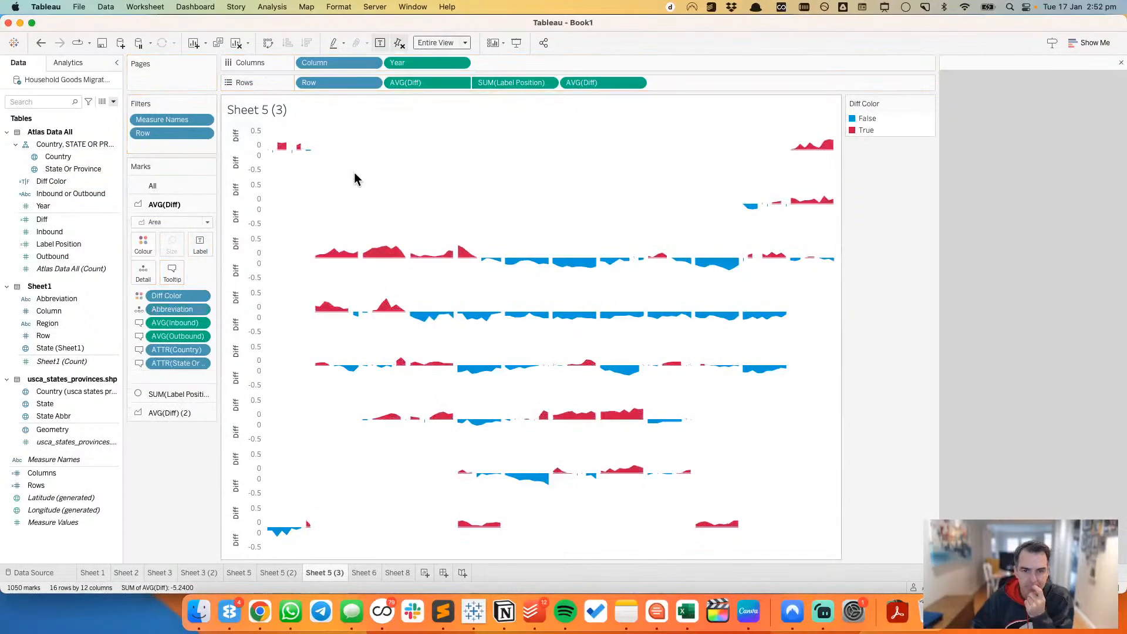
click(143, 244)
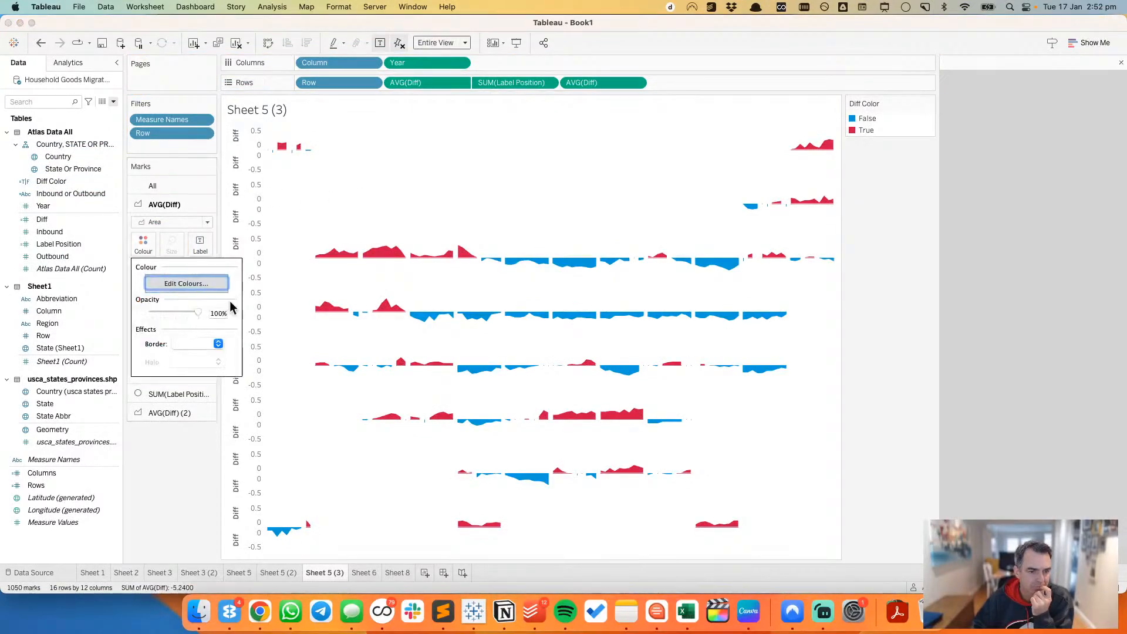
click(365, 193)
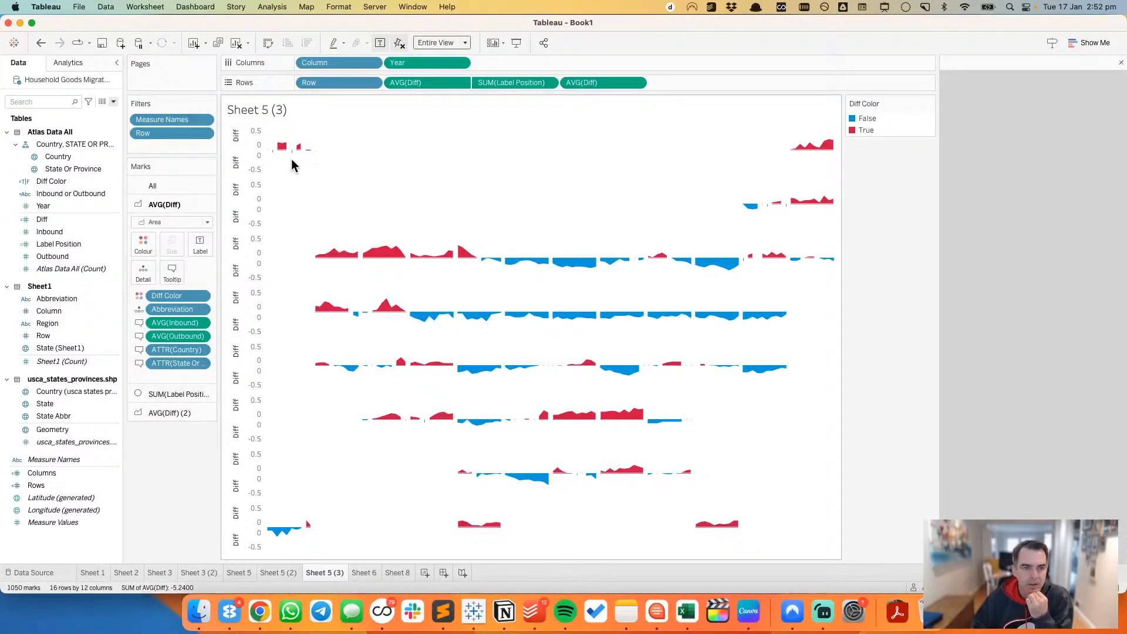
mouse_move(294, 157)
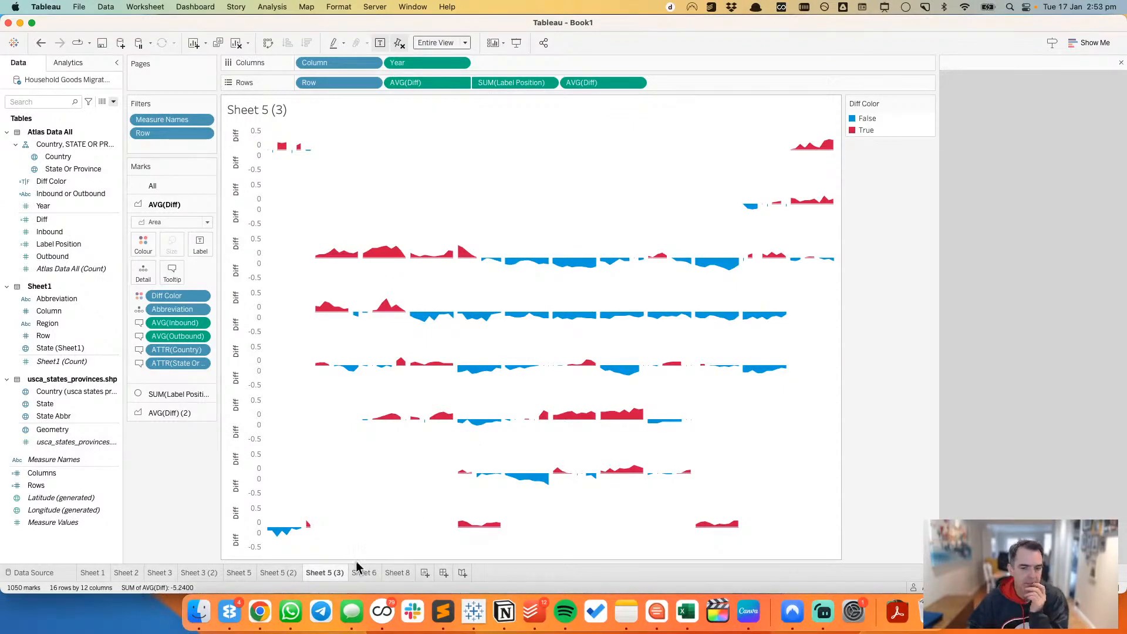
Step: Add a per-pane reference band on Measure Values to the tile grid in Sheet 5 (2)
click(291, 573)
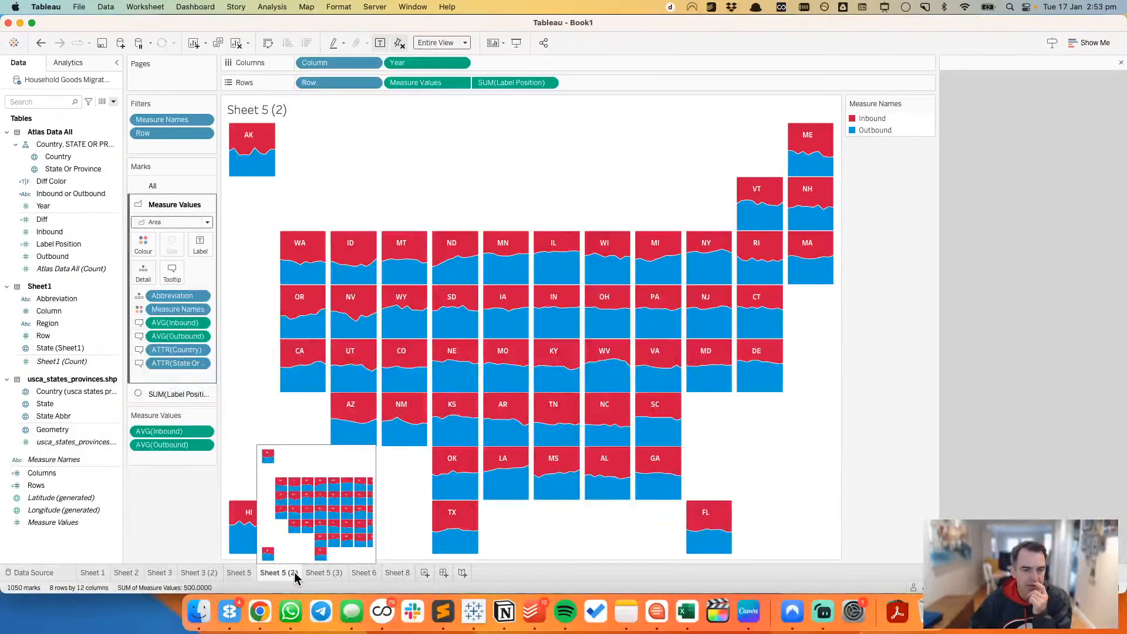
click(85, 66)
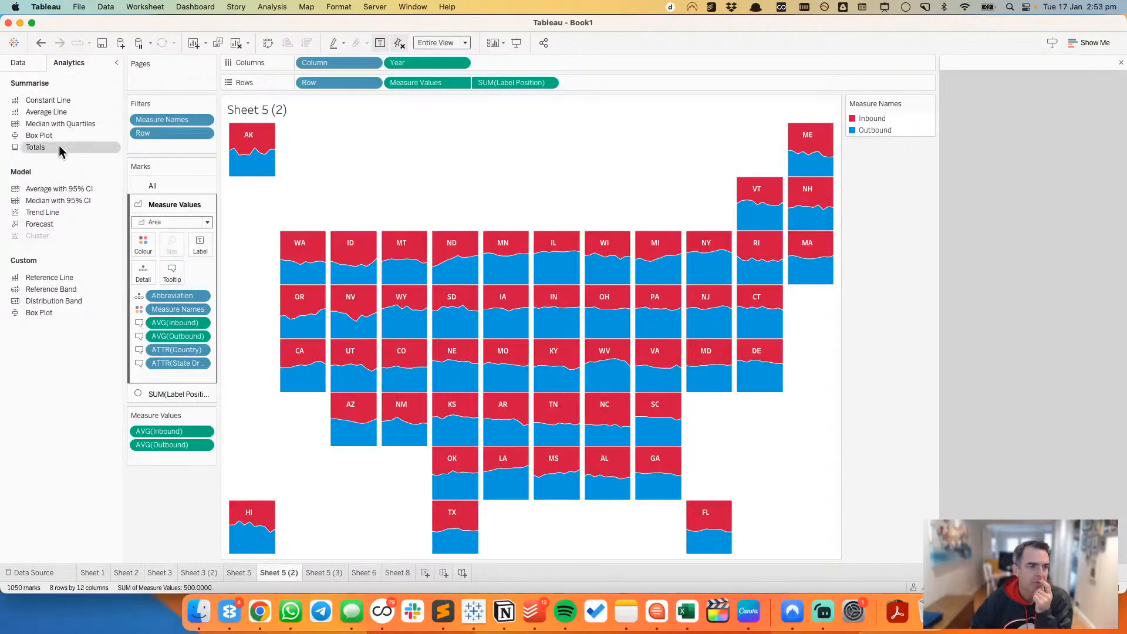
drag(62, 290, 371, 200)
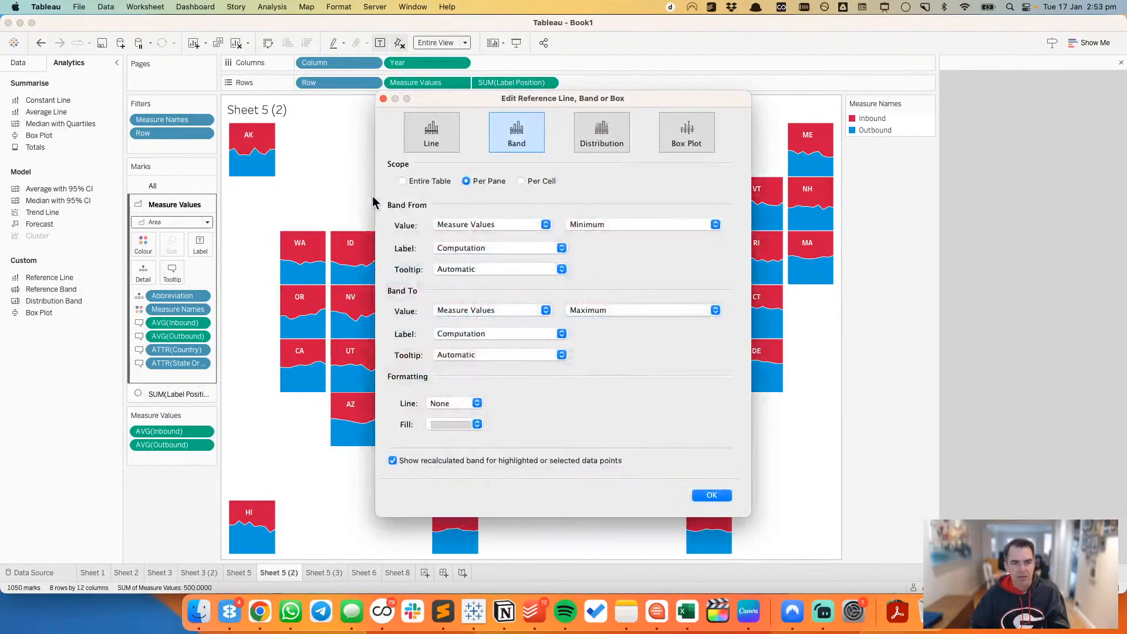
Step: Make the reference band's end value a constant and set the label of its start value to None
click(583, 225)
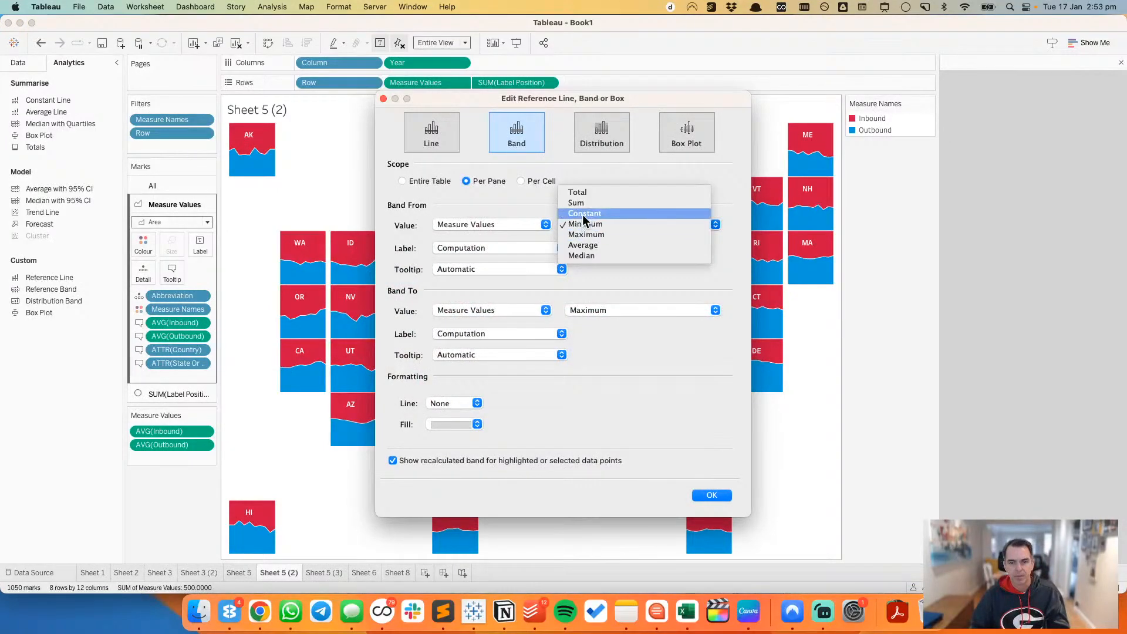
click(604, 316)
click(603, 316)
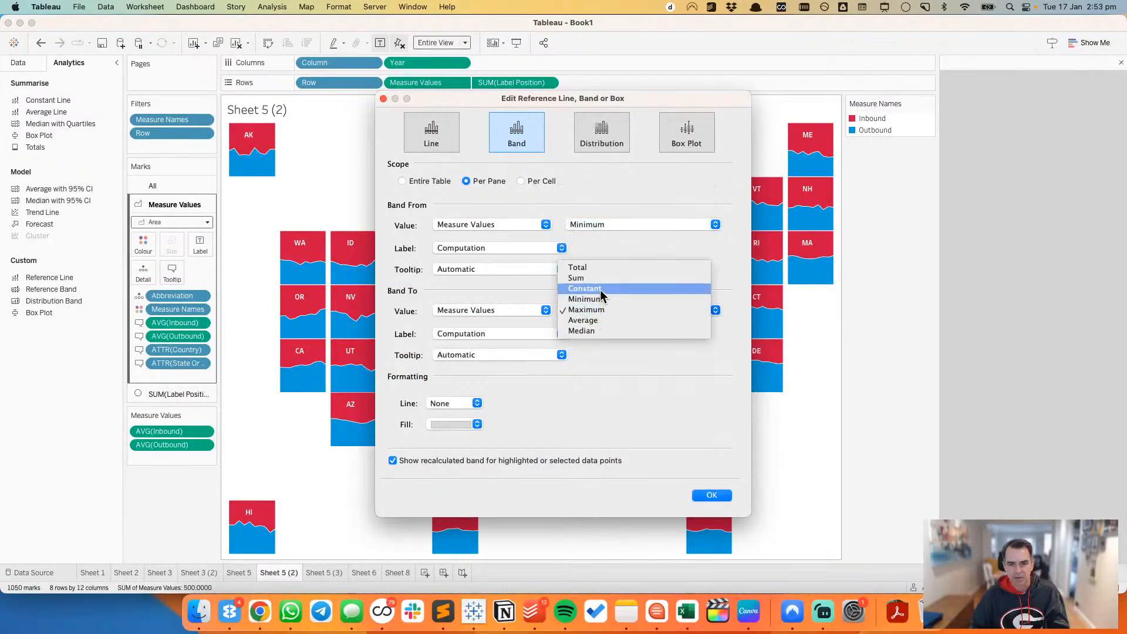
click(600, 289)
click(506, 248)
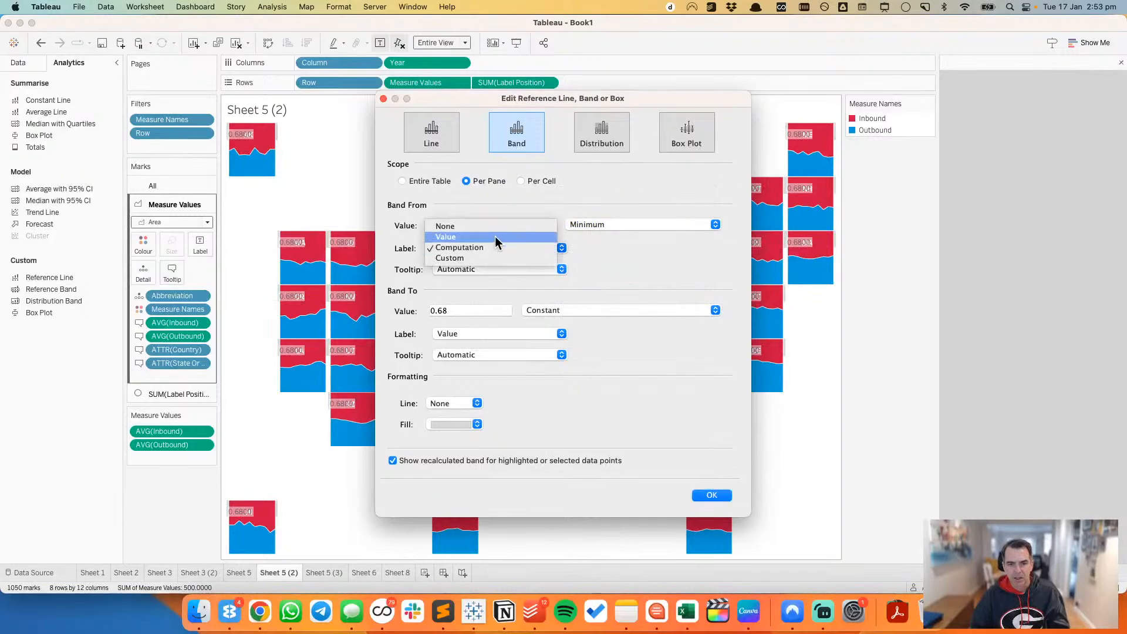
click(495, 236)
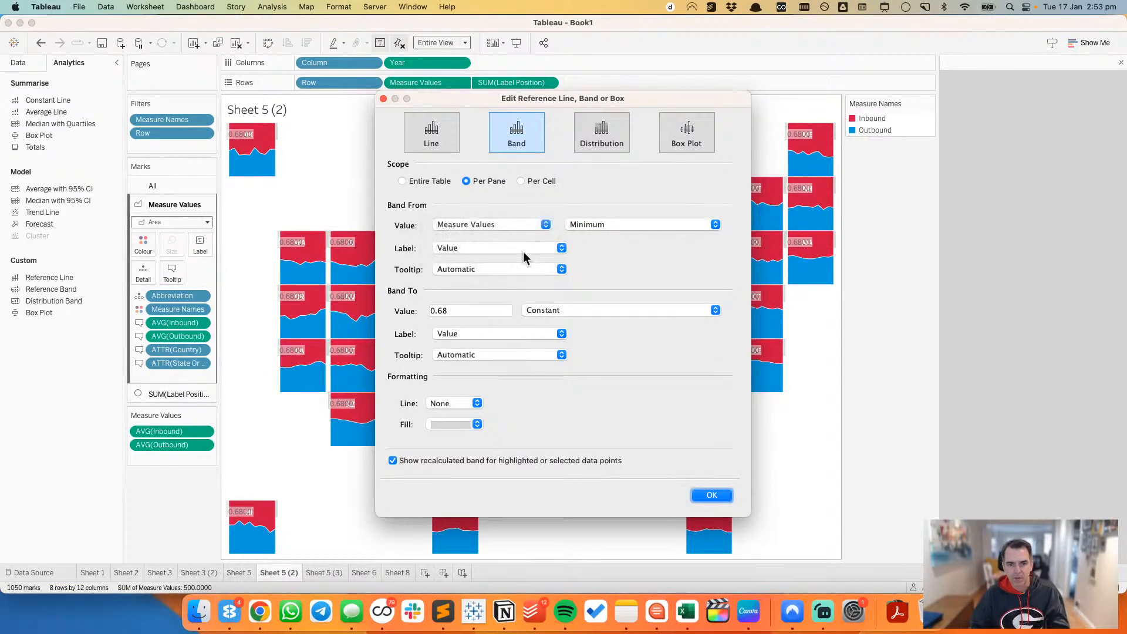
click(505, 248)
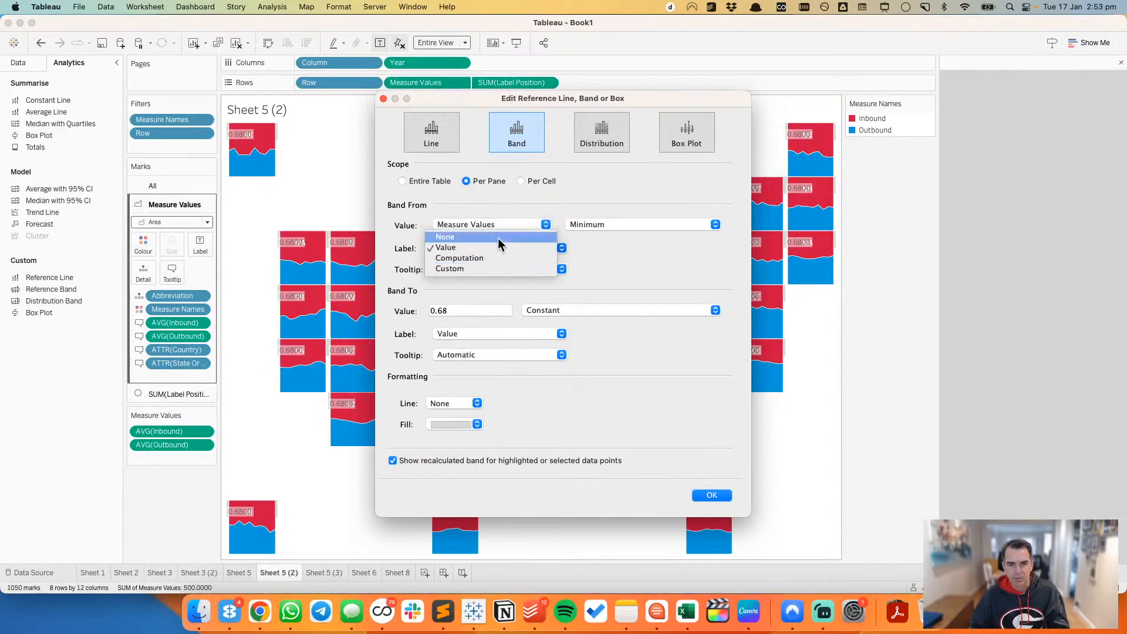
click(498, 238)
Step: Start the reference band at a constant of .55 and set that value's tooltip to None
click(493, 224)
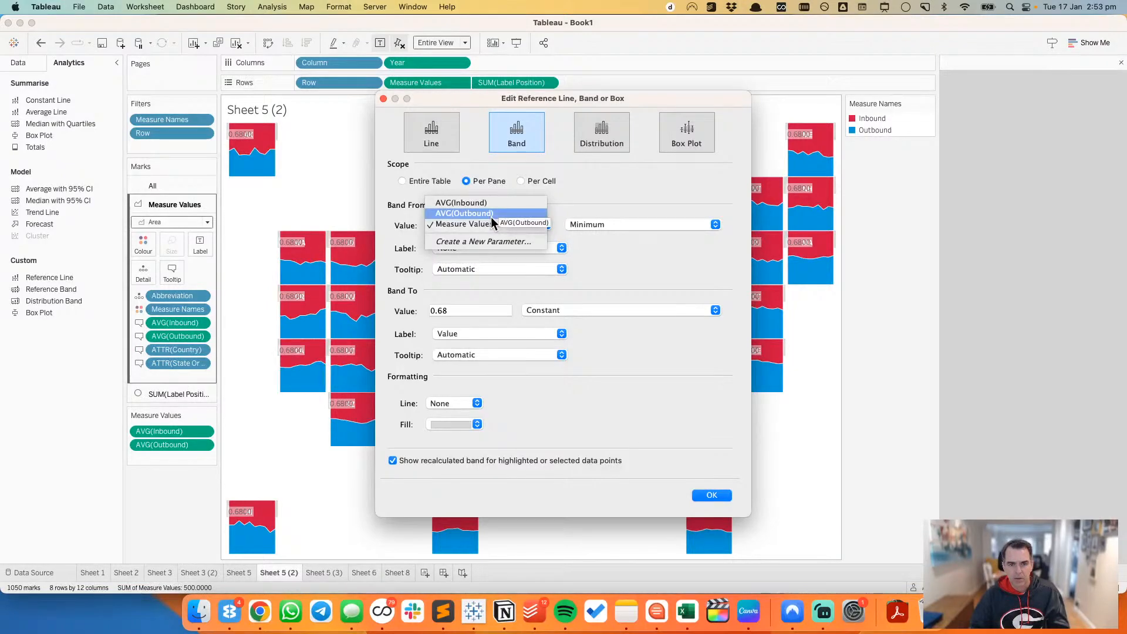
click(589, 206)
click(587, 221)
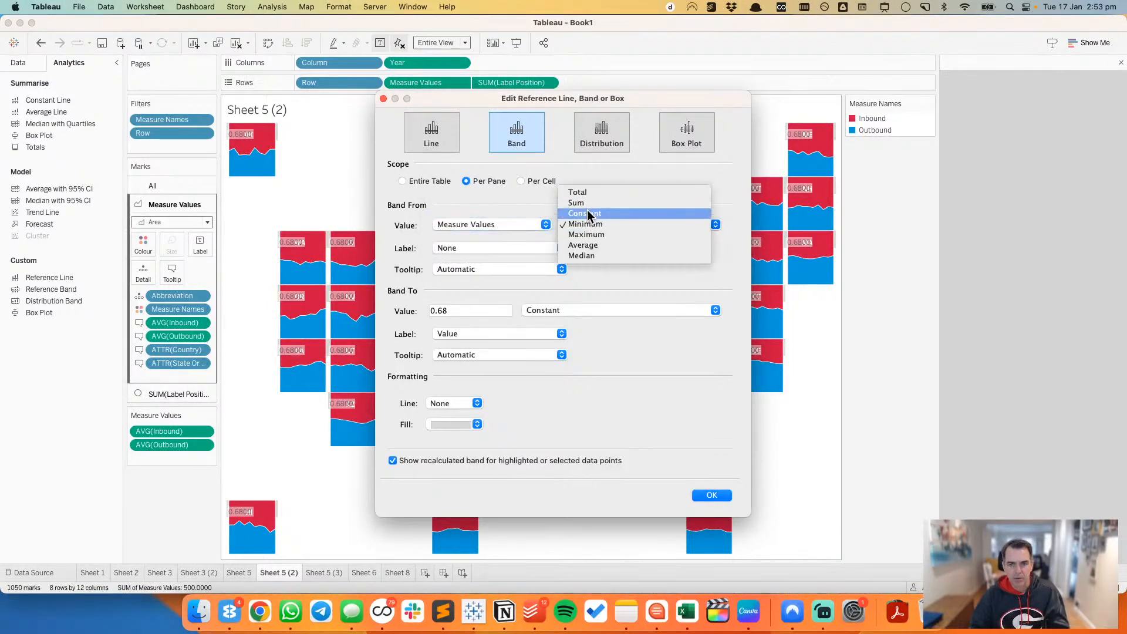
click(587, 213)
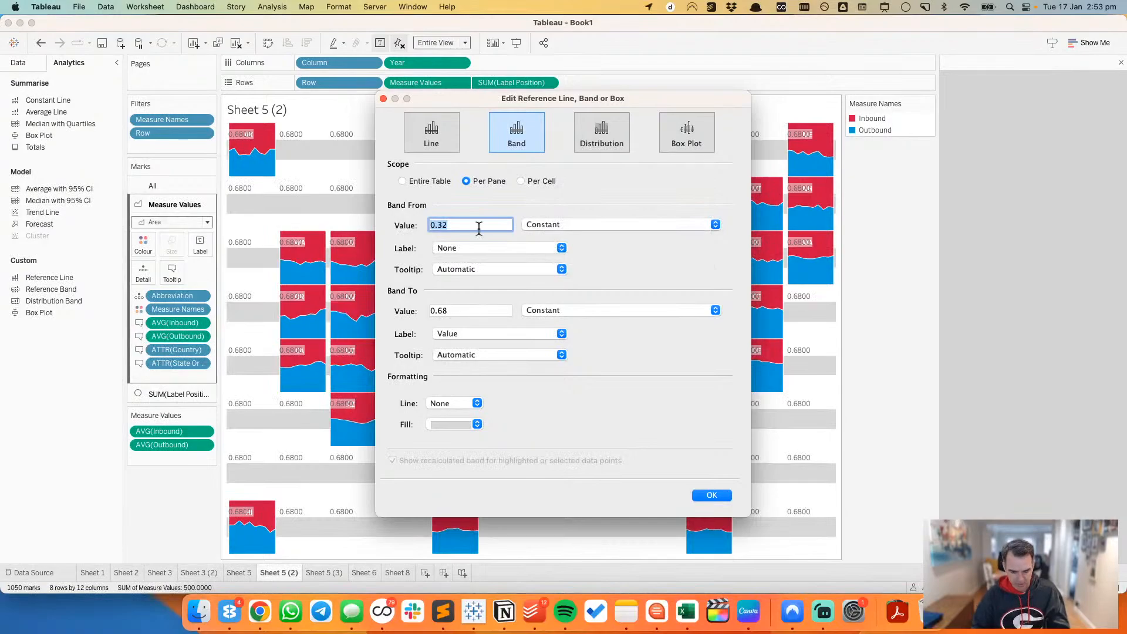
text(.55)
key(Tab)
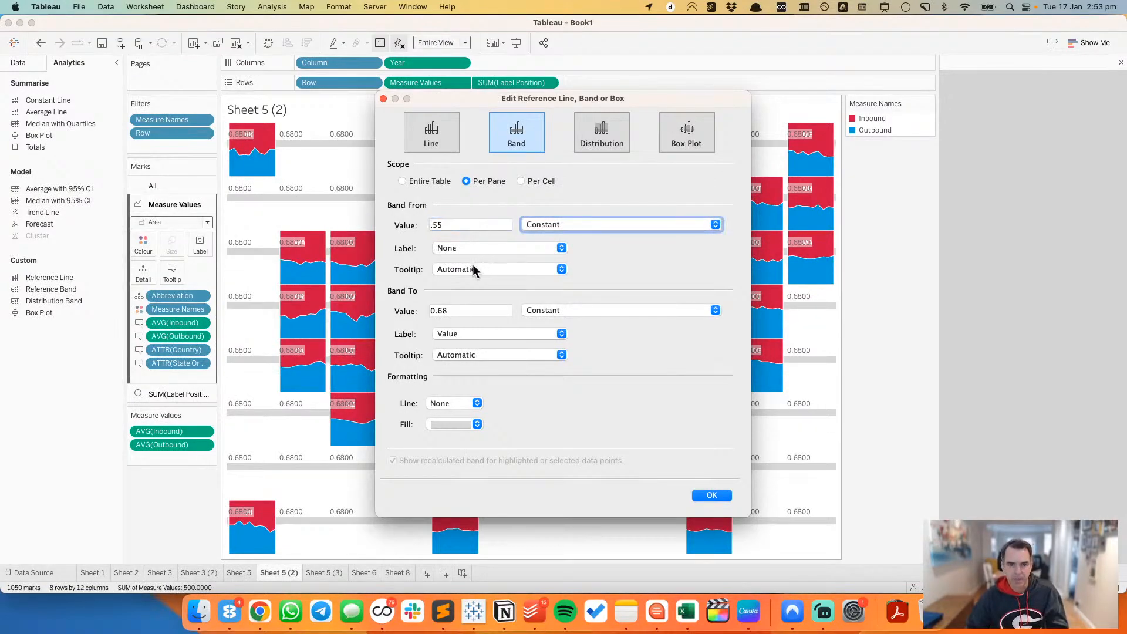
click(473, 267)
click(464, 258)
Step: Set the reference band's constant end value to 0.45
click(470, 313)
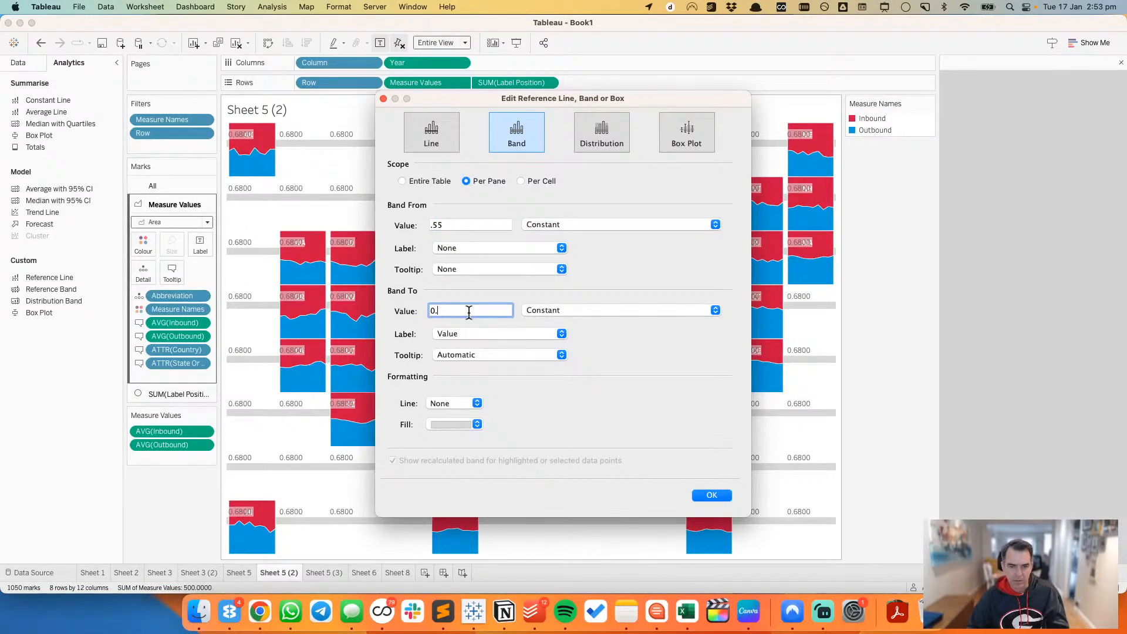
text(45)
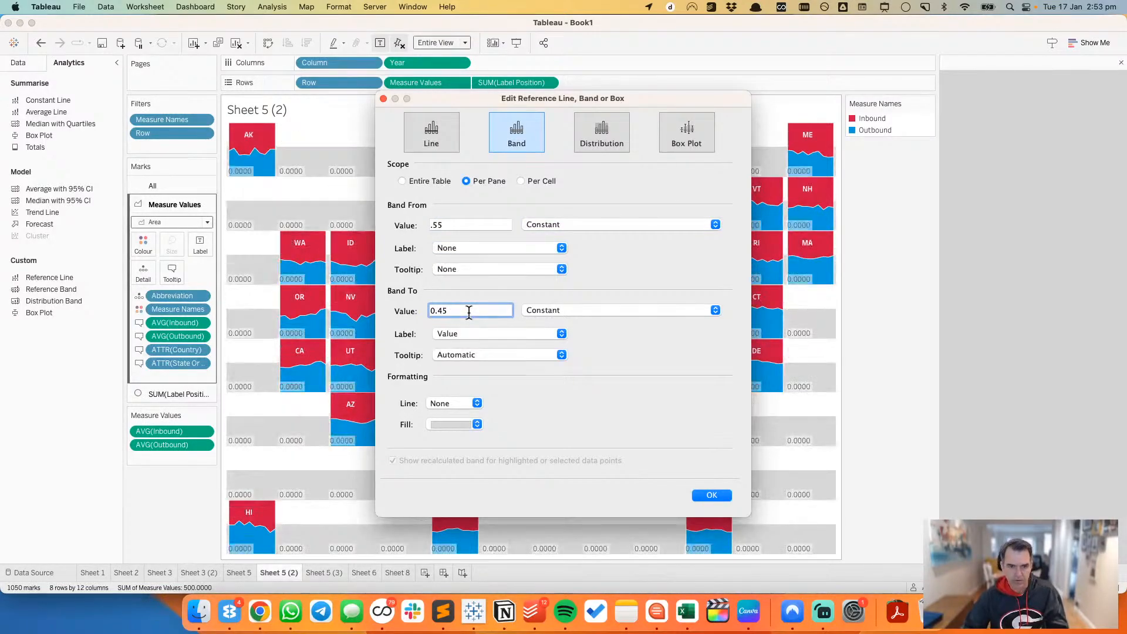
key(Tab)
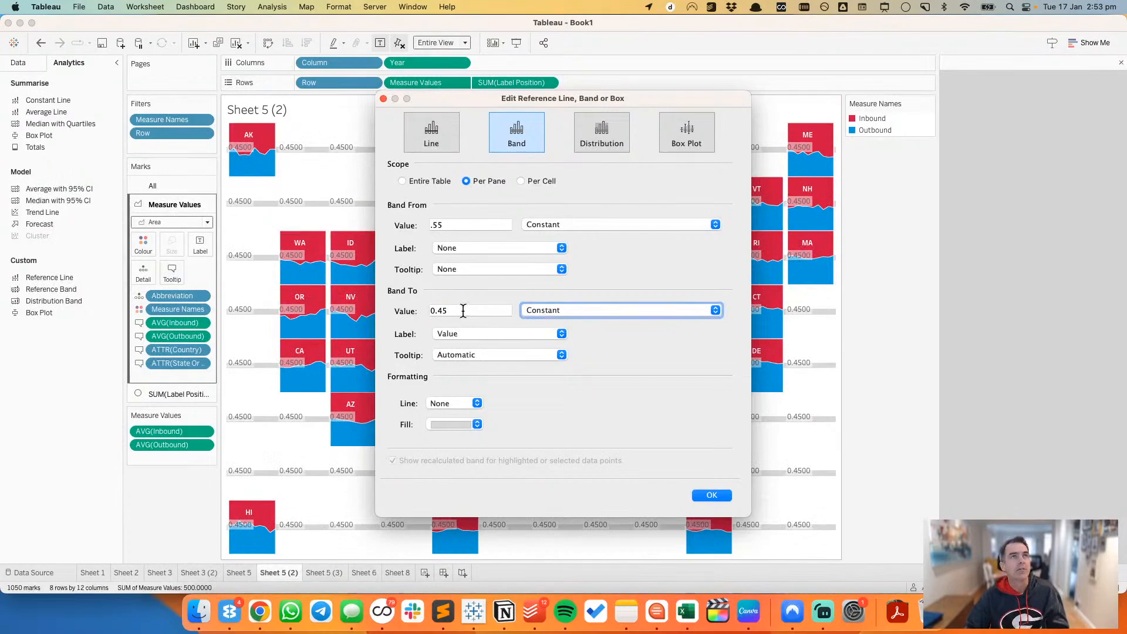
Step: Set the label and tooltip of the reference band's end value to None
click(496, 333)
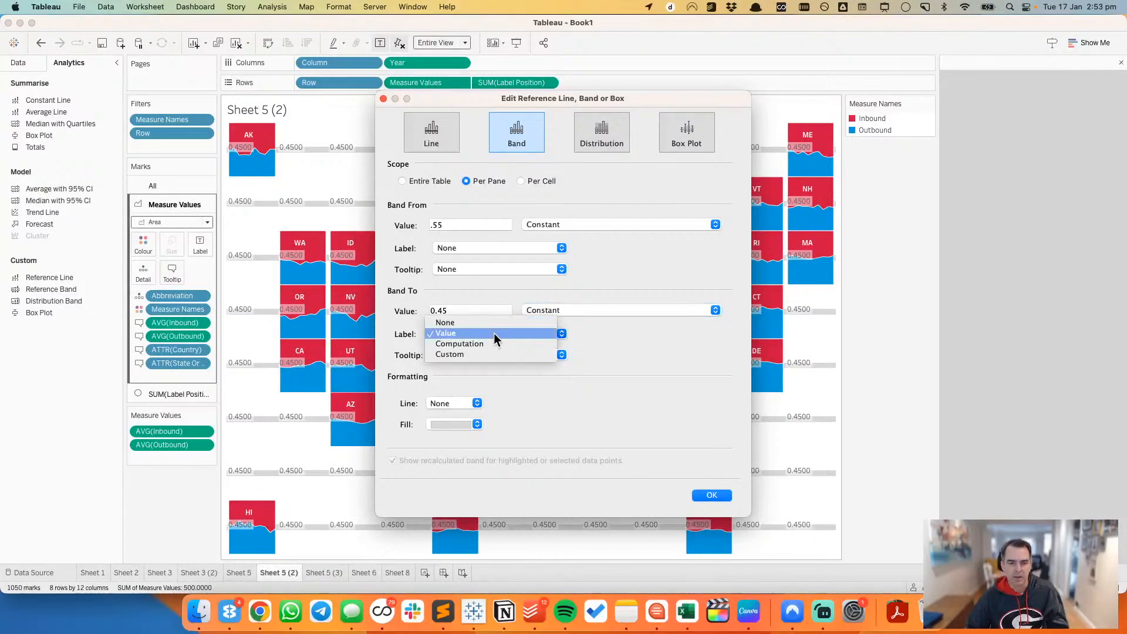
click(445, 322)
click(461, 354)
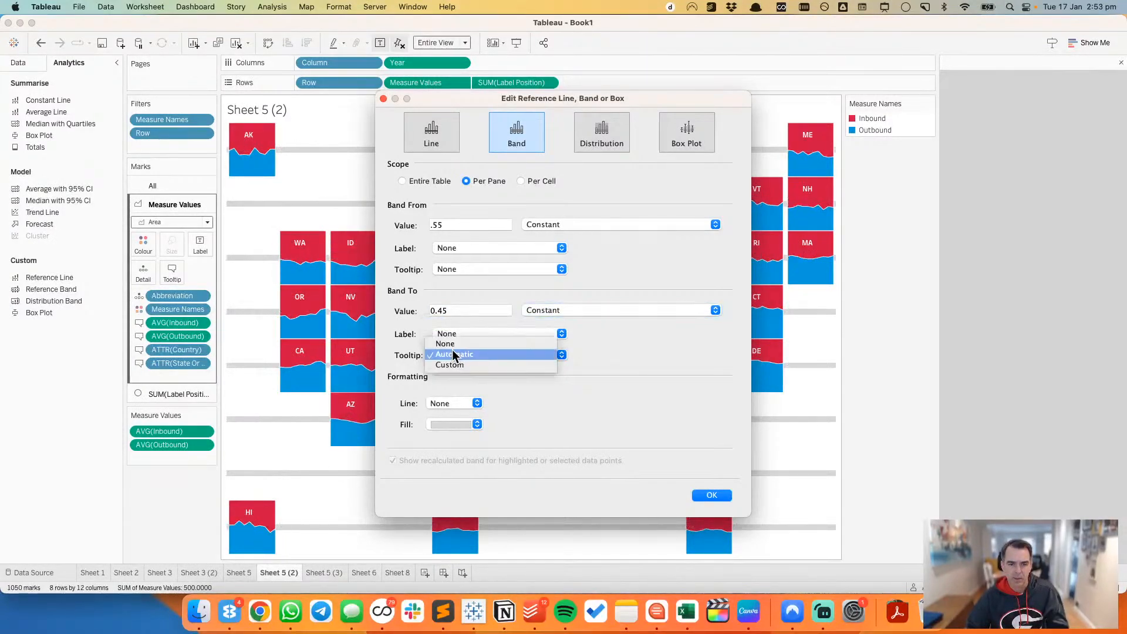
click(455, 443)
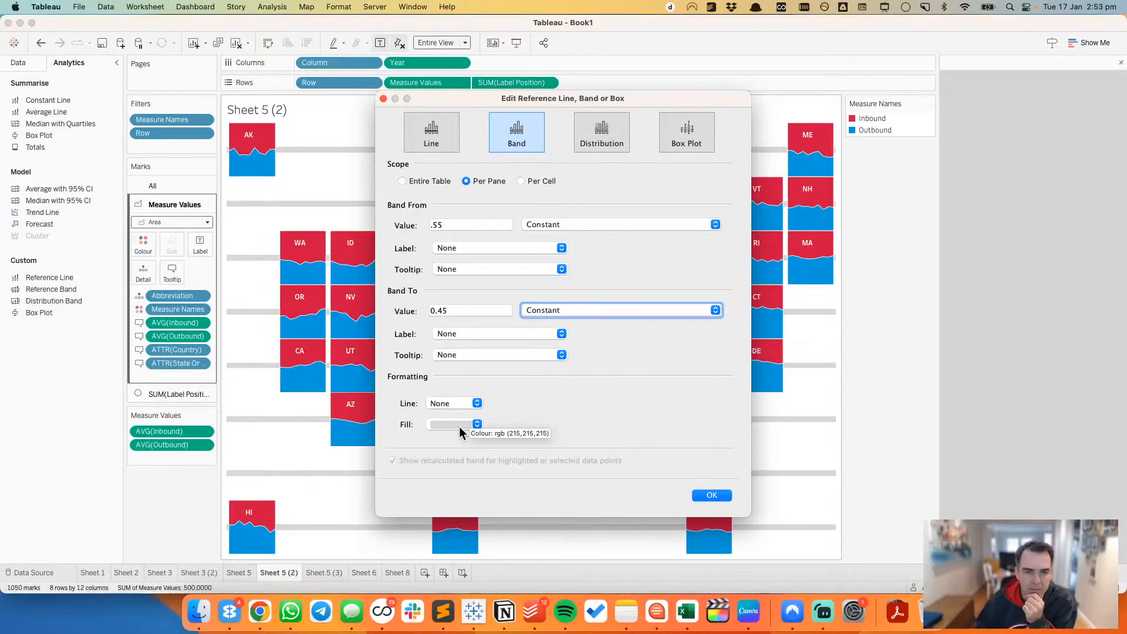
Step: Switch the reference band to a per-pane reference line at a constant of 0.55
drag(508, 104, 584, 105)
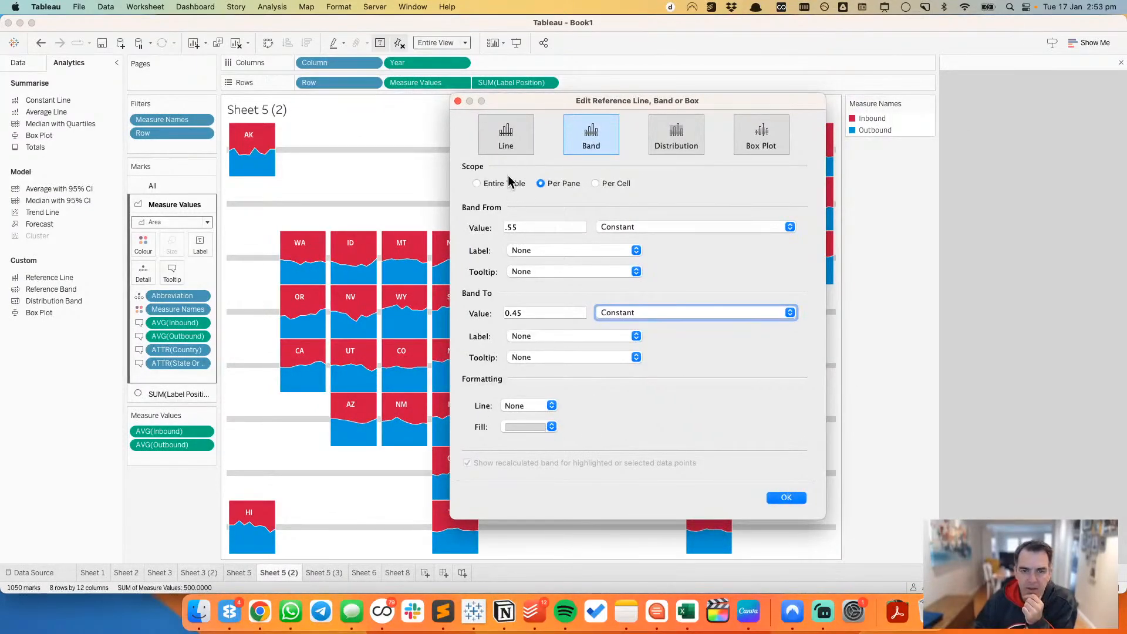
click(507, 147)
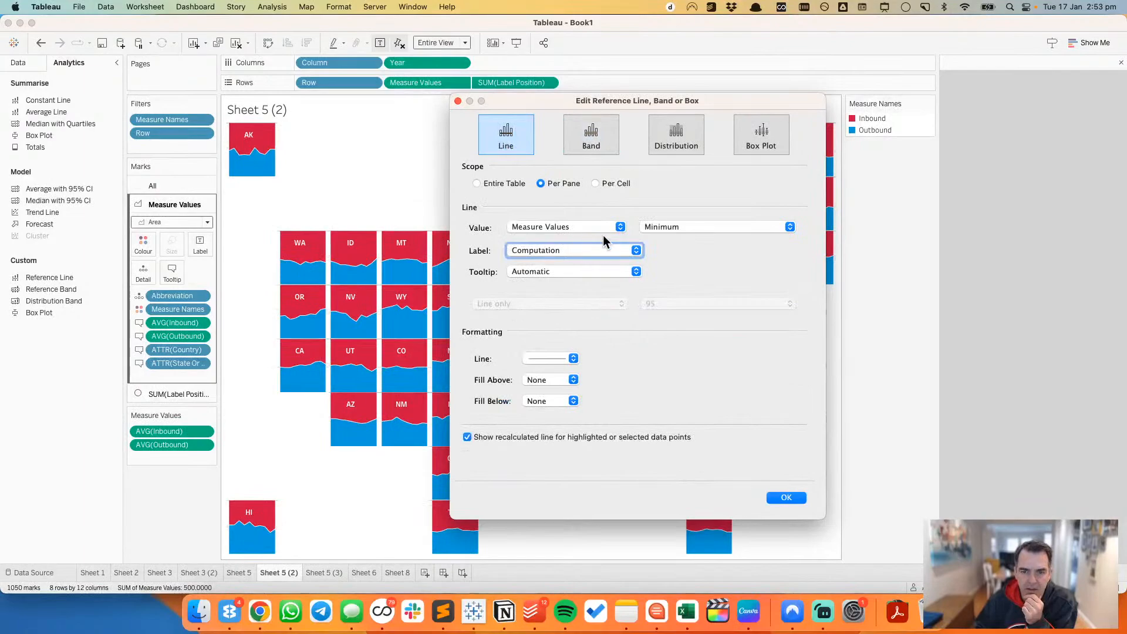
click(659, 229)
click(659, 215)
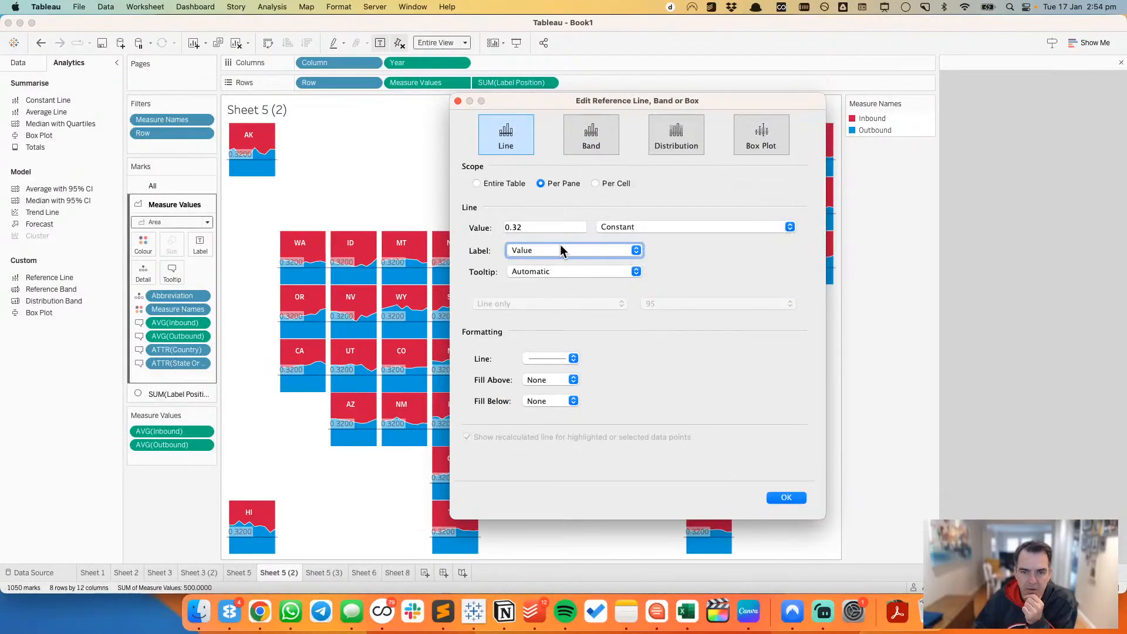
double_click(530, 229)
text(0.55)
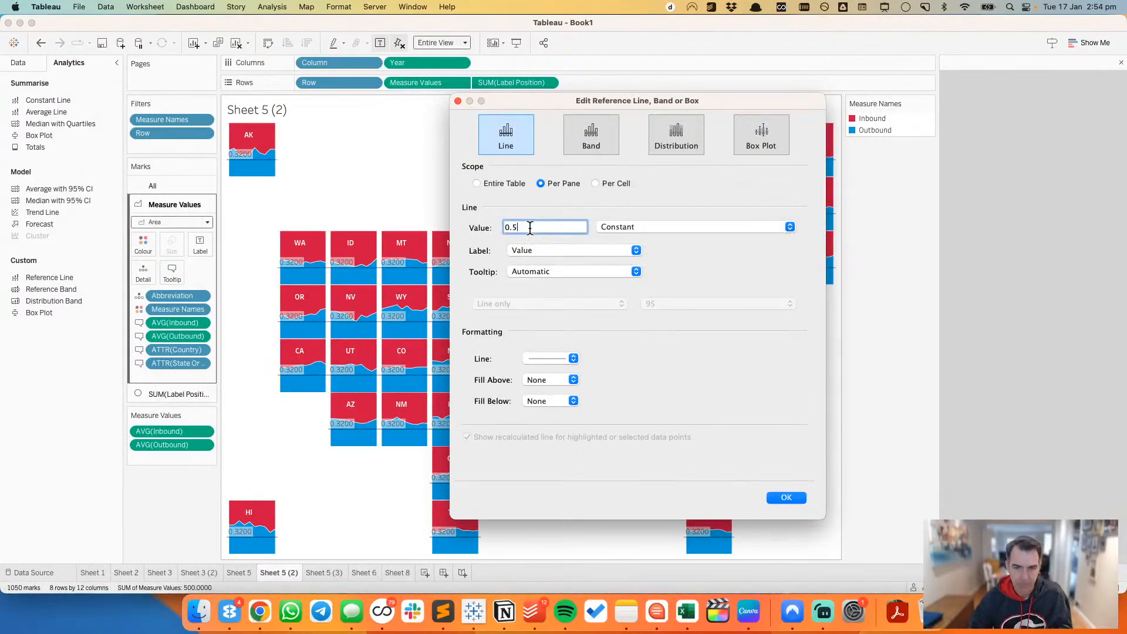
Step: Set both the label and the tooltip of the 0.55 reference line to None
click(527, 251)
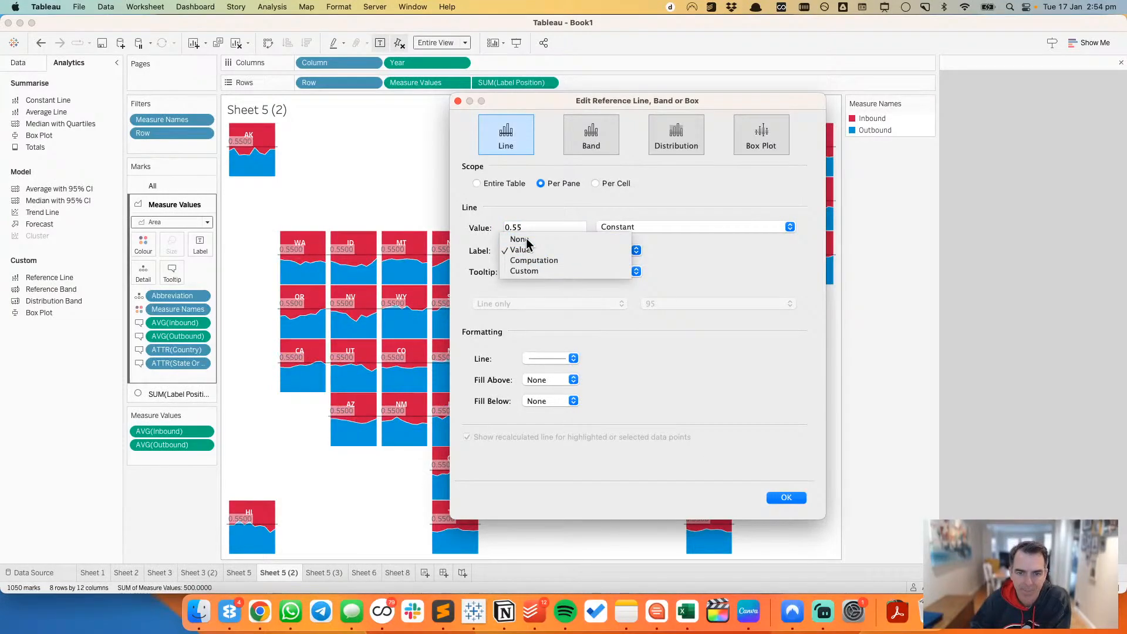
click(521, 239)
click(526, 273)
click(523, 262)
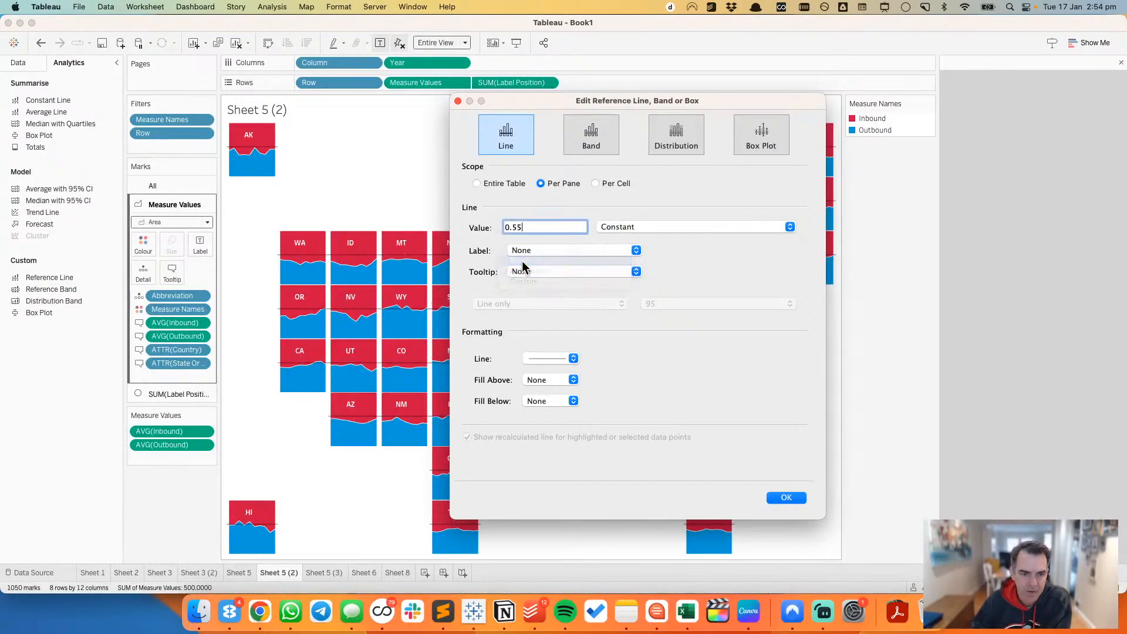
Step: Format the 0.55 reference line as dashed, with the thinnest weight and 100% opacity
click(538, 359)
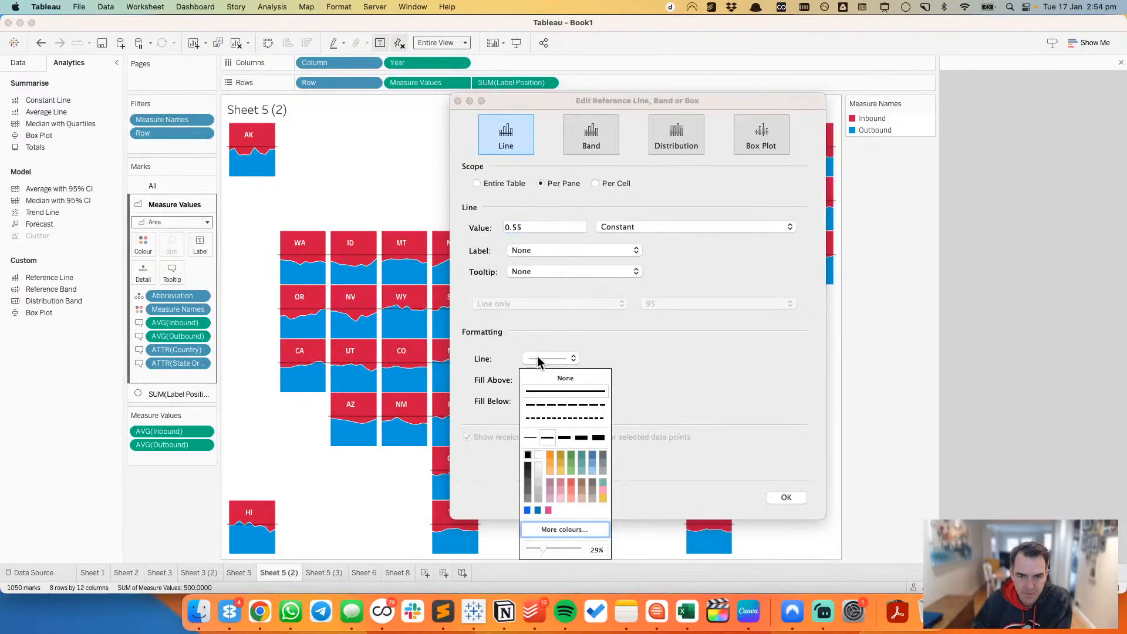
click(543, 407)
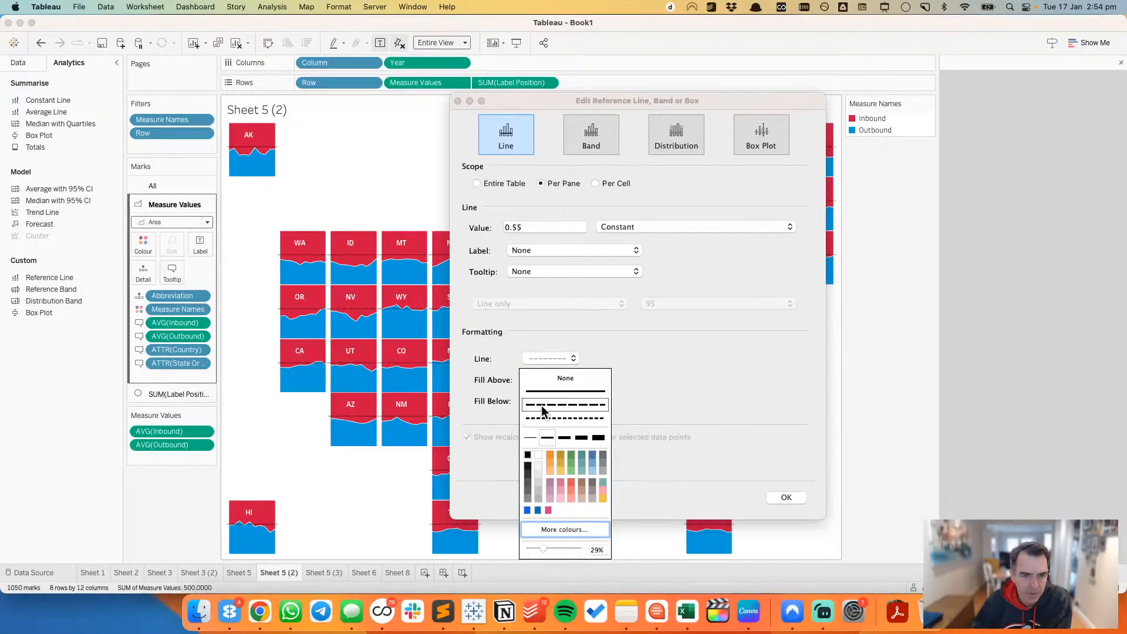
click(531, 437)
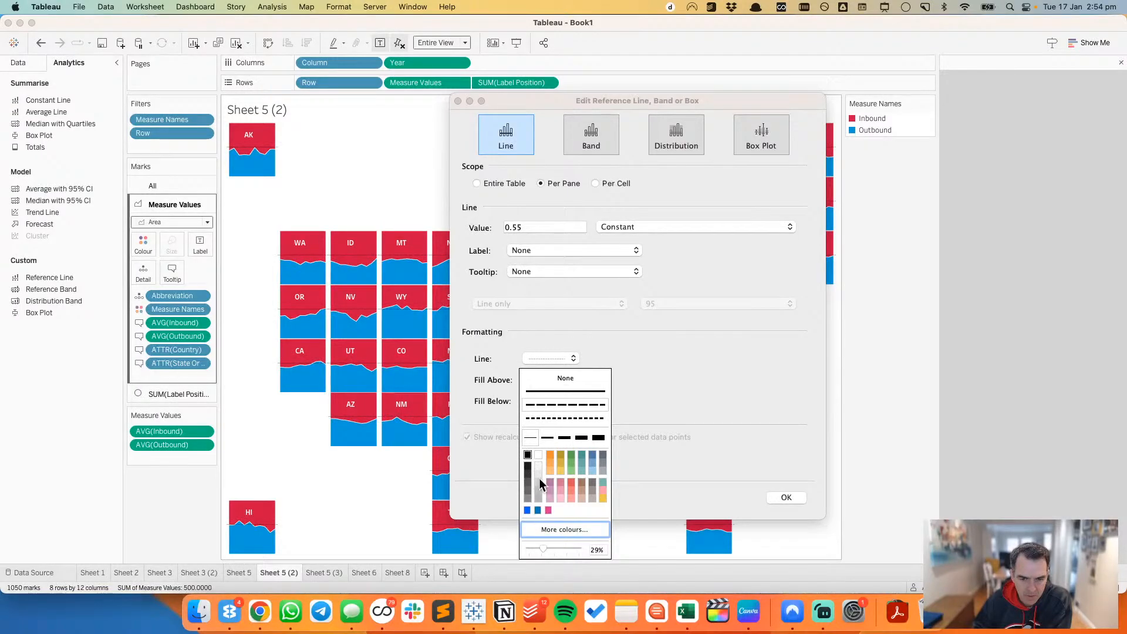
drag(544, 549, 596, 549)
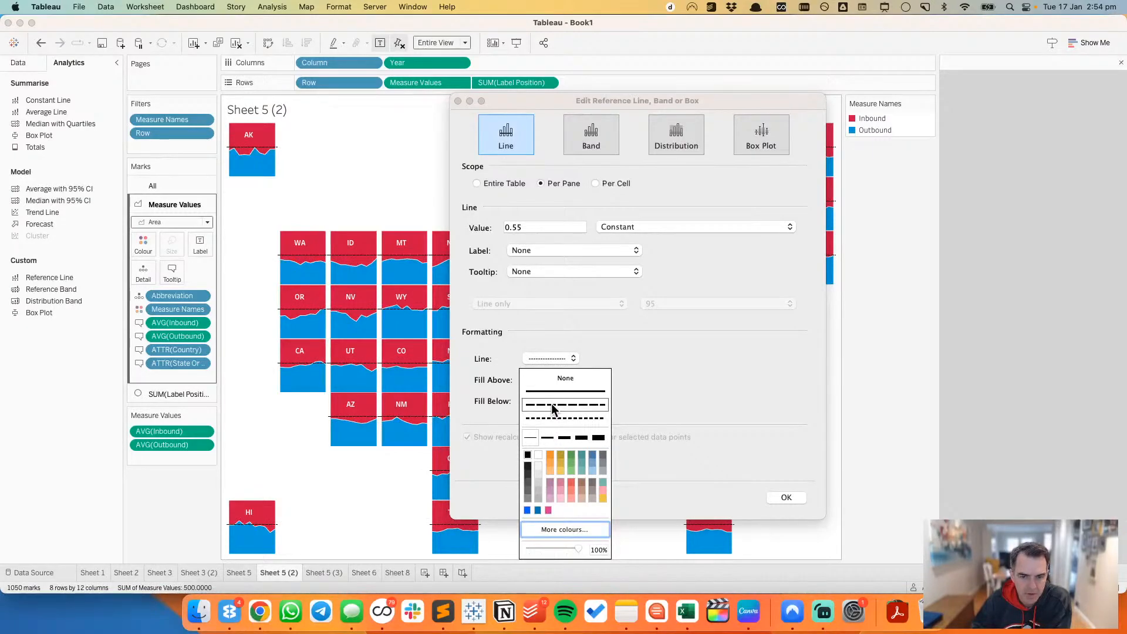
Step: Restyle the 0.55 reference line as dotted, in light grey and the second-thinnest weight
click(546, 436)
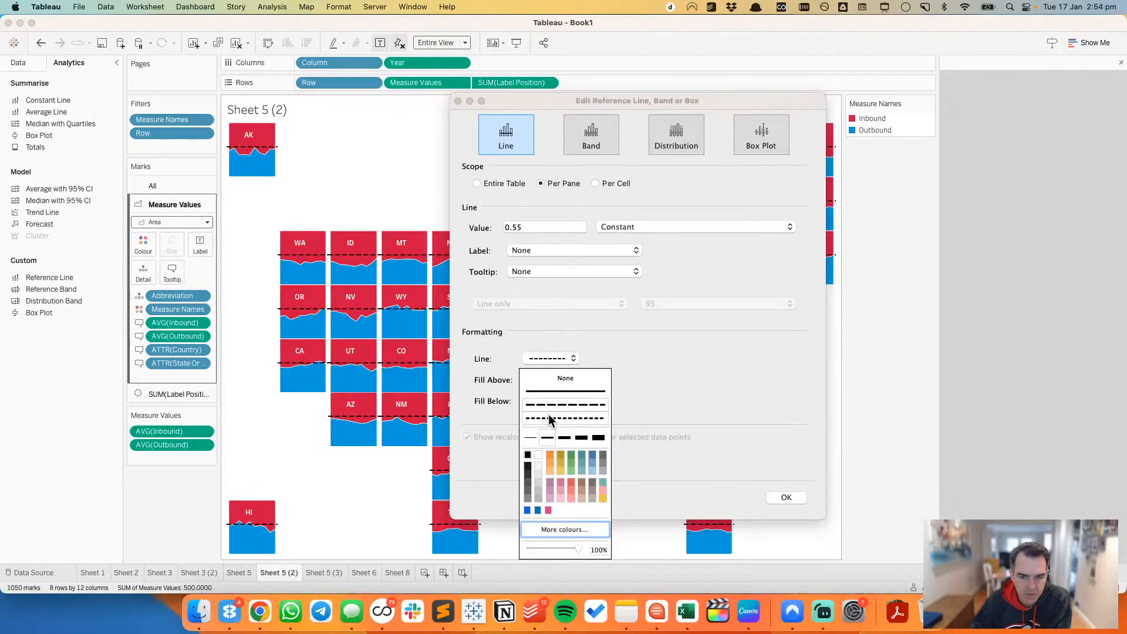
click(538, 499)
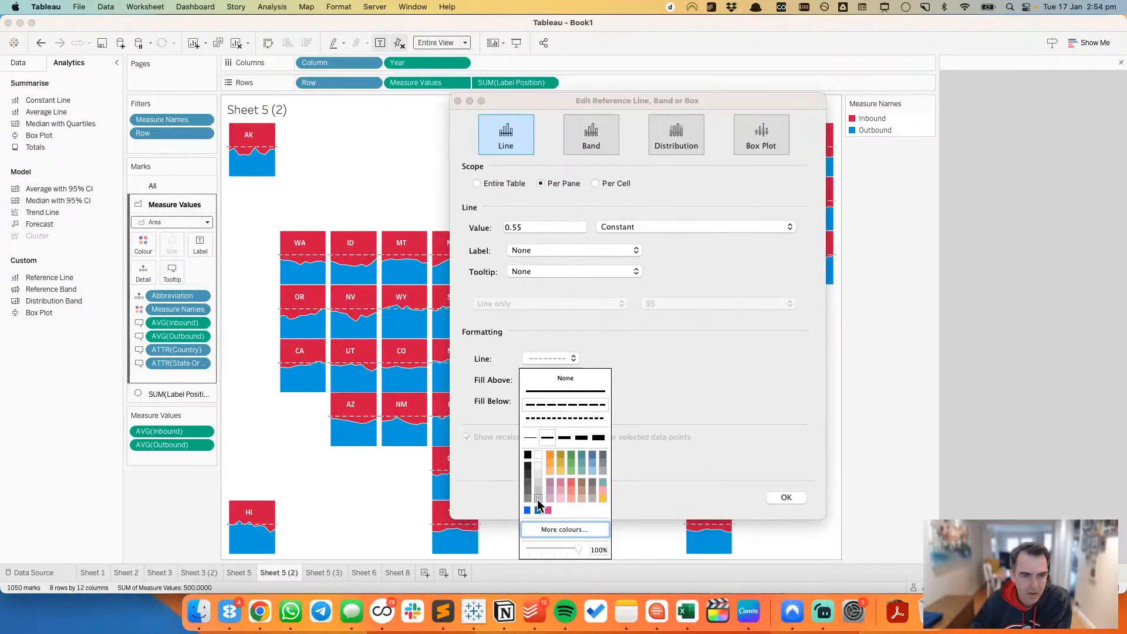
click(531, 437)
click(538, 418)
click(548, 438)
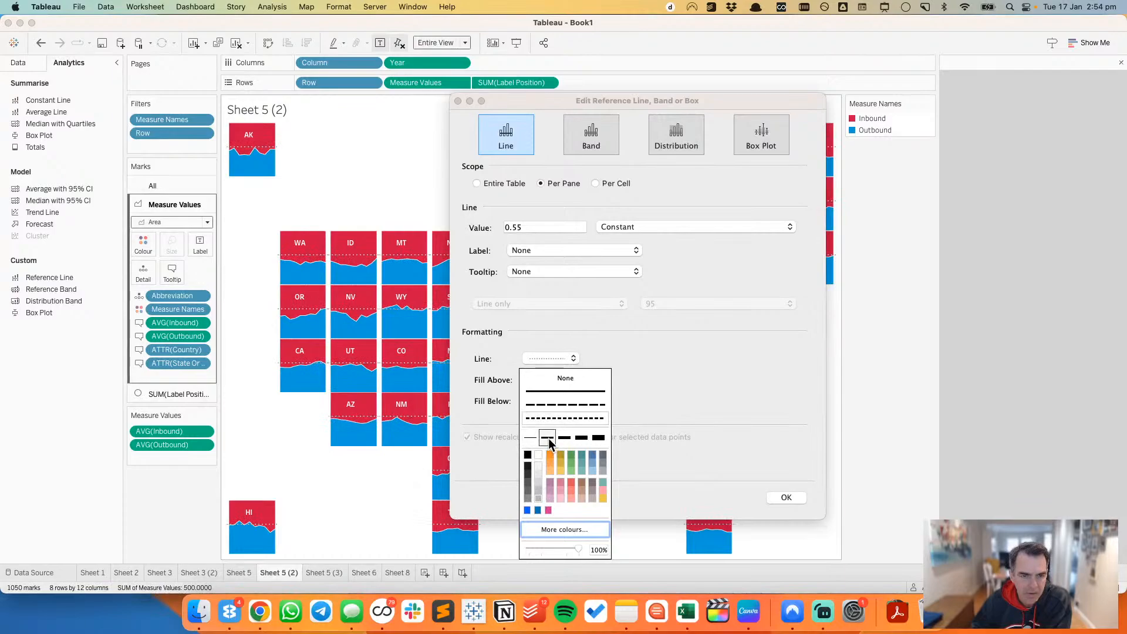
click(538, 498)
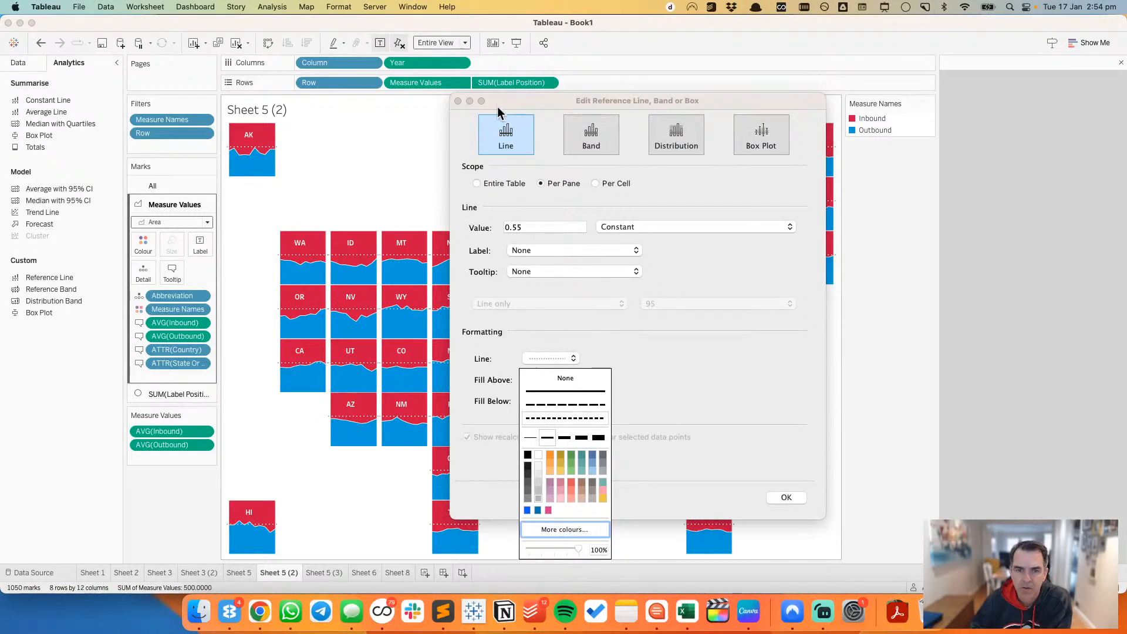
click(457, 101)
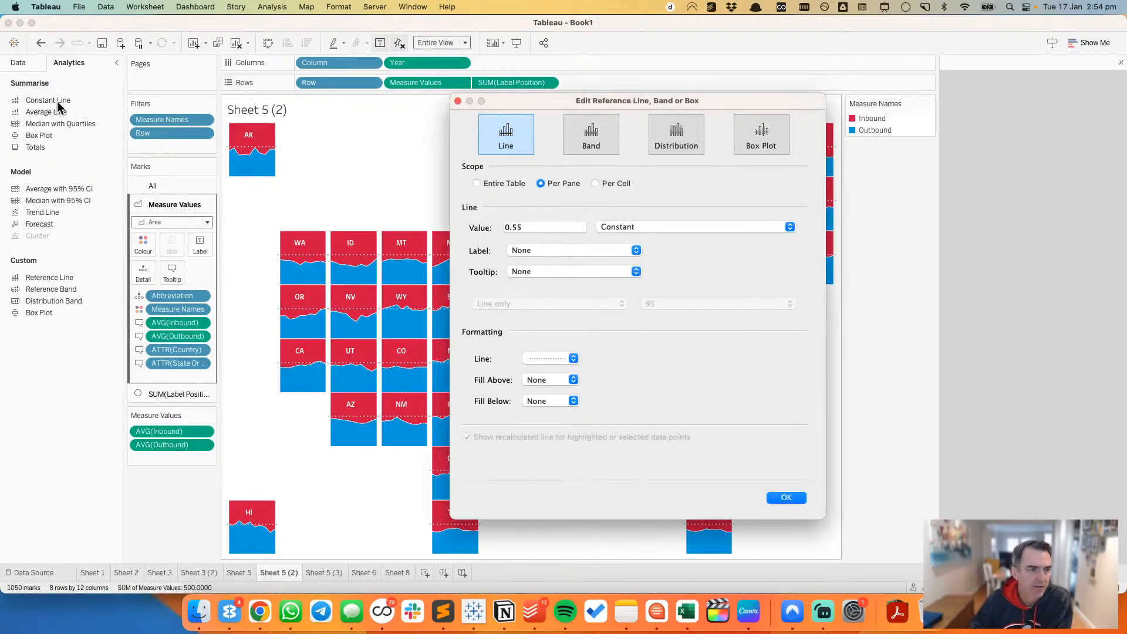
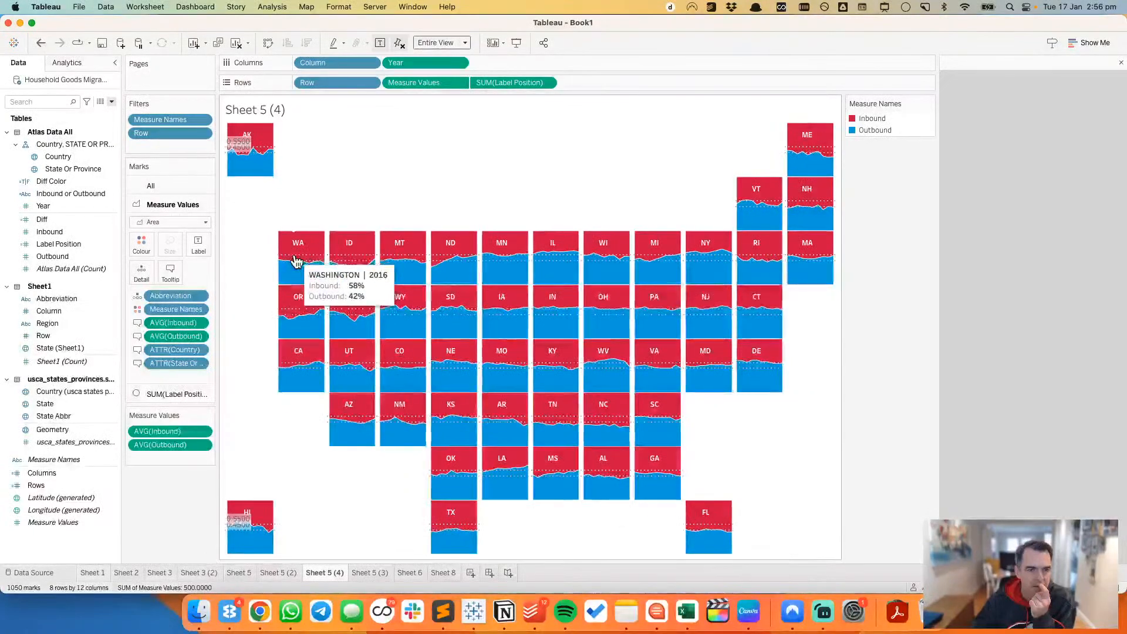
Step: Delete the 0.55 reference line, then set the remaining 0.45 line to a constant of 0.5 with its label set to None
click(276, 147)
key(Delete)
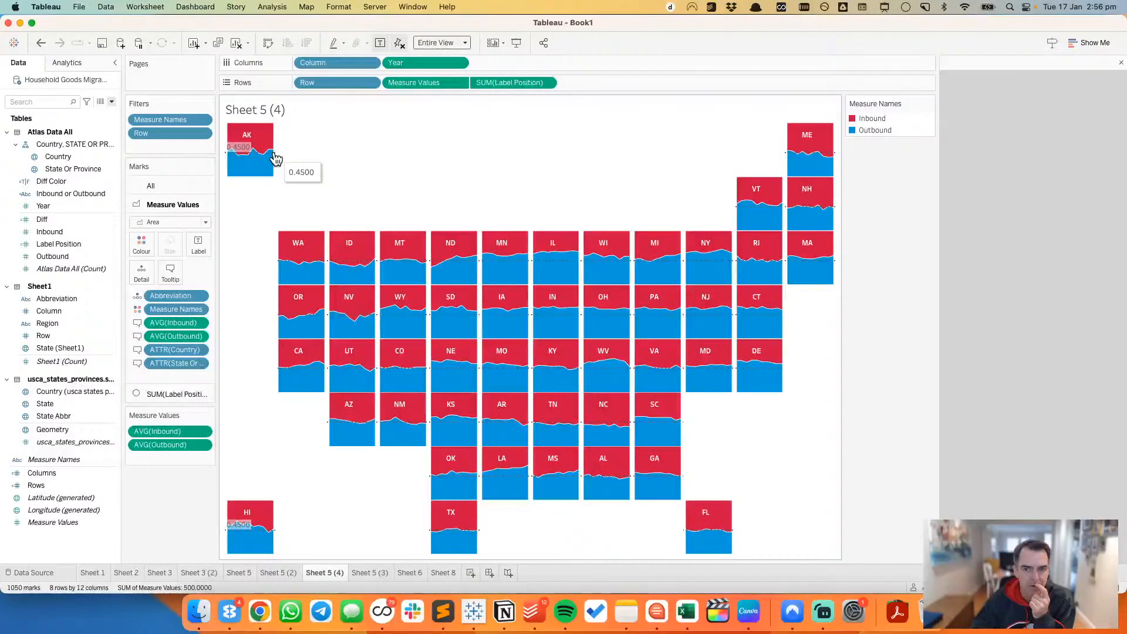
click(275, 155)
click(337, 153)
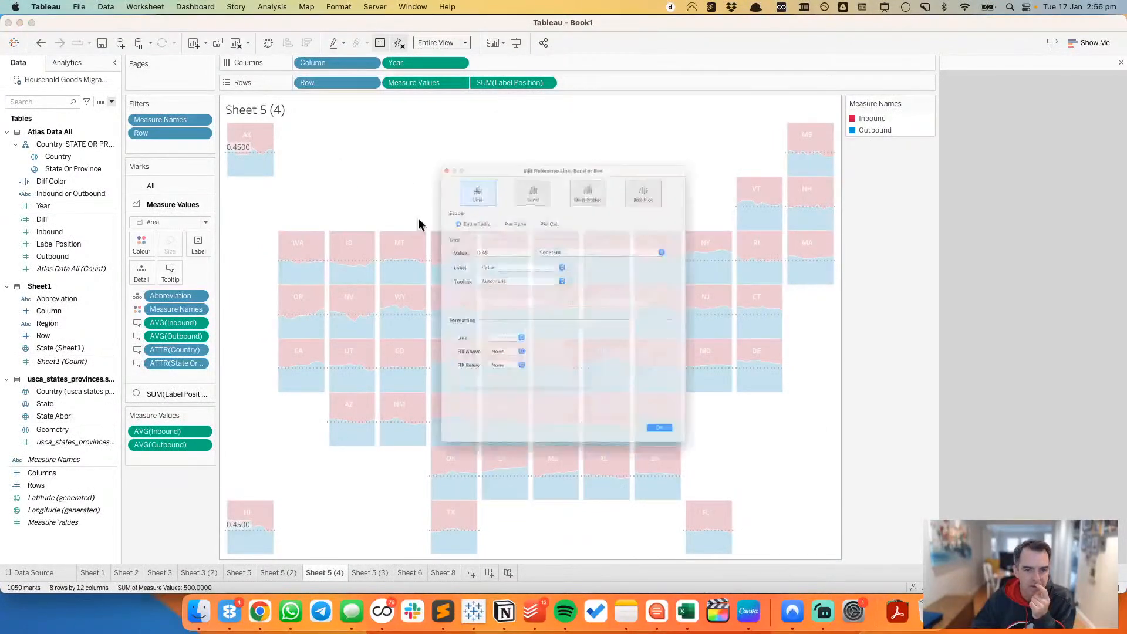
click(470, 249)
click(460, 237)
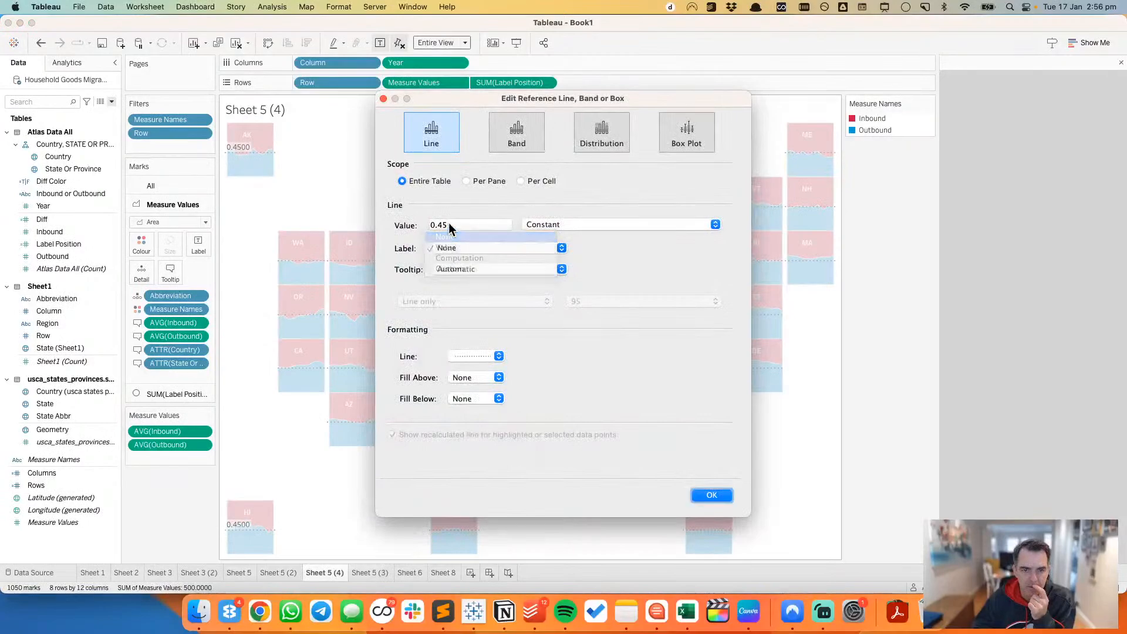
text(5)
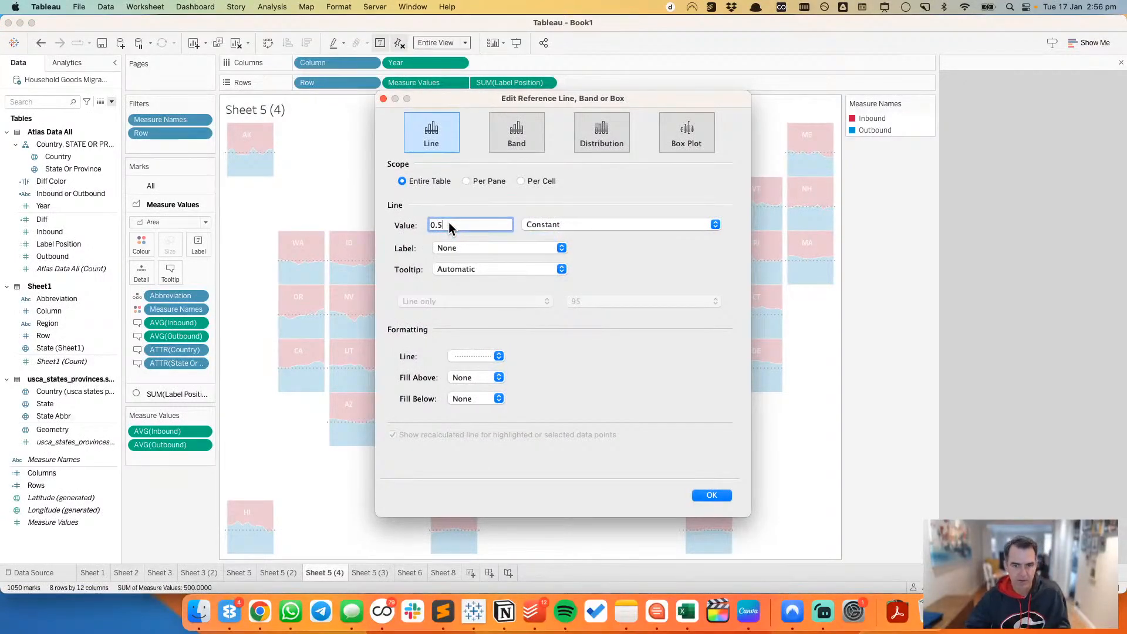
key(Tab)
Step: Recolour the dotted 0.5 reference line in near-black and apply the change
click(470, 356)
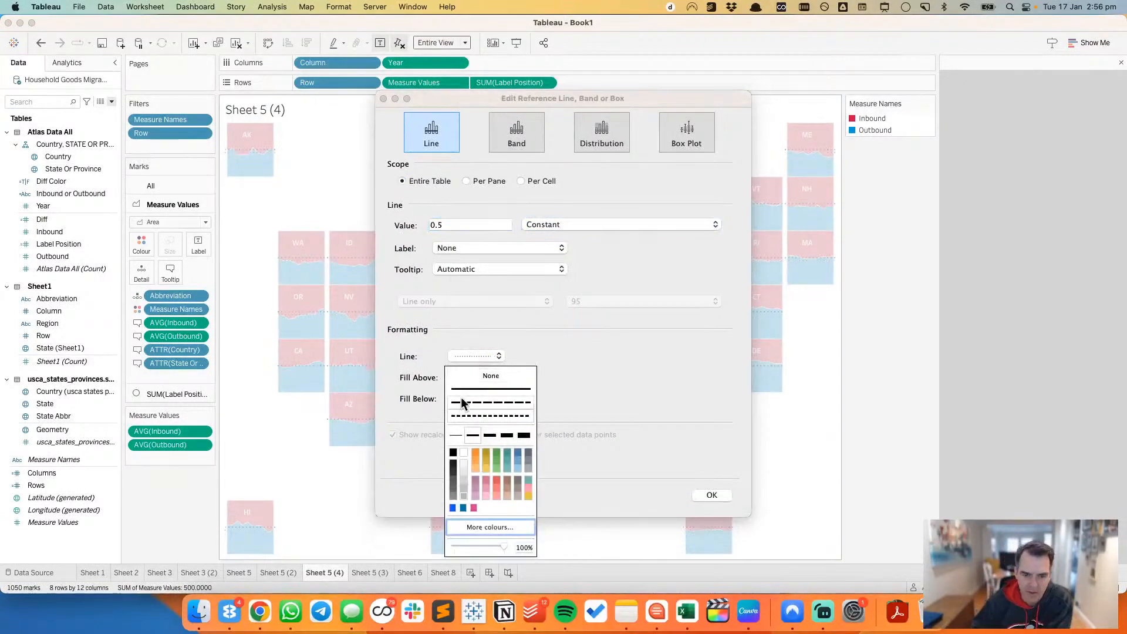
click(455, 471)
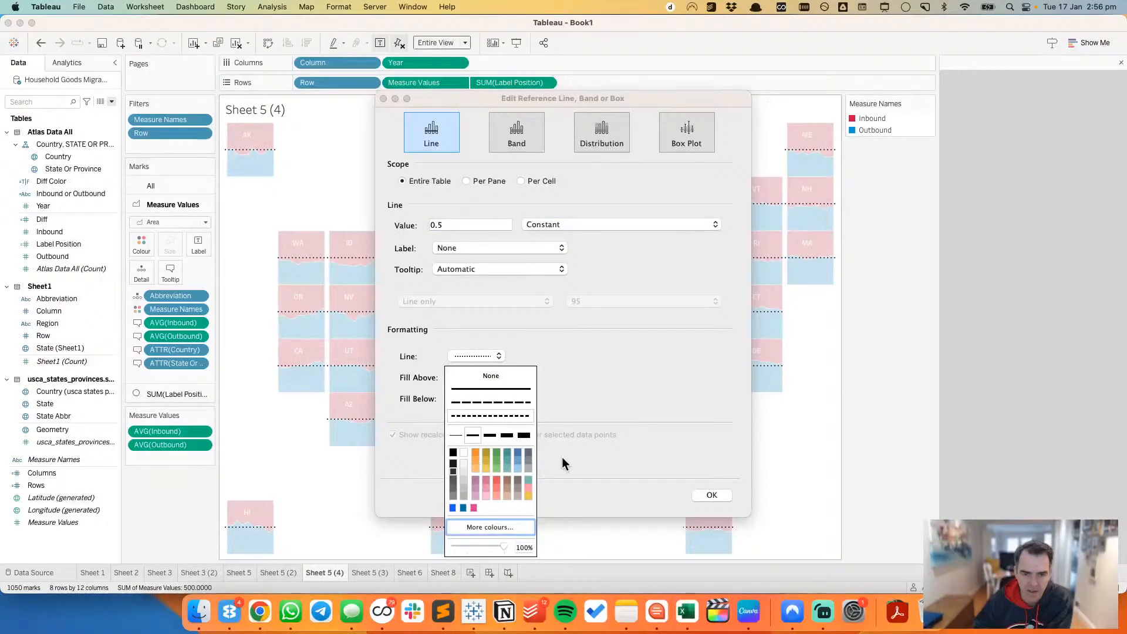
click(708, 495)
click(708, 495)
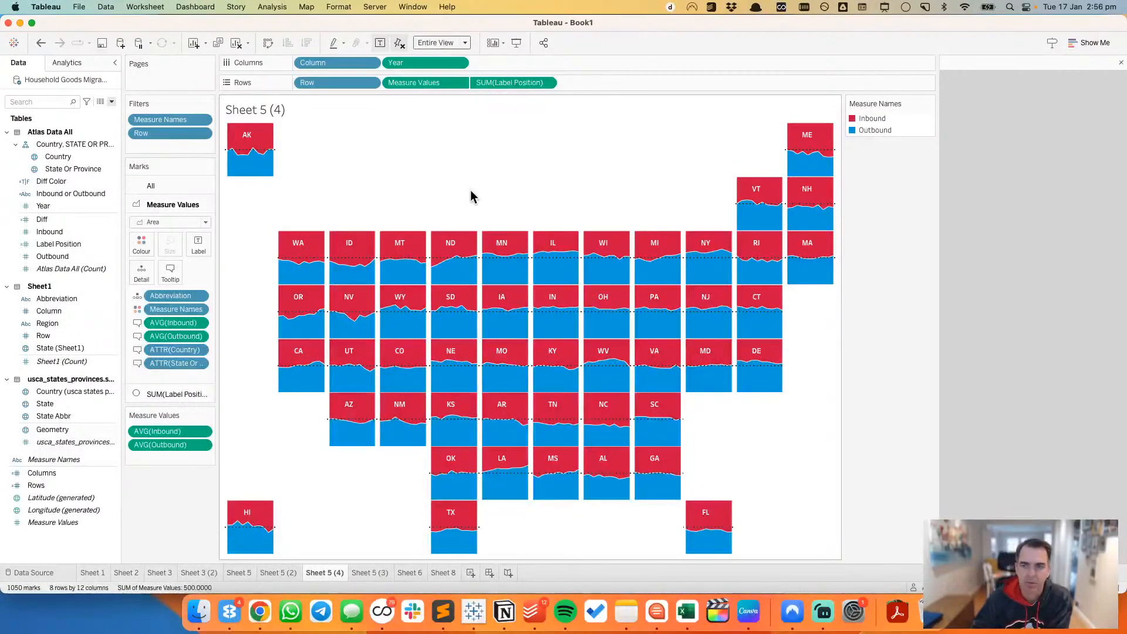
Step: Try swapping the order of Inbound and Outbound in the Measure Names legend, and undo the swap
click(870, 132)
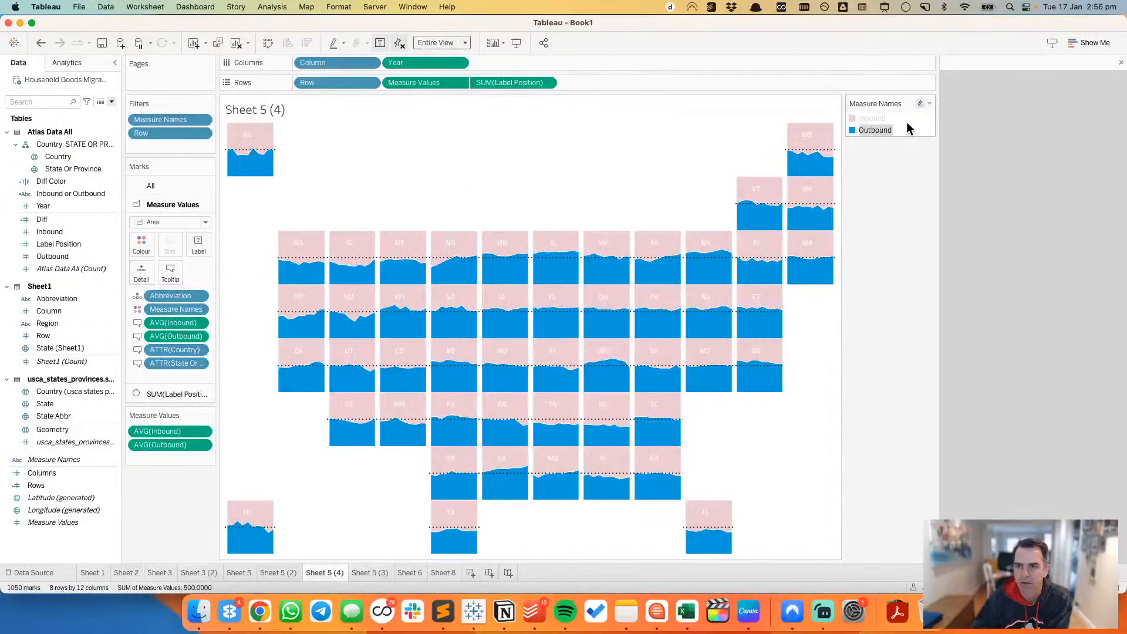
drag(869, 127, 868, 115)
click(910, 125)
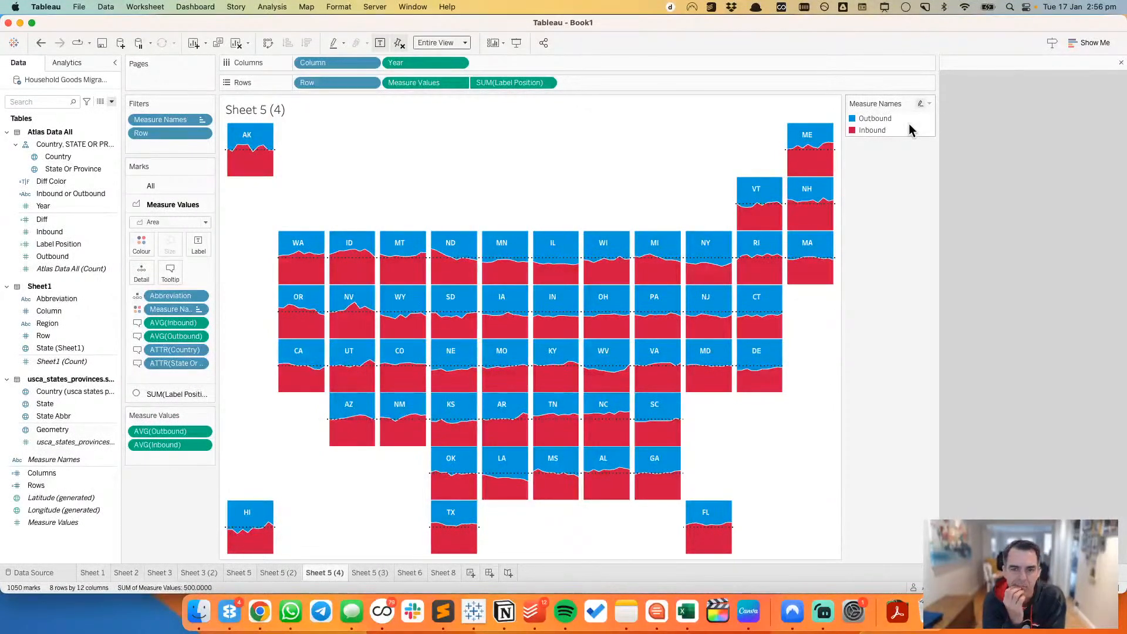
click(41, 43)
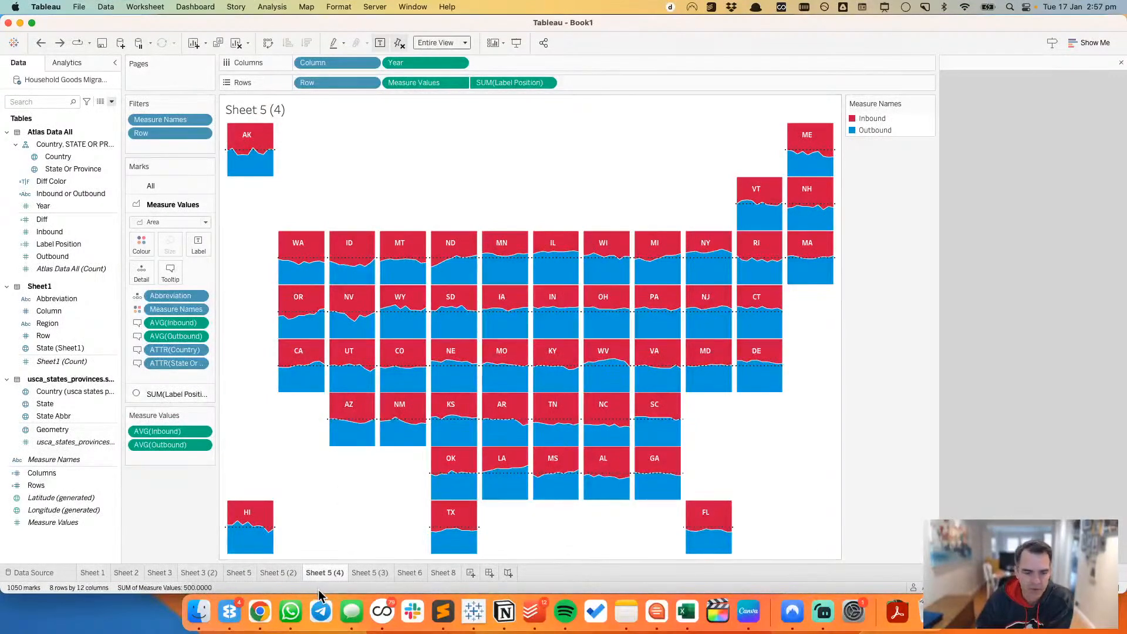
Step: Mark the Sheet 5 (4) worksheet tab with the colour green
right_click(324, 573)
mouse_move(385, 567)
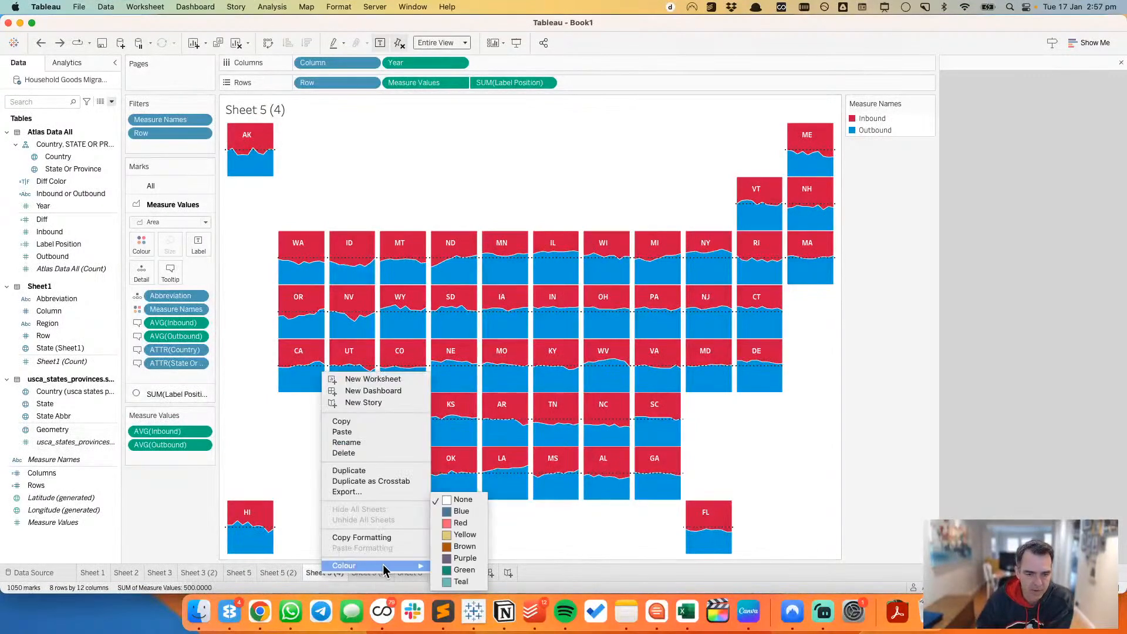
click(461, 569)
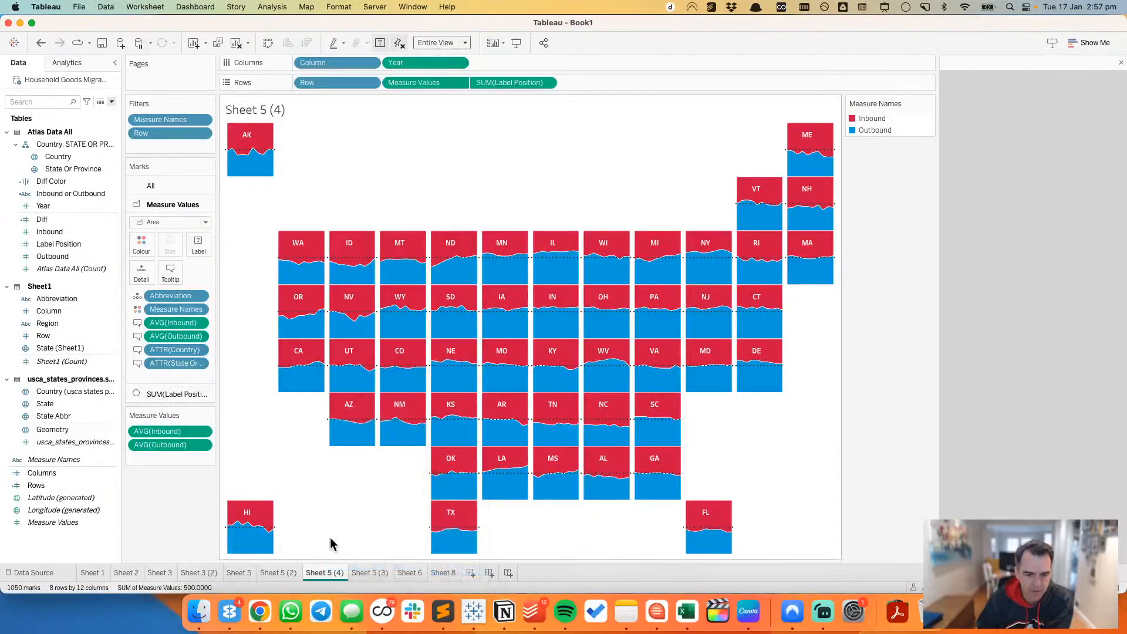
Step: Look through the other worksheets in the workbook and open the hex map on Sheet 2
click(365, 572)
click(442, 573)
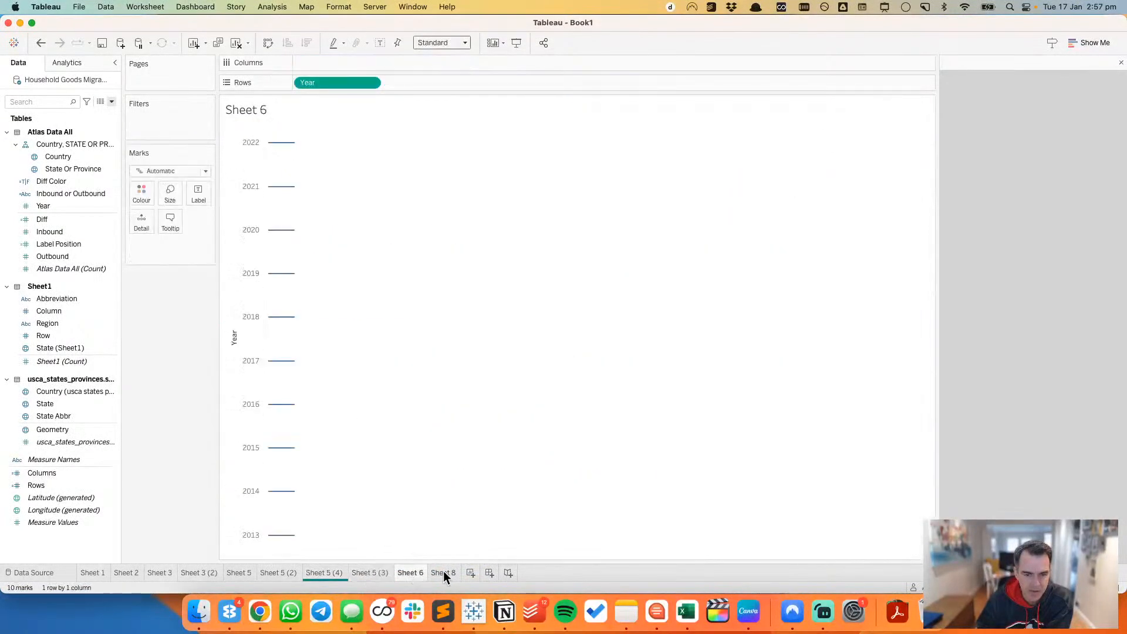
click(327, 573)
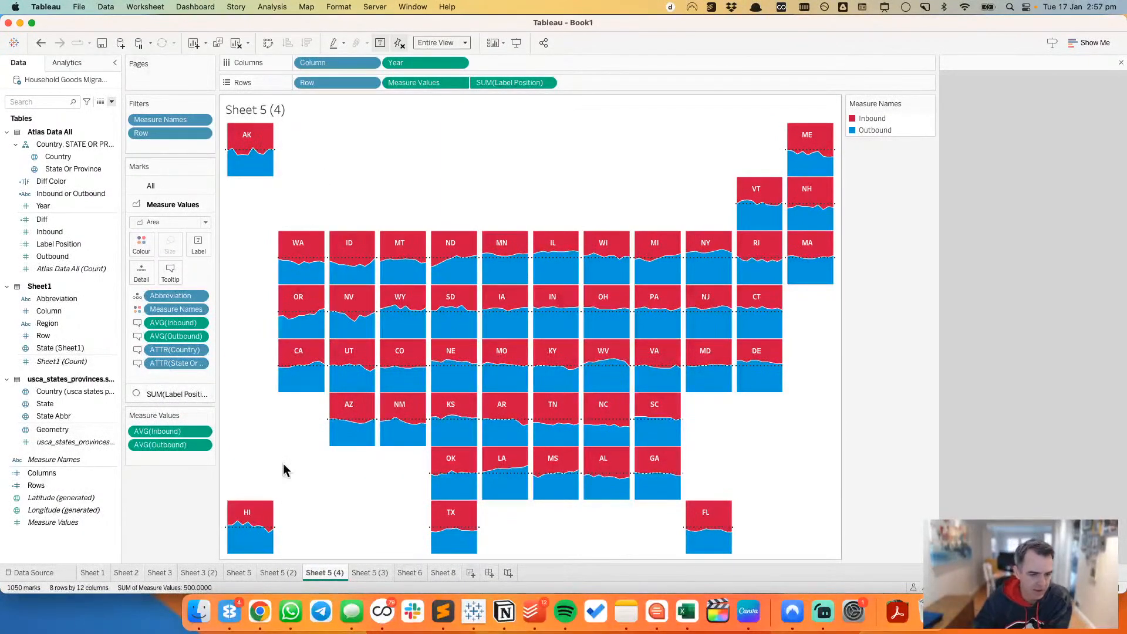
click(235, 573)
click(203, 574)
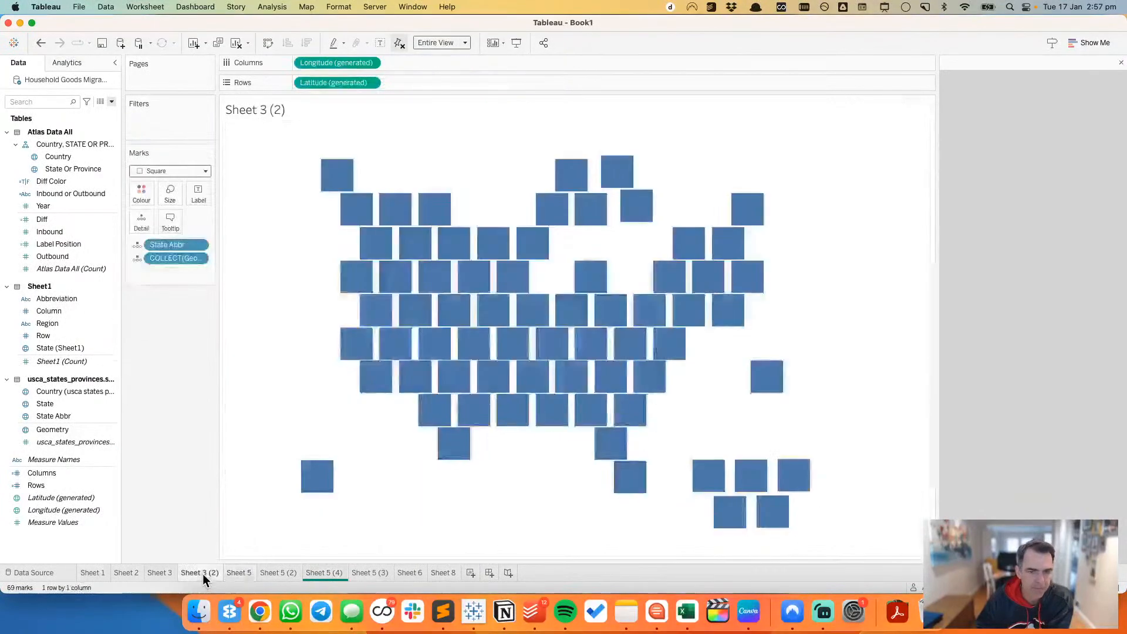
click(161, 573)
click(125, 573)
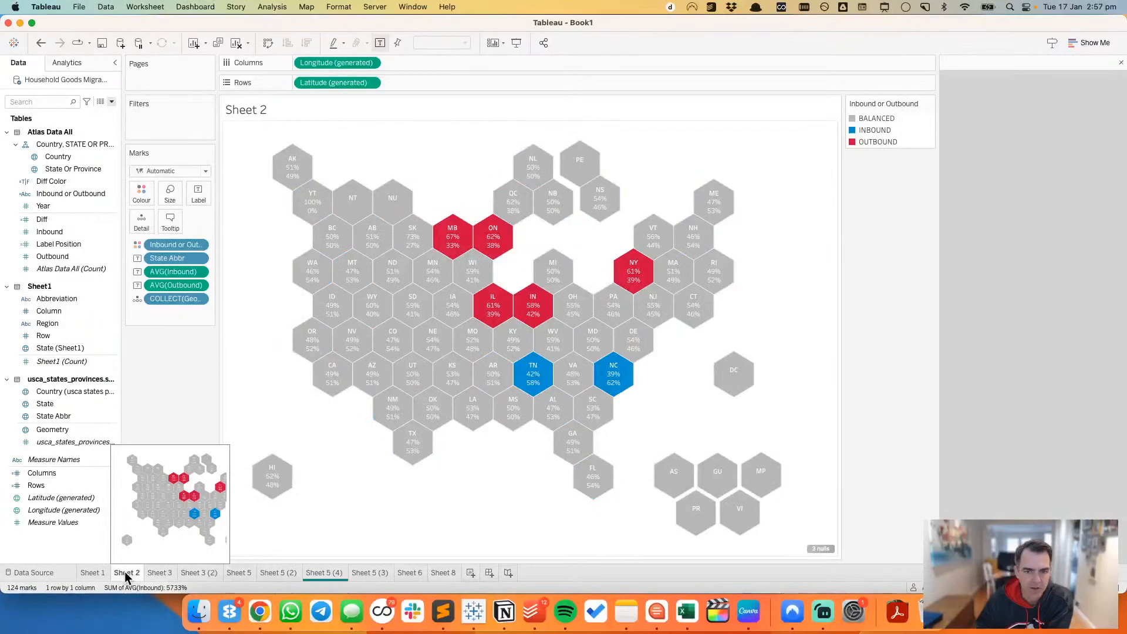
Step: Add Year as a displayed filter on Sheet 2's hex map
right_click(52, 205)
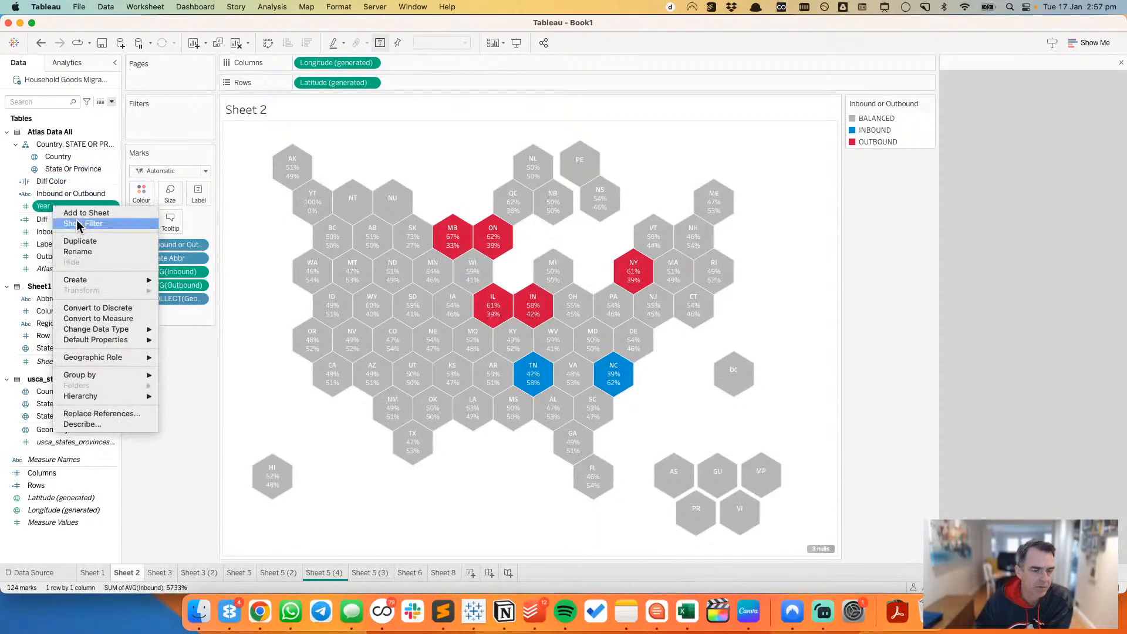
click(76, 222)
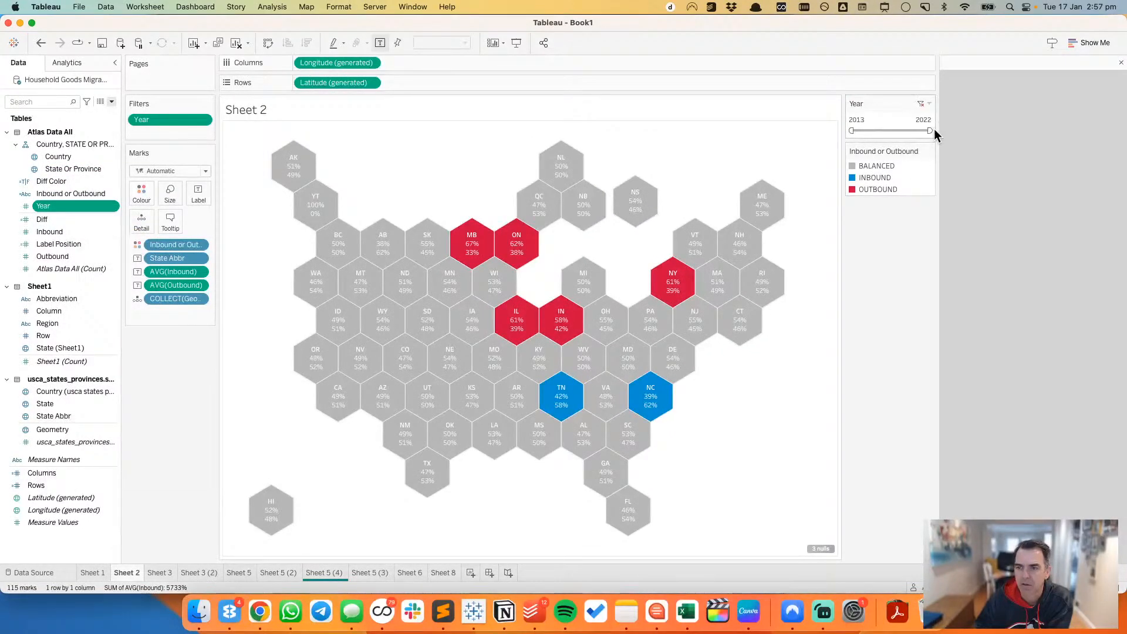
click(929, 104)
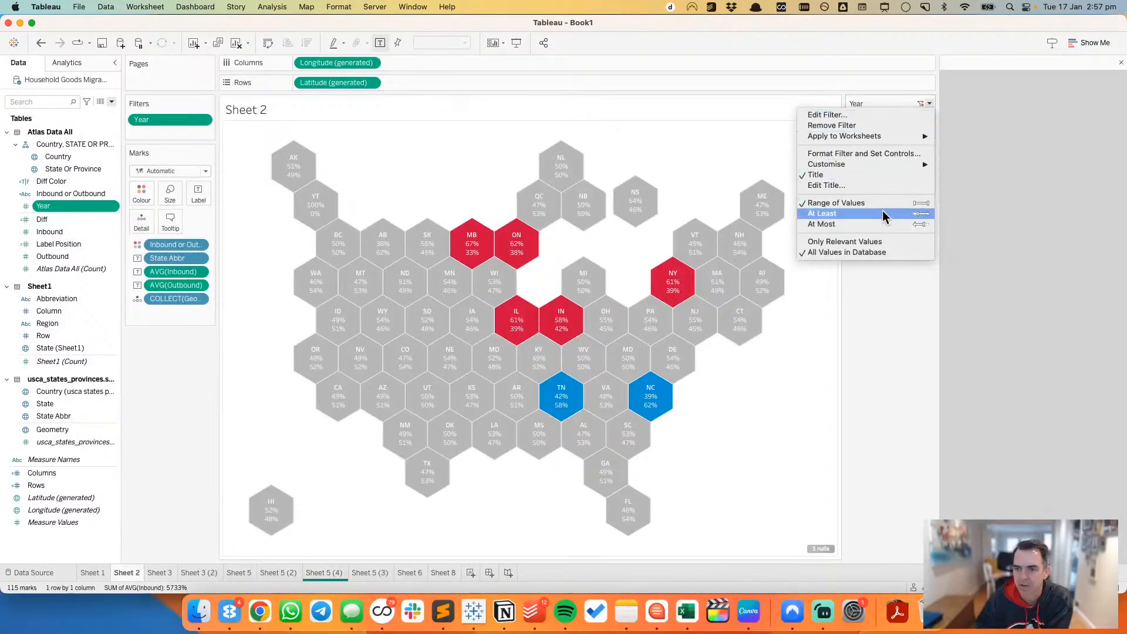
click(929, 345)
Step: Convert the Year filter on the hex map to discrete and keep only 2013
click(203, 120)
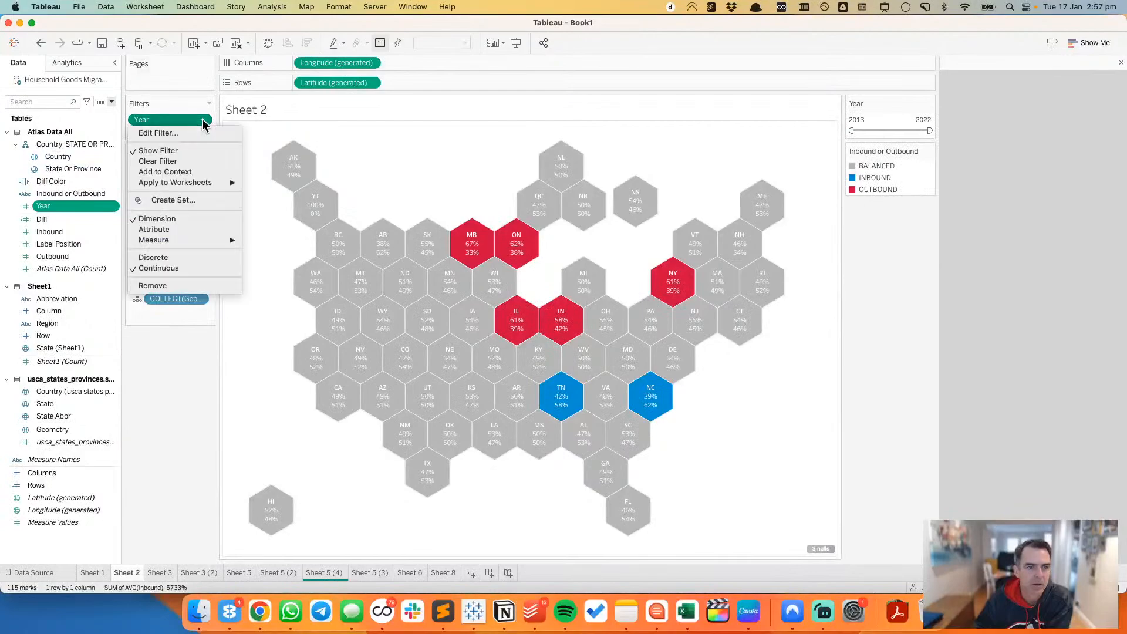
click(174, 355)
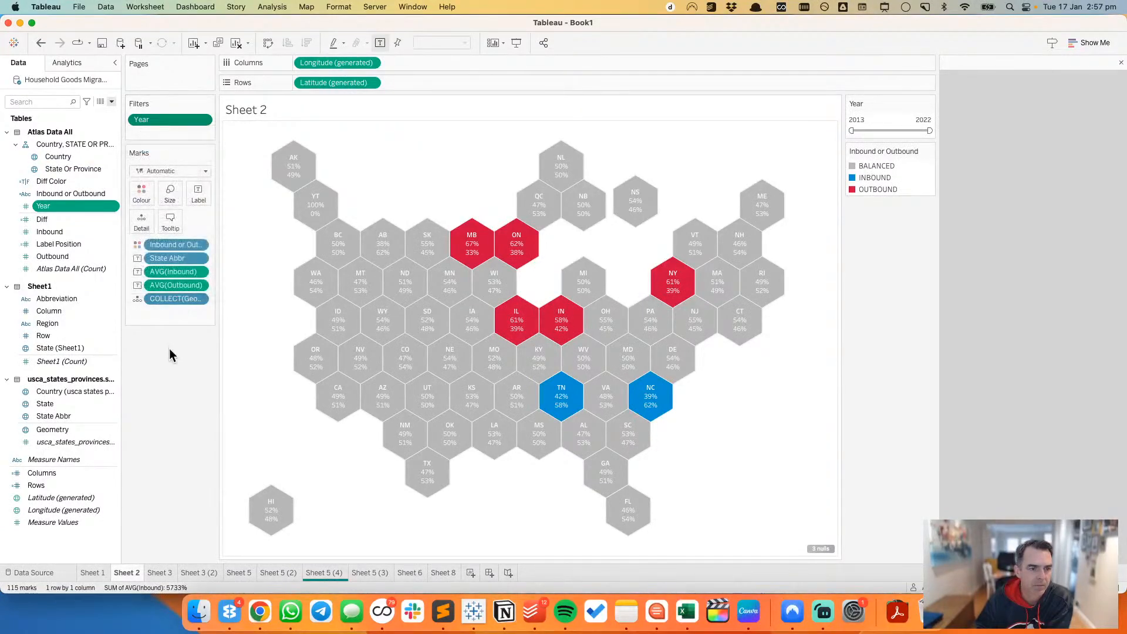
click(202, 120)
click(156, 260)
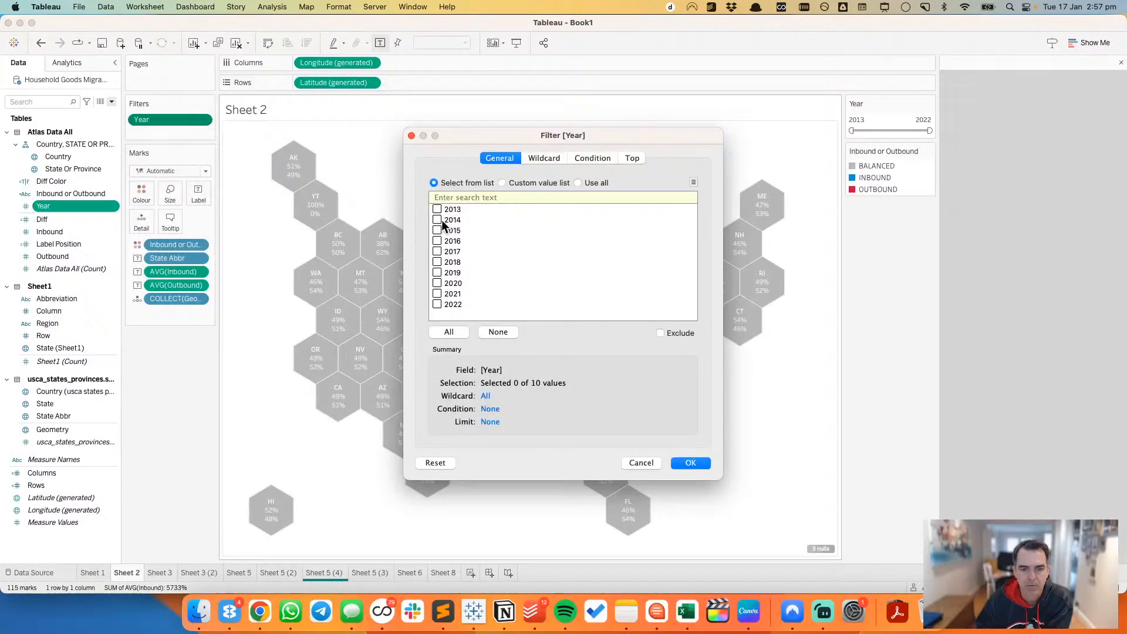
click(690, 463)
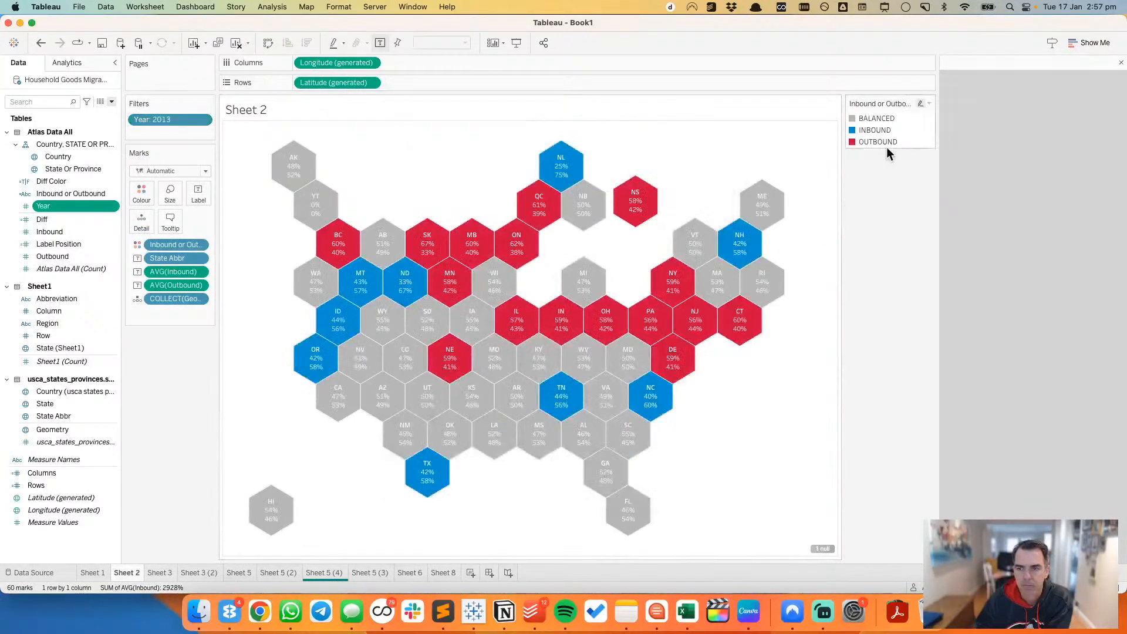
Step: Show the discrete Year filter on Sheet 2 as a single value slider
click(208, 119)
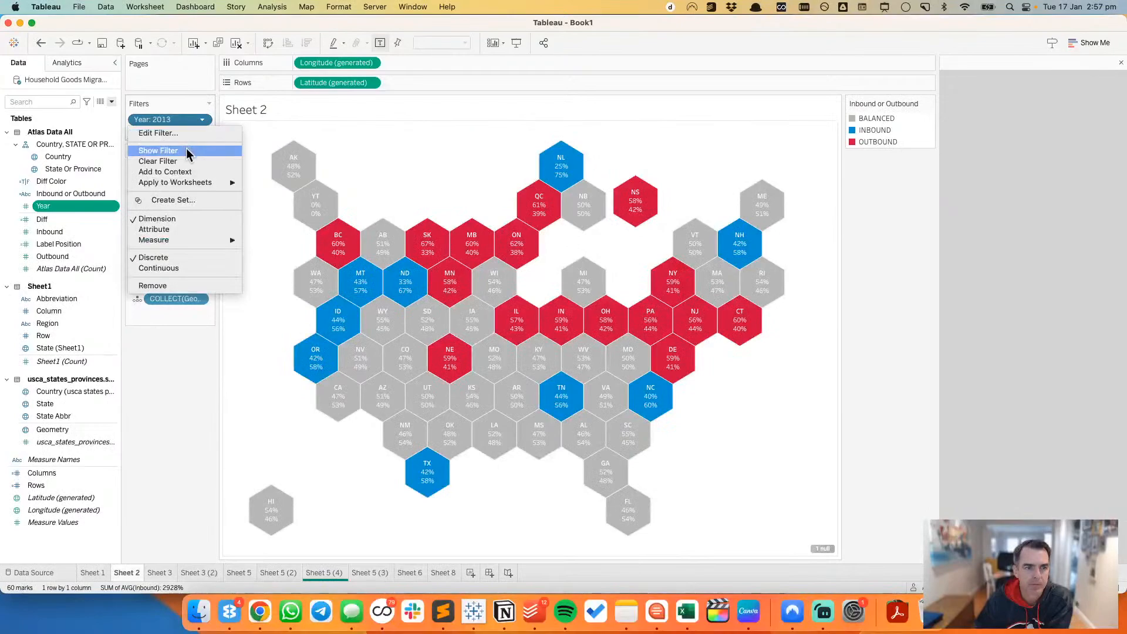
click(185, 148)
click(929, 104)
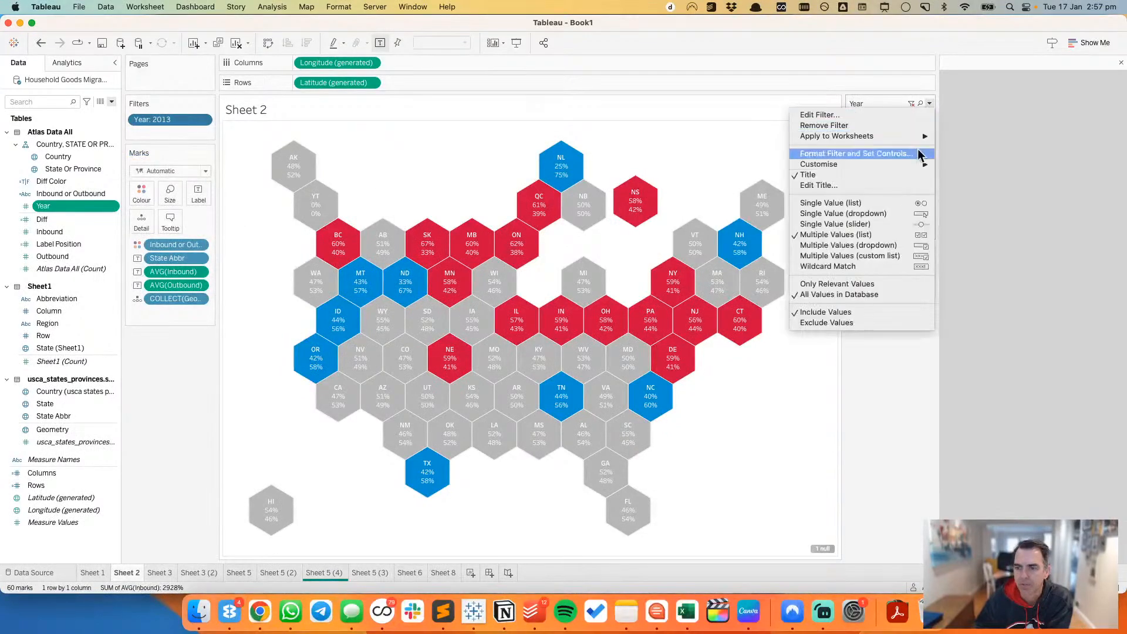
click(903, 222)
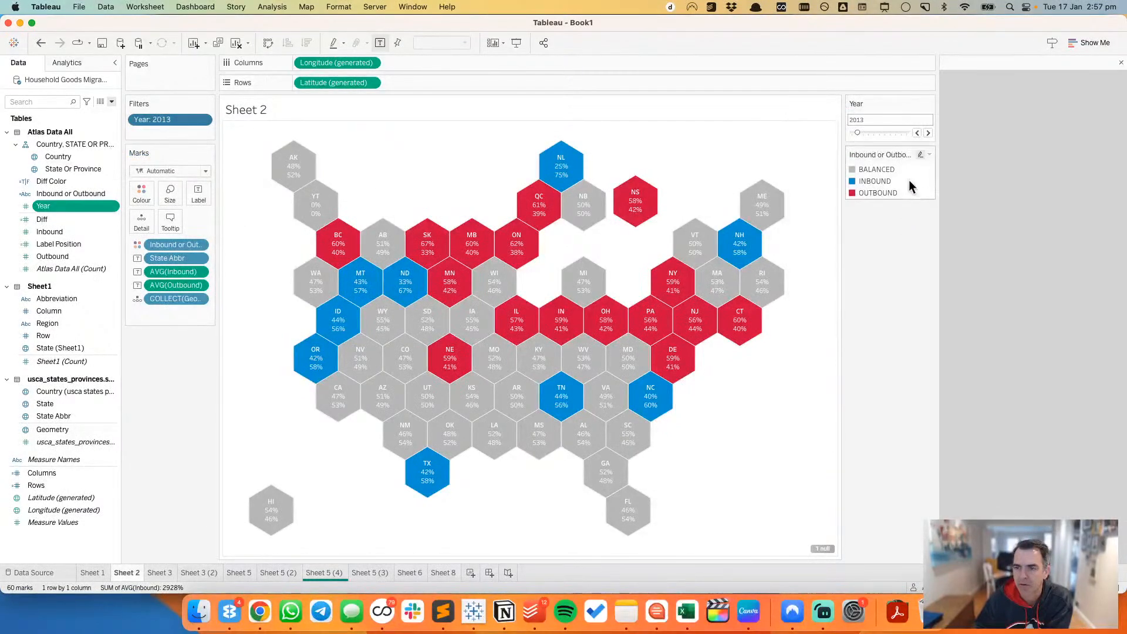
Step: Customise the Year slider so that it no longer offers the "All" value
click(920, 133)
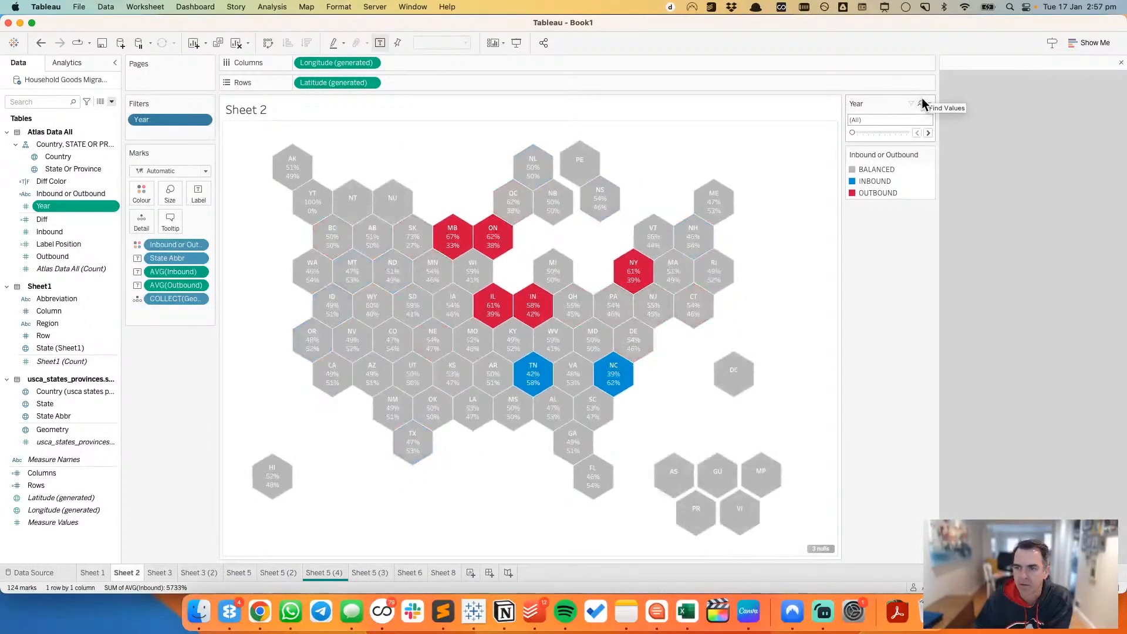
click(930, 103)
mouse_move(920, 170)
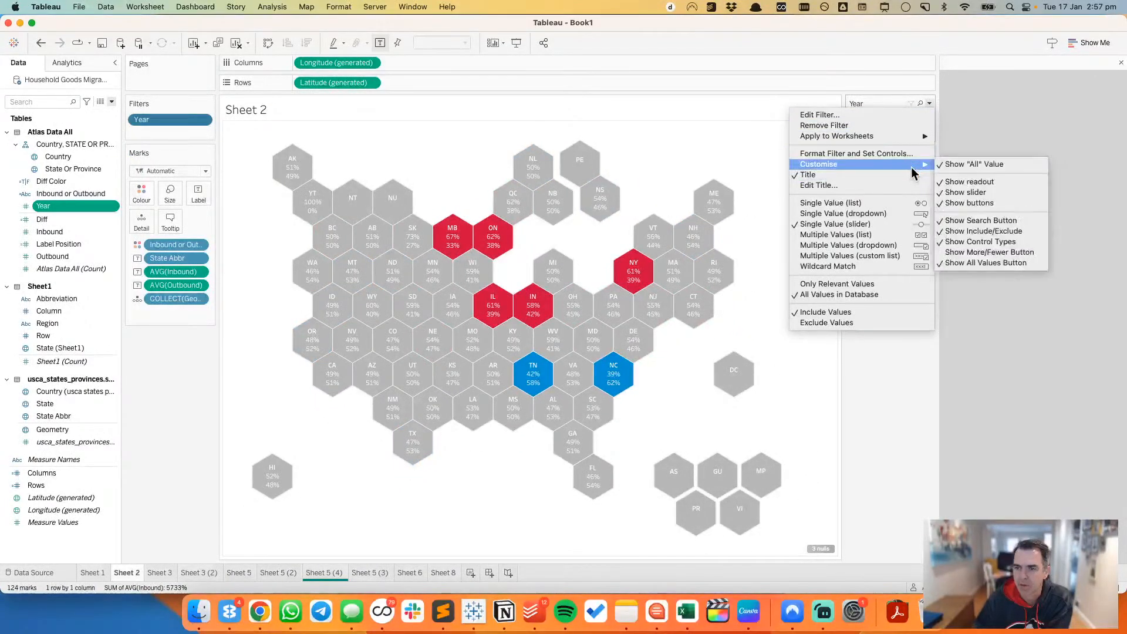
click(955, 165)
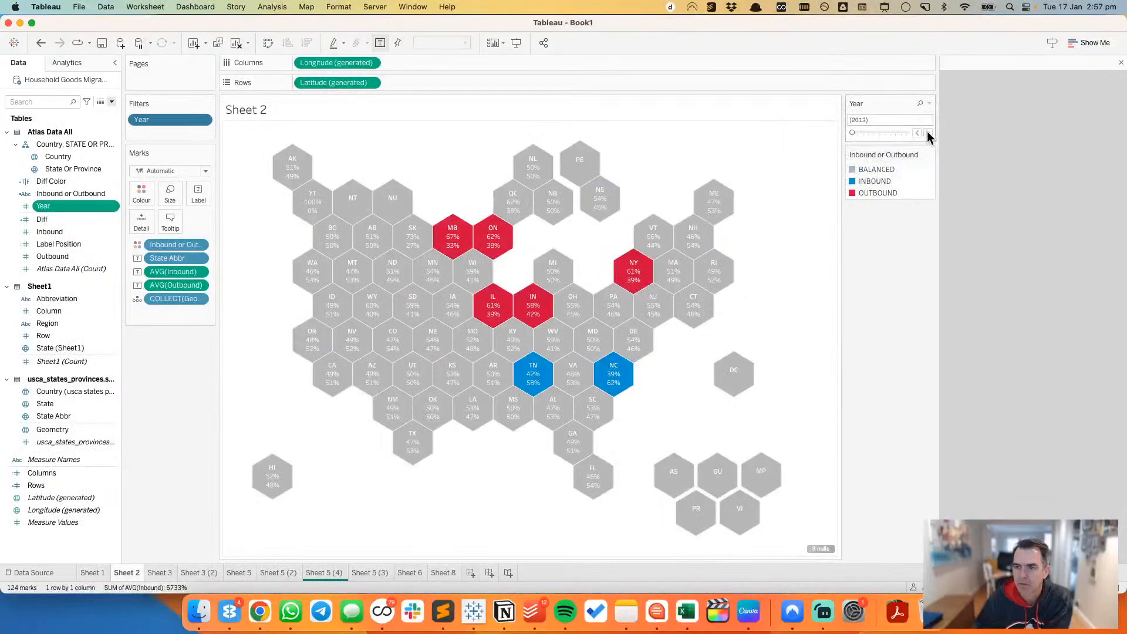
Step: Set the Year slider to 2013 and advance it one year at a time up to 2022
click(857, 132)
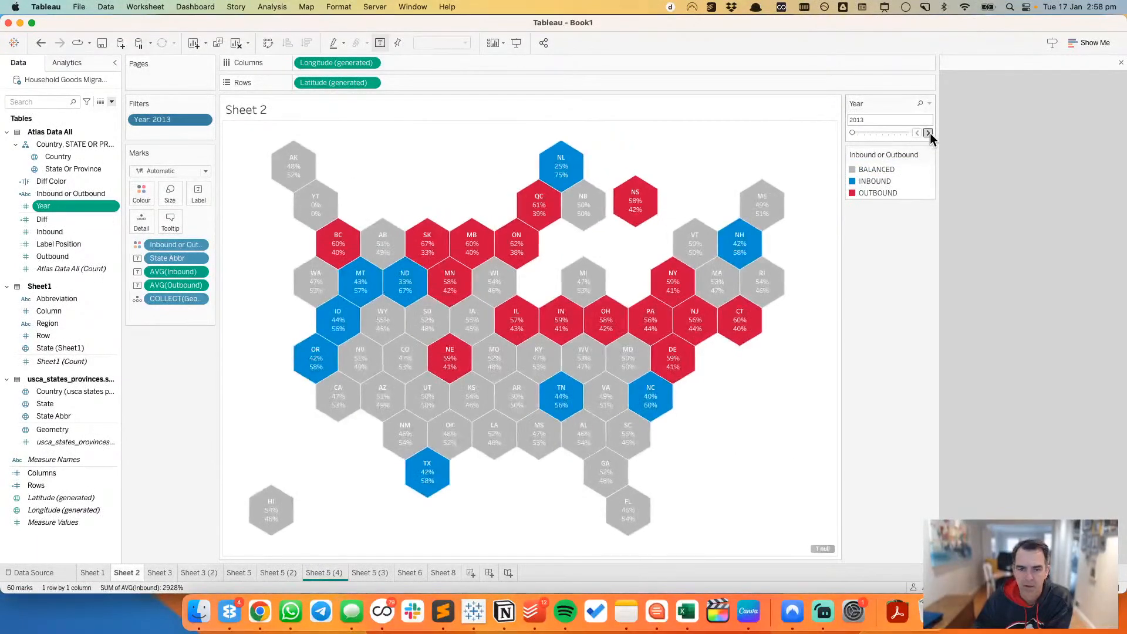
click(928, 133)
click(928, 133)
click(929, 132)
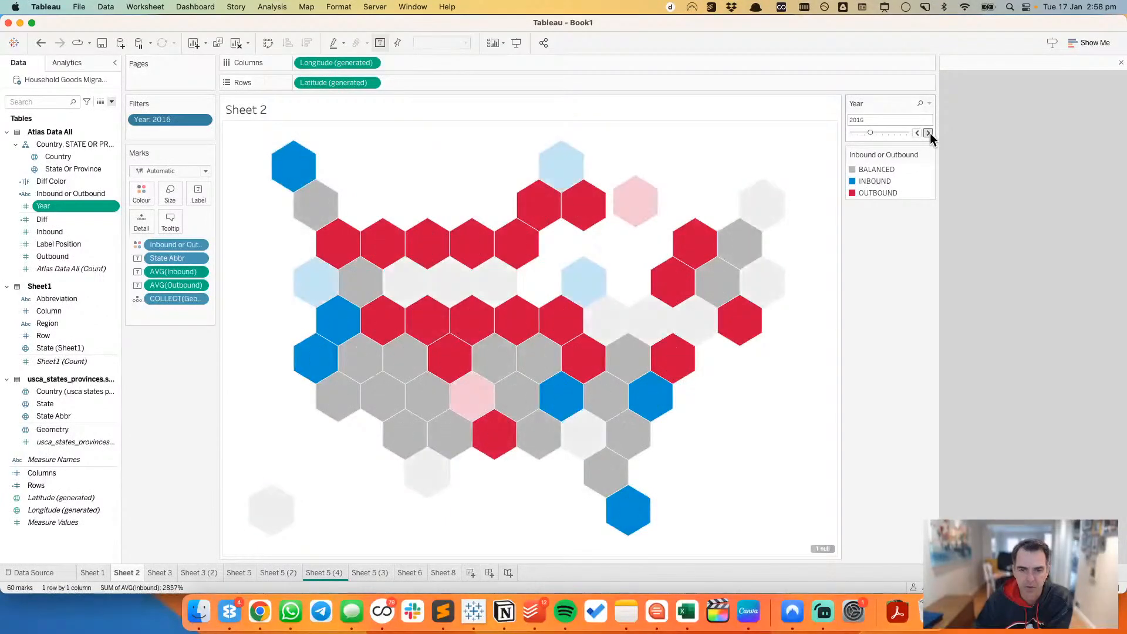
click(928, 132)
click(928, 133)
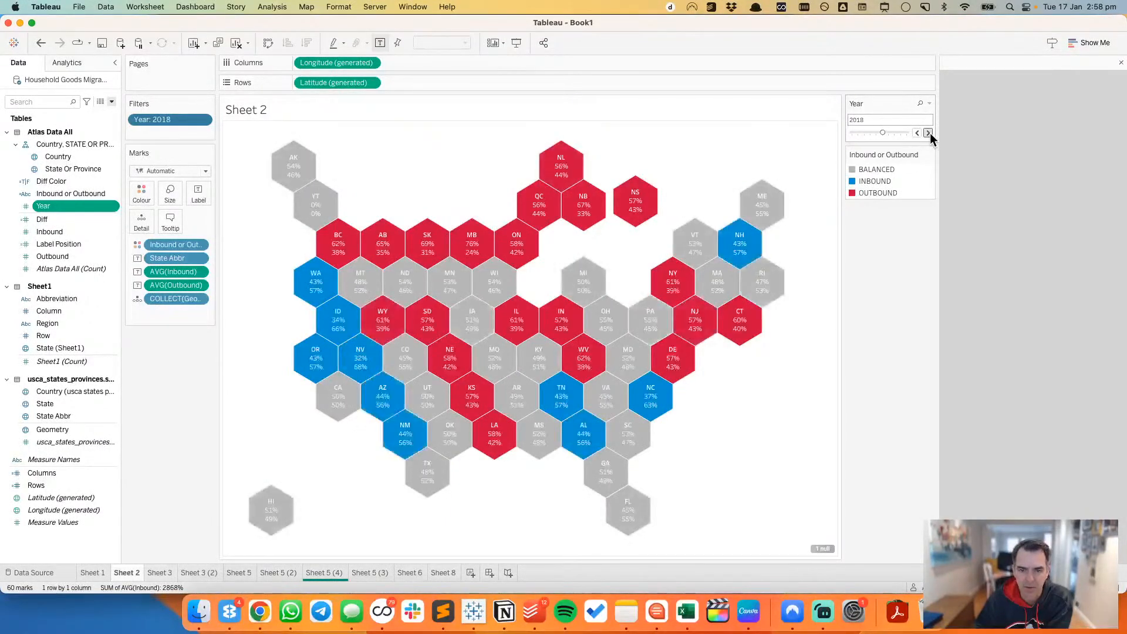
click(928, 133)
click(929, 133)
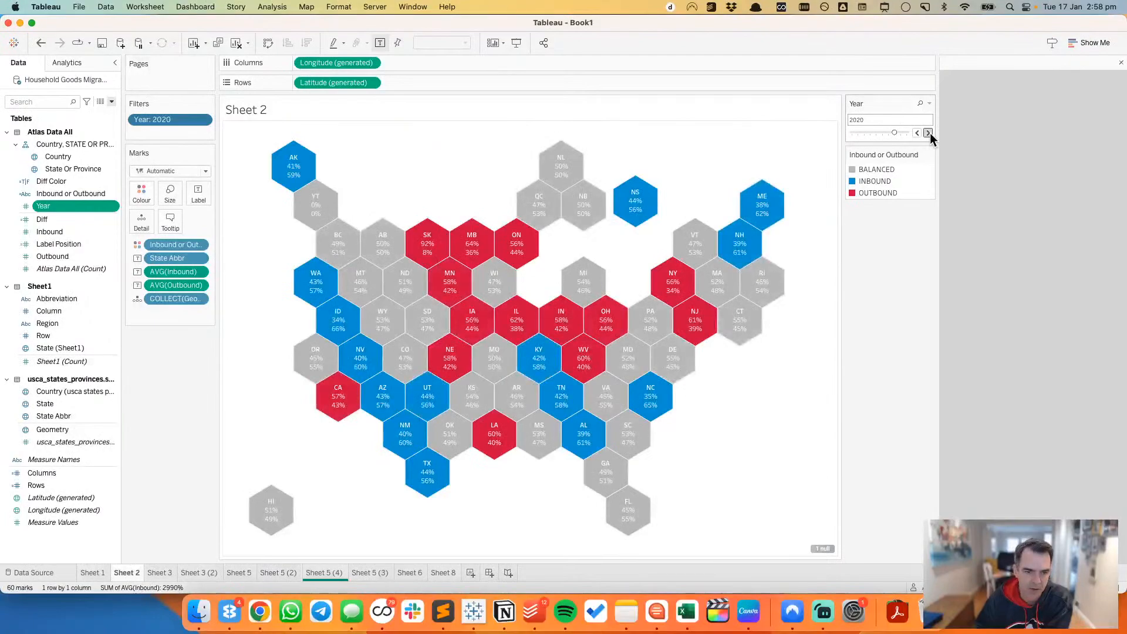
click(929, 133)
click(928, 132)
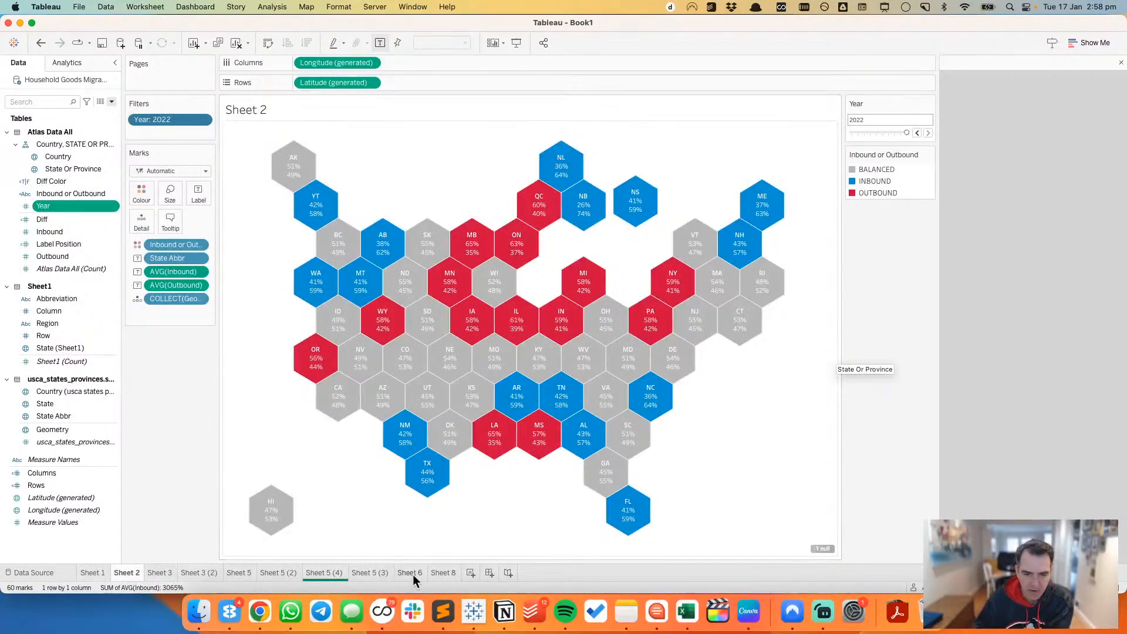
Step: Return to the area chart tile grid on Sheet 5 (4)
click(367, 573)
click(324, 573)
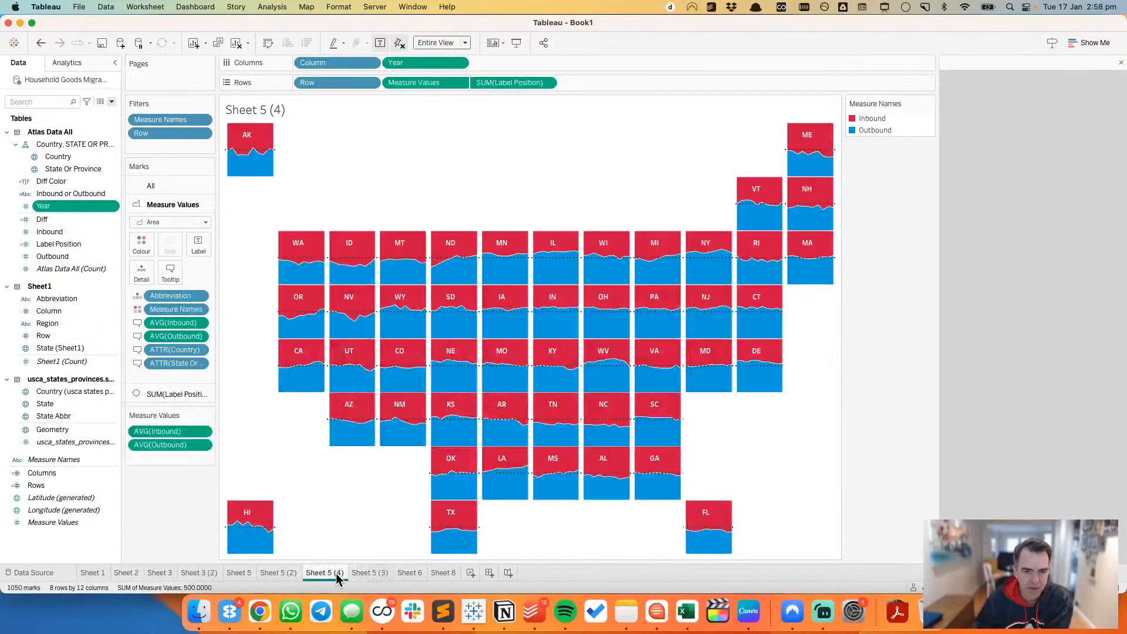
Step: Create a new dashboard in the workbook
click(470, 573)
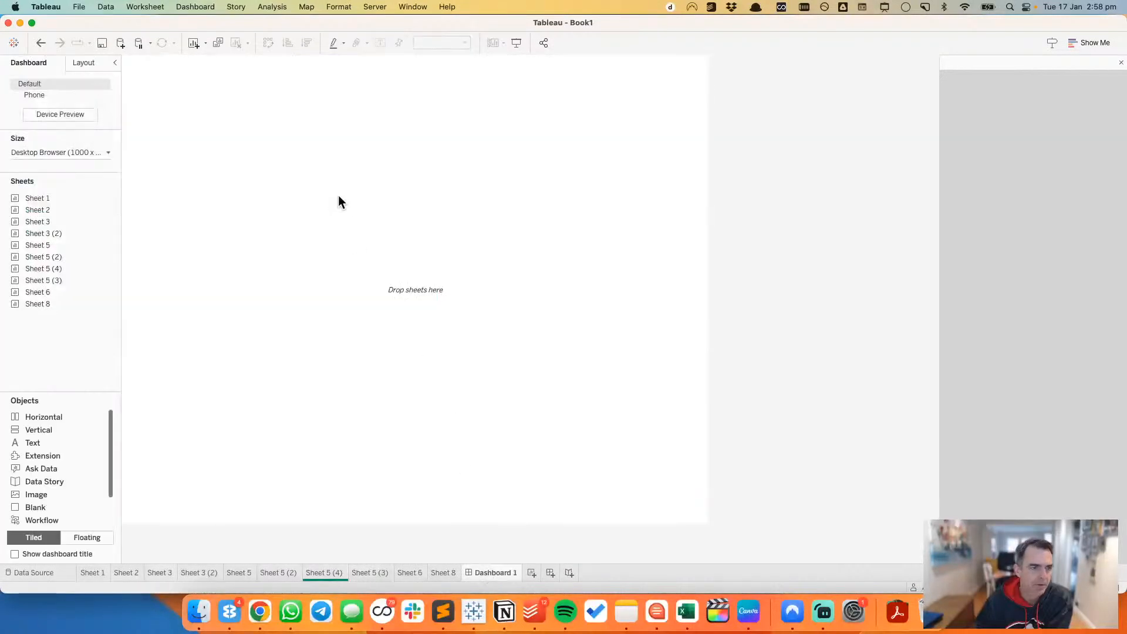
mouse_move(91, 305)
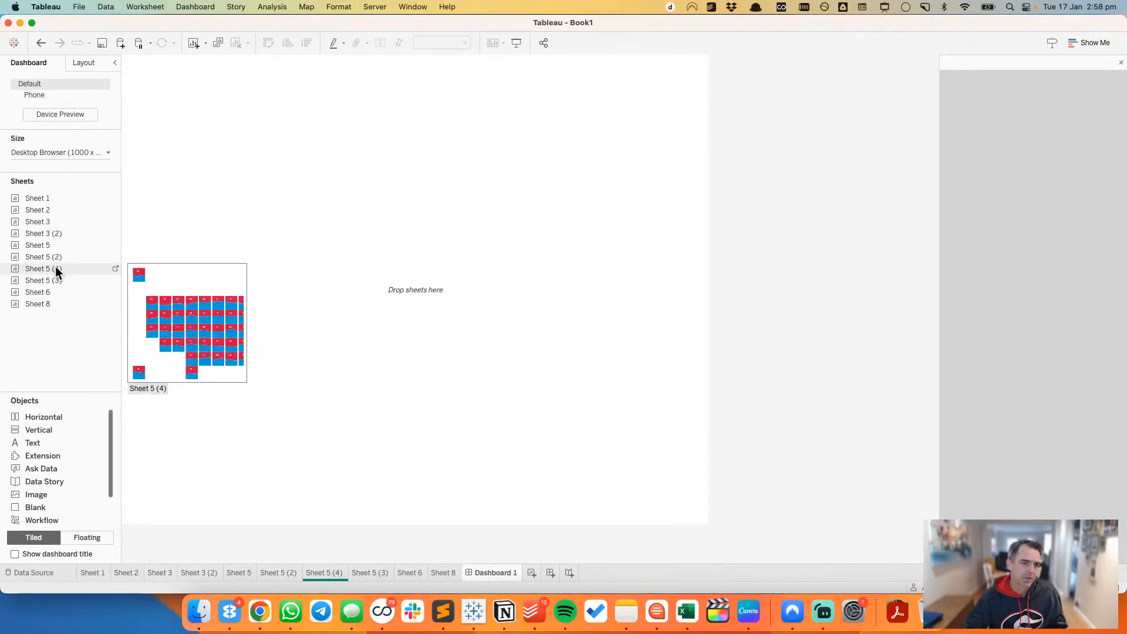
drag(55, 268, 224, 224)
click(662, 71)
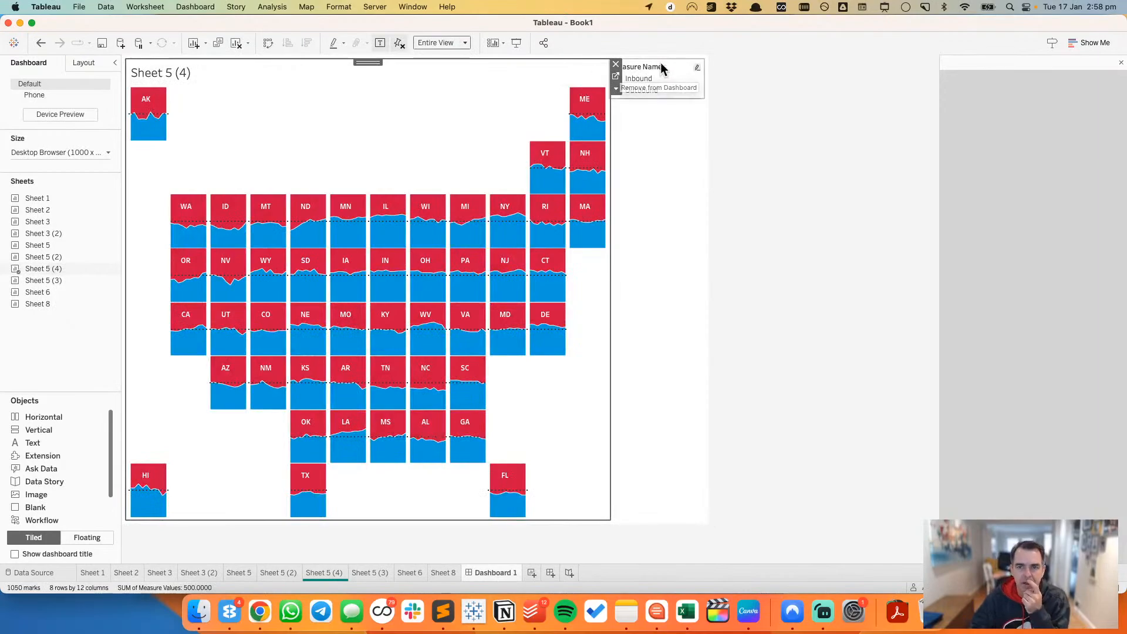
click(710, 90)
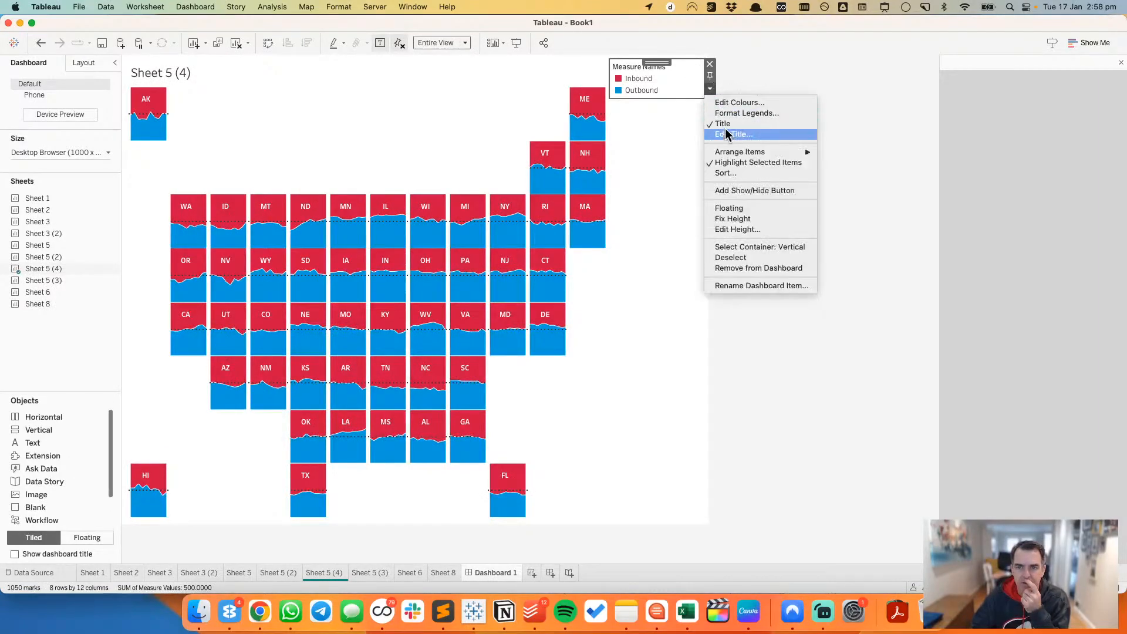
click(407, 100)
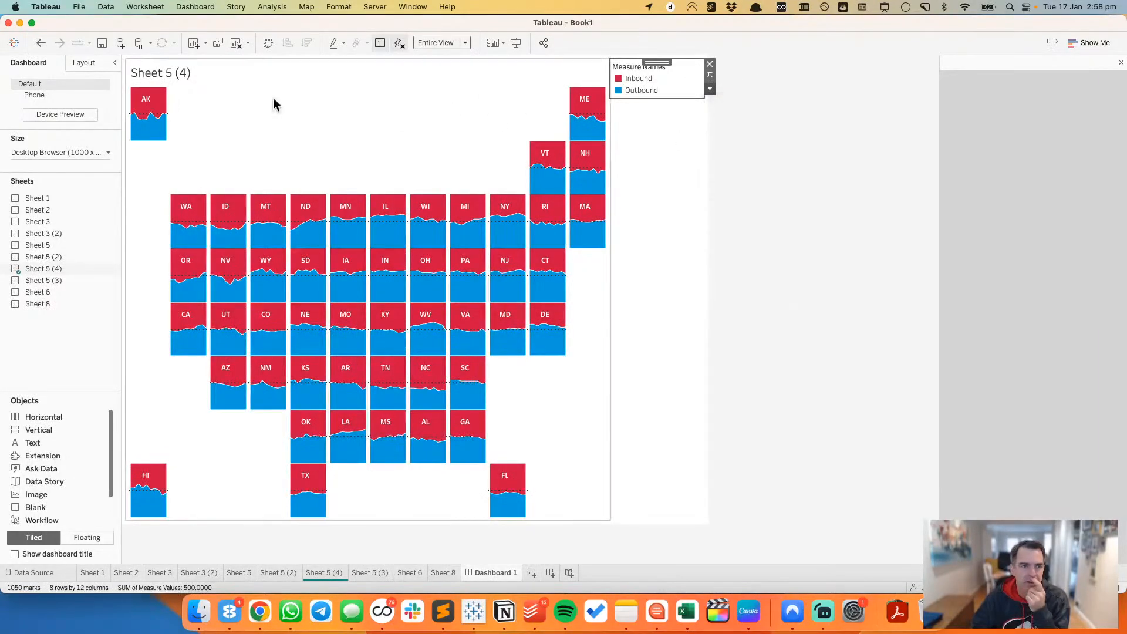
click(40, 43)
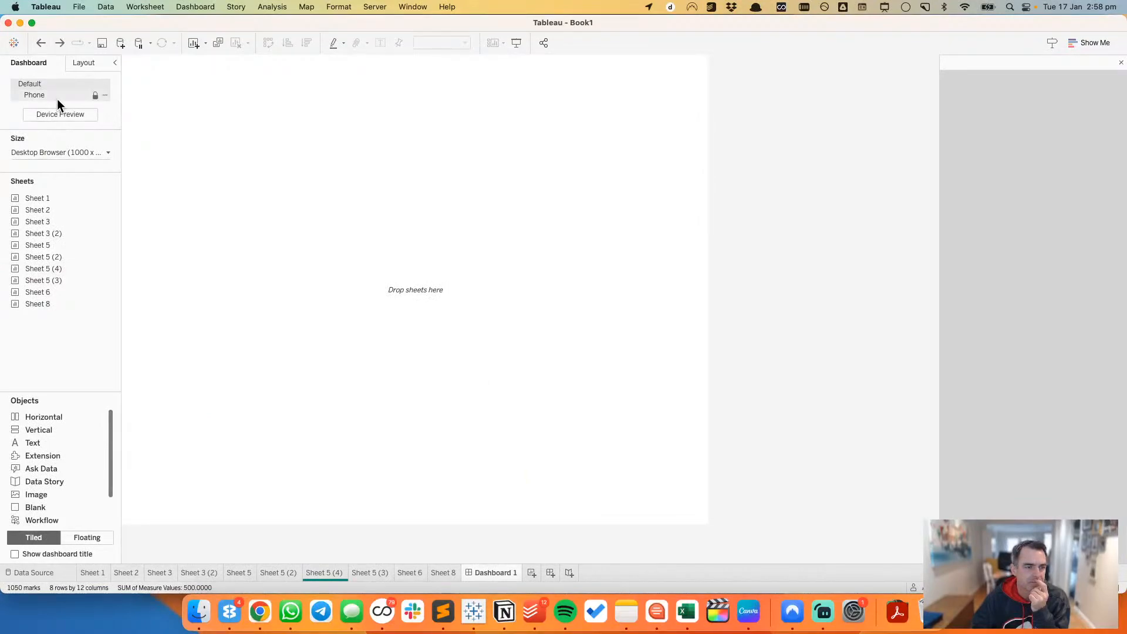
Step: Delete the Phone layout from the dashboard
click(104, 95)
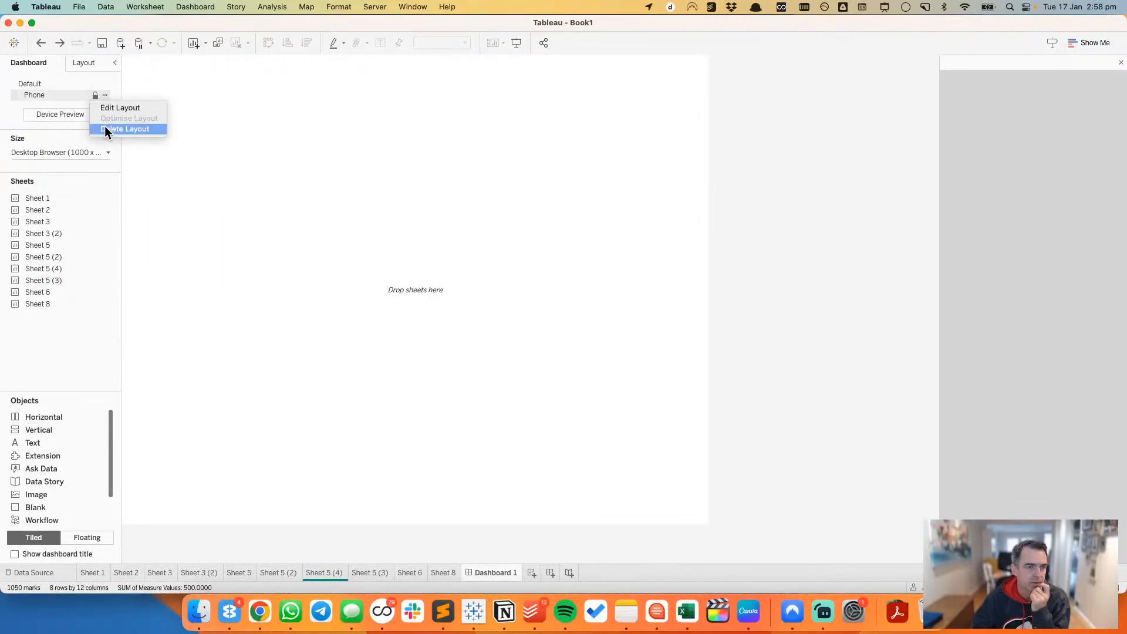
click(105, 127)
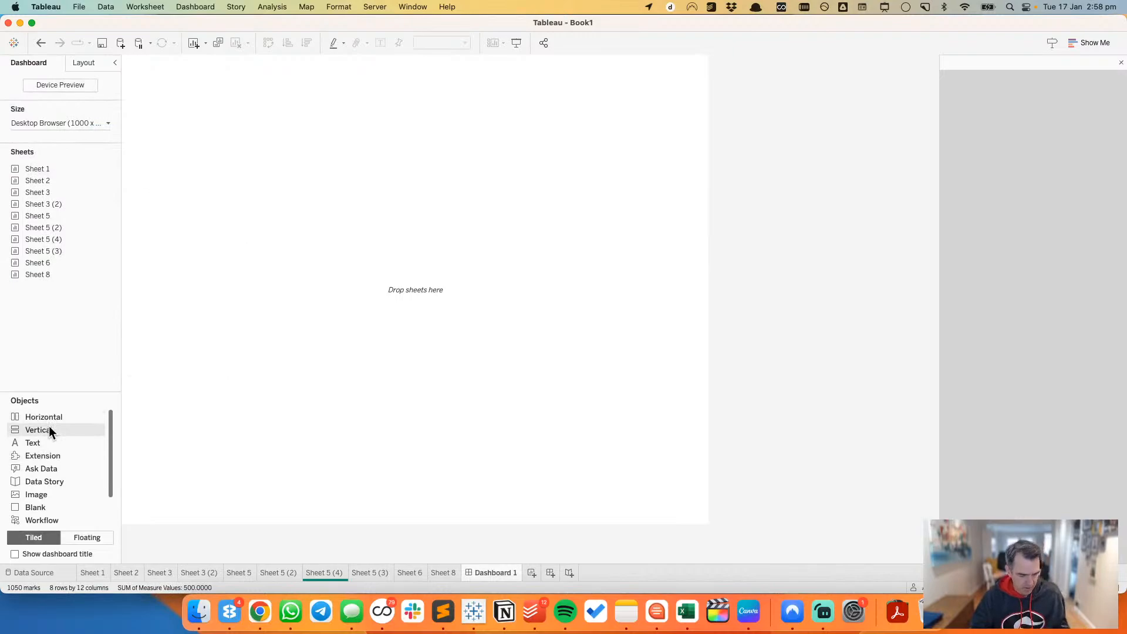
drag(49, 429, 24, 412)
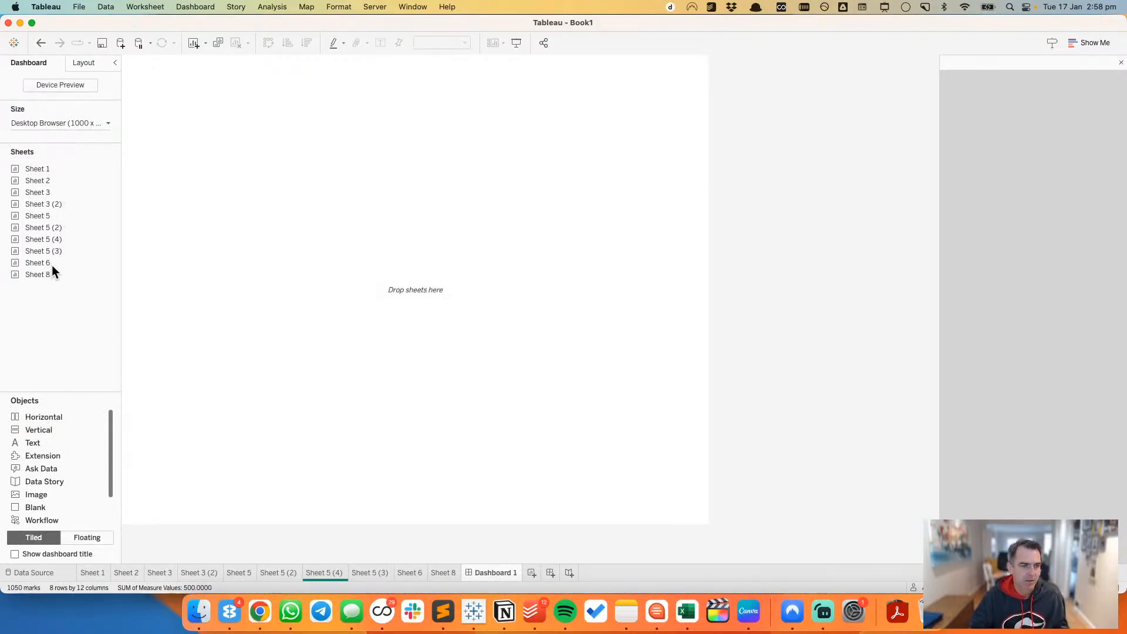
Step: Place Sheet 5 (4) on the dashboard as a floating object at x 0, y 0, sized 1,000 by 800
drag(49, 240, 239, 129)
click(86, 62)
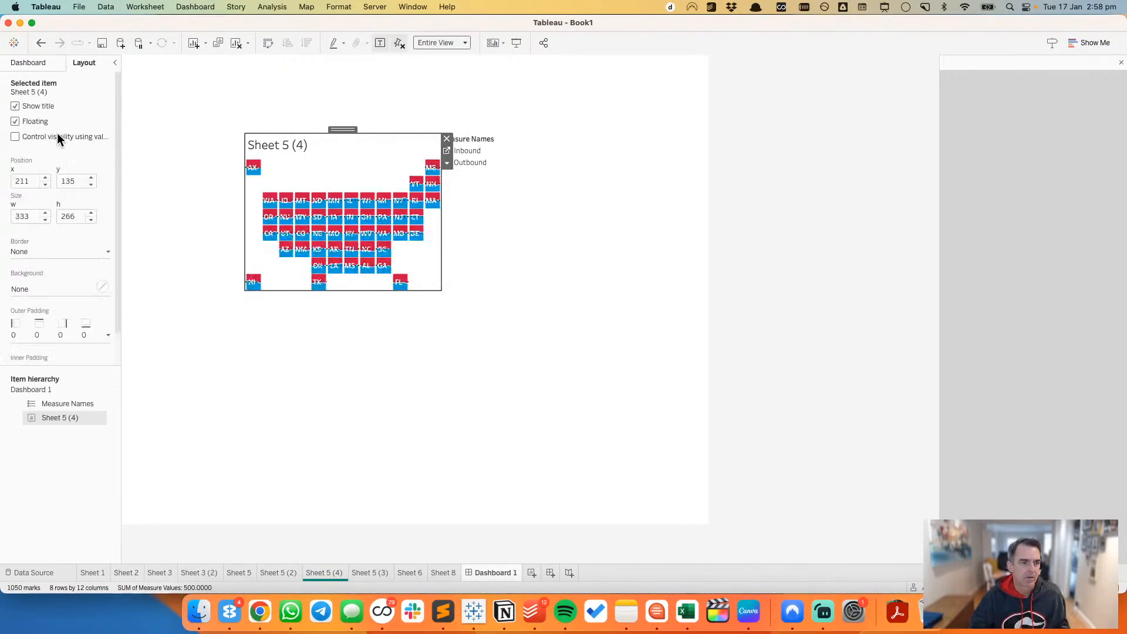
click(24, 180)
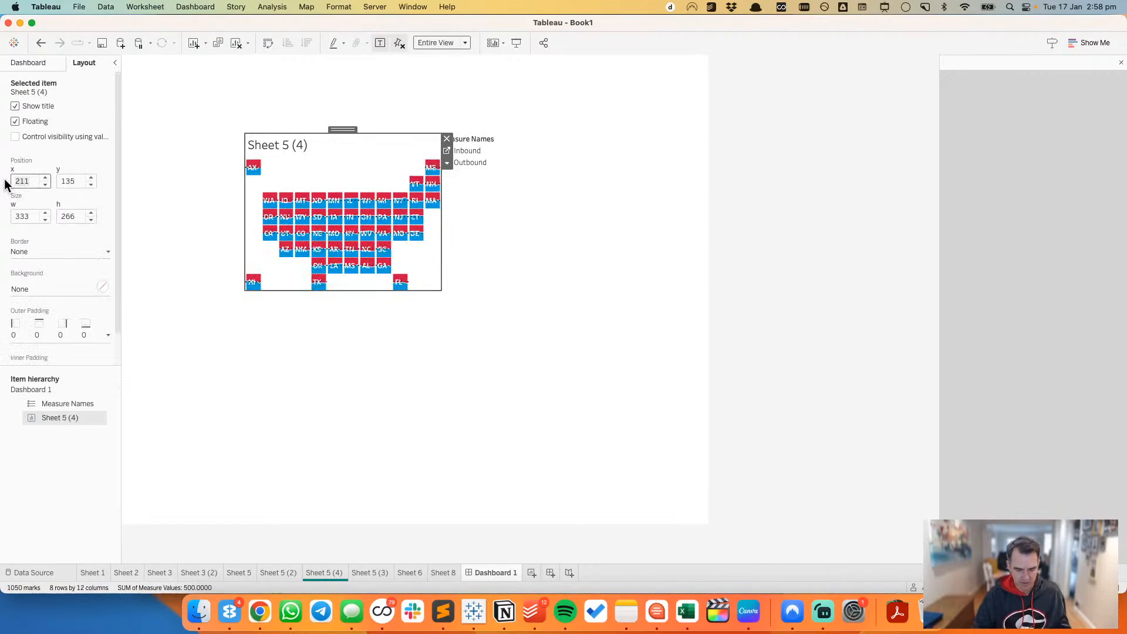
text(0)
key(Tab)
text(0)
key(Tab)
text(1,00)
text(0)
key(Tab)
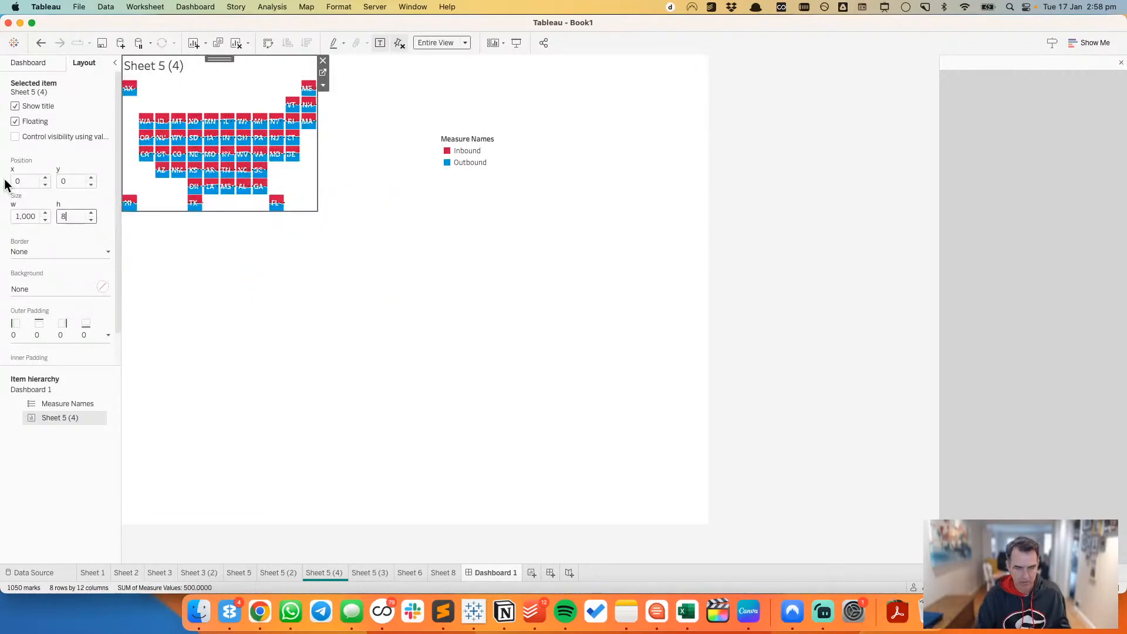
text(800)
key(Return)
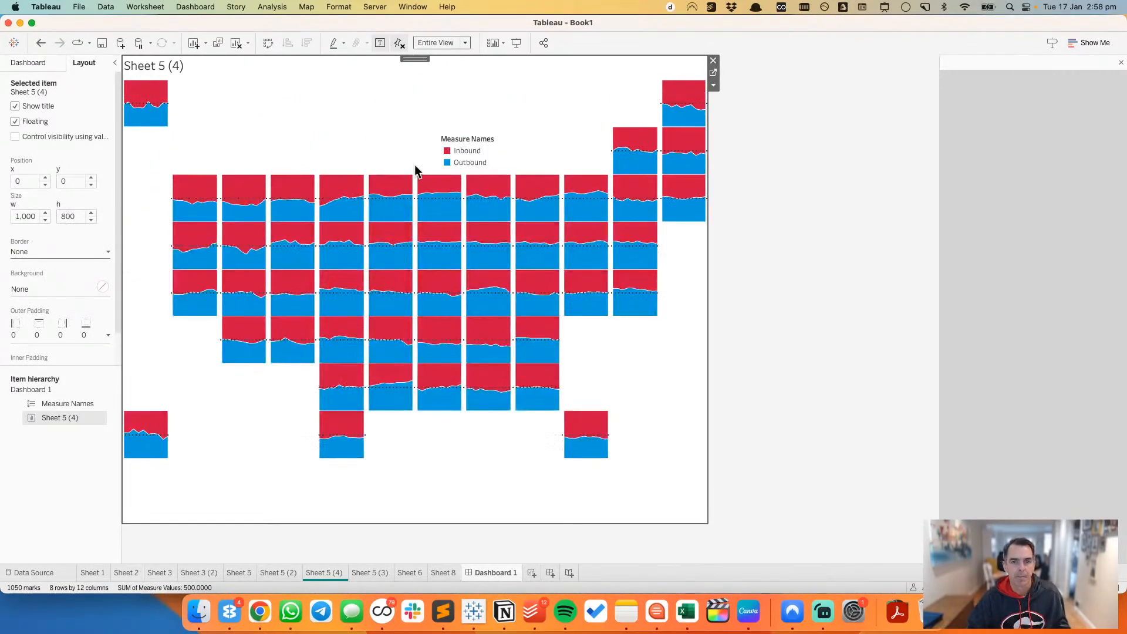
Step: Set the inner padding of the Sheet 5 (4) object to 20 on all sides
click(470, 141)
click(151, 75)
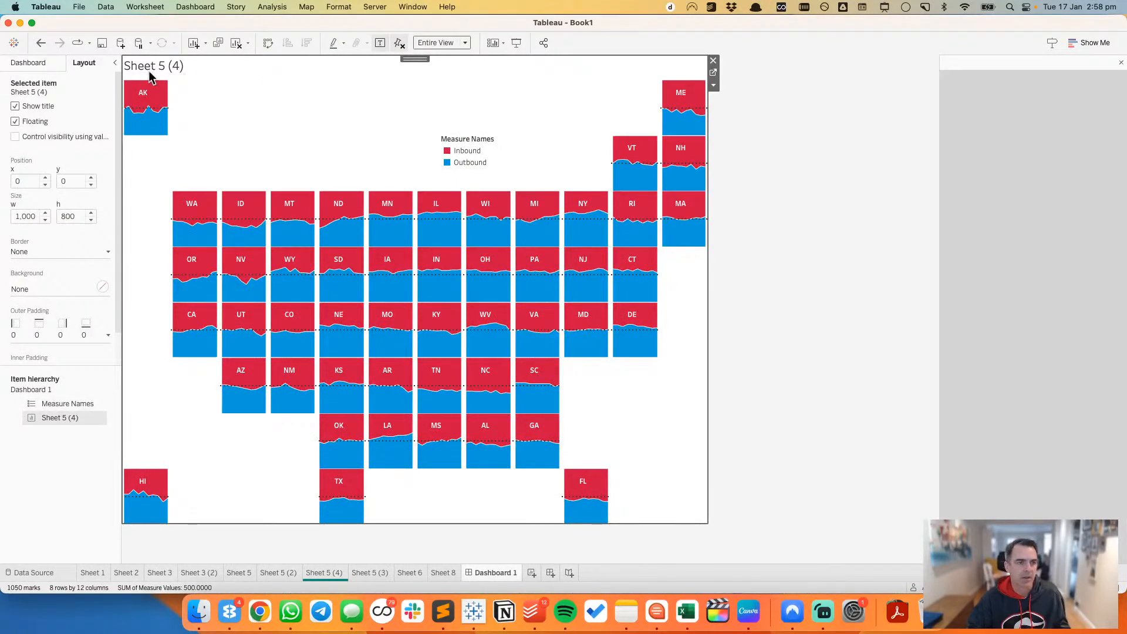
scroll(50, 341, down, 2)
click(51, 344)
click(61, 390)
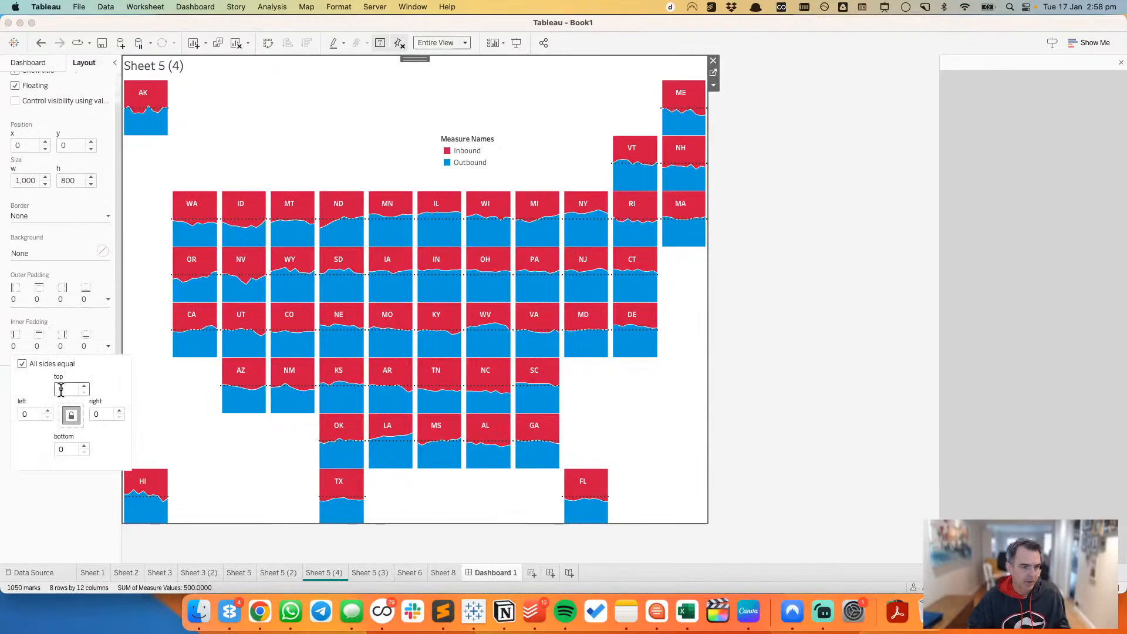
text(20)
key(Return)
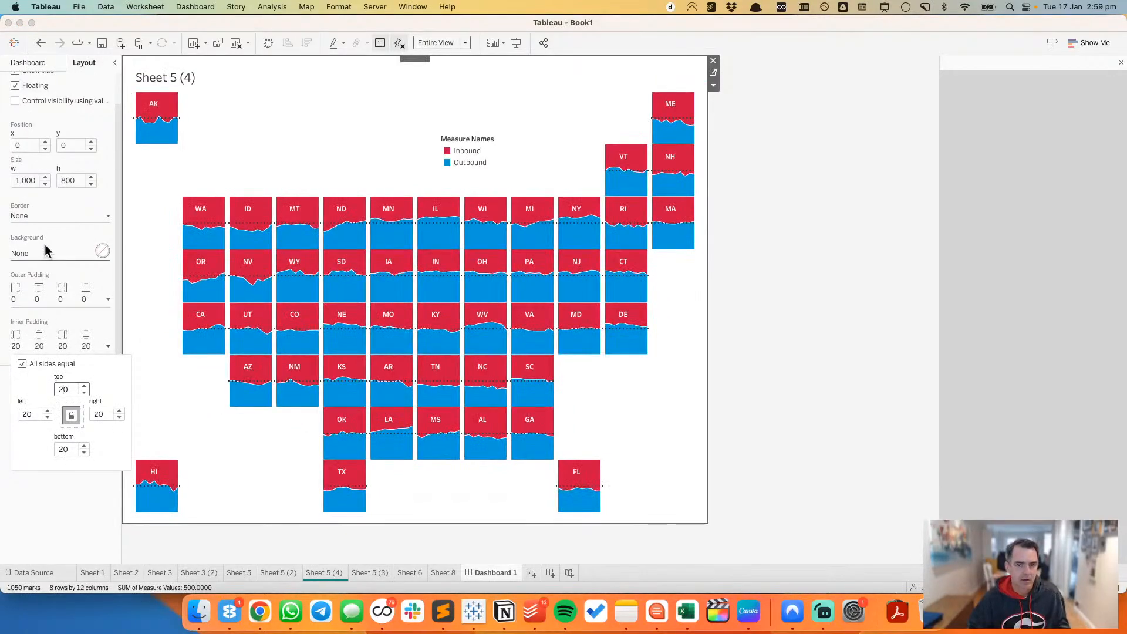
Step: Move the Measure Names legend beside the AK tile, with its title hidden and its height about 67
click(467, 151)
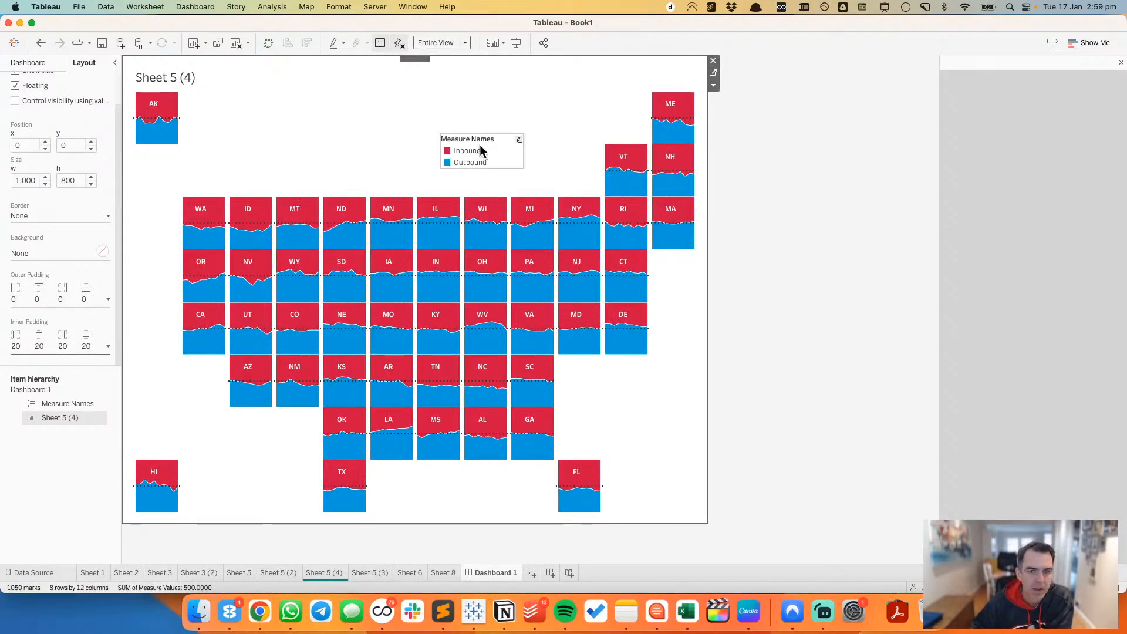
drag(473, 133, 225, 99)
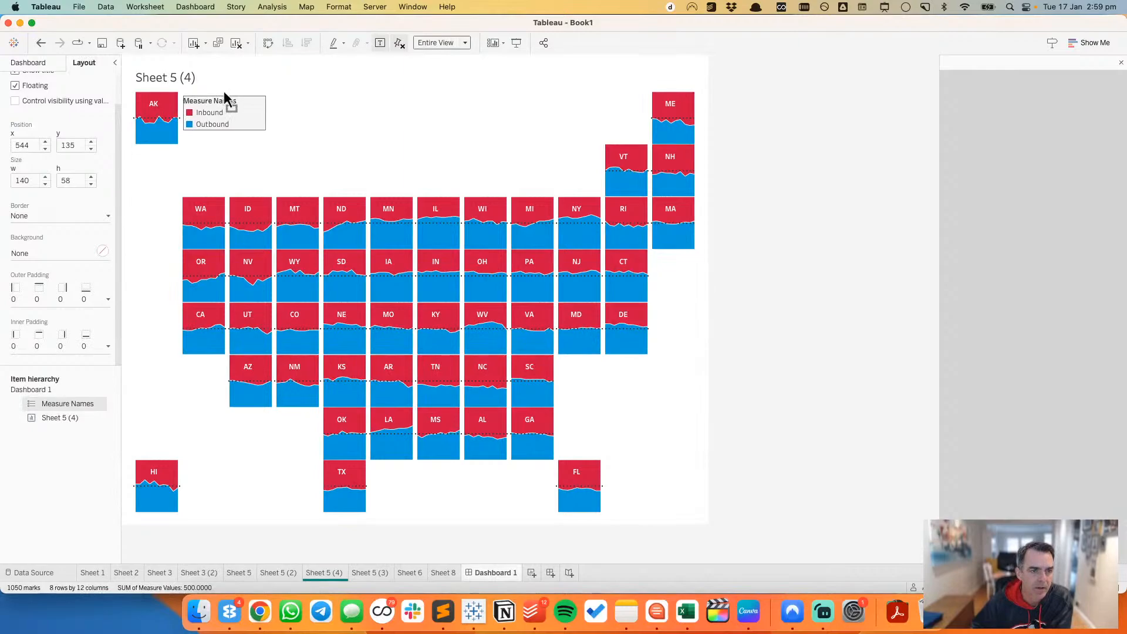
right_click(223, 101)
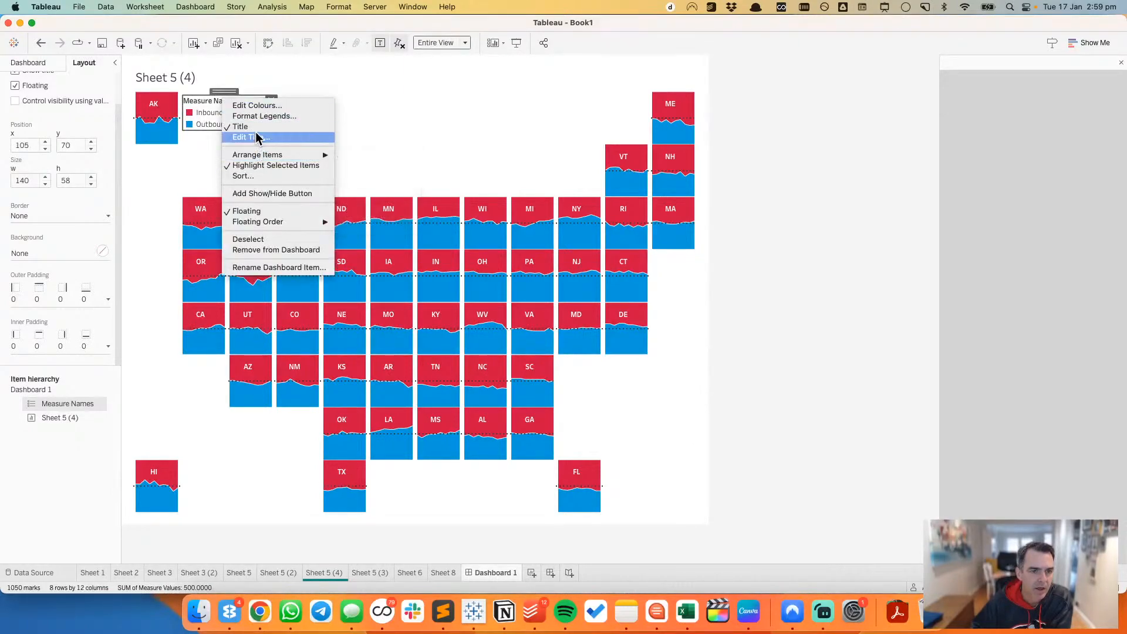
click(294, 127)
drag(210, 129, 211, 134)
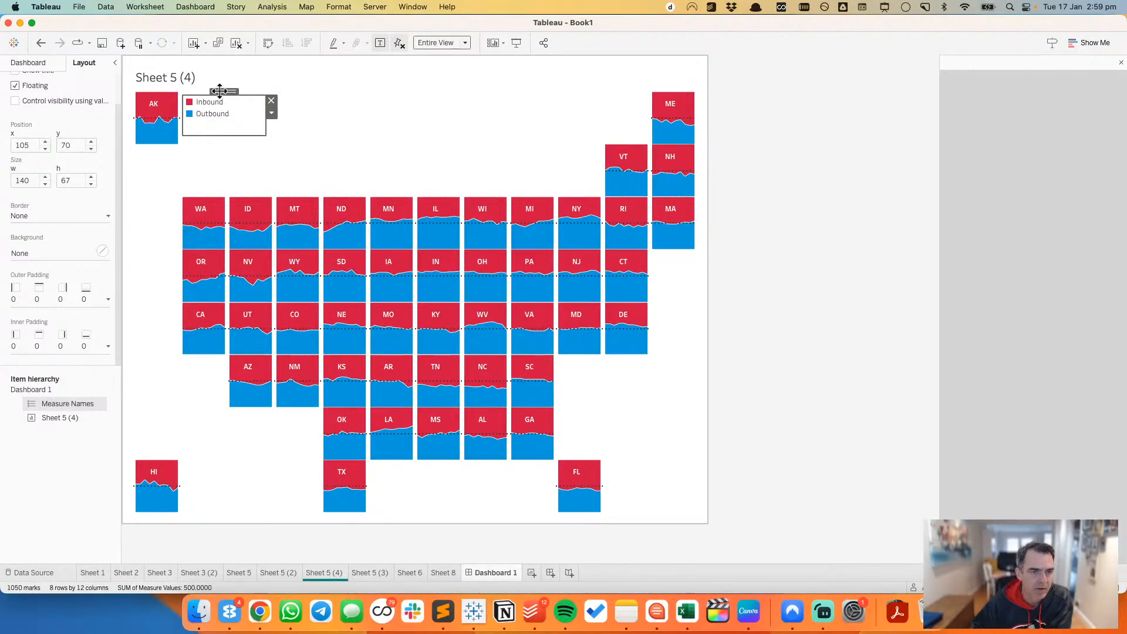
drag(220, 91, 216, 103)
click(783, 213)
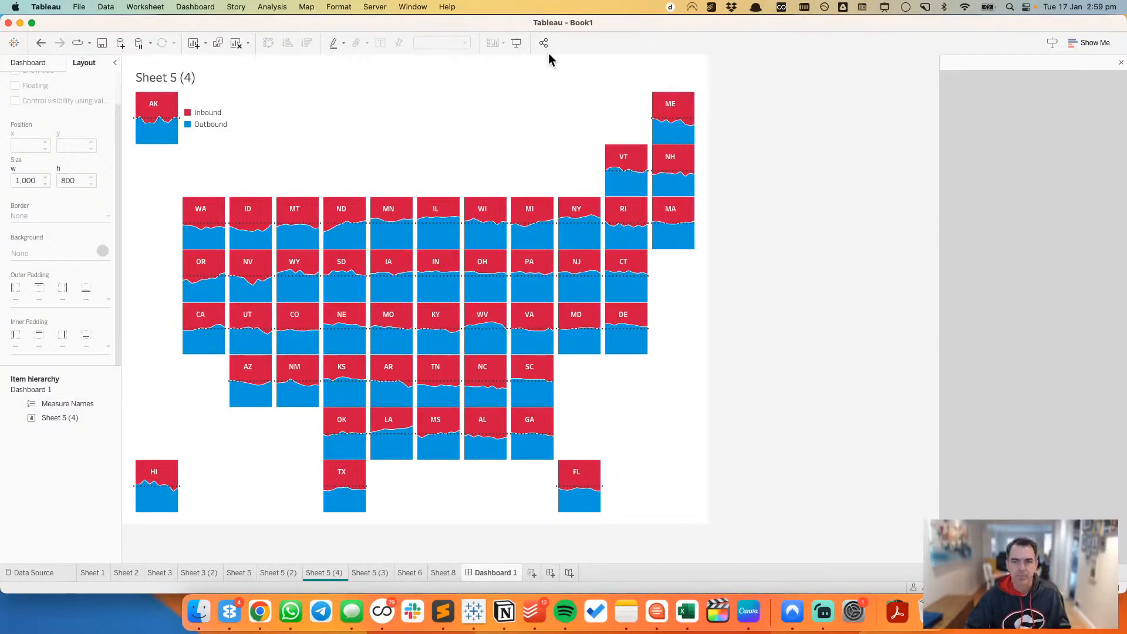
Step: Show the caption of Sheet 5 (4) on the dashboard and format its text as light grey, size 8 and centred
click(667, 81)
click(713, 85)
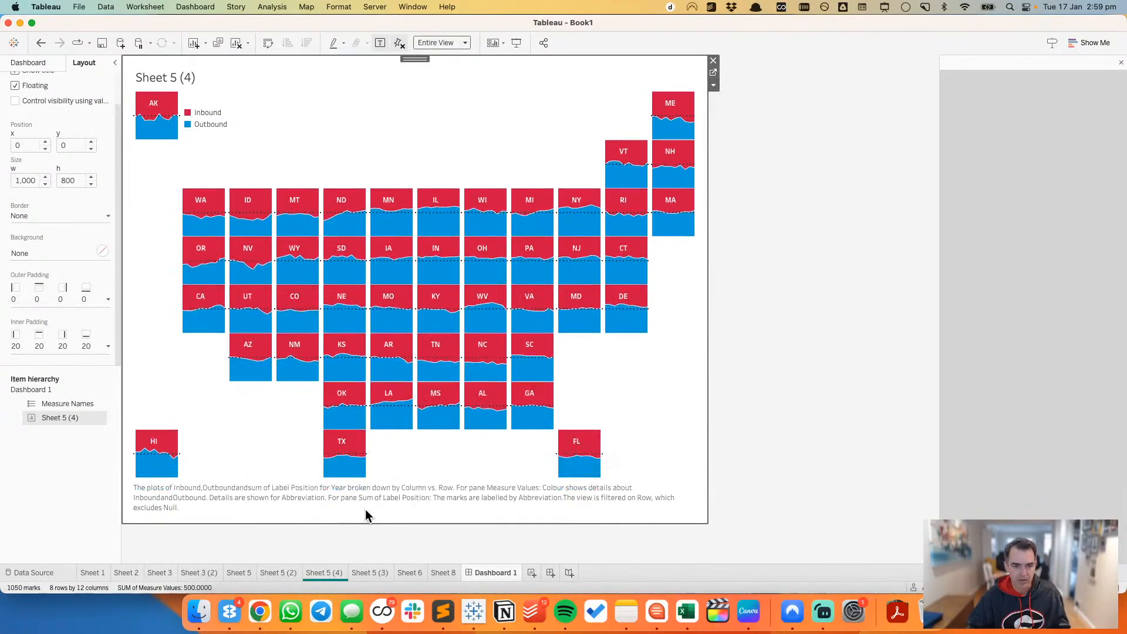
double_click(365, 507)
click(457, 177)
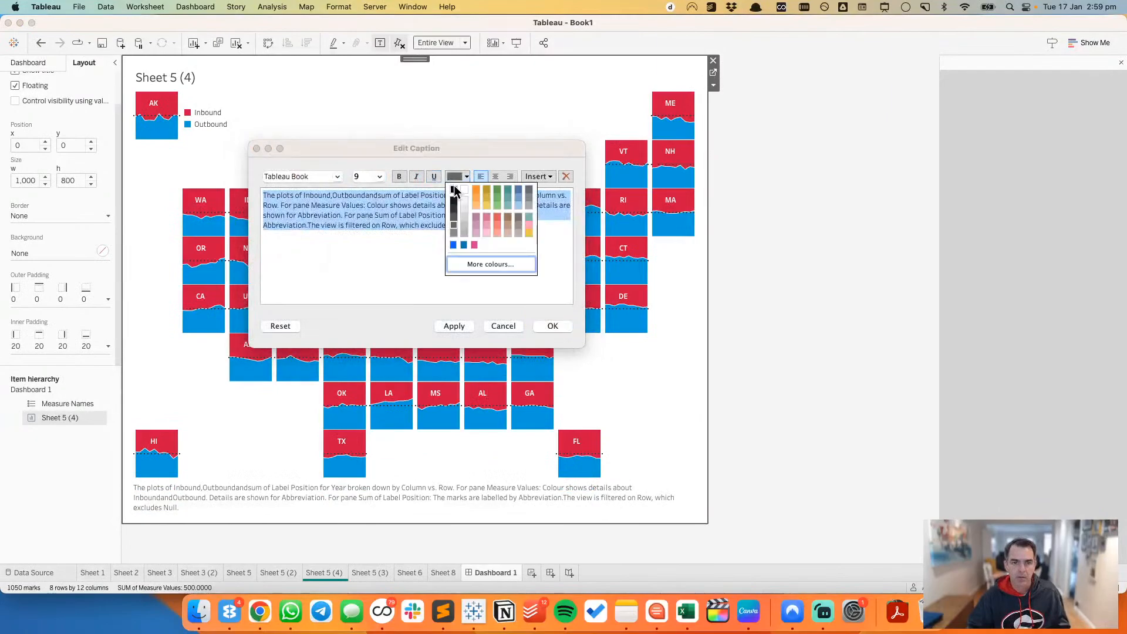
click(462, 238)
click(380, 177)
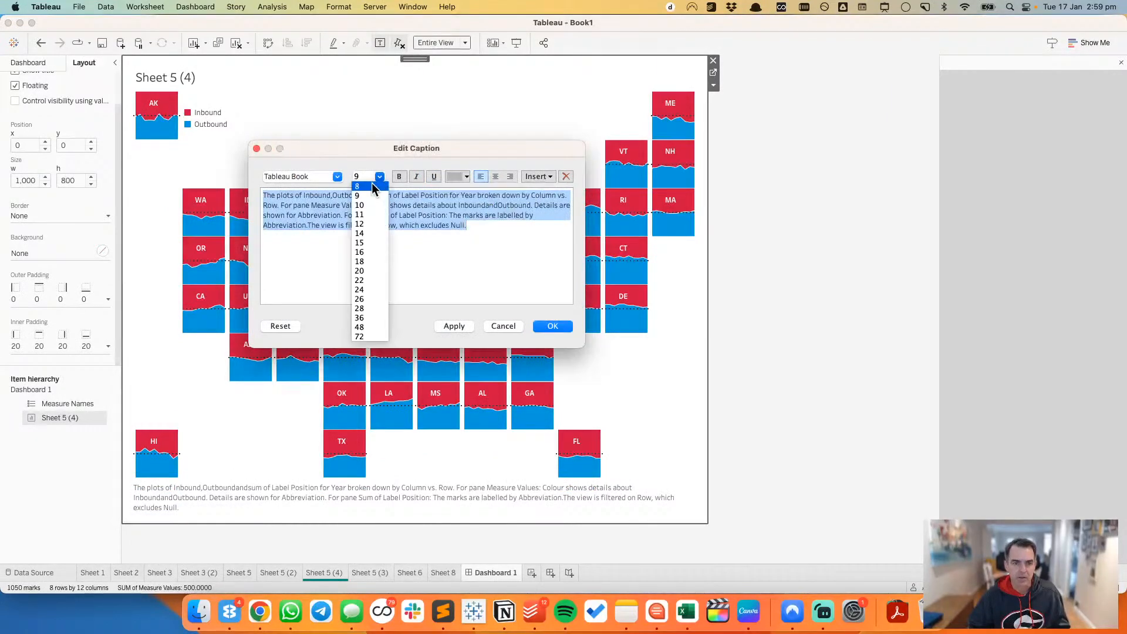
click(367, 185)
click(496, 177)
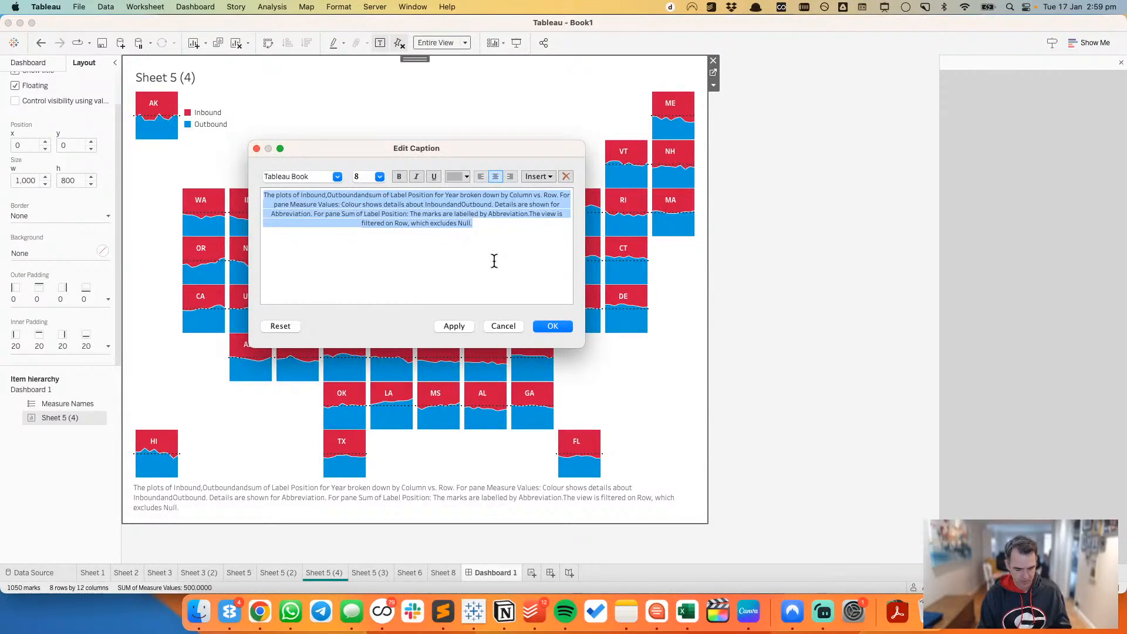
Step: Replace the caption text with "DATA SOURCE: ATLAS VAN LINES • CREATED BY:" and the creator's name, with a blank line above it
text(DATA SOR)
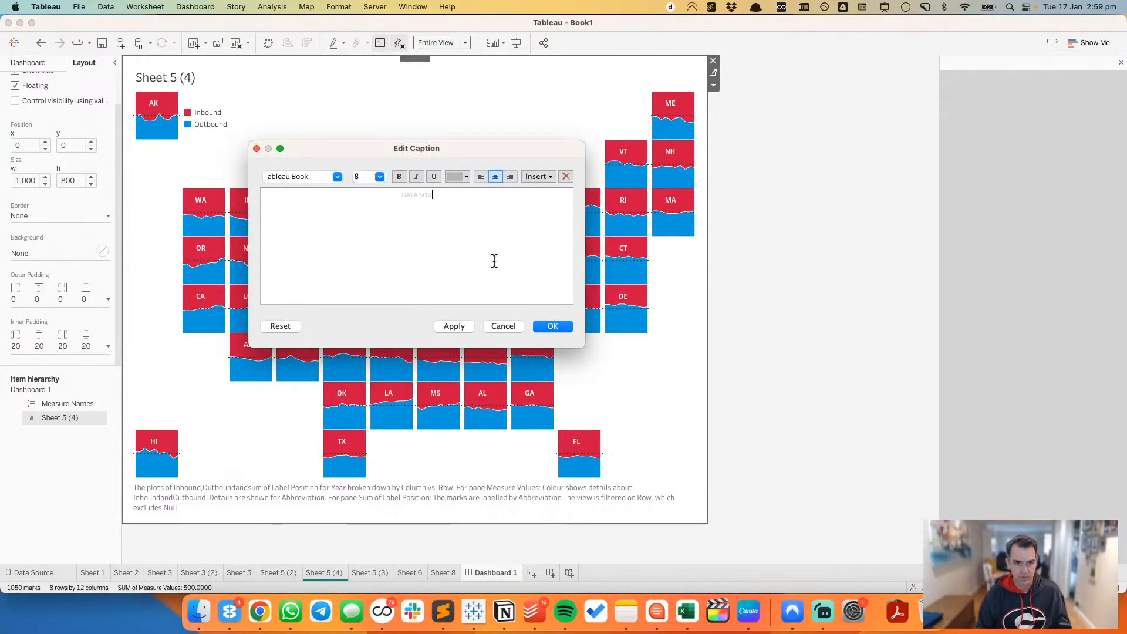
key(BackSpace)
text(URCE)
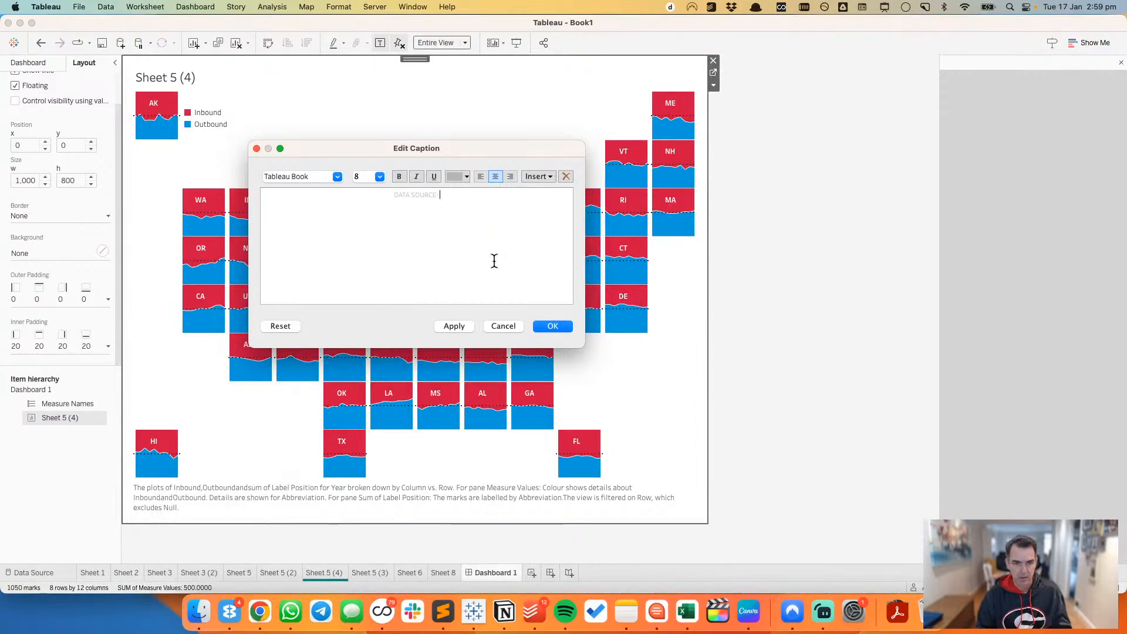
text(: ATLAS VAN B)
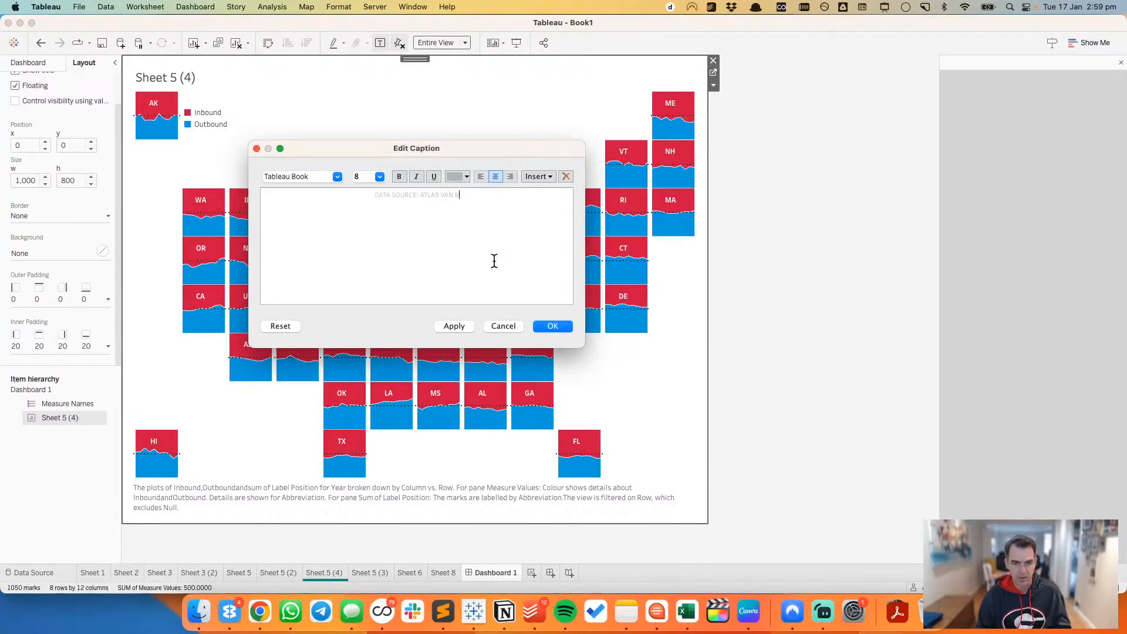
text(LINES)
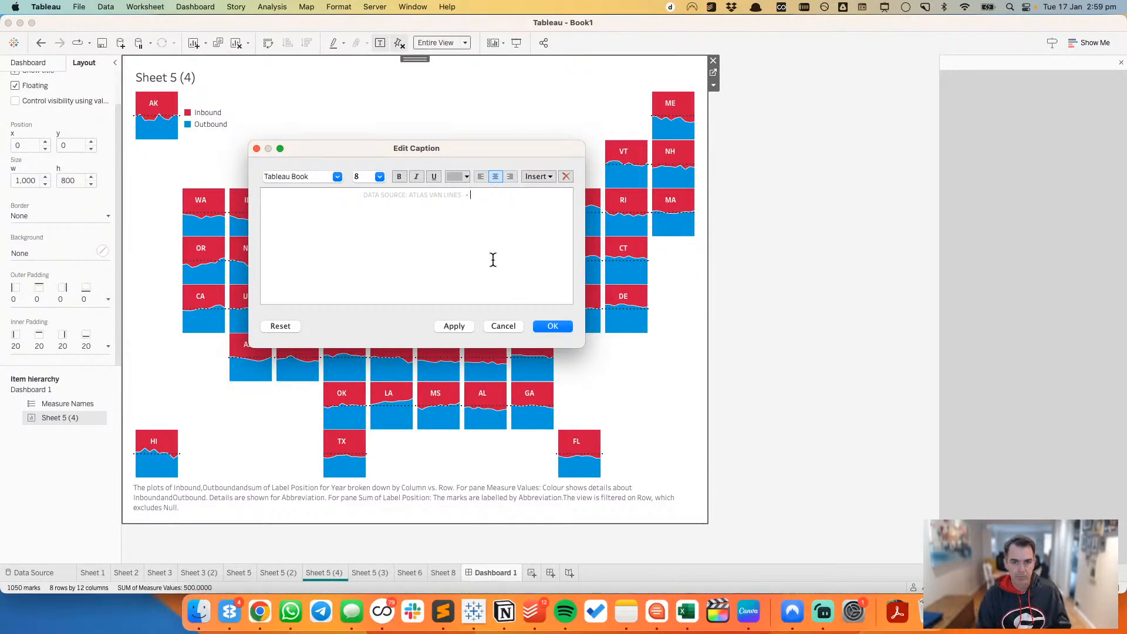
text( • CREATED BY)
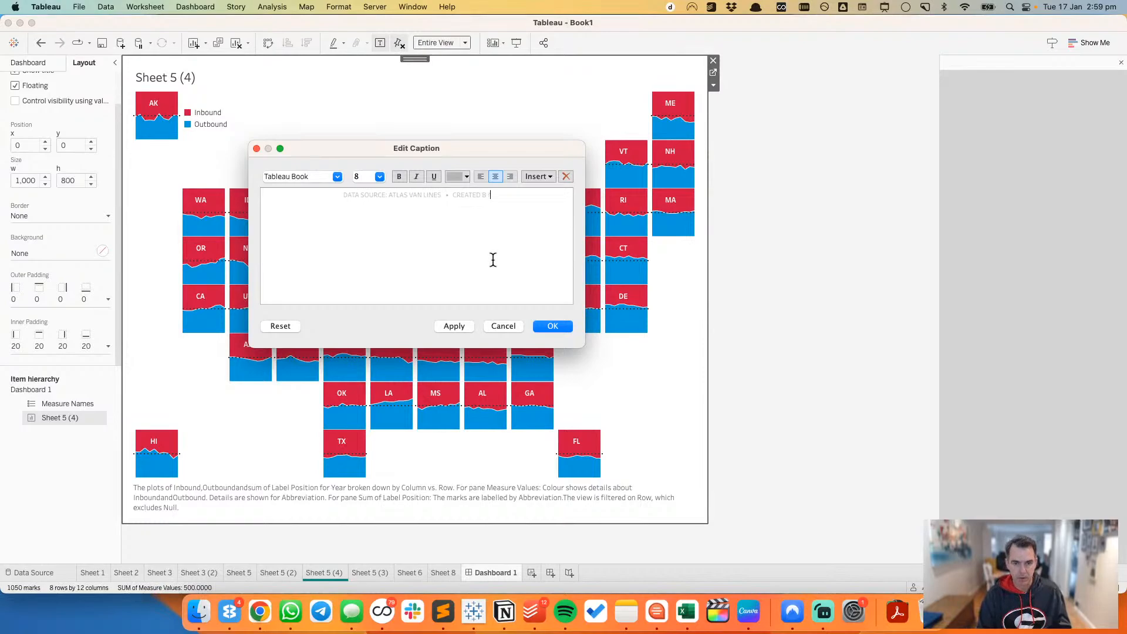
text(: ANDY KRIEBEL)
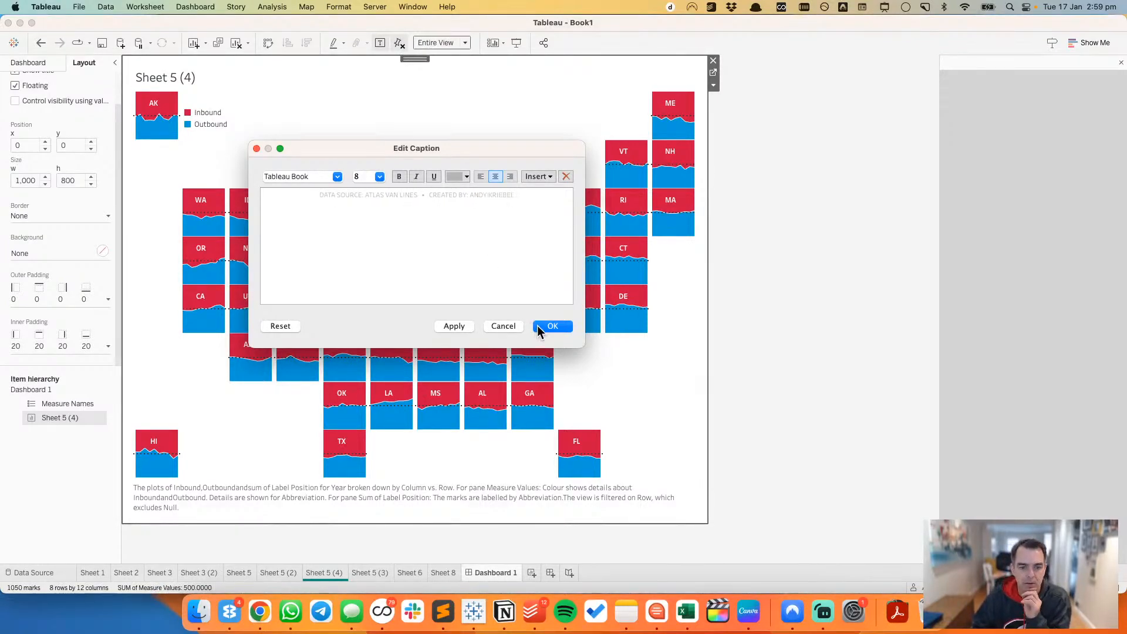
click(552, 326)
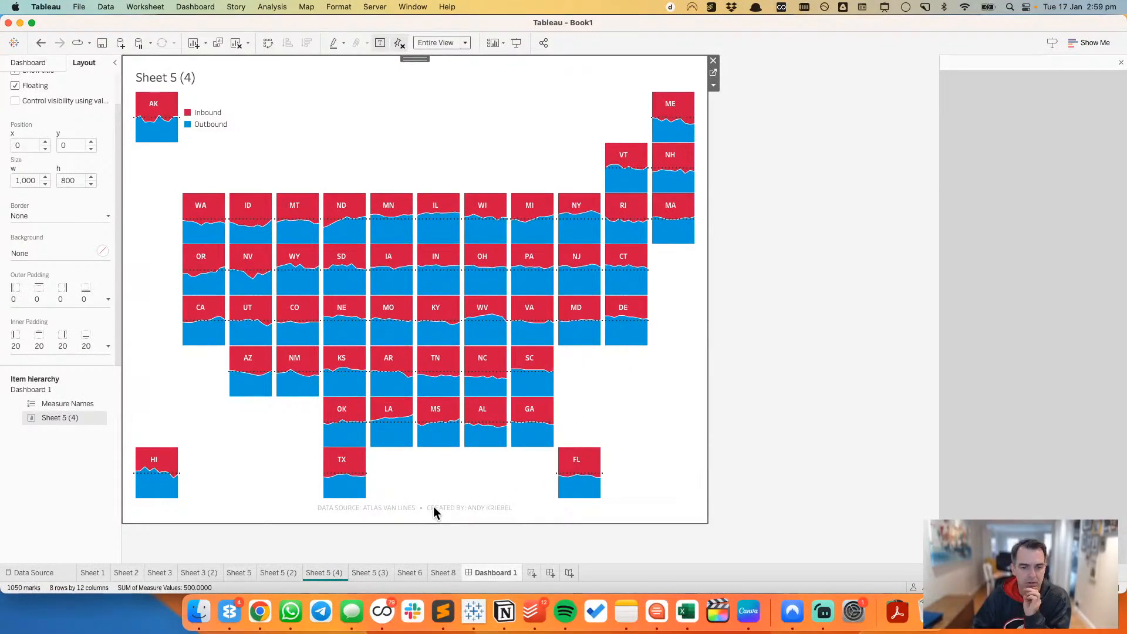
double_click(433, 506)
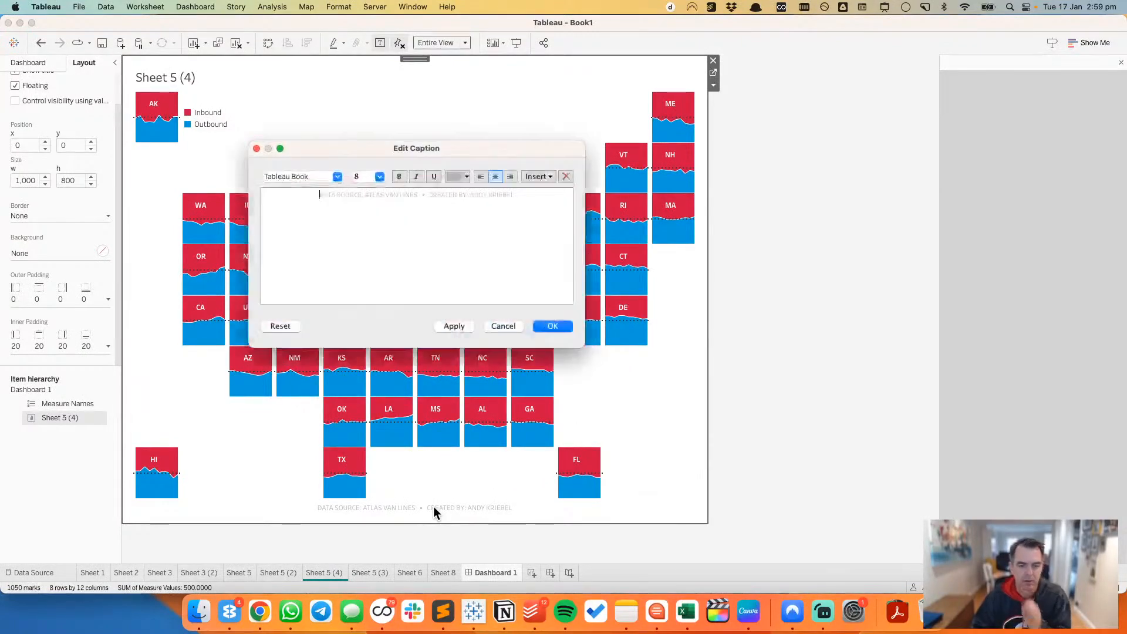
click(553, 326)
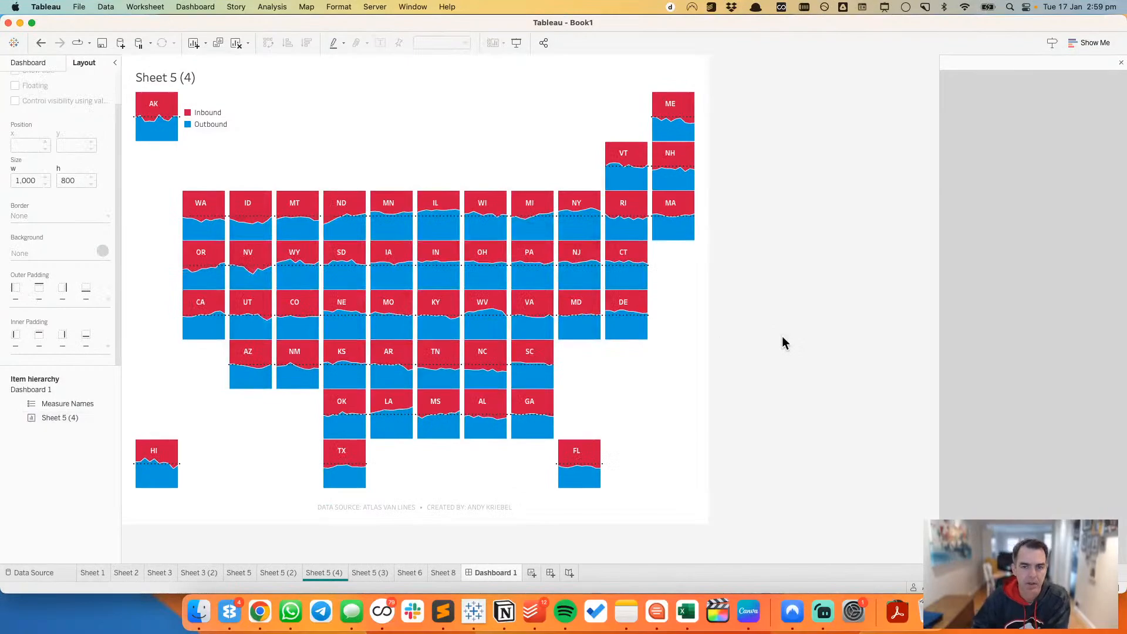
Step: Open the title of Sheet 5 (4) on the dashboard for editing and centre its text
click(309, 99)
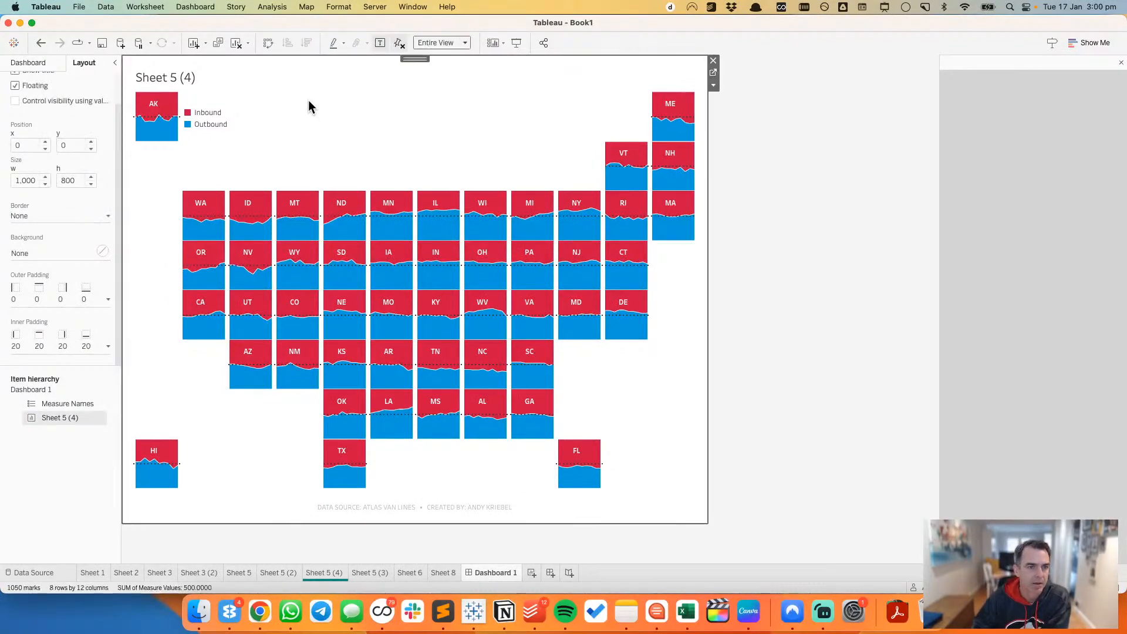
double_click(185, 78)
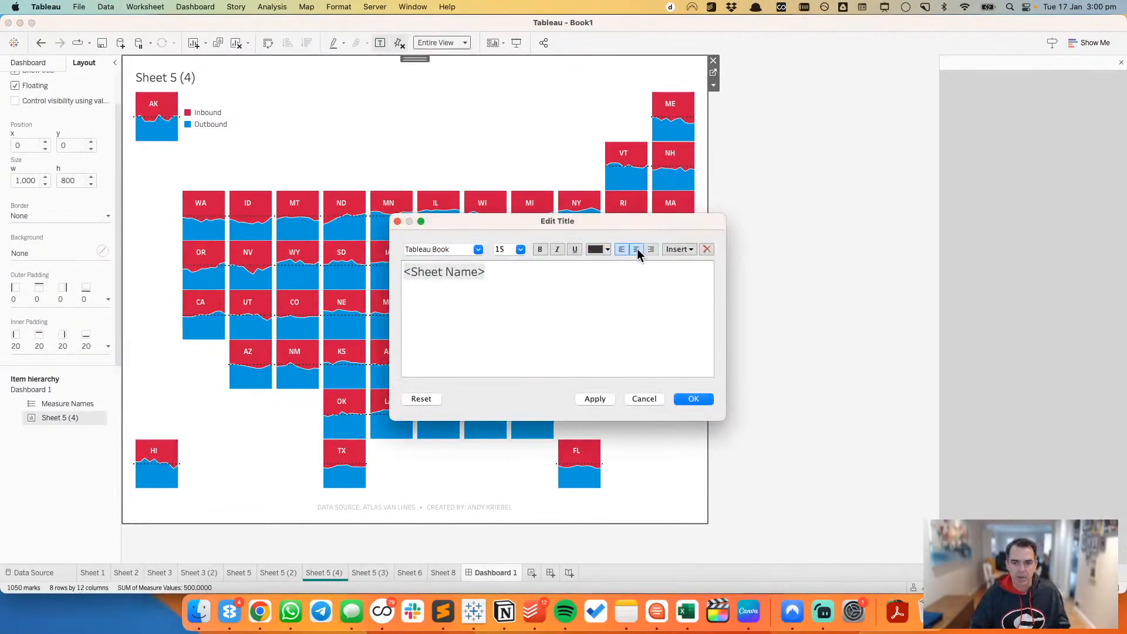
click(637, 249)
Step: Switch to Chrome, close the developer tools and review the Atlas migration patterns page for title wording, returning to Tableau
key(super+Tab)
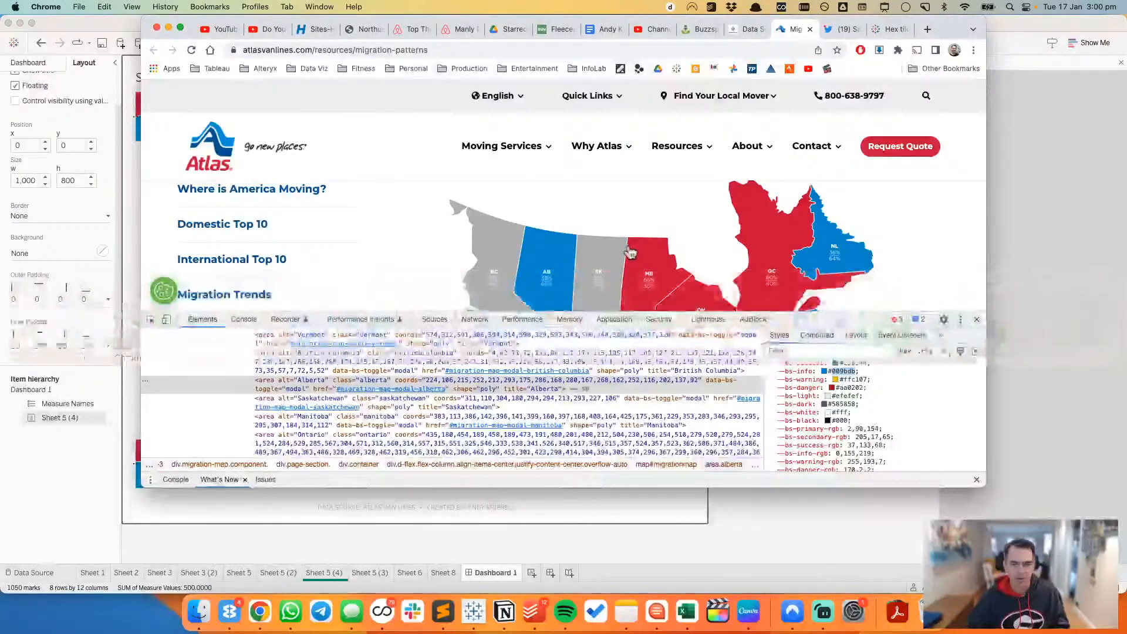
click(978, 319)
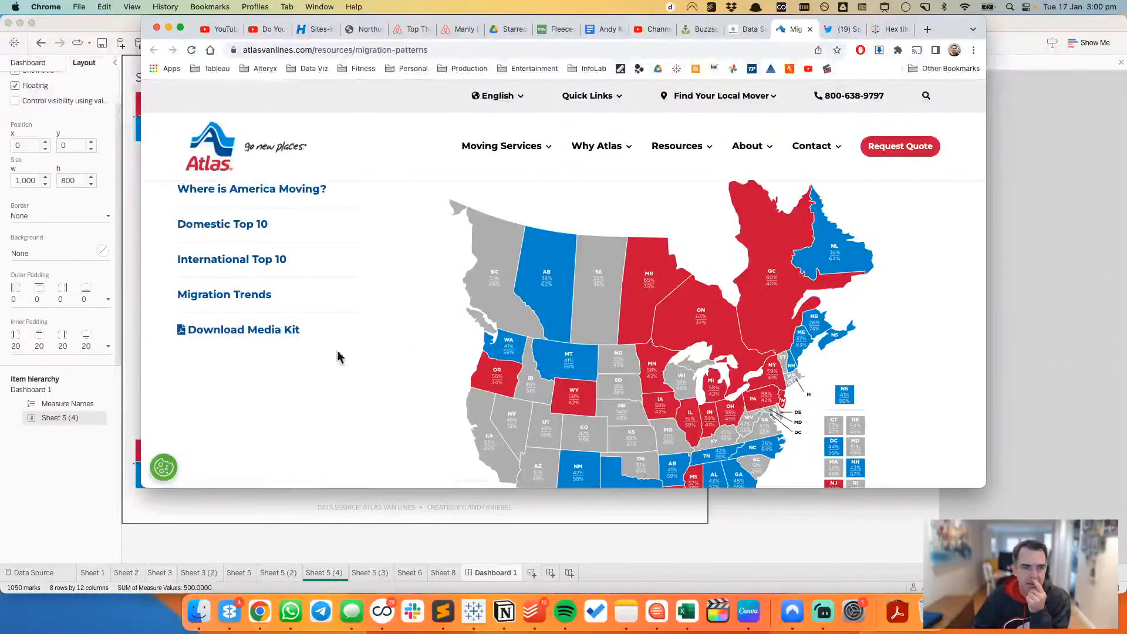
scroll(353, 349, up, 5)
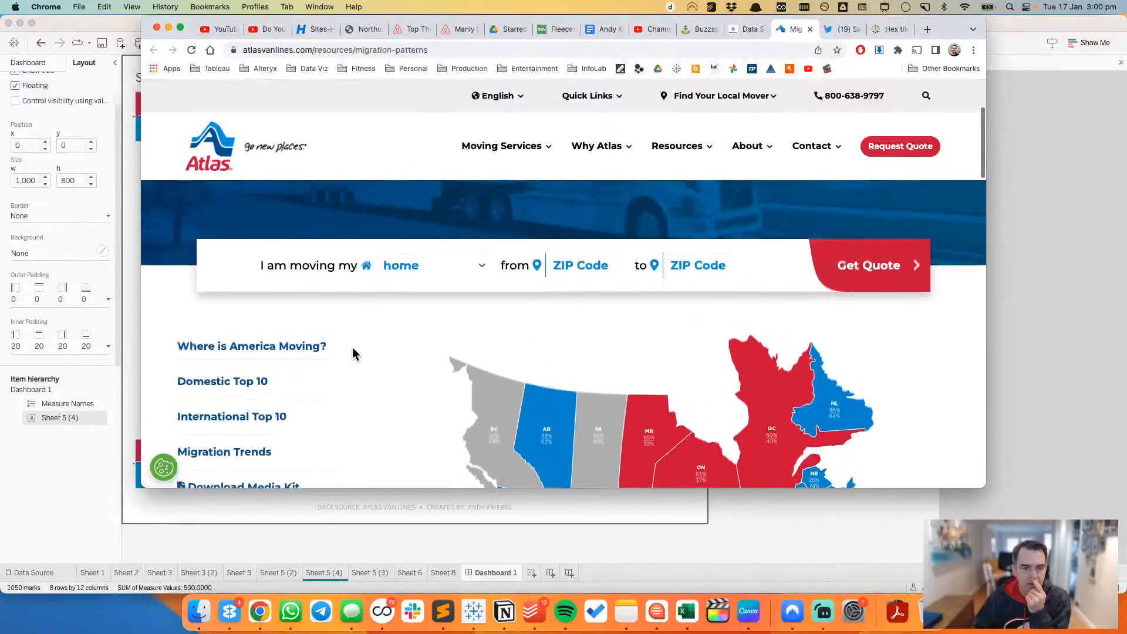
scroll(354, 352, down, 10)
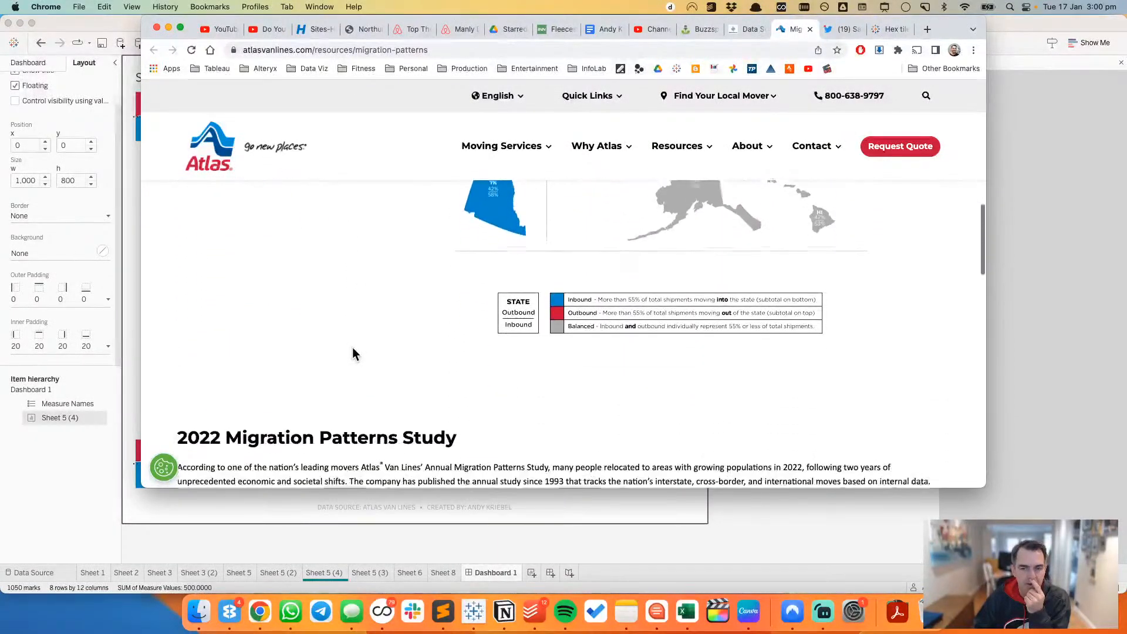
scroll(355, 354, down, 7)
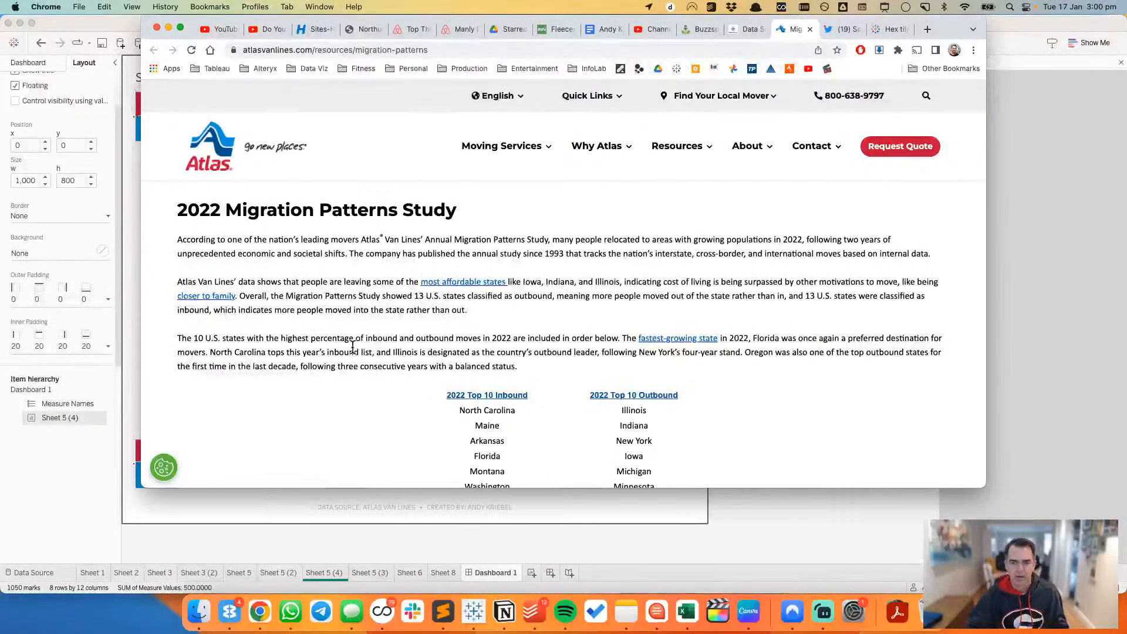
key(super+Tab)
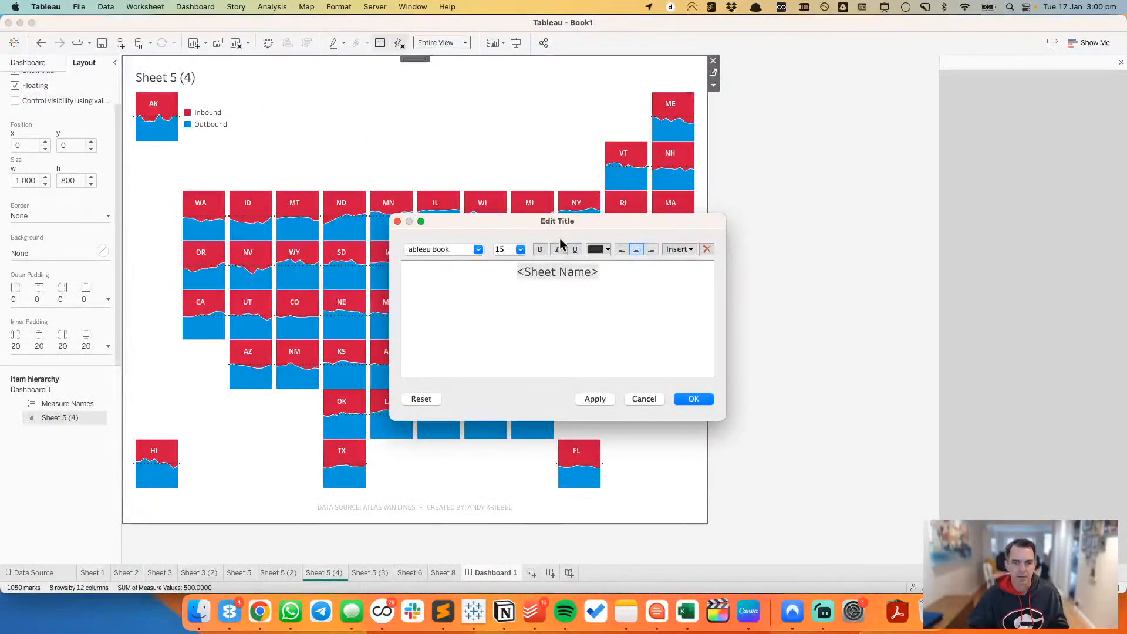
key(super+Tab)
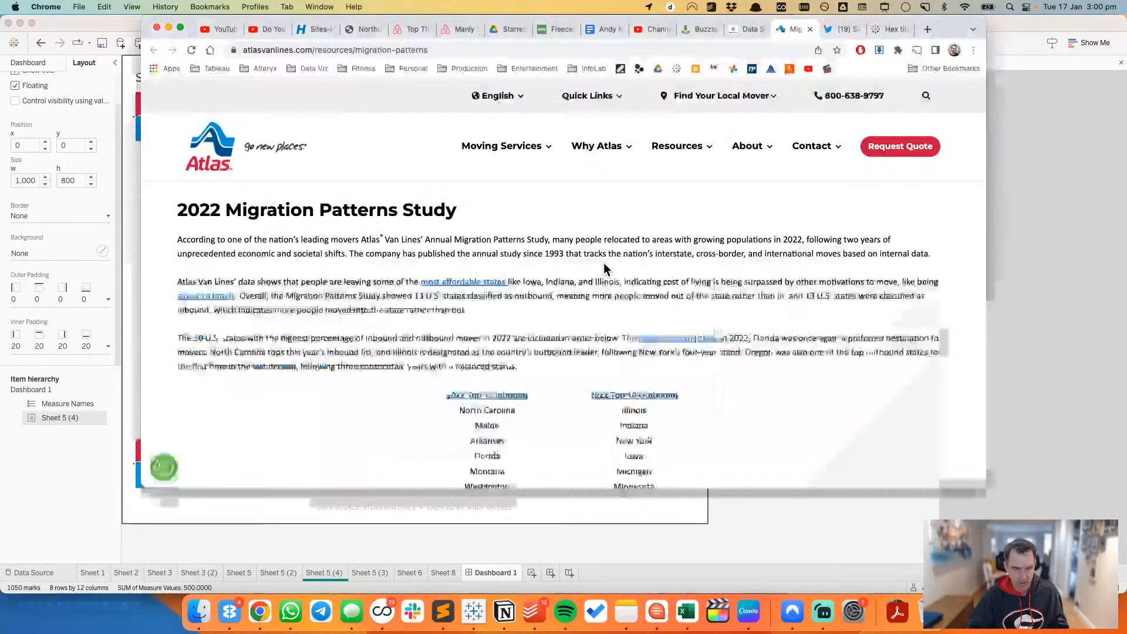
key(super+Tab)
Step: Replace the sheet name placeholder in the title with "ATLAS VAN LINES MIGRATION PATTERNS"
key(super+a)
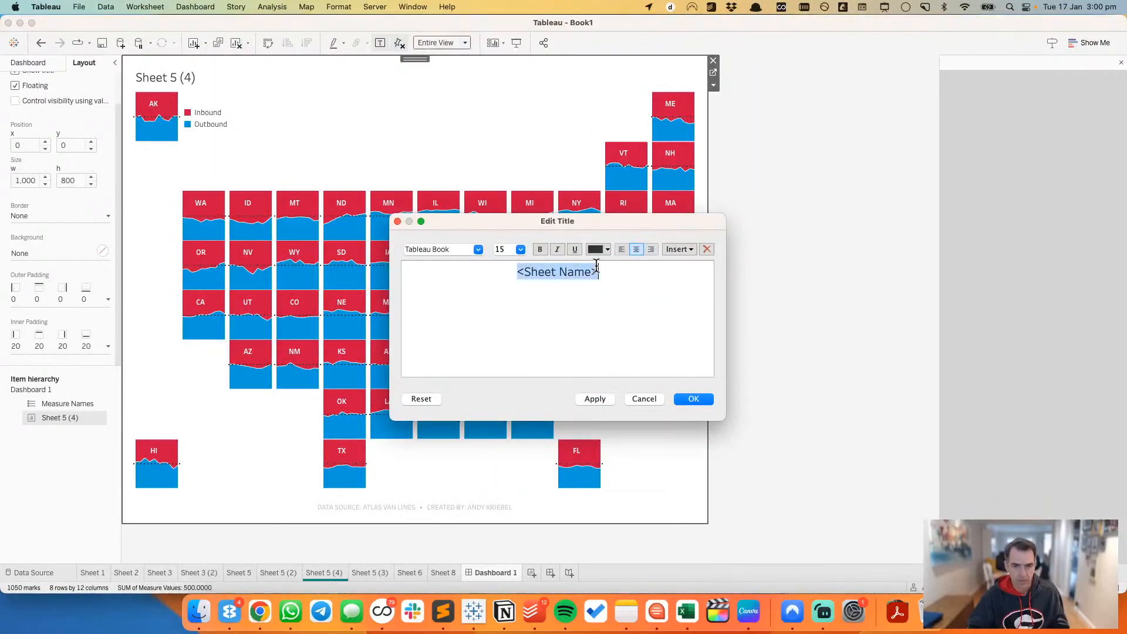
text(ATLAS VAN LINES)
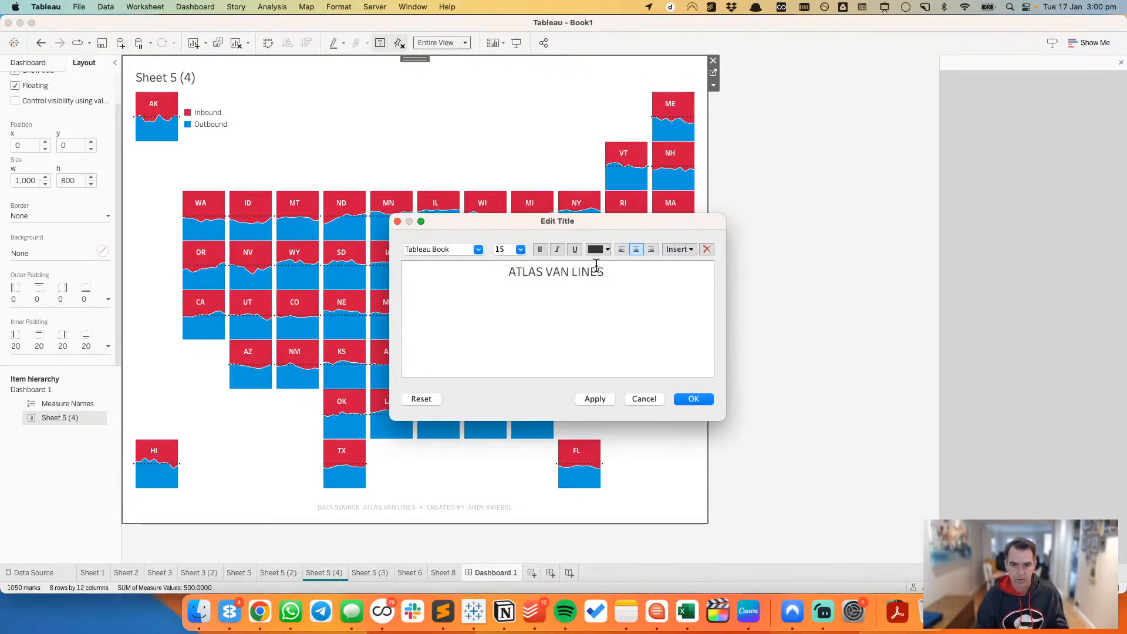
key(super+Tab)
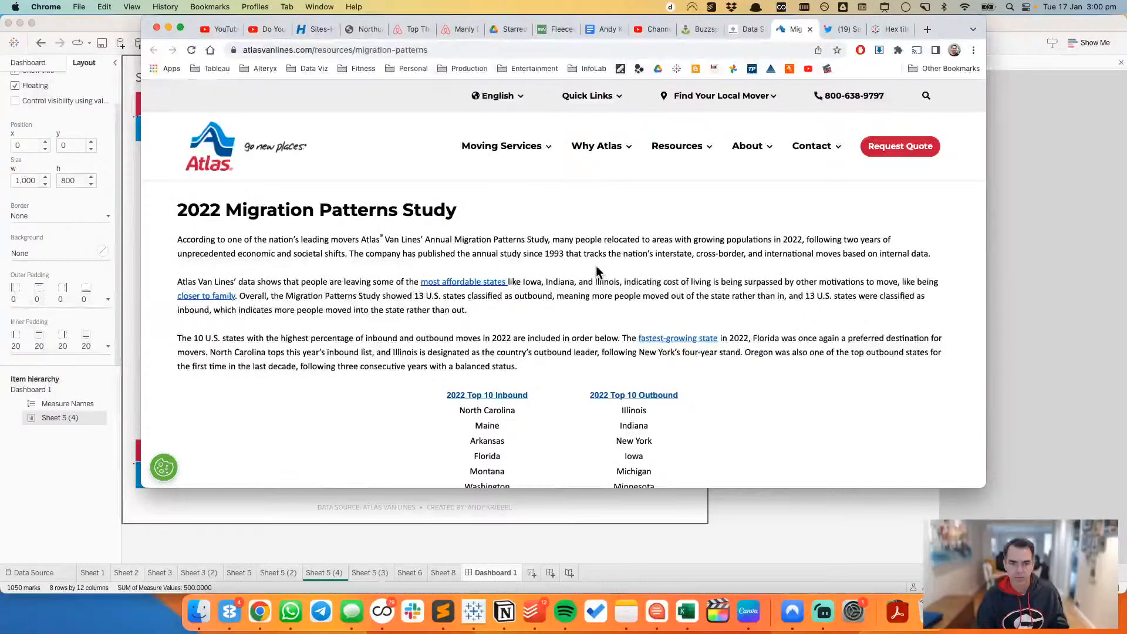
key(super+Tab)
text(MIGRATI)
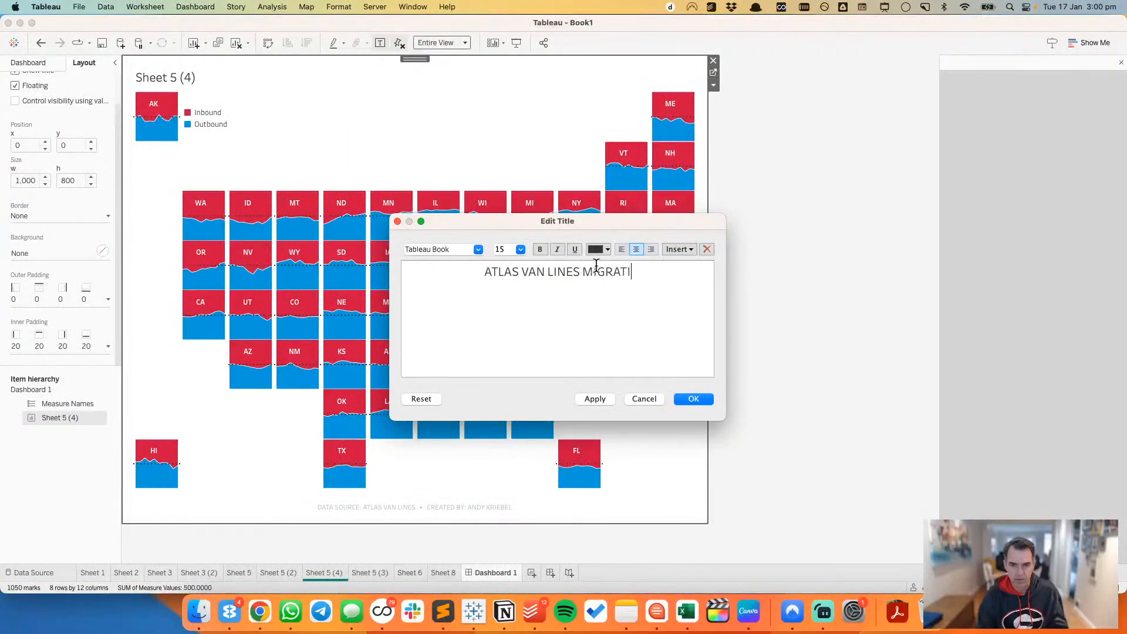
text(ON PATTERNS)
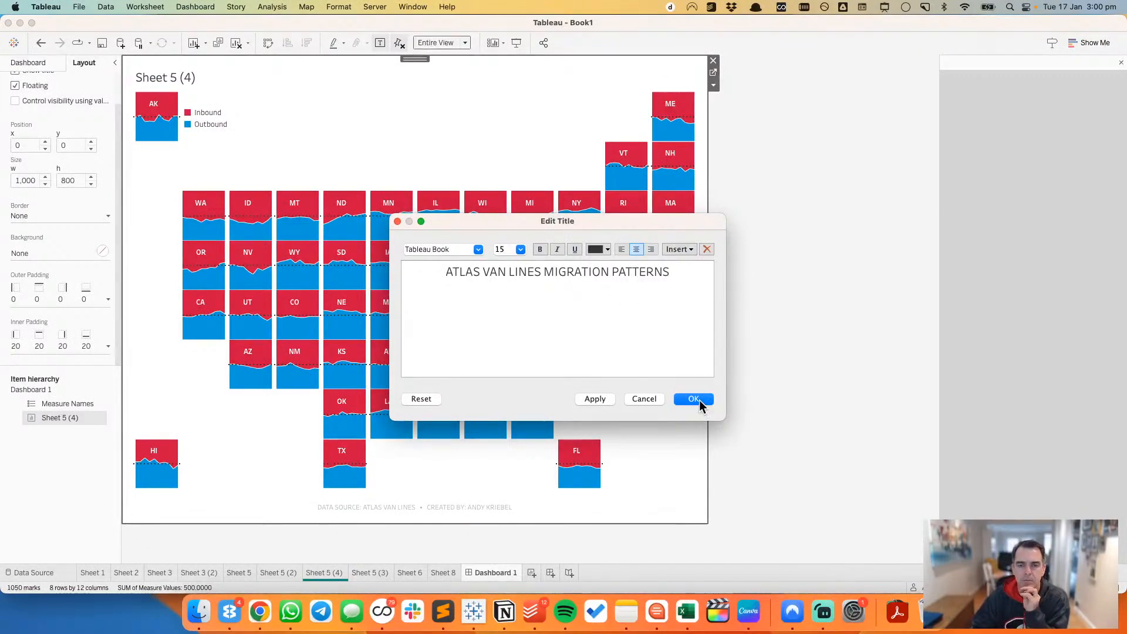
Step: Set the font size of the whole title text to 20 and apply the title
key(super+a)
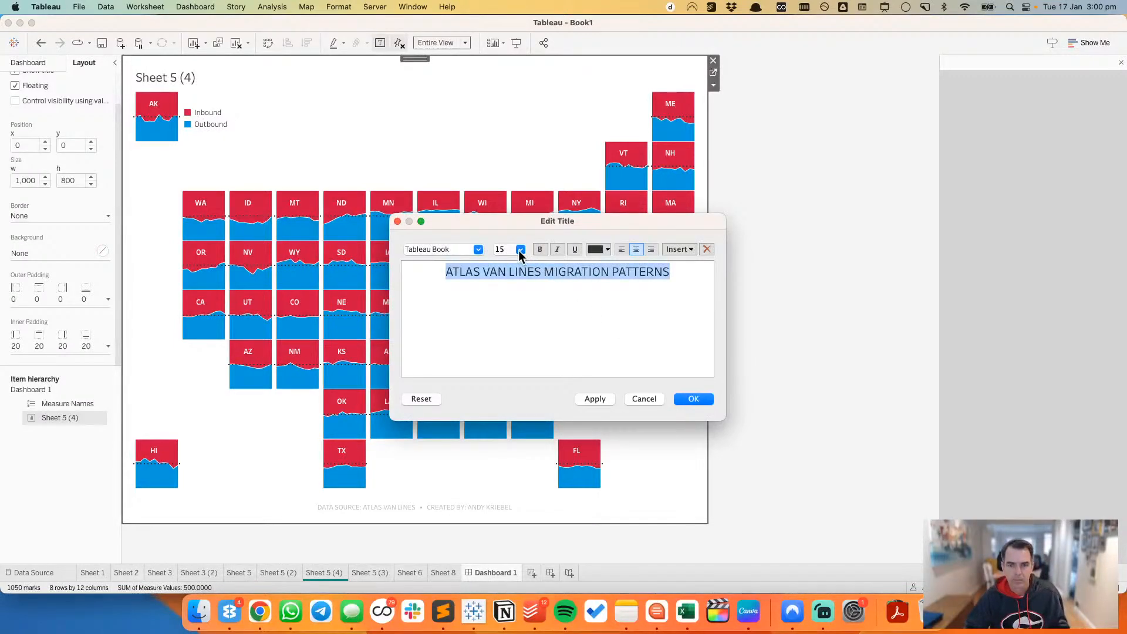
click(520, 250)
click(506, 344)
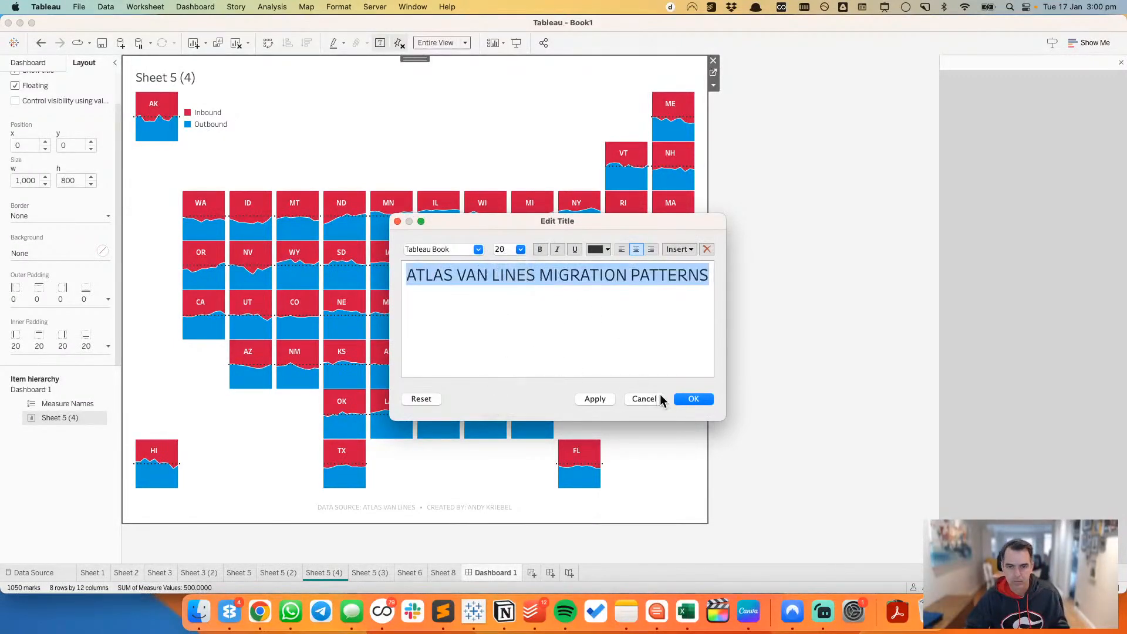
click(692, 399)
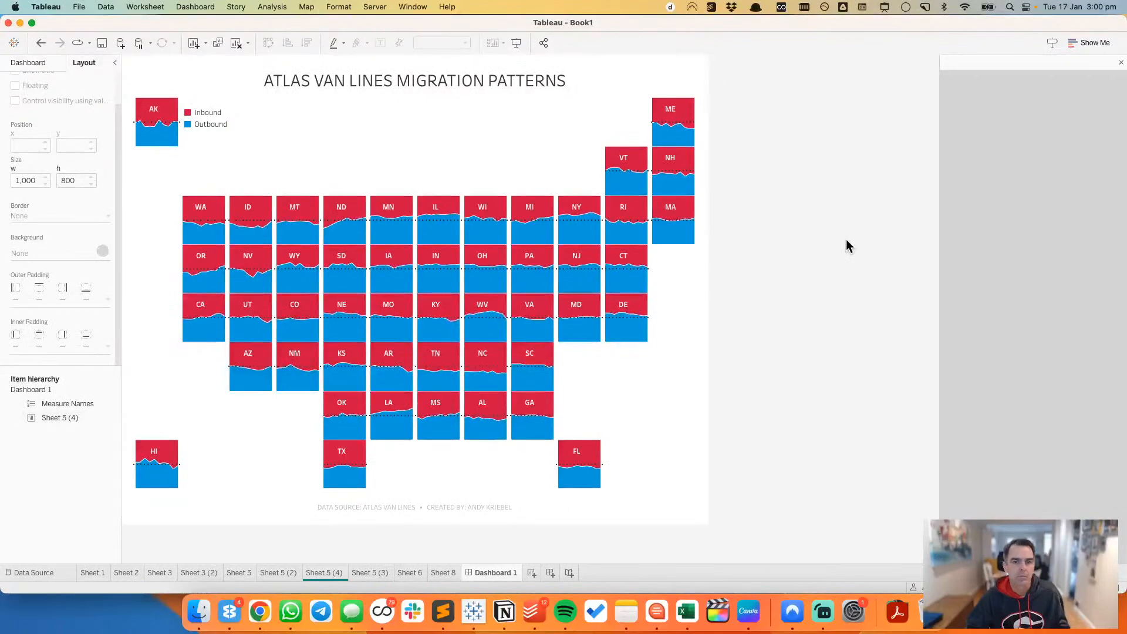
Step: Switch to Chrome and inspect the fonts of the heading and body text on the Atlas migration page
key(super+Tab)
right_click(547, 254)
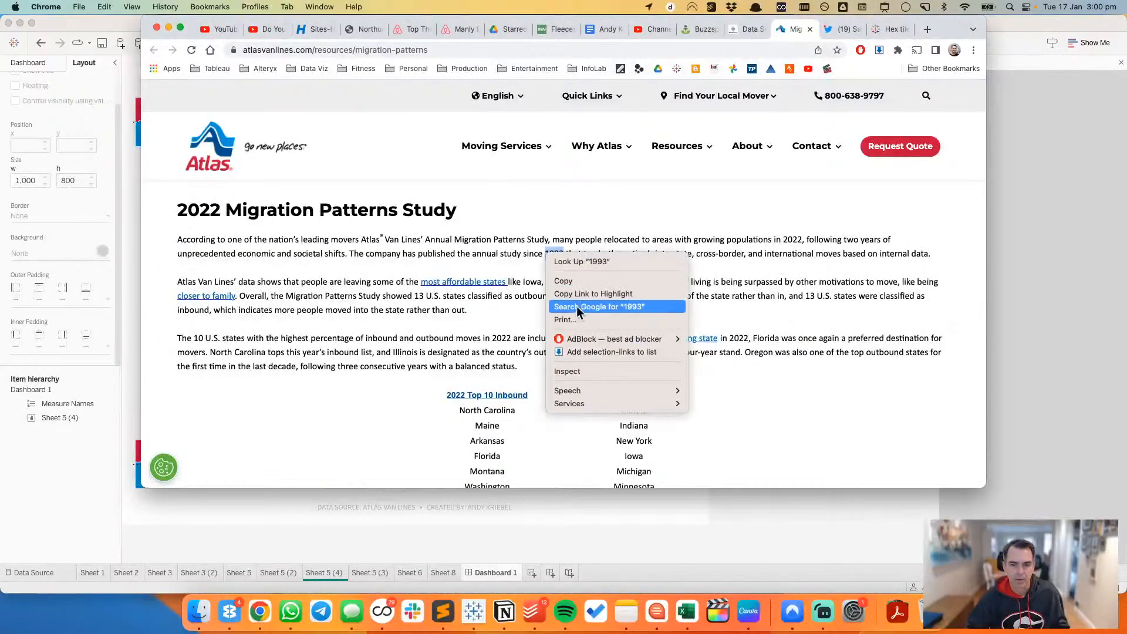
click(573, 372)
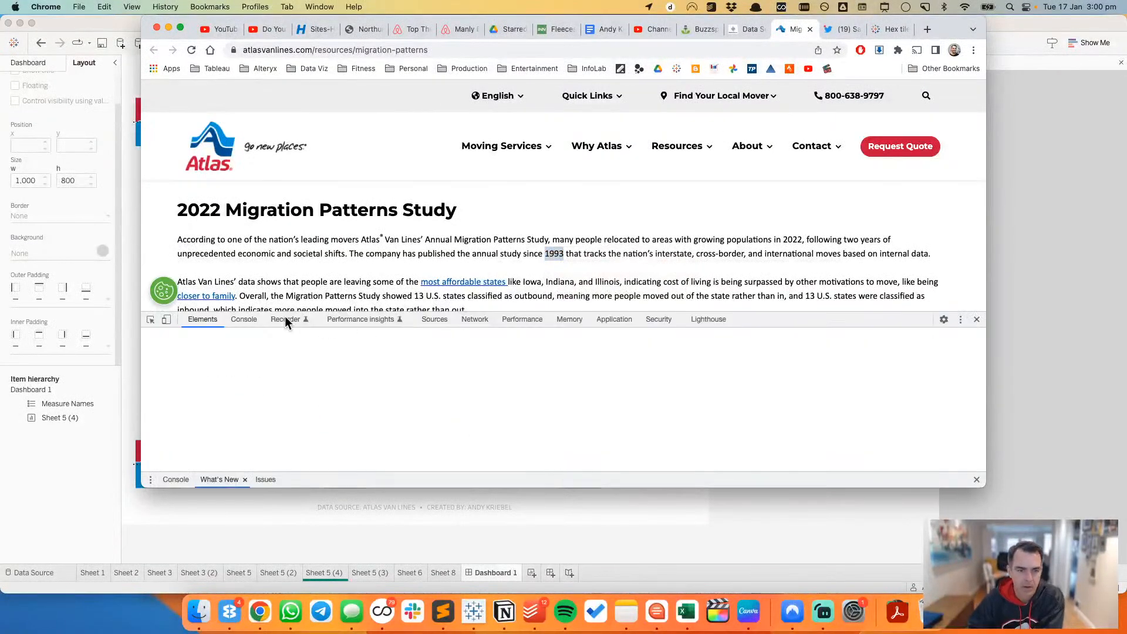
click(151, 319)
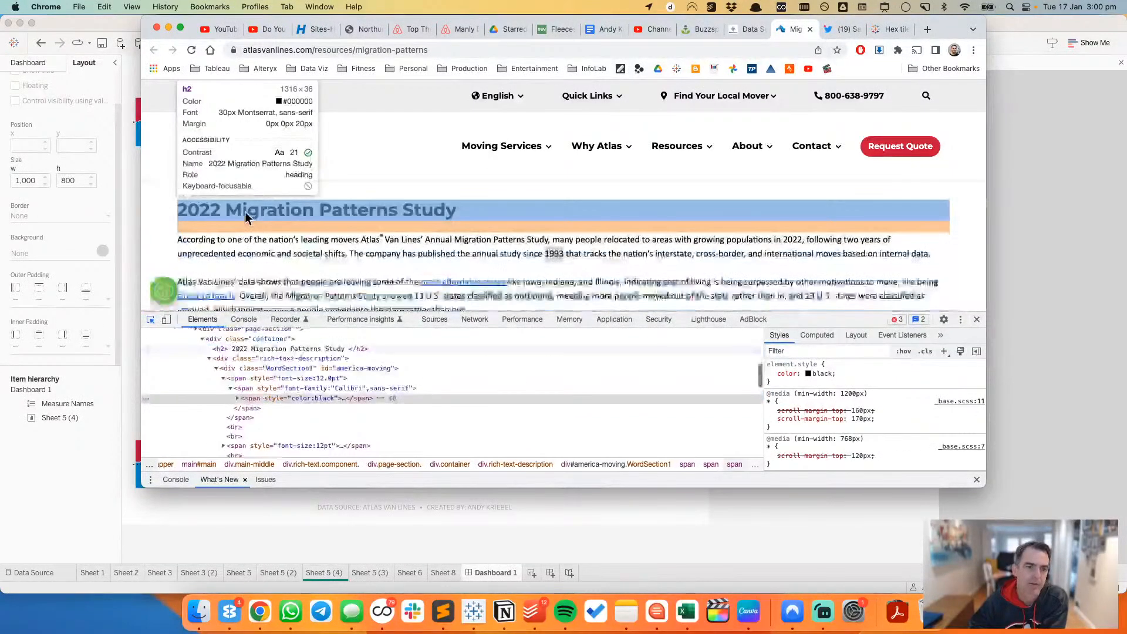
click(248, 213)
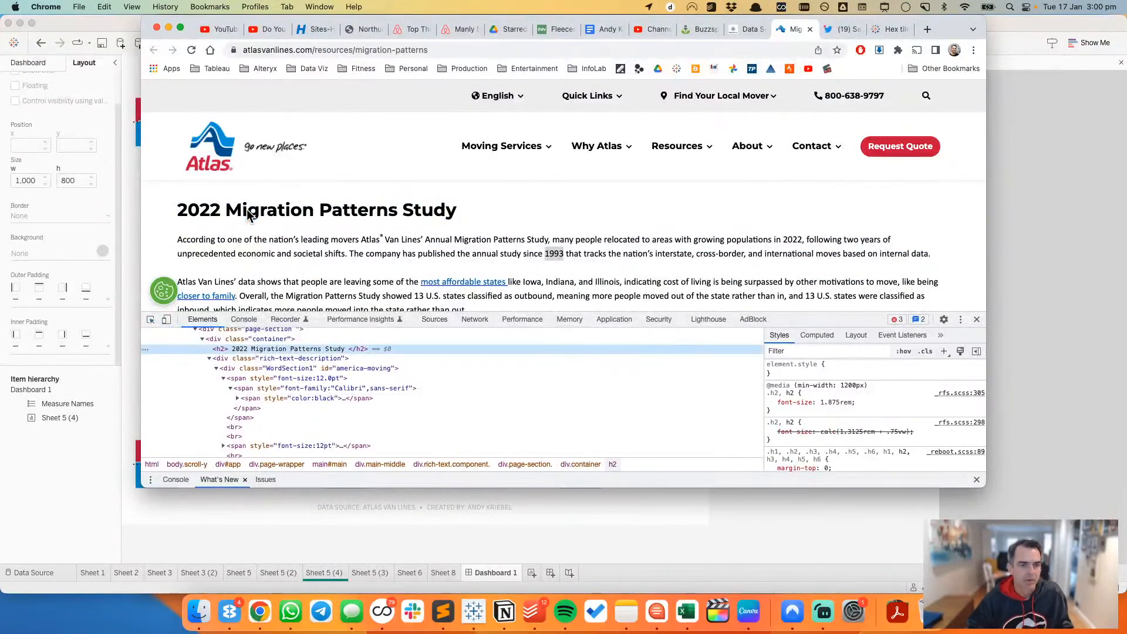
key(super+Tab)
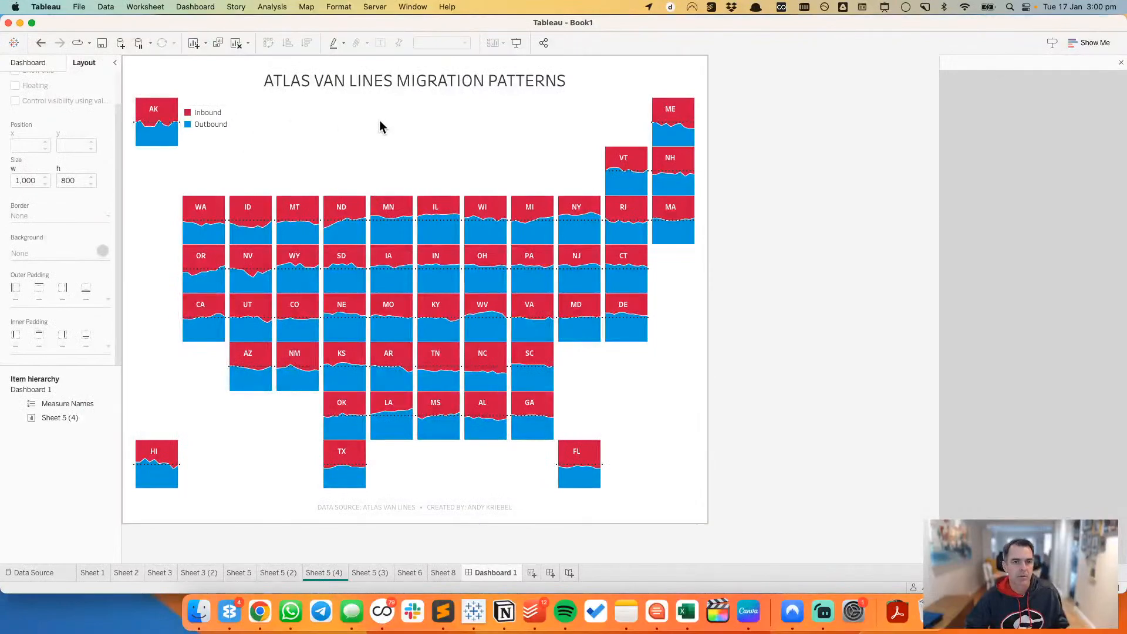
key(super+Tab)
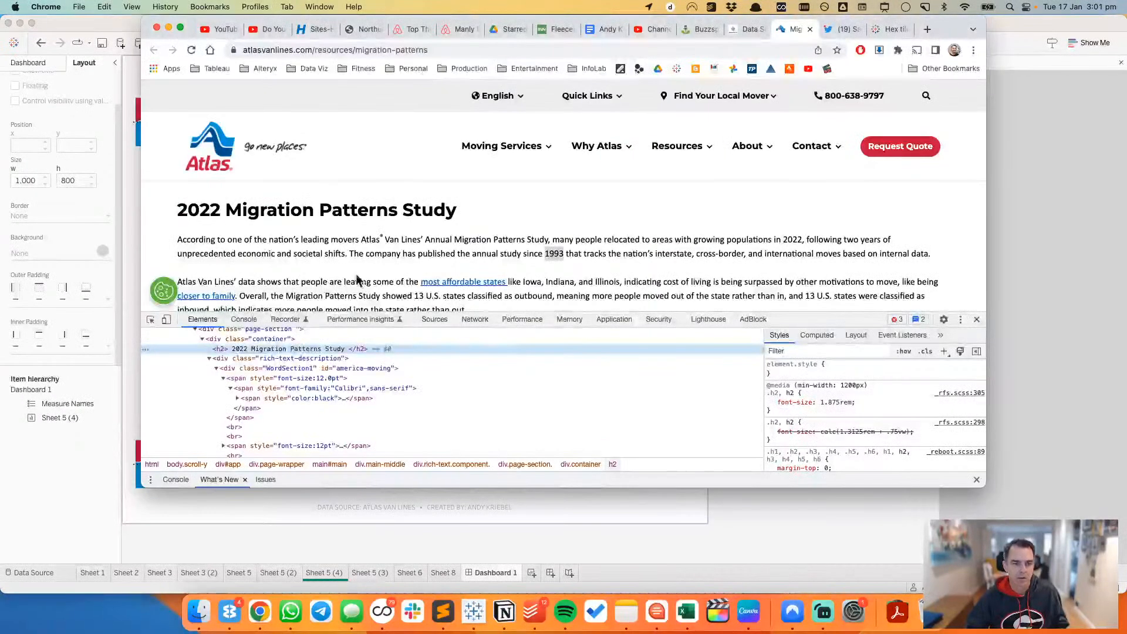
scroll(252, 252, down, 2)
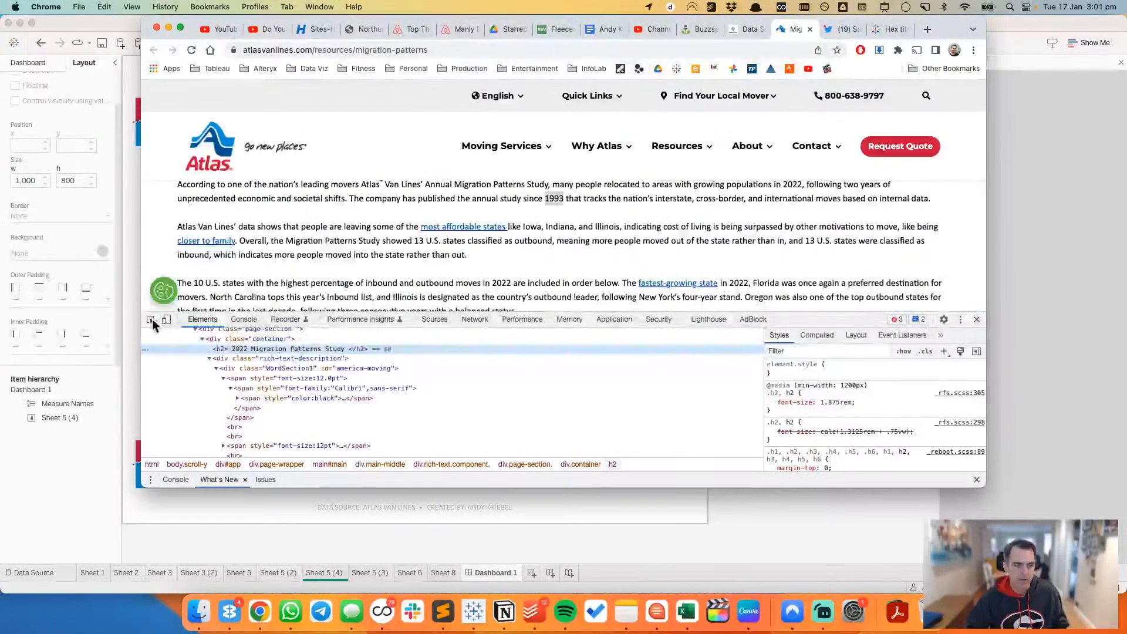
click(150, 319)
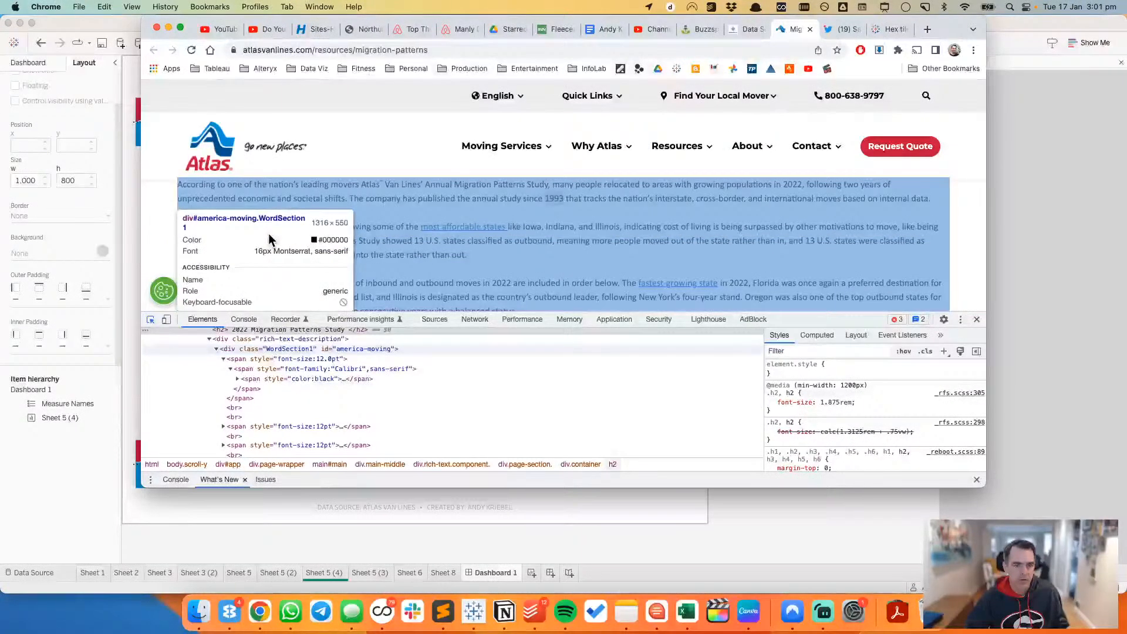
key(super+Tab)
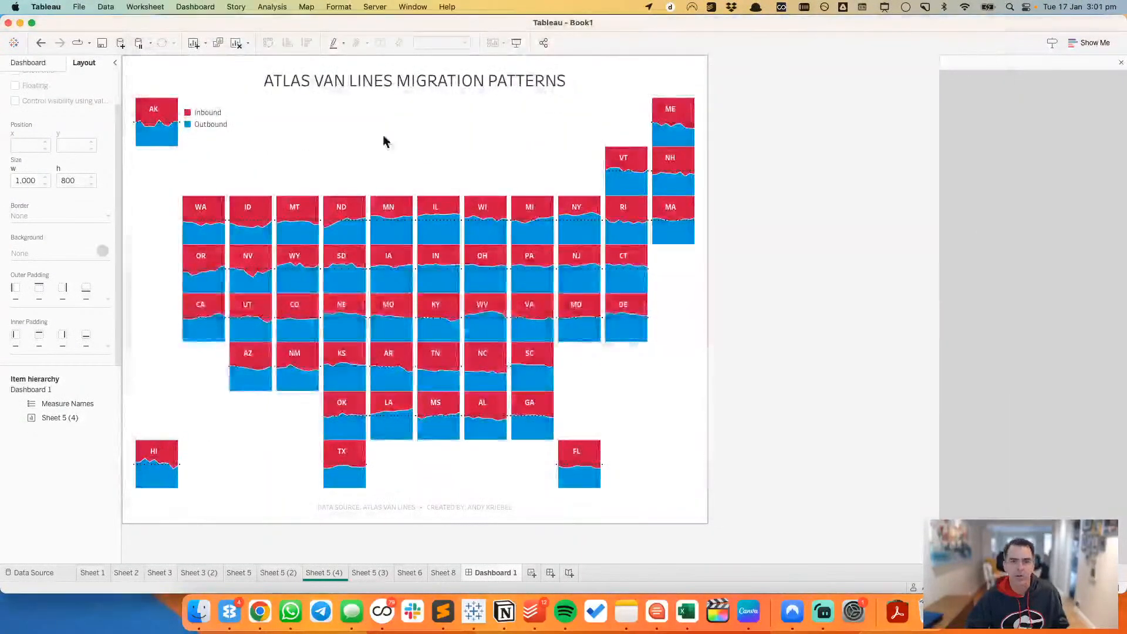
Step: In Tableau, set the font for all text in the workbook to Montserrat
click(339, 6)
click(346, 50)
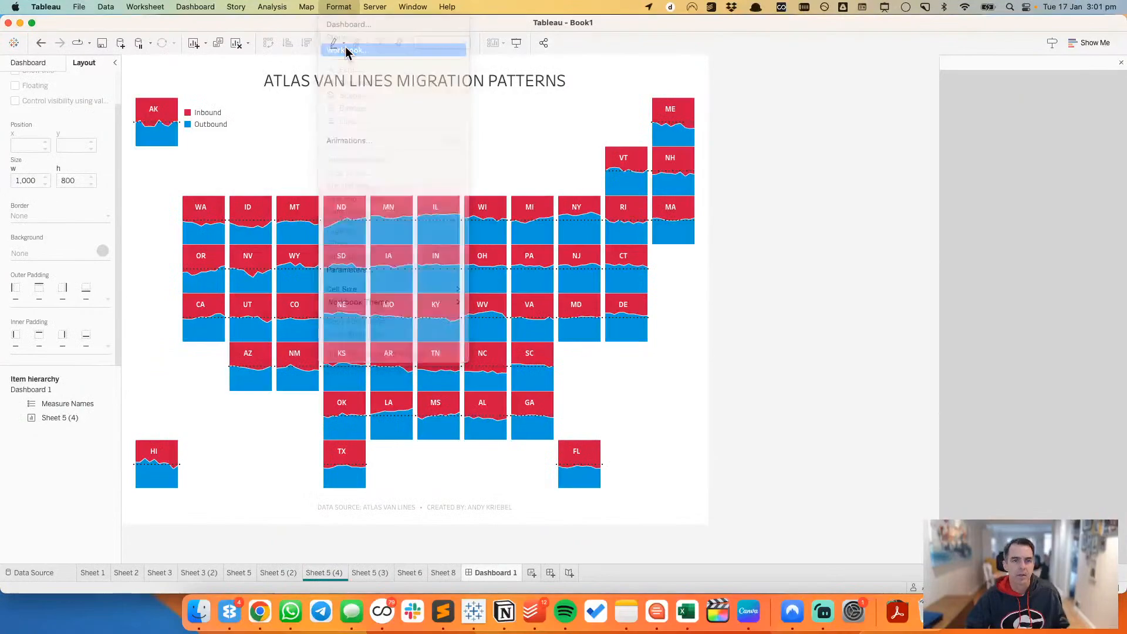
click(108, 106)
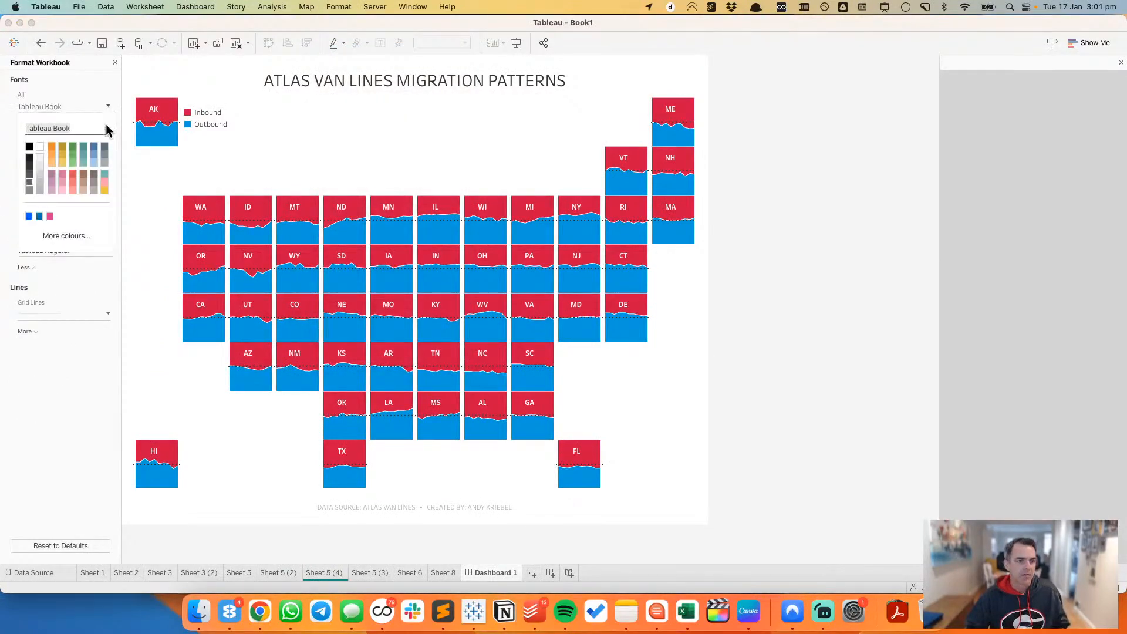
click(107, 129)
scroll(89, 266, down, 10)
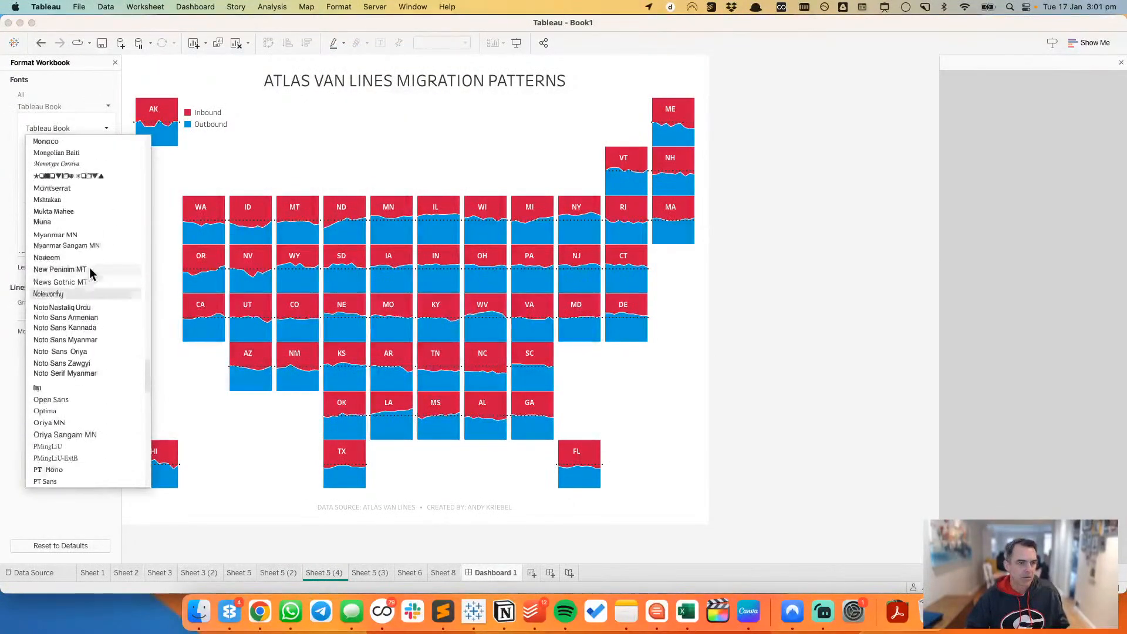
scroll(89, 269, up, 3)
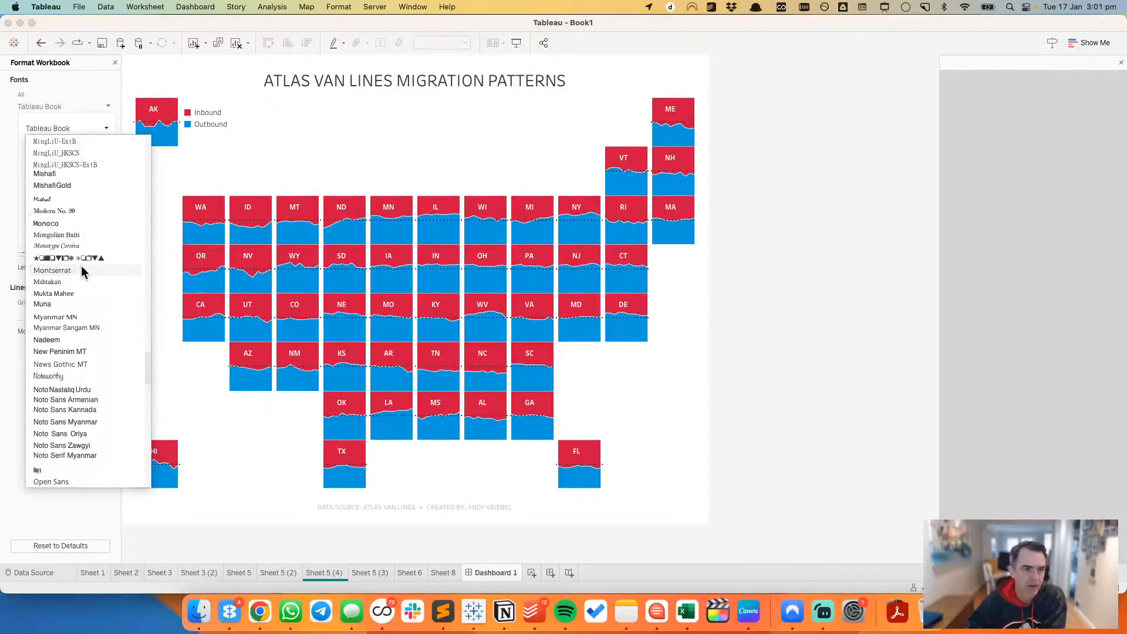
click(81, 270)
click(114, 62)
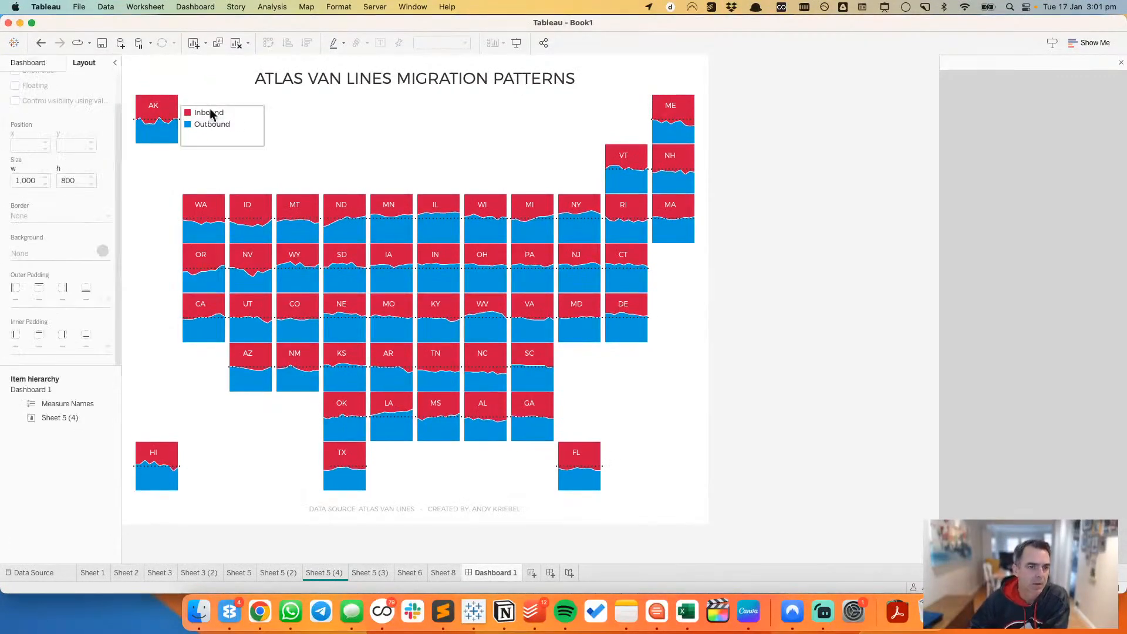
Step: Reduce the fixed dashboard height to 700 px
click(245, 120)
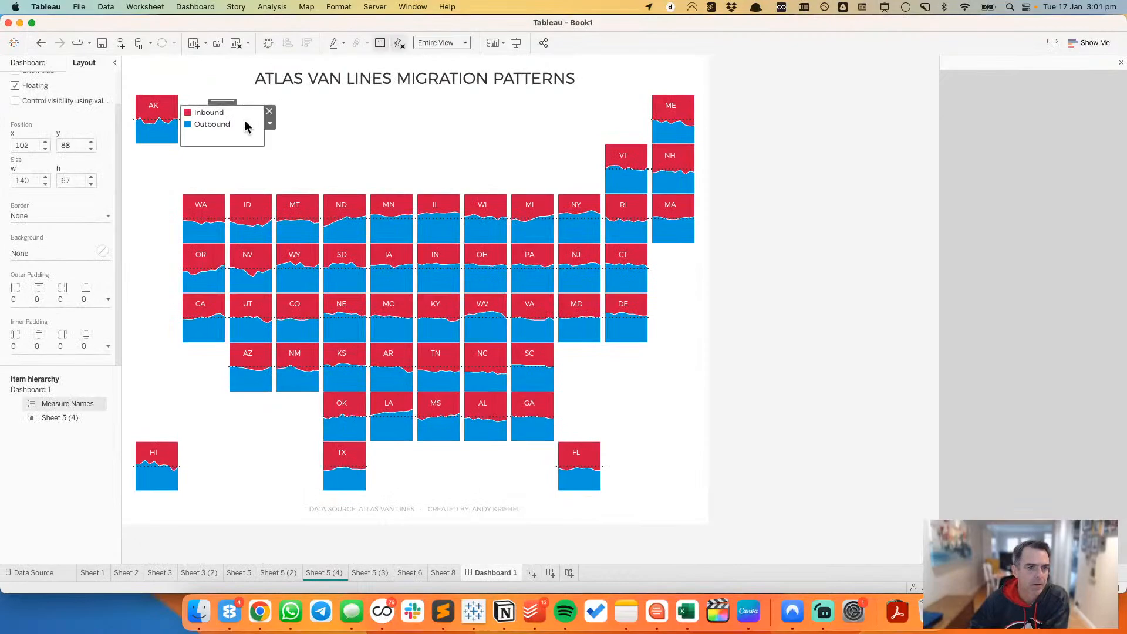
click(855, 193)
click(640, 187)
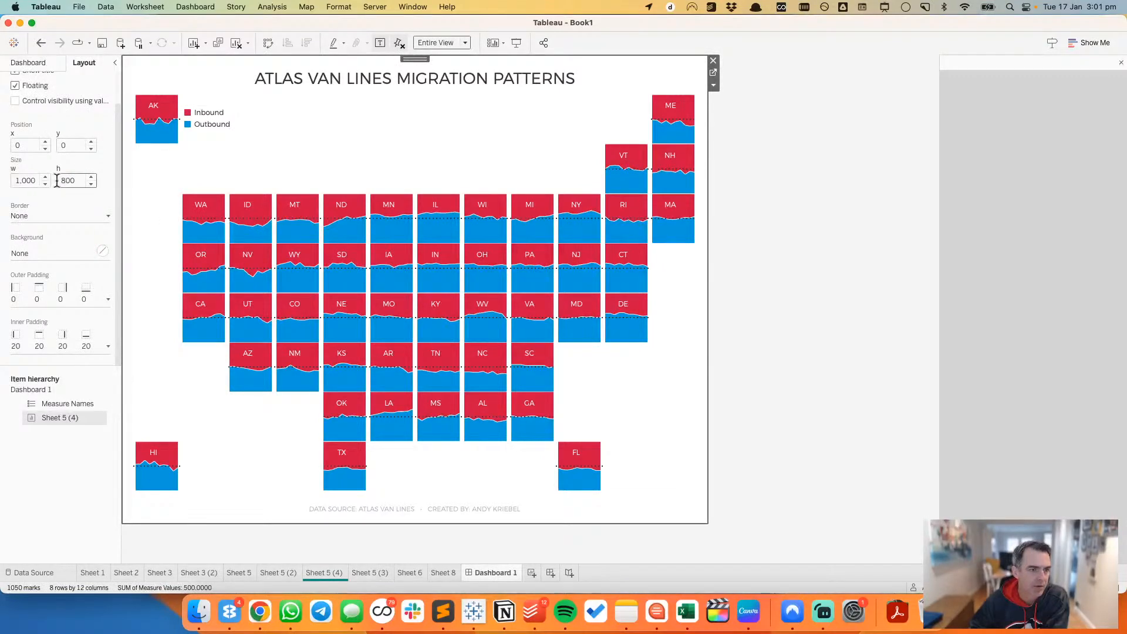
click(39, 63)
click(68, 124)
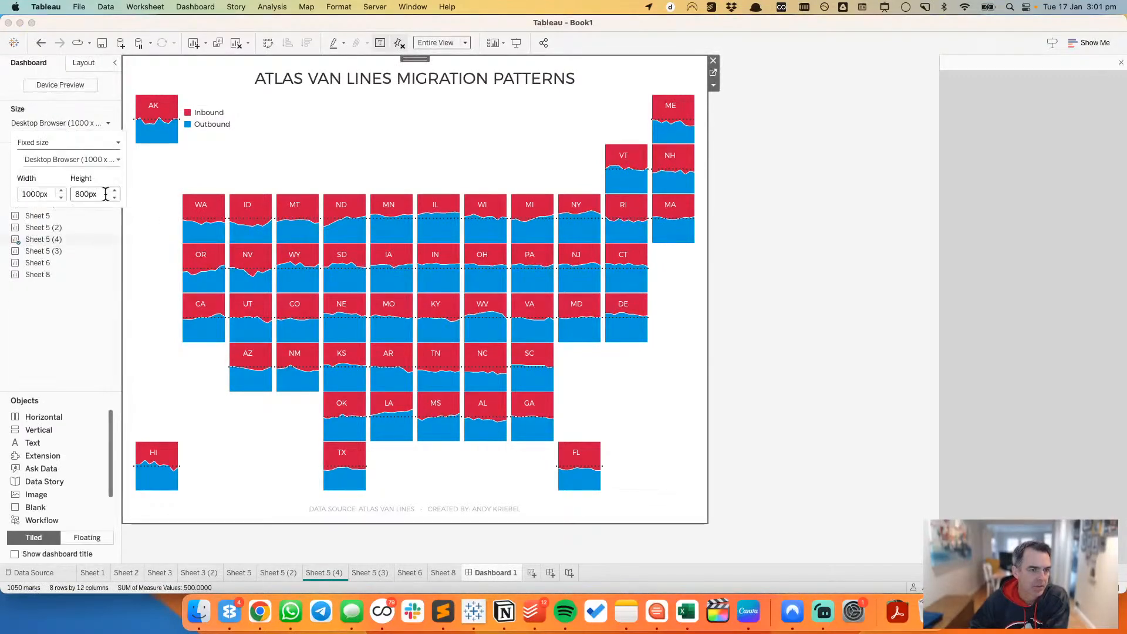
click(114, 198)
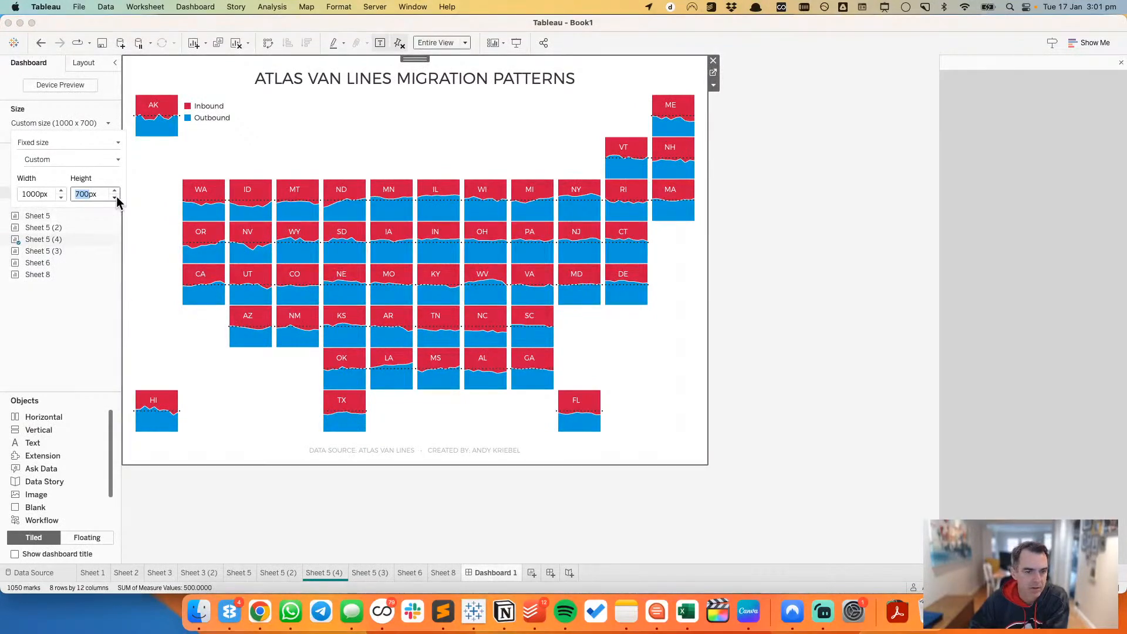
Step: Show the Year axis header on Sheet 5 (4) and return to Dashboard 1
click(512, 130)
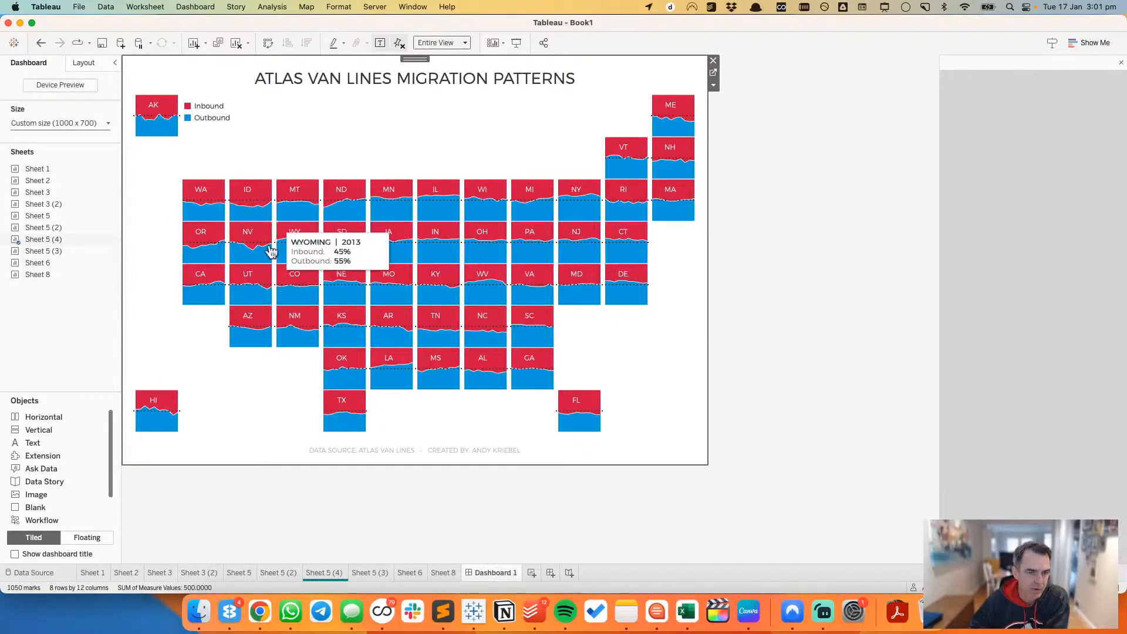
click(329, 579)
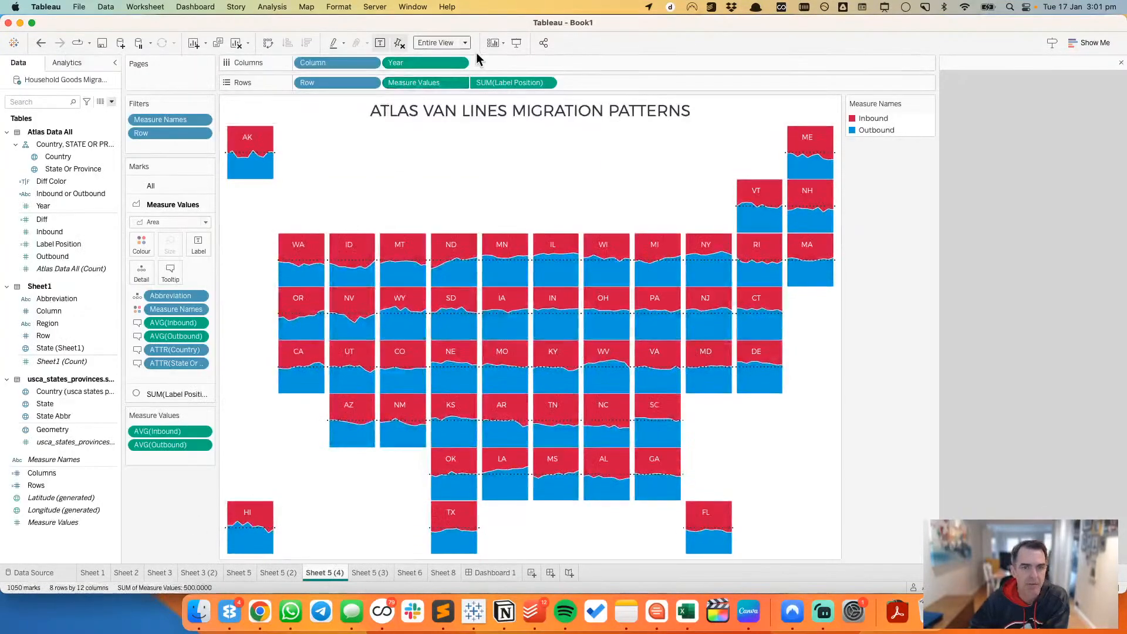
click(460, 63)
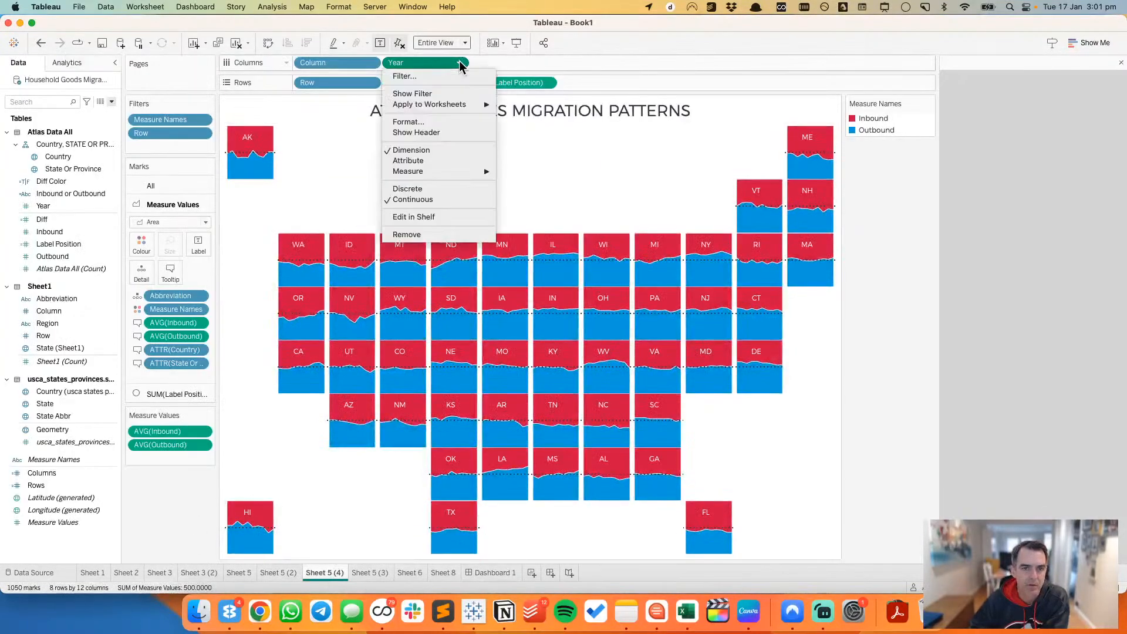
click(445, 130)
click(496, 573)
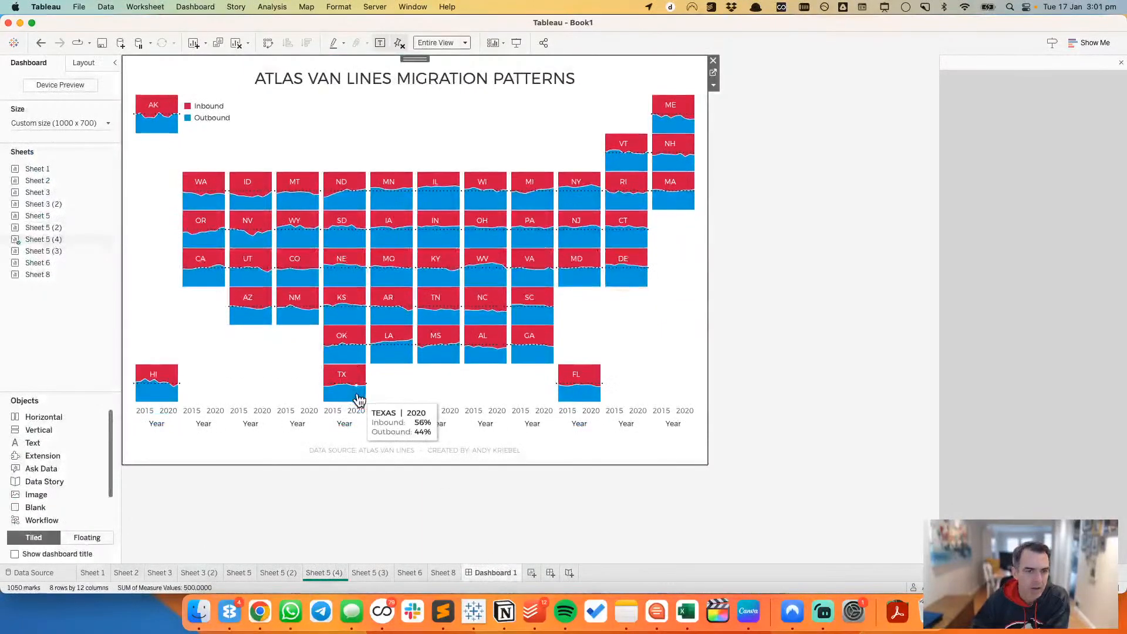
Step: Fix the Year axis range of the tile grid to start at 2012.9 and end at 2022.1
double_click(205, 415)
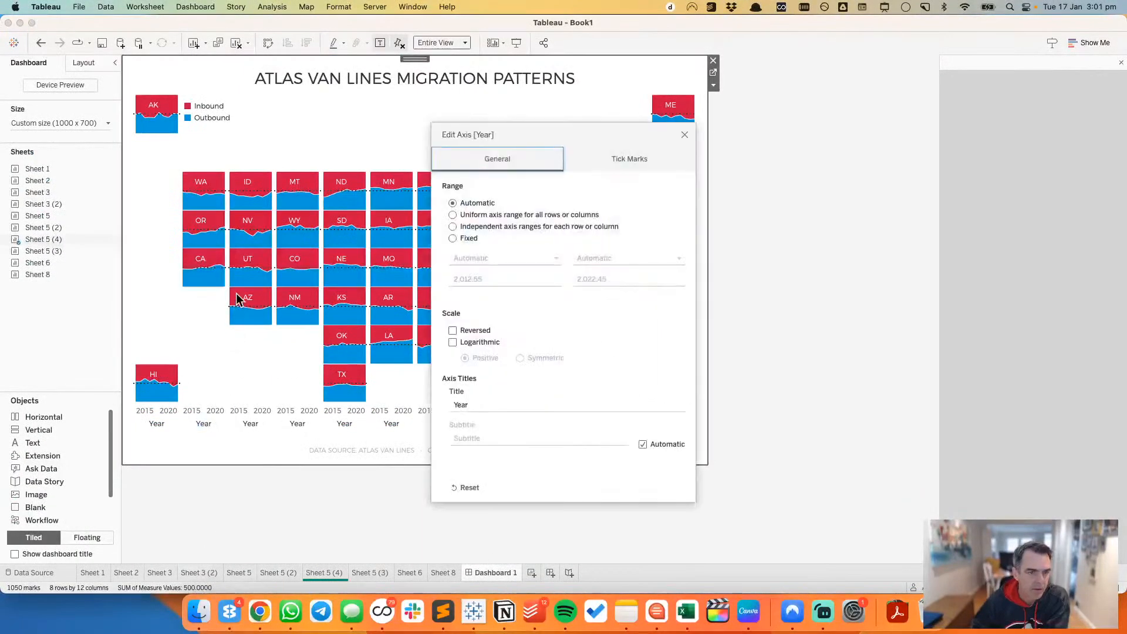
click(453, 238)
click(493, 278)
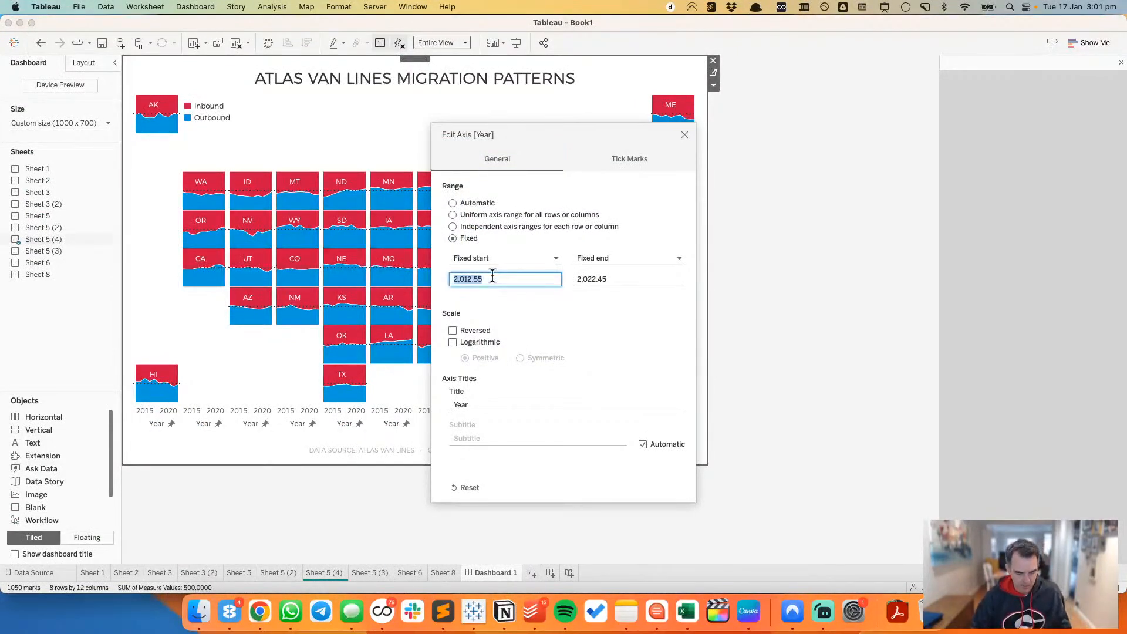
text(201)
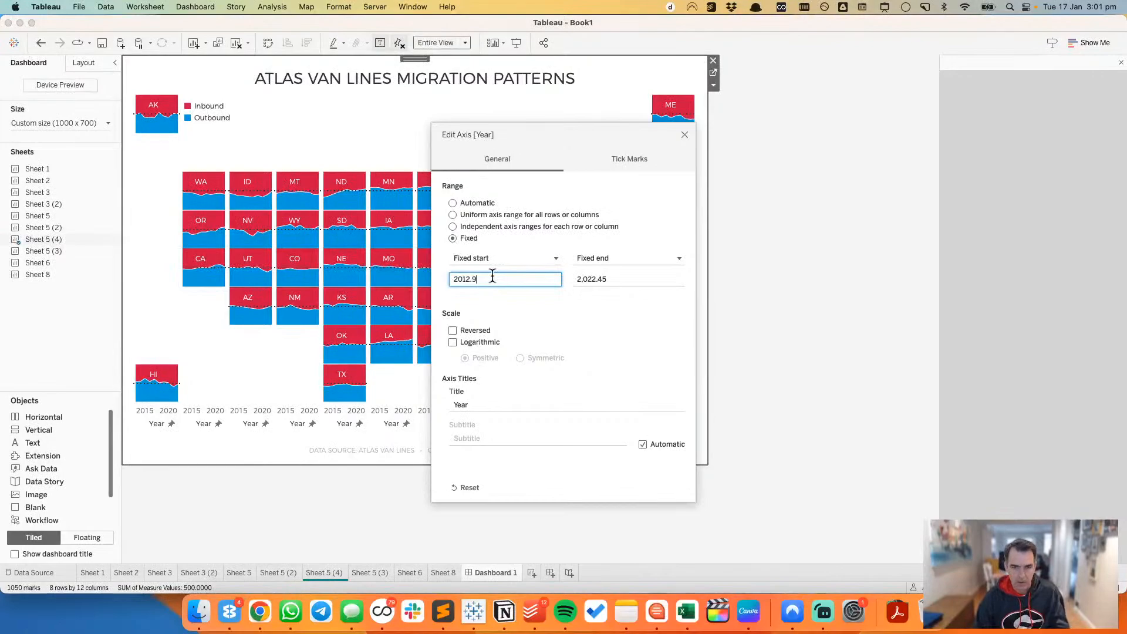
text(2.9)
key(Tab)
key(Tab)
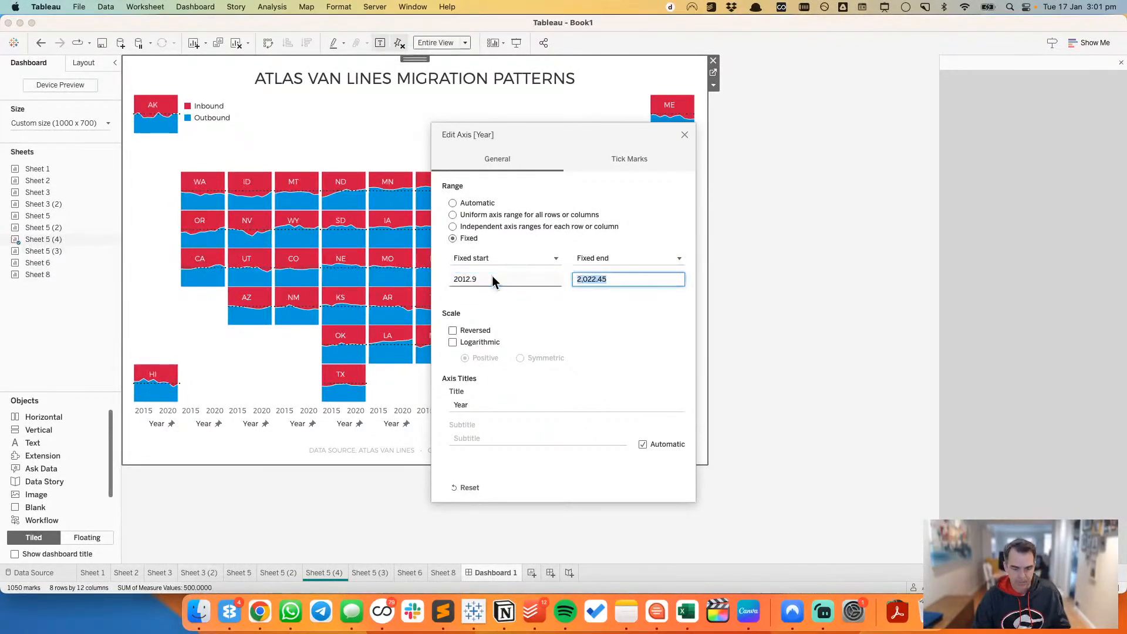
text(2022.1)
key(Tab)
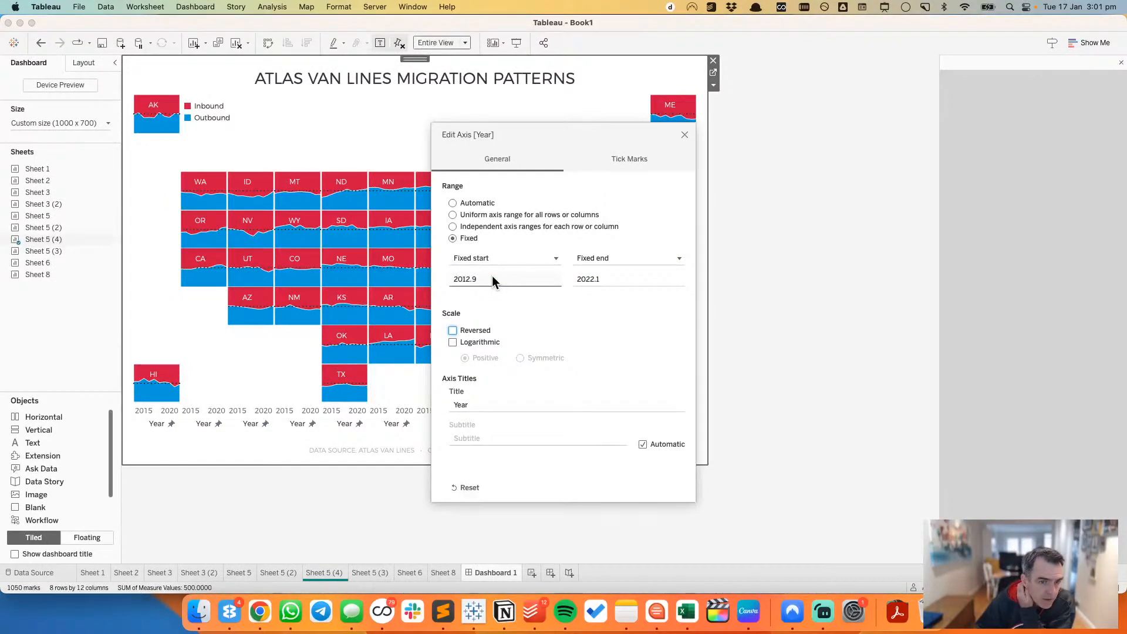
click(685, 135)
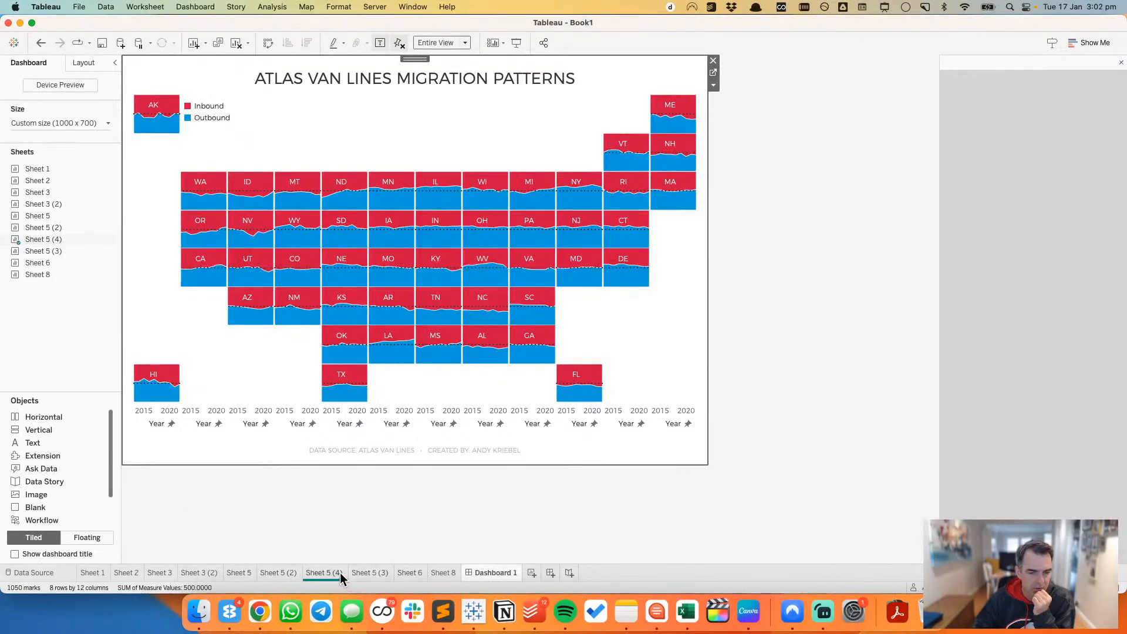
Step: Hide the Year axis header below the tile grid and deselect the chart
right_click(198, 410)
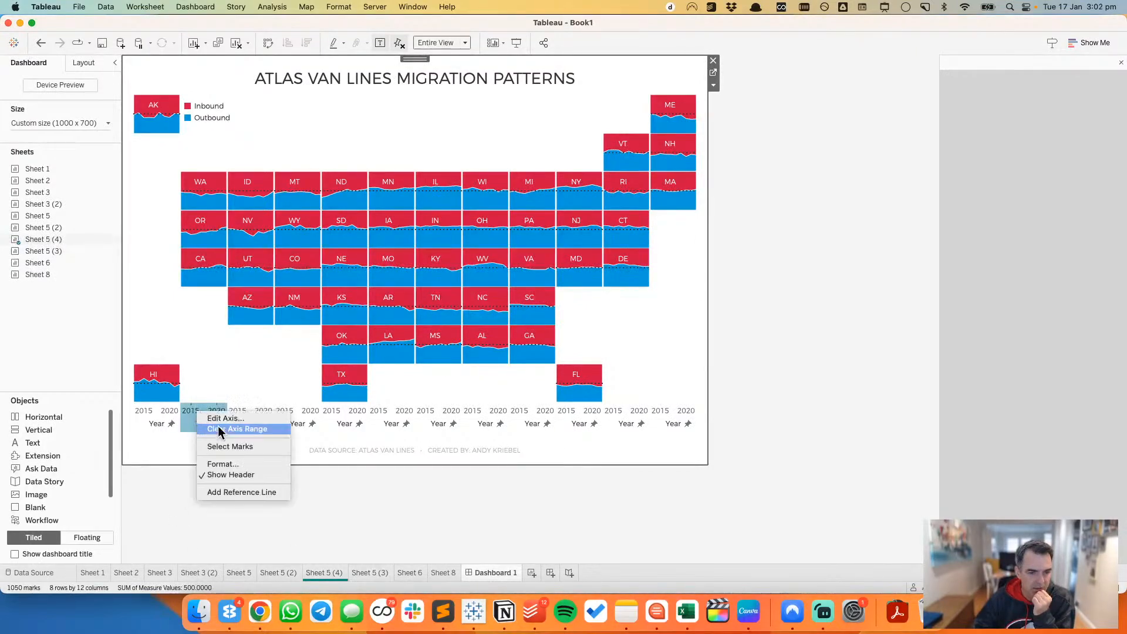
click(224, 472)
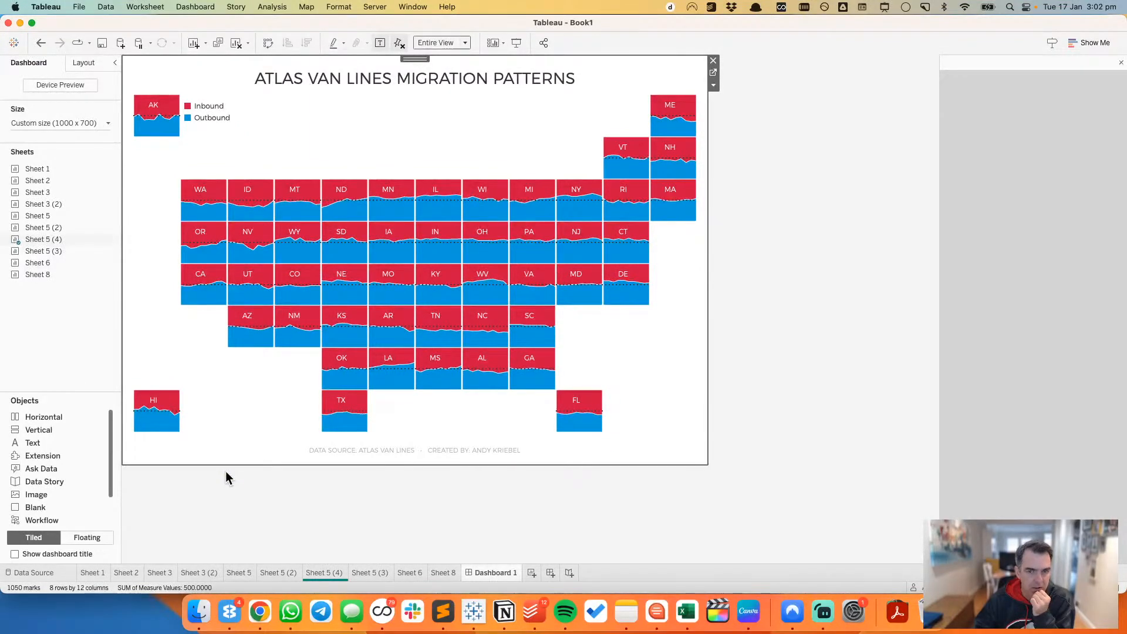
click(276, 524)
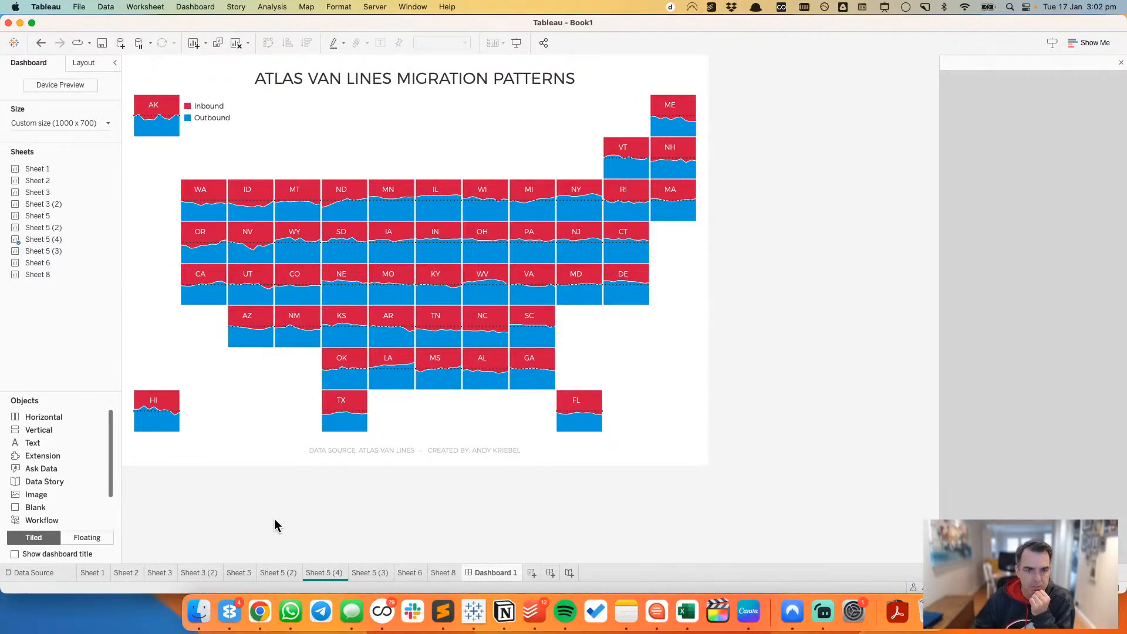
Step: Nudge the floating Inbound/Outbound colour legend slightly down beside the Alaska tile
mouse_move(149, 121)
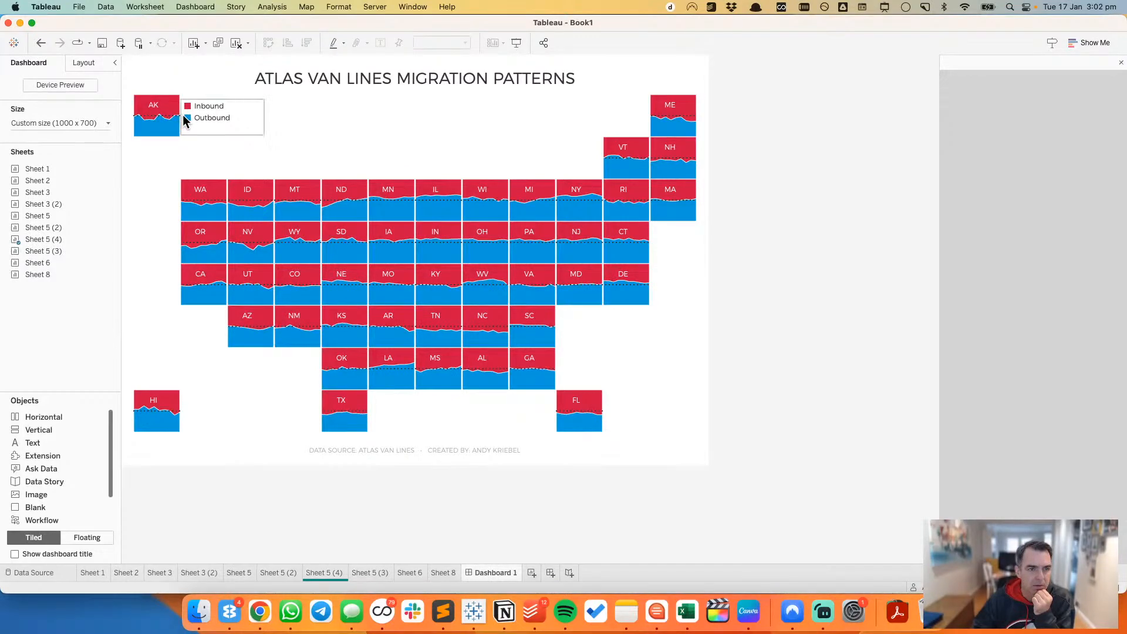
click(224, 116)
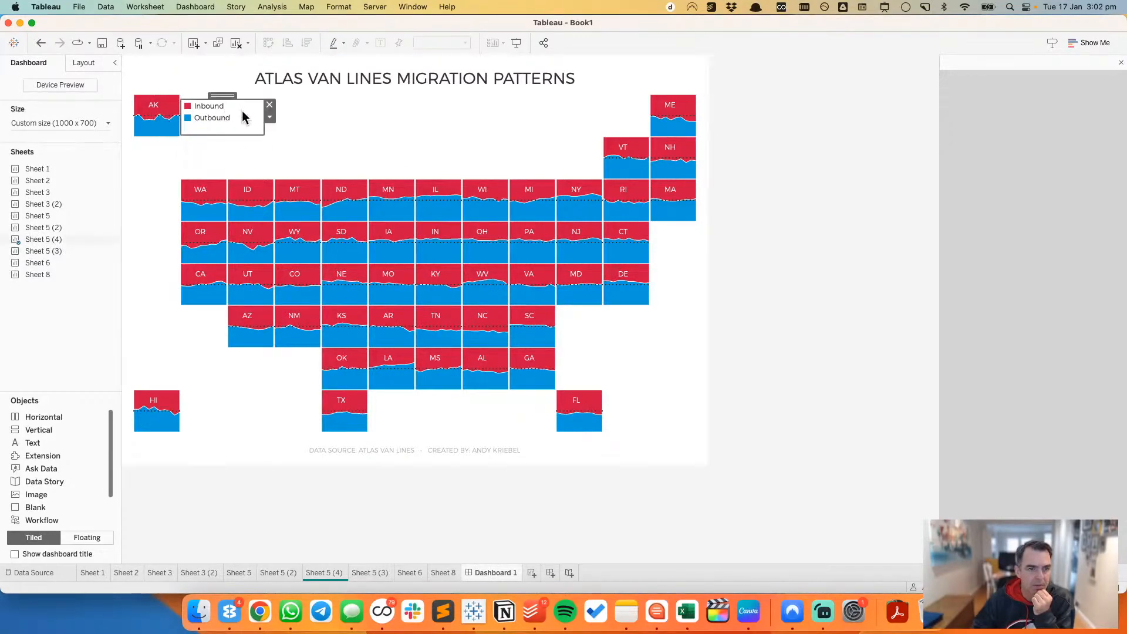
drag(224, 95, 223, 100)
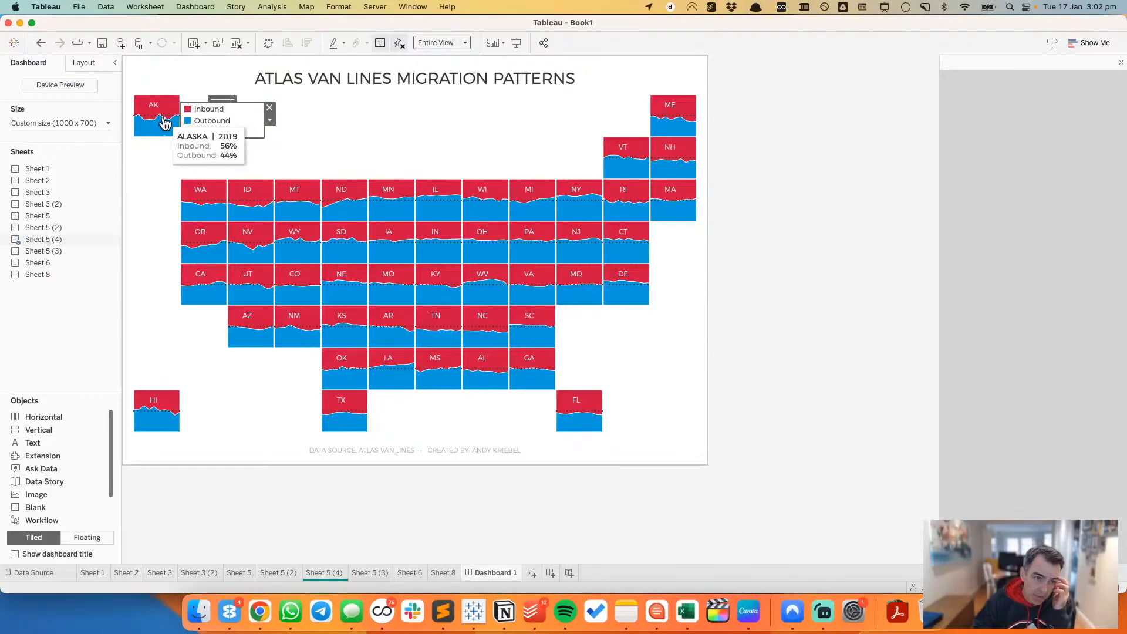
Step: Change the alias of the Inbound legend item to PEOPLE MOVING IN
right_click(202, 114)
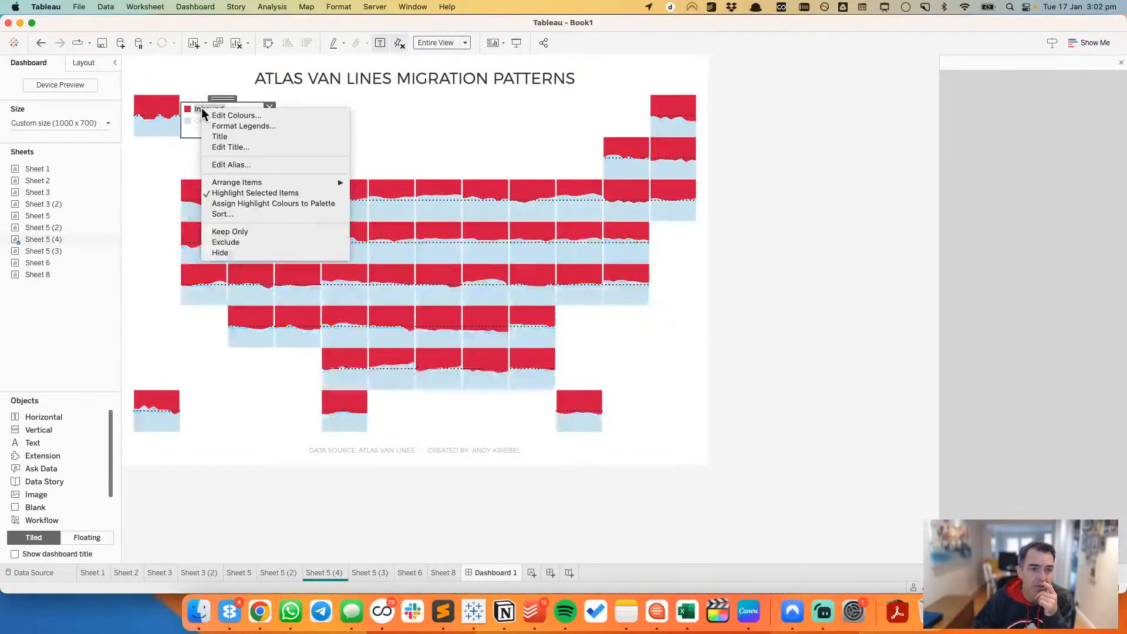
click(241, 167)
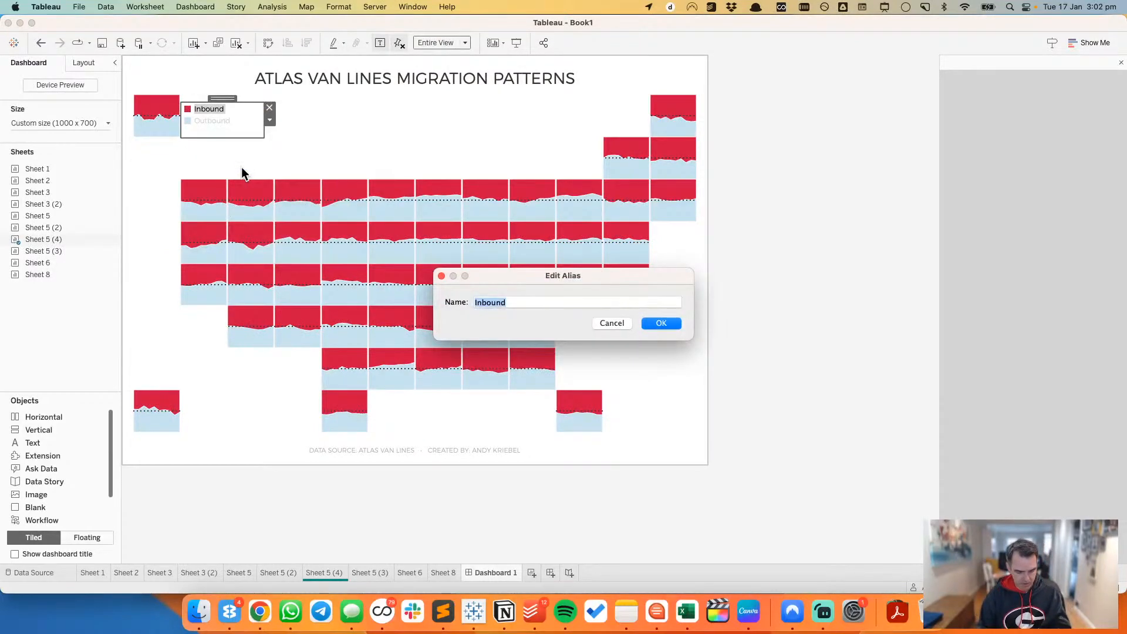
text(PEOPLE MO)
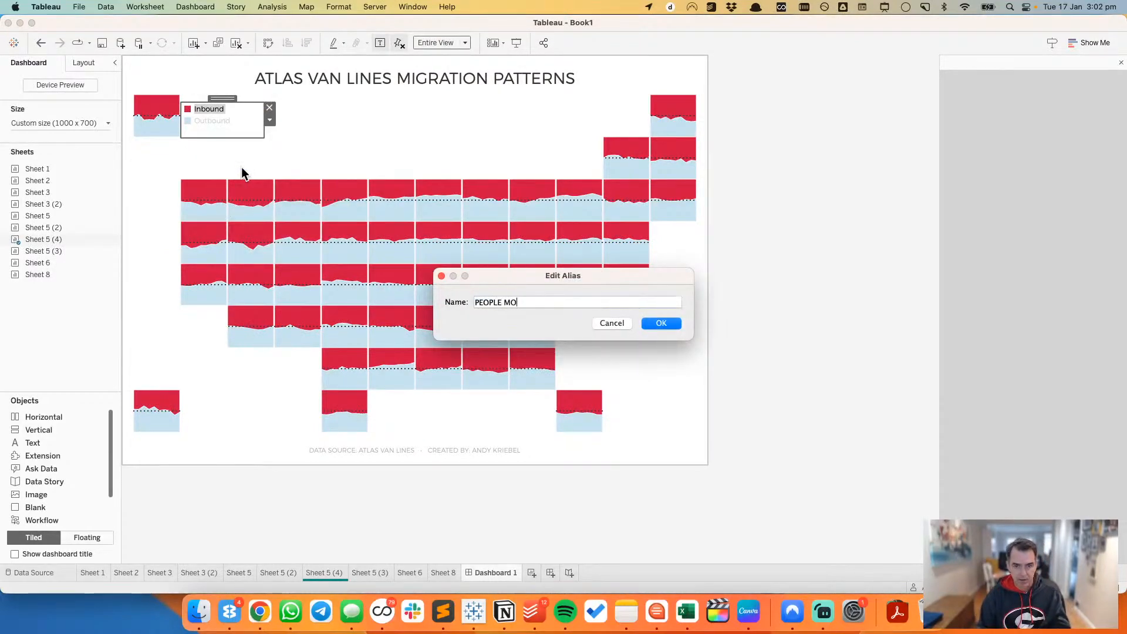
text(VING IN)
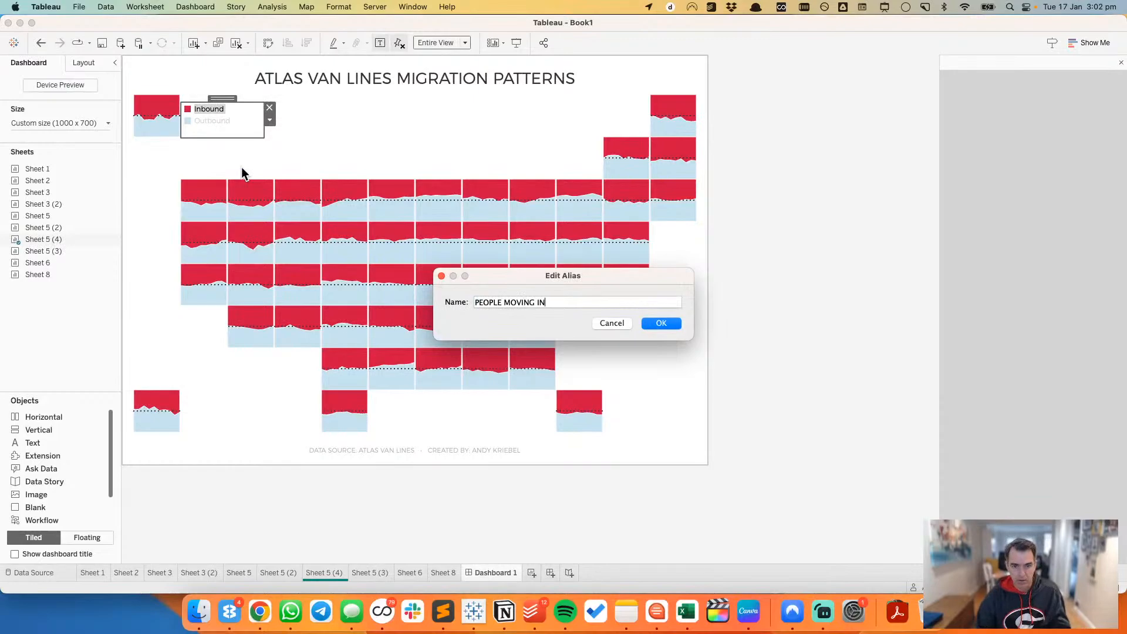
click(663, 320)
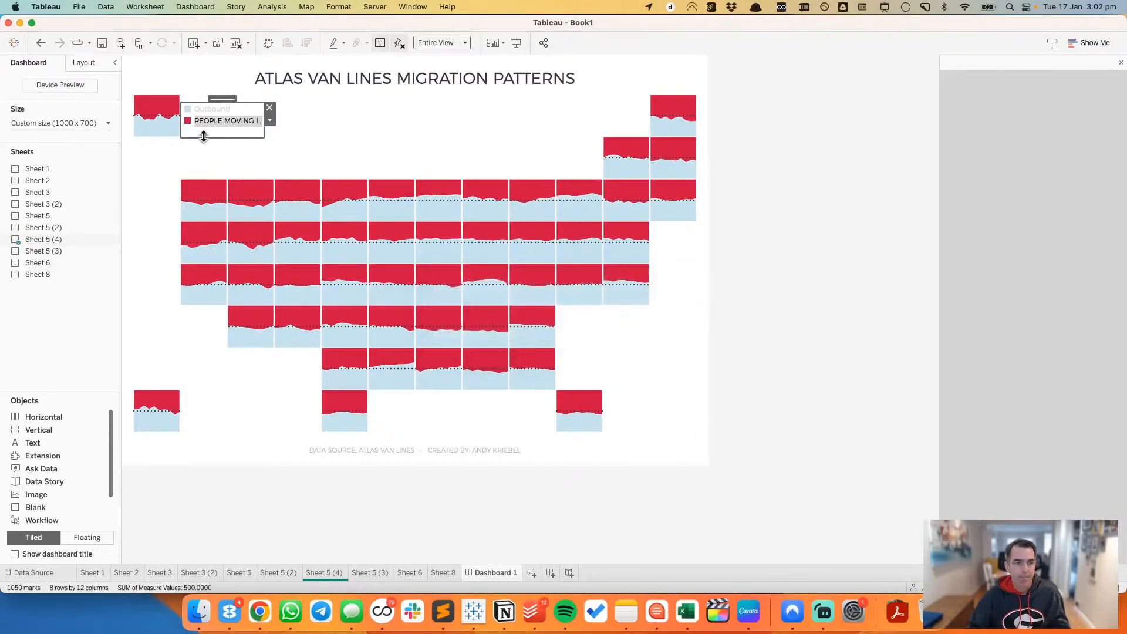
Step: Change the alias of the Outbound legend item to PEOPLE MOVING OUT
right_click(214, 109)
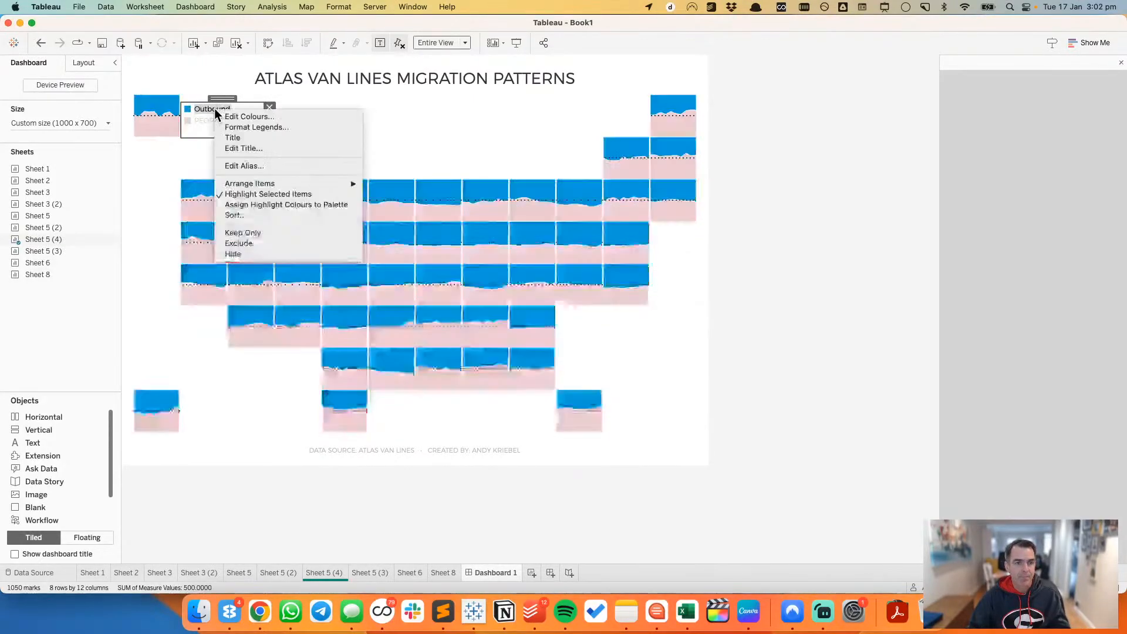
click(242, 166)
text(POWE)
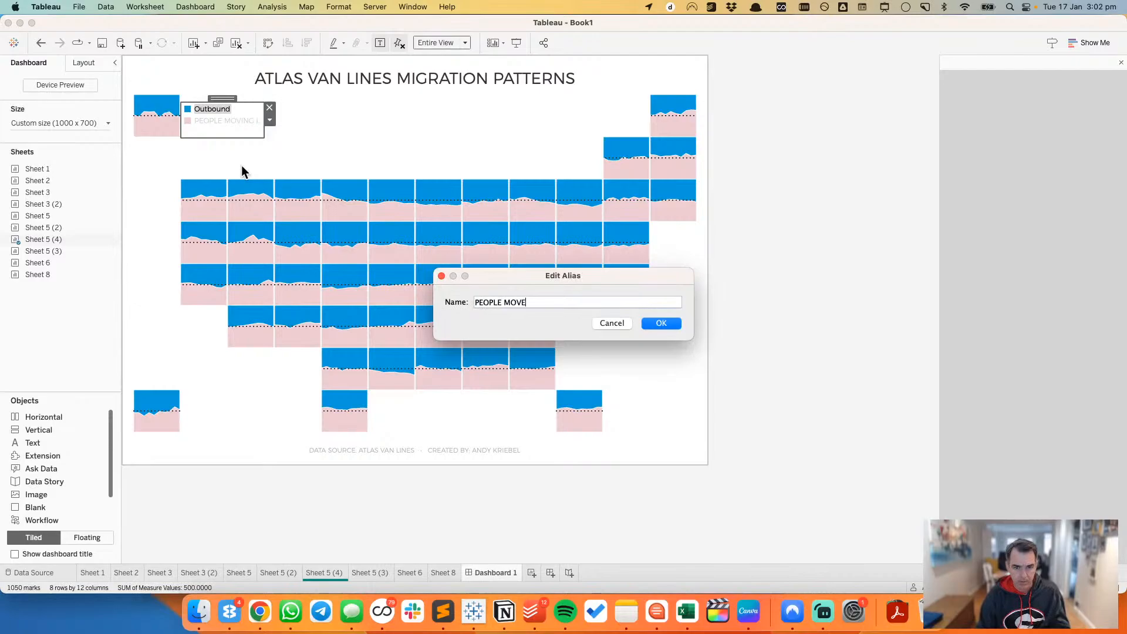
text(LE MOVING OUT)
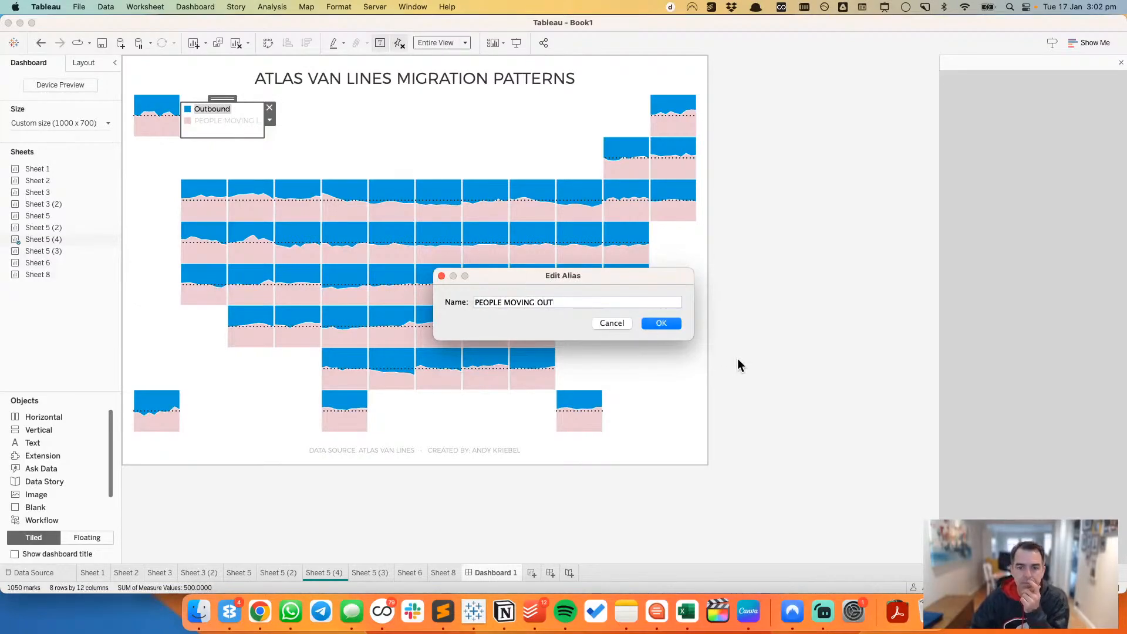
click(661, 323)
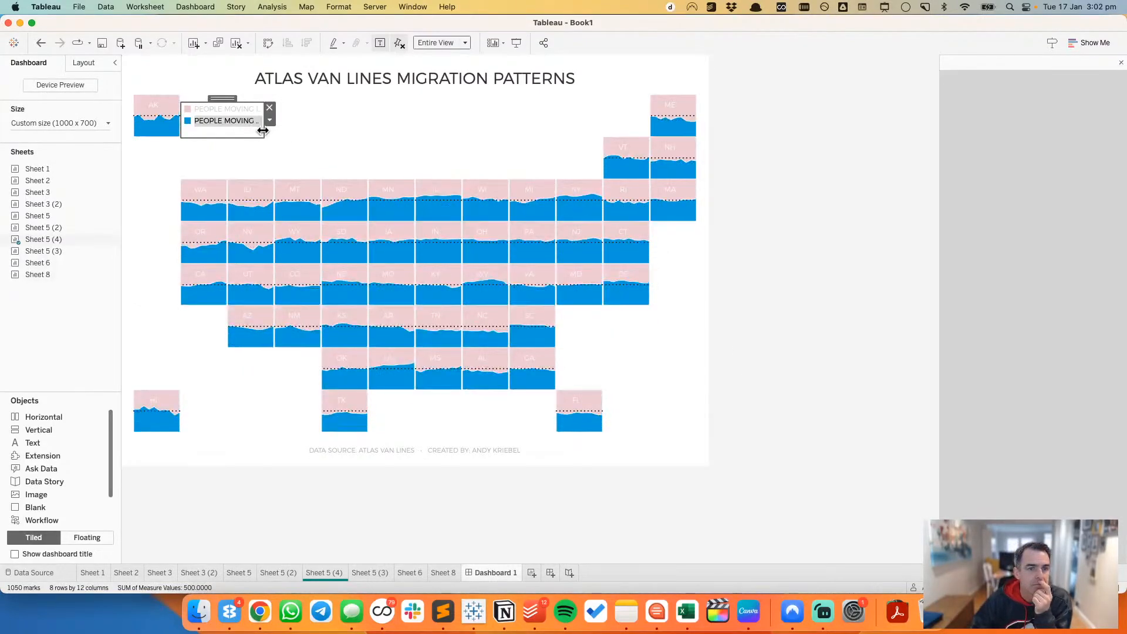
Step: Widen the colour legend to fit both full labels, clear the highlighting and fine-tune the legend's position beside Alaska
drag(262, 131, 287, 132)
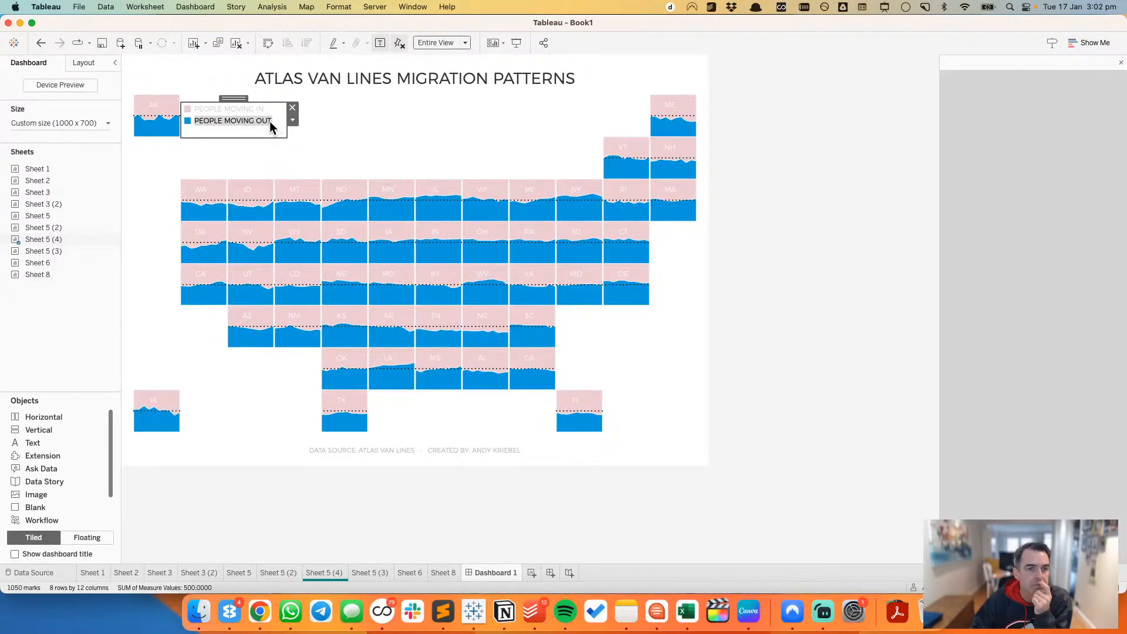
click(410, 131)
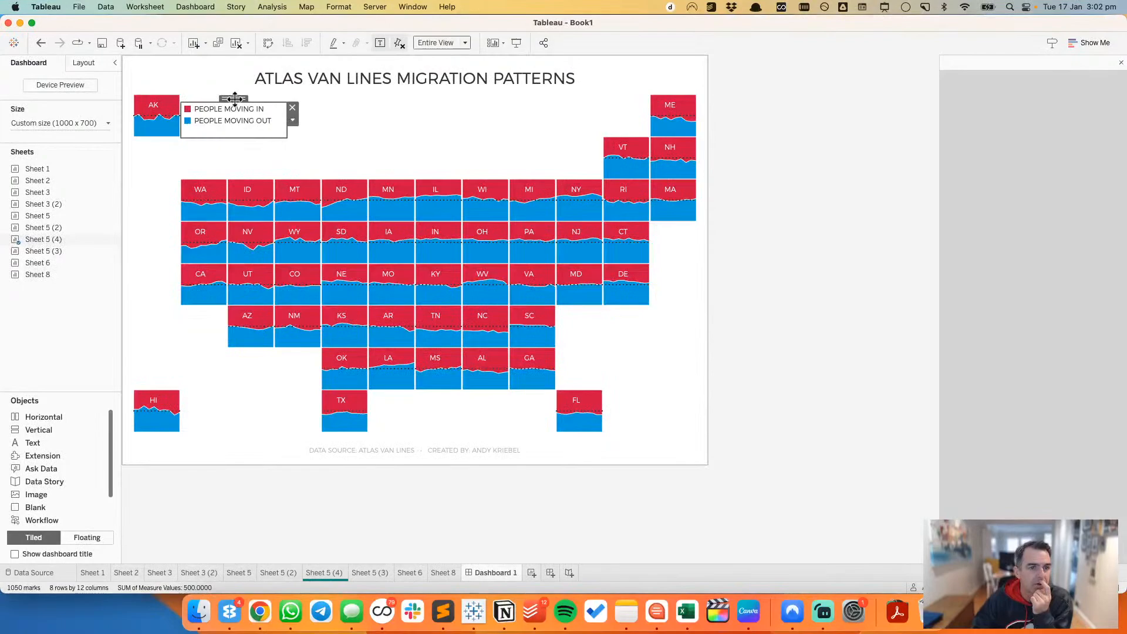
drag(234, 99, 382, 124)
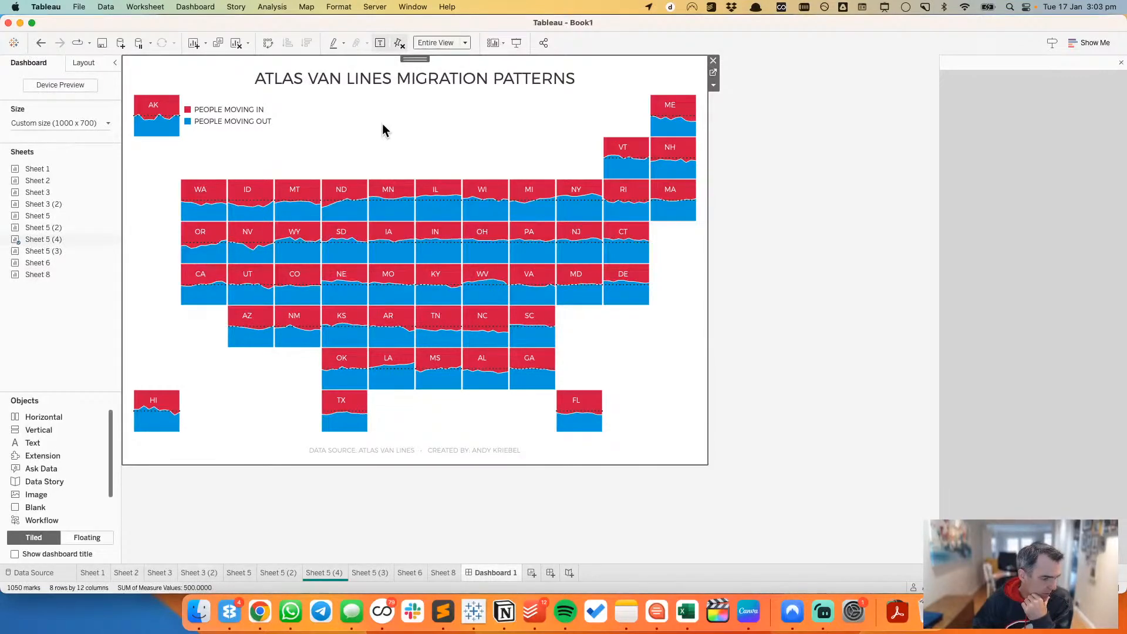
Step: Look back through the worksheets to the hexagon map on Sheet 2 and remove its Year filter
click(434, 572)
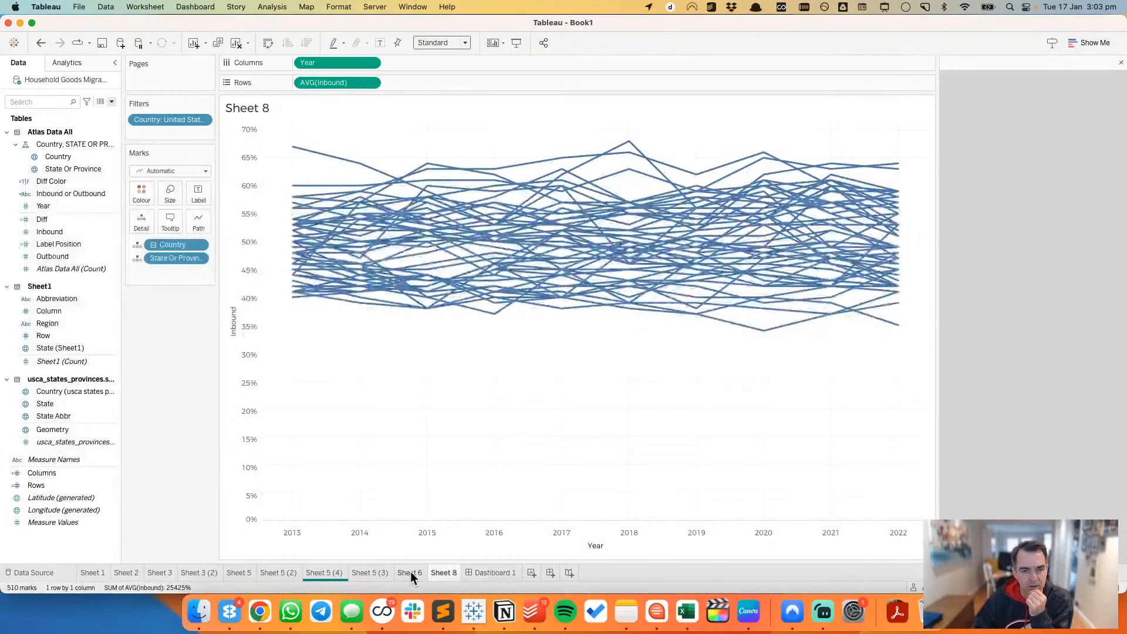
click(410, 572)
click(365, 570)
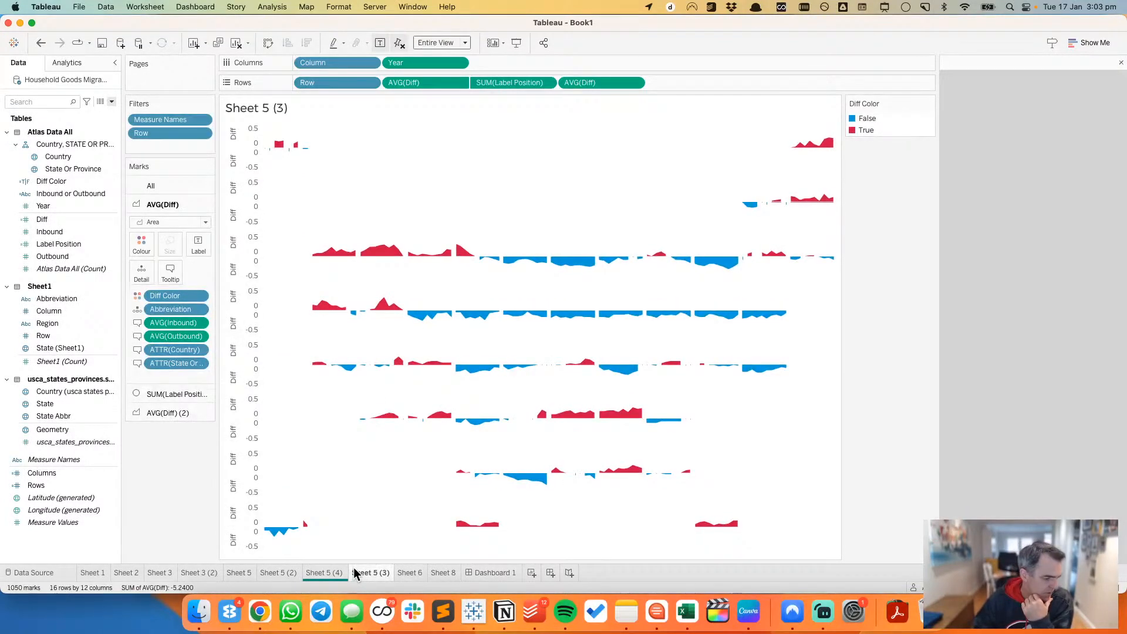
click(273, 572)
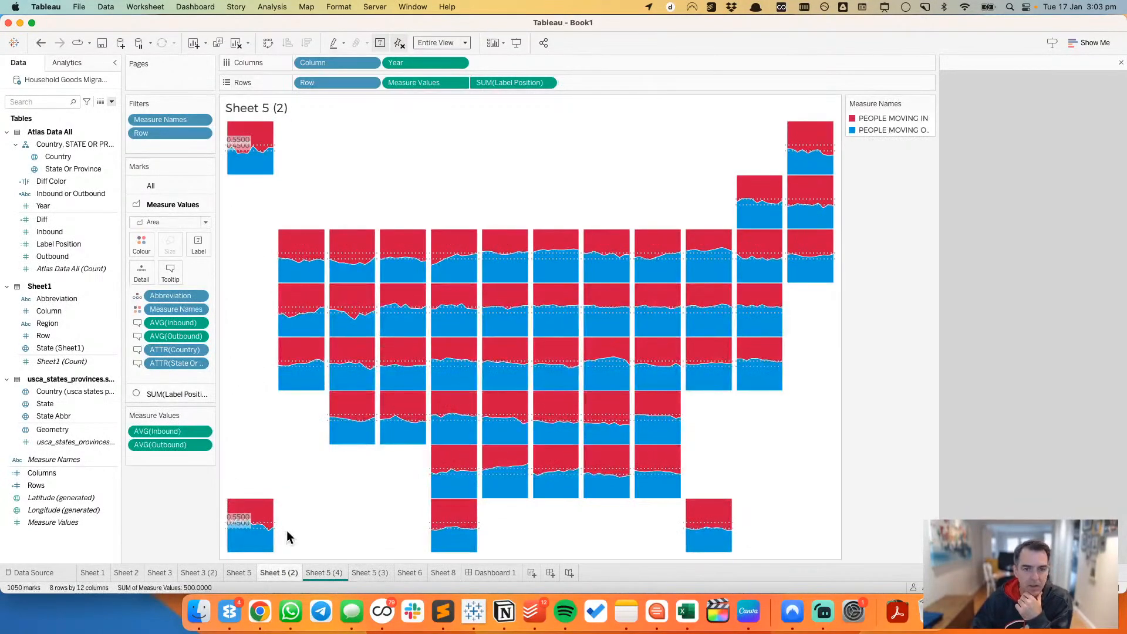
click(238, 574)
click(213, 573)
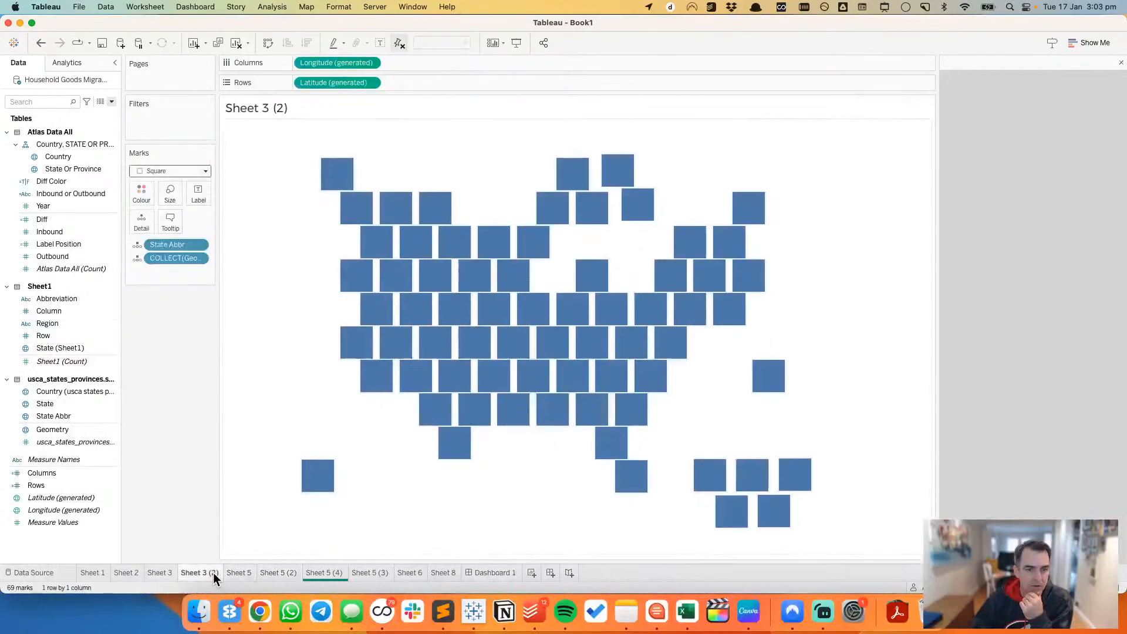
click(159, 572)
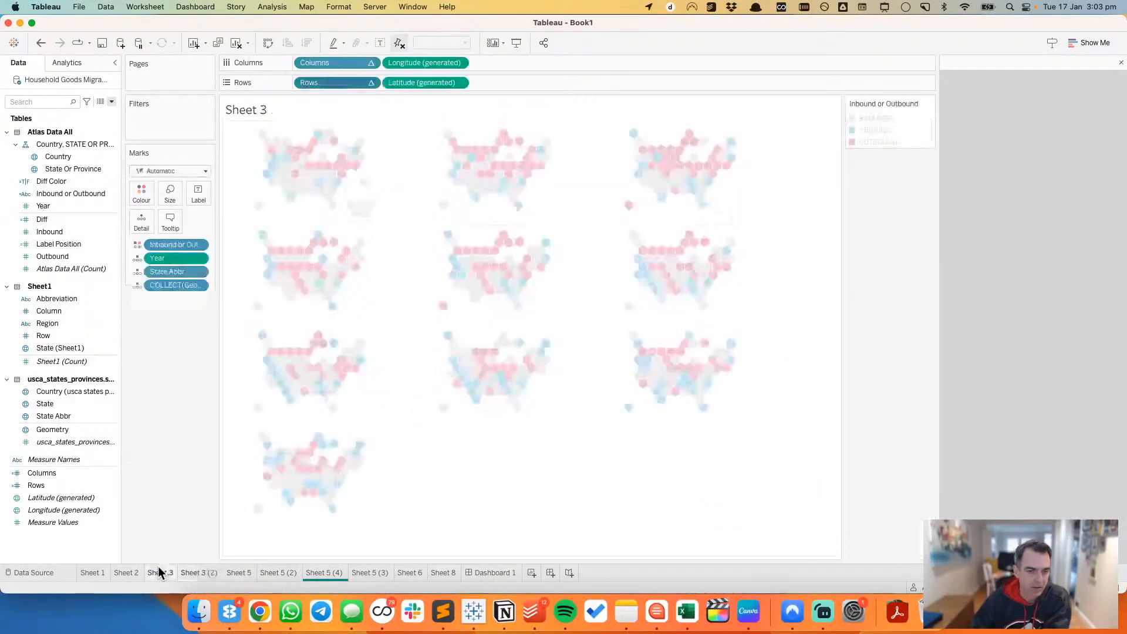
click(129, 572)
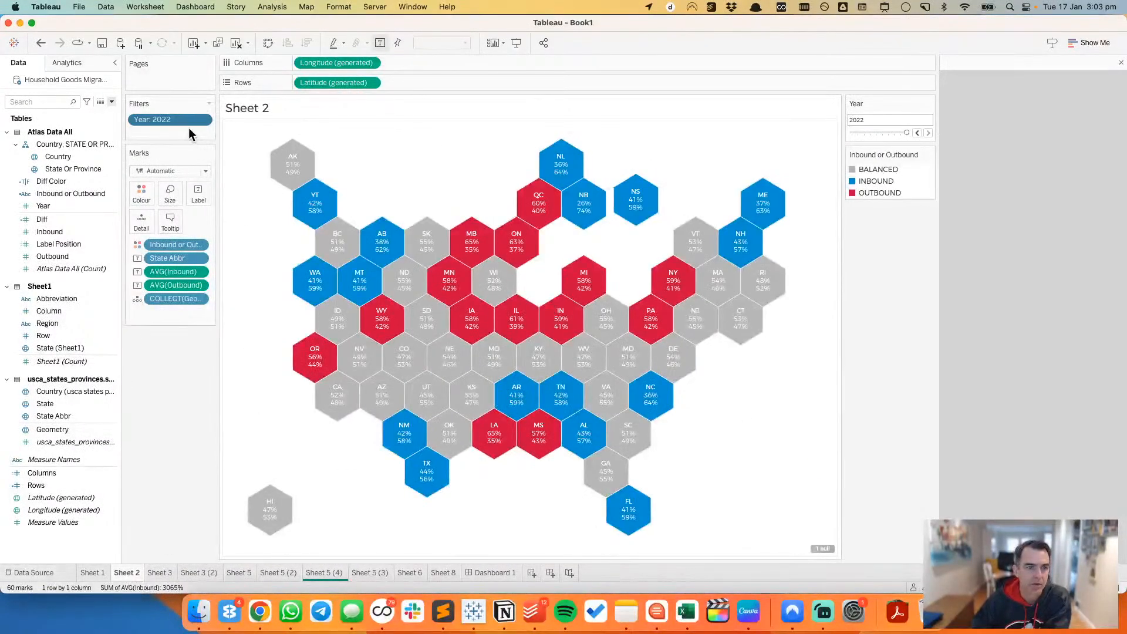
drag(178, 118, 161, 99)
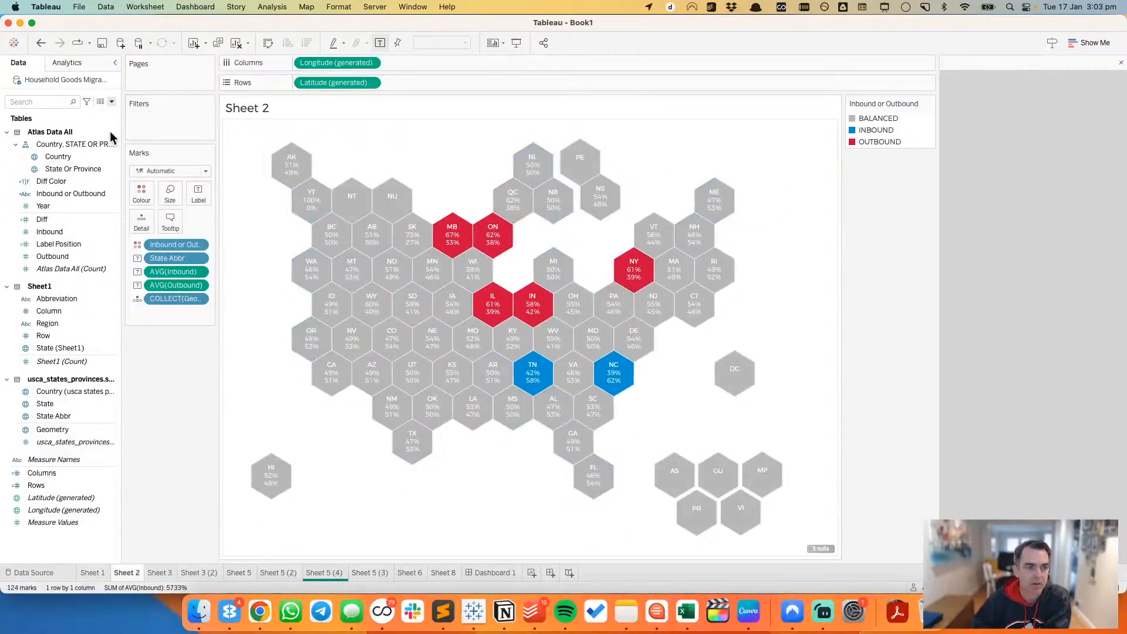
Step: Page the hexagon map by Year and play the animation forward through the years at the fastest speed
drag(64, 207, 156, 82)
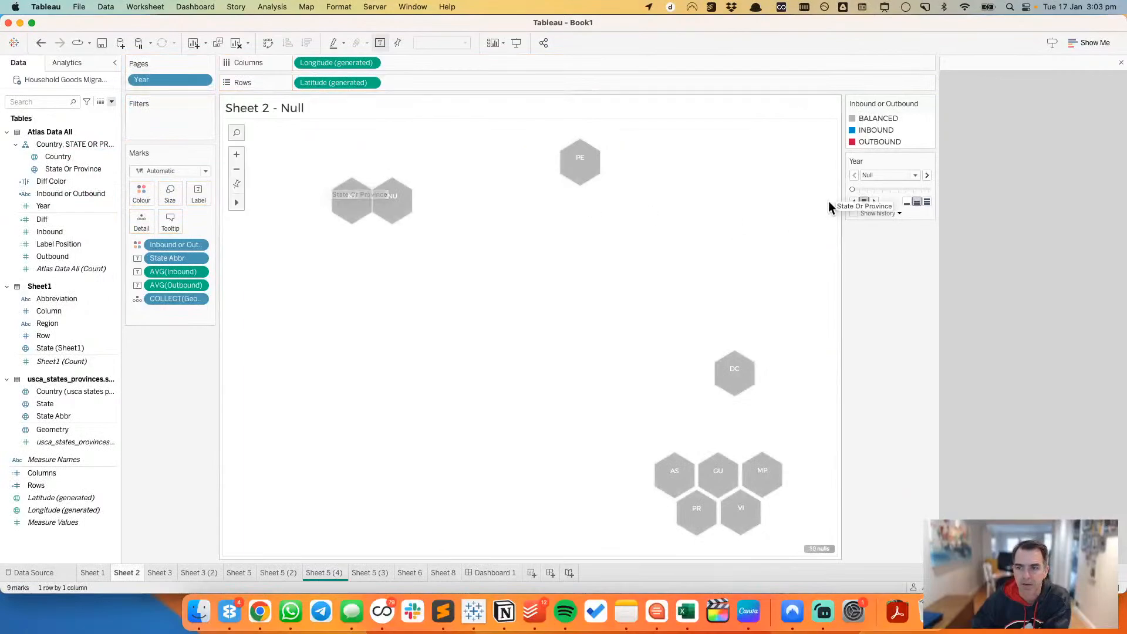
click(927, 175)
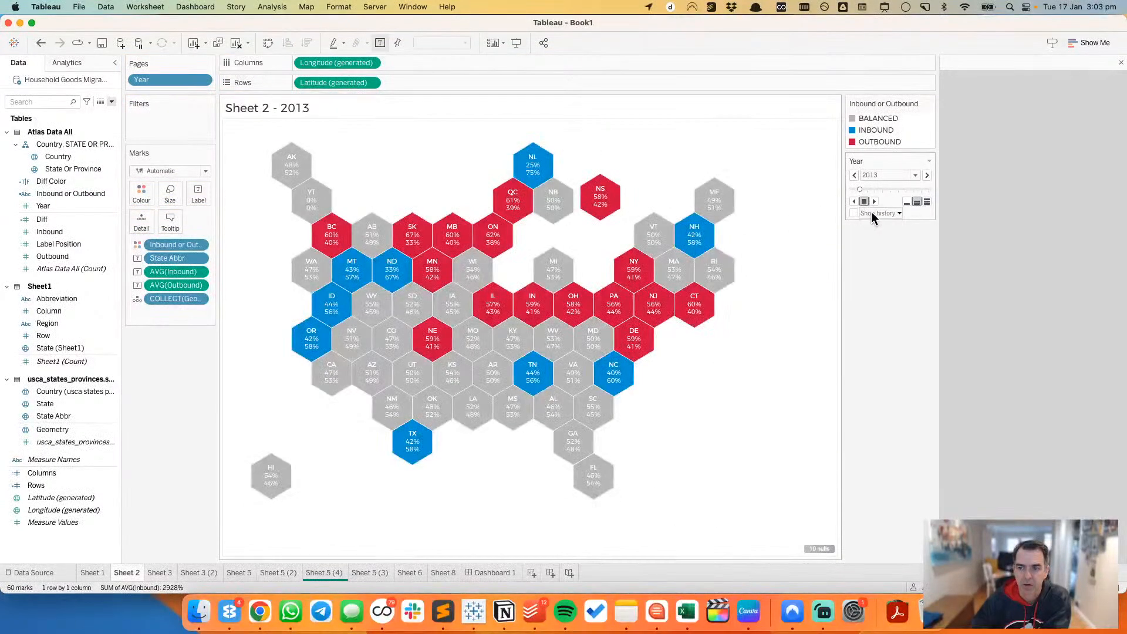
click(874, 201)
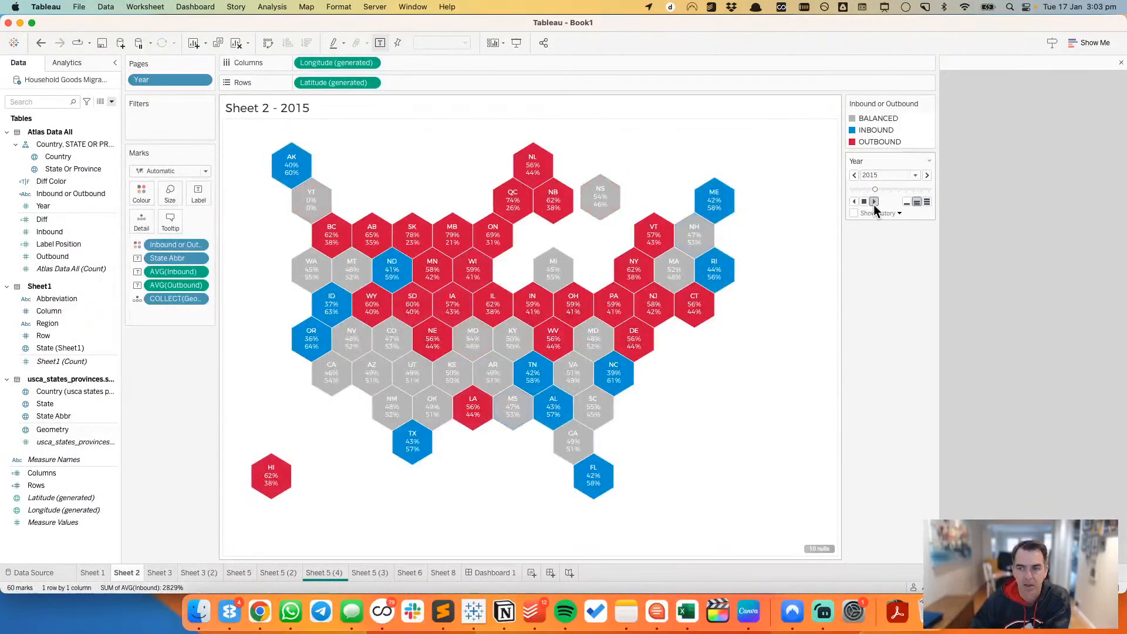
click(928, 202)
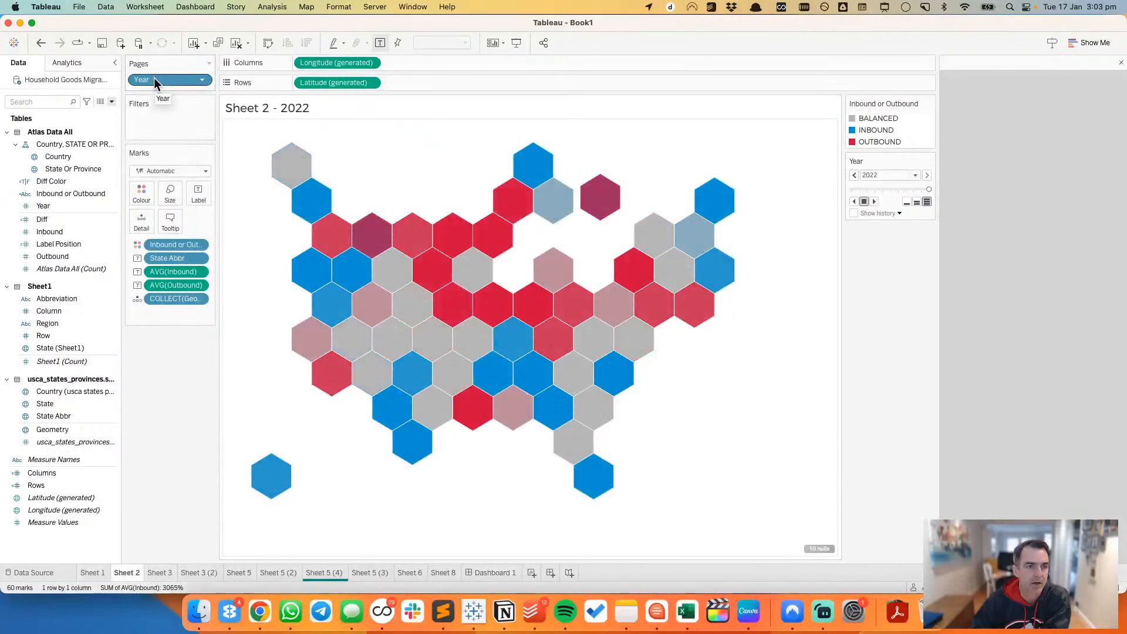
Step: Move Year from the pages to the filters, keeping only 2022, and go back to Dashboard 1
drag(154, 77, 166, 127)
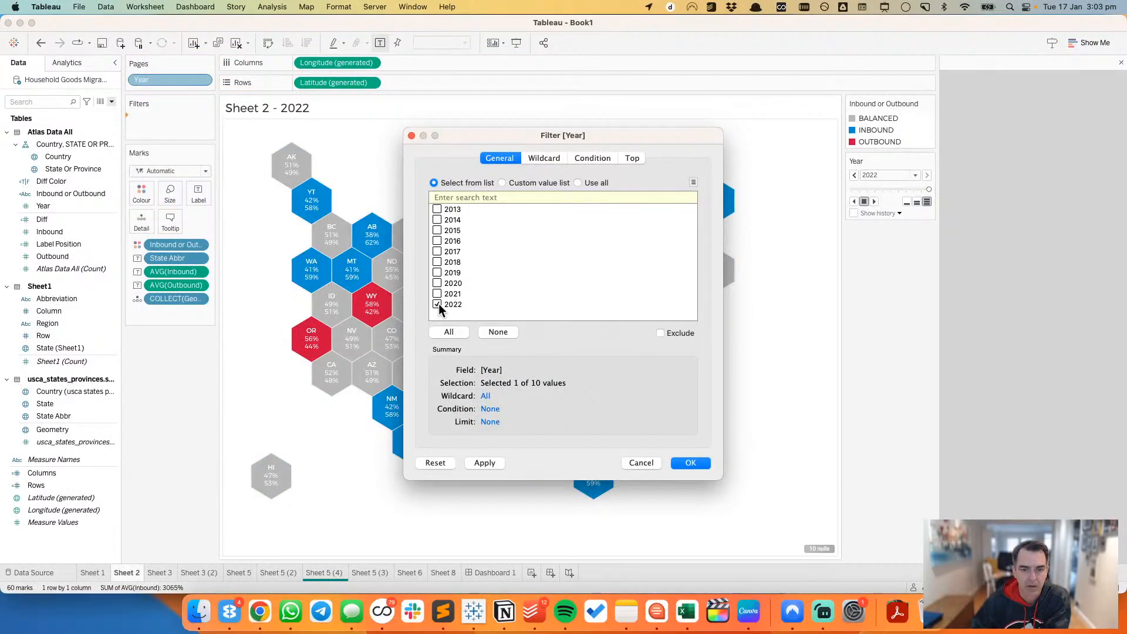
click(690, 463)
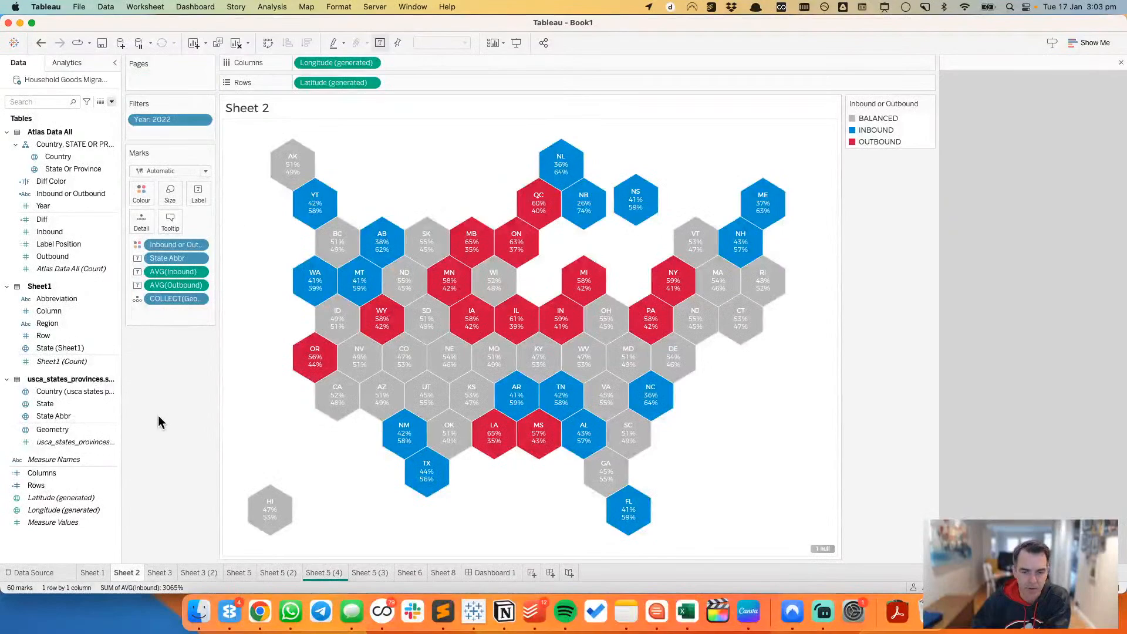
click(513, 573)
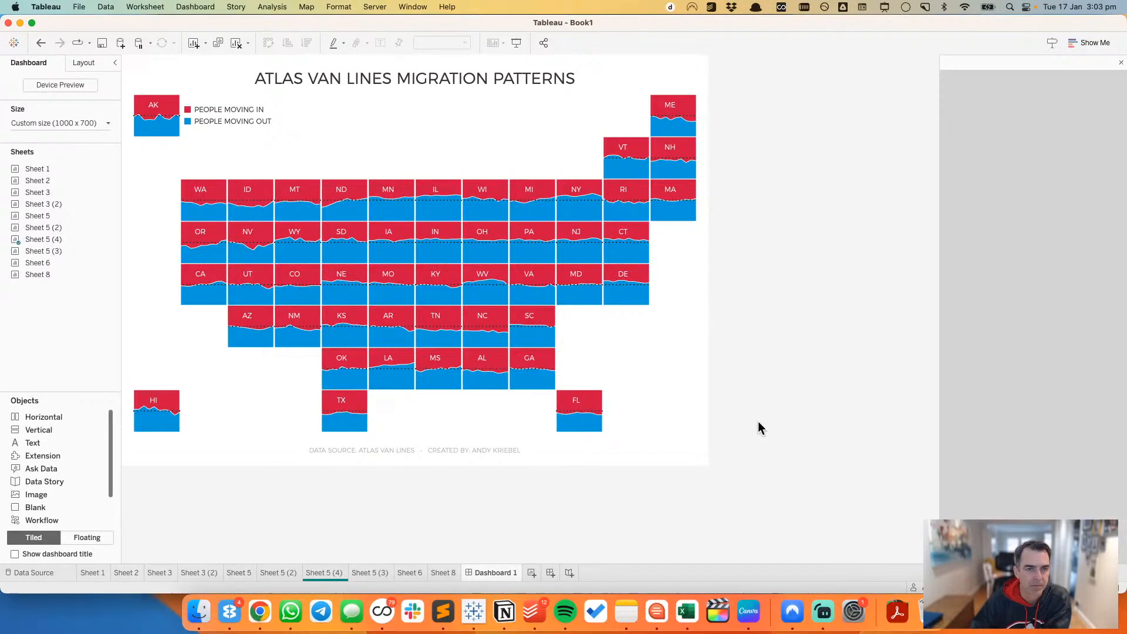
Step: Try to reword the dashboard title so that it begins with WHERE ARE
double_click(474, 84)
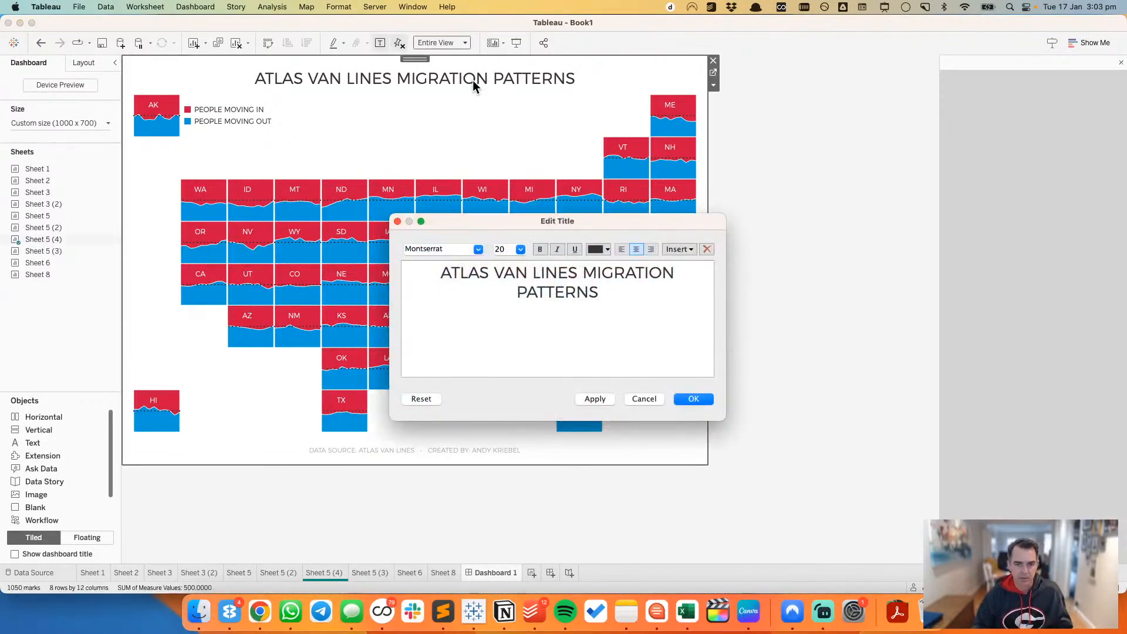
text(WHERE ARE)
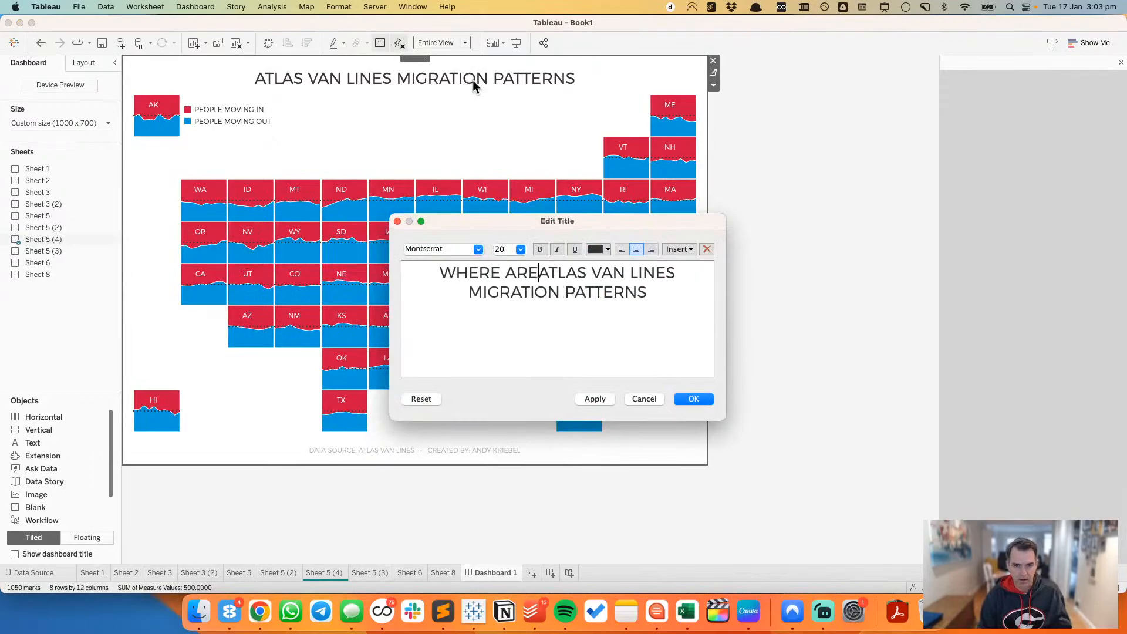
Step: Switch to Chrome, close the developer tools and review the map, study text and top 10 lists on the Atlas migration patterns page
key(super+Tab)
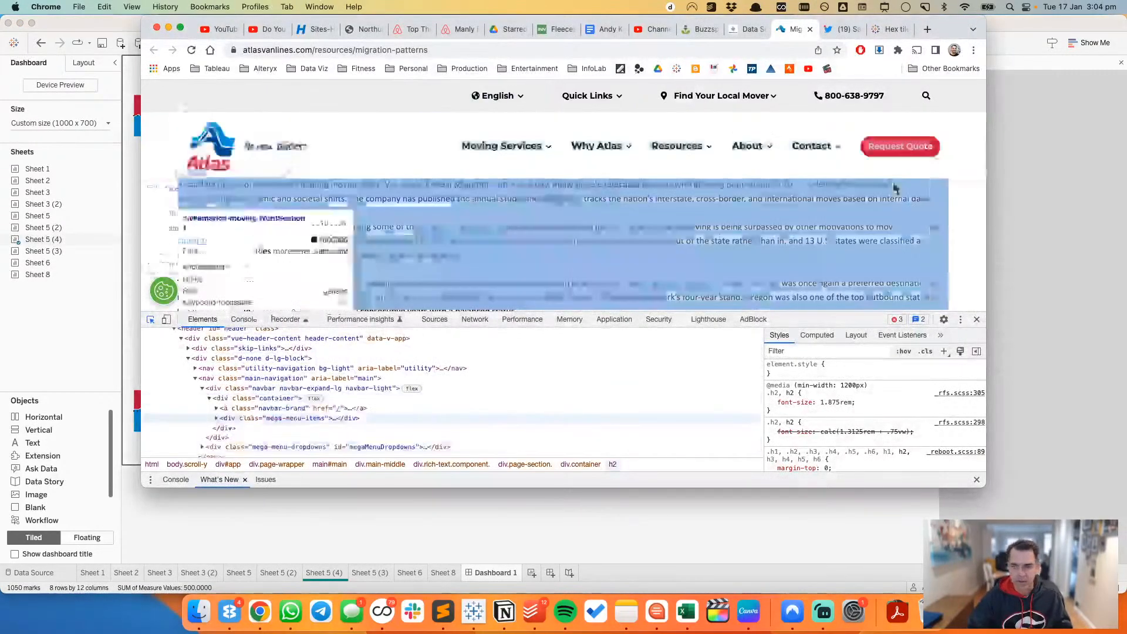
click(977, 319)
scroll(329, 329, up, 5)
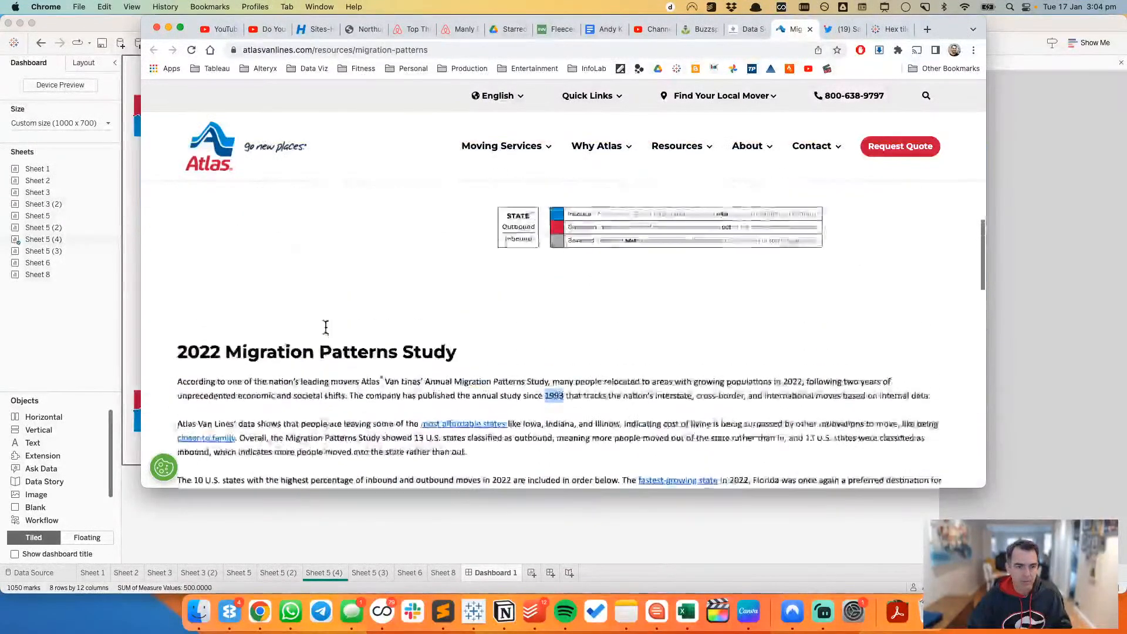
scroll(326, 333, up, 10)
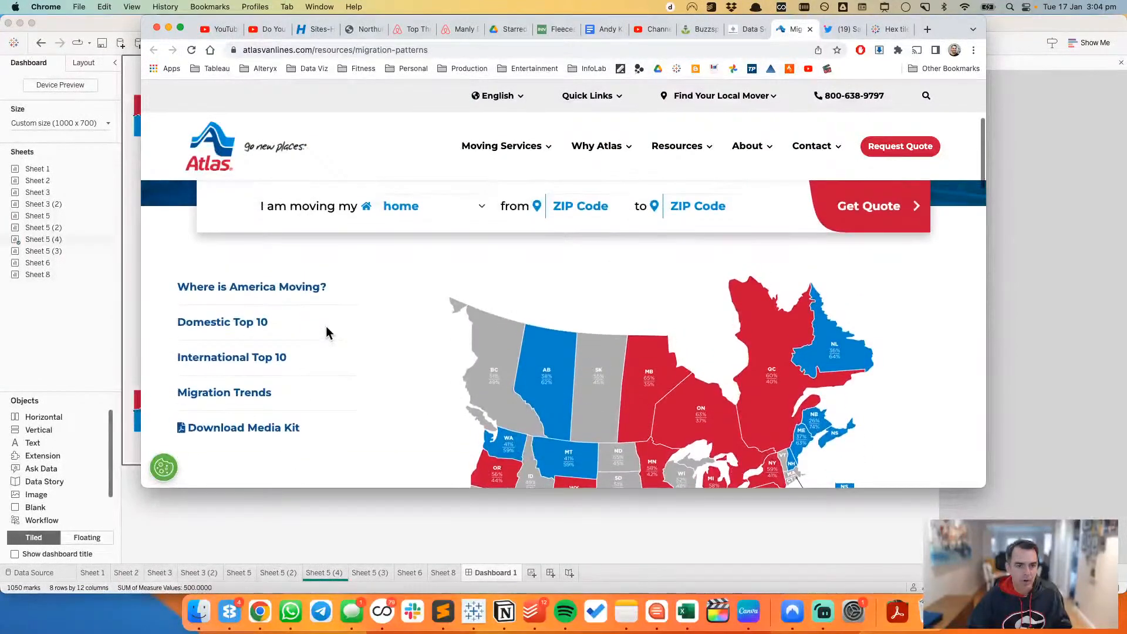
scroll(327, 333, down, 5)
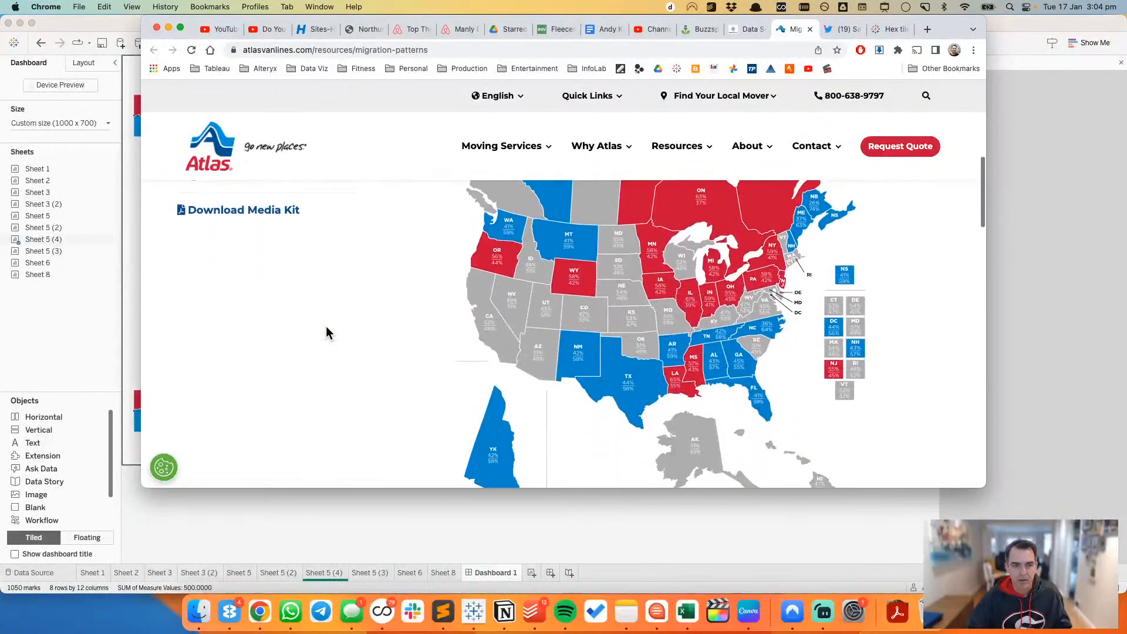
scroll(327, 333, down, 2)
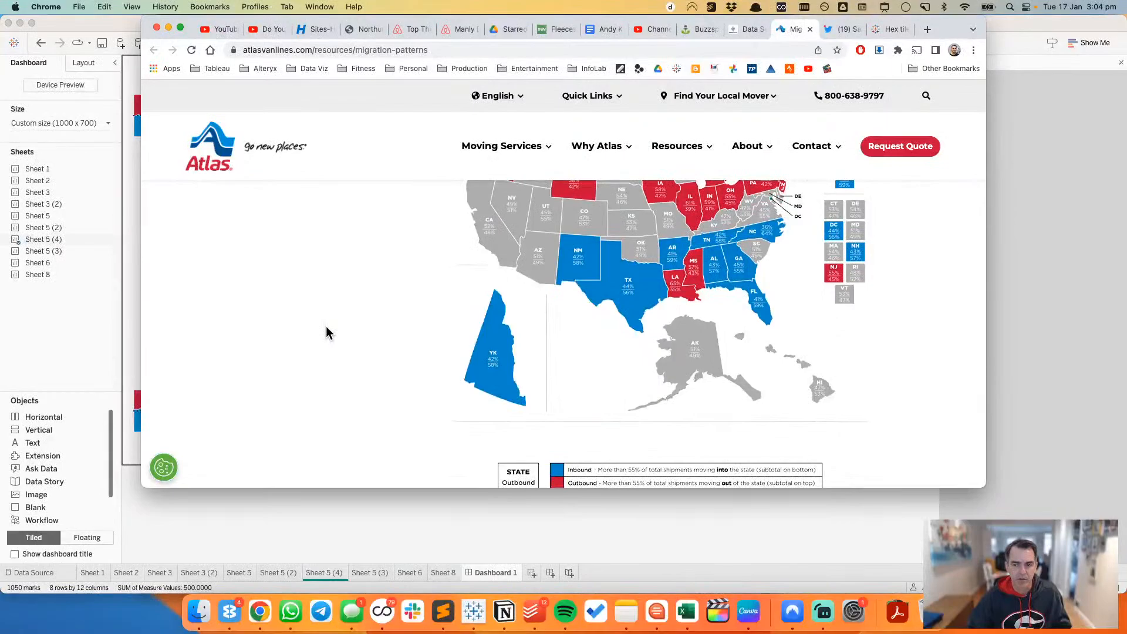
scroll(326, 327, down, 5)
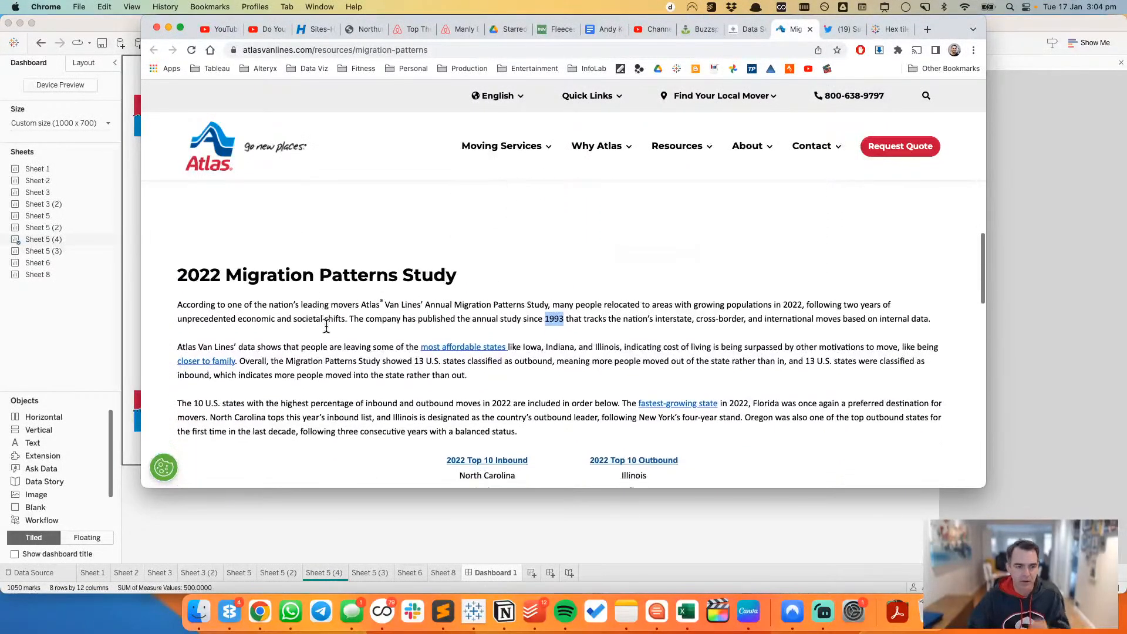
scroll(327, 327, down, 2)
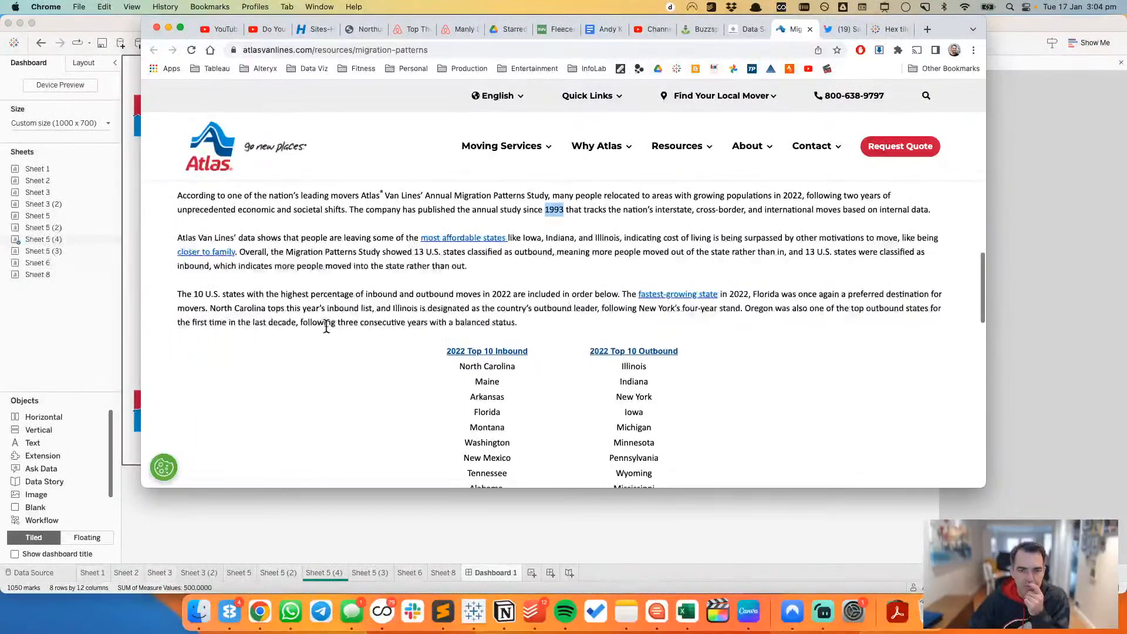
scroll(326, 327, down, 3)
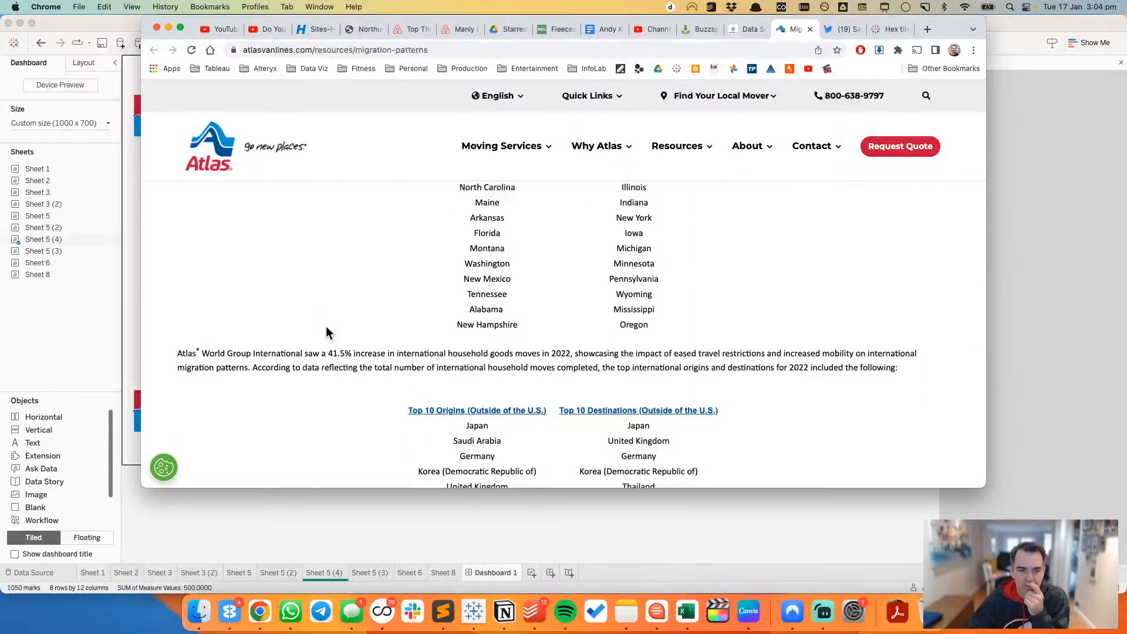
Step: Switch back to Tableau and discard the unfinished title edit
key(super+Tab)
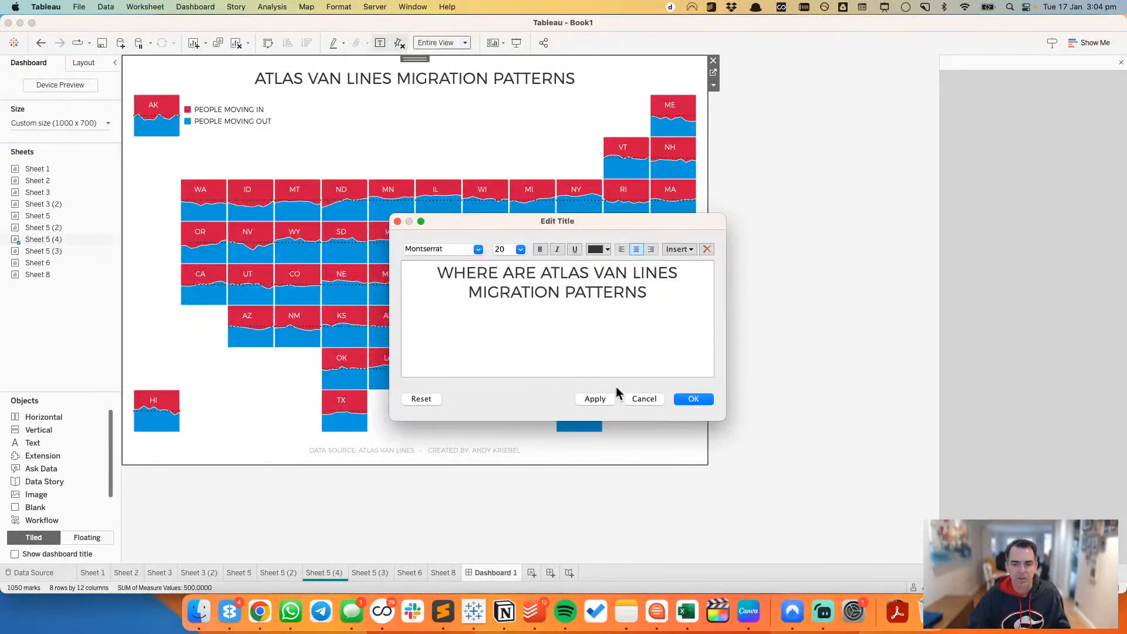
click(651, 400)
click(840, 301)
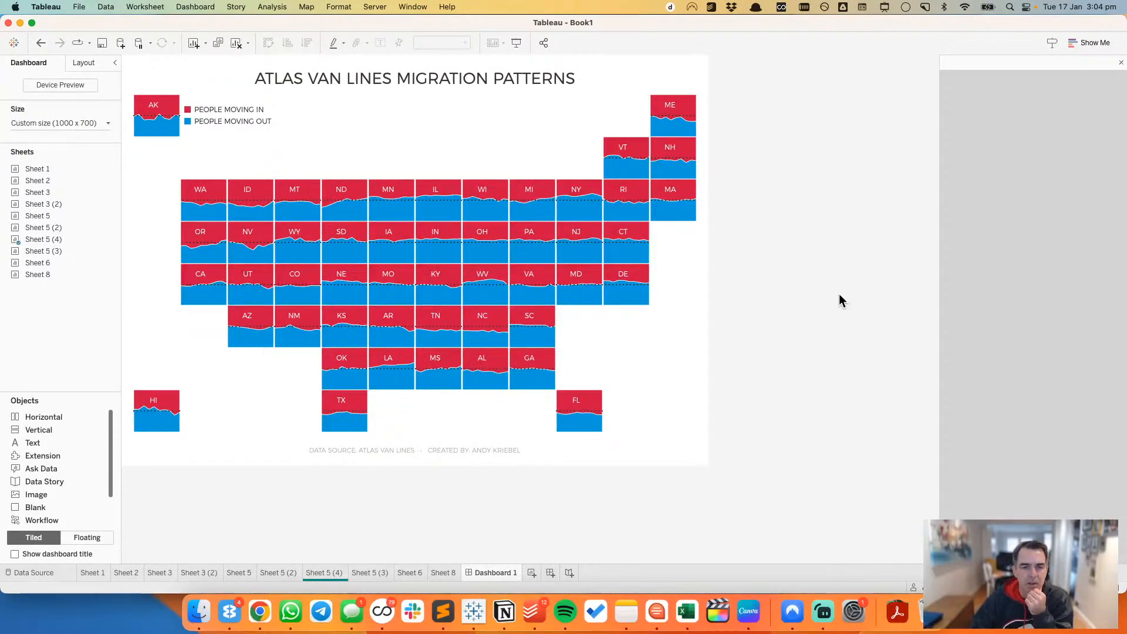
Step: Add a second line to the dashboard title reading WHICH STATES ARE AMERICANS MOVING INTO AND OUT OF?
double_click(564, 82)
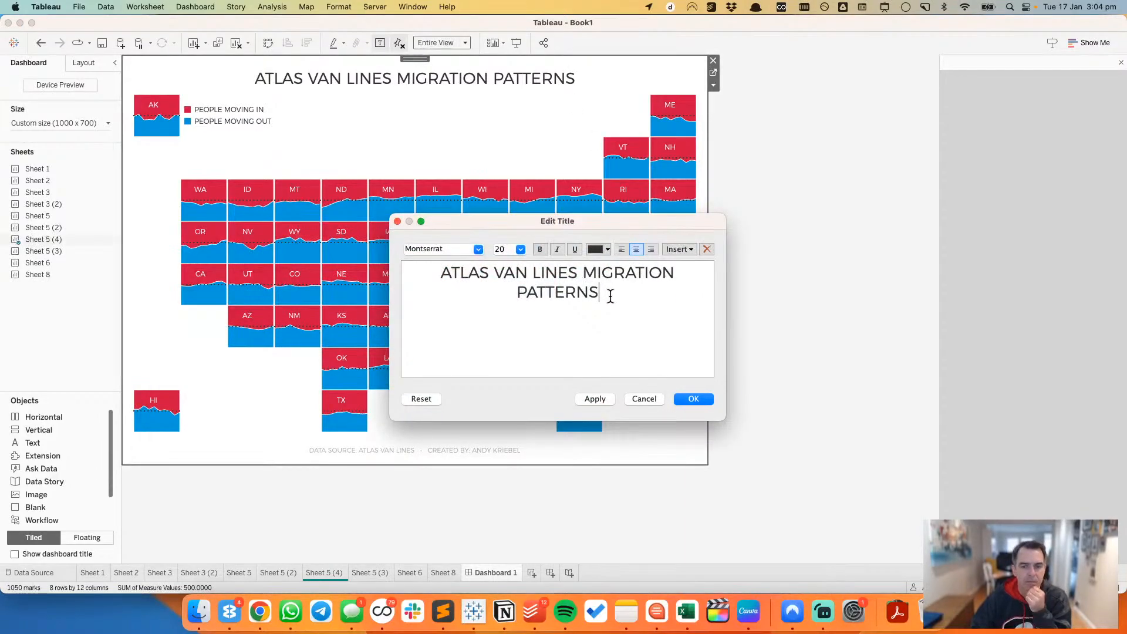
key(Return)
text(WHERE AER)
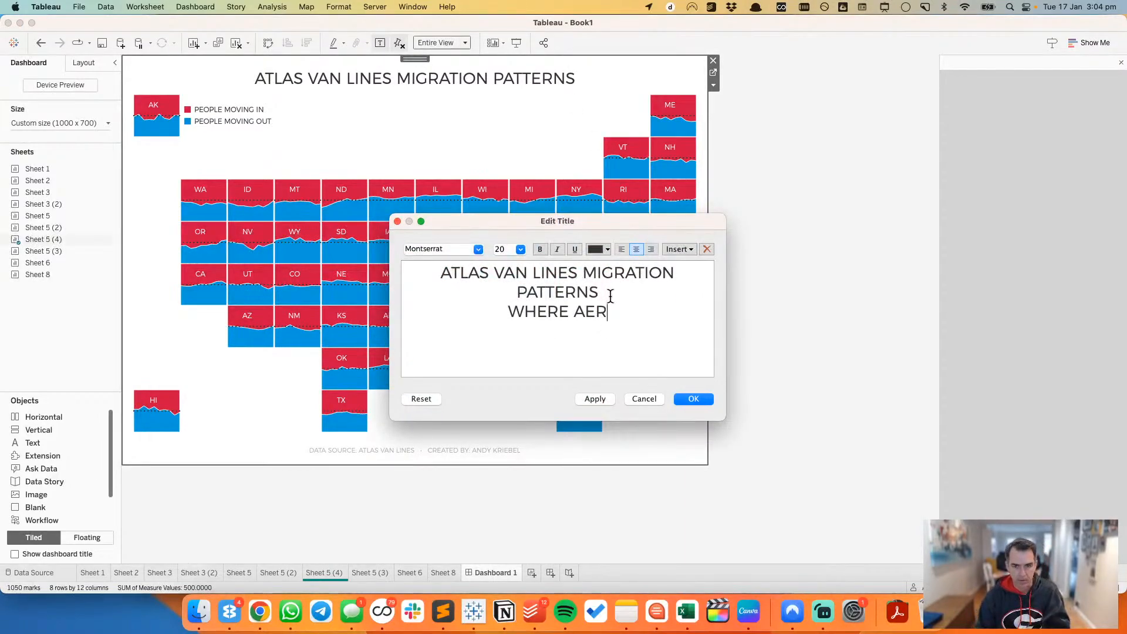
key(BackSpace)
key(BackSpace)
text(RE AMERI)
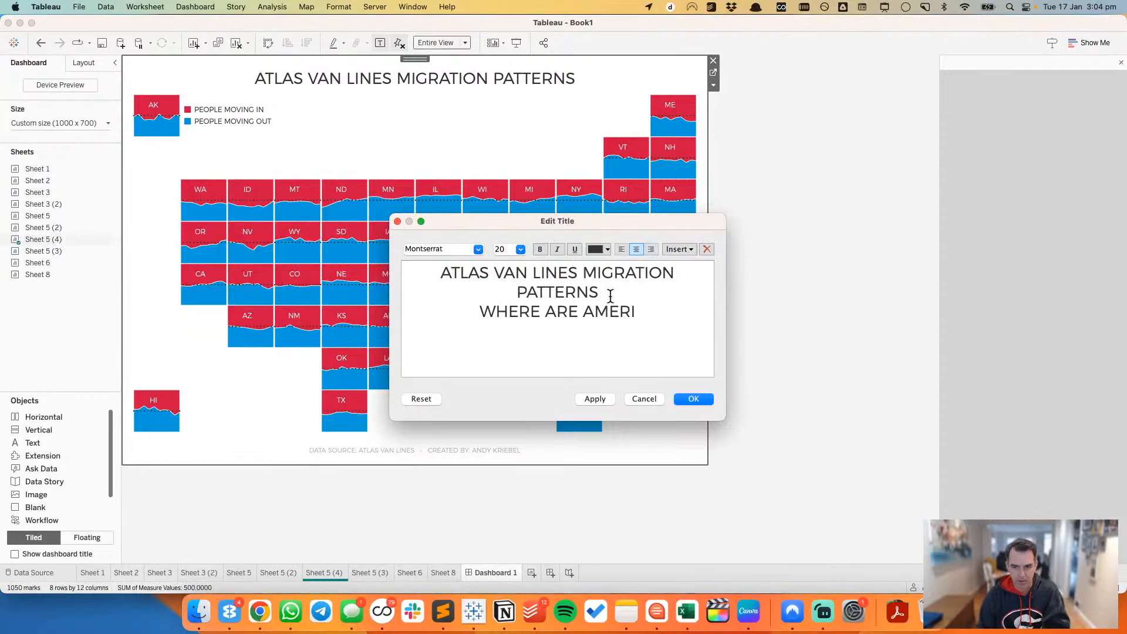
text(CANS MOVING)
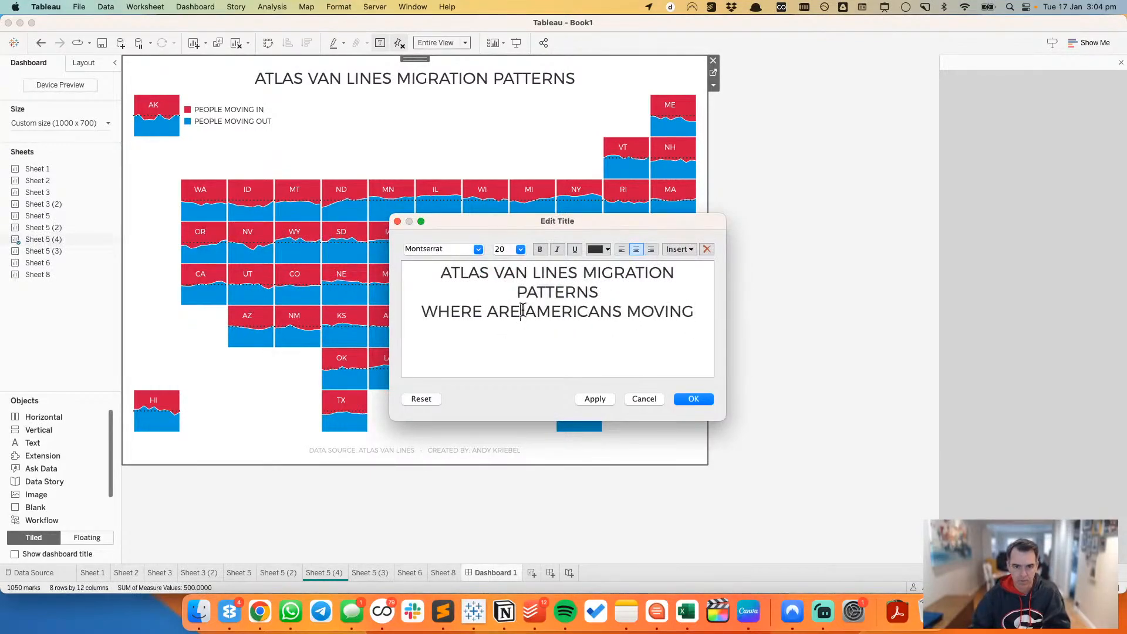
key(shift+super+Left)
text(WHICH STAR)
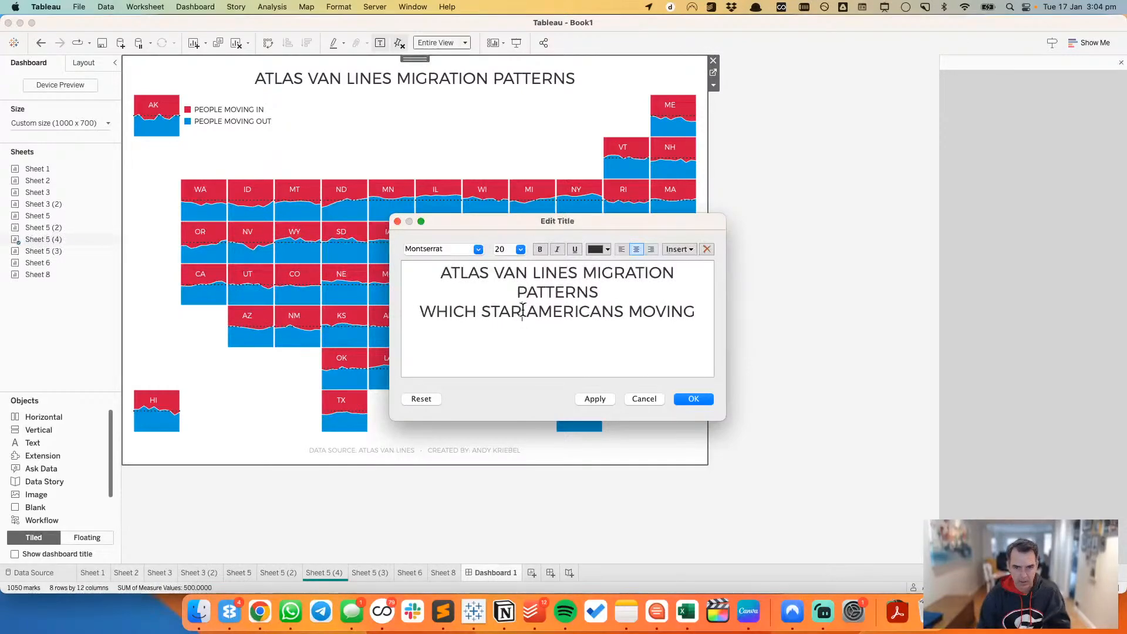
key(BackSpace)
text(TES ARE)
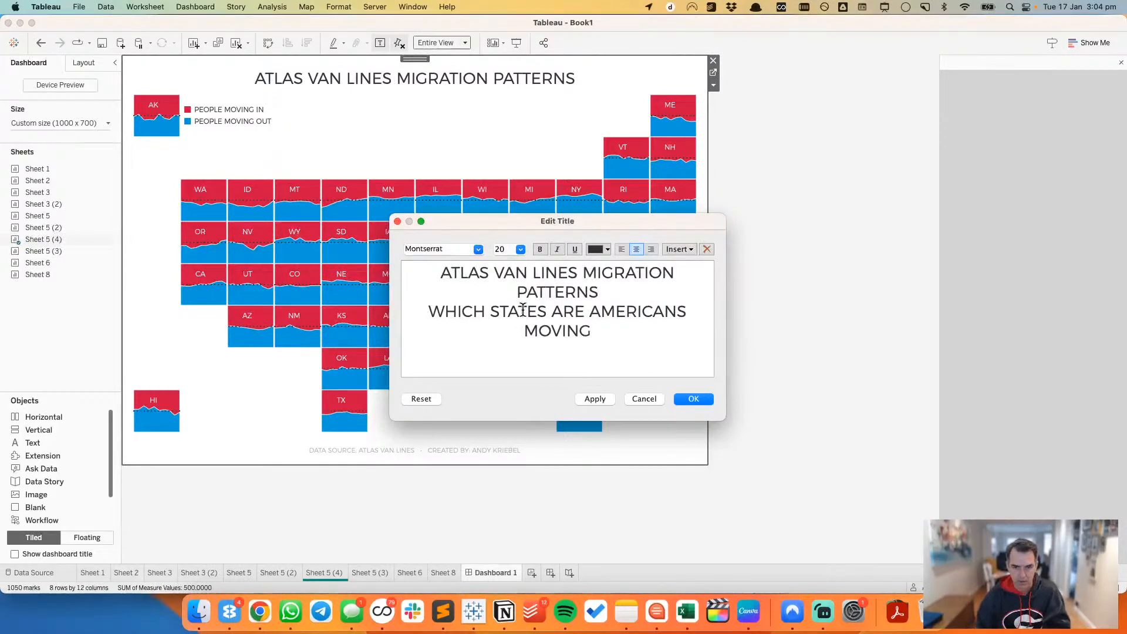
text( AMERICANS MOVING INTO)
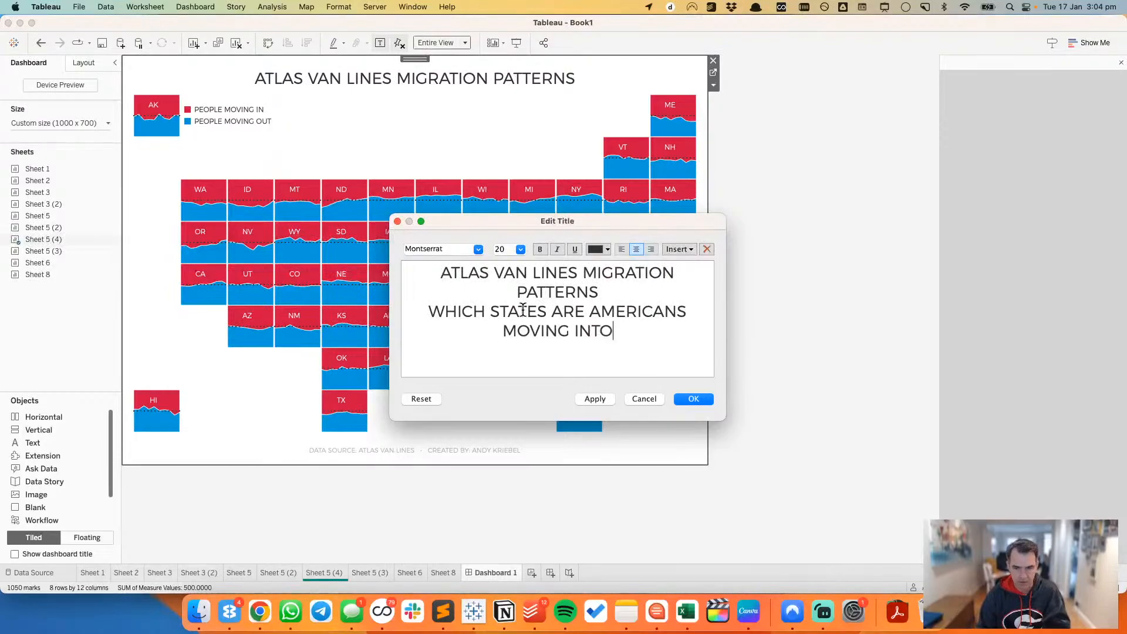
text( AND OUT OF?)
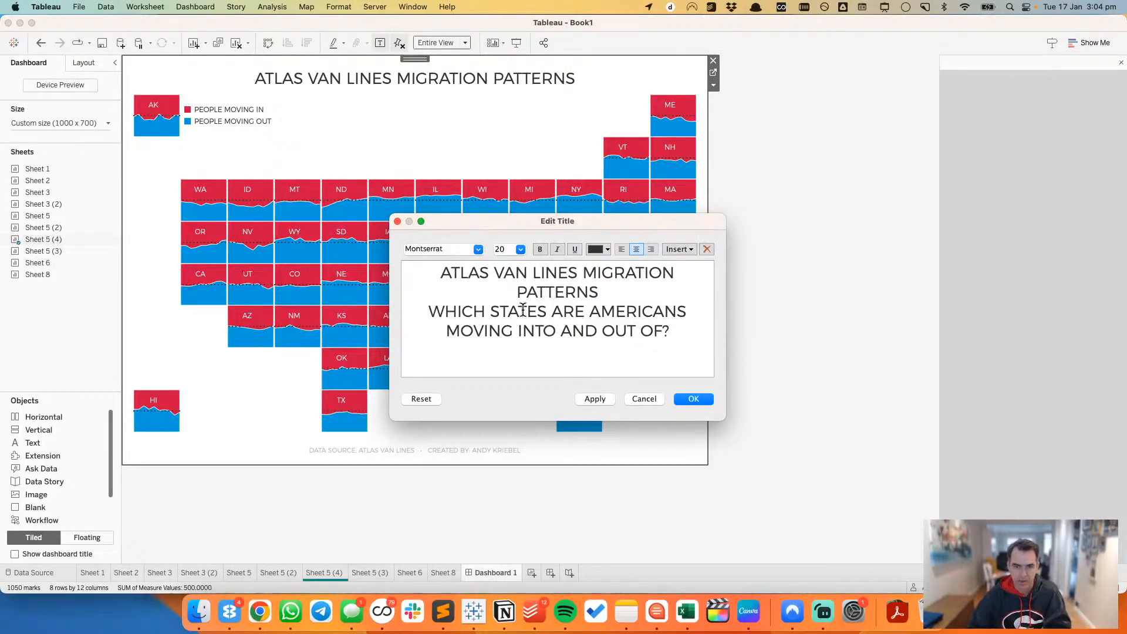
Step: Format the title's second line as a size 12 grey subtitle and apply it to the dashboard
shift+click(433, 311)
click(520, 249)
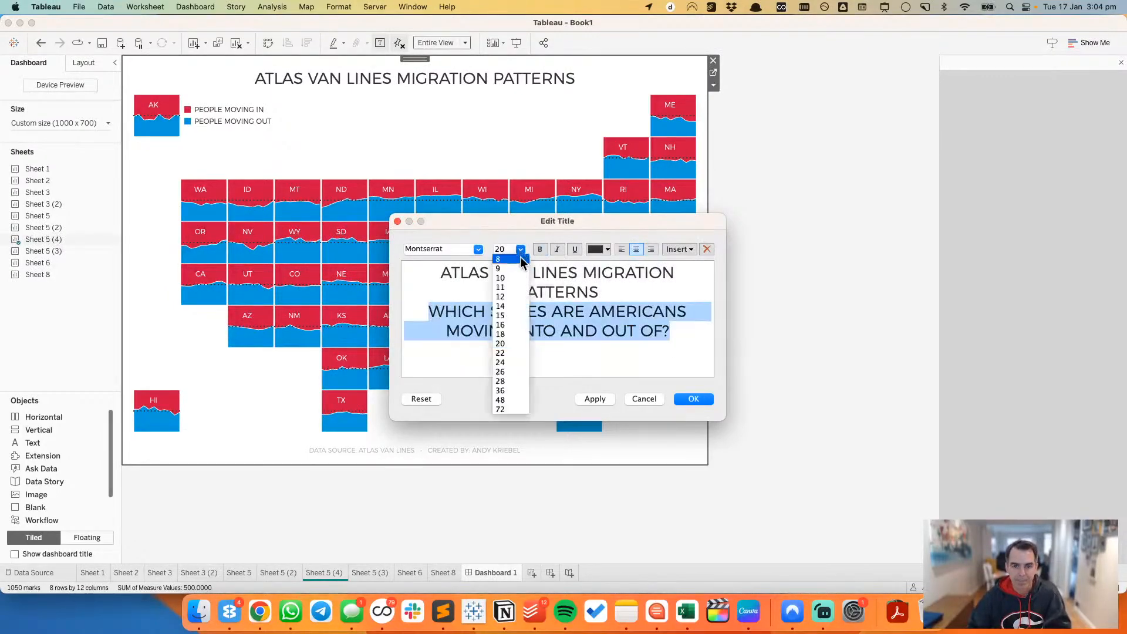
click(512, 296)
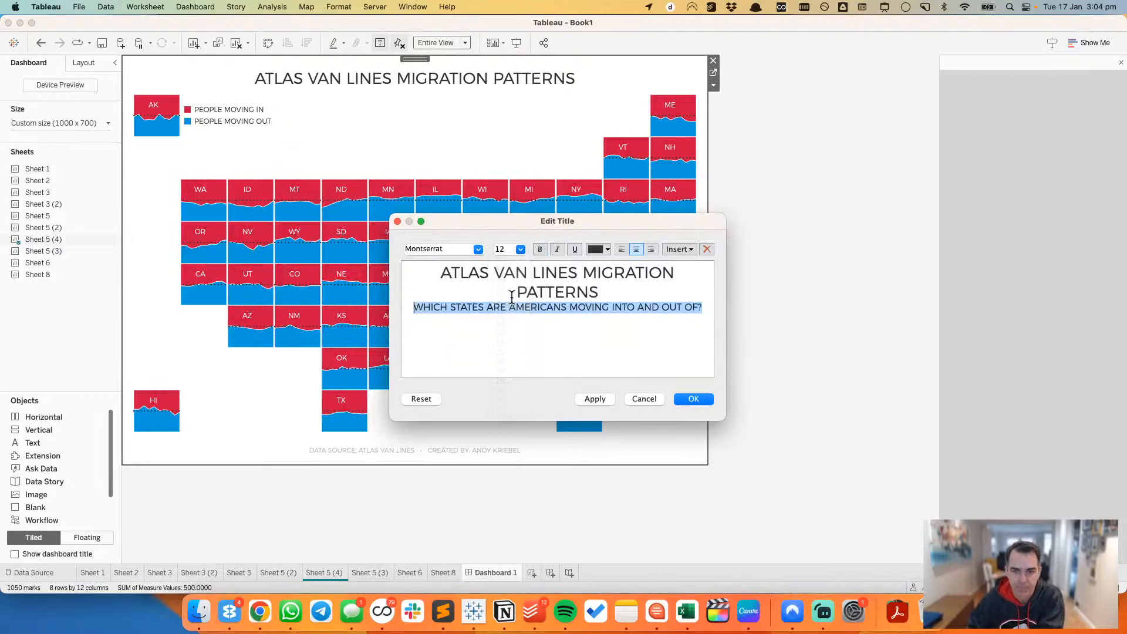
click(599, 249)
click(594, 300)
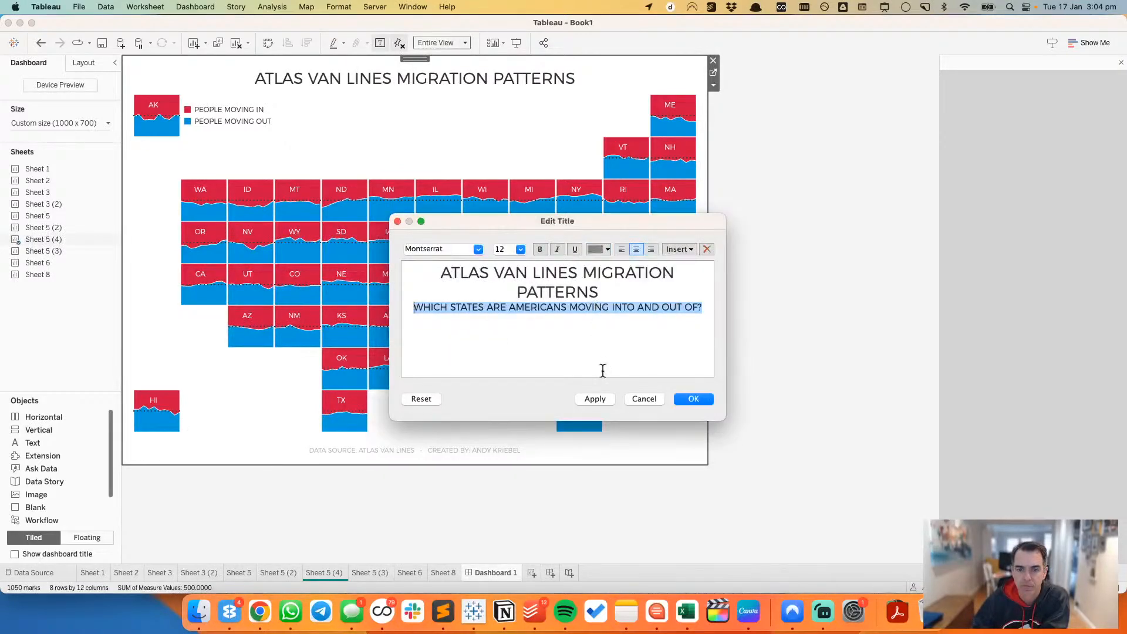
click(602, 399)
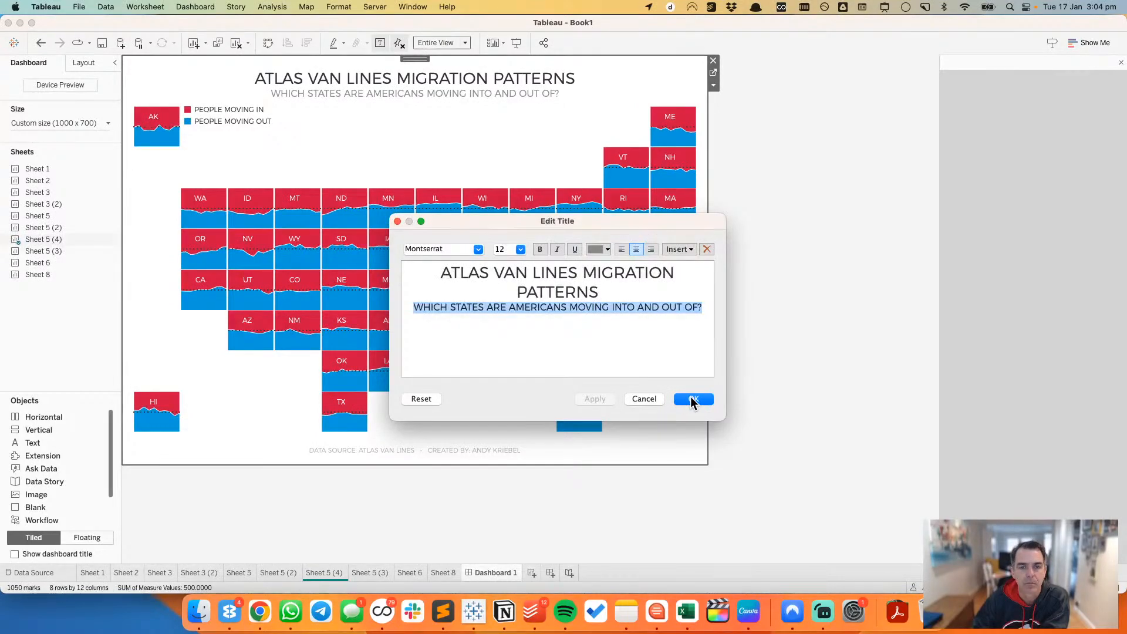
click(692, 399)
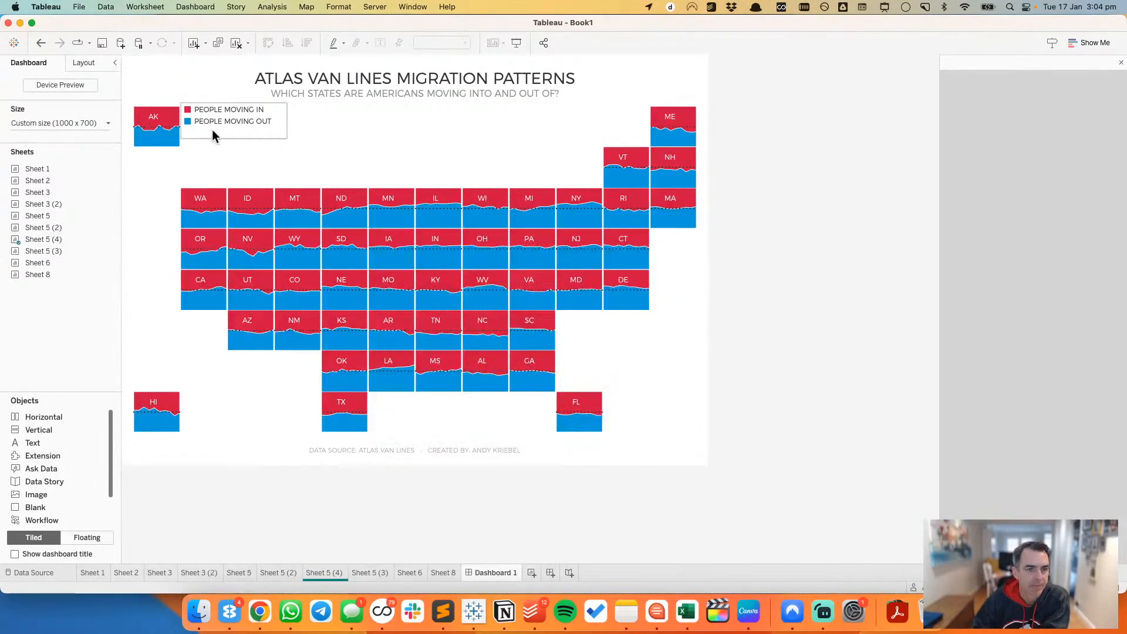
Step: Set the dashboard's fixed height to 750 px
click(68, 123)
double_click(83, 194)
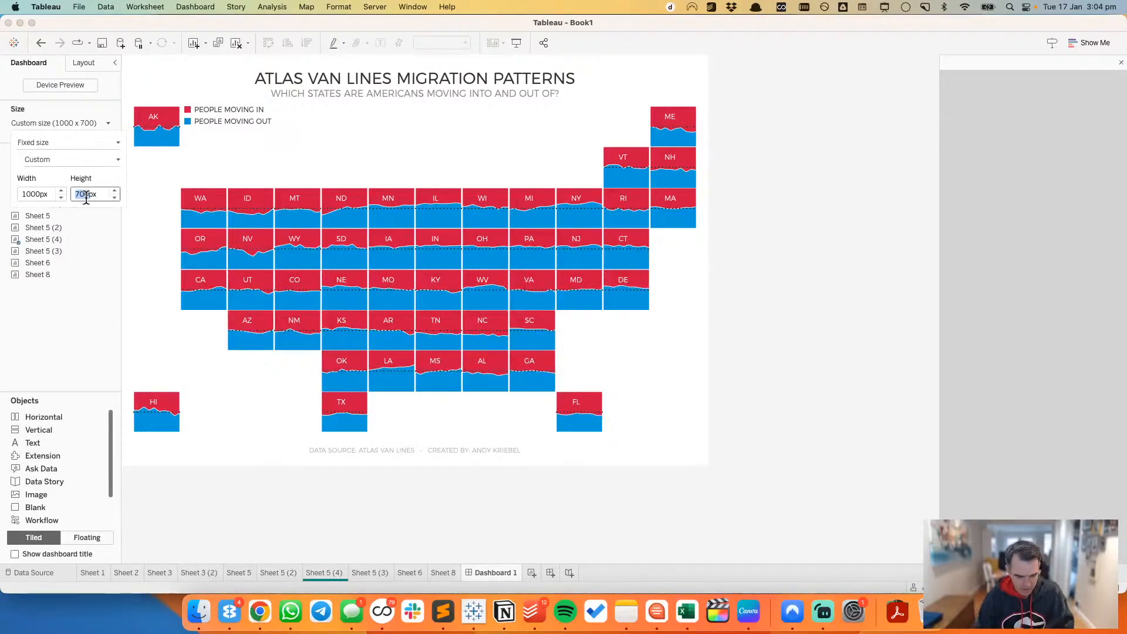
text(750)
key(Return)
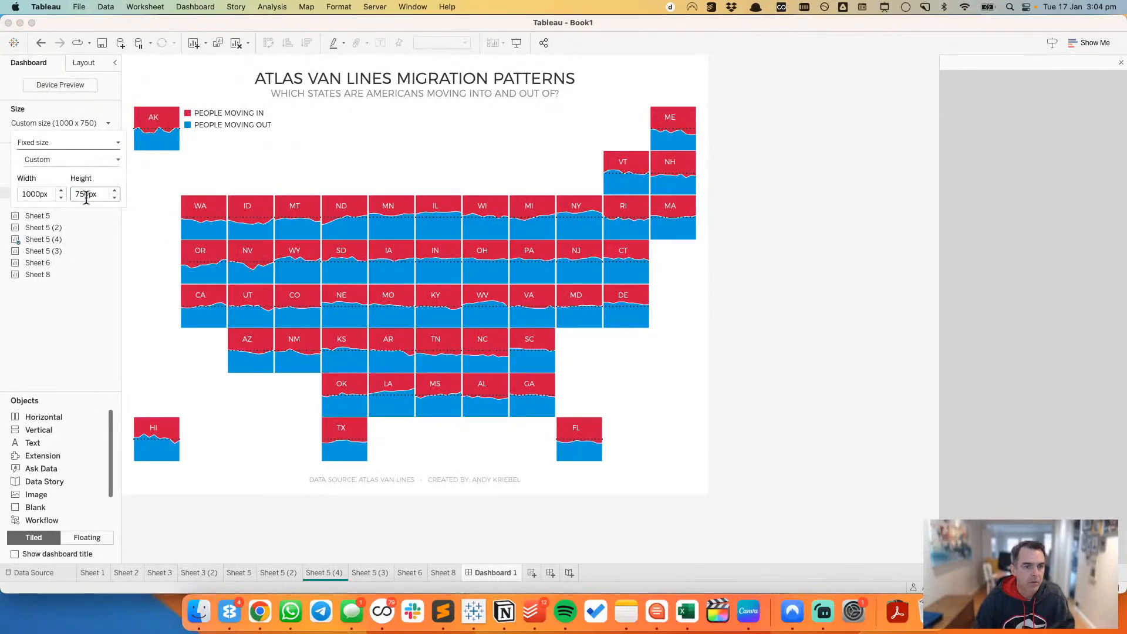
Step: Move the floating colour legend down slightly beside the Alaska tile and deselect it
click(254, 143)
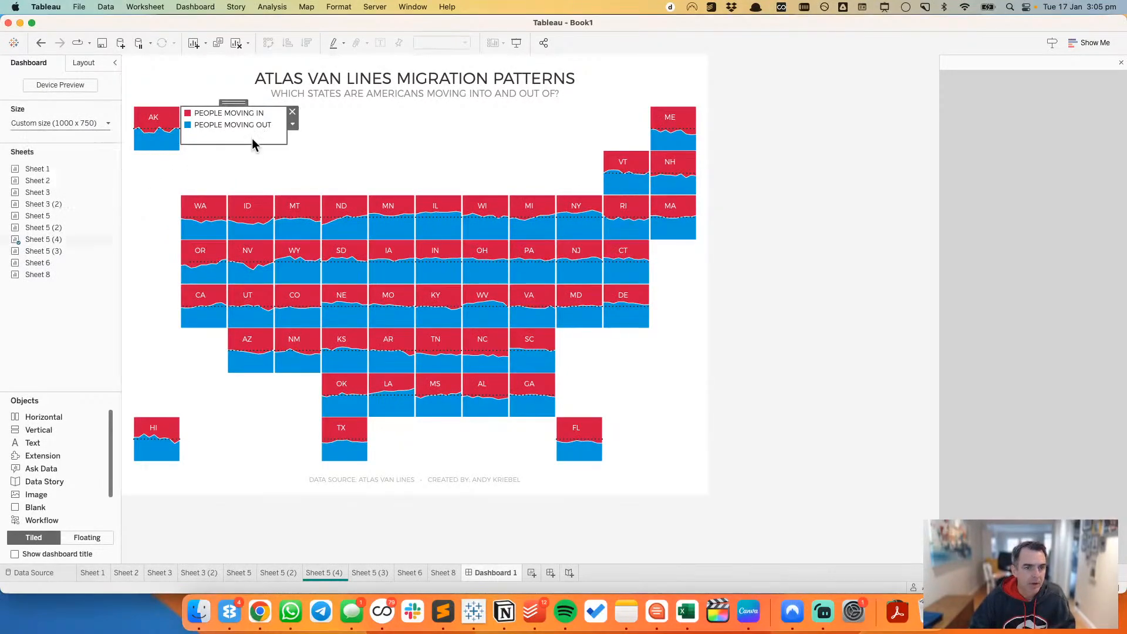
drag(233, 102, 235, 114)
click(763, 213)
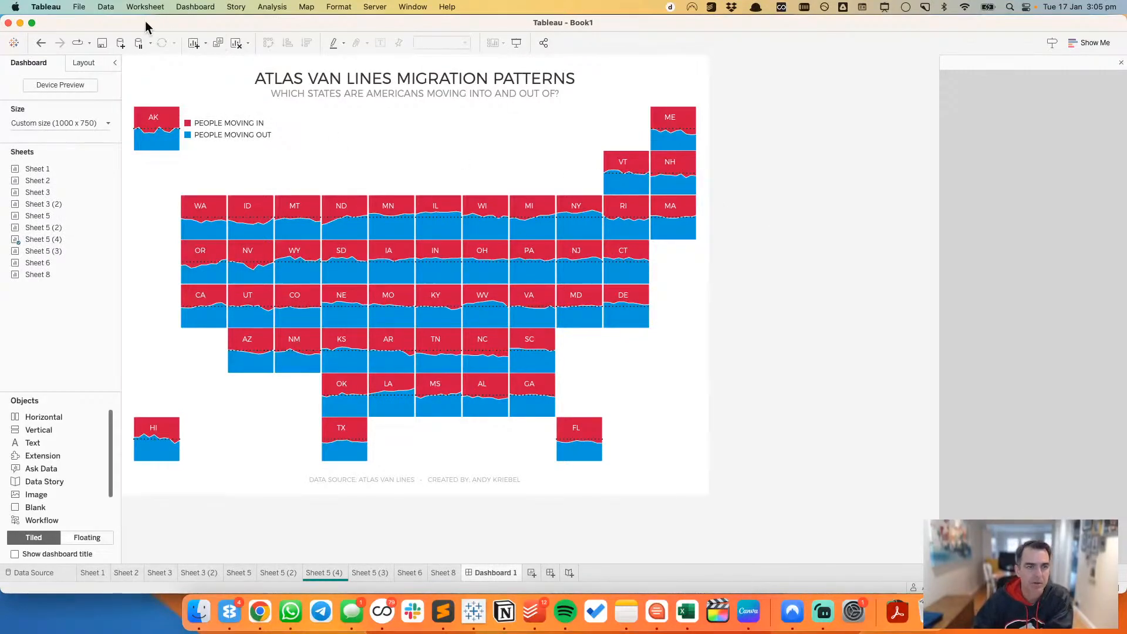
Step: Create an extract of the Household Goods Migration Patterns data source from Sheet 8 and save it in the 2023 folder
click(447, 572)
right_click(68, 87)
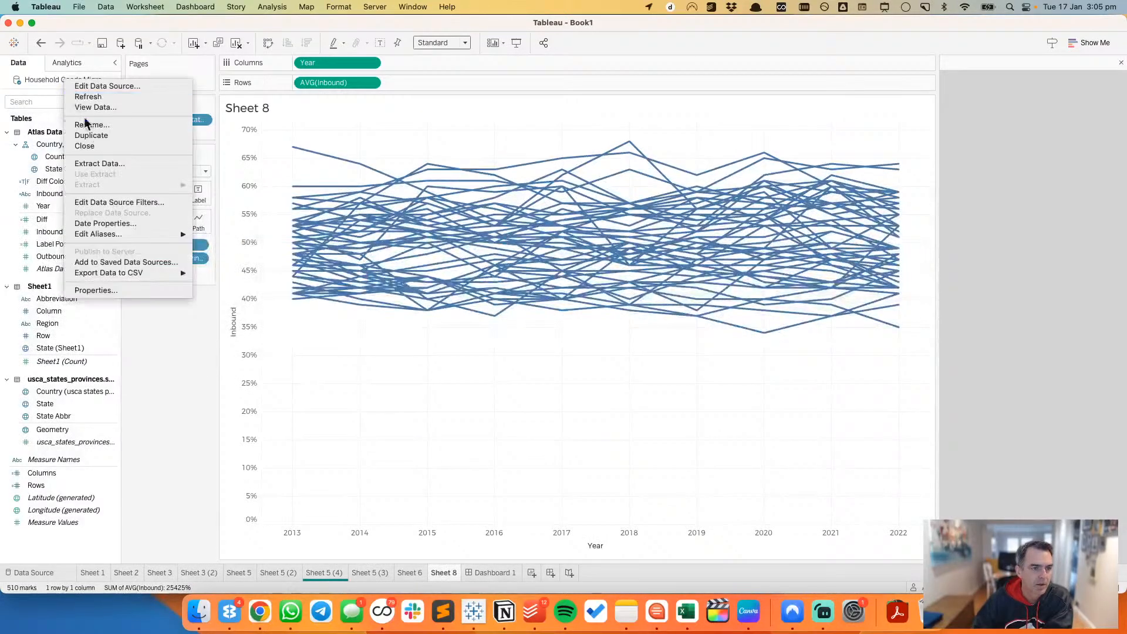
click(103, 162)
click(705, 507)
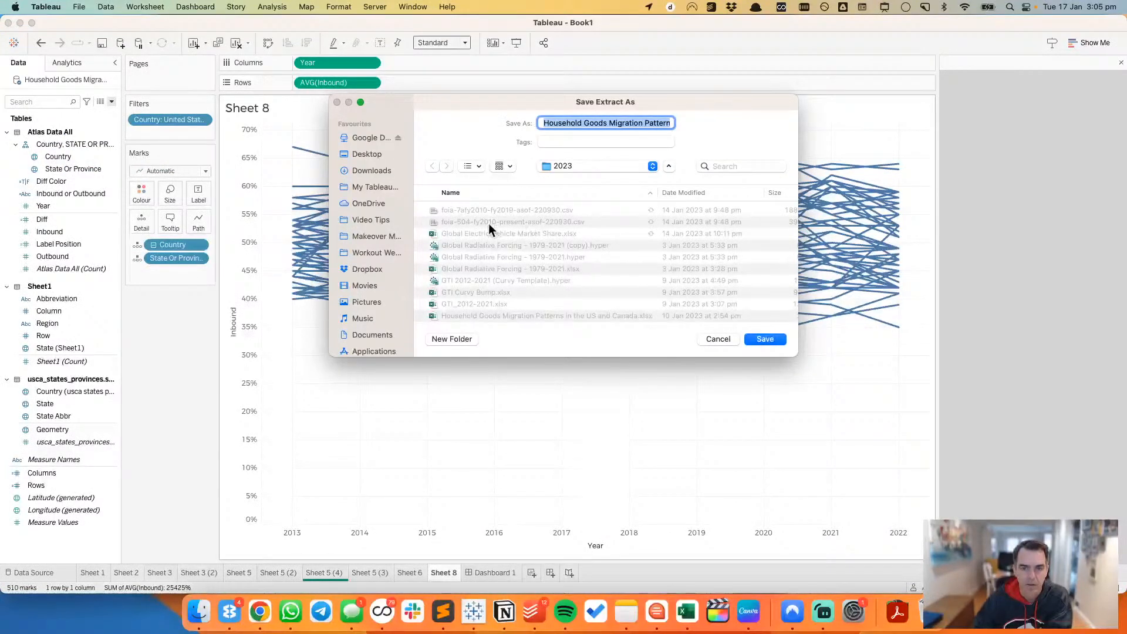
scroll(500, 273, down, 2)
click(767, 339)
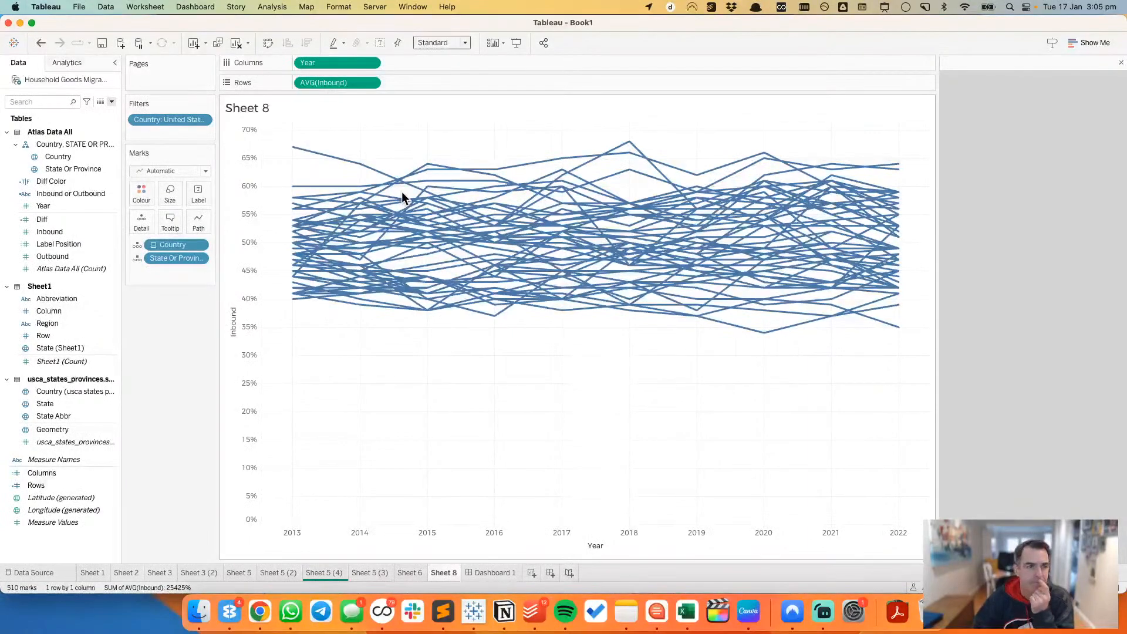
Step: Return to Dashboard 1, start saving the workbook and choose the 2023 subfolder of the Makeover Monday folder as the location
click(488, 572)
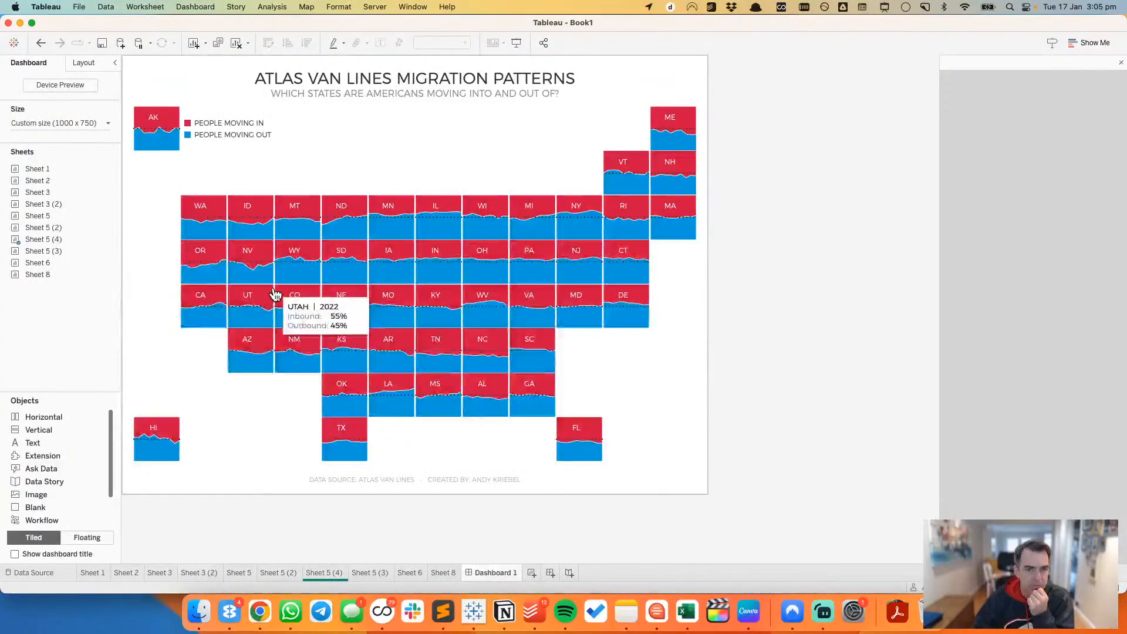
click(101, 43)
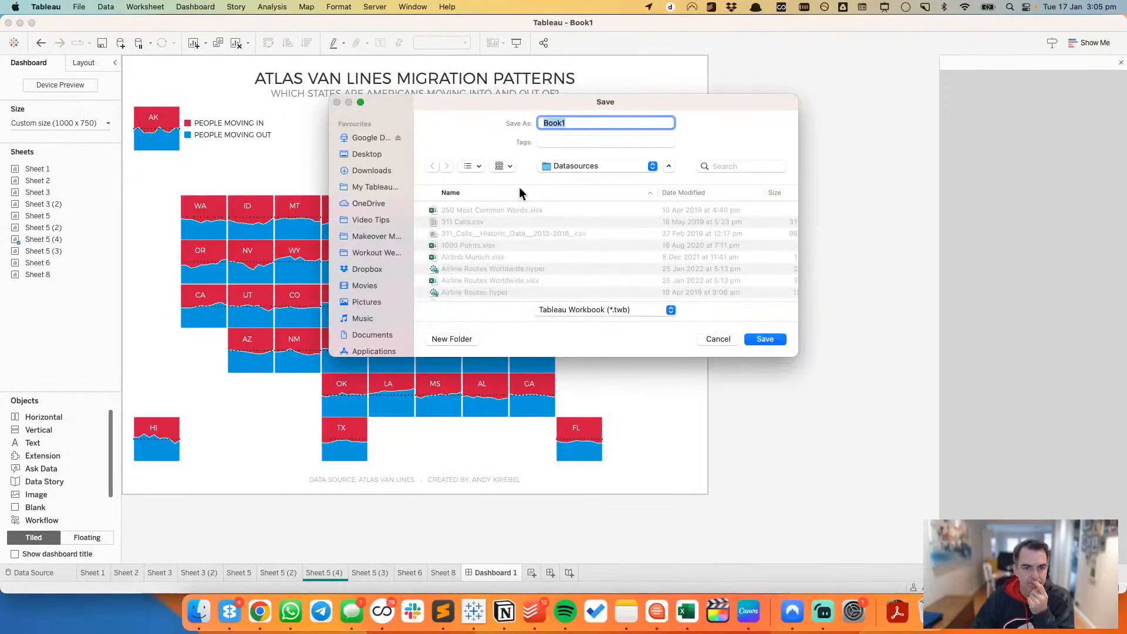
click(373, 236)
double_click(434, 293)
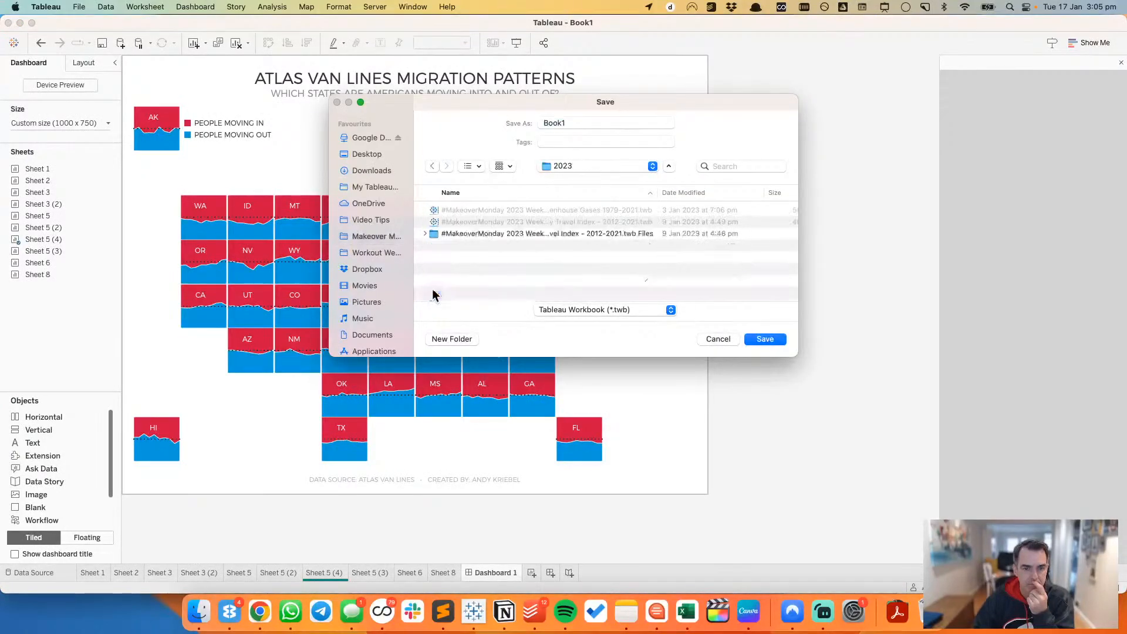
Step: Name the workbook #MakeoverMonday 2023 Week 3 - Migration Patterns of Americans, based on the existing Week 1 file name, and save it
click(461, 212)
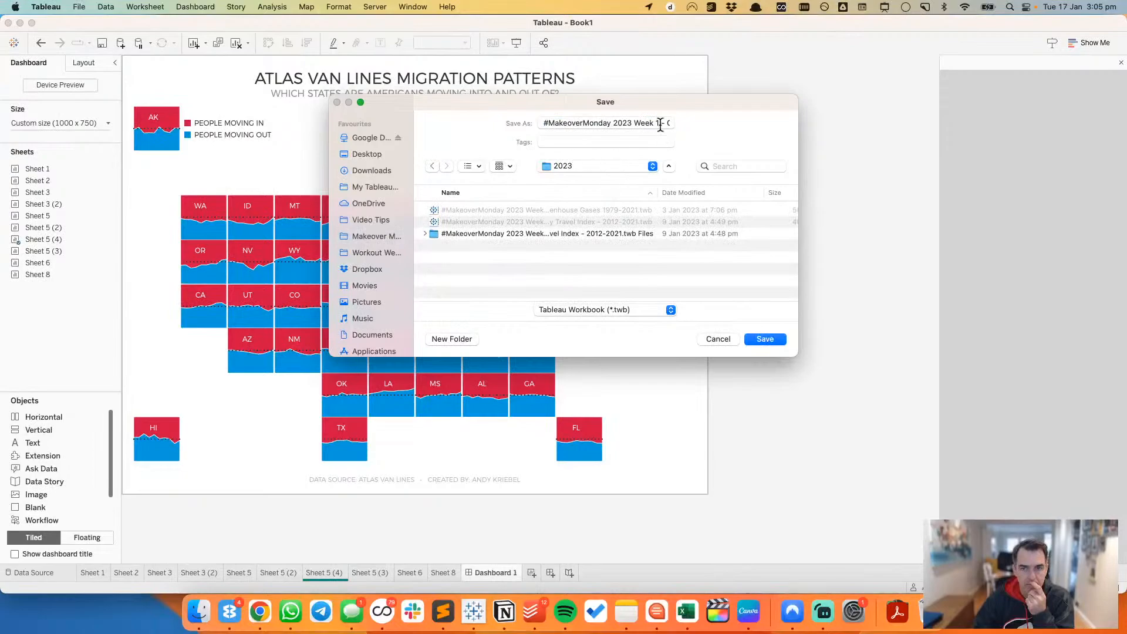
drag(657, 124, 725, 123)
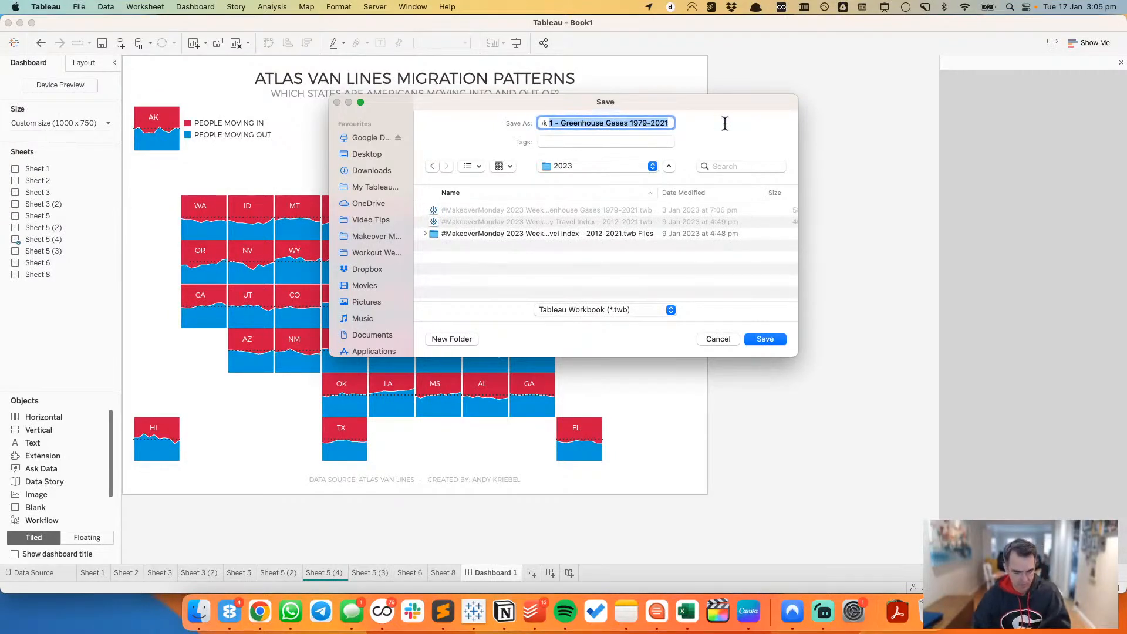
text(3 Week 3)
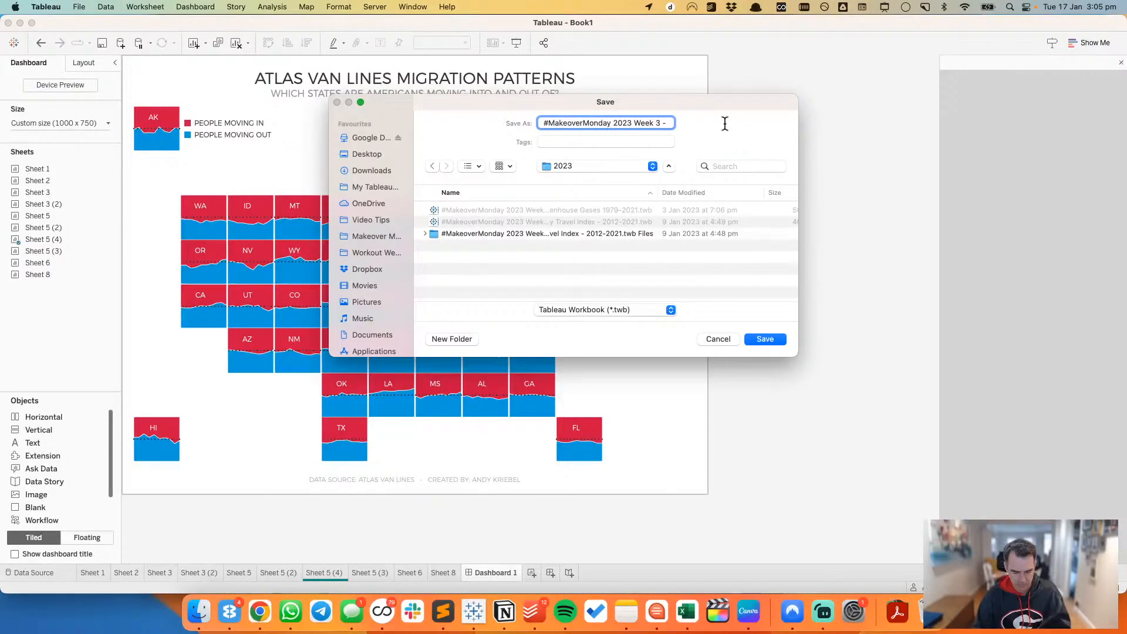
text(-)
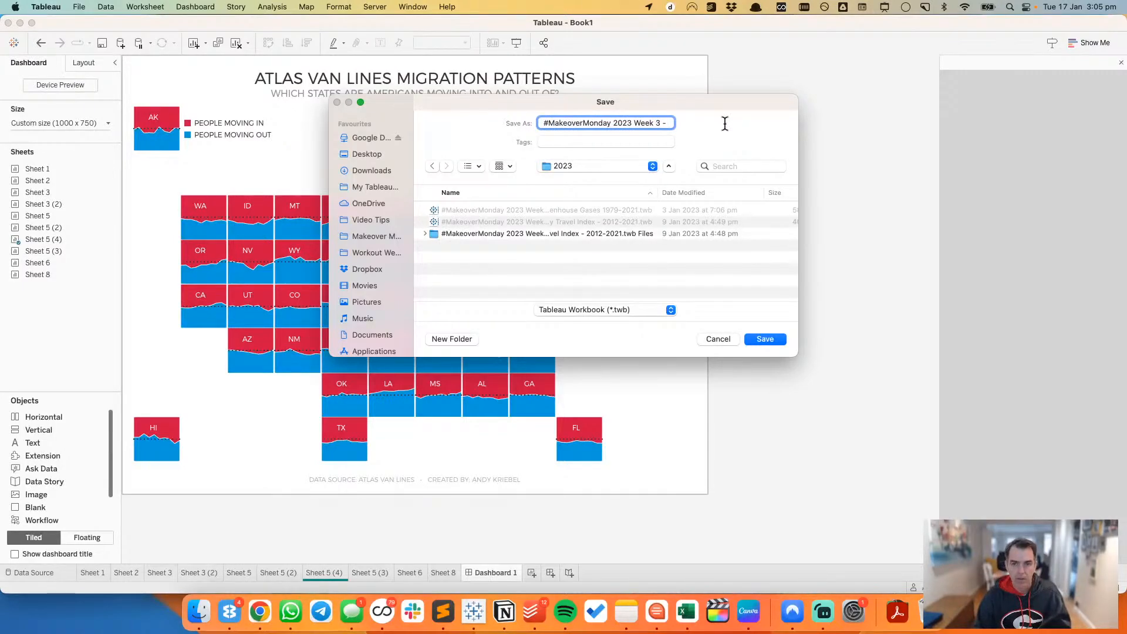
text( Migrations)
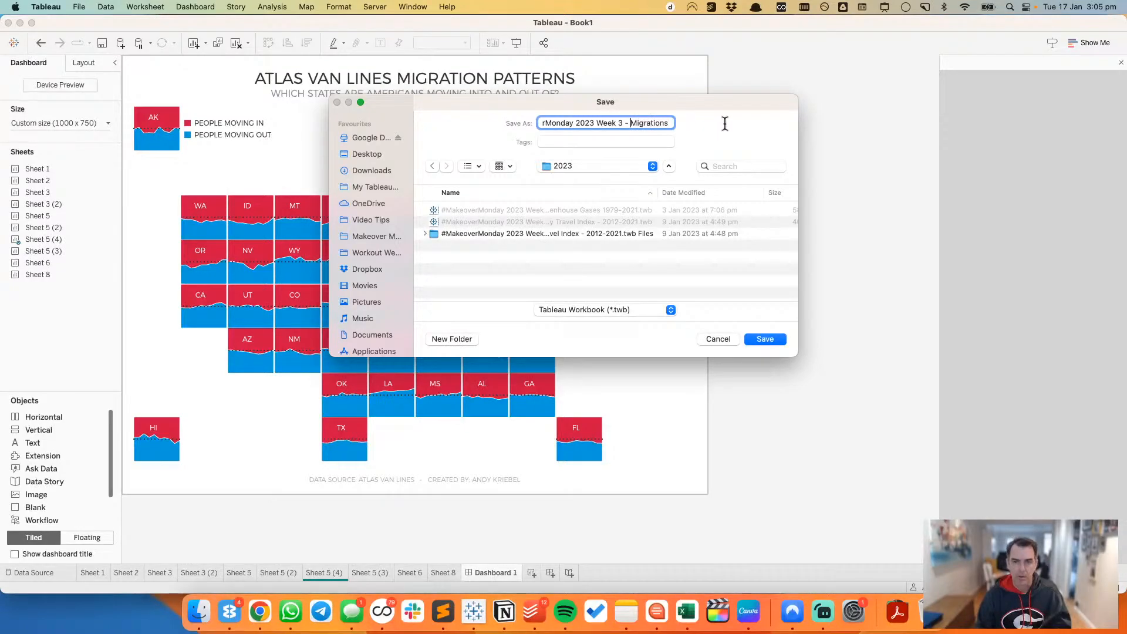
key(alt+shift+Left)
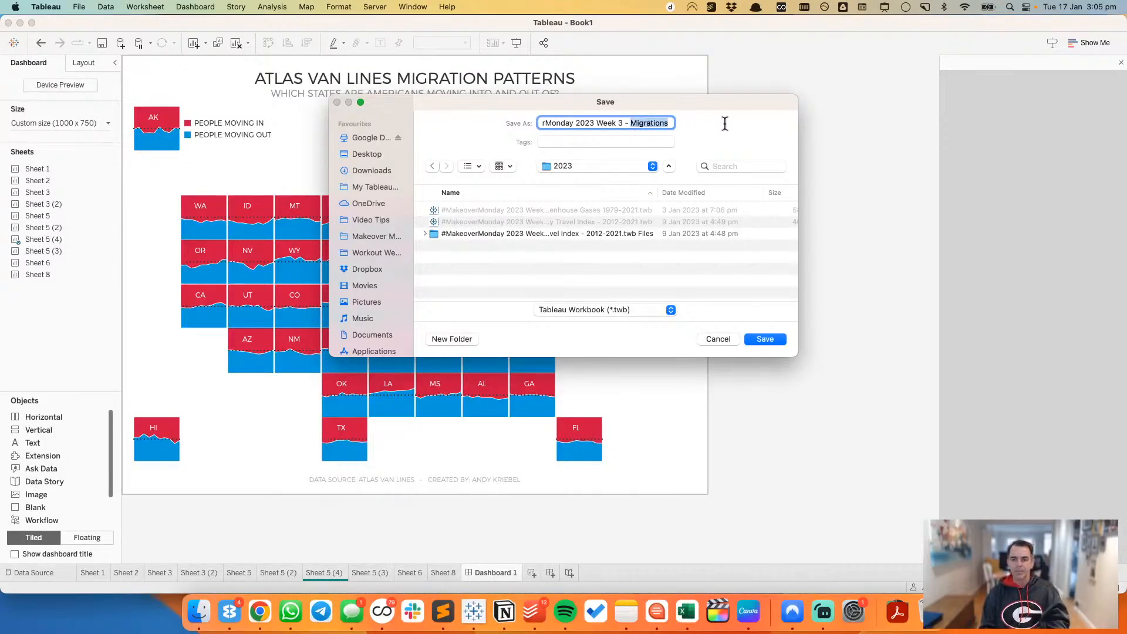
text(Migration)
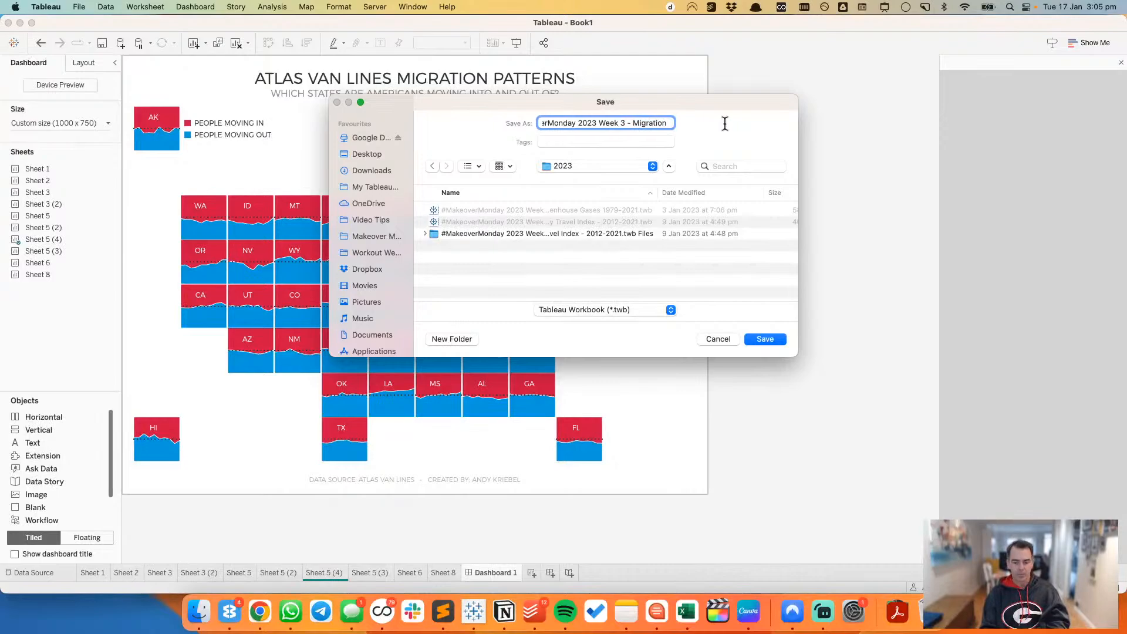
text( Patterns)
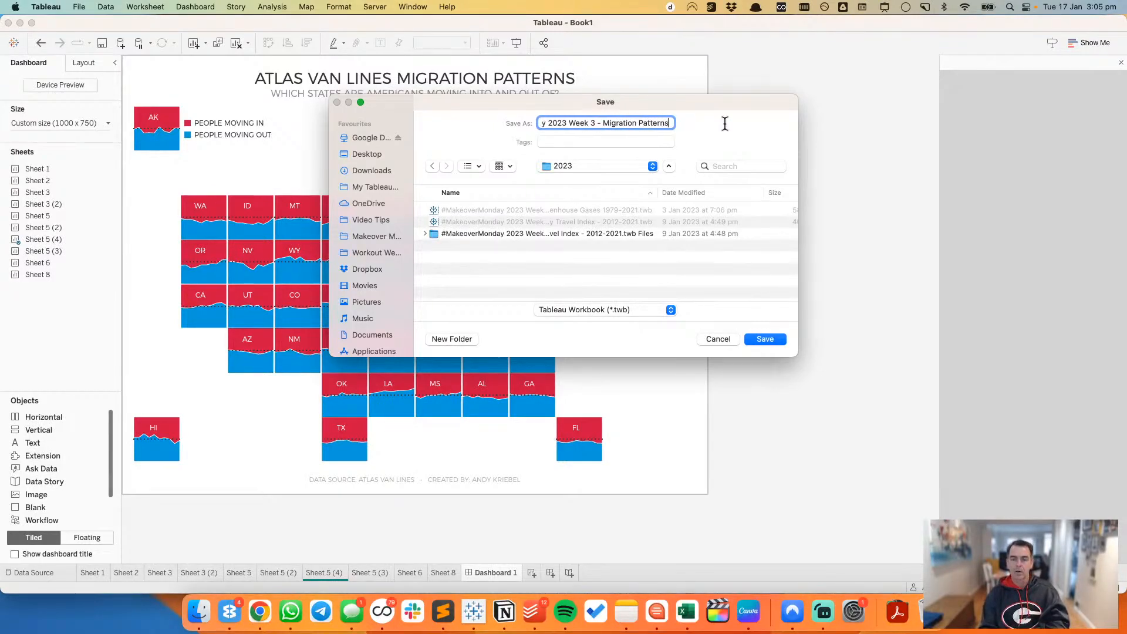
text( of Americas)
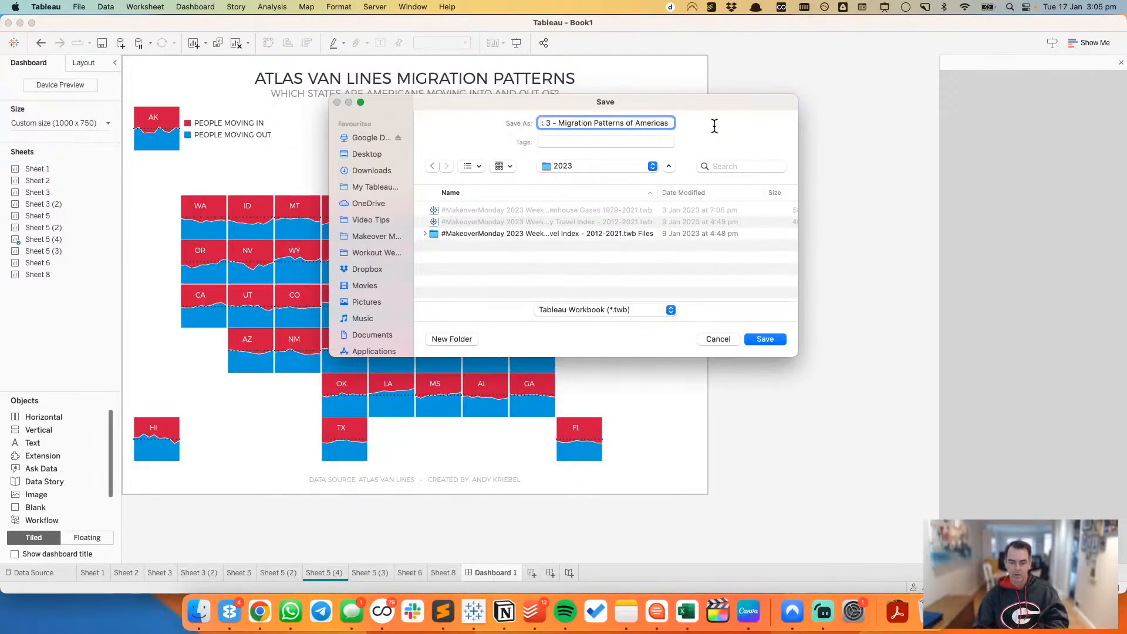
key(BackSpace)
text(ns)
click(766, 340)
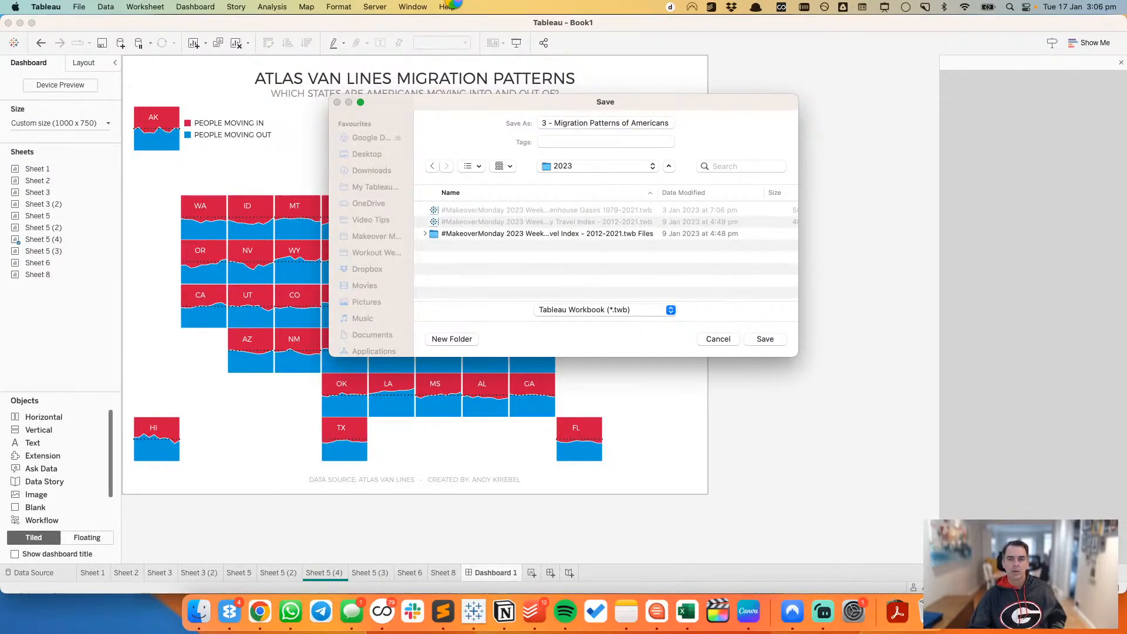
click(421, 7)
mouse_move(375, 7)
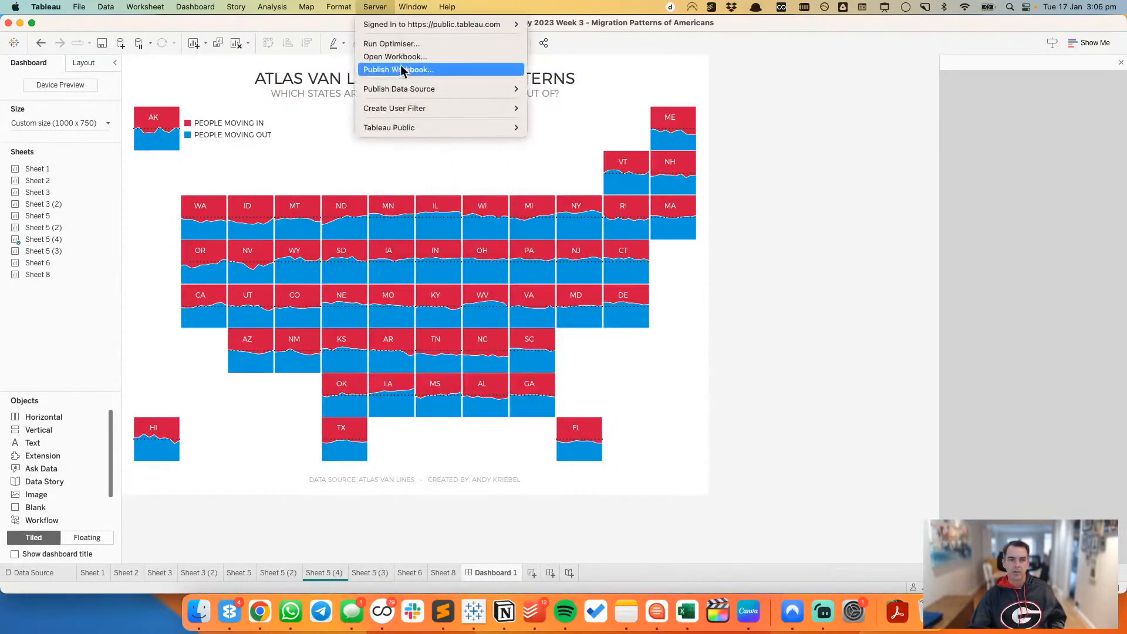
mouse_move(433, 126)
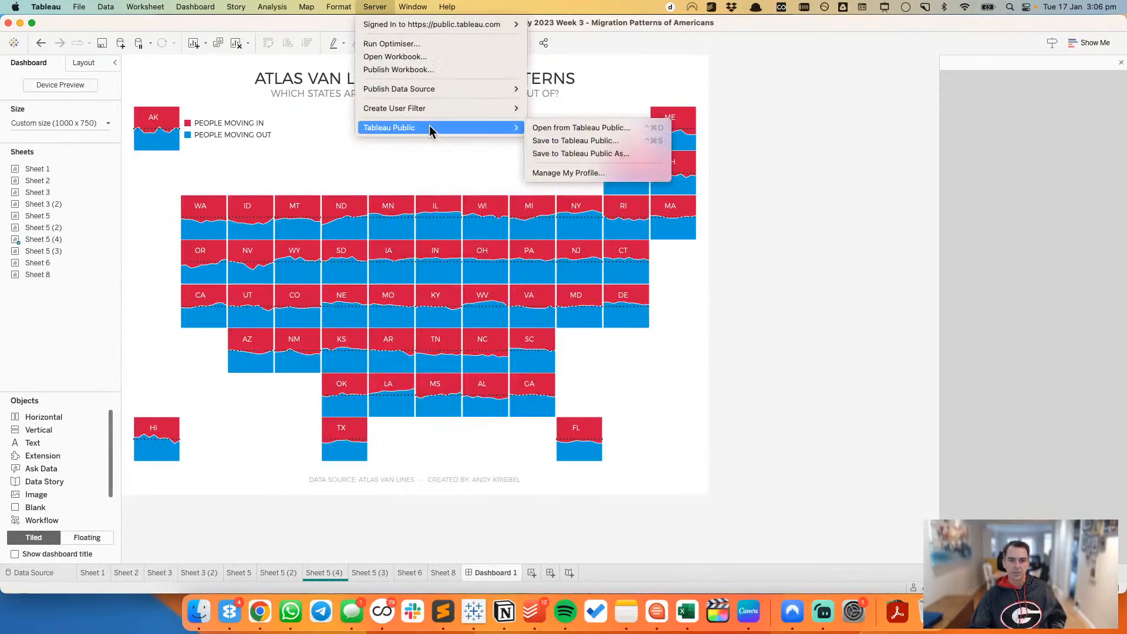
click(618, 141)
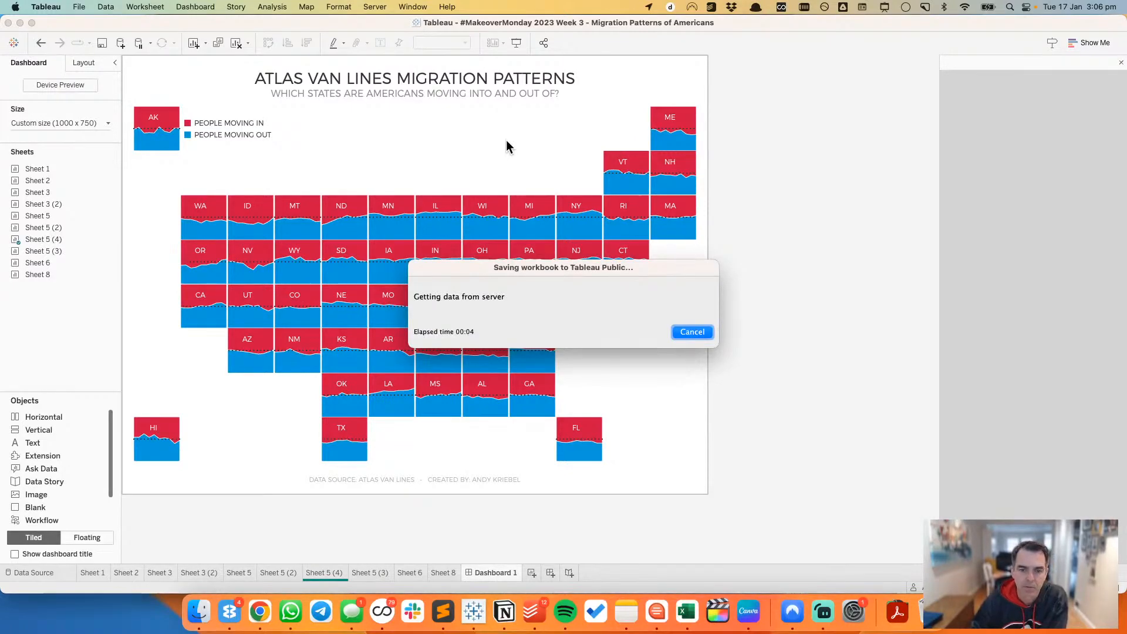
click(700, 334)
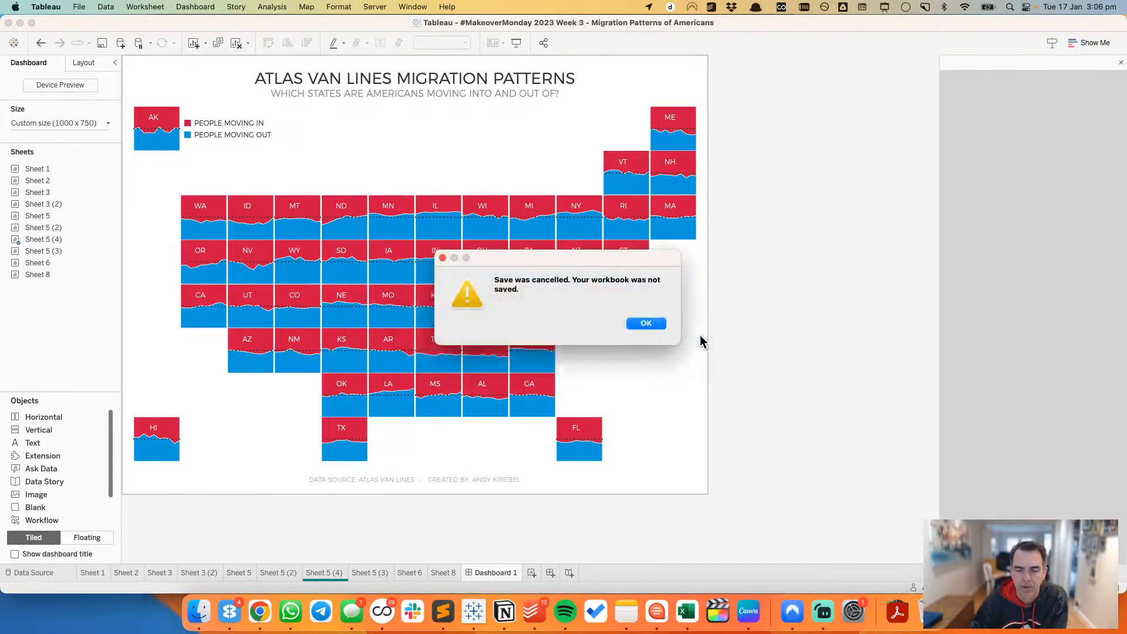
click(653, 323)
Step: Start saving the workbook to Tableau Public and enter the account email in the sign-in form
click(375, 6)
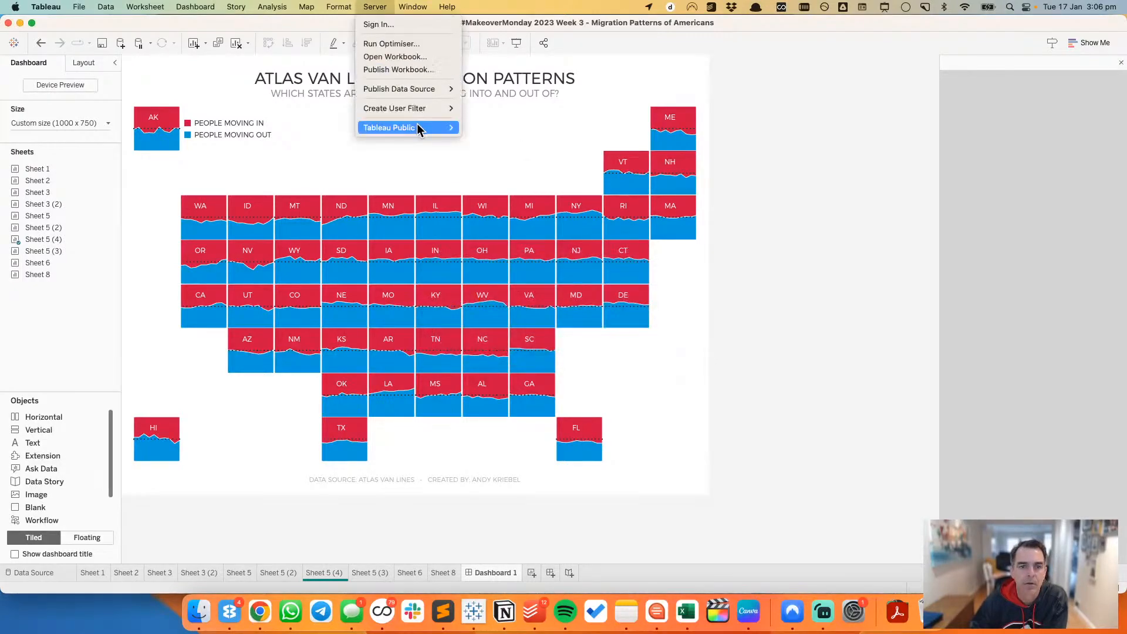
mouse_move(418, 126)
click(508, 141)
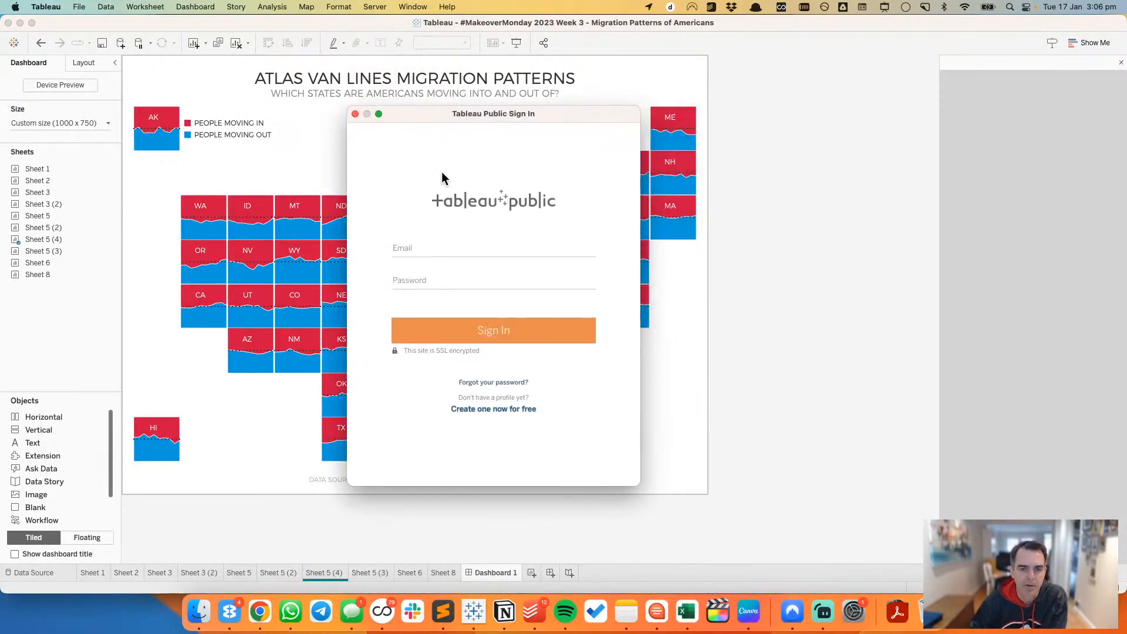
click(429, 248)
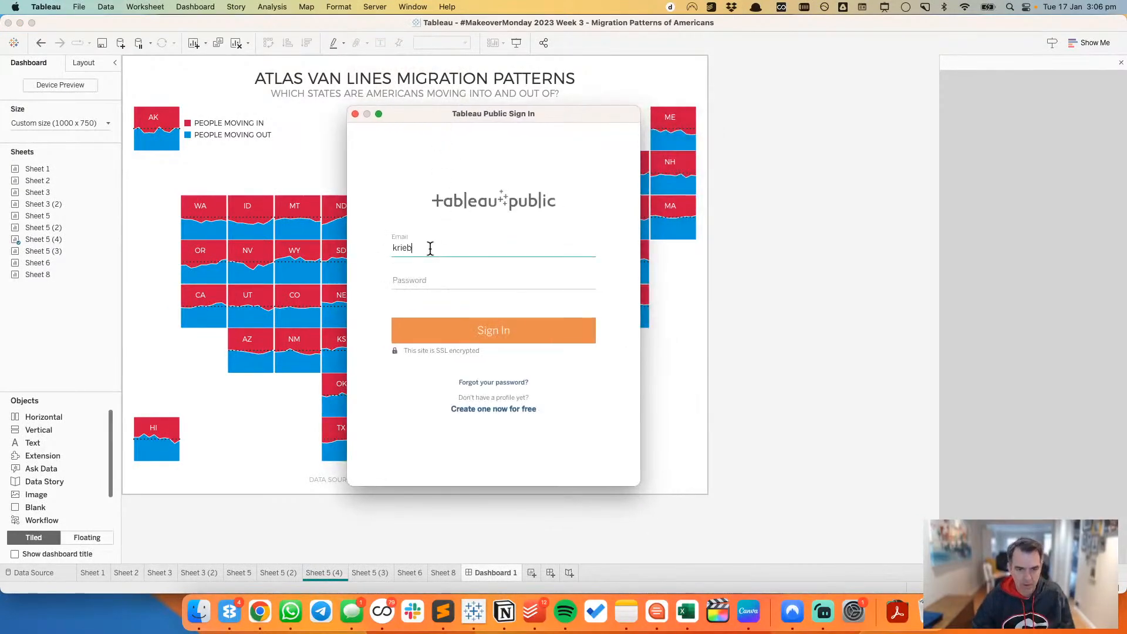
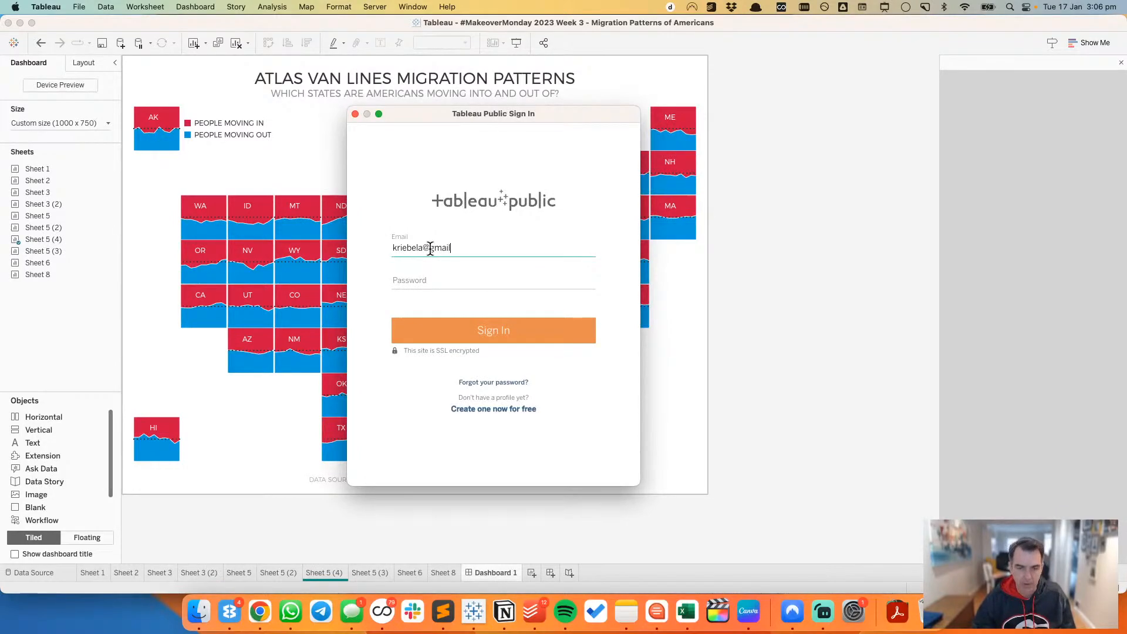
Step: Enter the account password and submit the Tableau Public sign-in
key(Tab)
text(•••••)
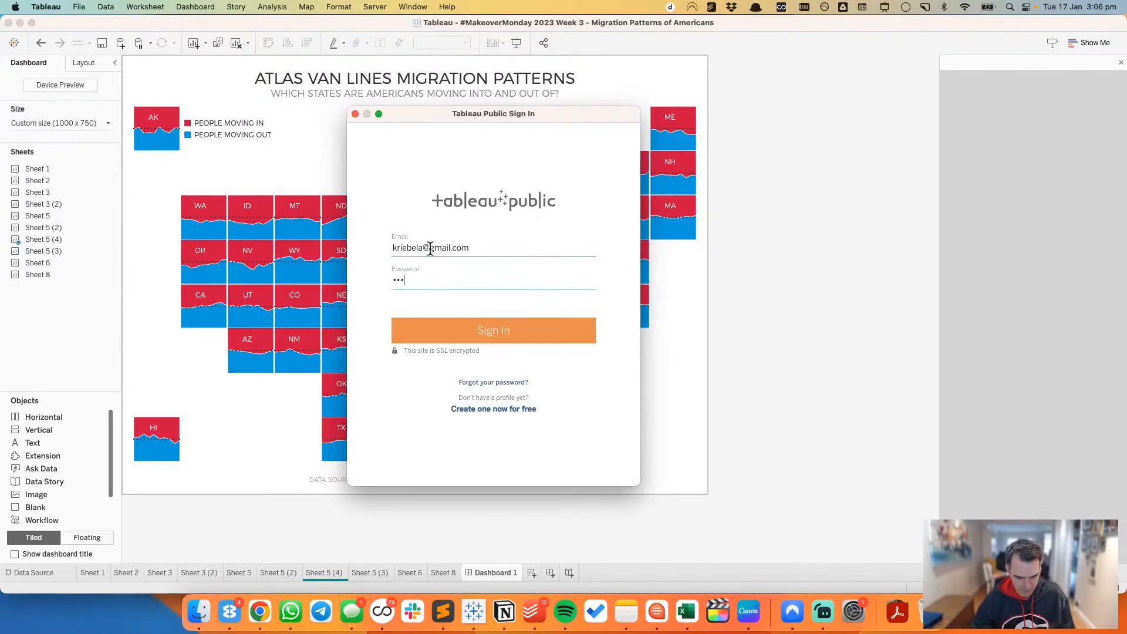
key(BackSpace)
key(BackSpace)
key(BackSpace)
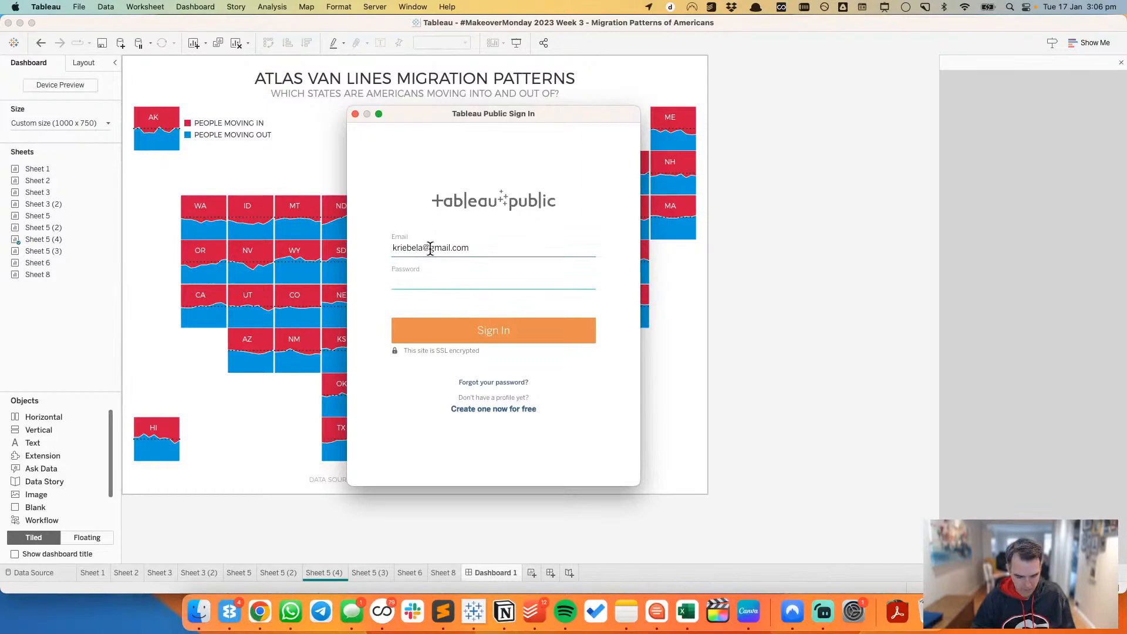
text(••••)
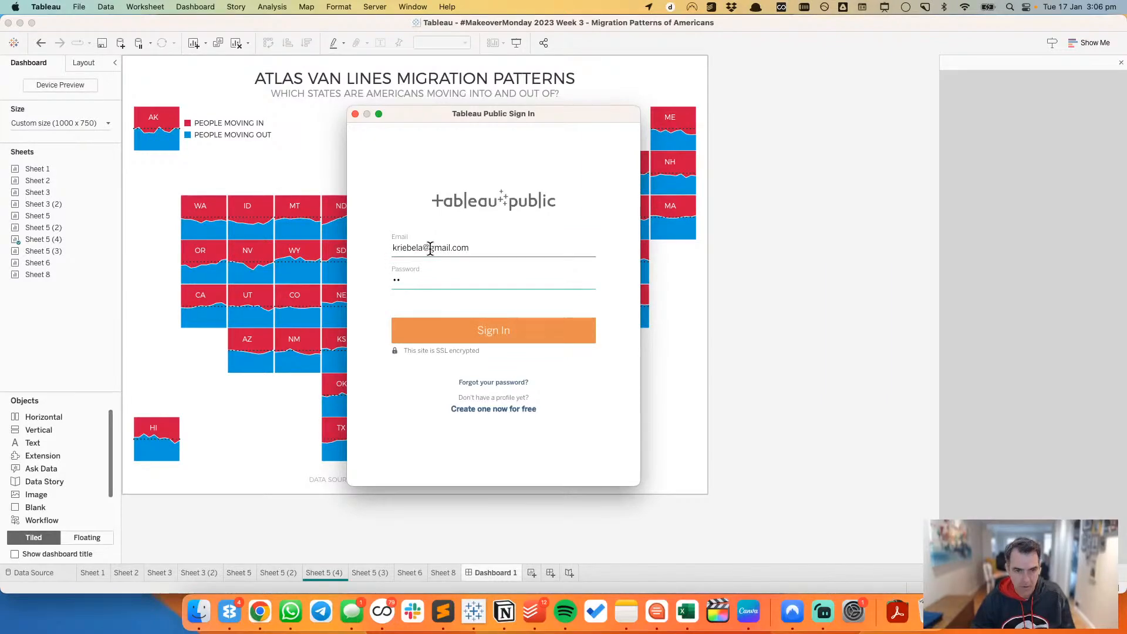
key(BackSpace)
key(BackSpace)
text(••••)
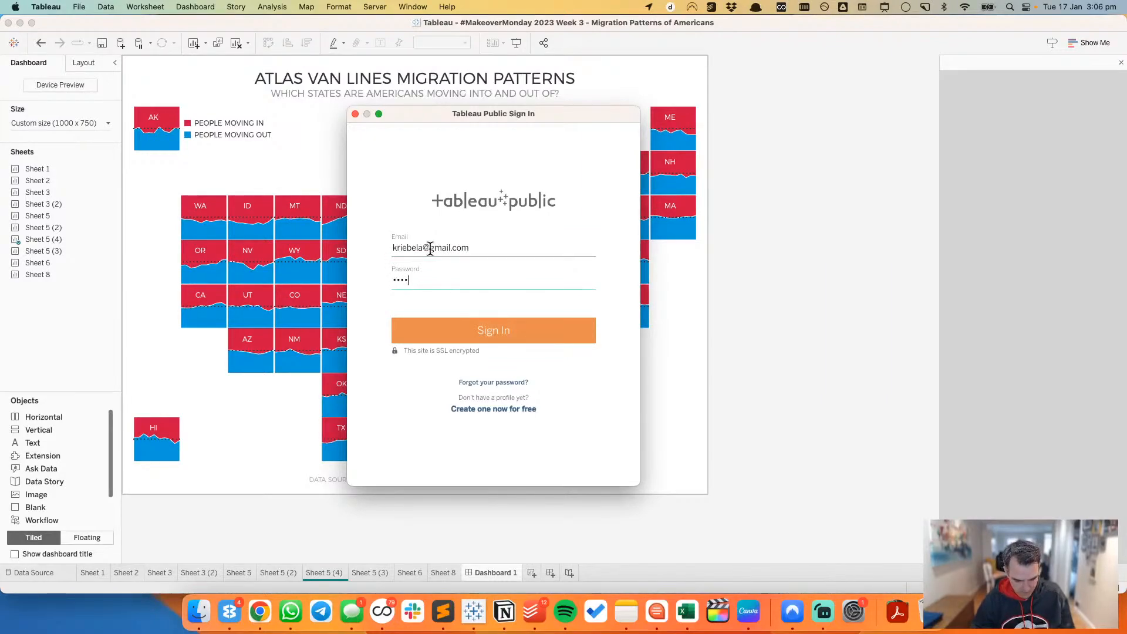
text(•••••••)
key(Return)
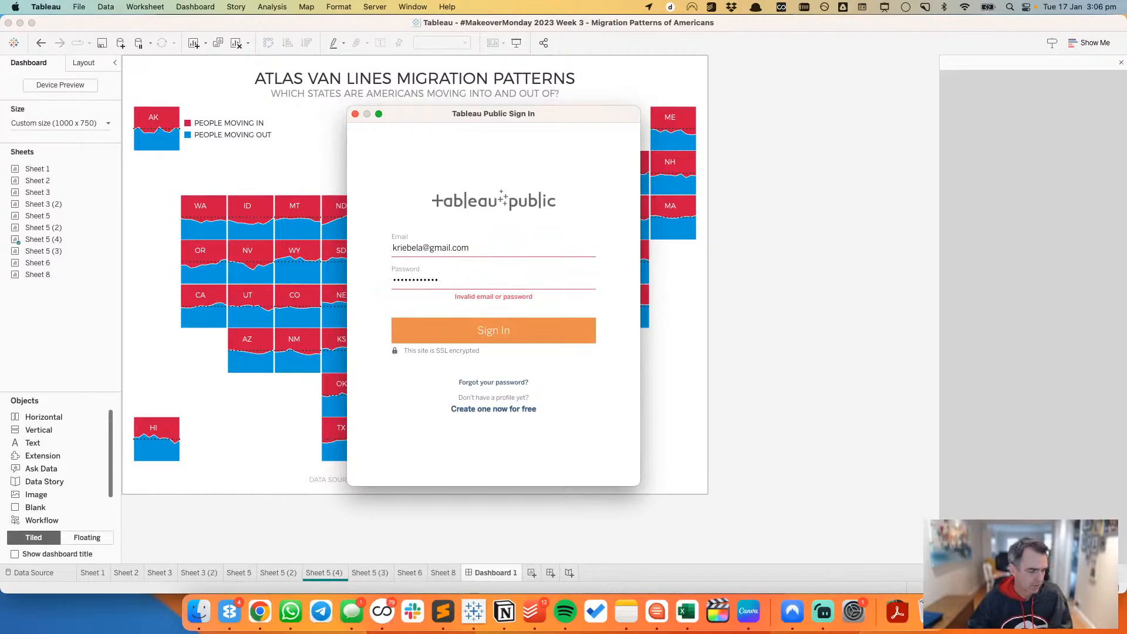
key(super+Tab)
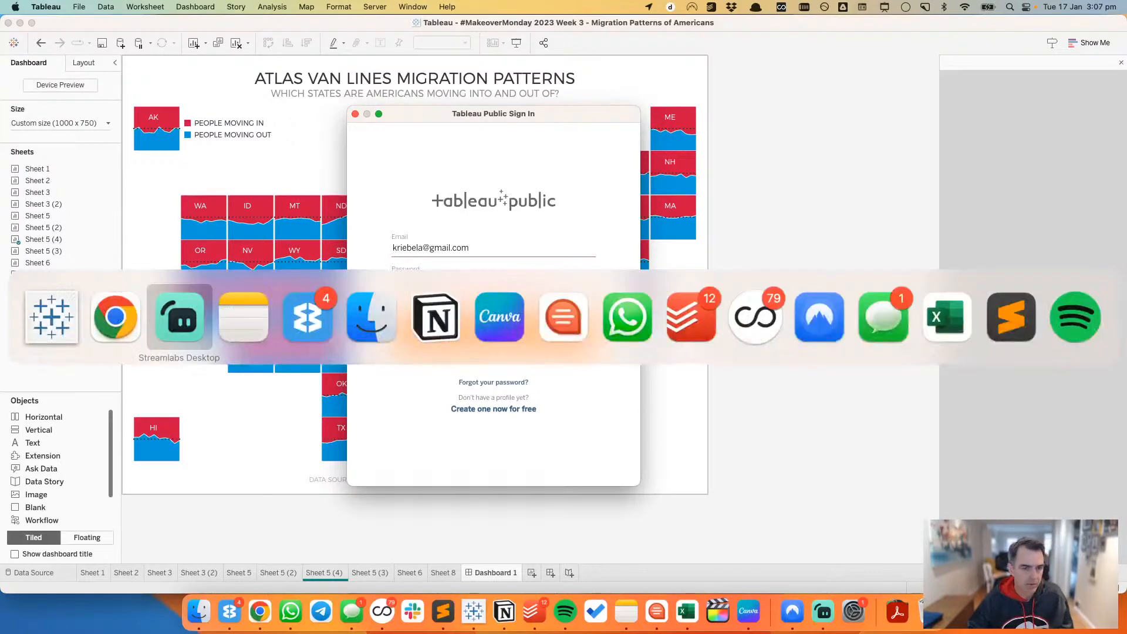